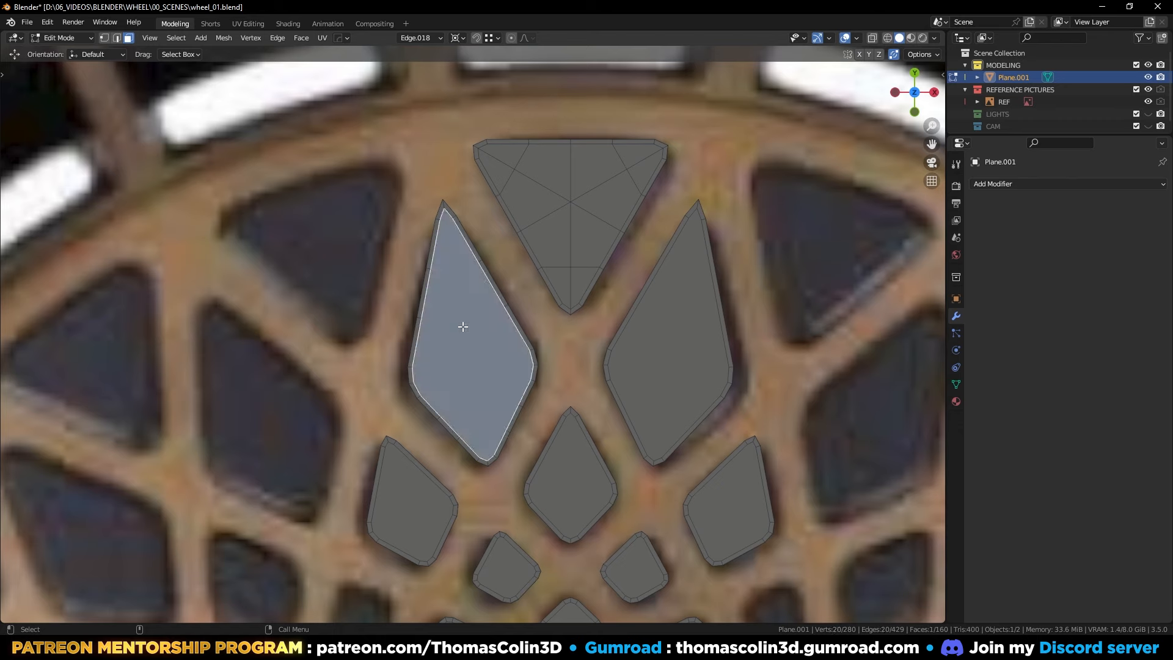
Step: Delete the inner face of the left large diamond and rebuild it with Grid Fill along its inner border
key("x")
left_click(463, 326)
key("2")
left_click(480, 277, "alt")
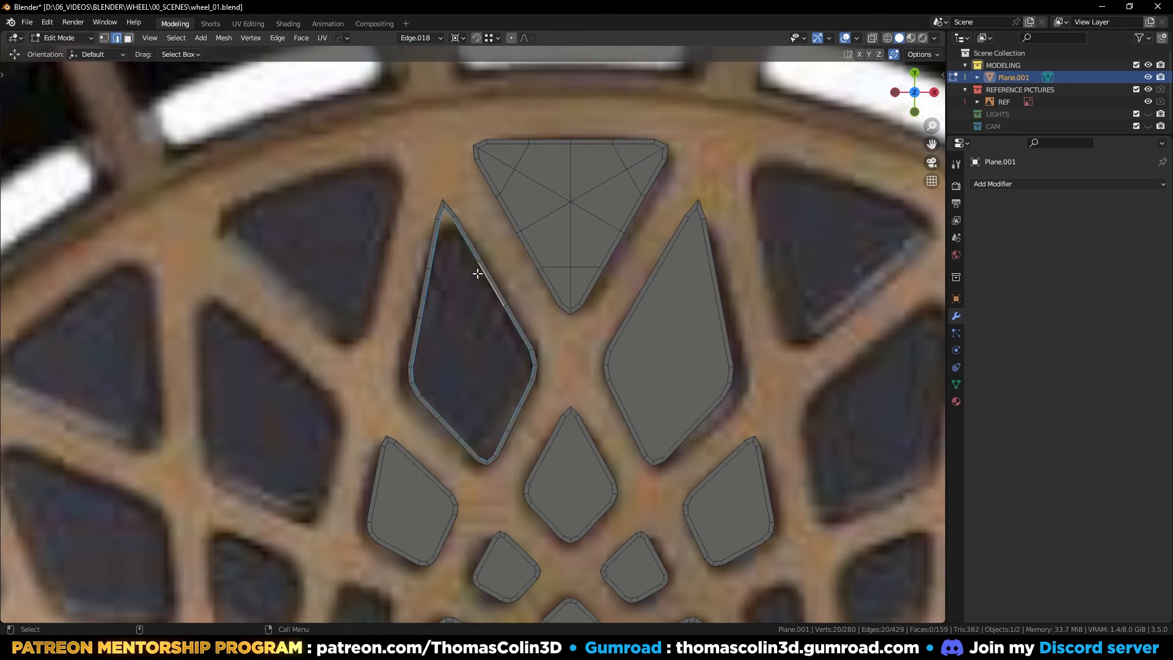
left_click(300, 38)
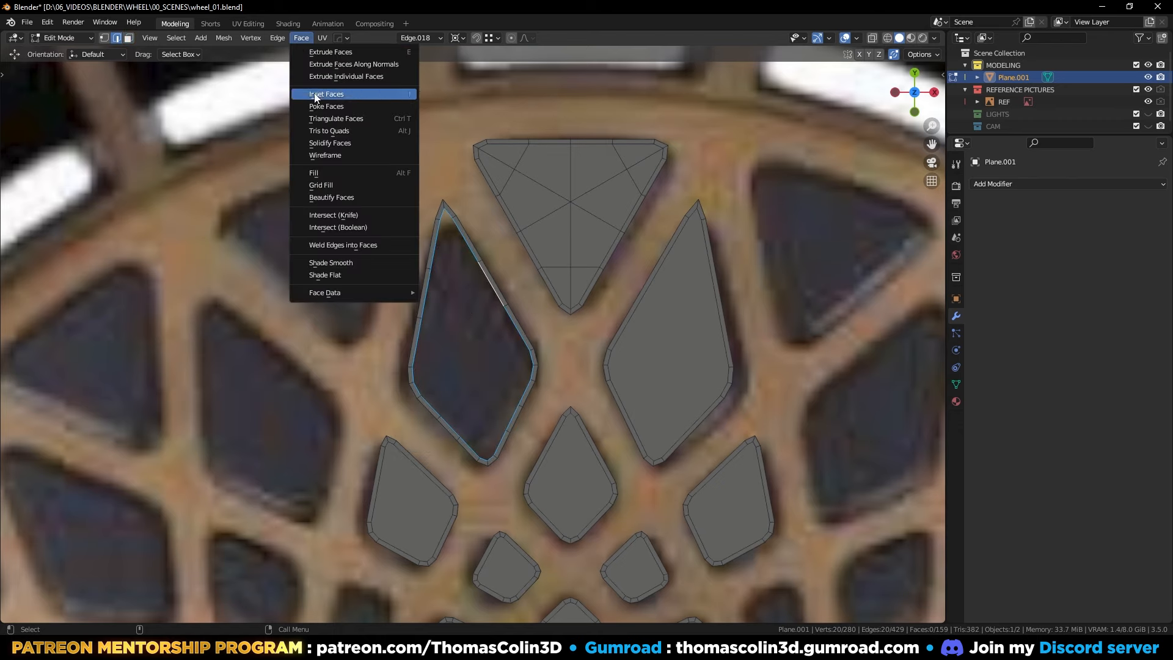
left_click(330, 184)
key("alt+a")
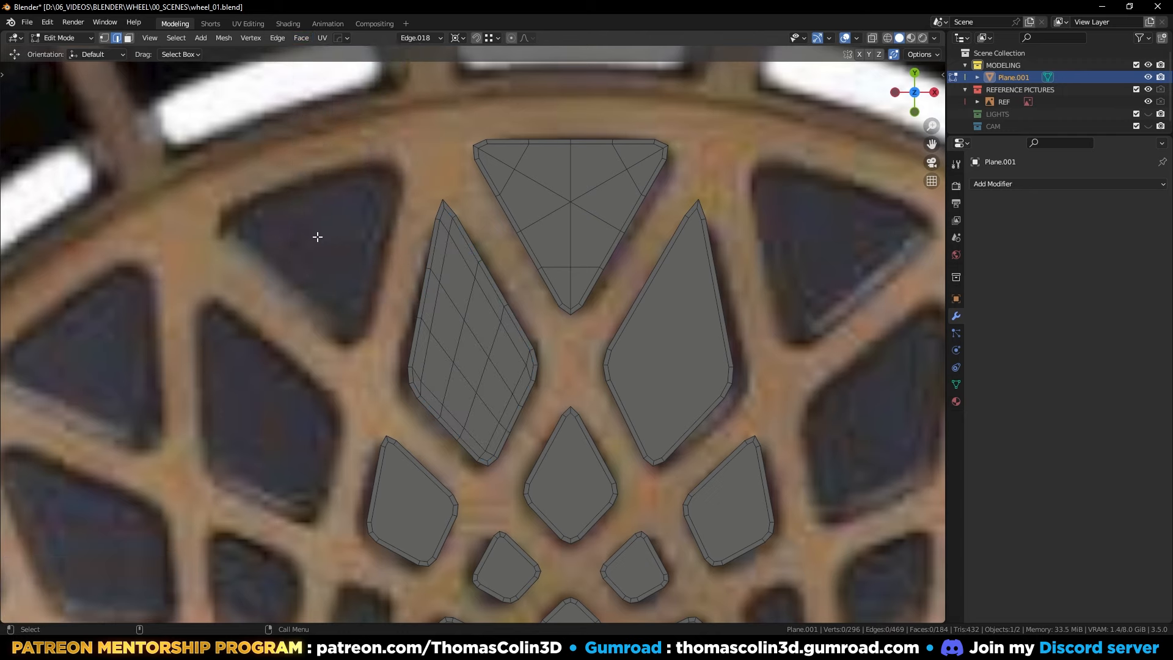
Step: Add loop cuts with 2 cuts each across the border of the right large diamond's two upper sides, without sliding them
middle_click_drag(492, 300, 367, 234, "shift")
key("ctrl+r")
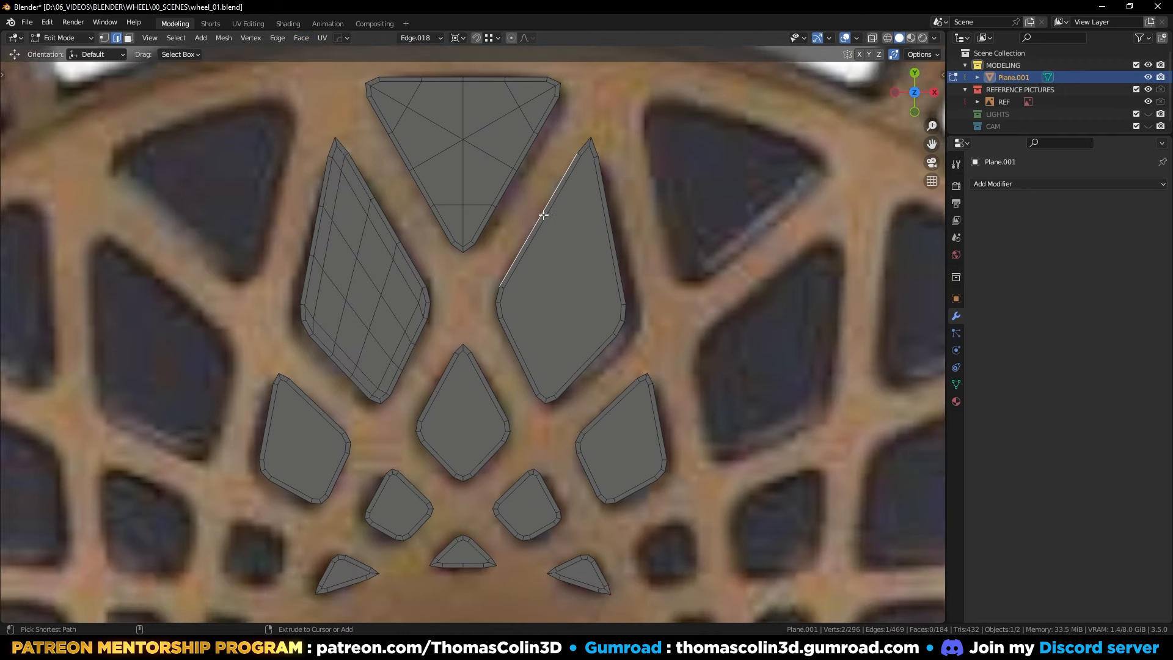
left_click(602, 227)
key("ctrl+r")
scroll(601, 226, "up", 1)
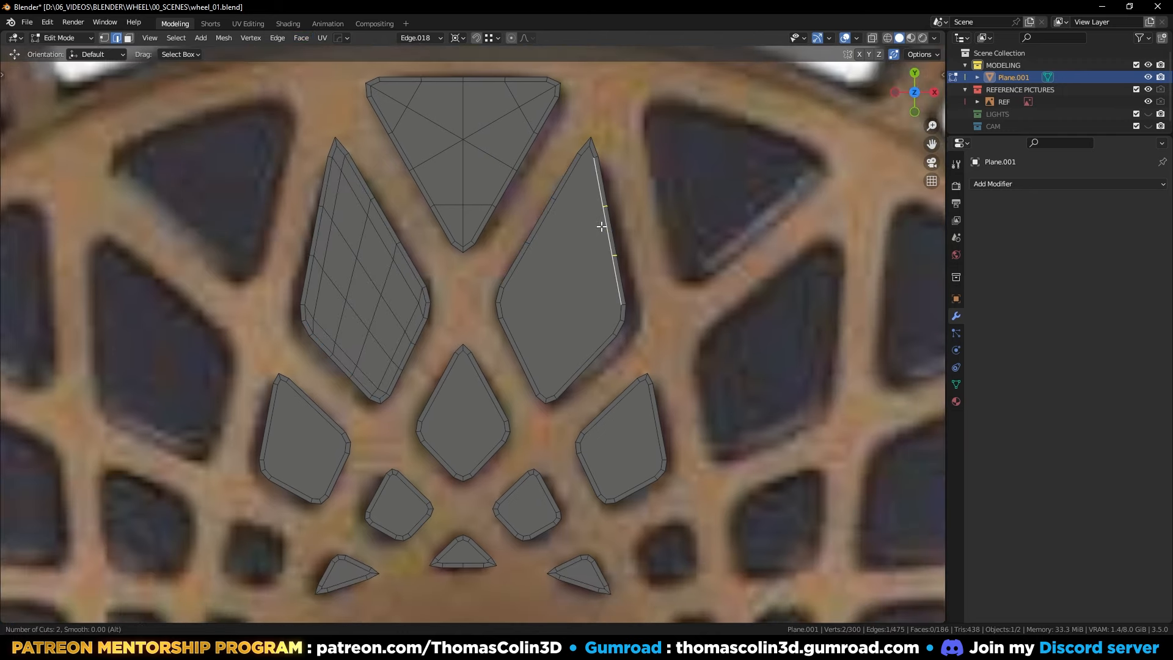
left_click(600, 227)
right_click(600, 226)
Step: Add centred loop cuts with 2 cuts each across the border of the right large diamond's two lower sides
left_click(511, 353)
key("ctrl+r")
scroll(511, 353, "up", 1)
left_click(511, 354)
right_click(511, 353)
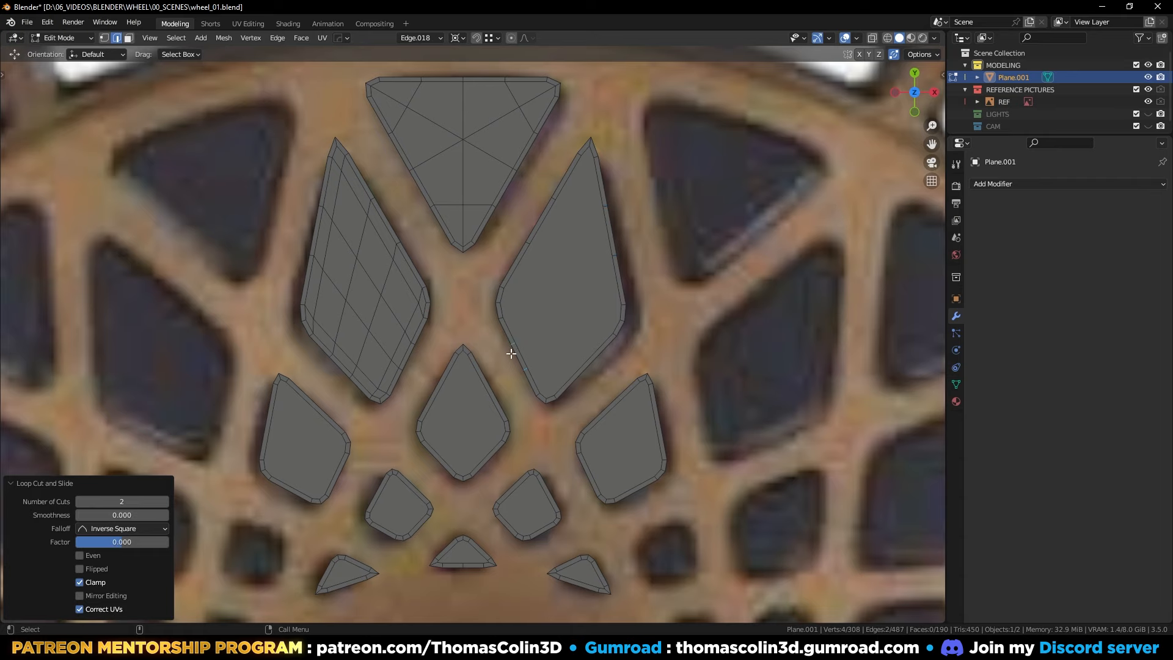
left_click(591, 361)
key("ctrl+r")
scroll(591, 361, "up", 1)
left_click(591, 361)
right_click(591, 361)
Step: Delete the inner face of the right large diamond and replace it with a Grid Fill of the open border
key("3")
left_click(545, 278)
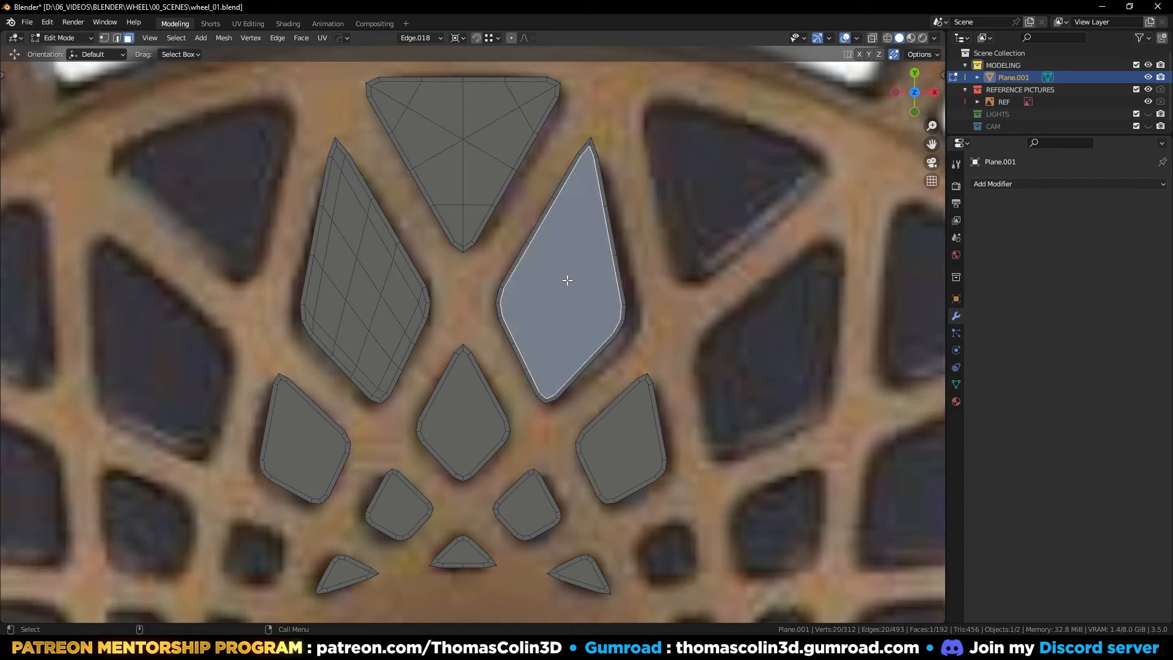
key("x")
left_click(567, 280)
key("2")
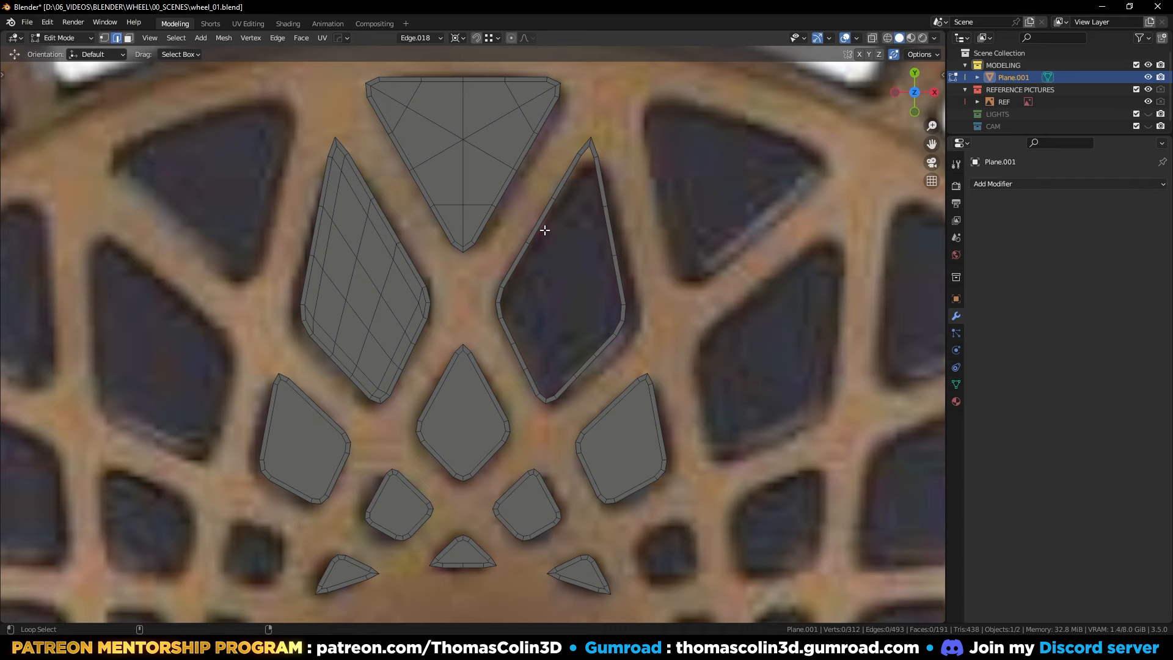
left_click(538, 230, "alt")
left_click(310, 39)
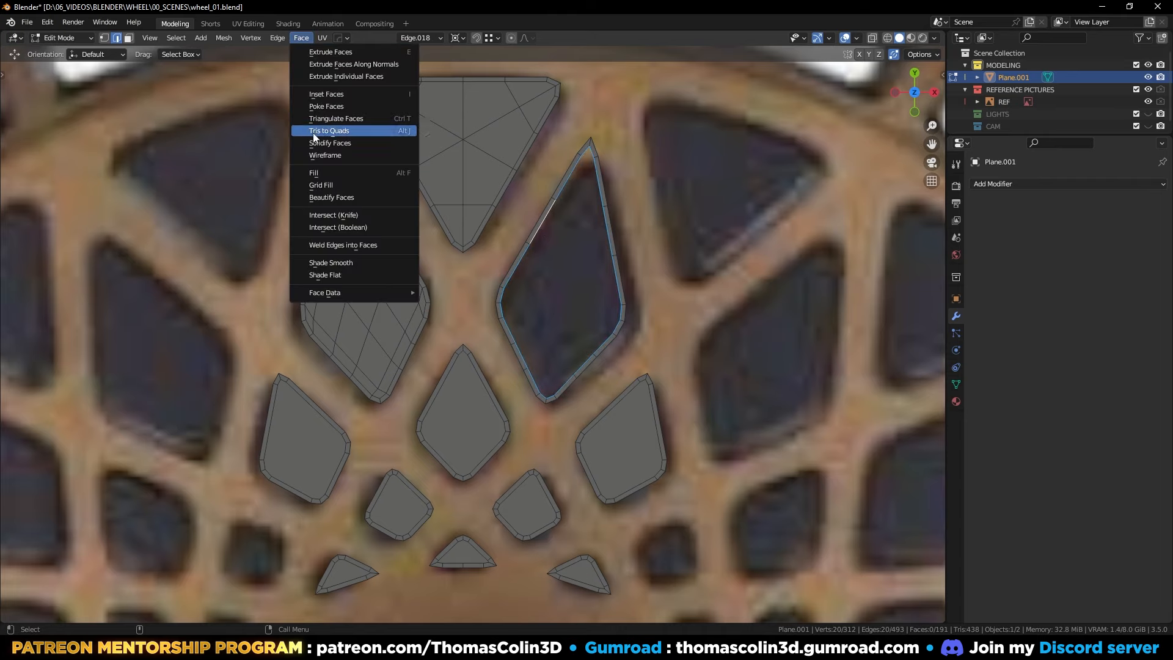
left_click(323, 181)
left_click(292, 281)
Step: Delete the inner face of the central diamond below the two large ones
middle_click_drag(336, 305, 366, 209, "shift")
scroll(451, 380, "up", 2)
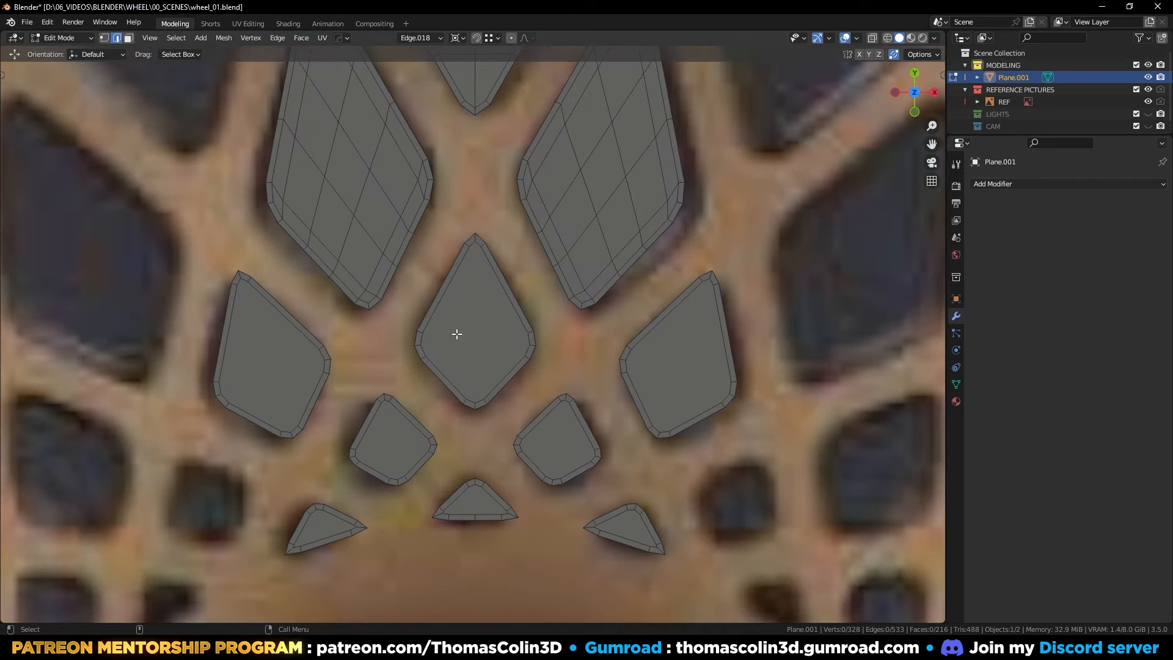
key("3")
left_click(464, 312)
key("x")
left_click(463, 311)
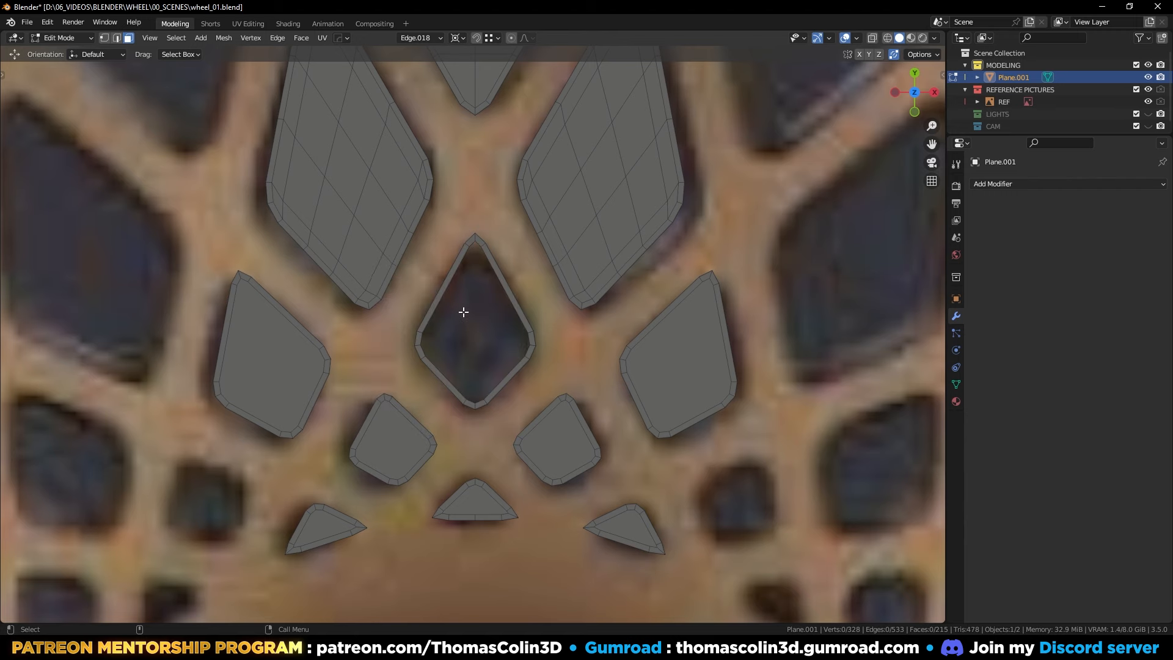
Step: Add unslid loop cuts with 2 cuts each across the border of the central diamond's two upper sides
key("2")
key("ctrl+r")
scroll(442, 283, "up", 1)
left_click(442, 279)
right_click(455, 284)
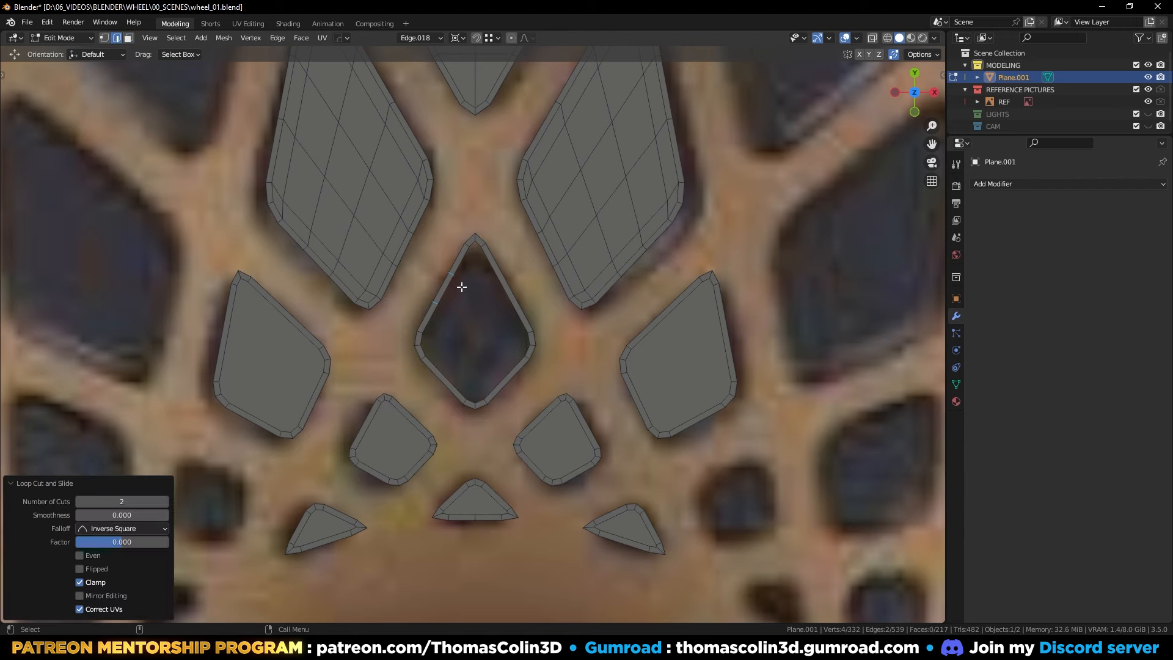
left_click(489, 281)
key("ctrl+r")
scroll(491, 282, "up", 1)
left_click(491, 282)
right_click(492, 287)
Step: Add unslid loop cuts with 2 cuts each across the border of the central diamond's two lower sides
left_click(499, 380)
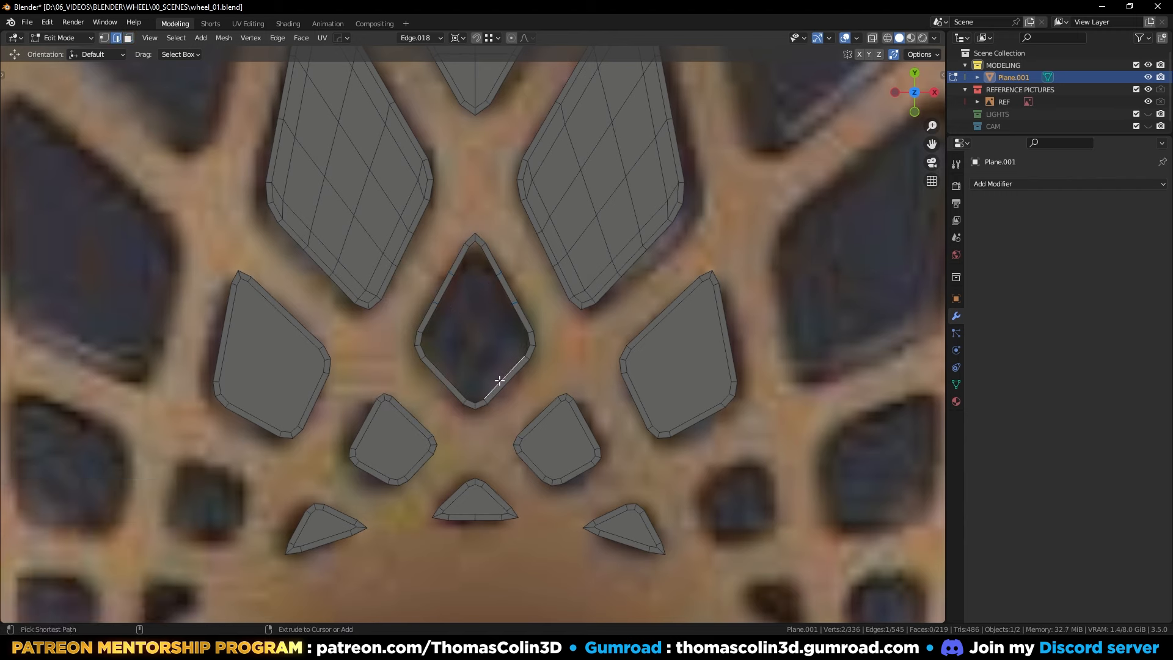
key("ctrl+r")
scroll(499, 381, "up", 1)
left_click(499, 380)
right_click(499, 380)
left_click(438, 374)
key("ctrl+r")
scroll(438, 374, "up", 1)
left_click(438, 374)
right_click(438, 374)
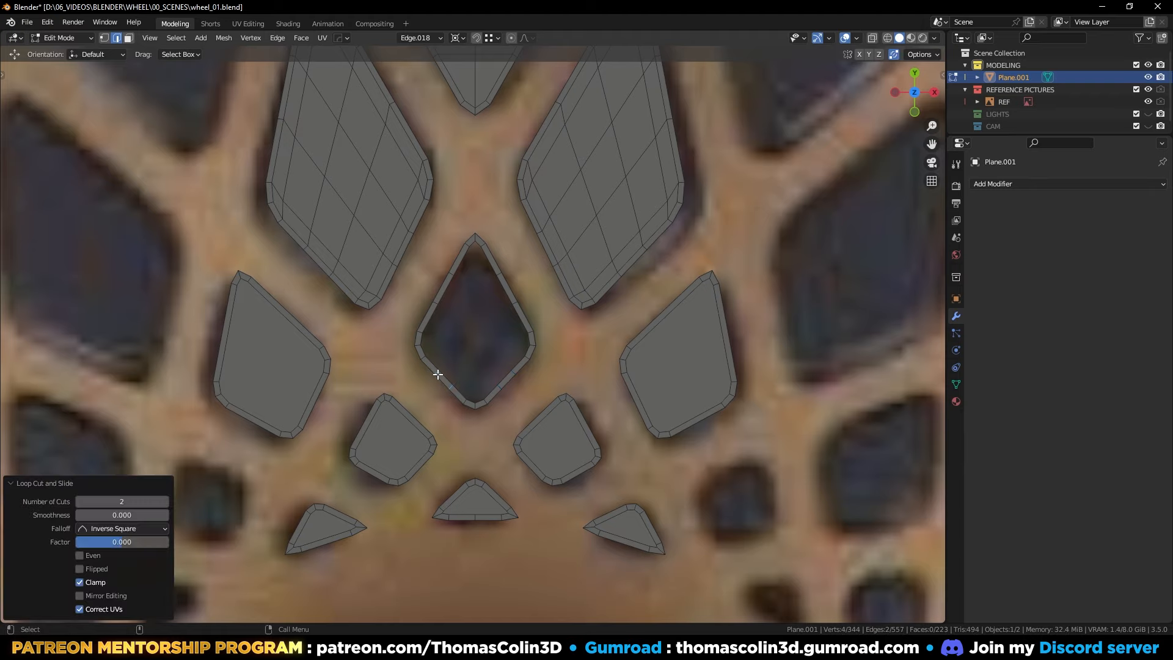
Step: Select the central diamond's inner edge loop and close the opening with Grid Fill
key("3")
key("2")
left_click(448, 293, "alt")
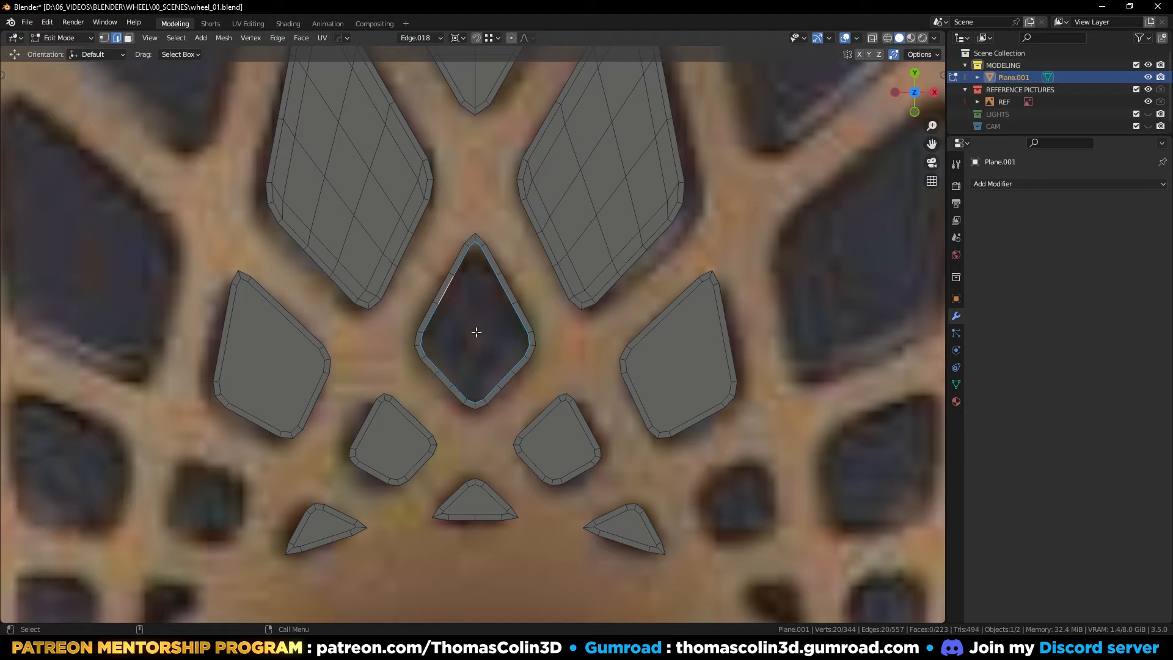
key("q")
left_click(476, 332)
left_click(162, 231)
Step: Delete the two ungridded diamond islands on either side of the central diamond
middle_click_drag(382, 338, 482, 272, "alt")
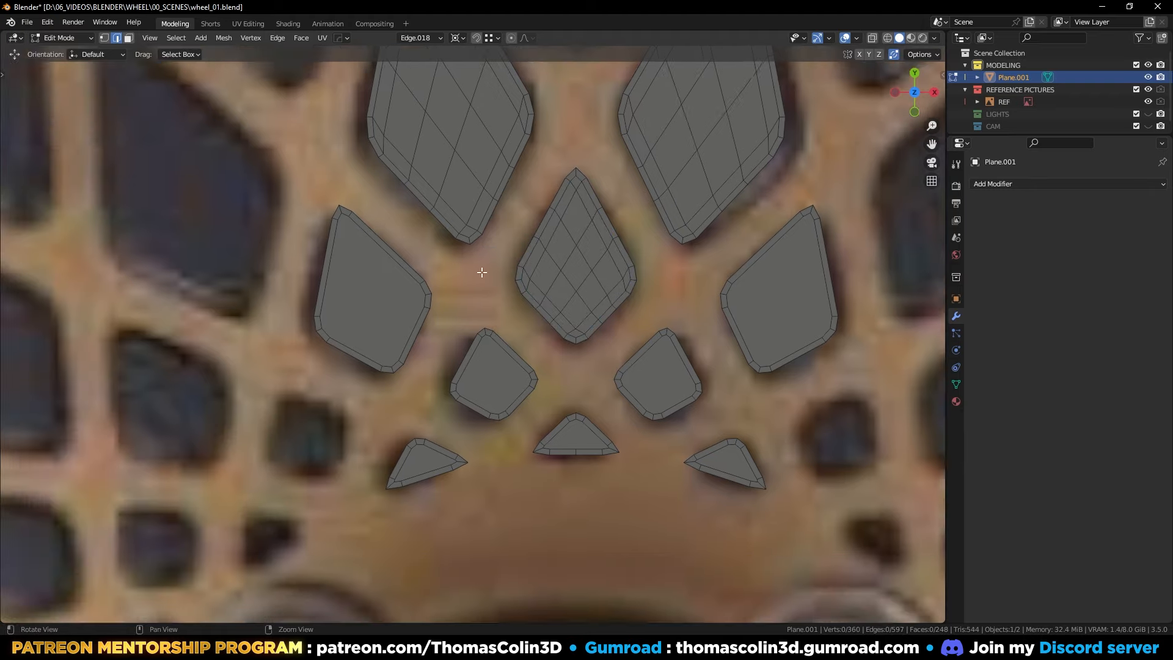
scroll(345, 275, "up", 2)
scroll(342, 269, "down", 3)
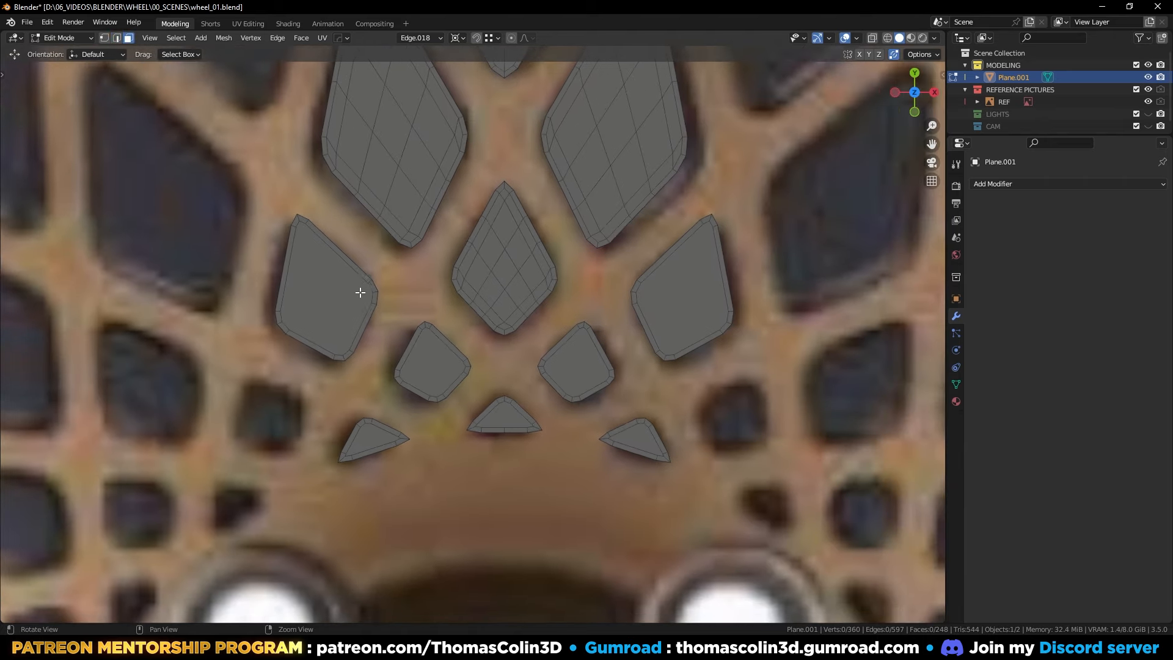
left_click(321, 282)
key("ctrl+l")
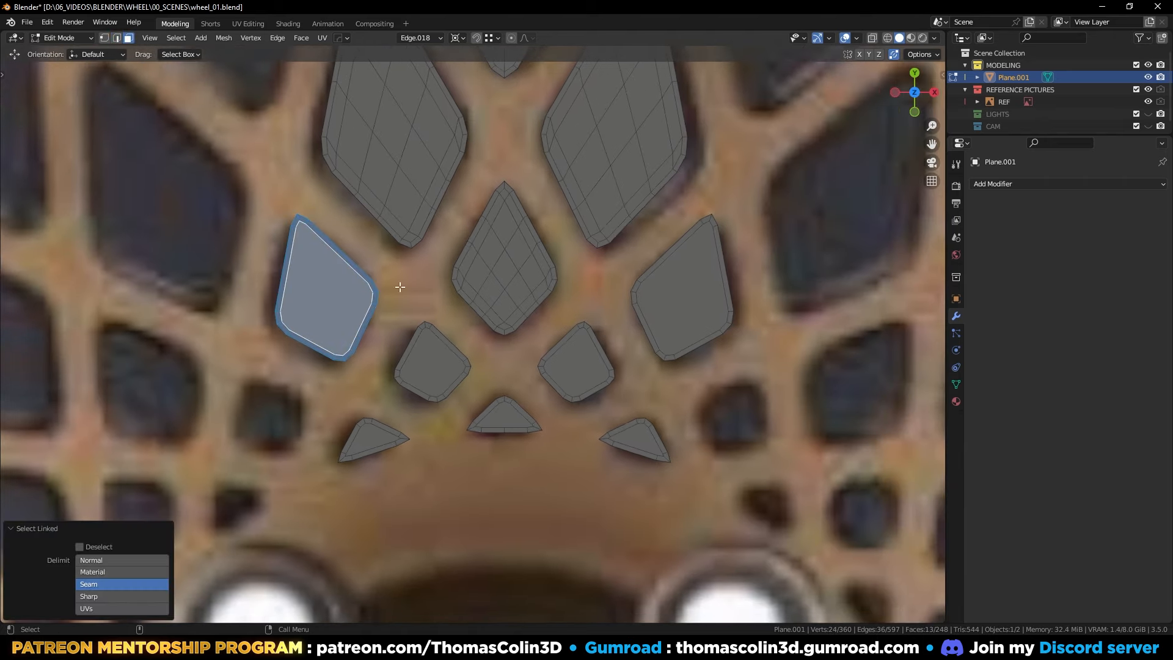
key("l")
key("x")
left_click(670, 290)
scroll(515, 282, "down", 1)
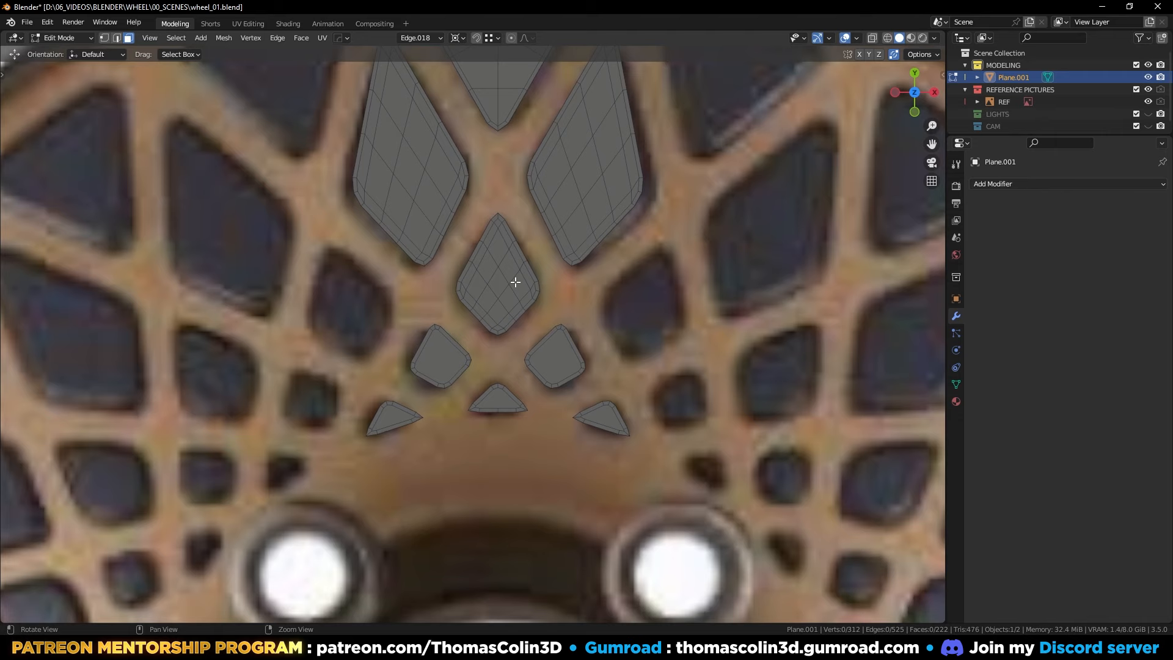
Step: Spin the central diamond around the wheel centre as separate duplicates, using 20 steps over 360°
key("l")
key("alt+e")
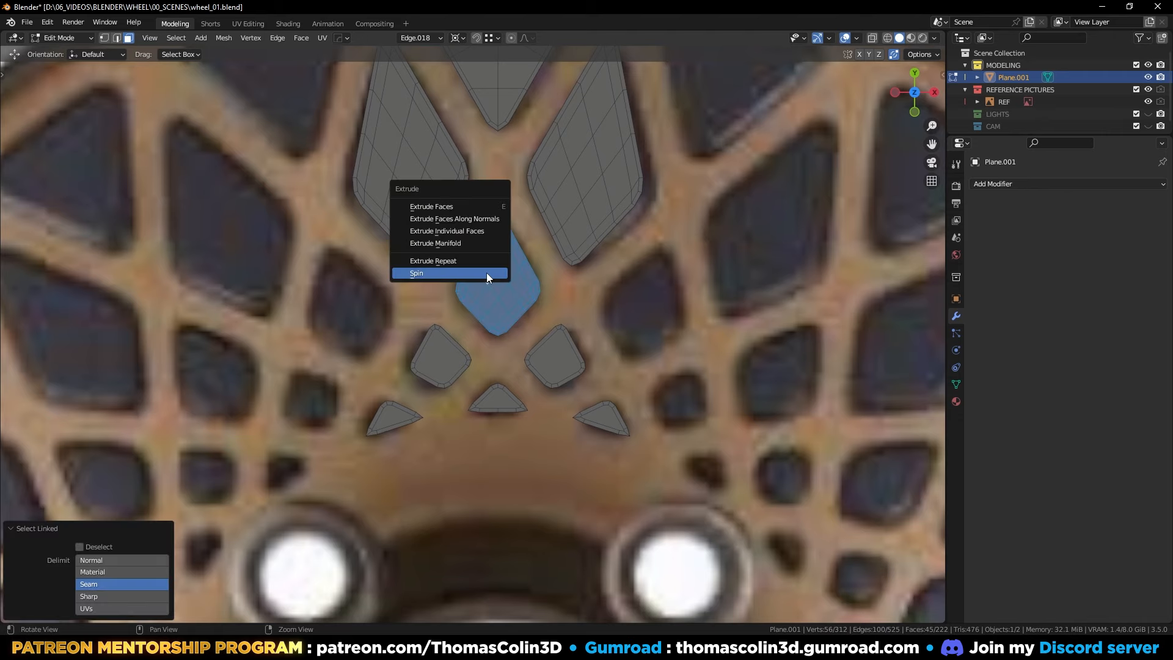
left_click(486, 272)
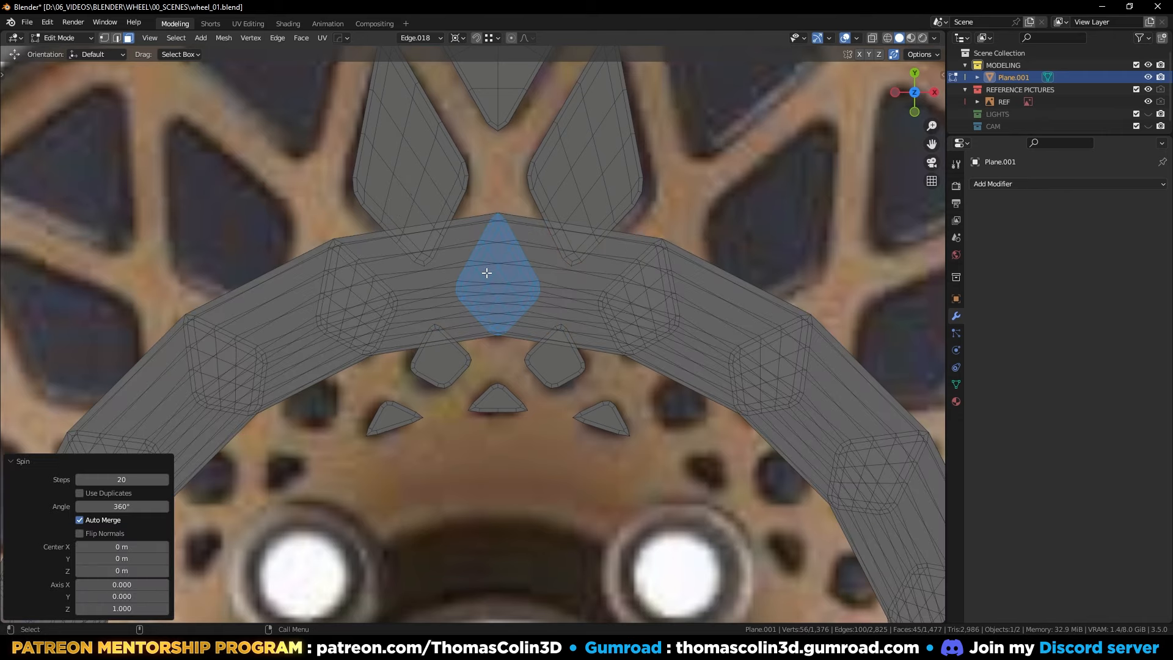
left_click(80, 492)
scroll(395, 327, "down", 4)
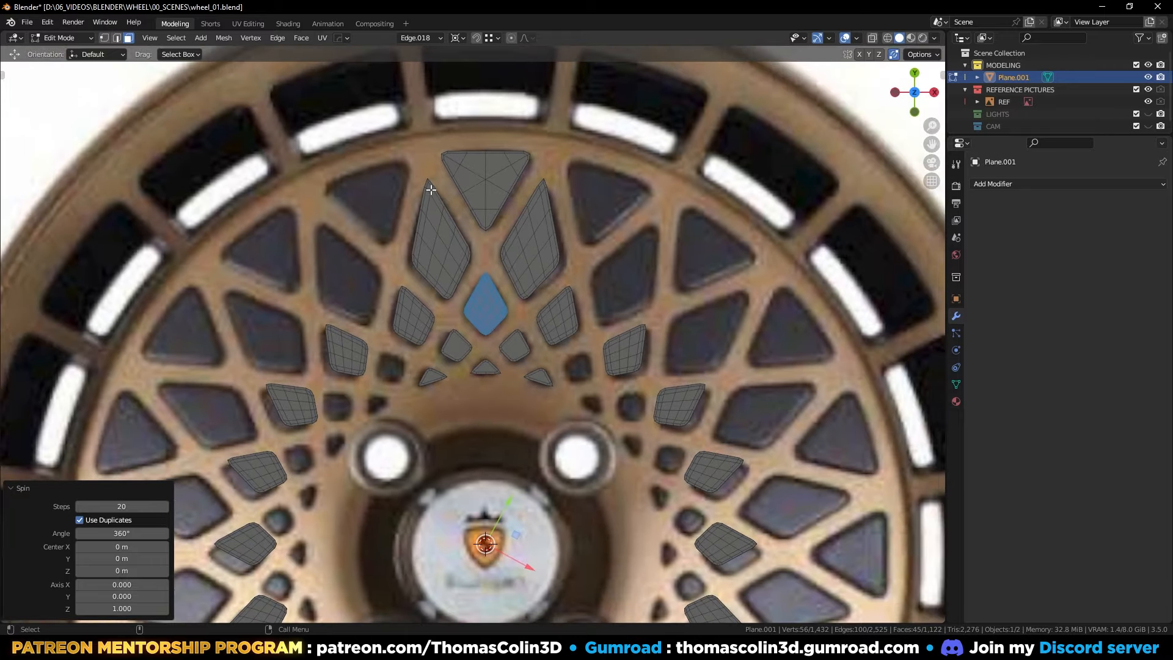
Step: Add loop cuts with 2 cuts each across the border of the left small diamond's two upper sides
key("2")
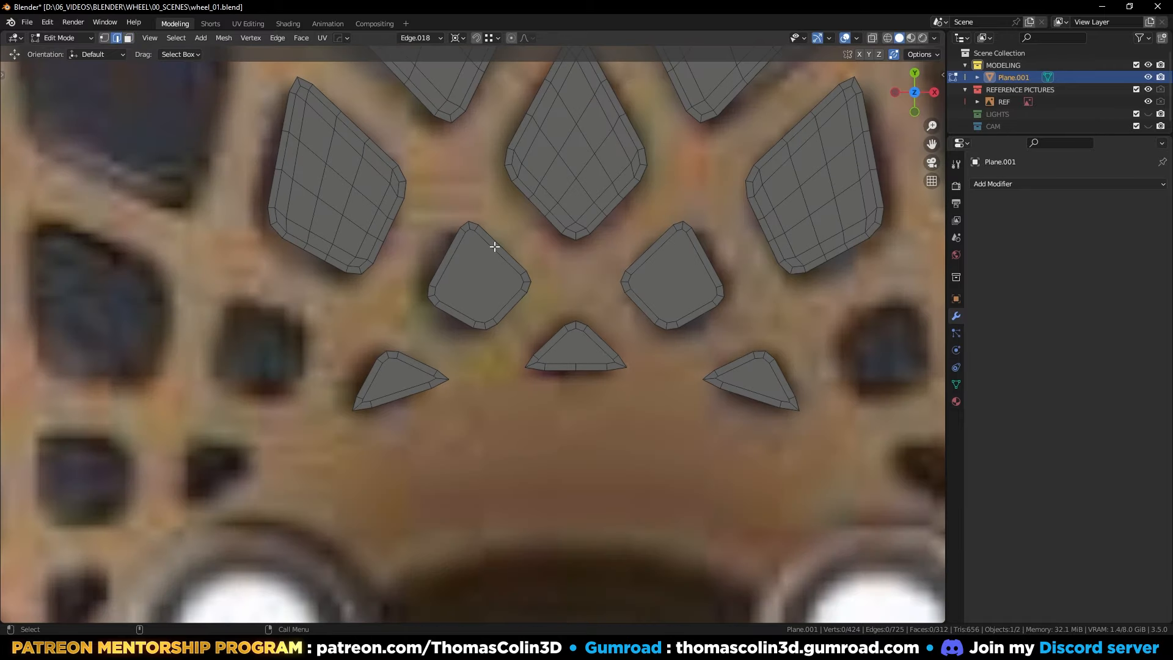
left_click(494, 246)
key("ctrl+r")
scroll(495, 247, "up", 1)
left_click(495, 247)
right_click(495, 247)
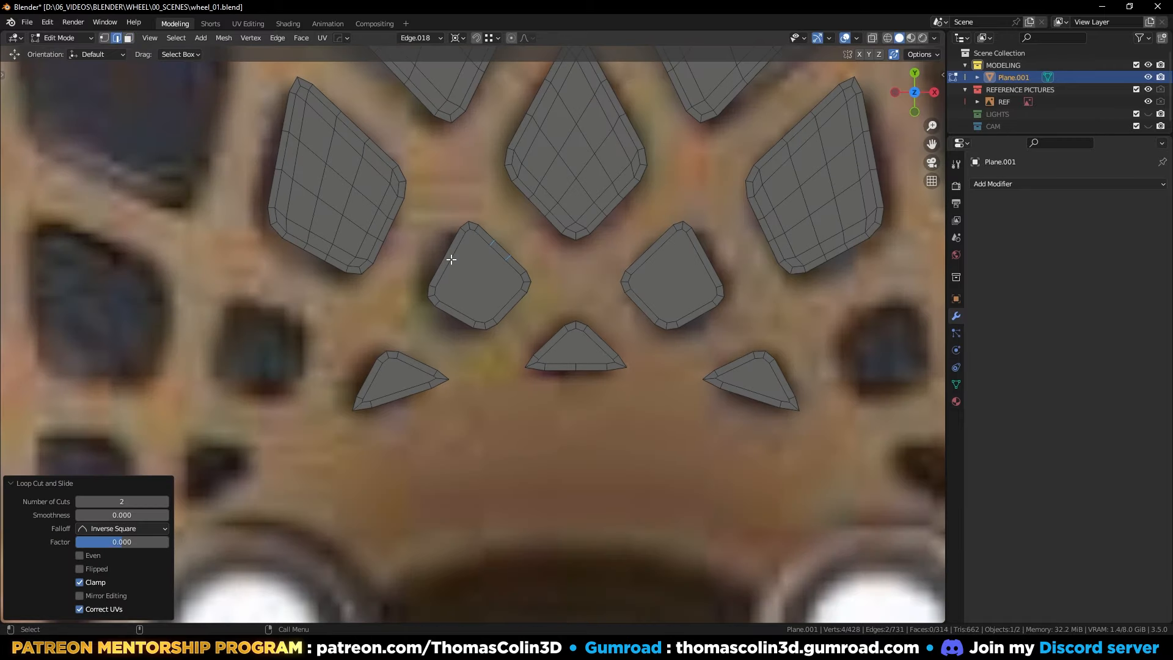
key("ctrl+r")
scroll(451, 261, "up", 1)
left_click(451, 260)
right_click(450, 260)
Step: Add loop cuts with 2 cuts each across the border of the left small diamond's two lower sides
key("ctrl+r")
scroll(451, 309, "up", 1)
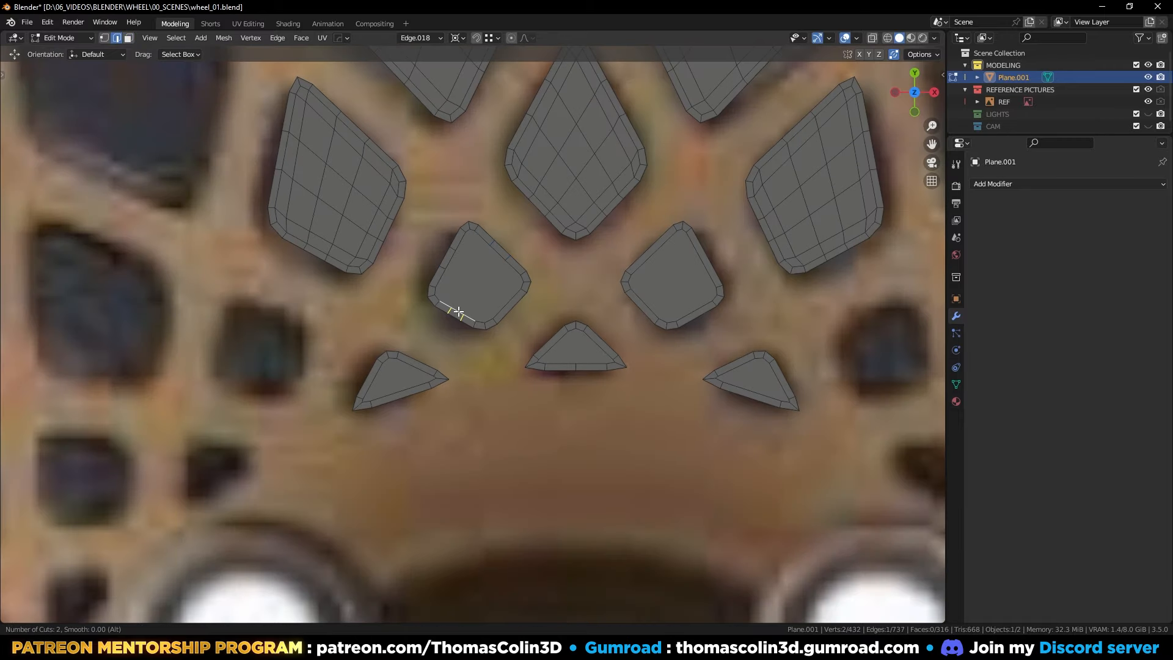
left_click(450, 309)
right_click(451, 310)
key("ctrl+r")
scroll(508, 307, "up", 1)
left_click(508, 307)
right_click(508, 308)
Step: Delete the left small diamond's inner face and refill the opening with Grid Fill
key("3")
left_click(479, 276)
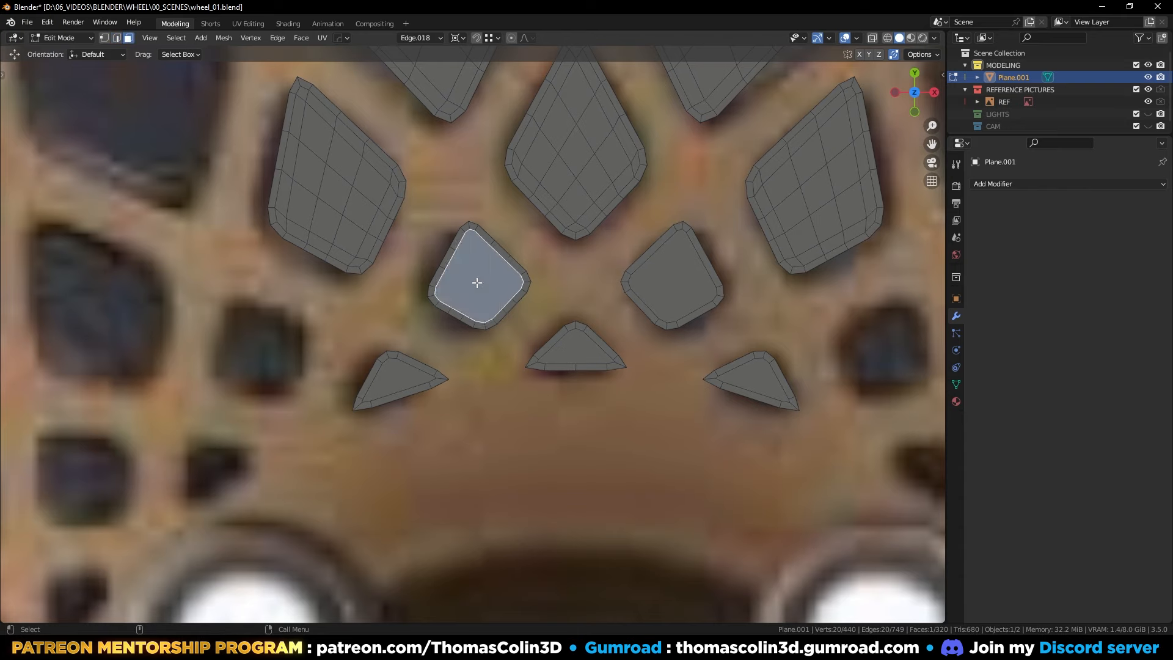
key("x")
left_click(477, 282)
key("2")
double_click(487, 252)
key("q")
left_click(486, 257)
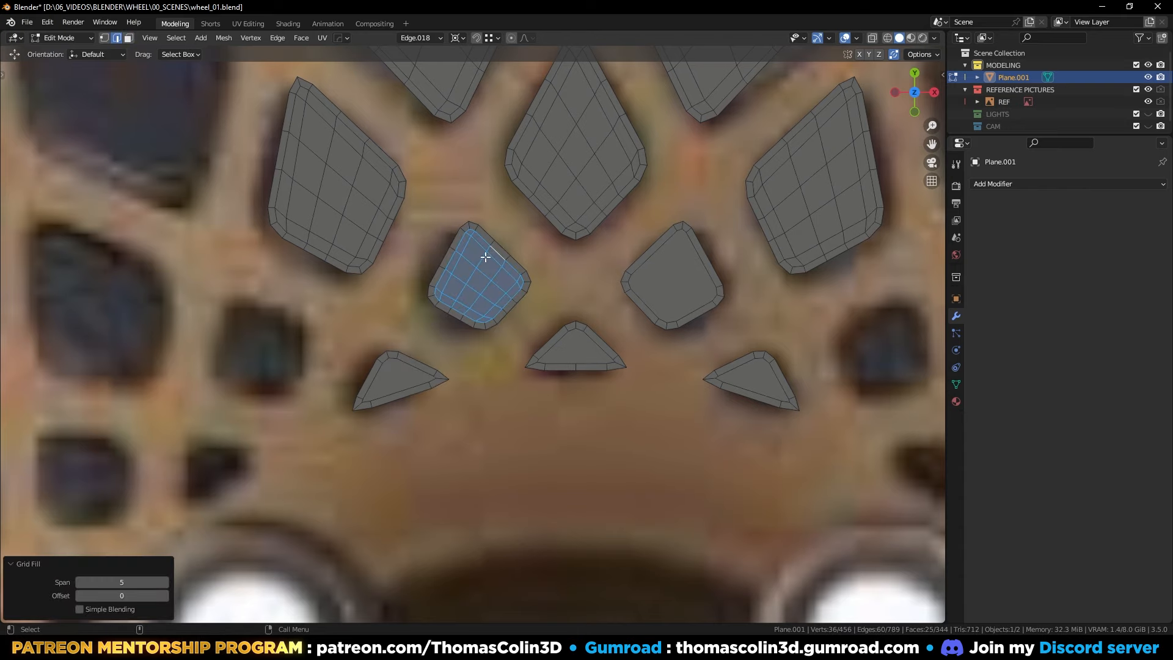
left_click(475, 374)
Step: Fill the opening of the small central triangle with Grid Fill along its inner edge loop
middle_click_drag(584, 315, 509, 335, "alt")
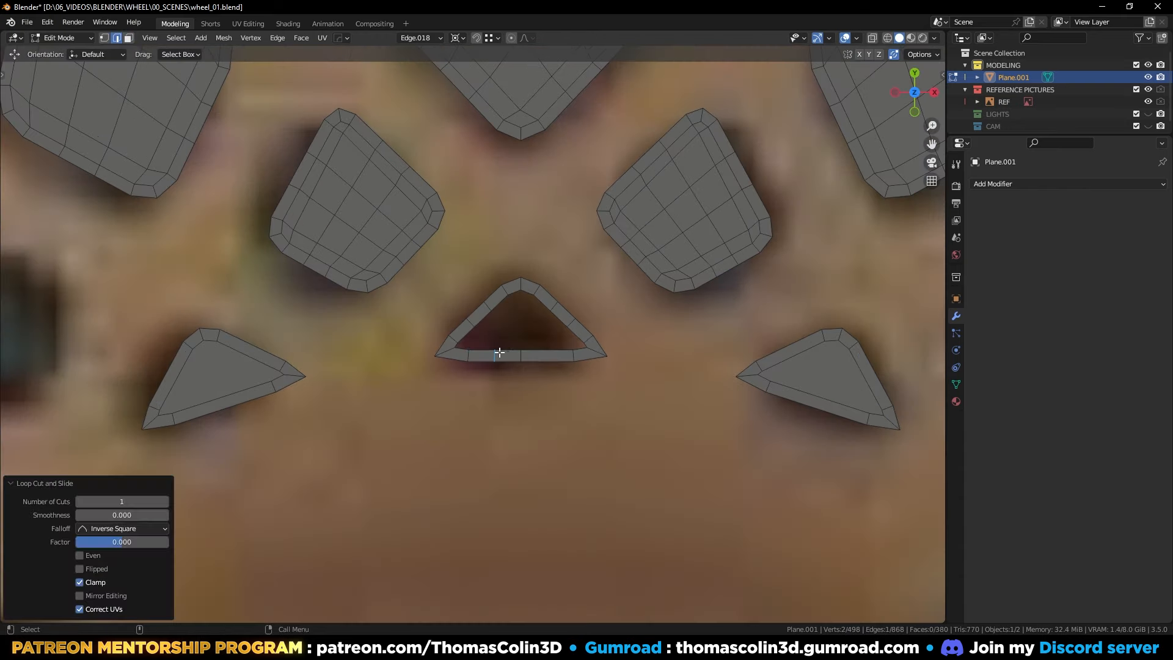
key("3")
double_click(537, 320)
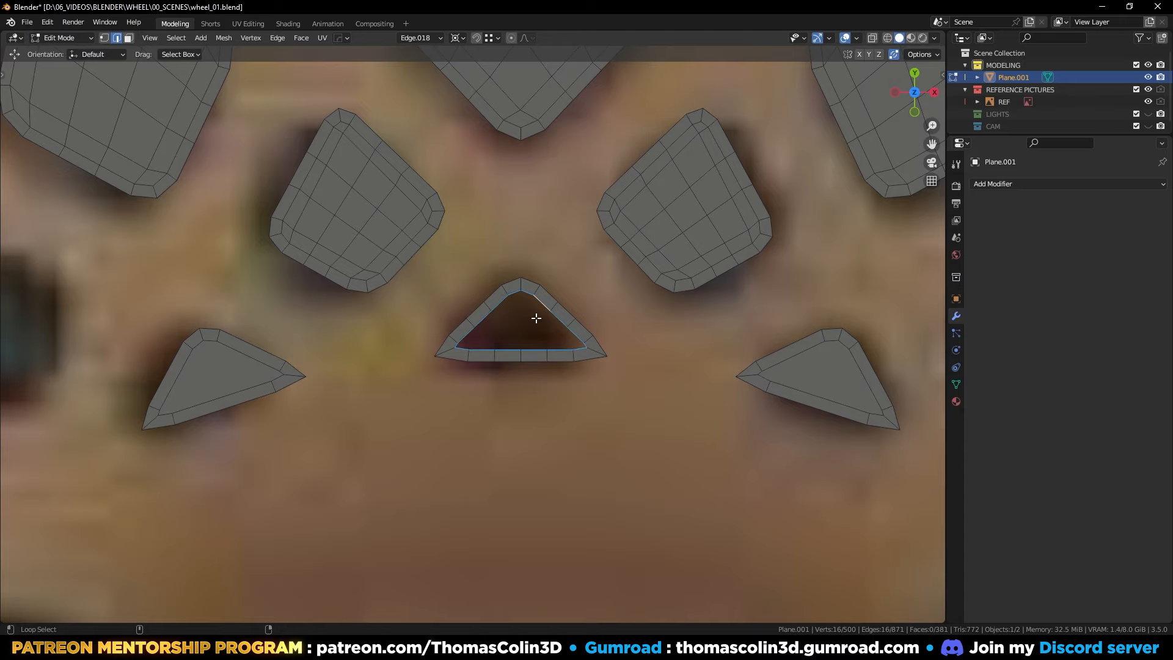
key("q")
left_click(535, 318)
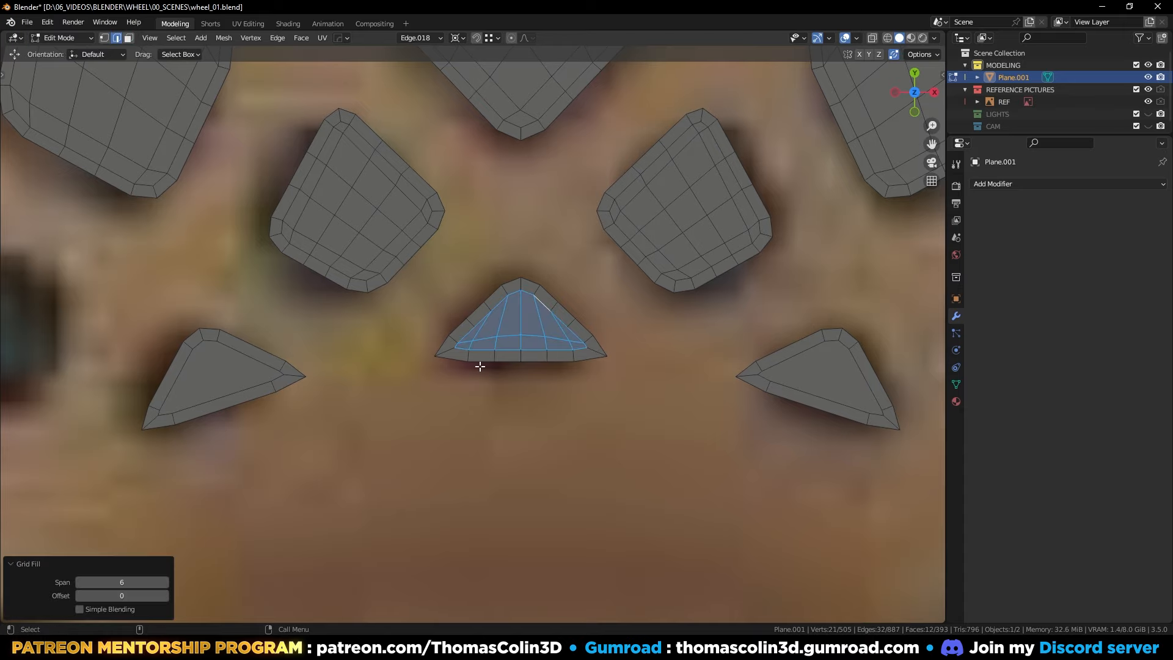
Step: Delete the faces of the two small triangles on either side of the small central triangle
scroll(483, 369, "down", 5)
key("3")
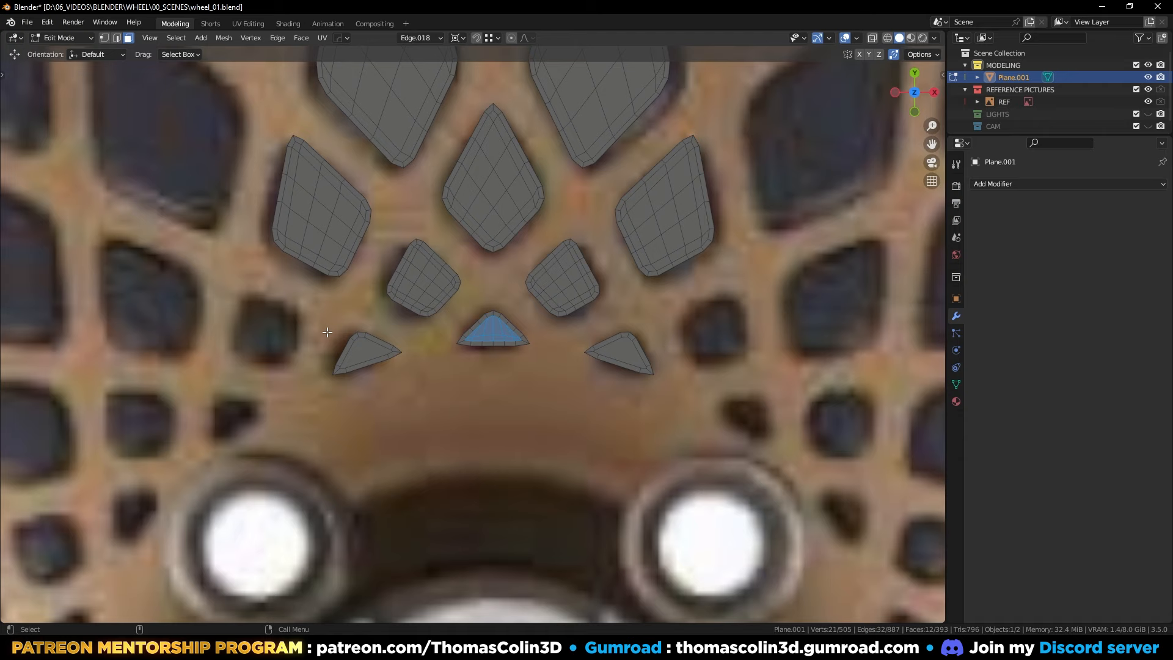
left_click_drag(328, 332, 412, 387)
left_click_drag(579, 328, 666, 394, "shift")
key("x")
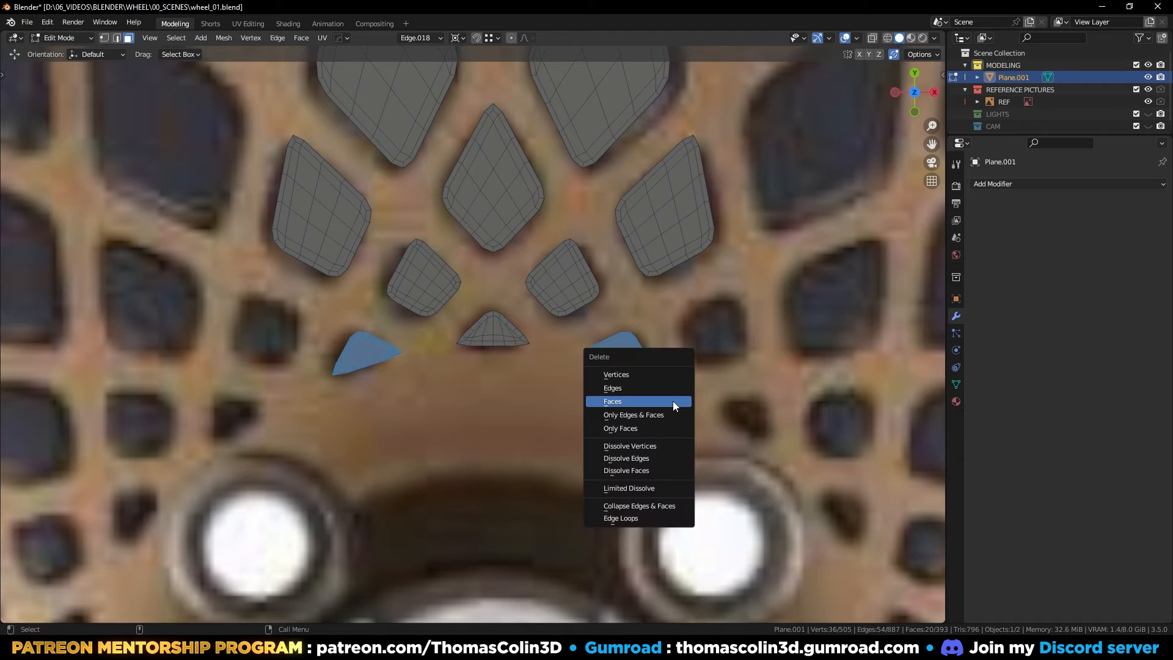
left_click(673, 401)
Step: Spin the small central triangle around the wheel centre as duplicates, with 20 steps over 360°
key("l")
key("alt+e")
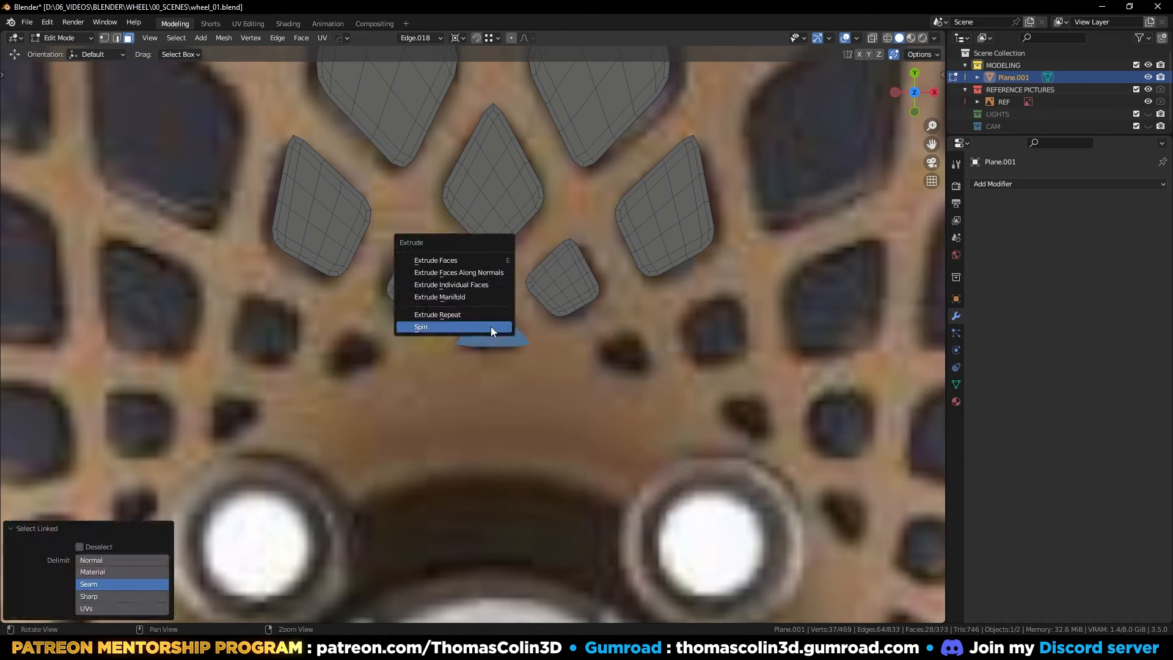
left_click(490, 326)
left_click(79, 493)
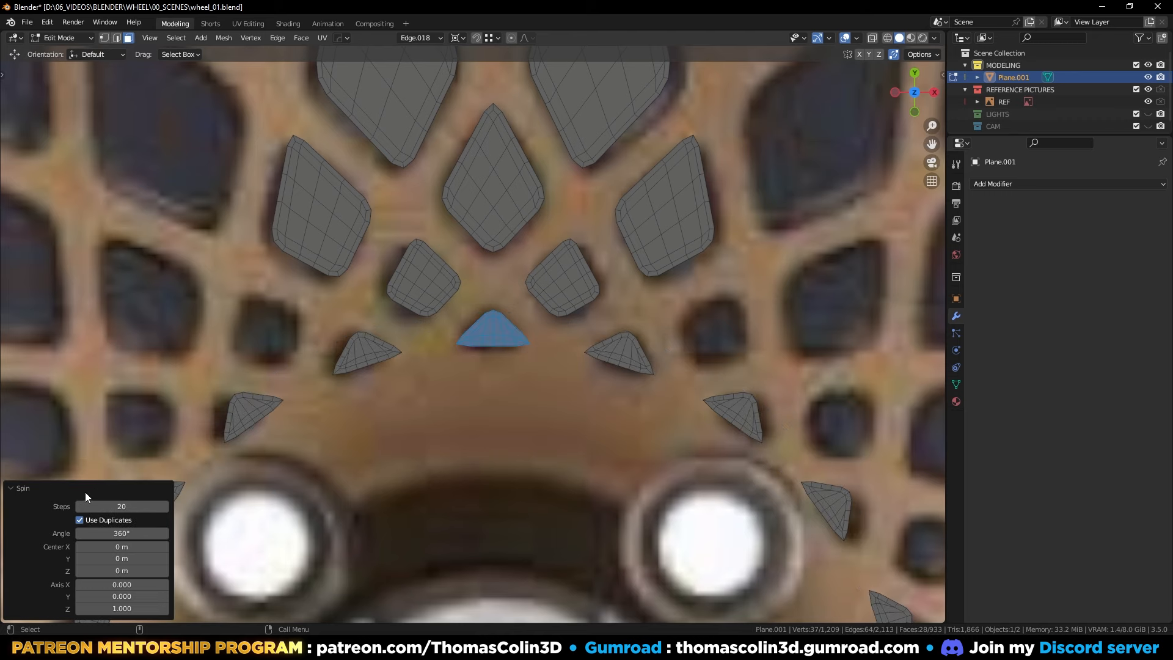
Step: Spin the large top triangle around the wheel centre as duplicates, with 20 steps over 360°
scroll(443, 370, "down", 2)
middle_click_drag(444, 369, 434, 435, "ctrl")
left_click(467, 184)
key("l")
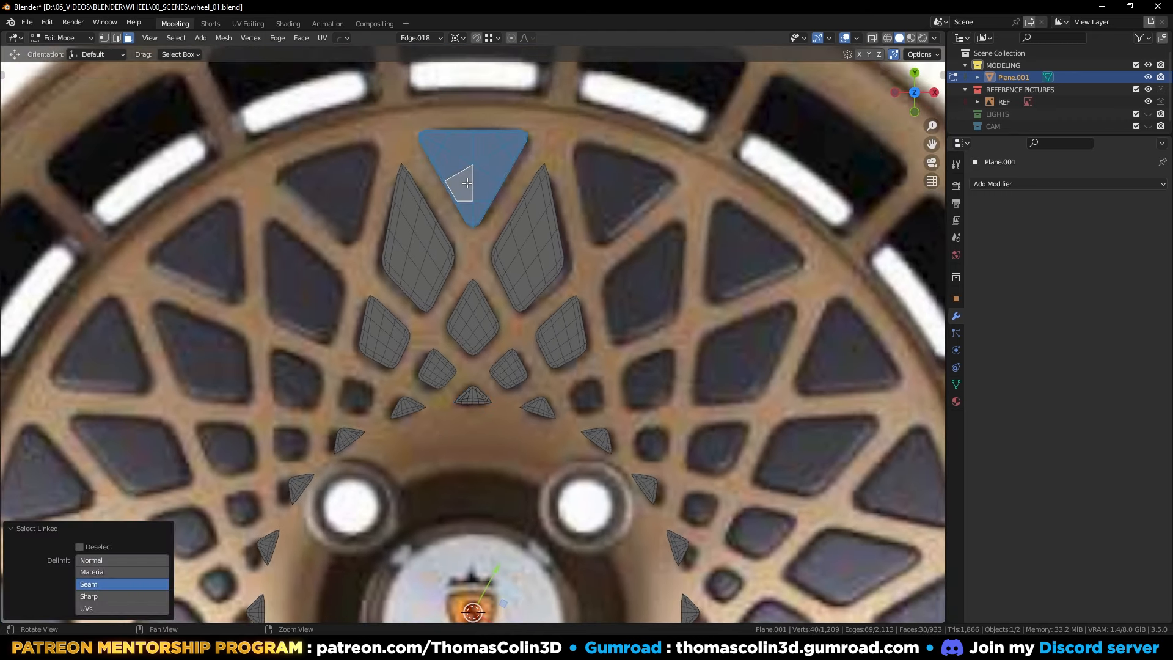
key("F3")
key("Return")
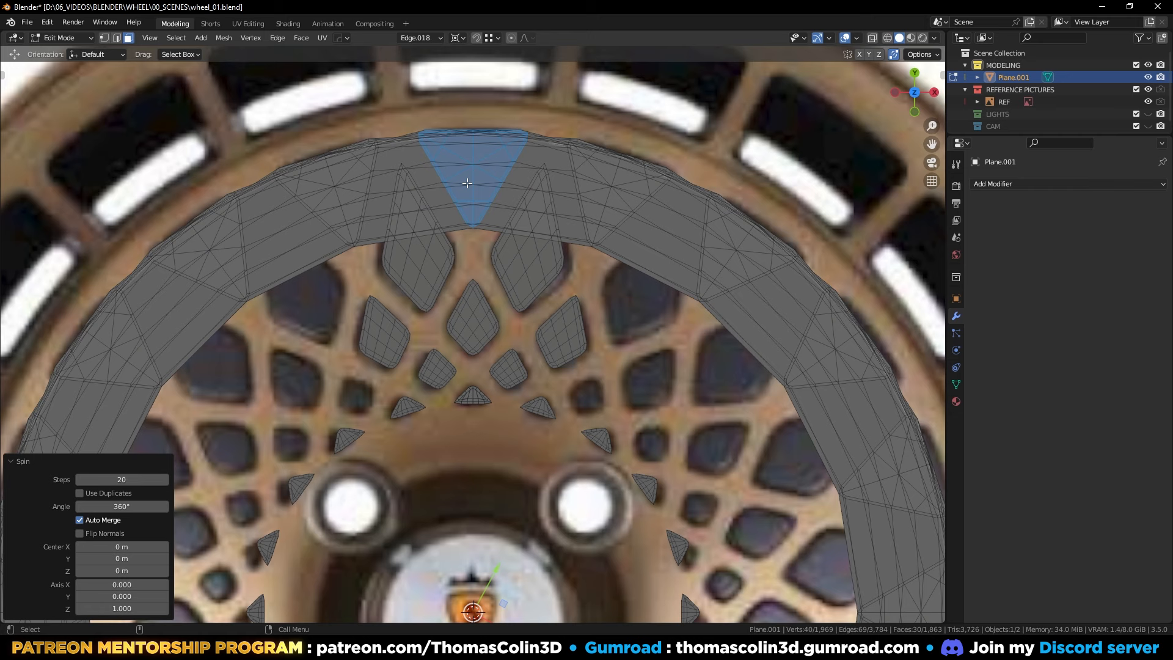
left_click(80, 492)
scroll(335, 293, "up", 2)
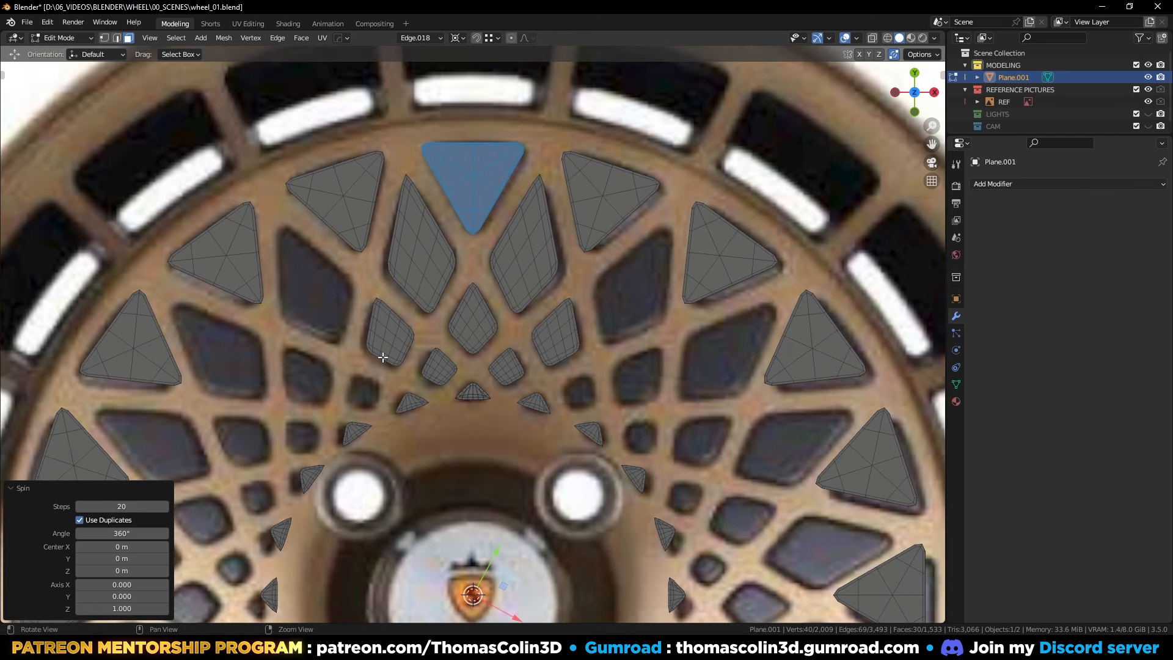
Step: Delete all spun copies except the large and small triangles directly beside the central ones, keeping only the upper lattice segment
middle_click_drag(383, 357, 406, 281, "shift")
key("1")
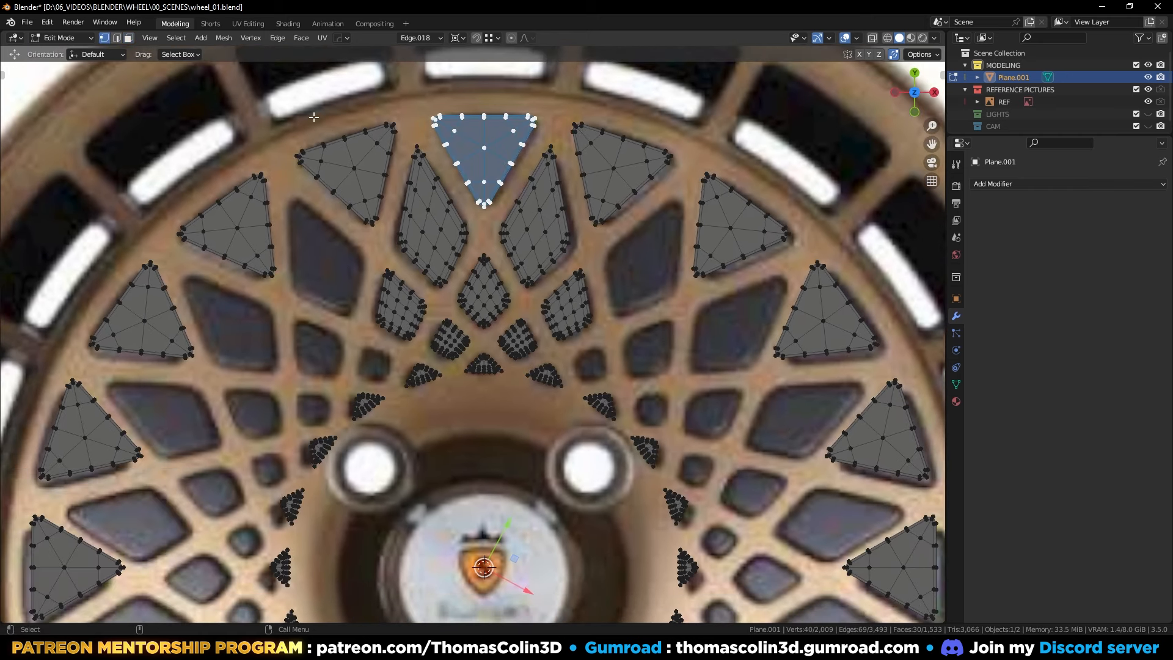
key("b")
left_click_drag(291, 96, 677, 370)
left_click_drag(405, 414, 563, 366, "shift")
key("ctrl+i")
key("3")
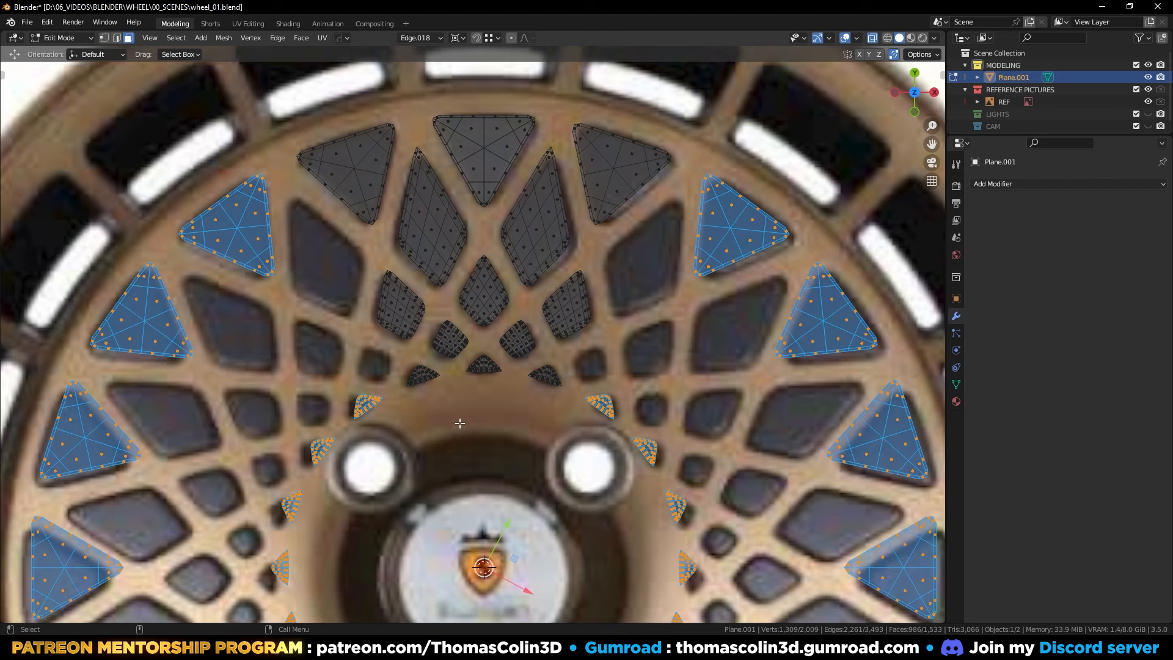
key("x")
left_click(460, 423)
key("Tab")
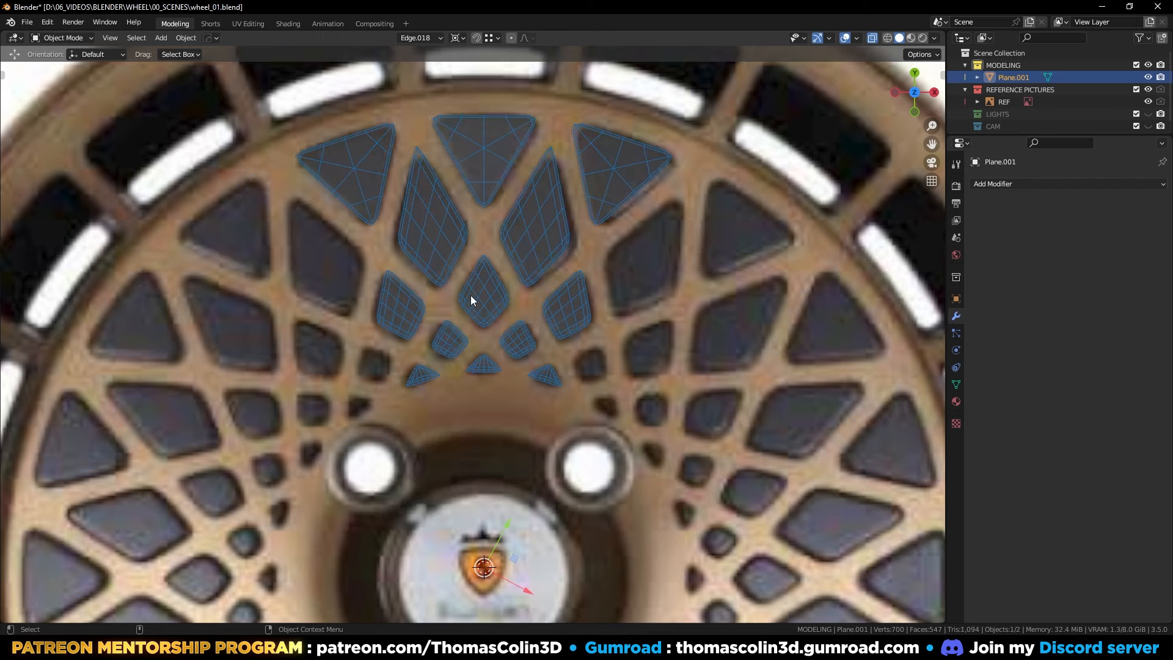
key("alt+a")
Step: Bridge the upper-right edges of the left large diamond to the facing edges of the central top triangle
scroll(329, 362, "up", 2)
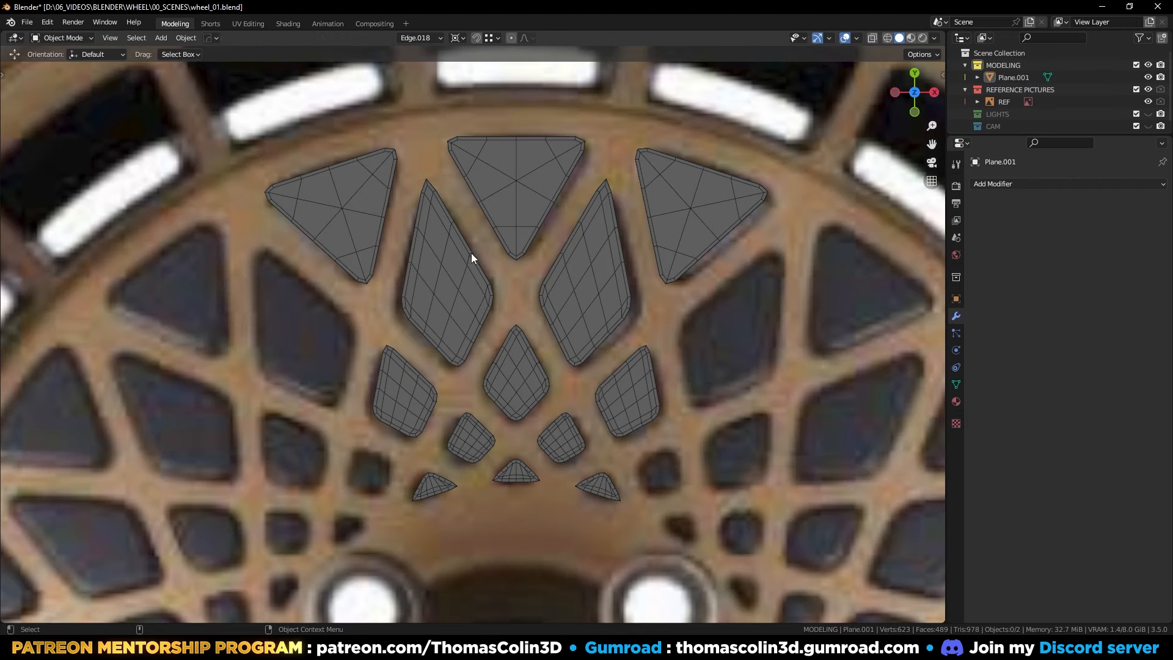
middle_click_drag(512, 238, 465, 247, "shift")
middle_click_drag(465, 246, 478, 318, "shift")
left_click(412, 260)
key("Tab")
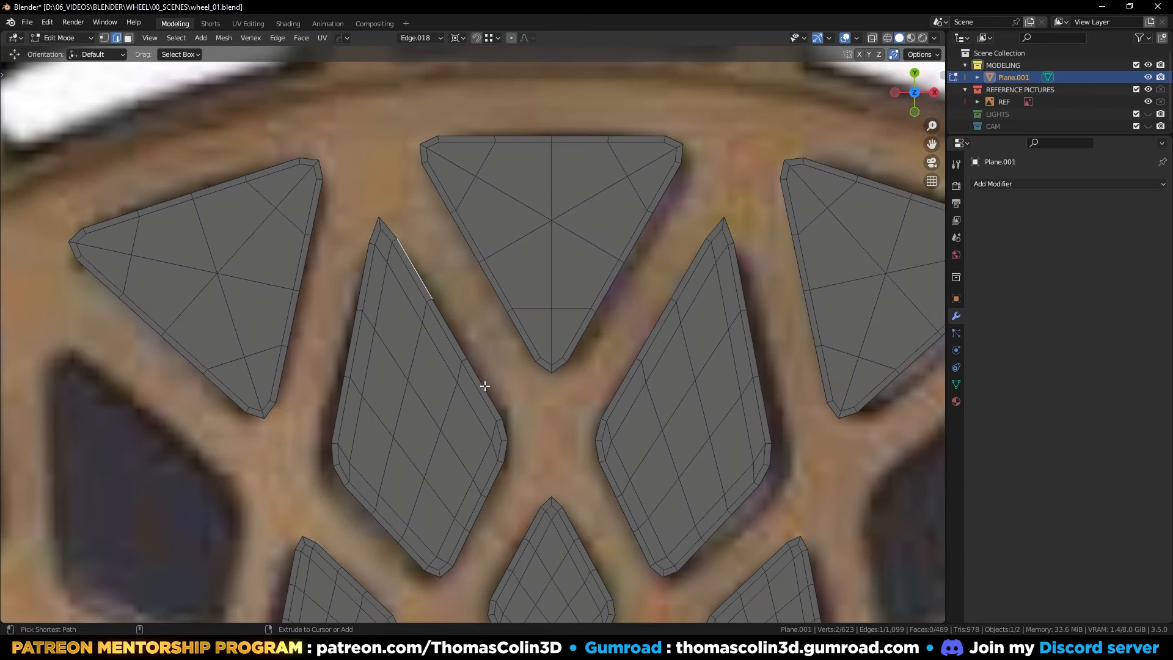
left_click(484, 386, "ctrl")
left_click(462, 244, "shift")
left_click(515, 332, "ctrl")
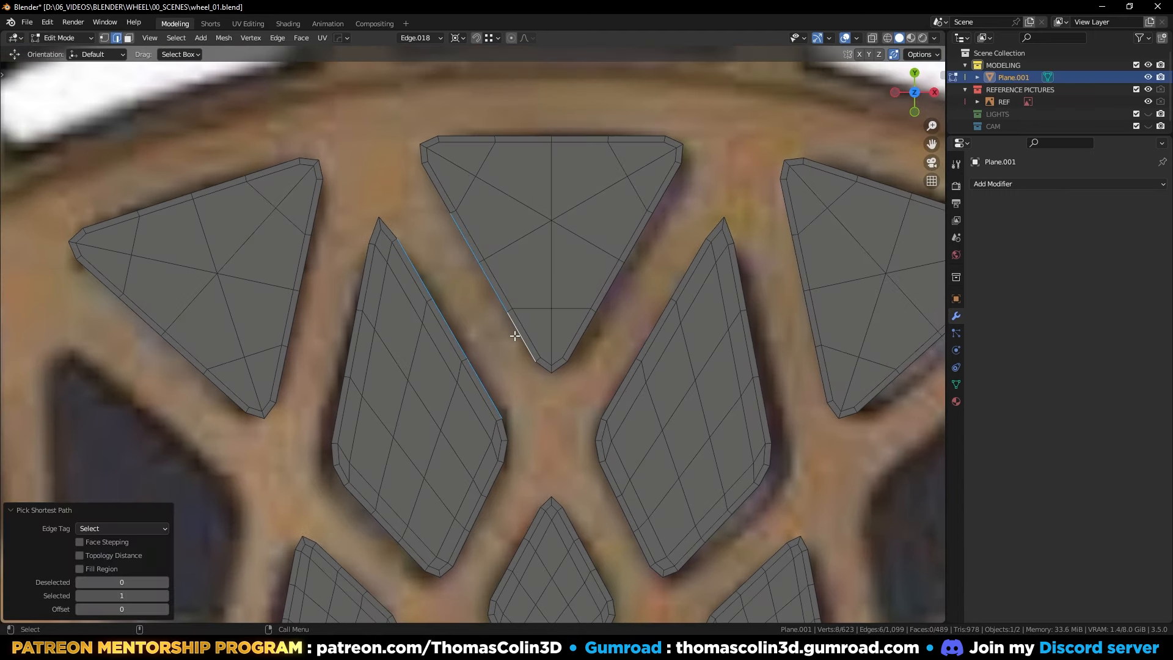
right_click(482, 265)
left_click(474, 254)
Step: Fill the notch at the upper end of the bridge between the left large diamond and the top triangle with a face
left_click(395, 227)
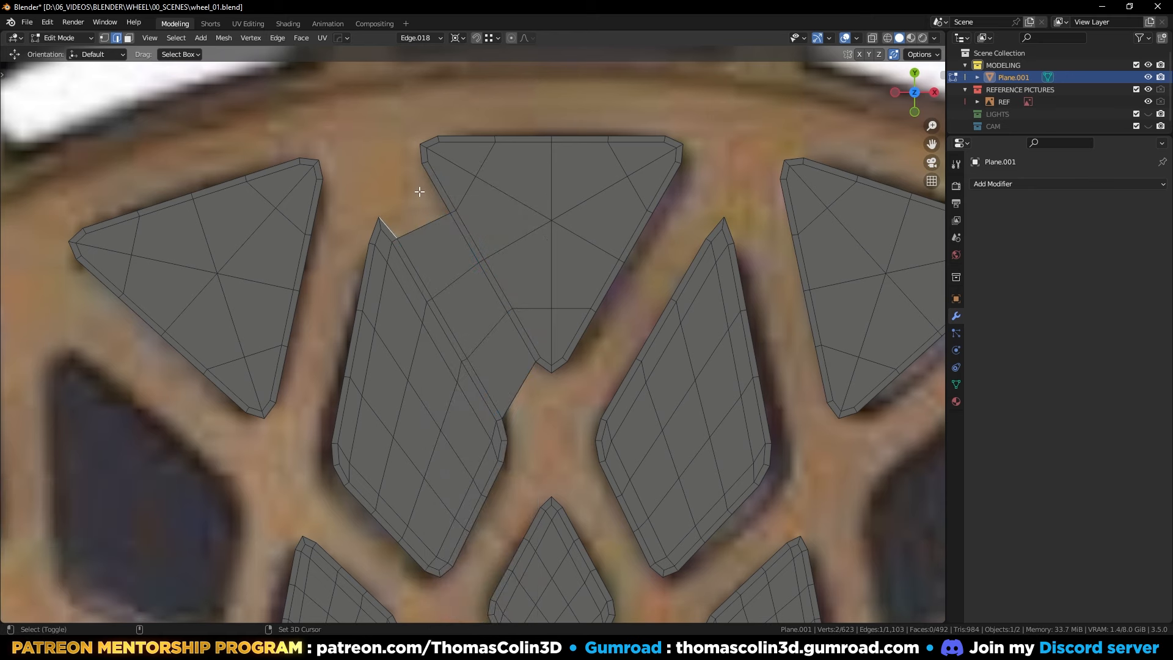
left_click(419, 194, "shift")
key("f")
left_click(380, 102)
Step: Bridge the lower-right edges of the left large diamond to the upper-left edges of the central diamond
middle_click_drag(487, 330, 411, 296, "alt")
right_click_drag(411, 295, 464, 360, "alt")
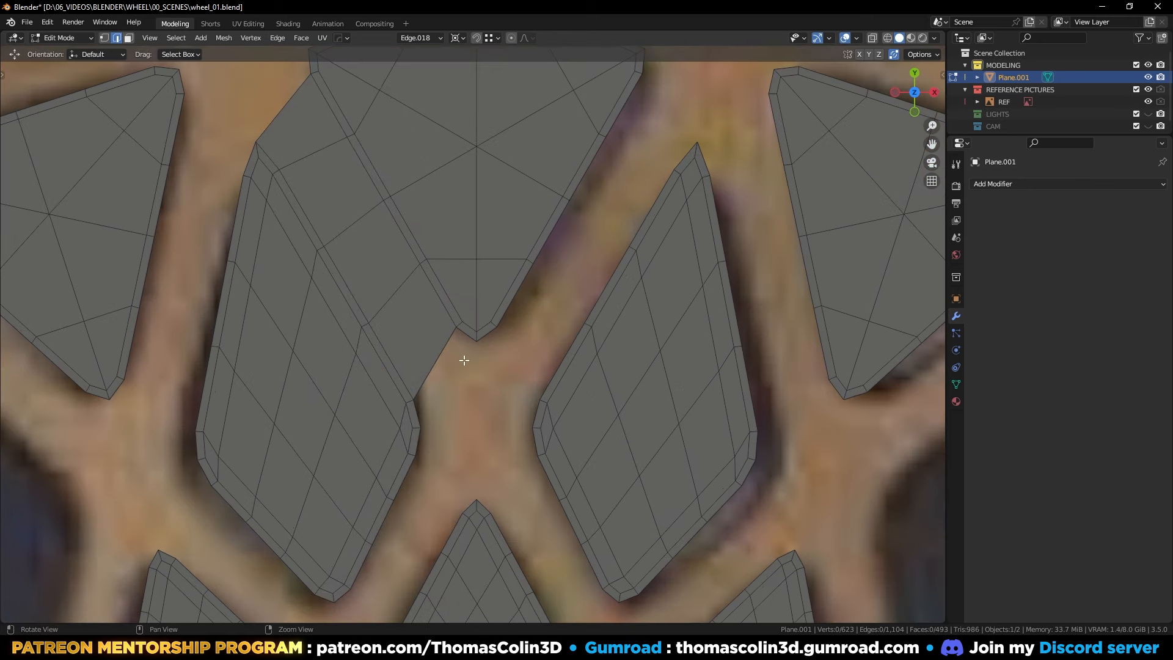
right_click_drag(508, 310, 483, 365, "alt")
middle_click_drag(492, 319, 494, 300, "alt")
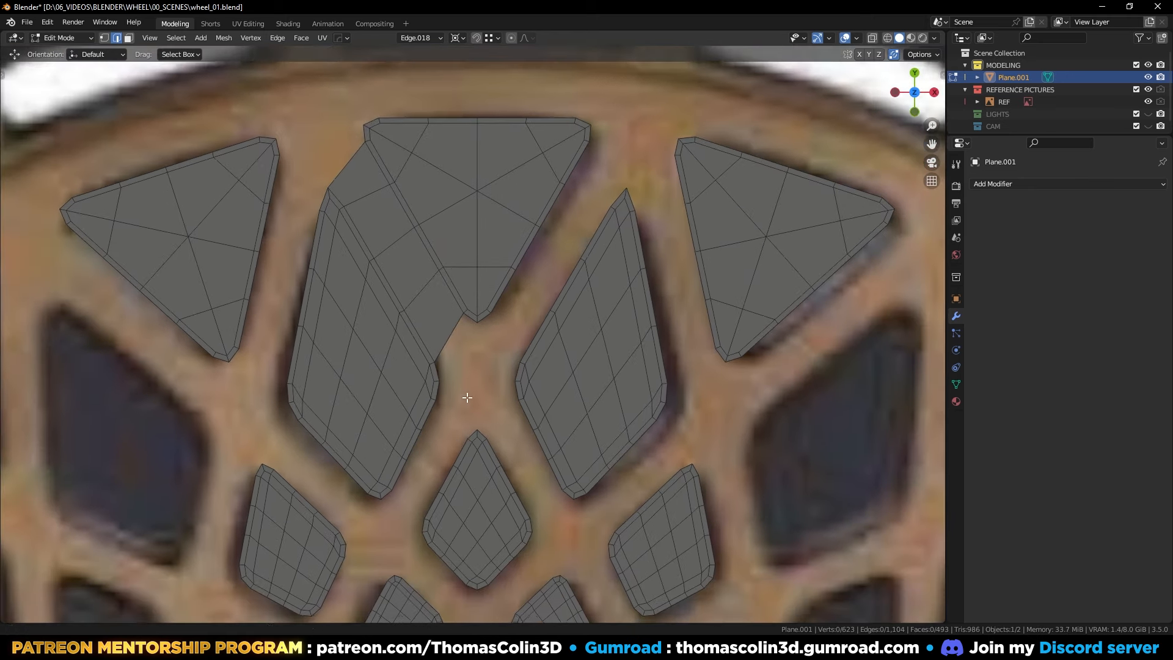
right_click_drag(466, 398, 464, 309, "alt")
middle_click_drag(419, 500, 460, 322, "alt")
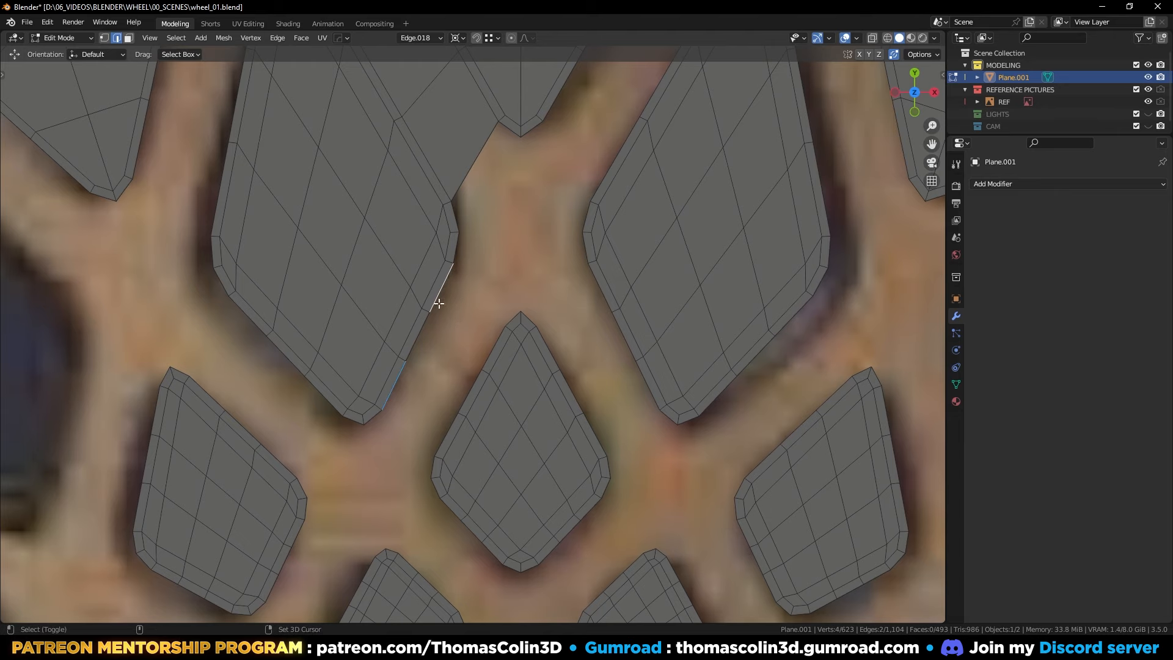
left_click(500, 335, "ctrl")
right_click(503, 327)
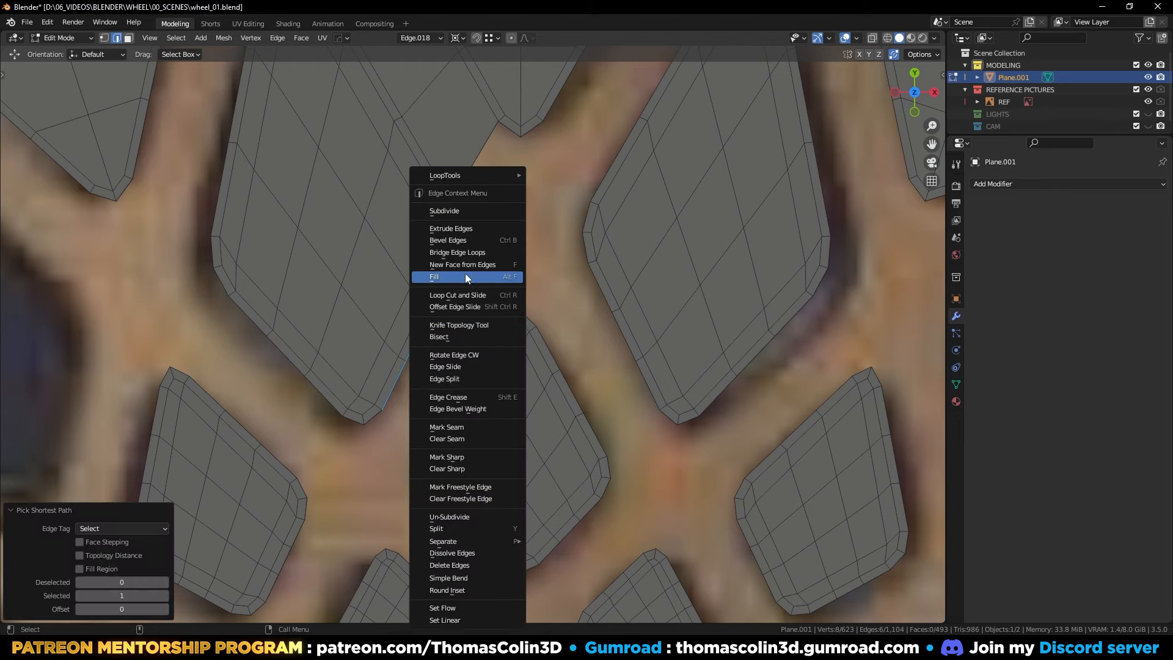
left_click(453, 254)
Step: Bridge the lower-left edges of the central diamond to the upper-right edges of the left small diamond
right_click_drag(445, 367, 437, 422, "alt")
middle_click_drag(466, 440, 449, 362, "alt")
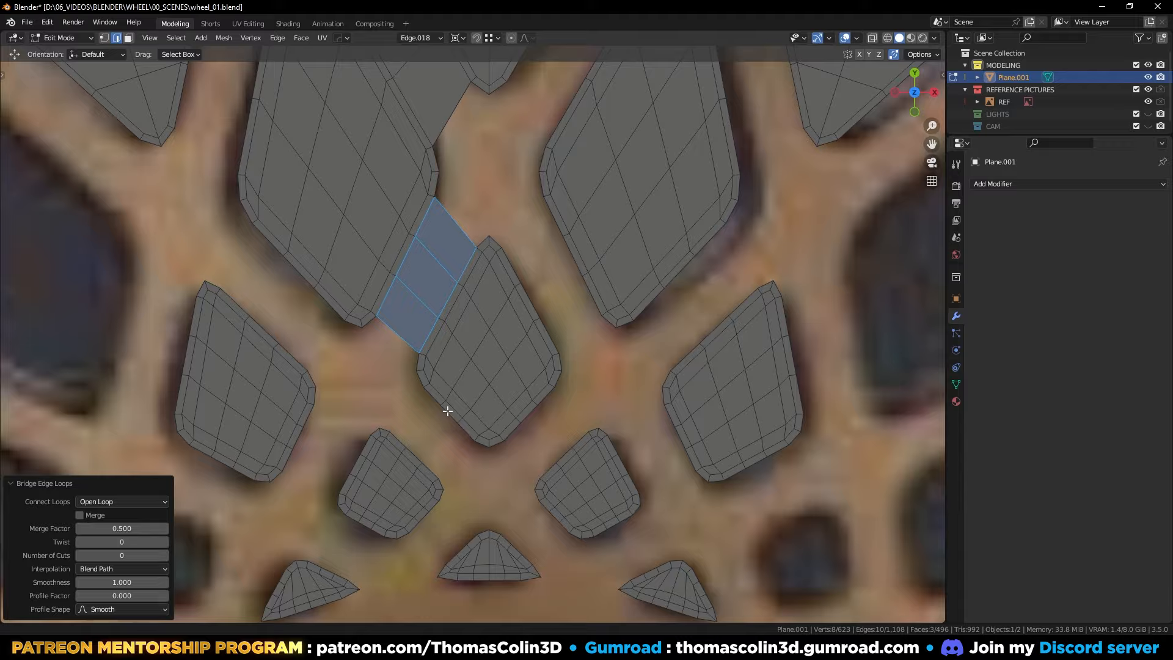
right_click_drag(448, 411, 464, 373, "alt")
middle_click_drag(420, 449, 445, 354, "alt")
left_click(451, 296)
left_click(491, 338, "ctrl")
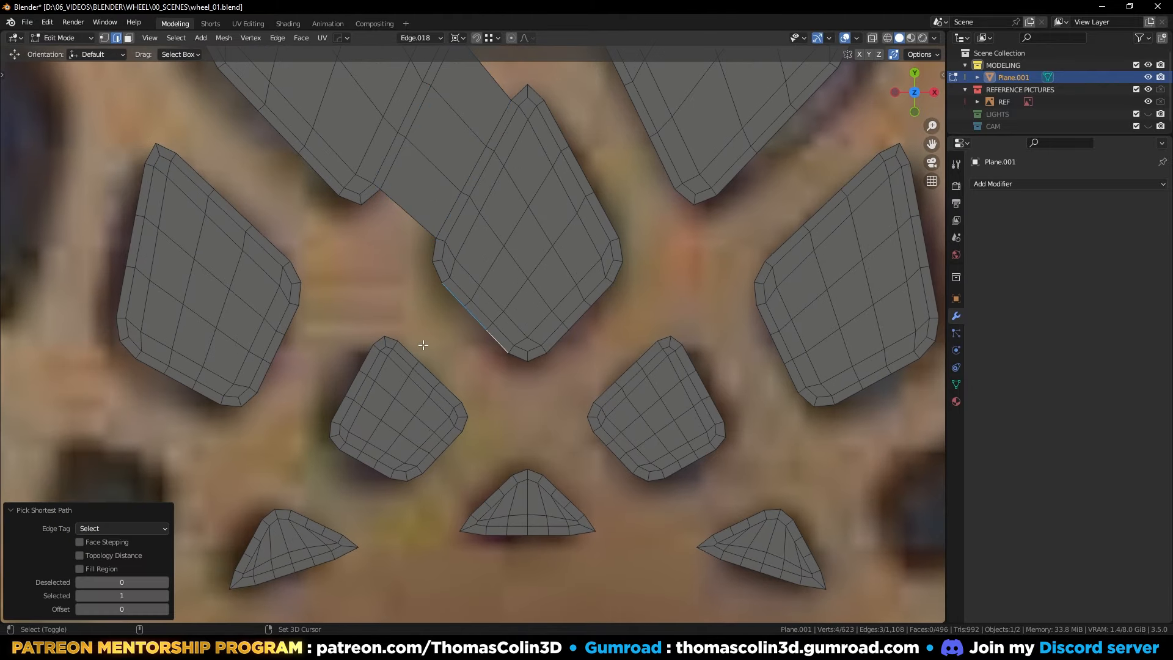
left_click(409, 350, "shift")
left_click(449, 388, "ctrl")
right_click(470, 368)
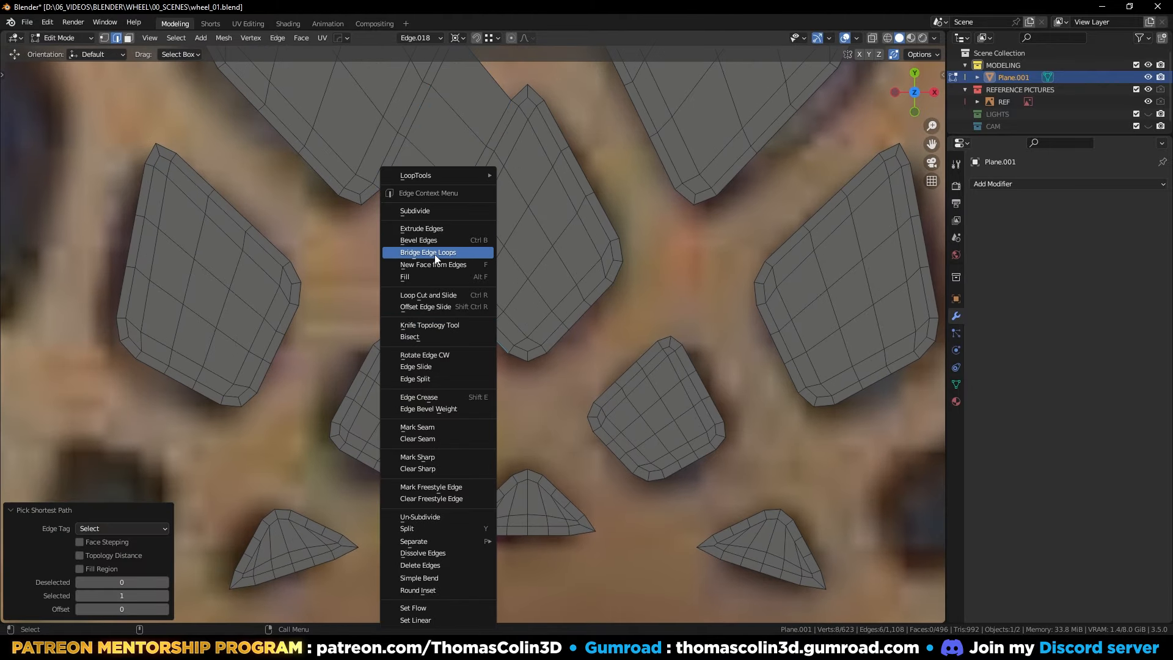
left_click(433, 253)
Step: Bridge the upper-right edges of the left medium diamond to the lower-left edges of the left large diamond
right_click_drag(408, 269, 385, 299, "alt")
middle_click_drag(287, 213, 356, 294, "alt")
left_click(317, 284)
left_click(370, 332, "ctrl")
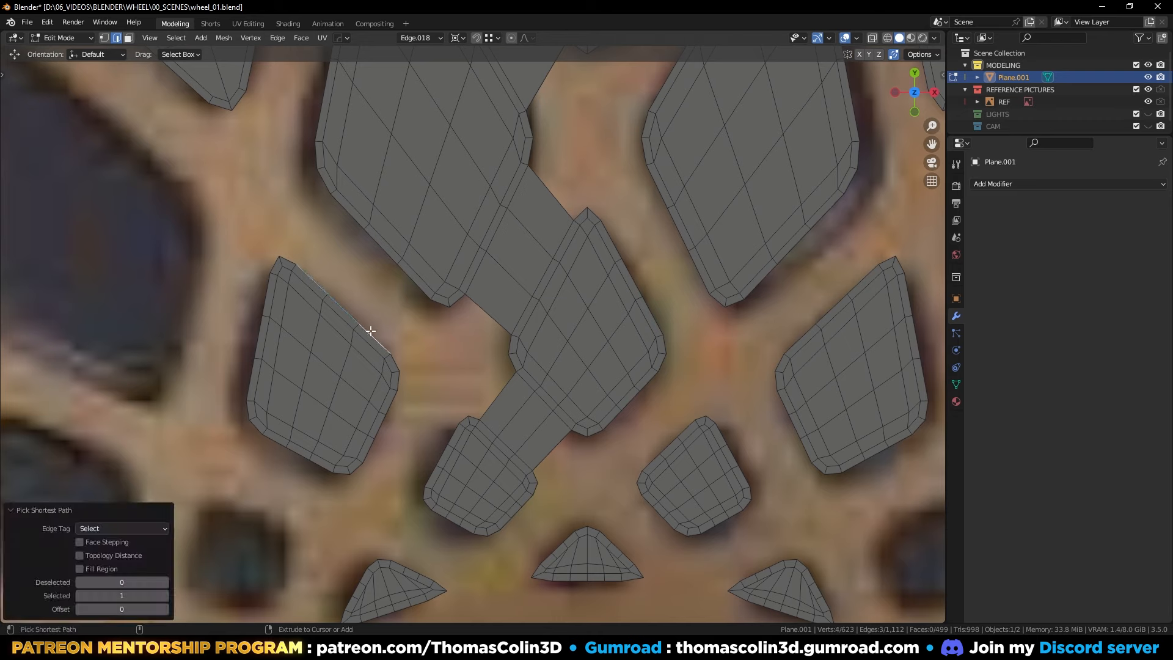
left_click(344, 215, "shift")
left_click(408, 279, "ctrl")
right_click(402, 278)
left_click(351, 266)
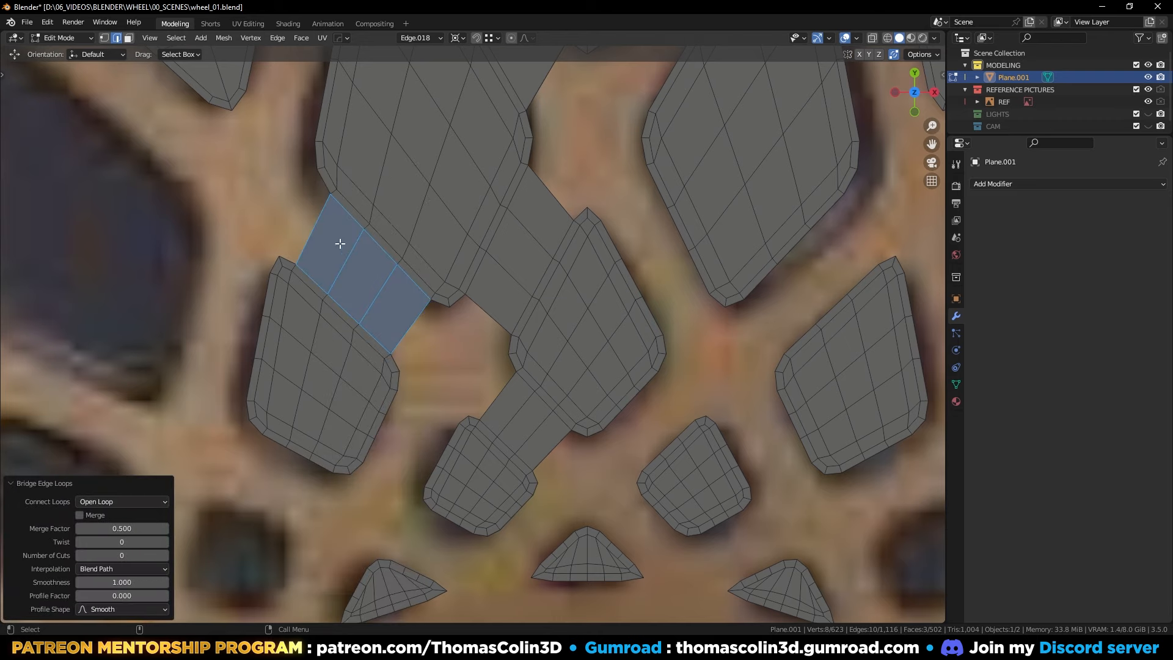
Step: Bridge the lower-right edges of the left medium diamond to the facing edges of the left small diamond
left_click(251, 246)
left_click(371, 449, "ctrl")
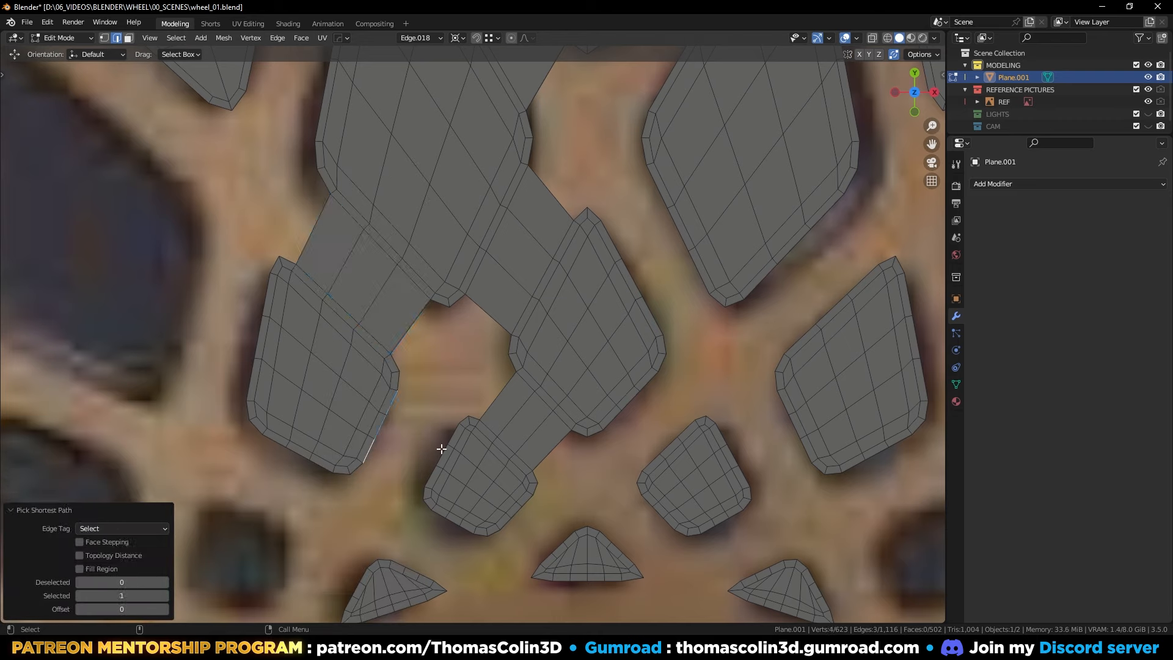
left_click(454, 430, "shift")
left_click(430, 464, "ctrl")
right_click(430, 464)
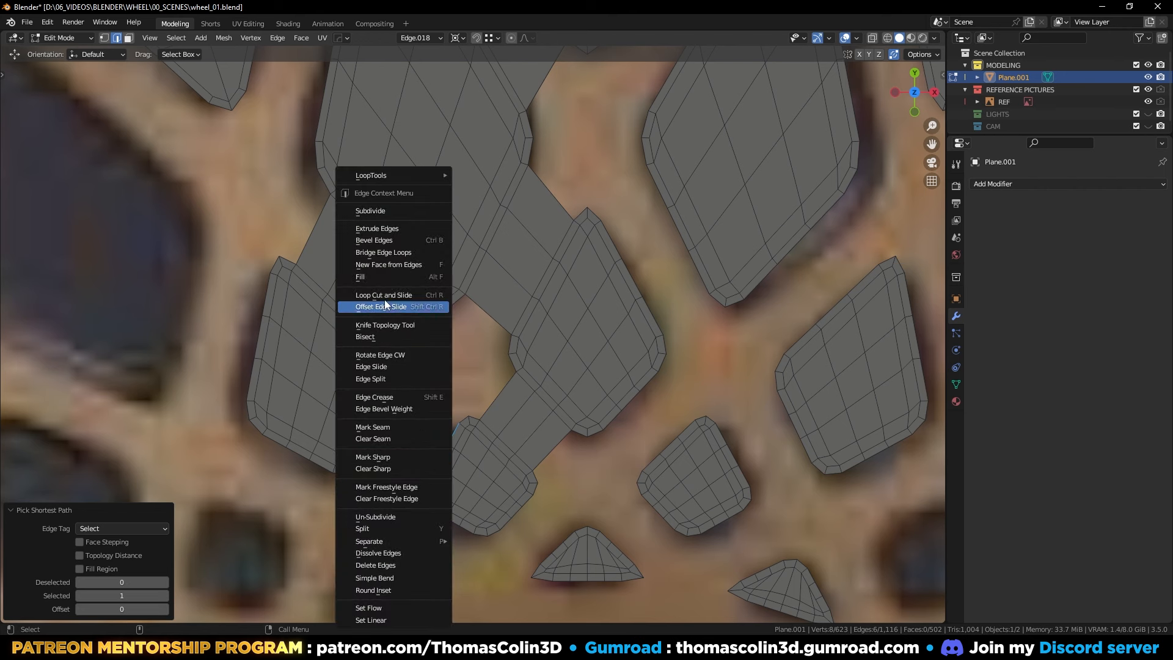
left_click(380, 252)
Step: Bridge the outer left edges of the left large diamond to the facing edges of the left large triangle
mouse_move(412, 383)
middle_mouse_down()
mouse_move(417, 349)
mouse_move(454, 464)
middle_mouse_up()
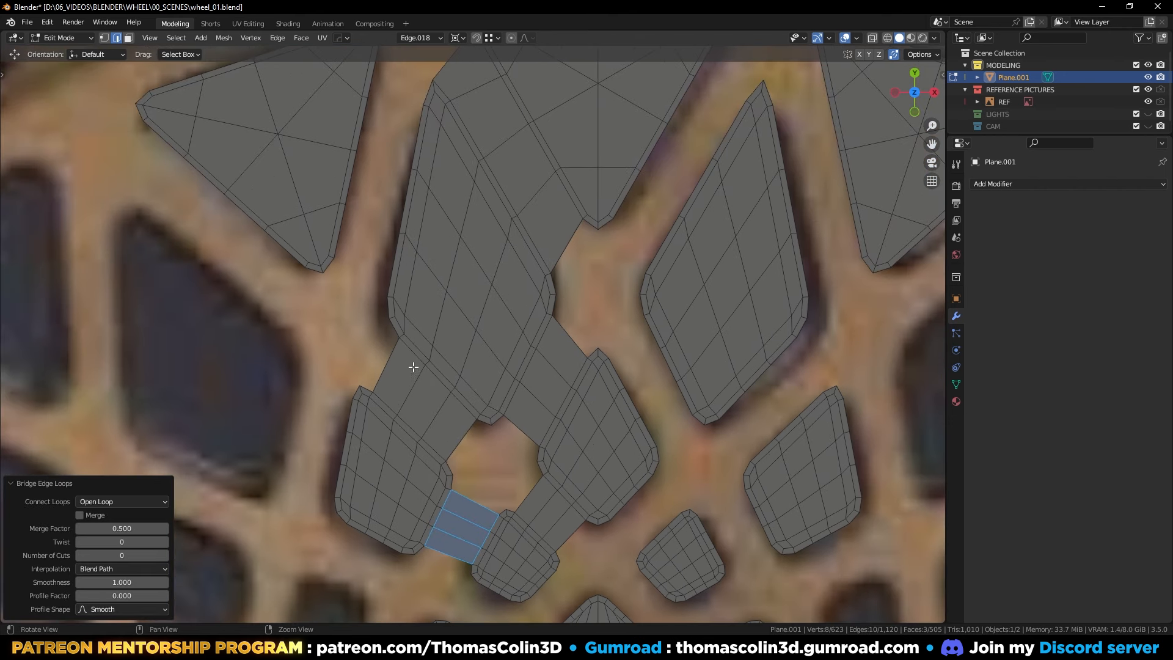
middle_click_drag(413, 362, 431, 404, "alt")
left_click(432, 353)
left_click(453, 240, "ctrl")
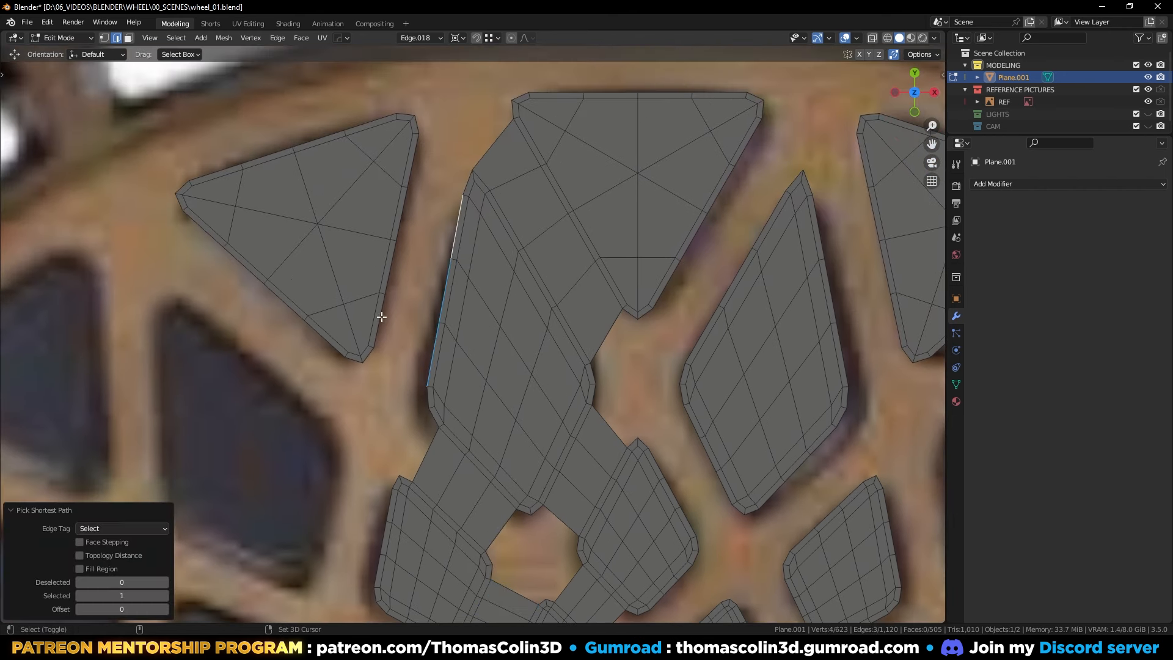
right_click(401, 214)
left_click(355, 253)
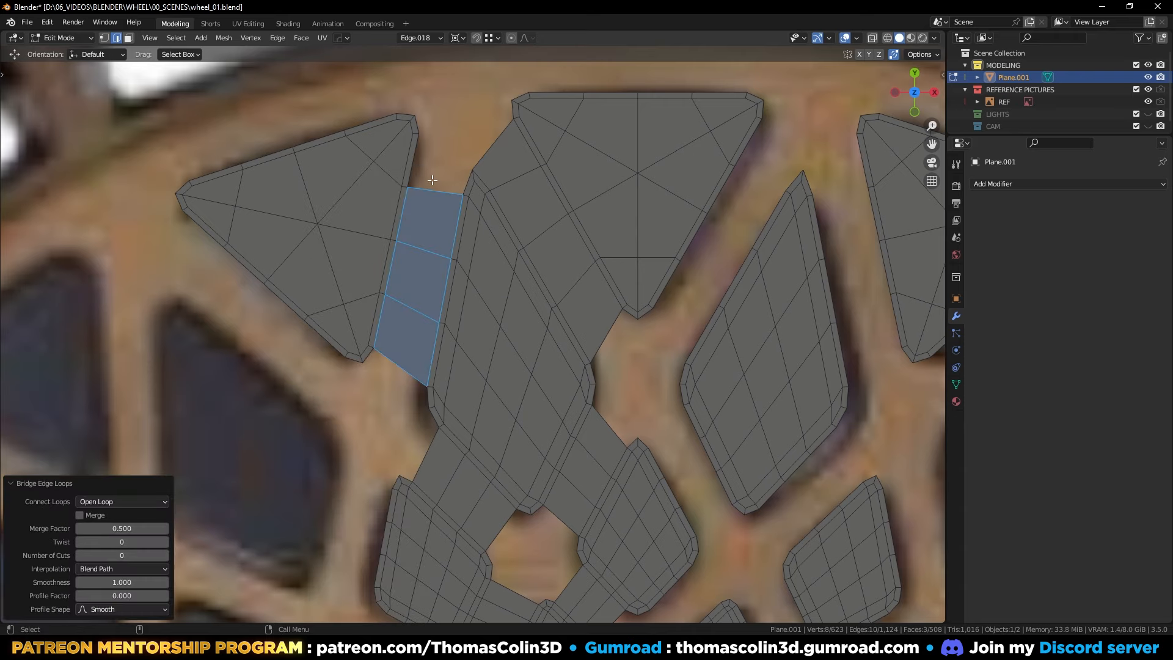
Step: Fill the notch above the bridge between the left large triangle and the left large diamond with a face
left_click(416, 175)
left_click(464, 181, "shift")
key("f")
left_click(441, 89)
Step: Bridge the lower-left edges of the left small diamond to the upper edges of the left small triangle
middle_click_drag(482, 165, 496, 328, "alt")
right_click_drag(514, 468, 431, 330, "alt")
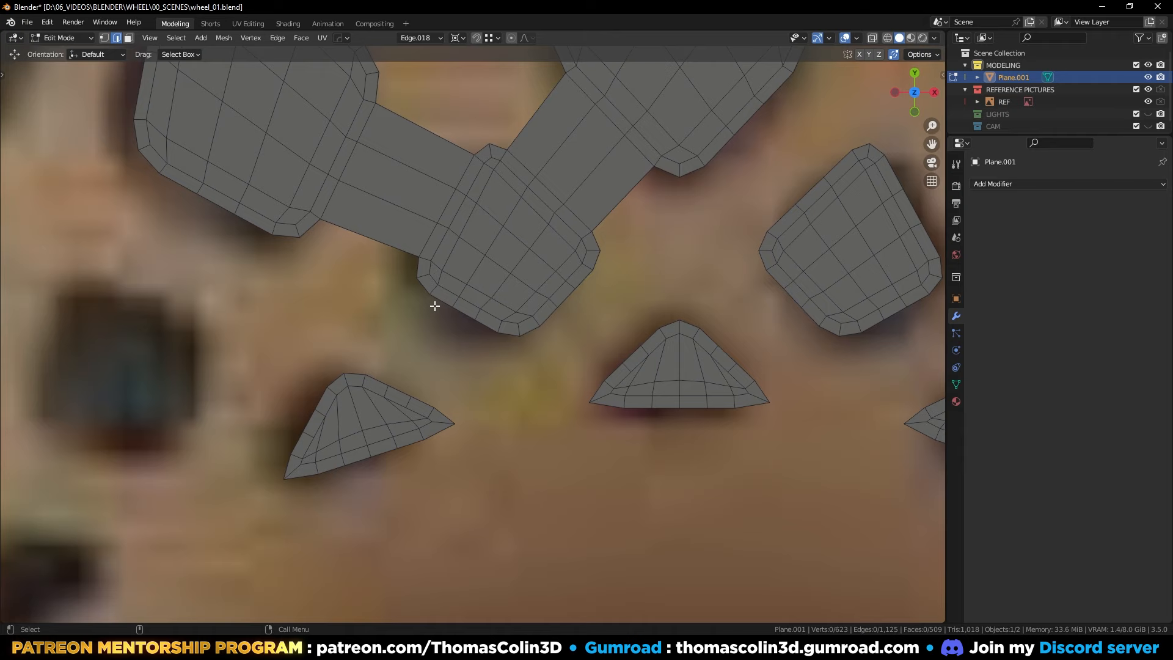
left_click(434, 305)
left_click(461, 341, "ctrl")
left_click(380, 377, "shift")
left_click(424, 402, "ctrl")
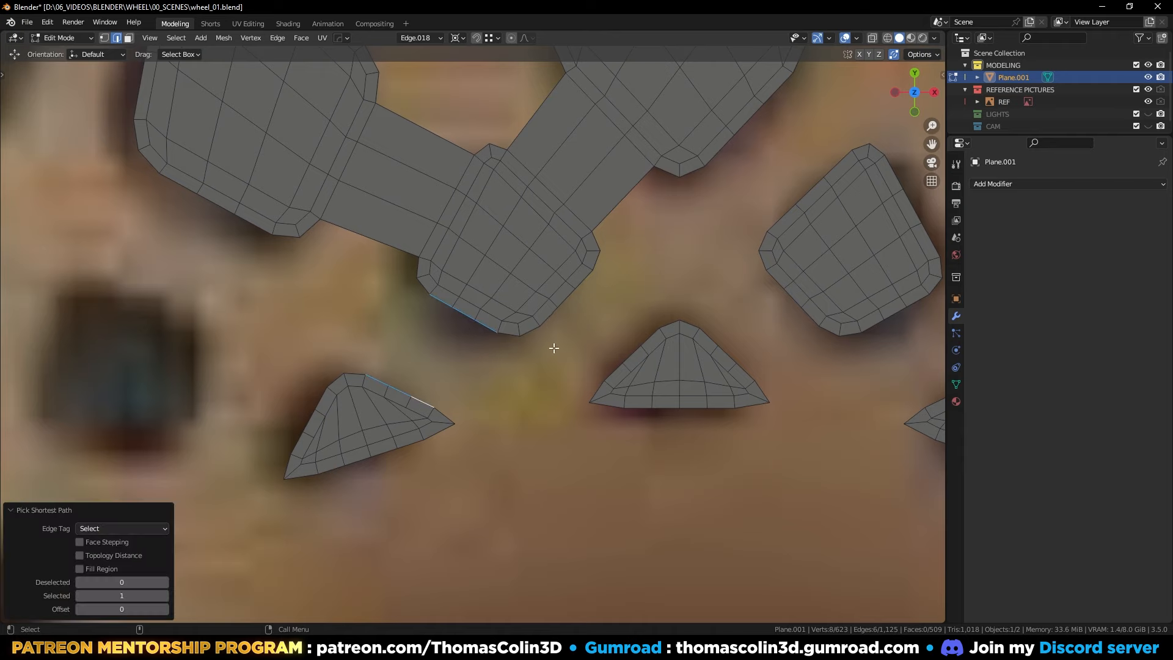
right_click(520, 248)
left_click(519, 250)
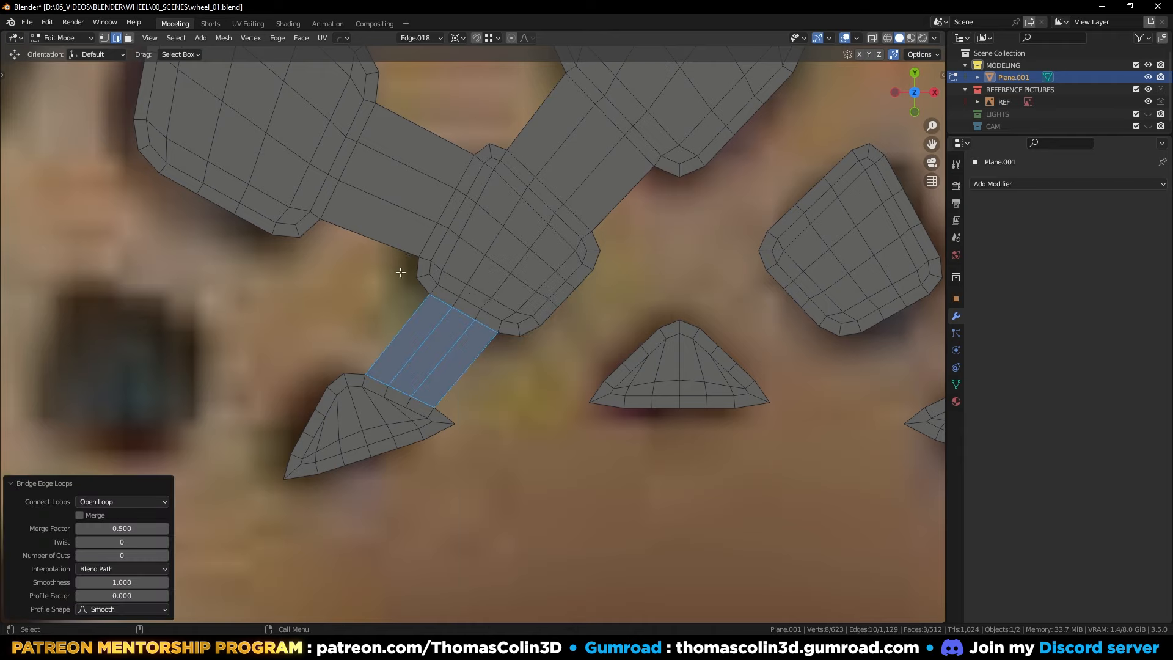
Step: Bridge the lower-right edges of the left small diamond to the upper-left edges of the small central triangle
middle_click_drag(459, 264, 563, 335)
left_click(538, 320)
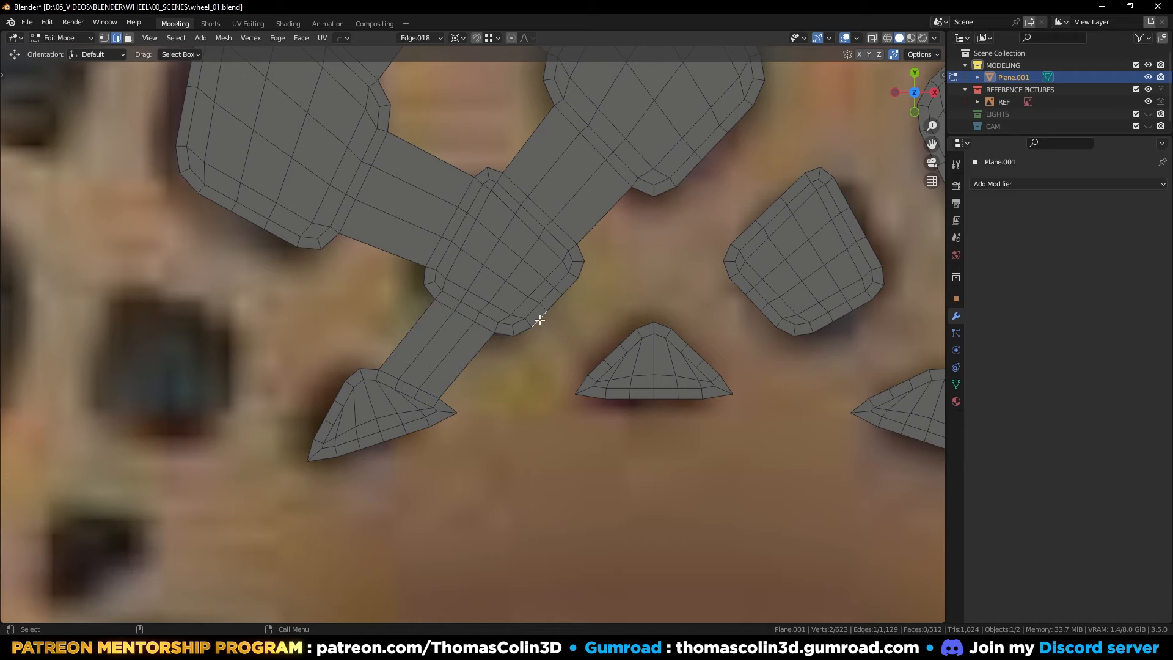
left_click(571, 286, "ctrl")
left_click(592, 370, "shift")
left_click(632, 335, "ctrl")
right_click(632, 335)
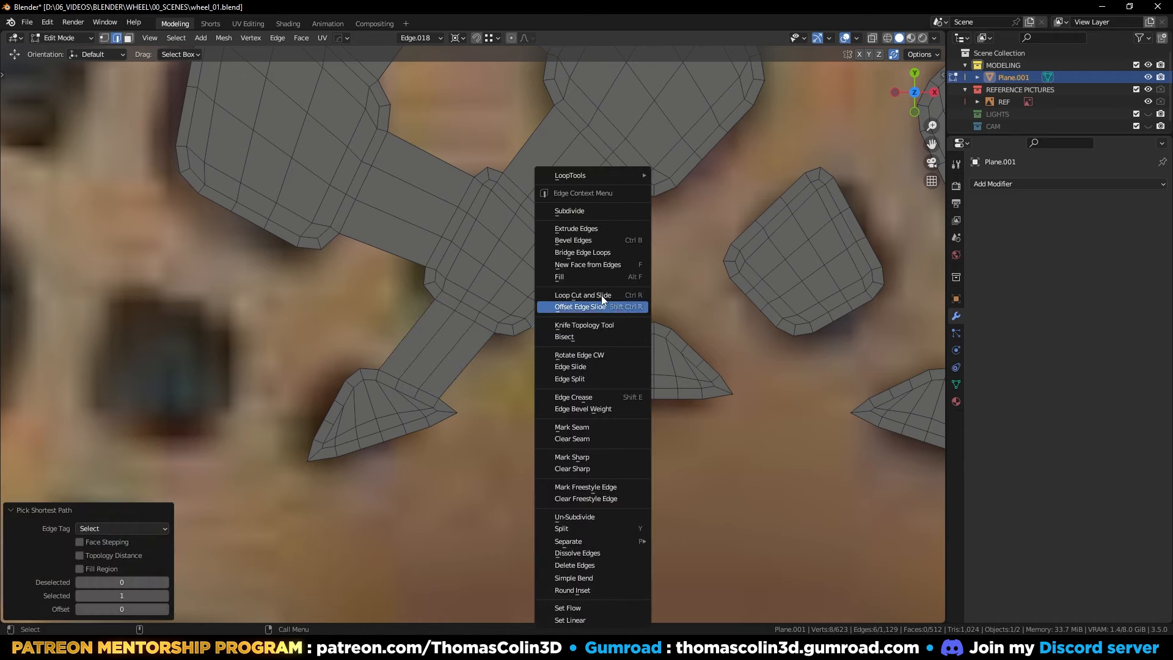
left_click(580, 257)
Step: Mirror the bridged left half of the lattice mesh onto the right side and apply the mirror modifier
scroll(552, 355, "down", 1)
middle_click_drag(552, 355, 416, 422, "shift")
scroll(432, 451, "down", 6)
key("Tab")
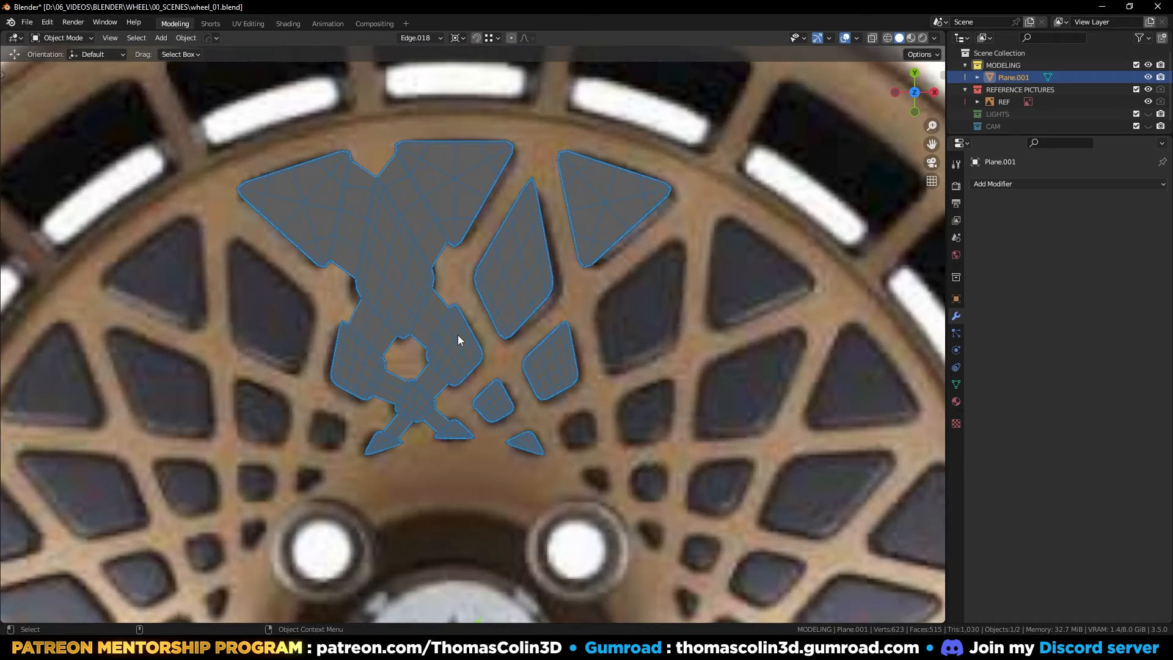
key("alt+x")
scroll(468, 340, "down", 4)
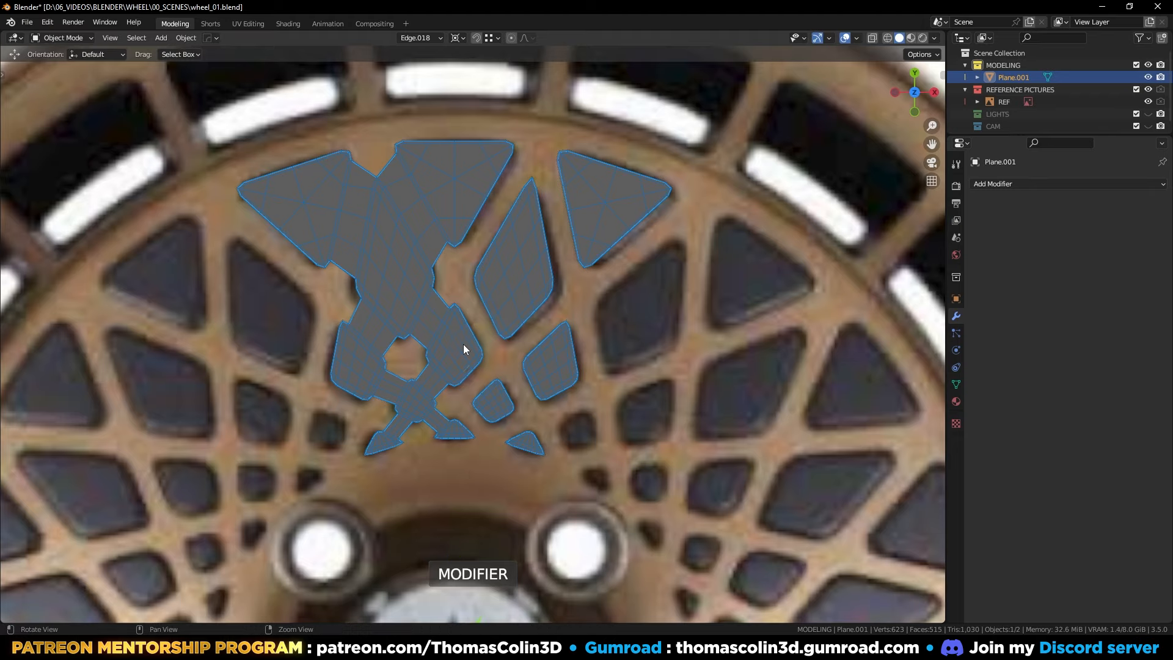
left_click(355, 576)
key("ctrl+a")
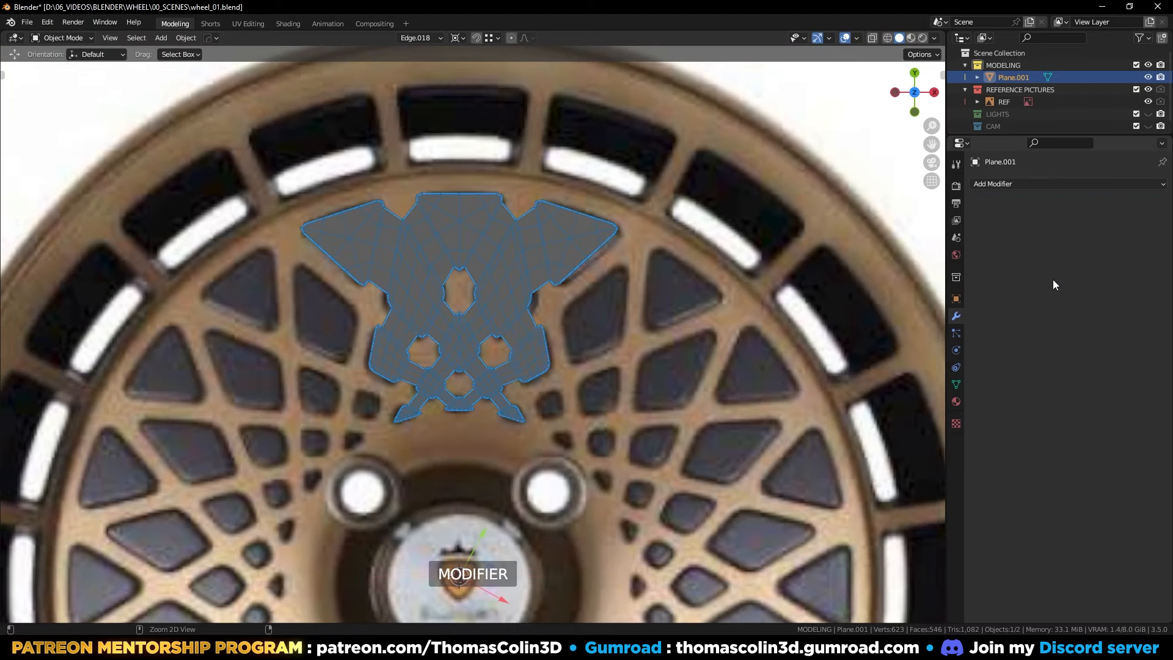
Step: Fill the opening between the central top triangle and the central diamond with Grid Fill along its boundary loop
scroll(563, 301, "up", 4)
key("Tab")
scroll(481, 313, "up", 5)
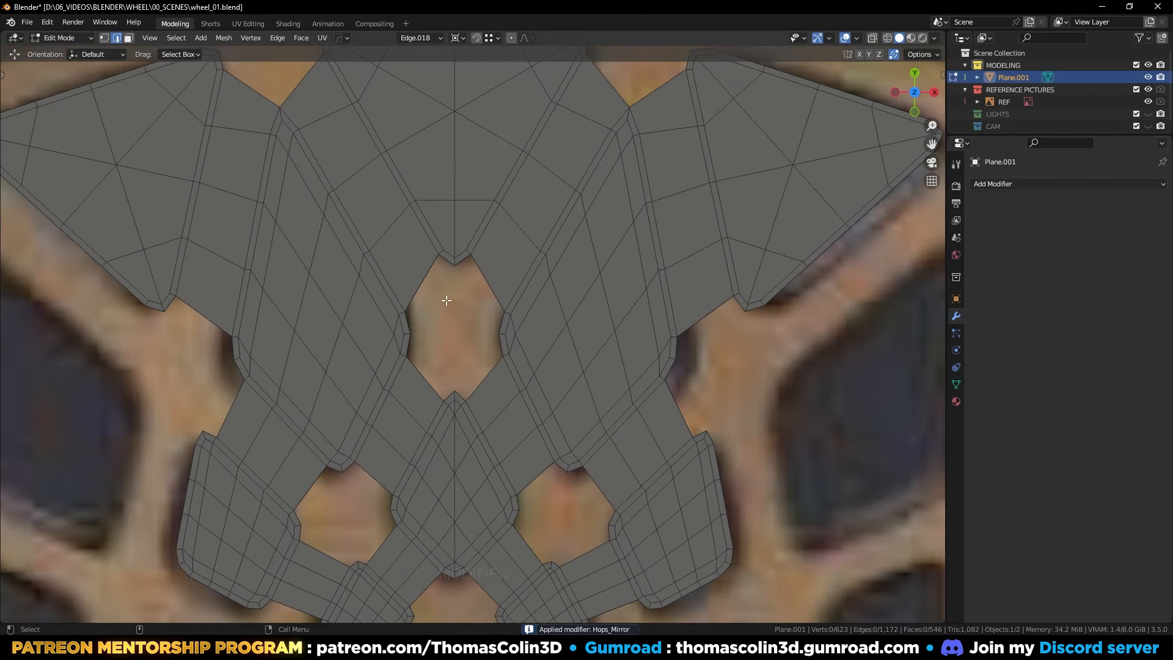
left_click(446, 238, "alt")
key("q")
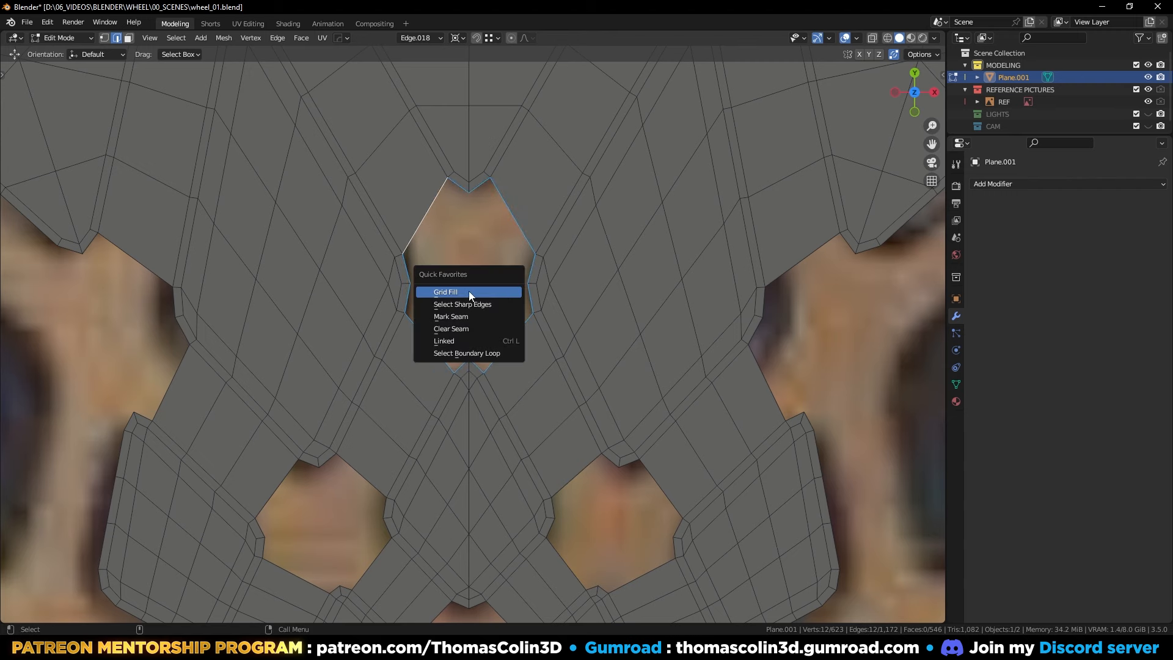
left_click(469, 294)
Step: Evenly space the vertical centre edge path inside the newly filled upper central opening with LoopTools Space
middle_click_drag(489, 316, 469, 221, "ctrl")
left_click(467, 225)
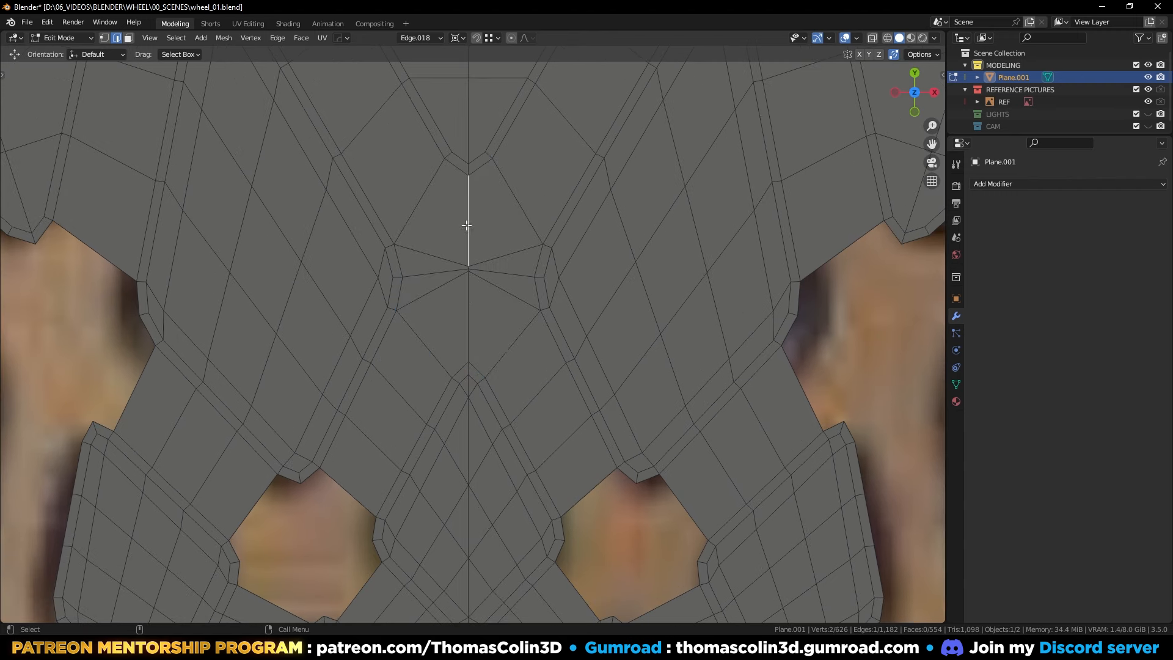
left_click(470, 325, "ctrl")
right_click(501, 184)
mouse_move(495, 175)
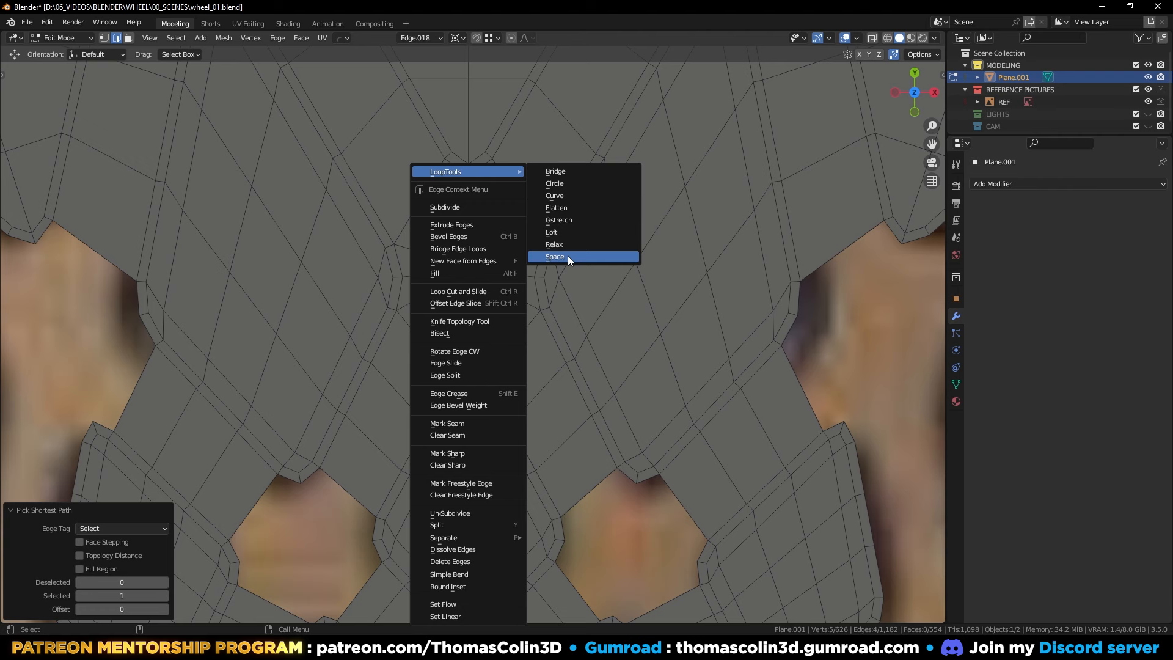
left_click(567, 255)
left_click(487, 256)
Step: Fill the lower central opening above the small bottom triangle with Grid Fill along its boundary loop
scroll(483, 288, "down", 5)
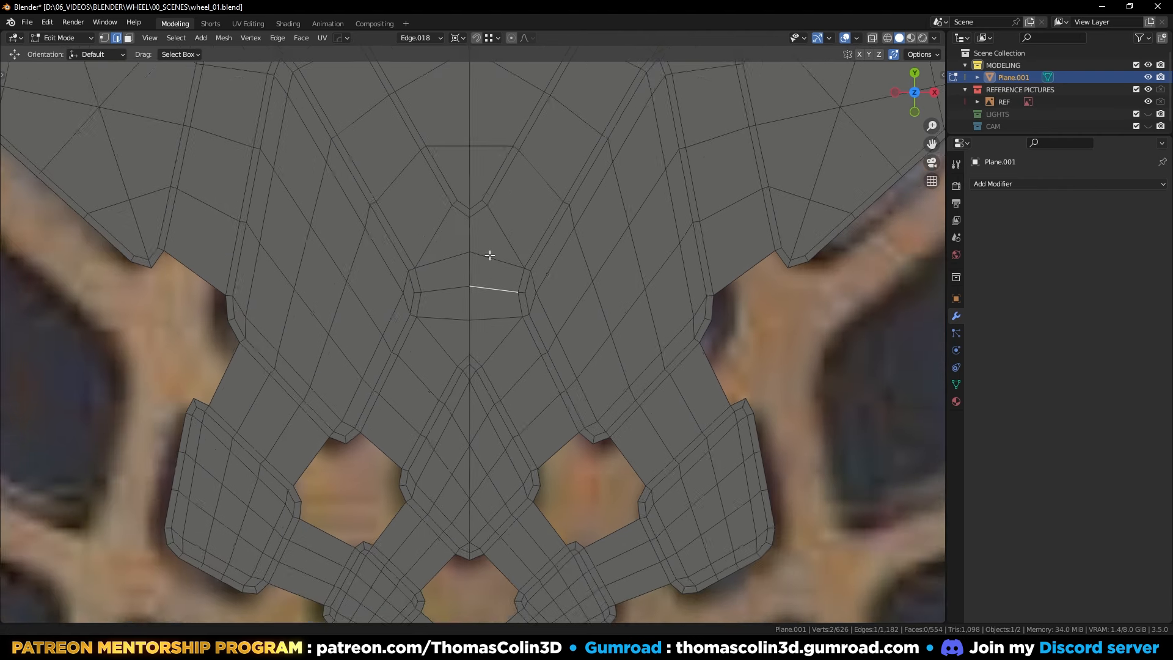
scroll(461, 310, "up", 1)
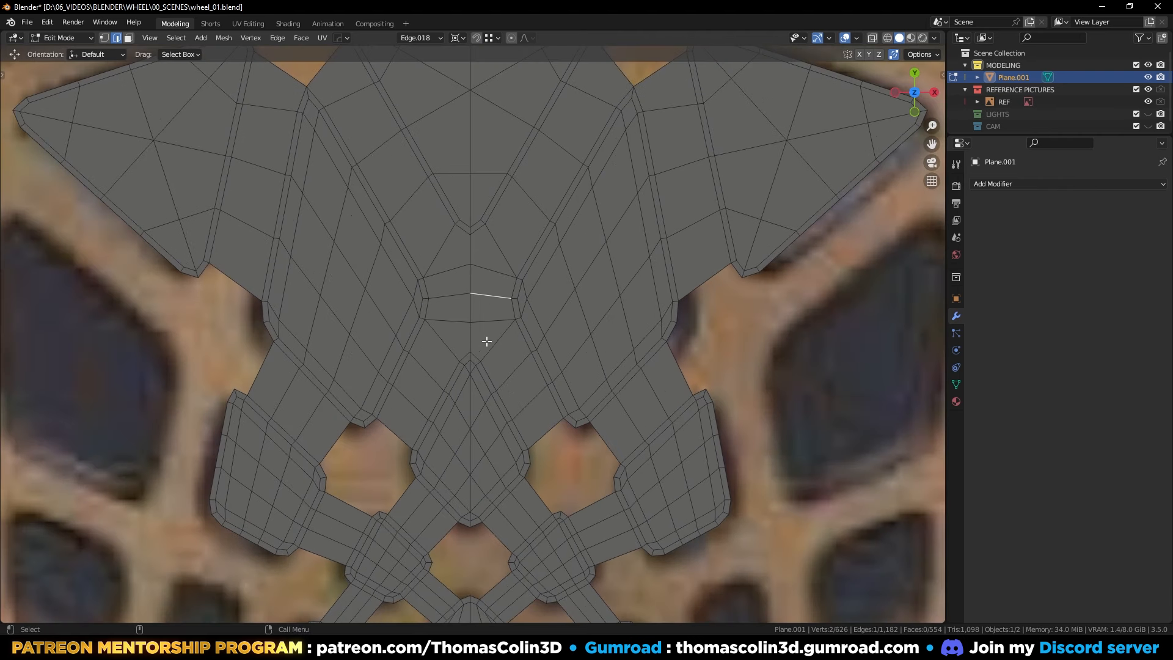
middle_click_drag(468, 336, 498, 195, "shift")
middle_click_drag(503, 470, 478, 374, "shift")
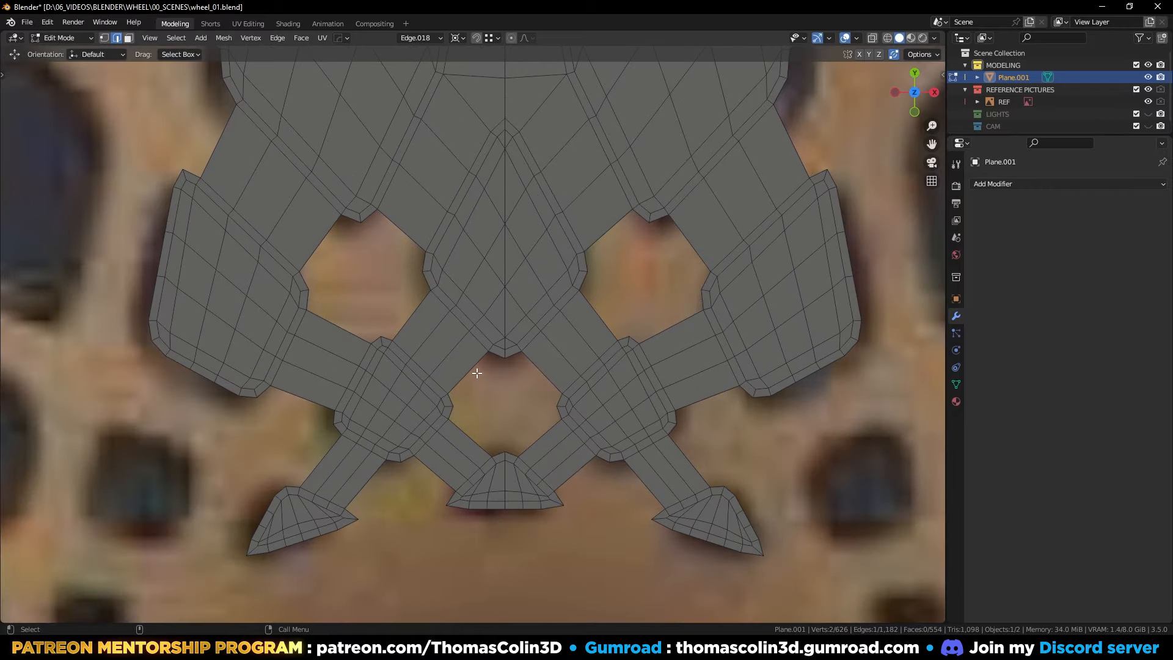
left_click(473, 374, "alt")
key("q")
left_click(473, 374)
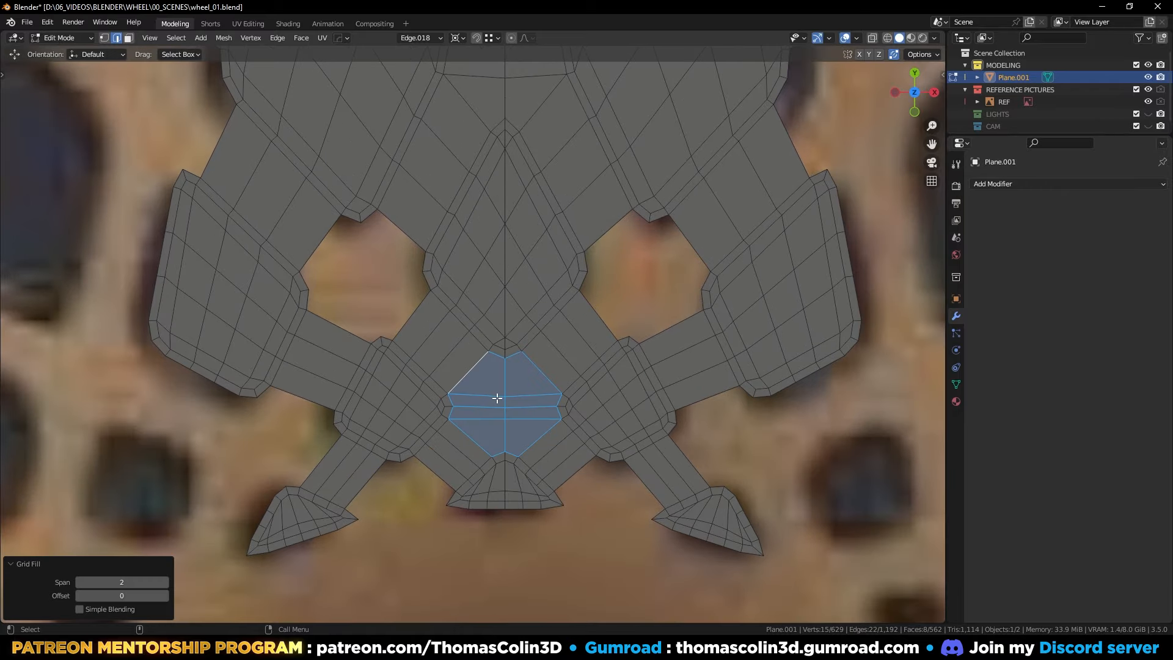
Step: Evenly space the vertical centre edge path of the lower central filled opening with LoopTools Space
left_click(502, 381)
left_click(505, 428, "ctrl")
right_click(645, 291)
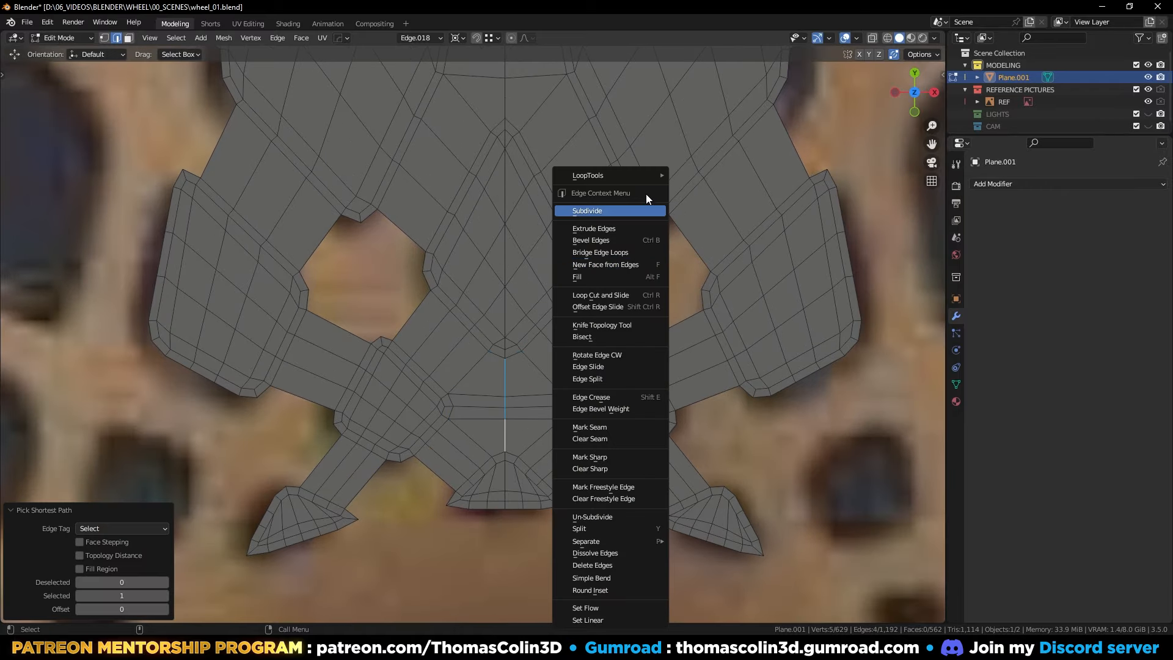
mouse_move(640, 175)
left_click(700, 257)
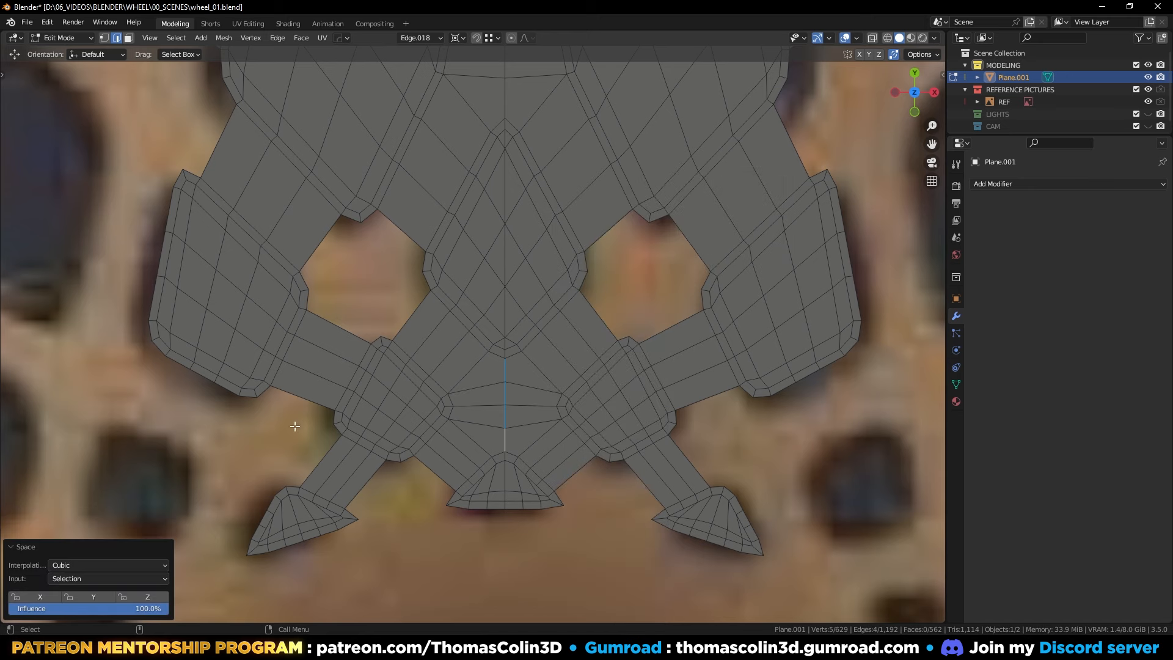
left_click(281, 490)
Step: Grid Fill the left opening beside the central diamond and evenly space its vertical edge path with LoopTools Space
left_click(355, 236, "alt")
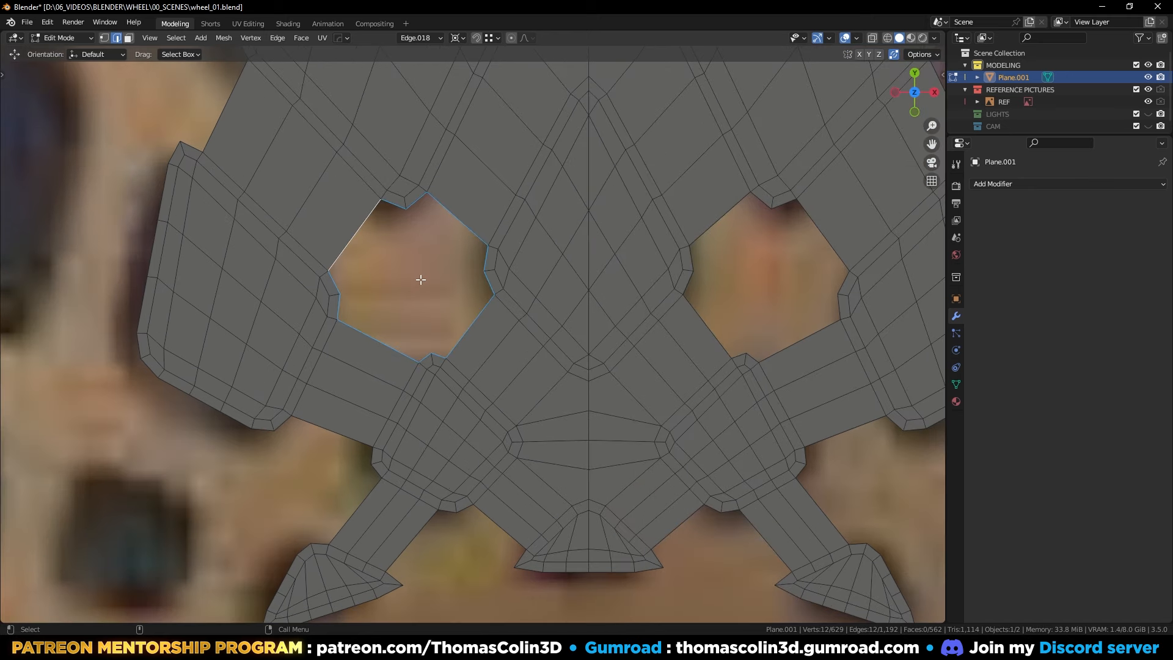
key("q")
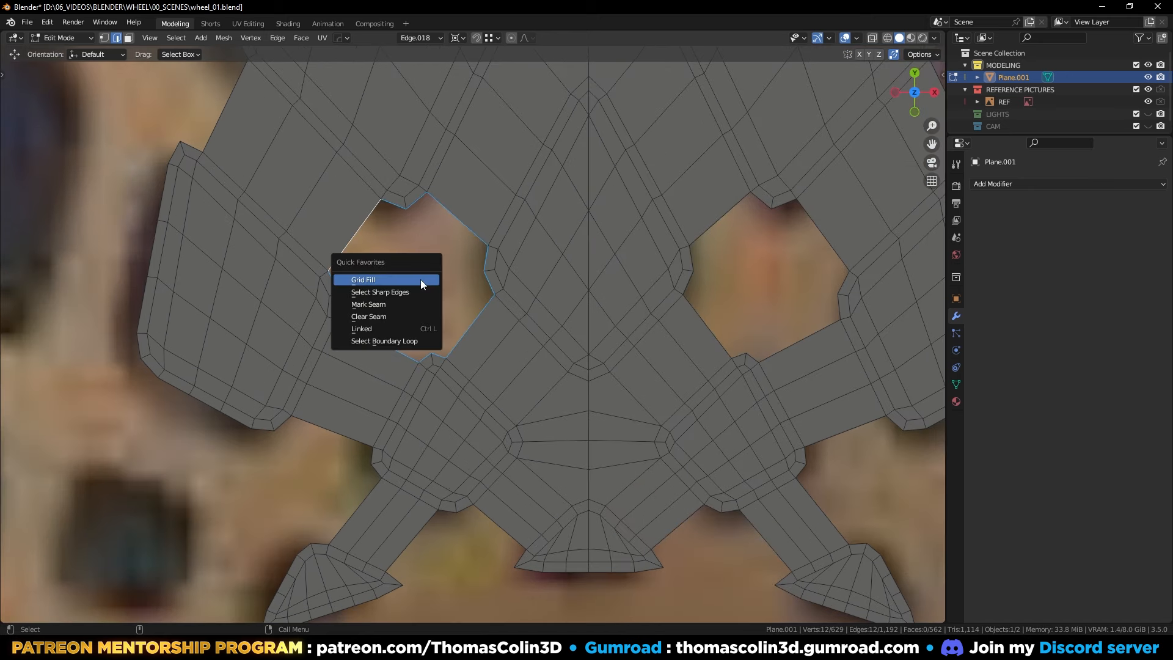
left_click(420, 280)
left_click(407, 236)
left_click(424, 331, "ctrl")
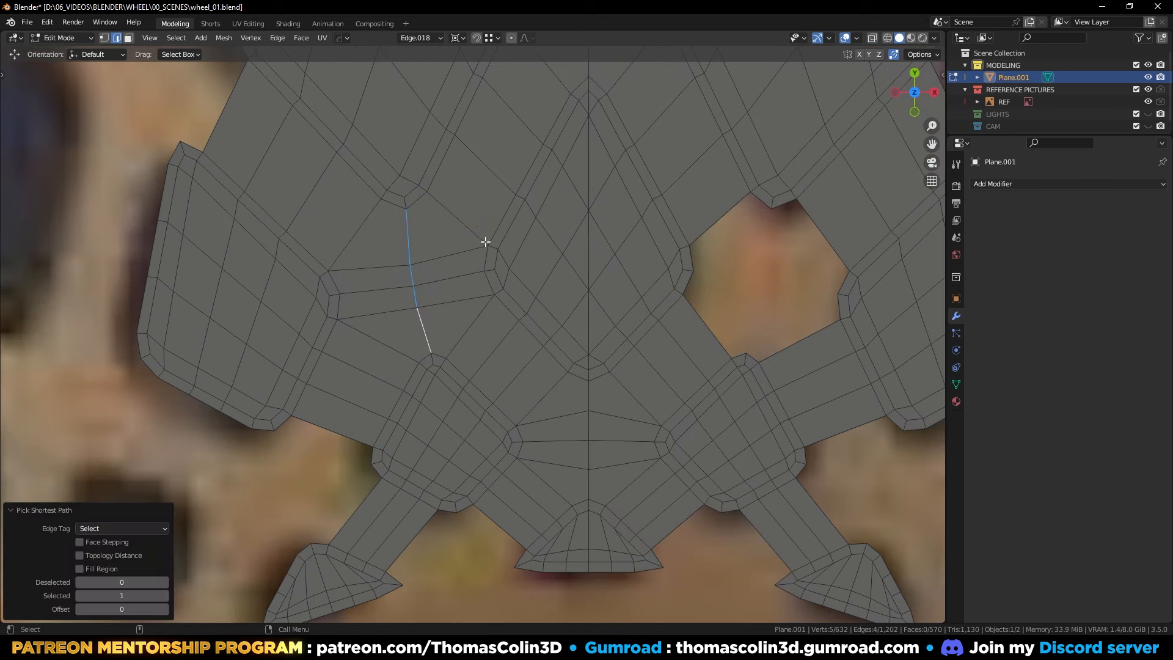
right_click(485, 171)
mouse_move(486, 170)
left_click(538, 255)
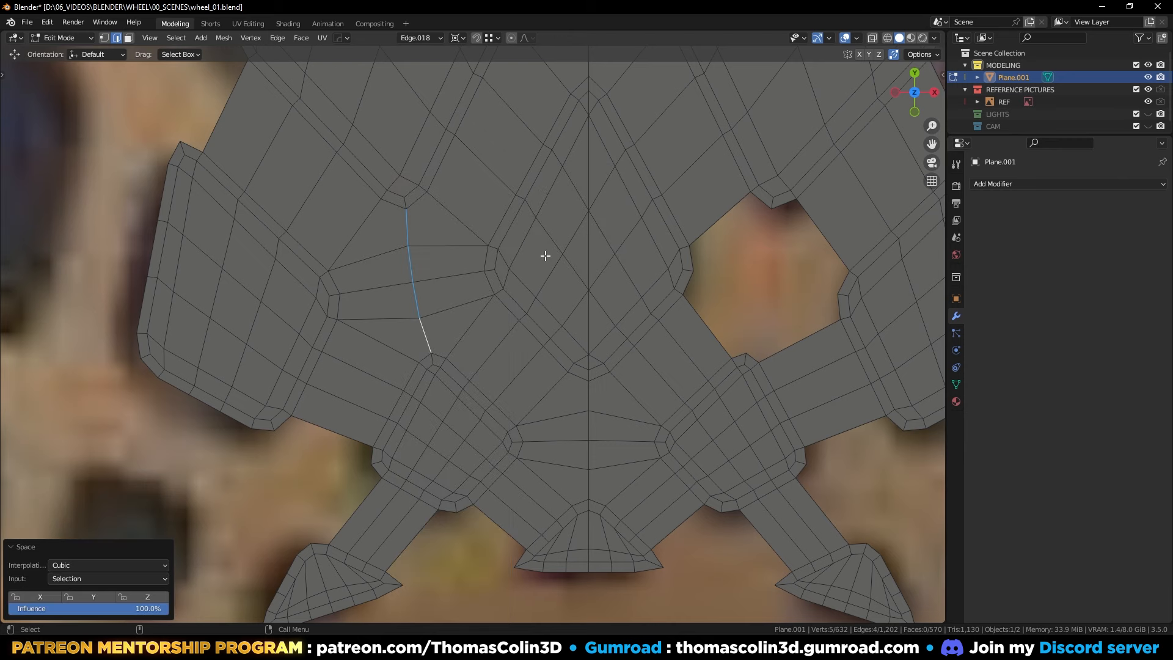
Step: Rebuild the vertical edge path across the left filled opening as a straight line between its two end vertices
key("1")
left_click(408, 211)
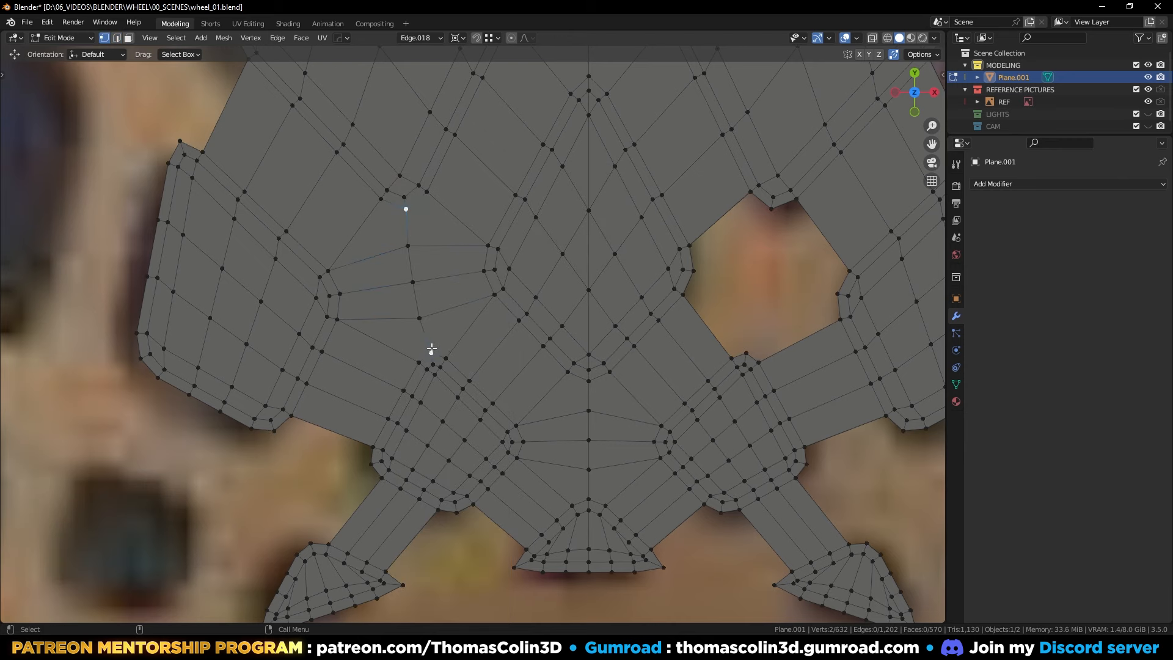
key("2")
left_click(406, 236)
left_click(424, 330, "ctrl")
key("ctrl+x")
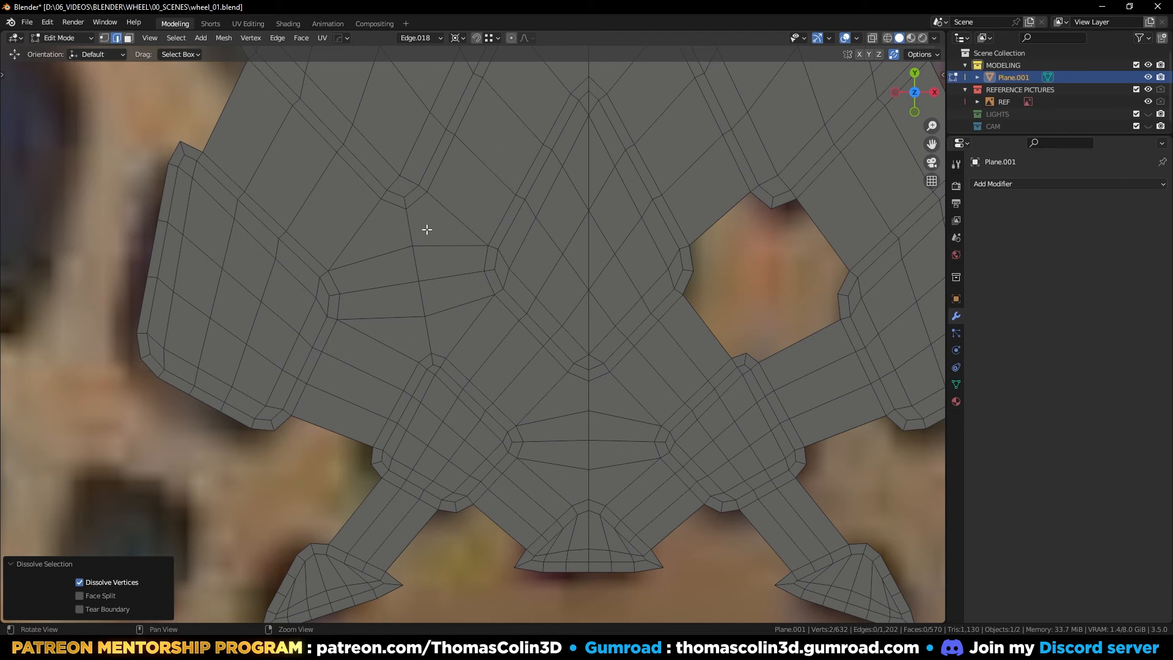
Step: Select the outer half of the upper-left triangle's faces and delete them along its dividing line
right_click_drag(427, 230, 462, 268, "alt")
middle_click_drag(580, 290, 469, 294, "alt")
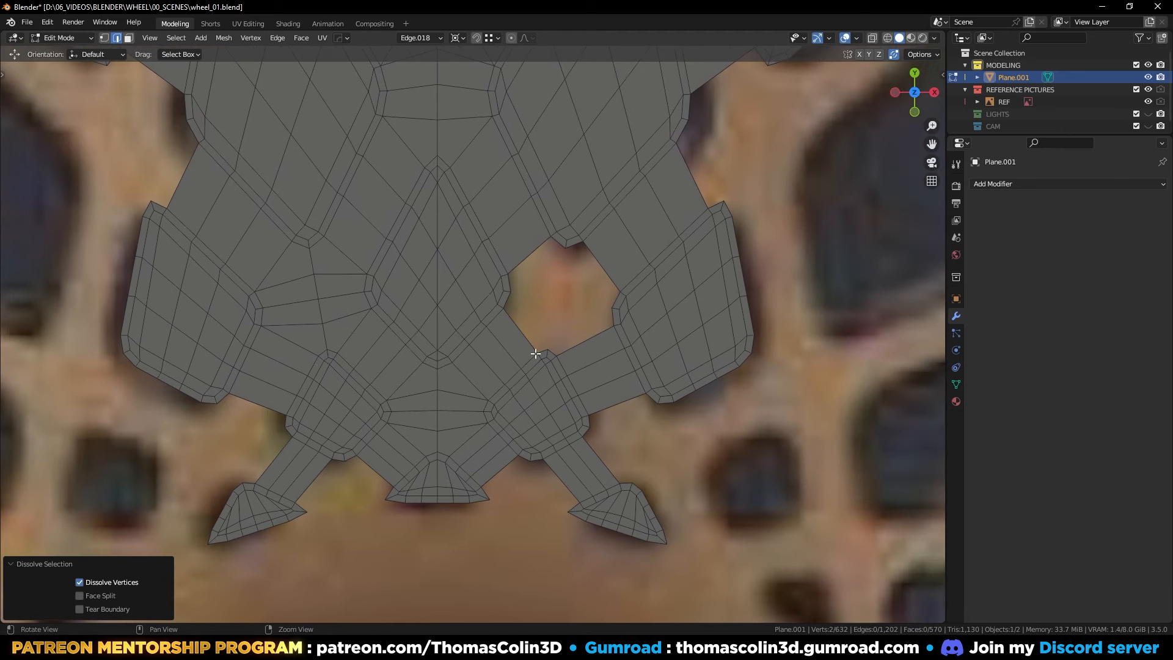
right_click_drag(534, 352, 530, 317, "alt")
middle_click_drag(544, 306, 618, 402, "alt")
right_click_drag(617, 402, 394, 232, "alt")
middle_click_drag(394, 232, 457, 253, "alt")
key("3")
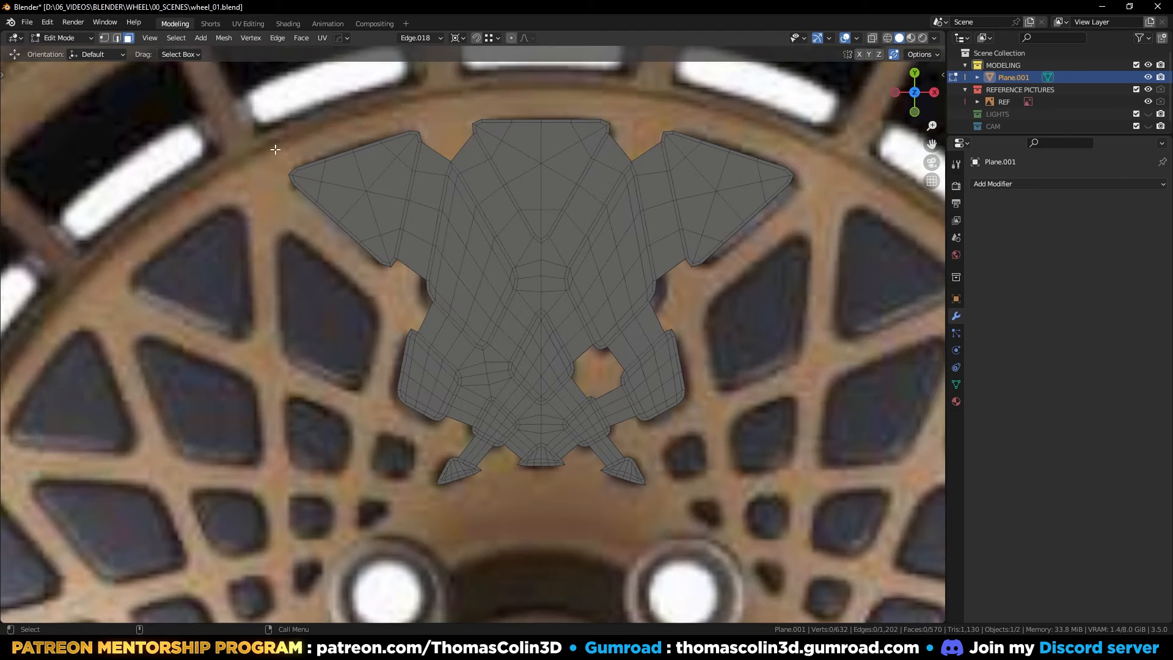
left_click_drag(264, 149, 339, 239)
left_click(374, 253, "shift")
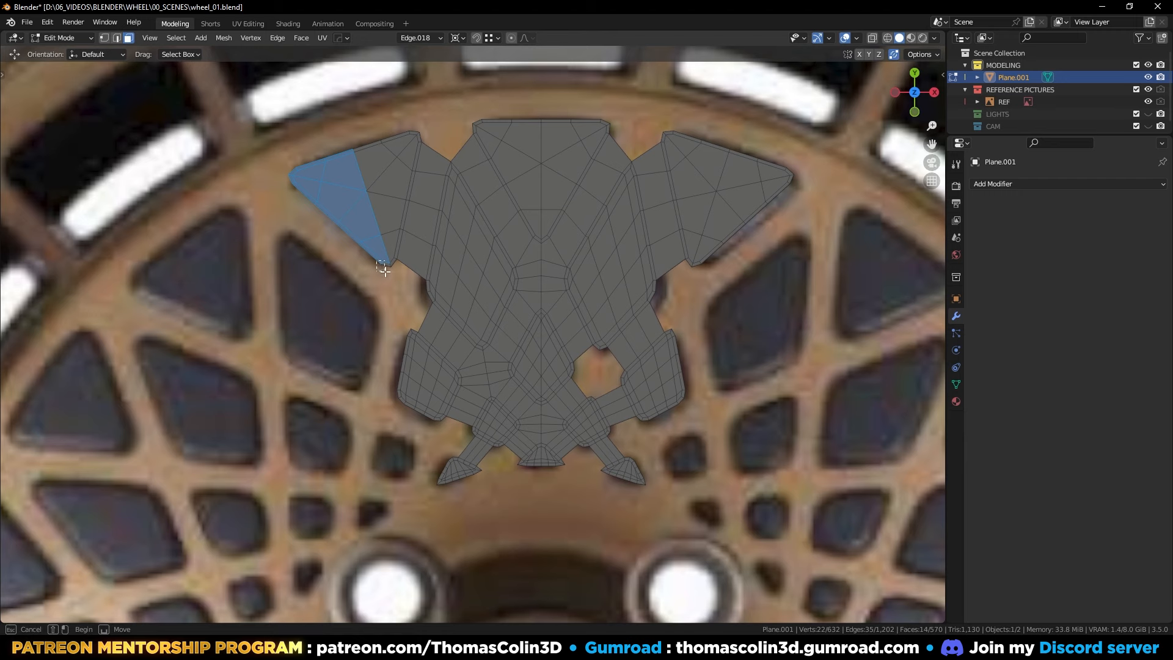
middle_click_drag(397, 341, 400, 302, "alt")
right_click_drag(400, 303, 390, 342, "alt")
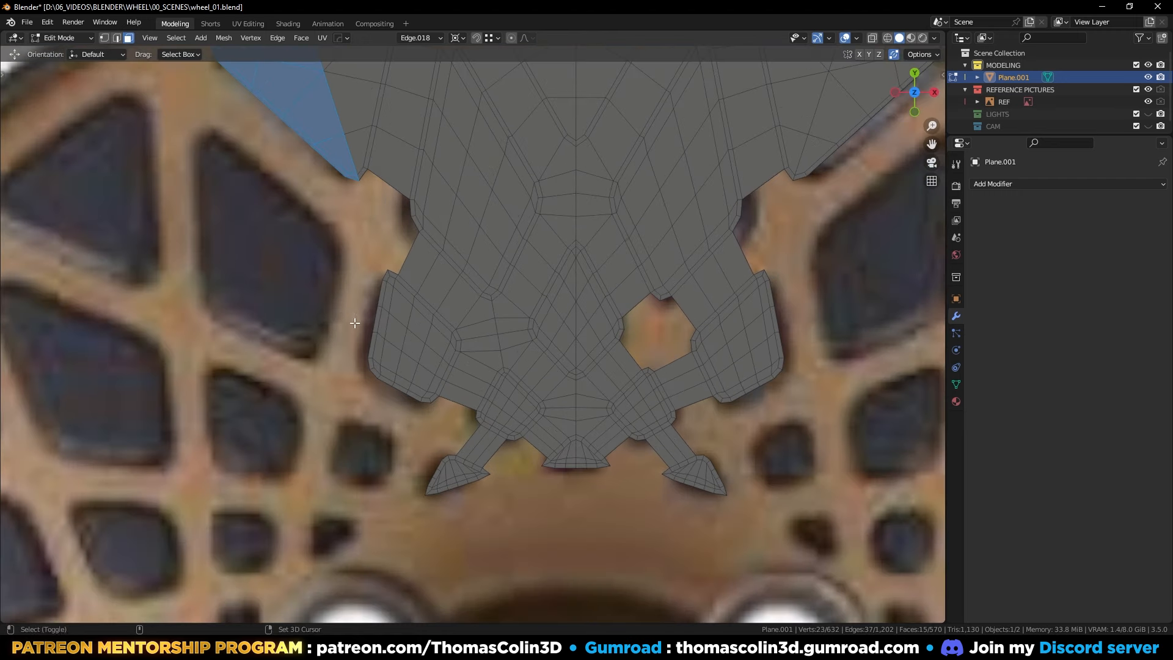
key("x")
left_click(324, 252)
Step: Delete the outer half of the faces on the small lower-left triangle
left_click_drag(416, 451, 453, 508)
key("x")
left_click(453, 500)
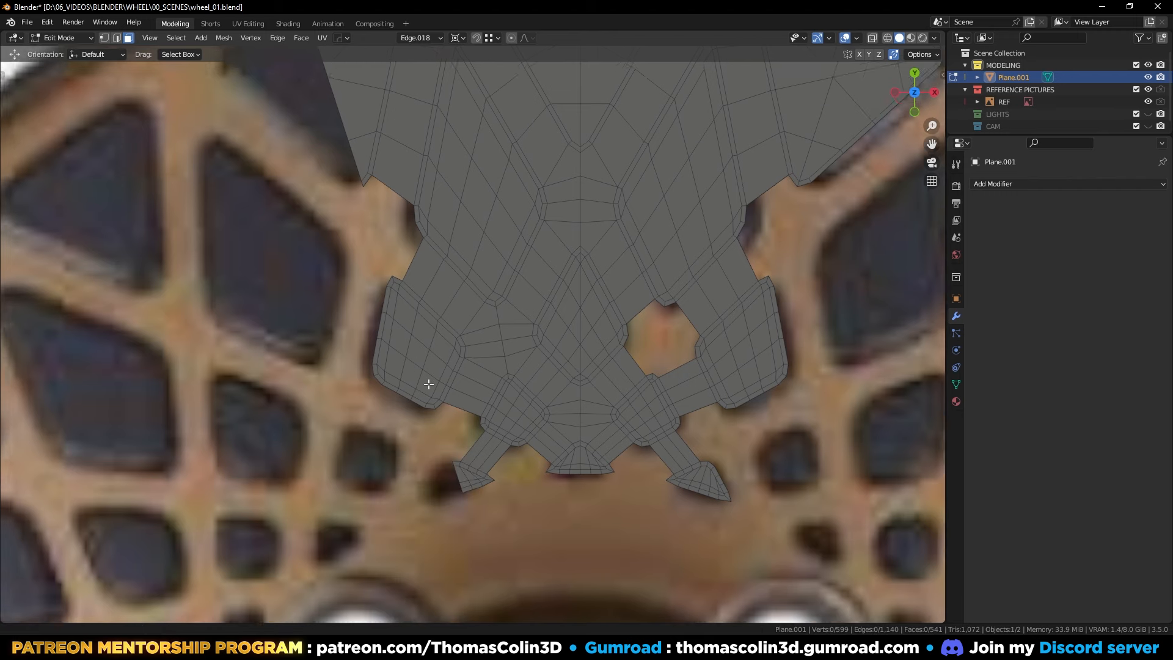
Step: Connect the vertices running diagonally through the large left diamond from its upper corner to its lower corner
key("1")
scroll(414, 388, "up", 5)
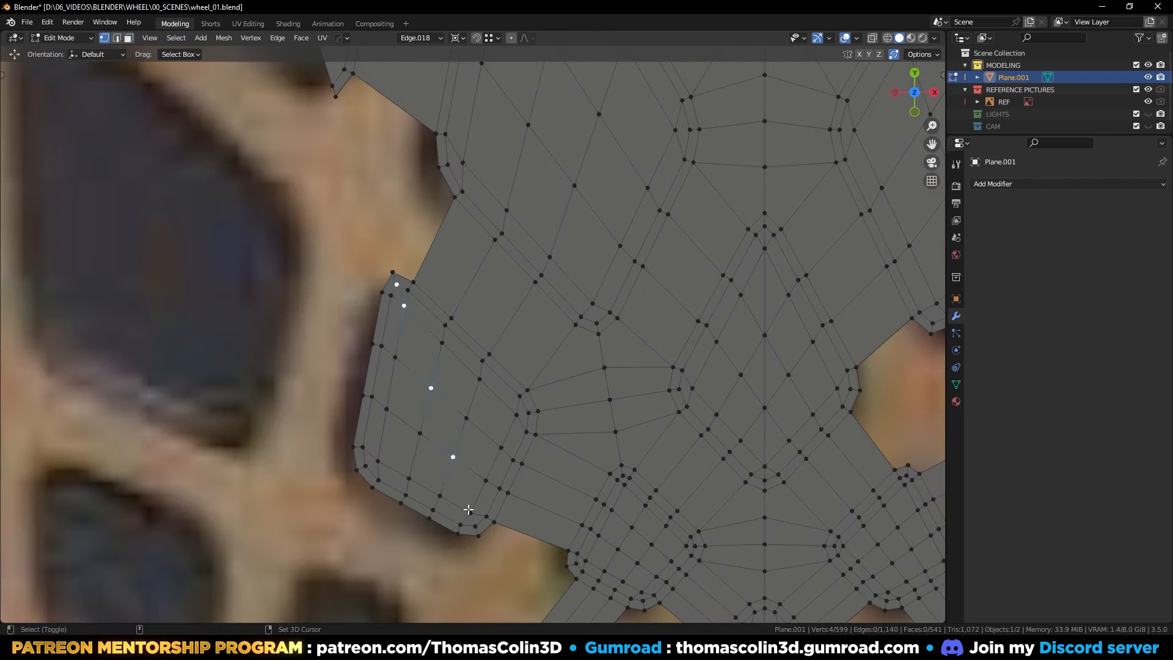
key("j")
Step: Select the large left diamond's faces outside the new diagonal edge line and delete them
key("3")
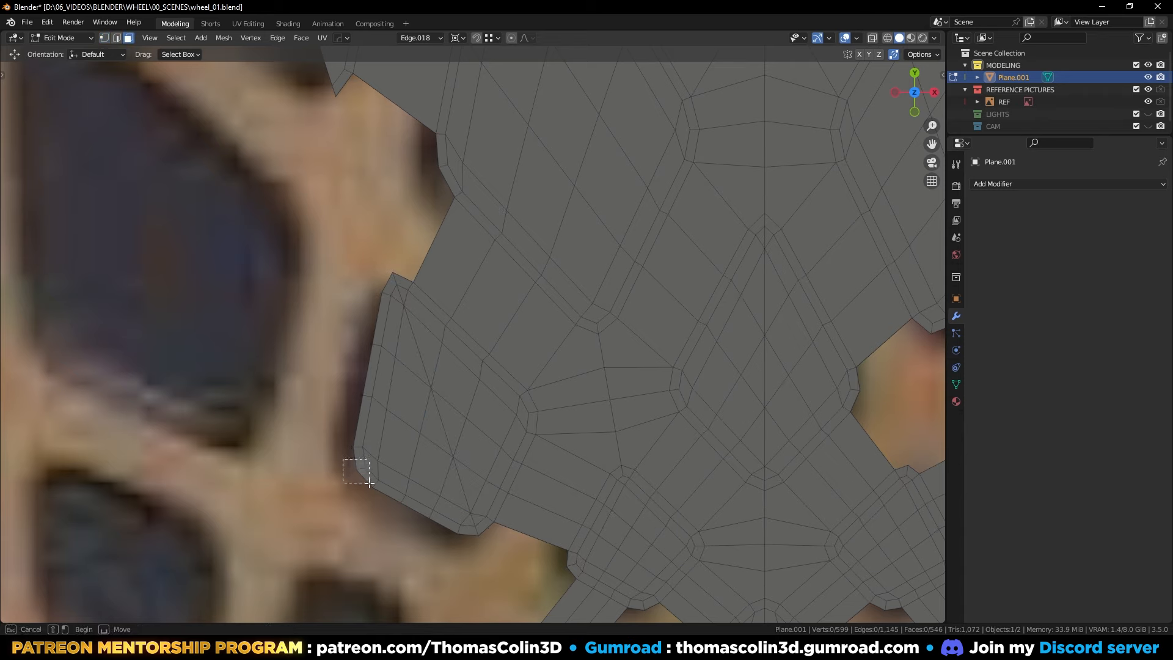
left_click(368, 475)
key("ctrl+KP_Add")
key("ctrl+KP_Add")
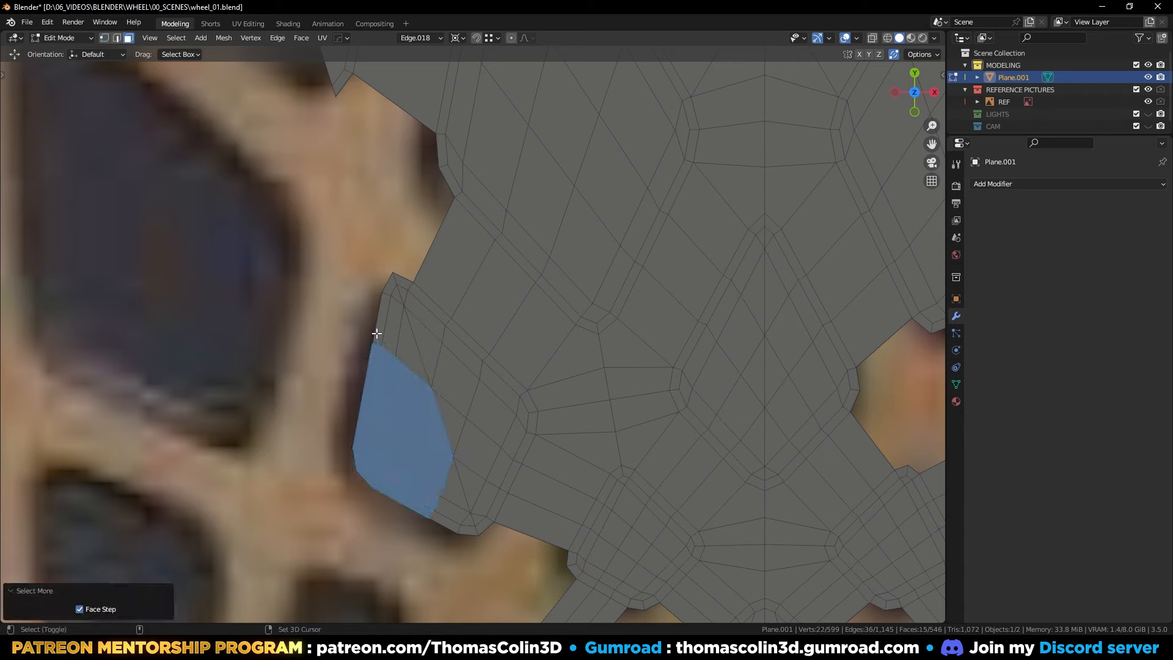
left_click(385, 292, "ctrl")
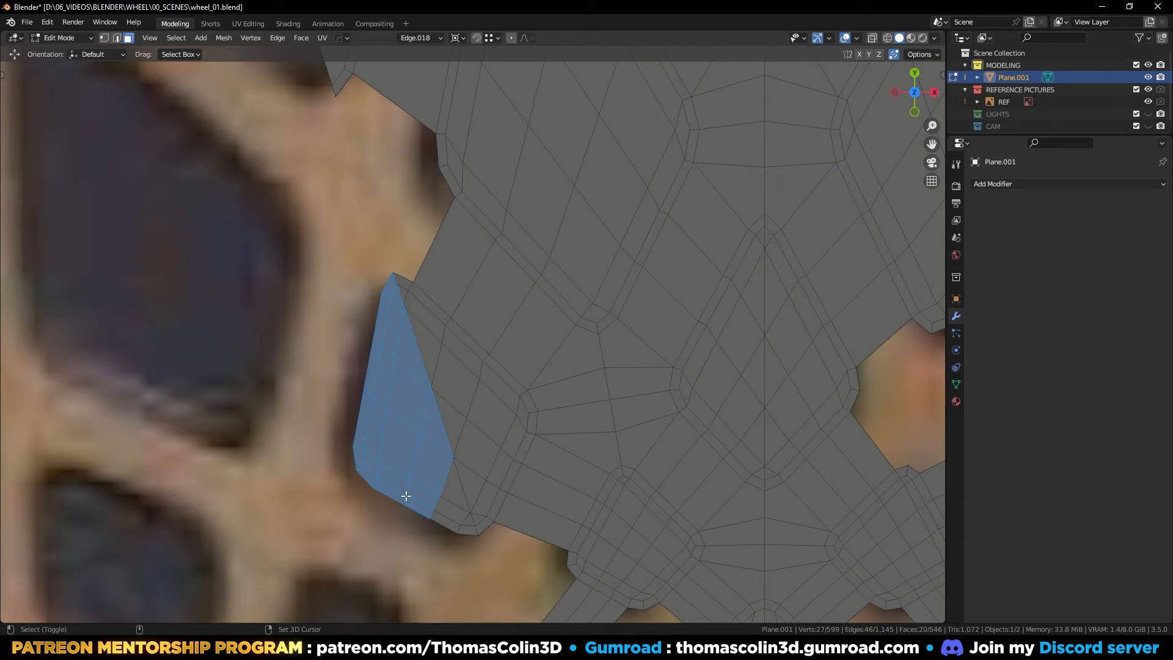
left_click_drag(411, 498, 466, 548)
key("x")
left_click(423, 412)
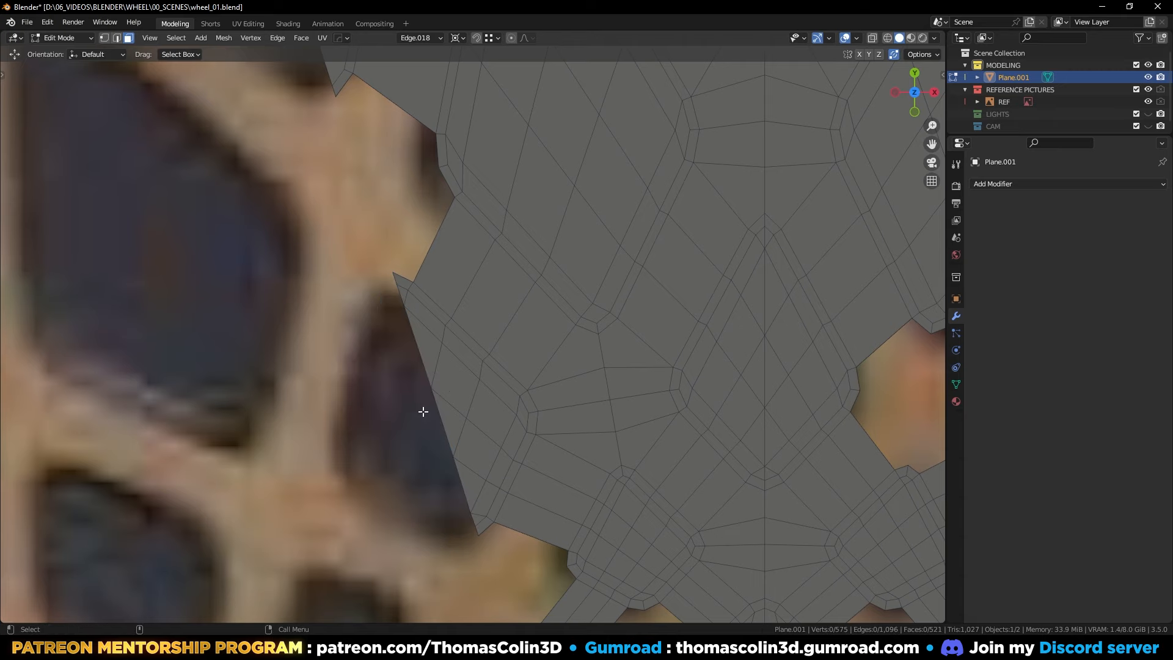
Step: Mirror the trimmed left half of the mesh onto the right side across X and apply the mirror modifier
middle_click_drag(423, 412, 490, 450, "ctrl")
middle_click_drag(526, 619, 471, 408, "shift")
middle_click_drag(474, 95, 517, 304, "shift")
middle_click_drag(517, 304, 498, 392, "shift")
key("Tab")
key("alt+x")
left_click(396, 563)
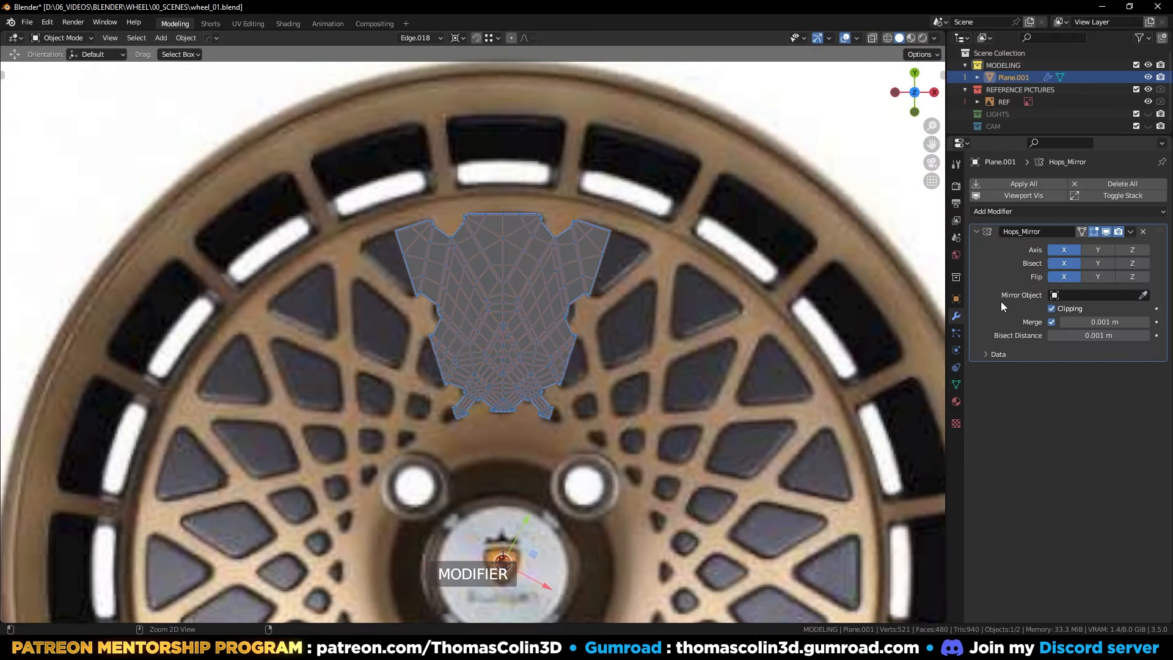
key("ctrl+a")
Step: Create a custom transform orientation from the short edge in the left boundary notch and set the pivot to Median Point
scroll(571, 305, "up", 6)
key("2")
scroll(438, 328, "up", 5)
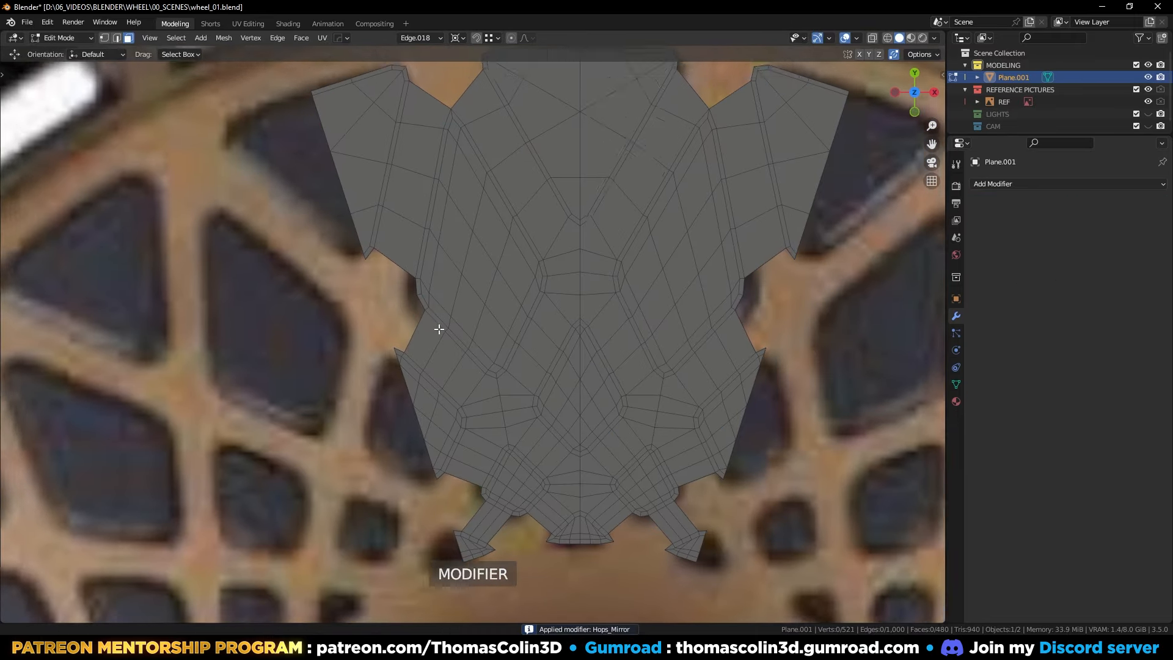
left_click(422, 38)
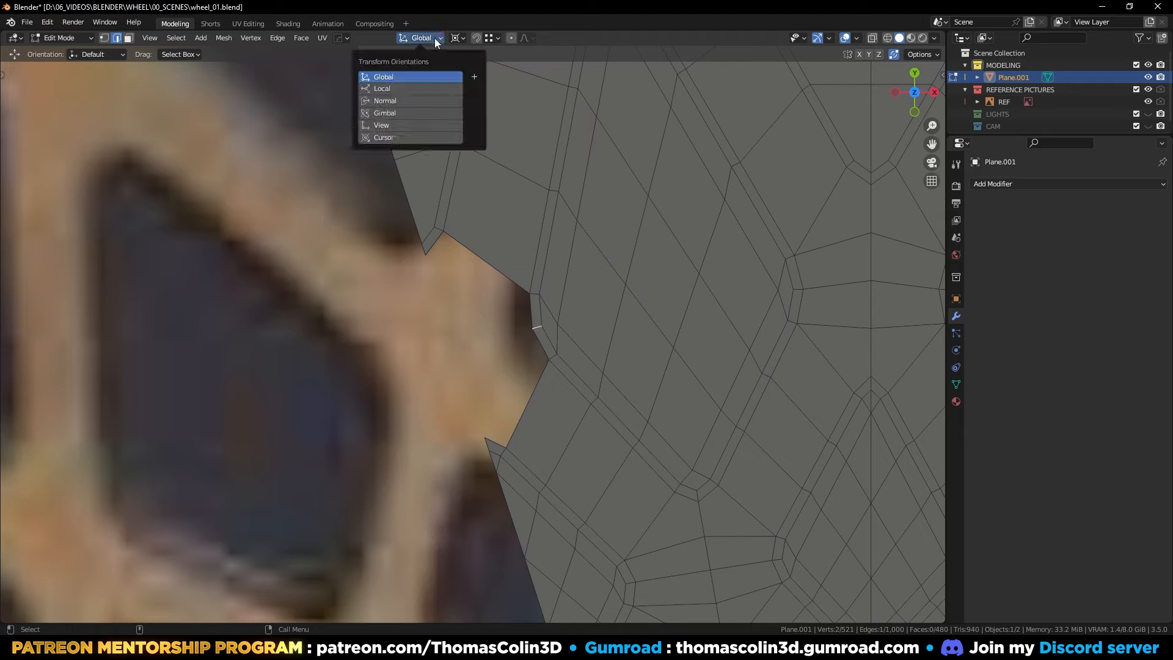
left_click(472, 78)
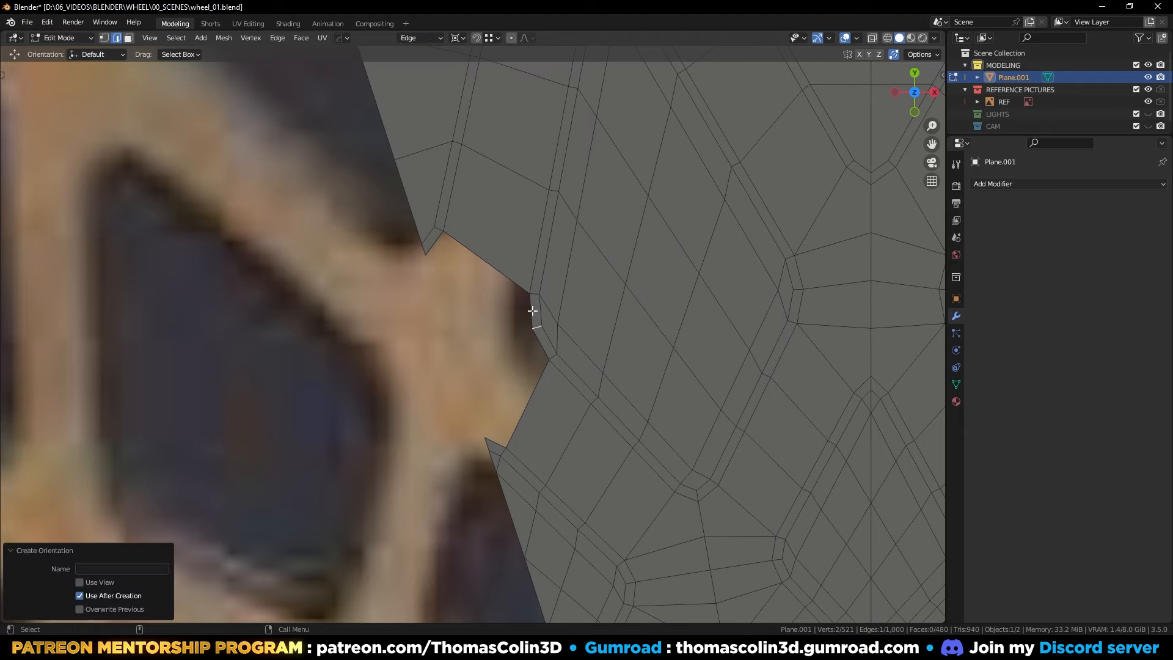
left_click(458, 38)
left_click(486, 113)
Step: Extrude the two left notch edges outward about 0.071 m along the custom Y axis and flatten them with Y scale 0
left_click(546, 341, "shift")
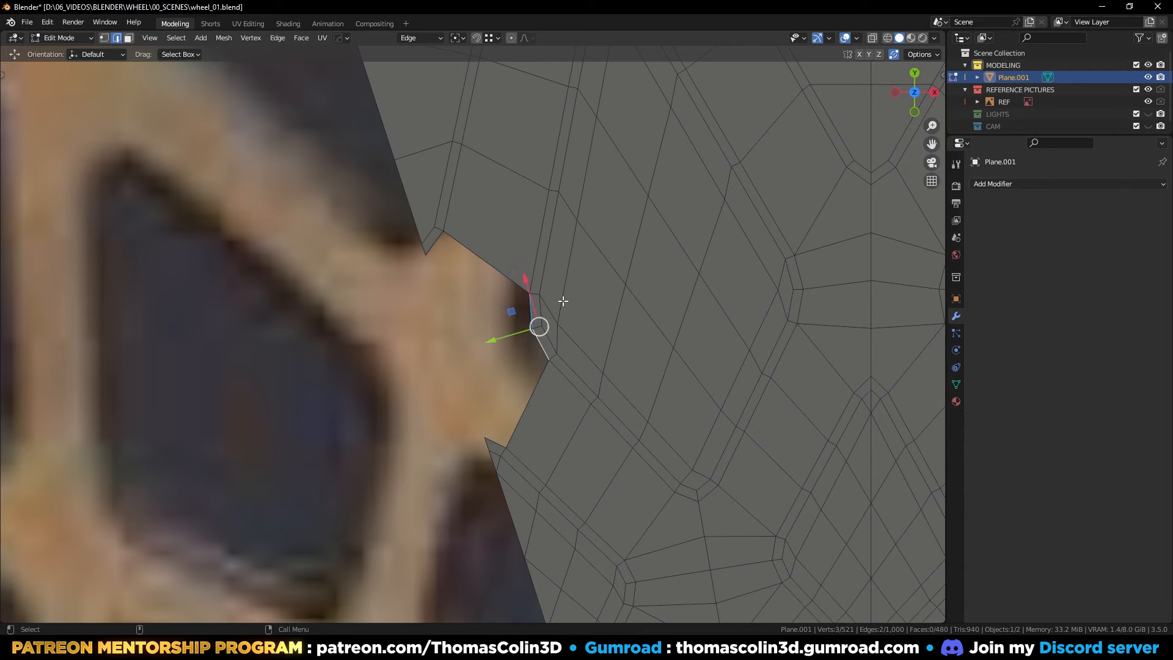
key("e")
key("y")
left_click(438, 313)
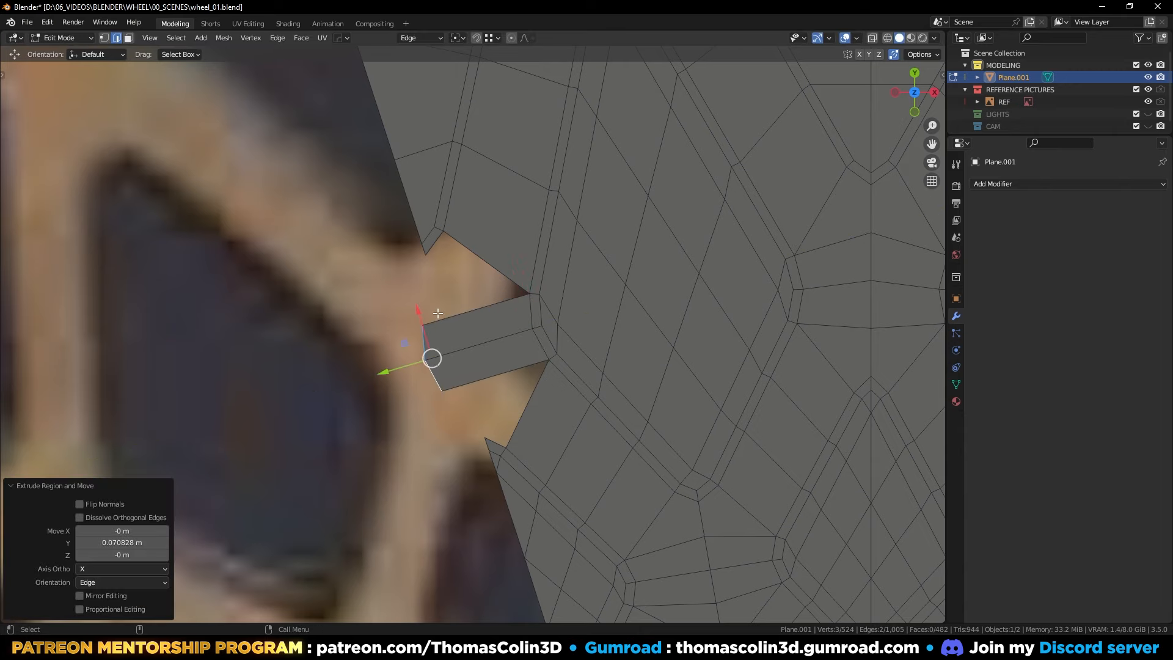
key("s")
key("y")
key("Return")
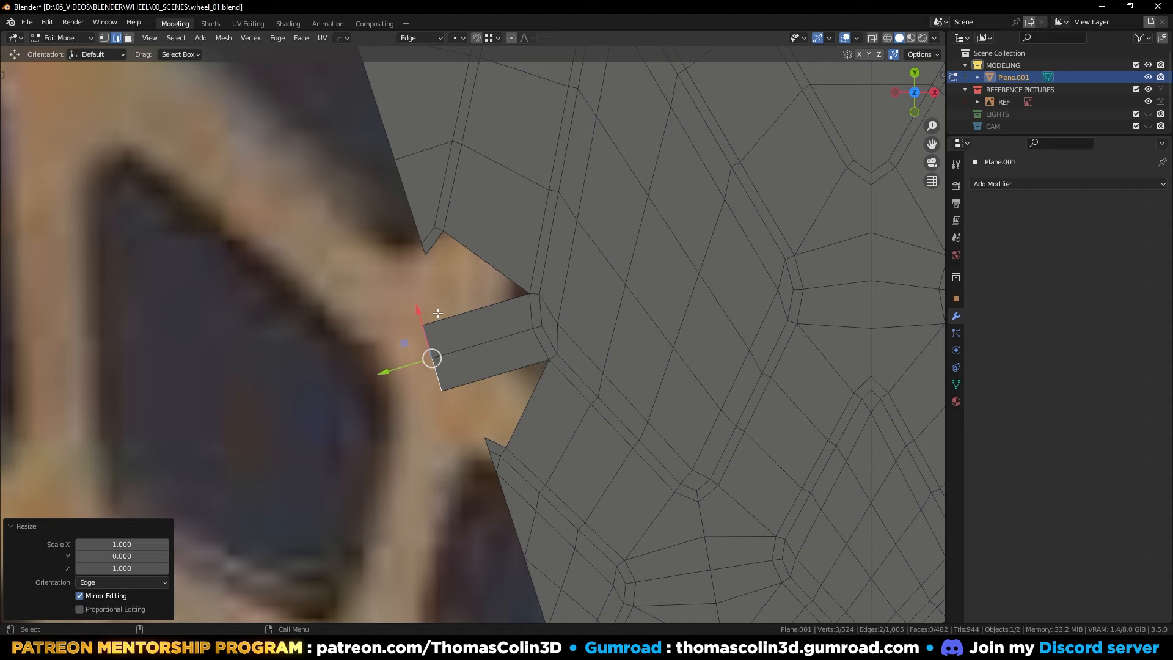
Step: Enable snapping and move the extruded end edges along the custom Y axis onto the mesh's cut boundary line
left_click(496, 38)
key("g")
key("y")
key("y")
left_click(453, 298)
Step: Fill the gaps above and below the extruded strip with faces joining it to the neighbouring boundary edges
left_click(476, 305)
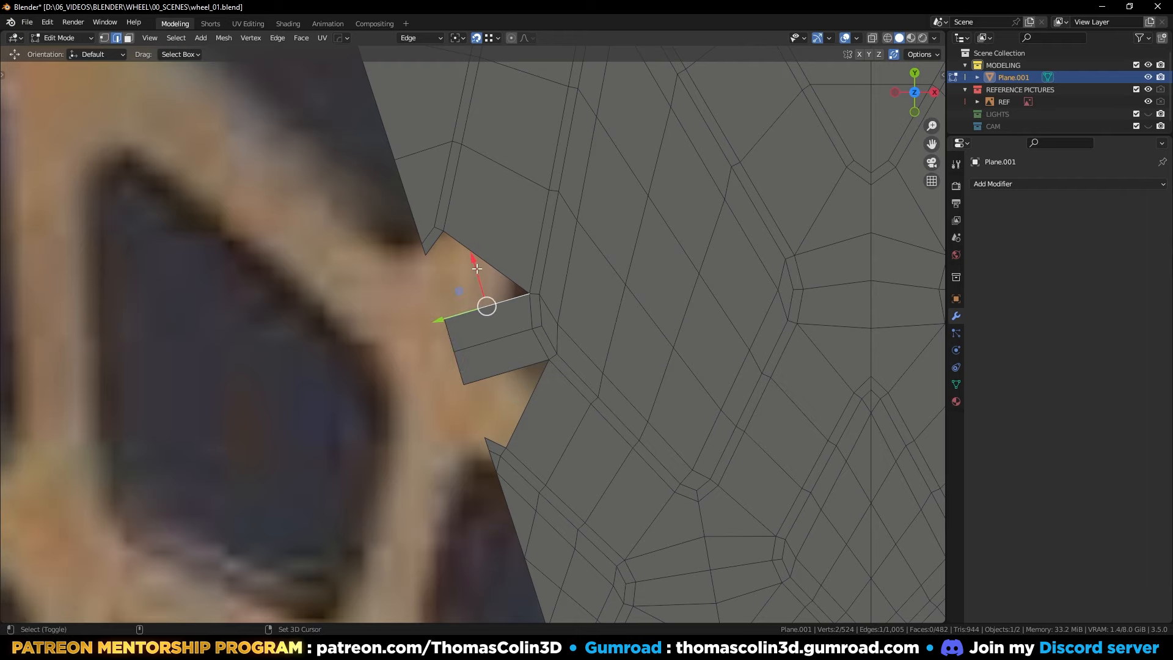
left_click(478, 269)
left_click(432, 246, "shift")
key("f")
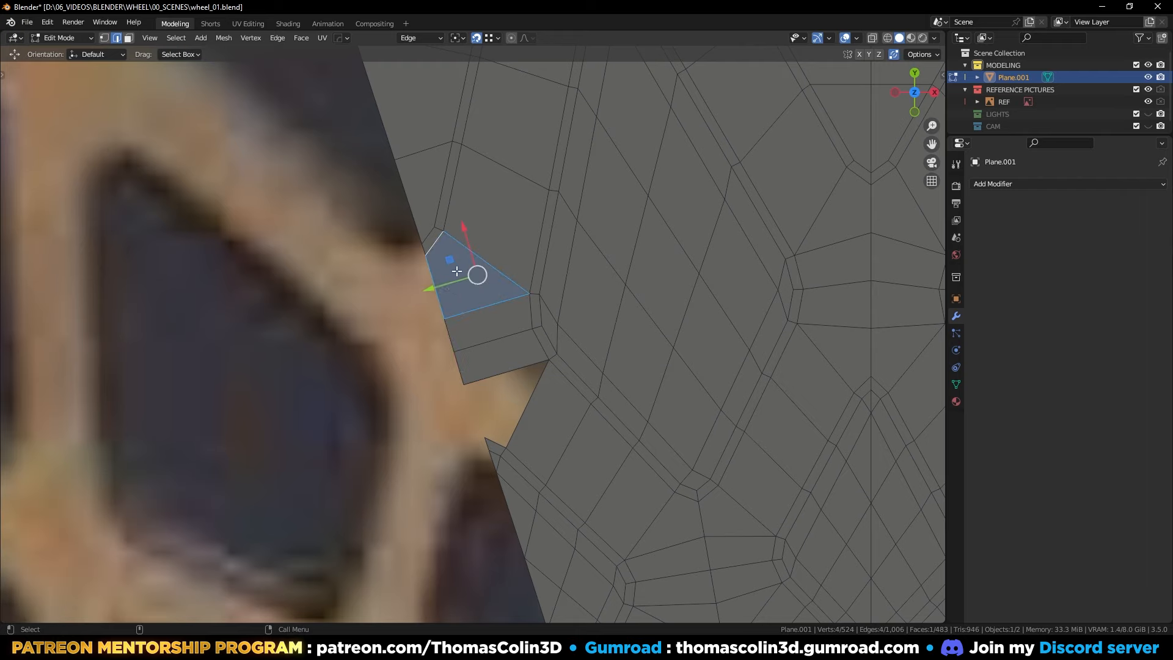
left_click(500, 371)
left_click(496, 439, "shift")
left_click(517, 422, "shift")
key("f")
left_click(374, 278)
Step: Extrude the two short edges in the lower-left boundary notch outward about 0.048 m along the custom Y axis
right_click_drag(375, 277, 573, 304, "alt")
middle_click_drag(565, 447, 537, 317, "alt")
right_click_drag(648, 318, 529, 286, "alt")
middle_click_drag(615, 368, 495, 359, "alt")
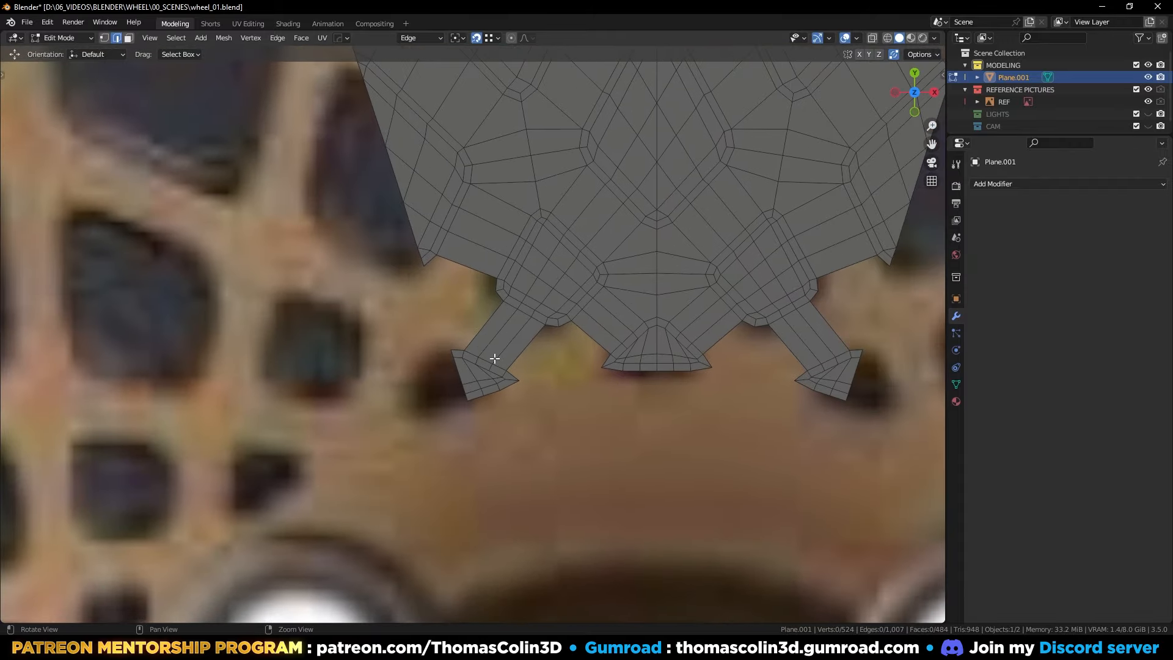
right_click_drag(494, 358, 513, 248, "alt")
left_click(514, 250)
left_click(518, 265, "shift")
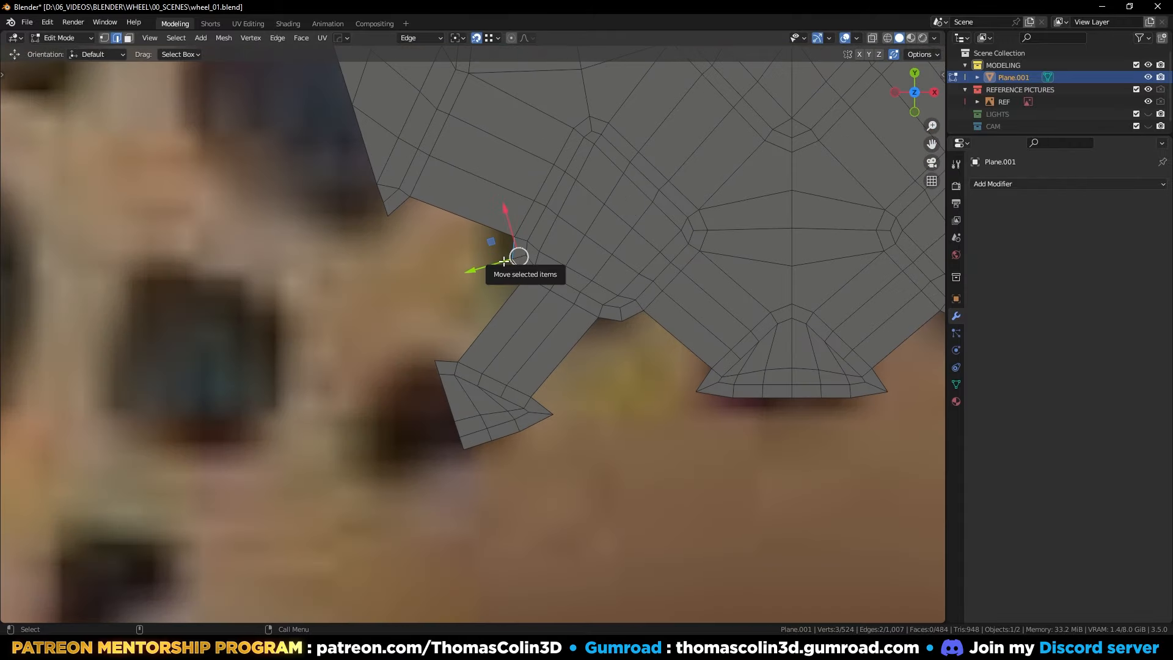
key("e")
left_click(419, 278)
Step: Flatten the extruded end edges with Y scale 0 and snap them along the custom Y axis onto the cut boundary line
key("s")
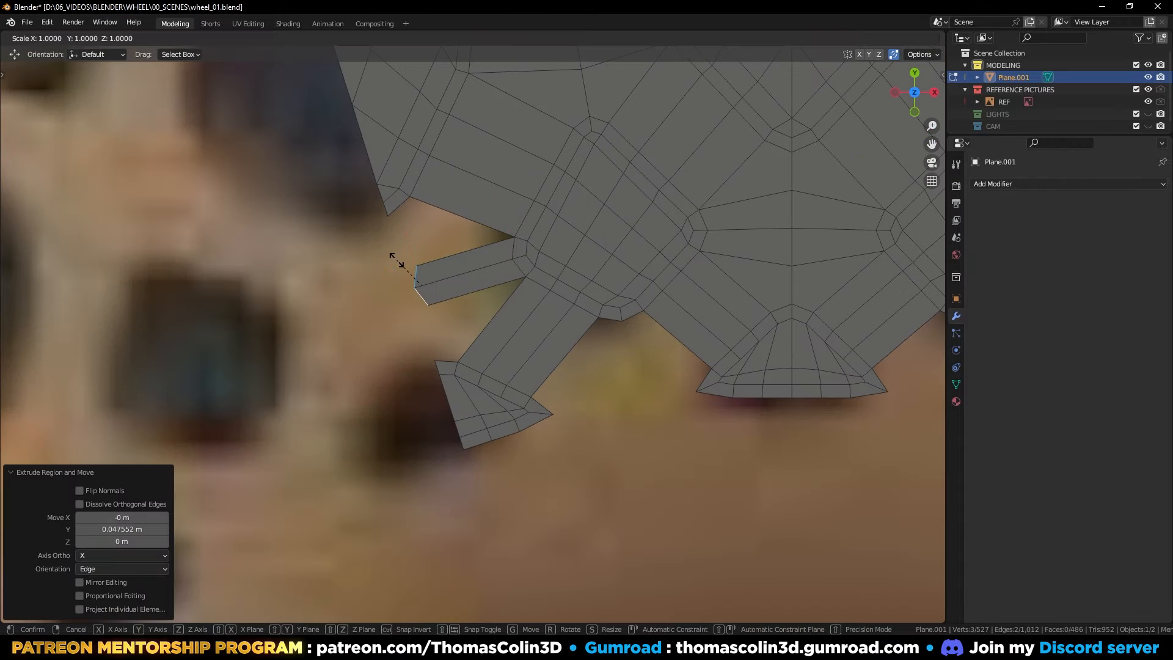
key("y")
key("0")
key("Return")
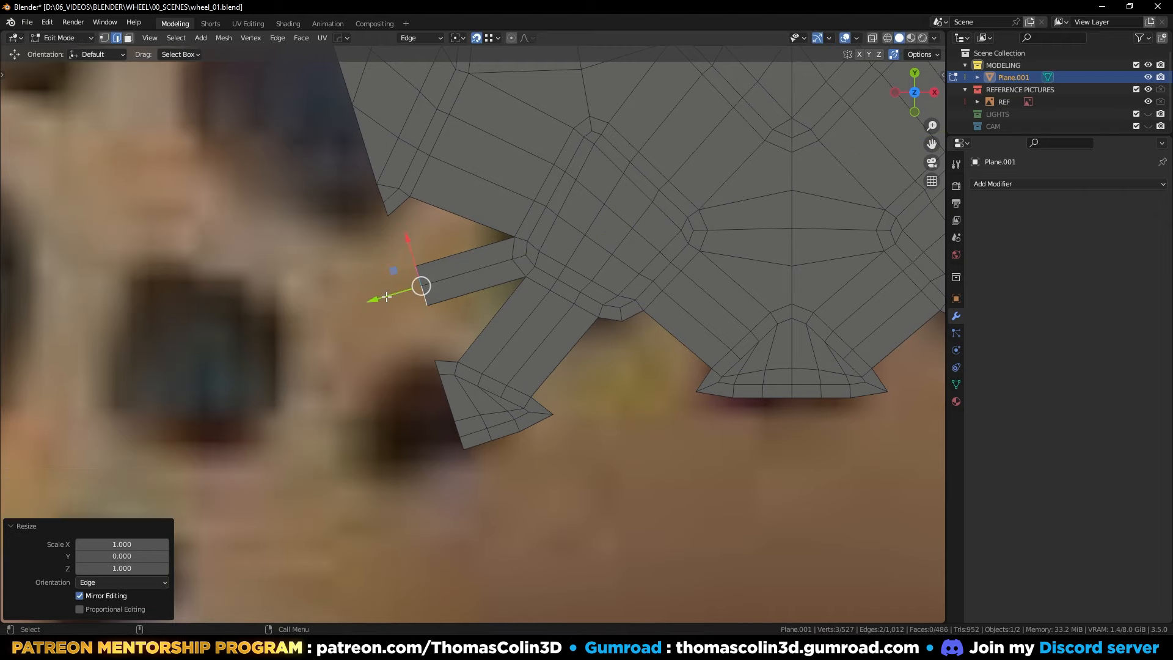
left_click_drag(386, 297, 392, 216)
Step: Fill the gaps above and below the new left strip with faces joining it to the neighbouring boundary edges
left_click(430, 260)
left_click(435, 214, "shift")
left_click(401, 213, "shift")
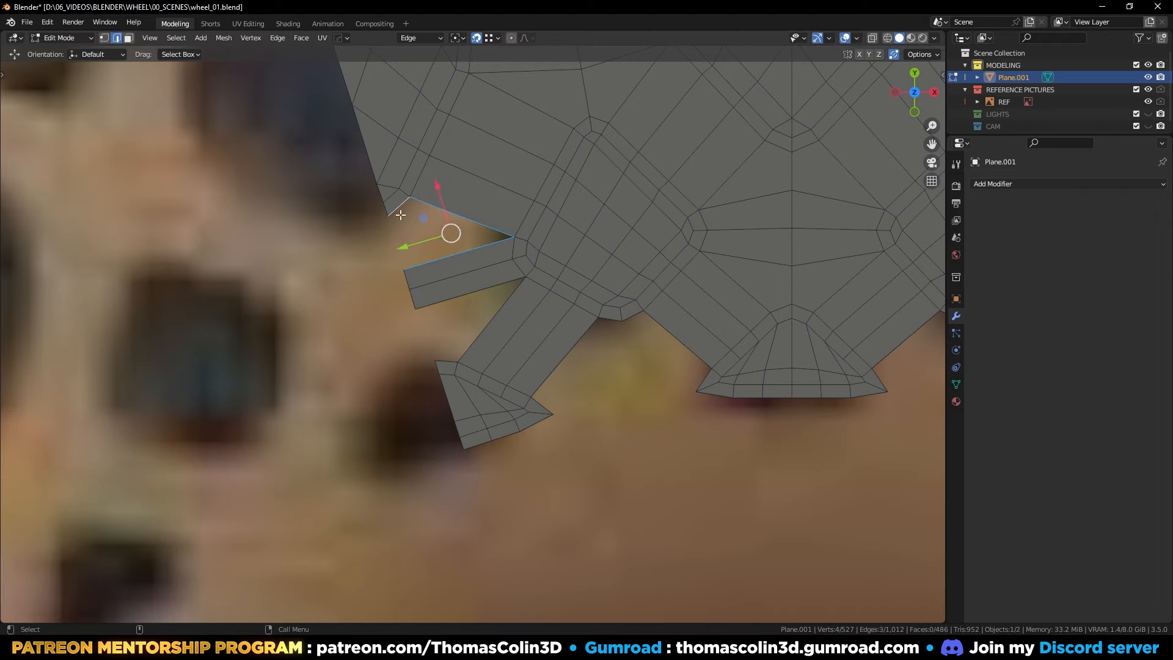
key("f")
left_click(459, 296)
left_click(454, 360, "shift")
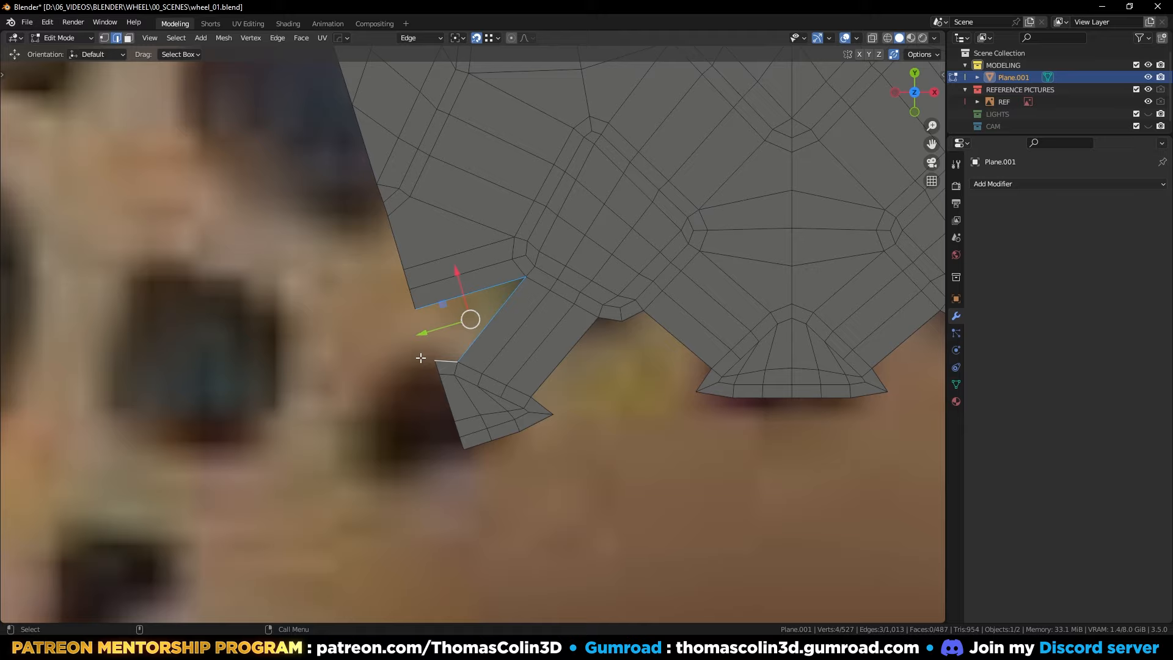
key("f")
key("alt+a")
Step: Create a new transform orientation from a short edge at the peak of the notch left of the bottom centre
middle_click_drag(545, 364, 391, 344, "ctrl")
middle_click_drag(440, 269, 519, 385, "ctrl")
middle_click_drag(542, 316, 518, 419, "shift")
mouse_move(441, 185)
middle_mouse_down("ctrl")
mouse_move(459, 241)
mouse_move(438, 172)
middle_mouse_up("ctrl")
middle_click_drag(332, 472, 475, 320, "shift")
left_click(475, 320)
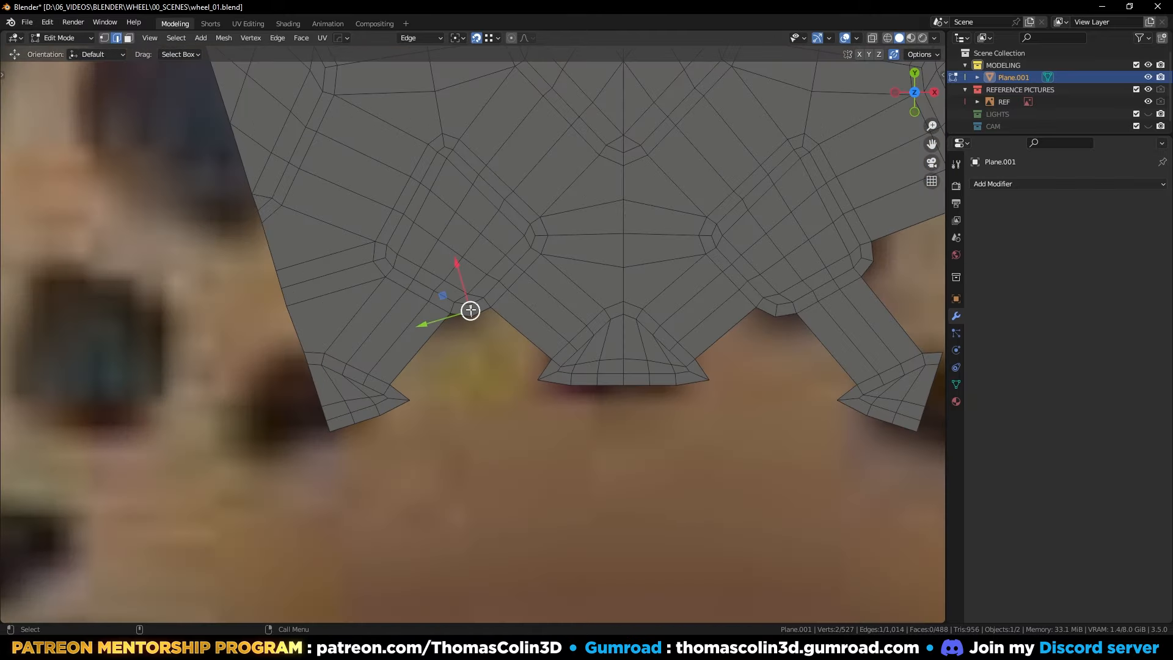
left_click(436, 39)
left_click(475, 77)
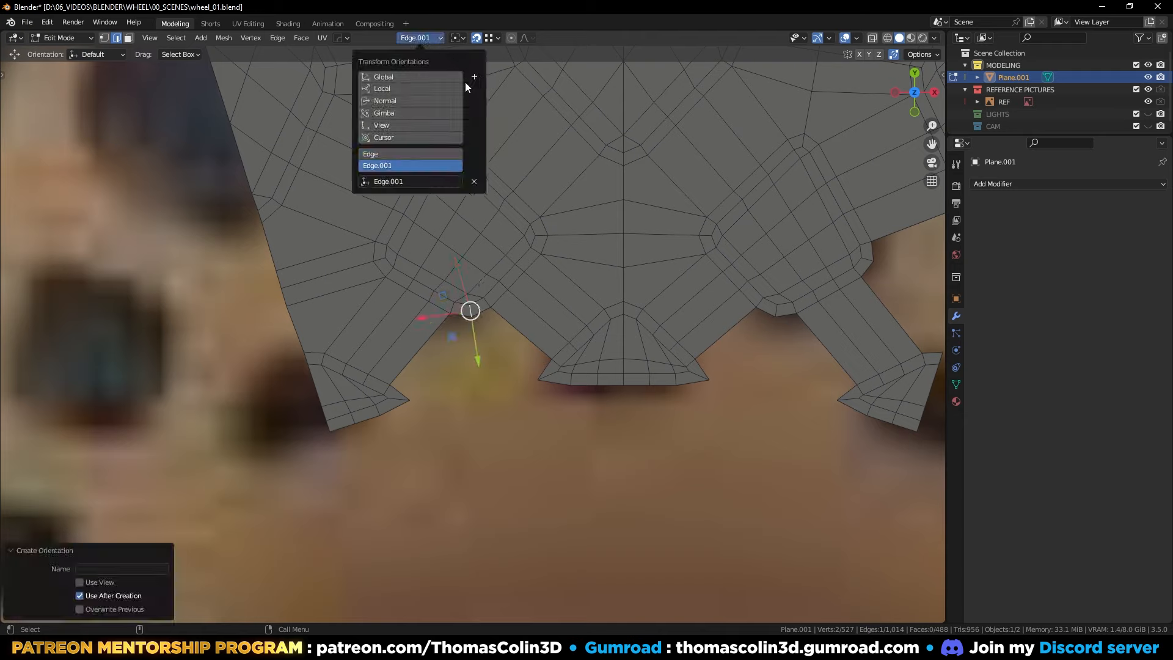
Step: Extrude the two short edges of that bottom notch downward about 0.037 m along the new orientation's Y axis
left_click(482, 311, "shift")
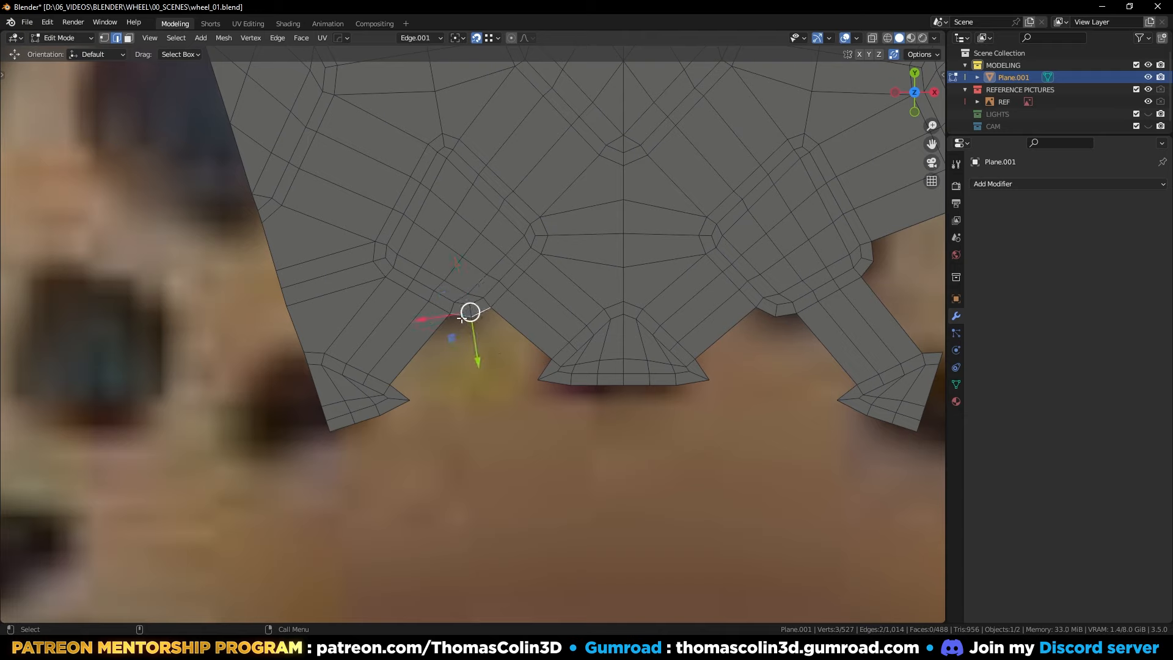
key("e")
key("y")
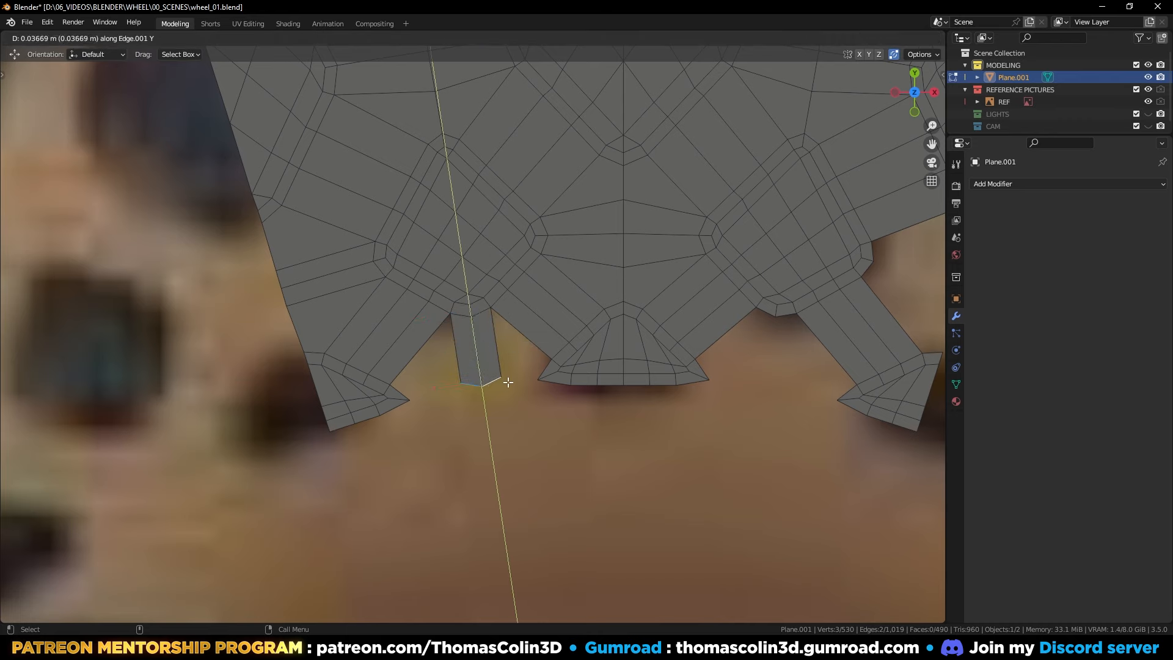
left_click(483, 382)
Step: Flatten the extruded bottom edges with Y scale 0 and move them slightly outward along the custom Y axis
key("s")
key("y")
key("Return")
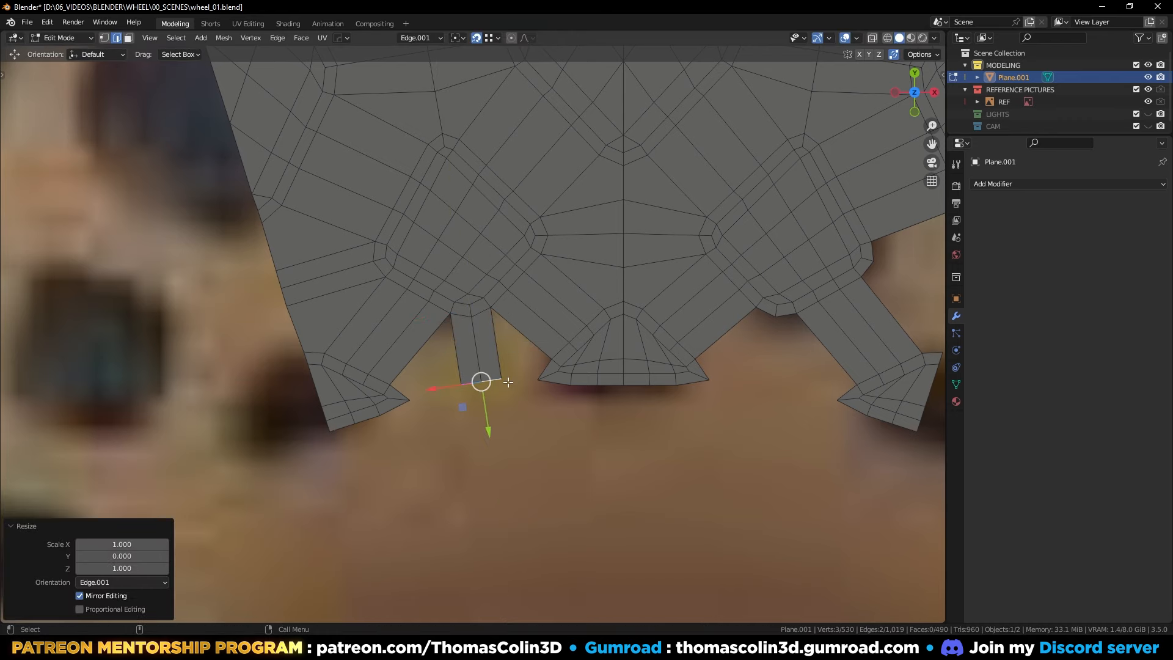
key("g")
key("y")
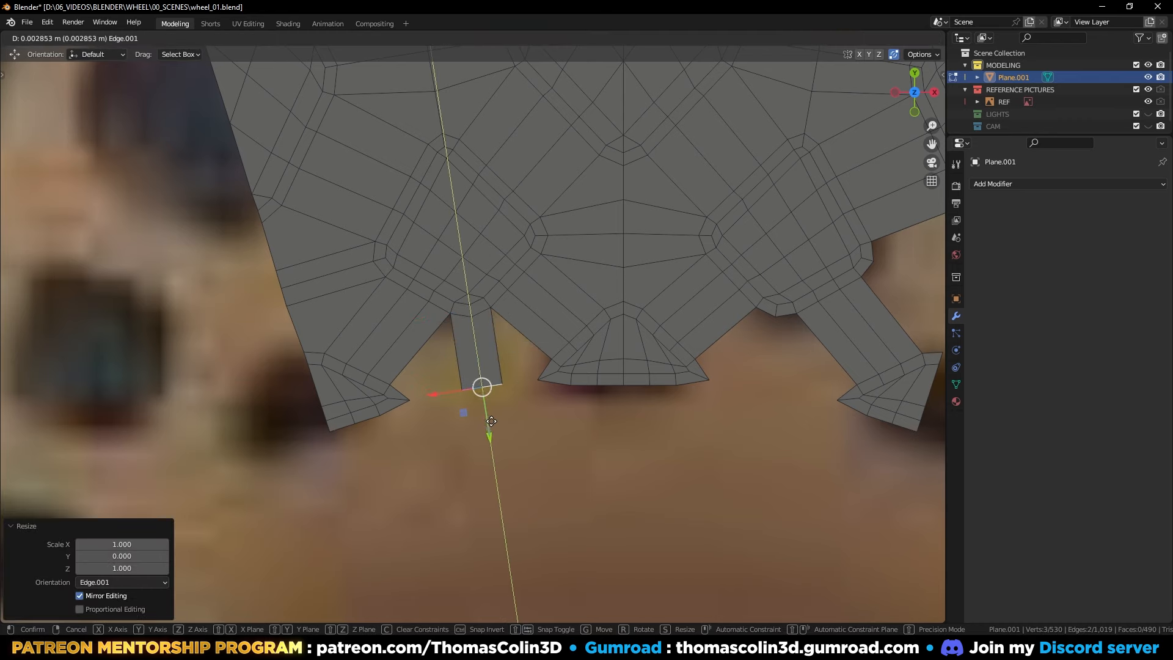
left_click(492, 421)
Step: Fill the gaps on both sides of the bottom strip with faces joining it to the neighbouring lattice edges
left_click(499, 357)
left_click(545, 369, "shift")
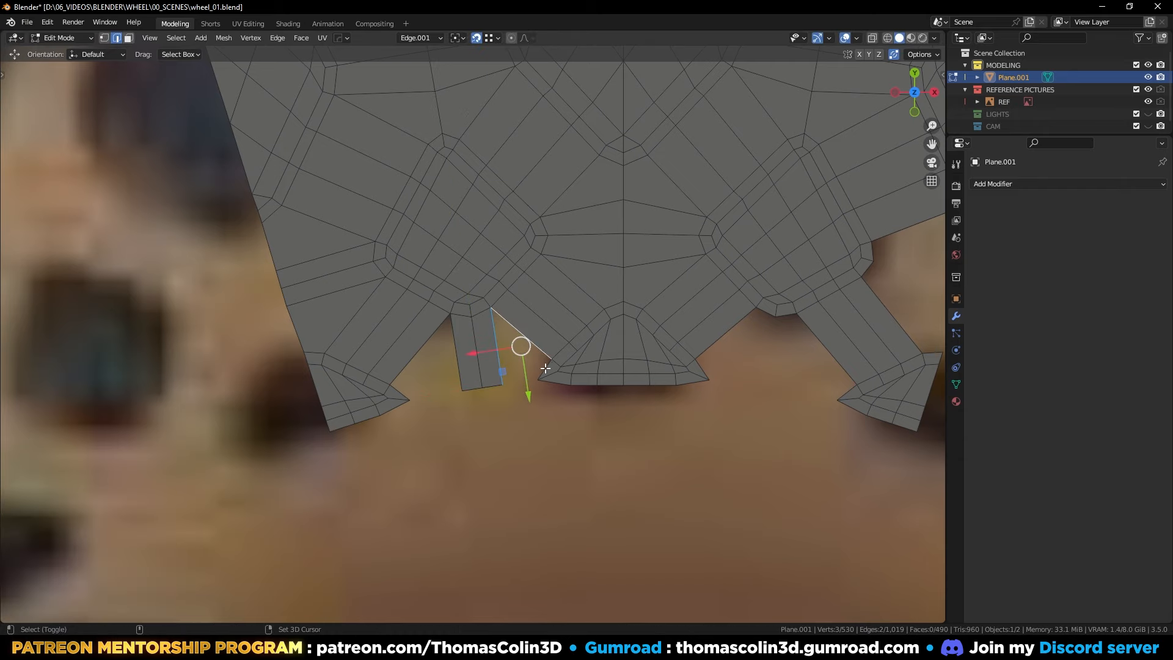
key("f")
left_click(456, 361)
key("f")
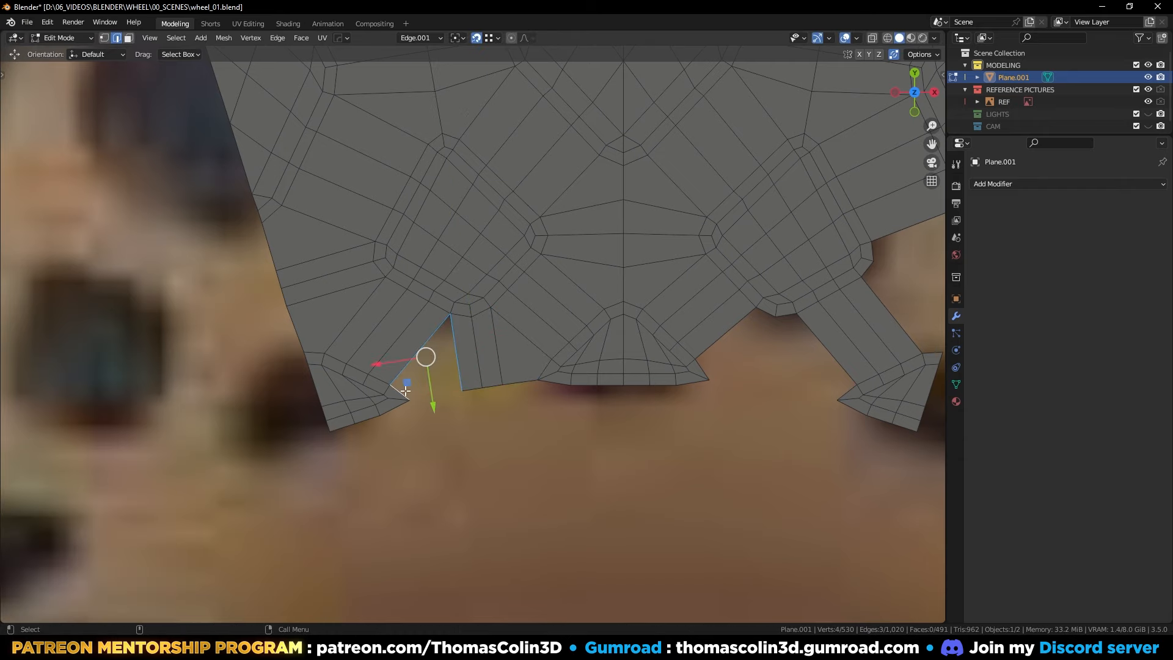
left_click(450, 450)
Step: In Object Mode, mirror the completed left half of the segment across X onto the right half and apply the mirror
scroll(636, 431, "down", 1)
middle_click_drag(635, 432, 493, 422, "alt")
right_click_drag(492, 421, 510, 406, "alt")
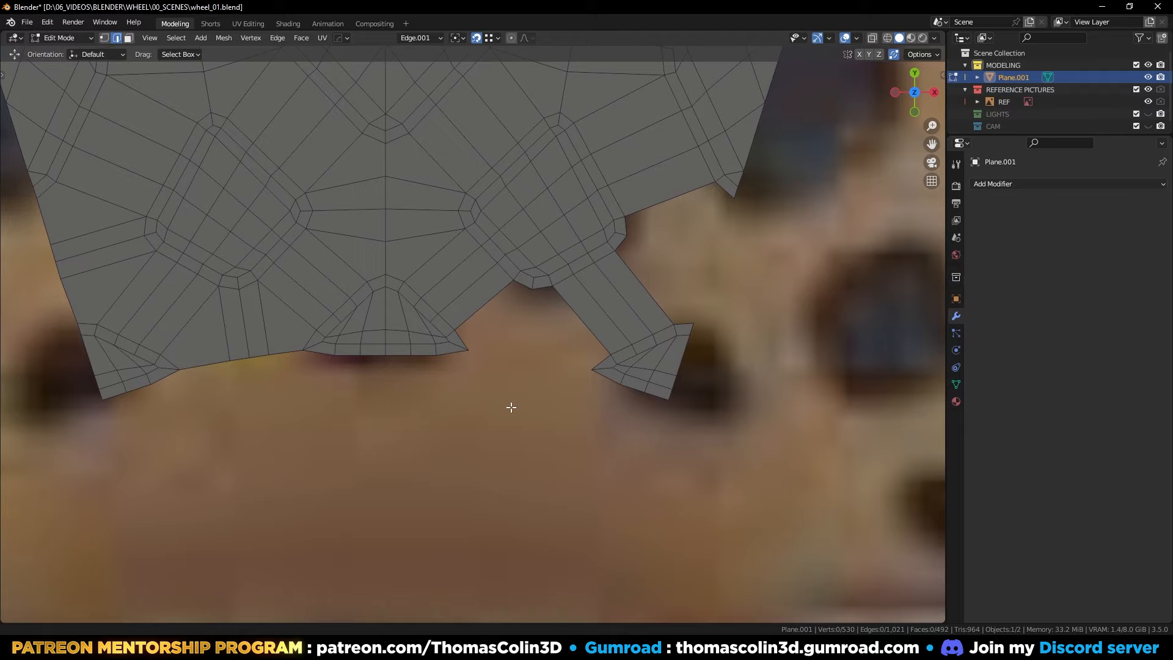
middle_click_drag(511, 406, 495, 418, "alt")
right_click_drag(435, 247, 416, 308, "alt")
scroll(416, 308, "down", 4)
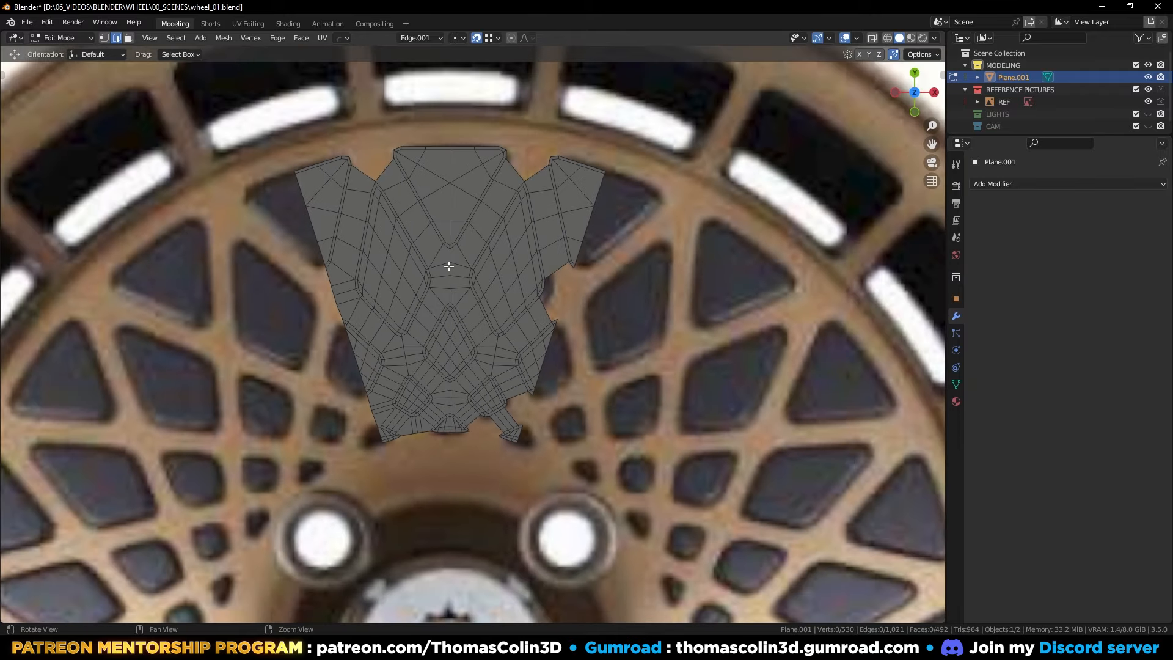
key("Tab")
right_click_drag(429, 259, 451, 426, "alt")
key("alt+x")
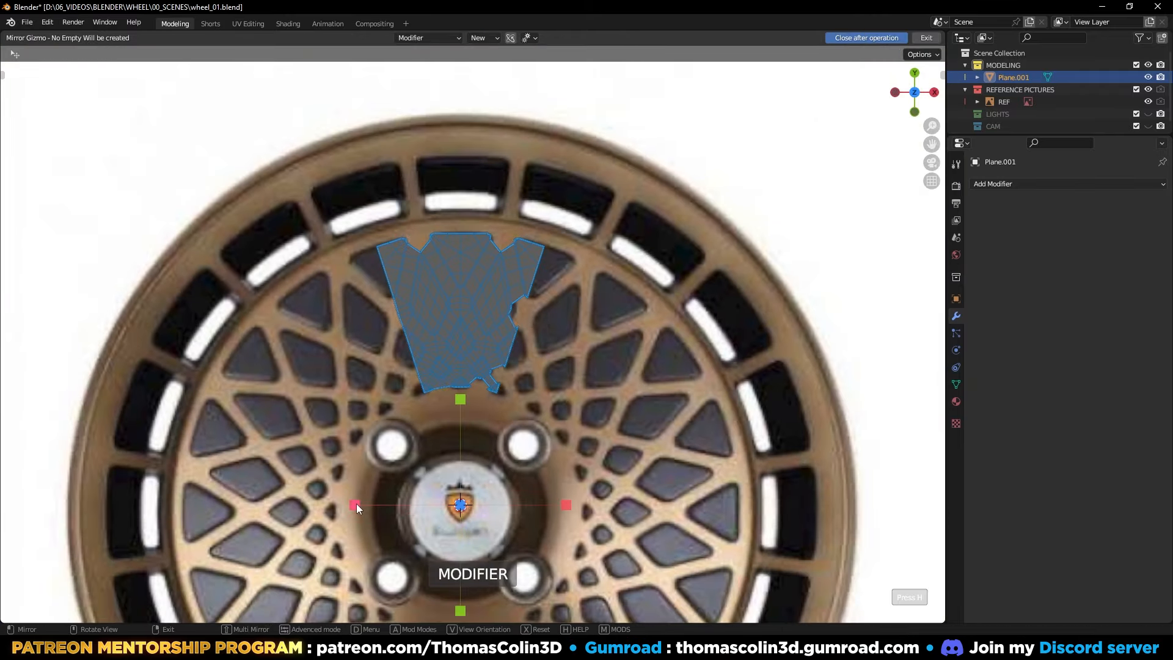
left_click(358, 504)
key("ctrl+a")
Step: Bridge the mesh's upper-left notch with a face between the two short facing edges on either side
scroll(507, 367, "up", 4)
key("Tab")
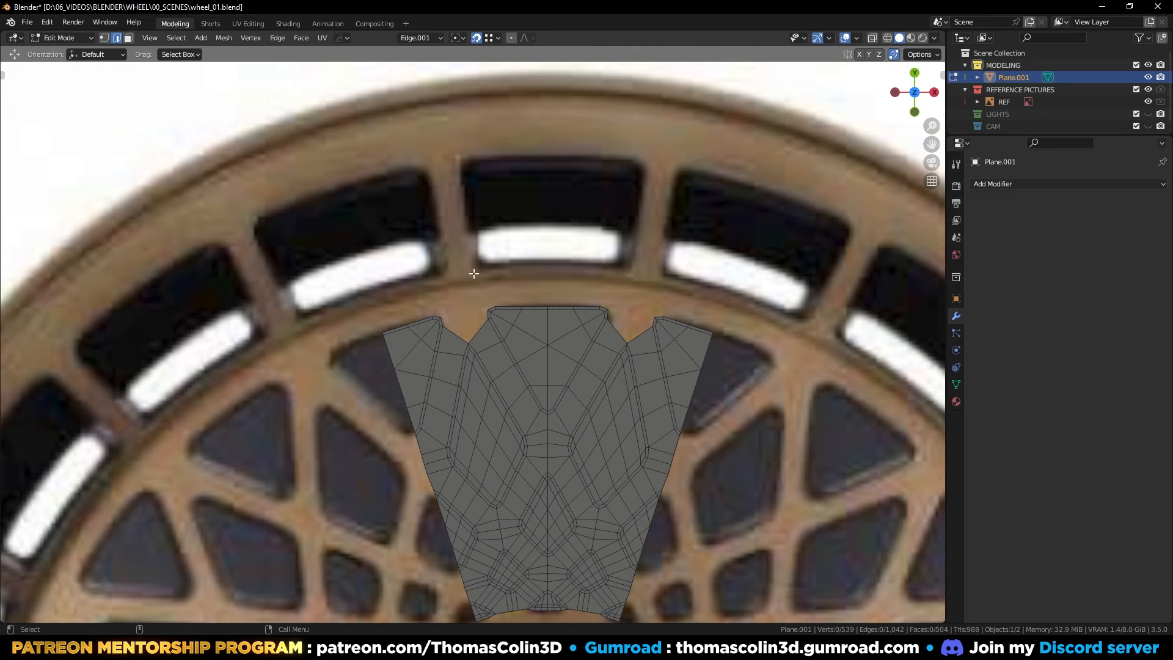
scroll(465, 387, "up", 6)
left_click(374, 292)
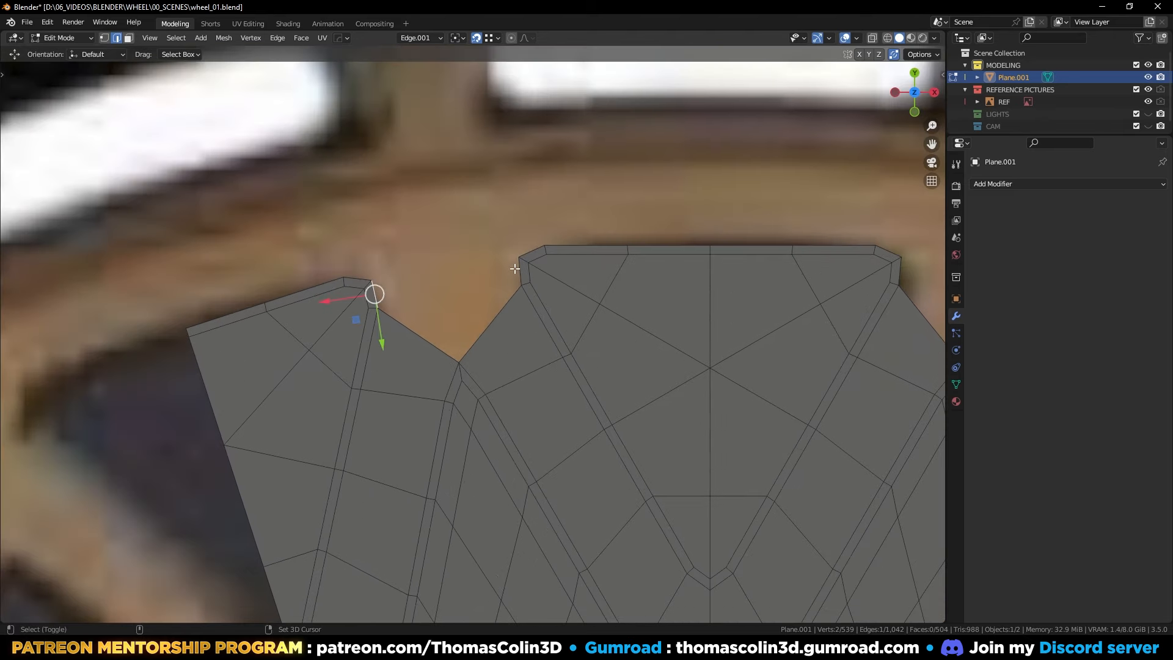
key("f")
left_click(473, 247)
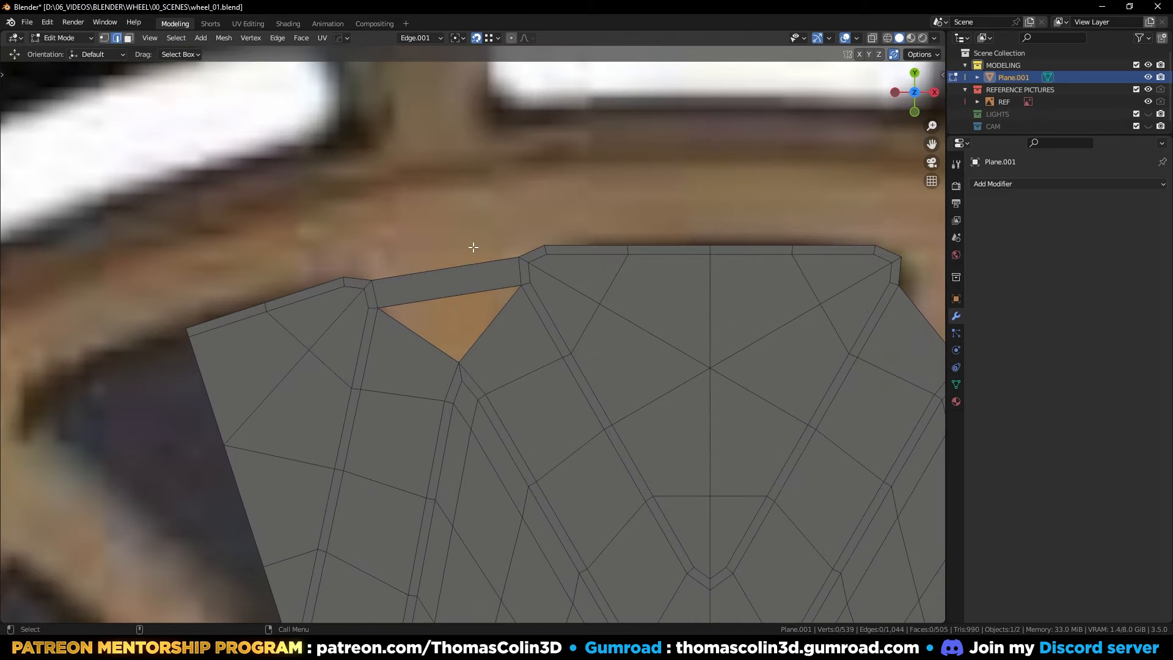
Step: Add a centred loop cut through each of the two lattice strips bordering the triangular gap below the bridging face
middle_click_drag(410, 361, 450, 276, "shift")
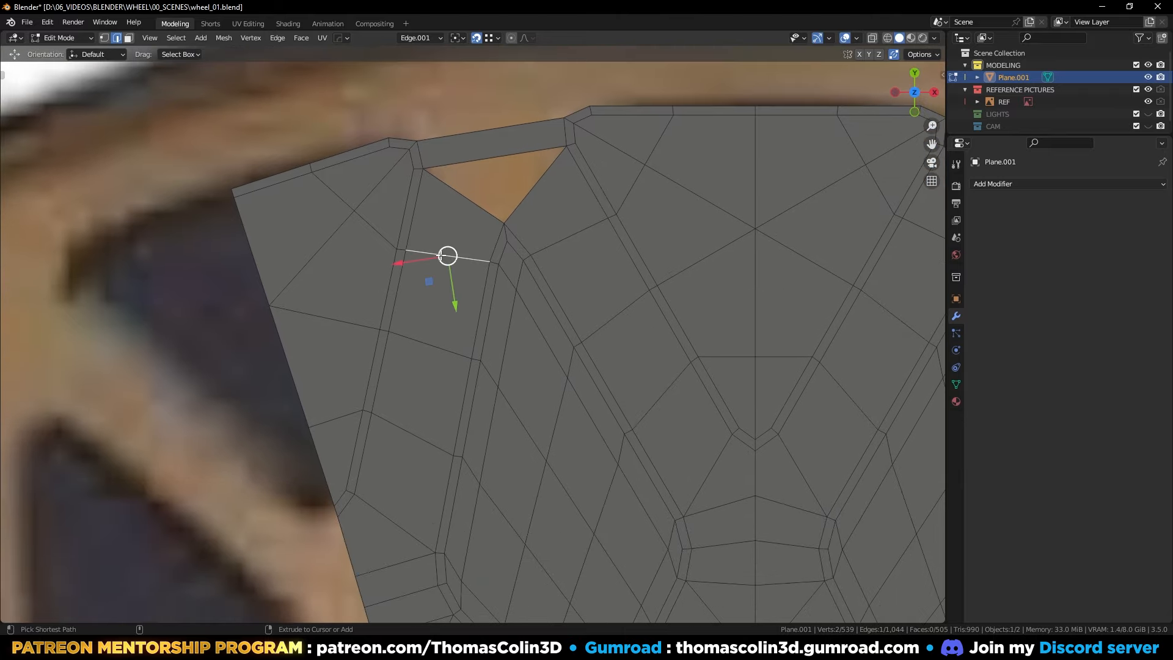
key("ctrl+r")
left_click(442, 255)
right_click(441, 255)
key("ctrl+r")
left_click(571, 232)
right_click(571, 229)
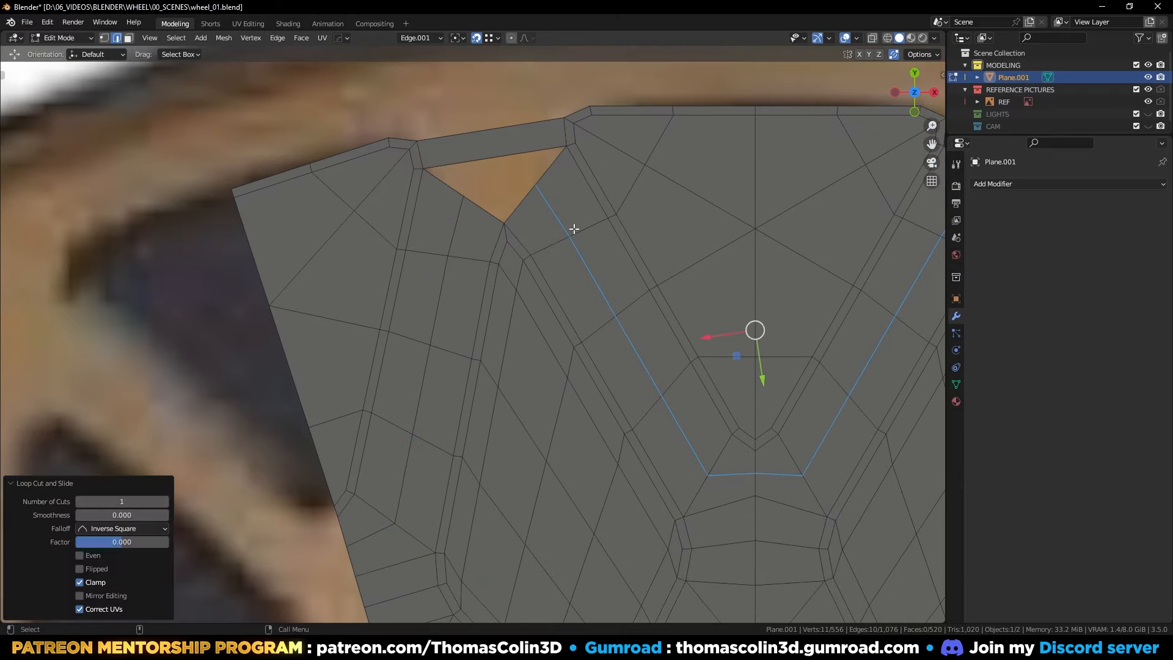
Step: Split the bridging face above the triangular gap with one centred loop cut
scroll(569, 220, "down", 4)
scroll(563, 183, "up", 4)
middle_click_drag(561, 176, 559, 167, "ctrl")
left_click(495, 149)
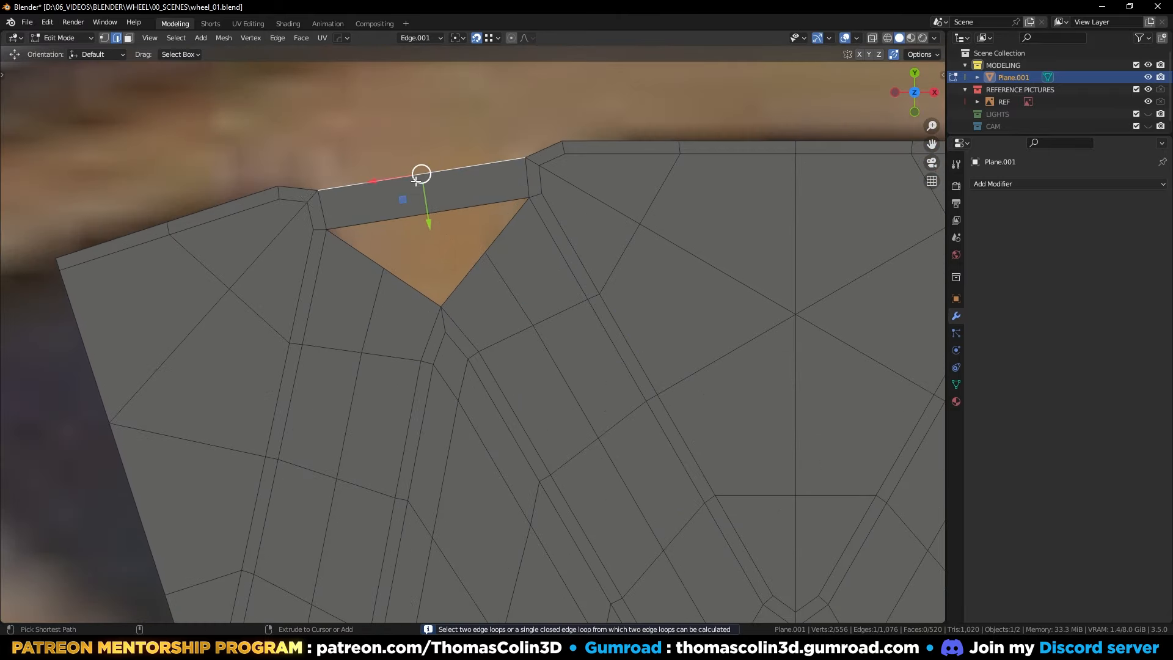
key("ctrl+r")
left_click(417, 182)
right_click(417, 181)
Step: Grid-fill the triangular gap with span 2, offsetting the fill so its dividing edge joins the bridge's midpoint to the gap's lower corner
double_click(462, 213)
key("q")
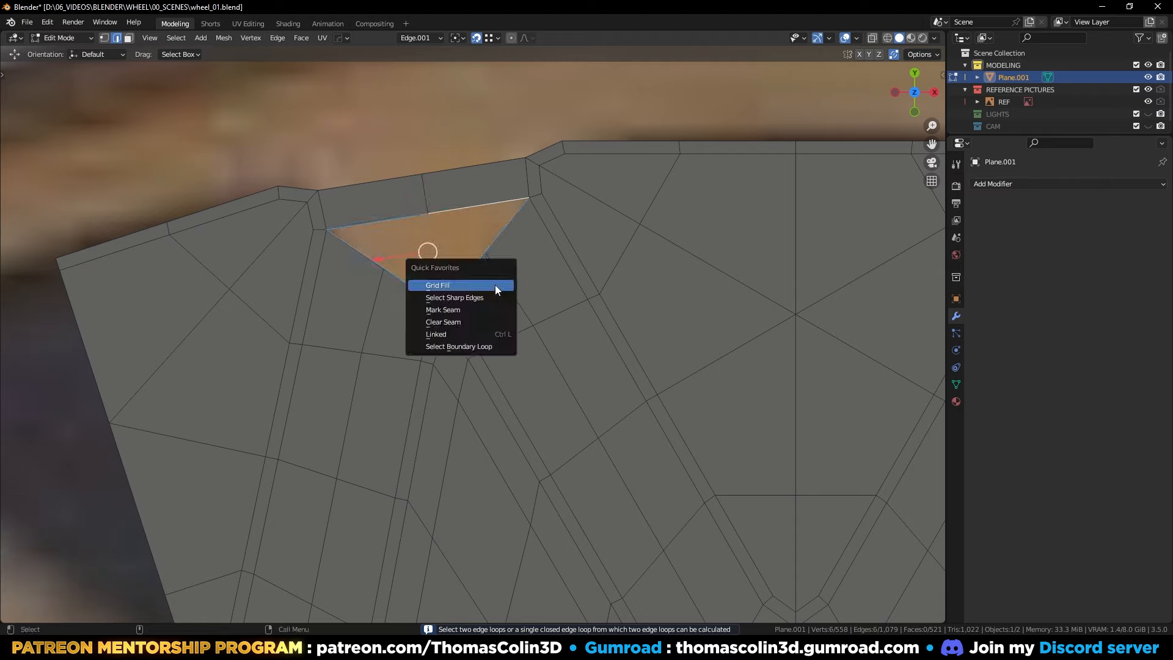
left_click(494, 284)
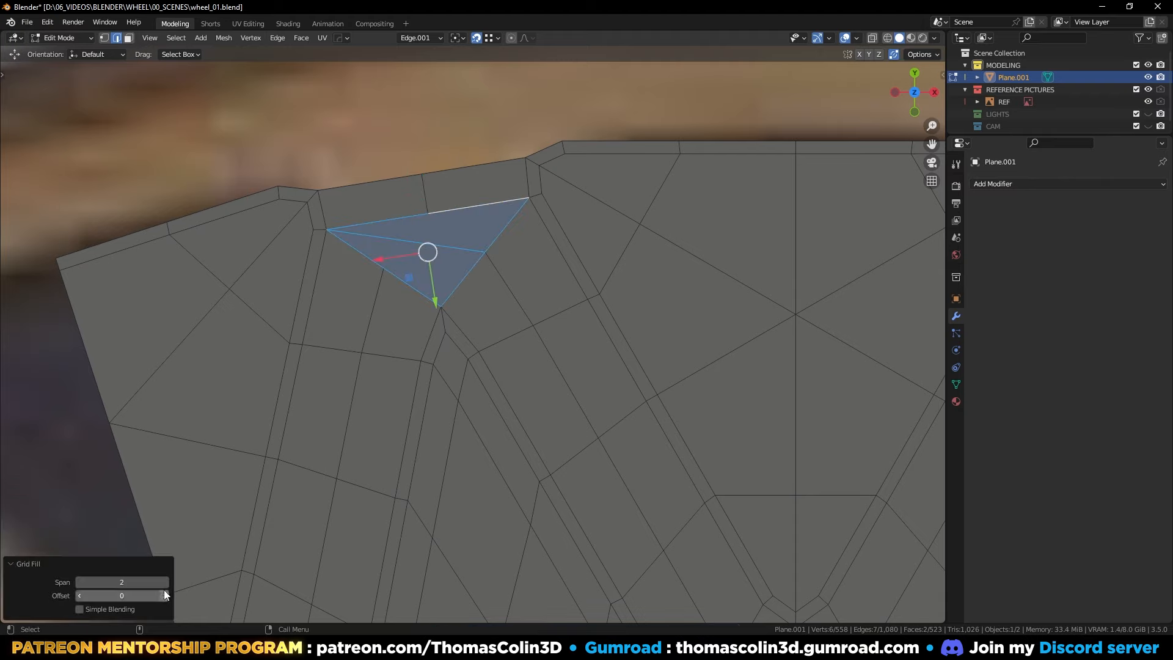
left_click(320, 119)
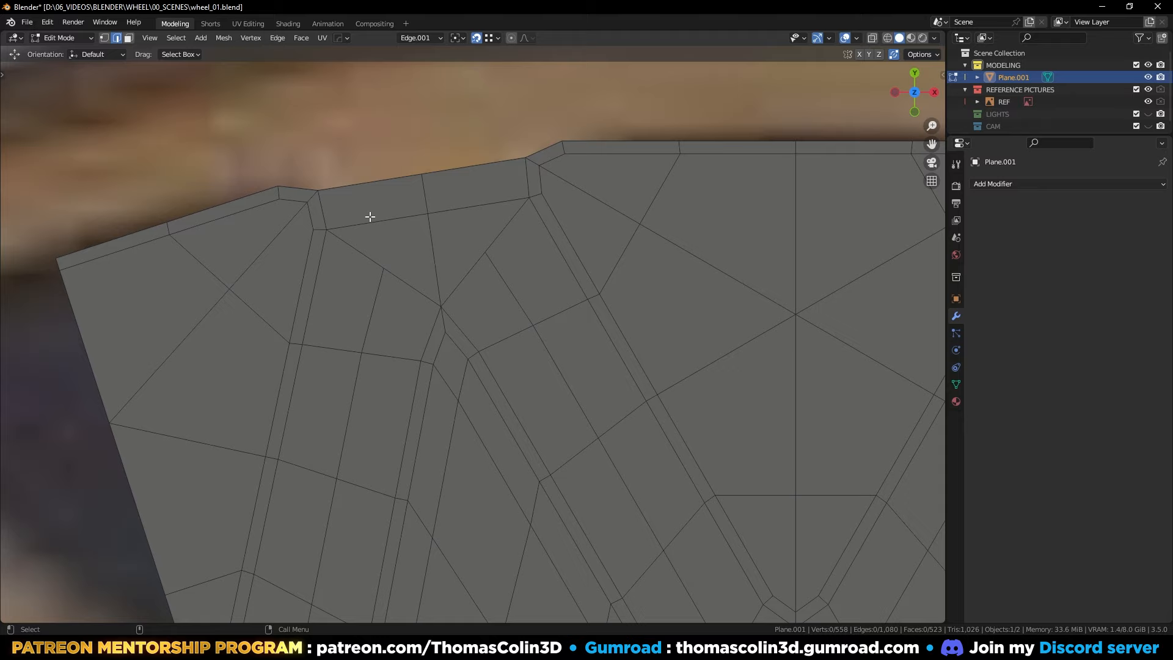
Step: Slide the two midpoint vertices on the filled gap's sloping sides a short way down along their strips' centre edges
left_click(486, 252, "shift")
key("g")
key("g")
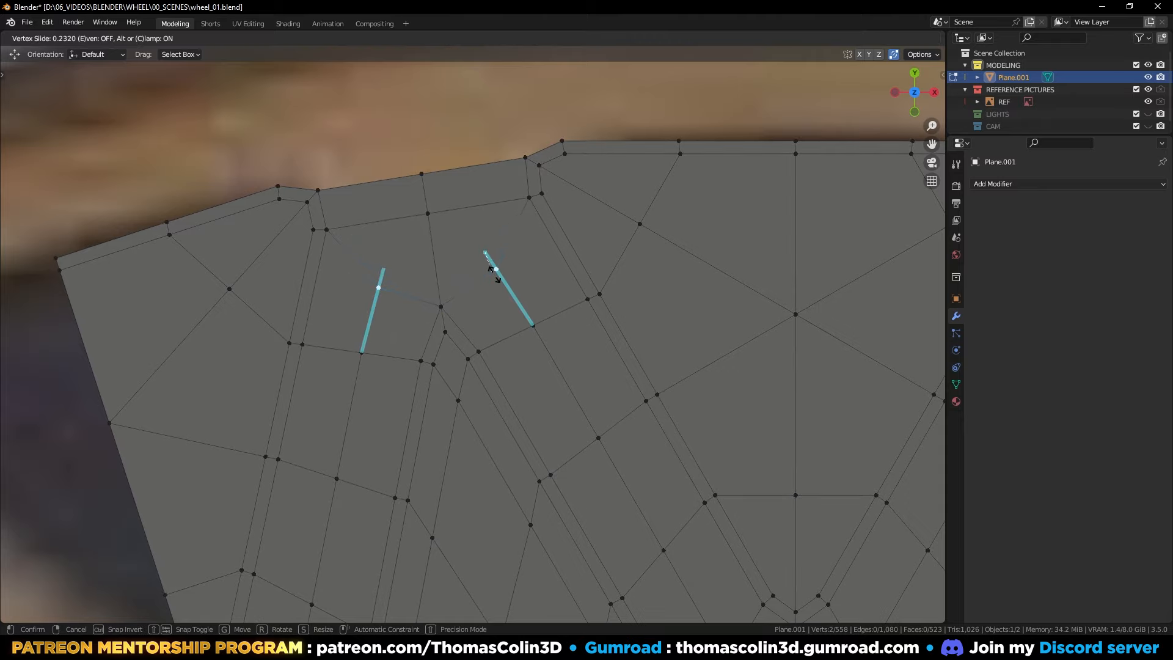
left_click(496, 278)
left_click(411, 104)
Step: Fill the shallow recess above the bridging faces with one face spanning its four lower boundary edges
right_click_drag(416, 178, 499, 306, "alt")
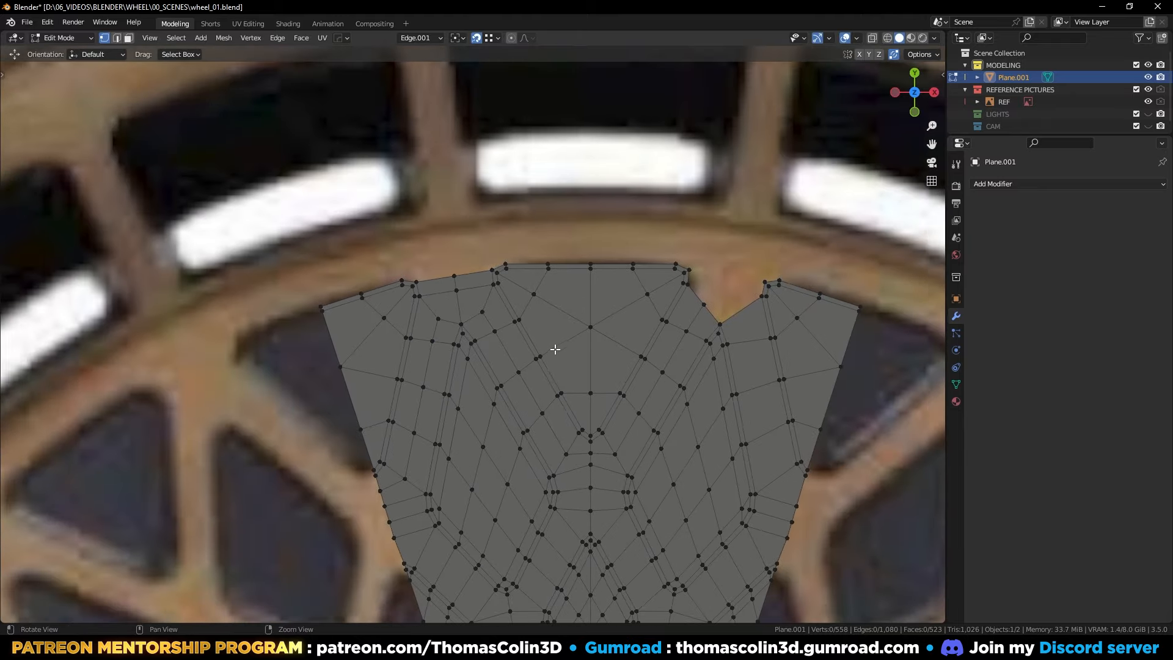
middle_click_drag(530, 340, 555, 374, "alt")
scroll(555, 373, "up", 5)
left_click(370, 273, "shift")
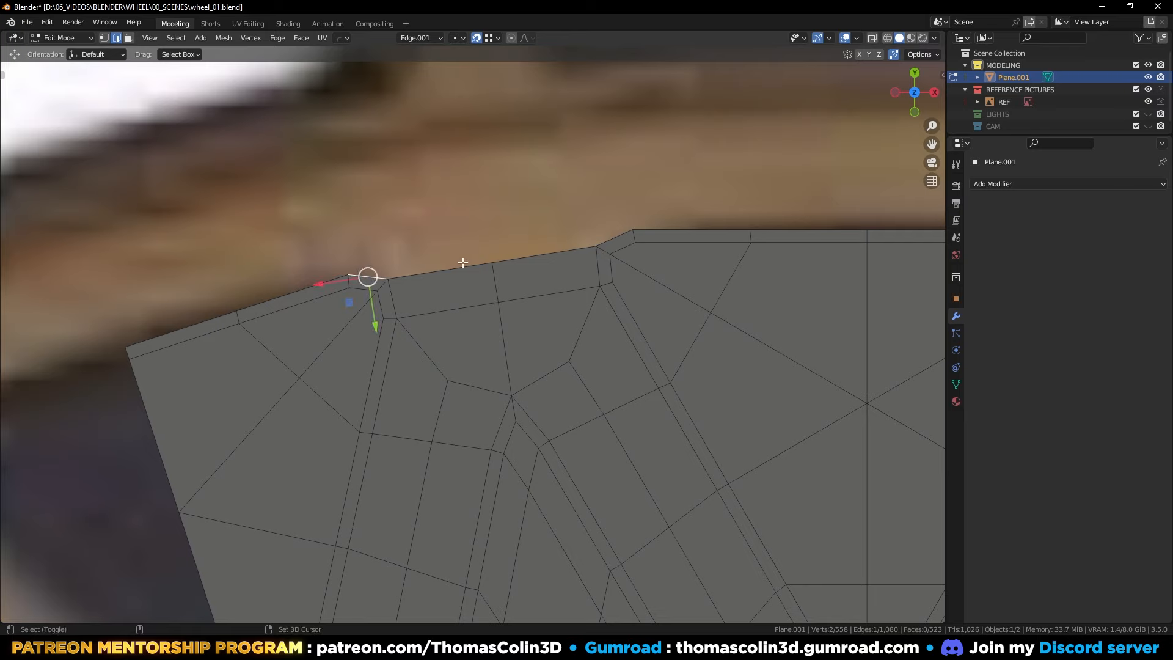
left_click(478, 264, "shift")
left_click(576, 240, "shift")
left_click(608, 238, "shift")
key("f")
left_click(498, 154)
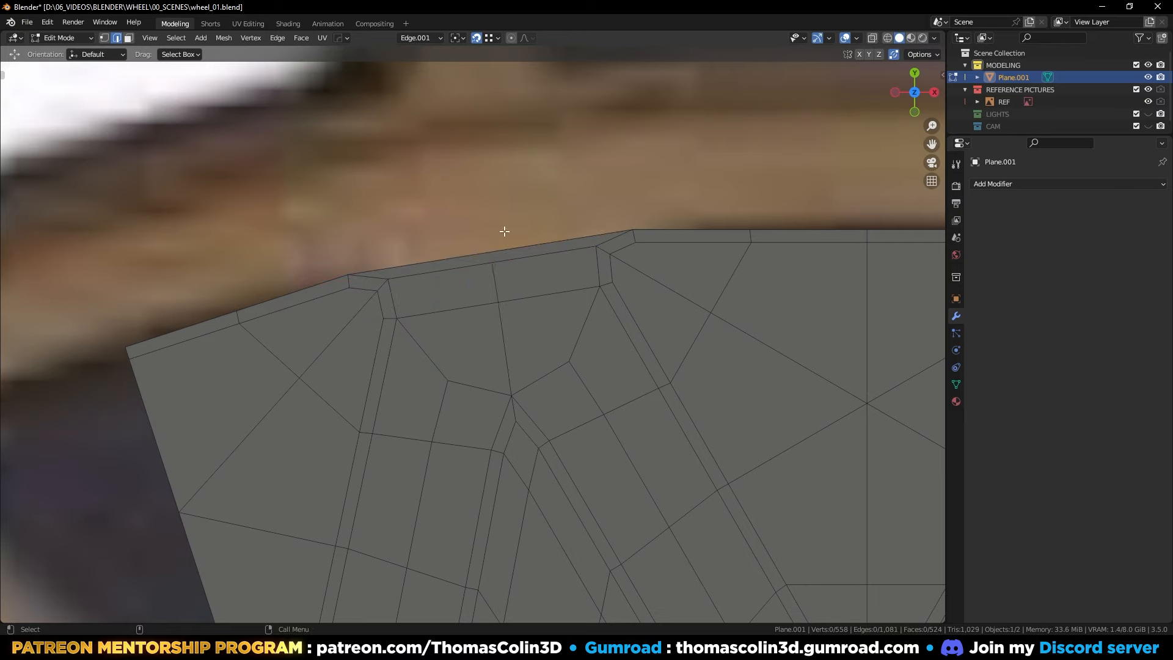
Step: Cut the new top face at its outer edge's midpoint and connect that vertex to the bridge's middle vertex below
mouse_move(505, 230)
right_mouse_down("alt")
mouse_move(484, 253)
mouse_move(482, 236)
right_mouse_up("alt")
key("ctrl+r")
left_click(485, 259)
right_click(486, 259)
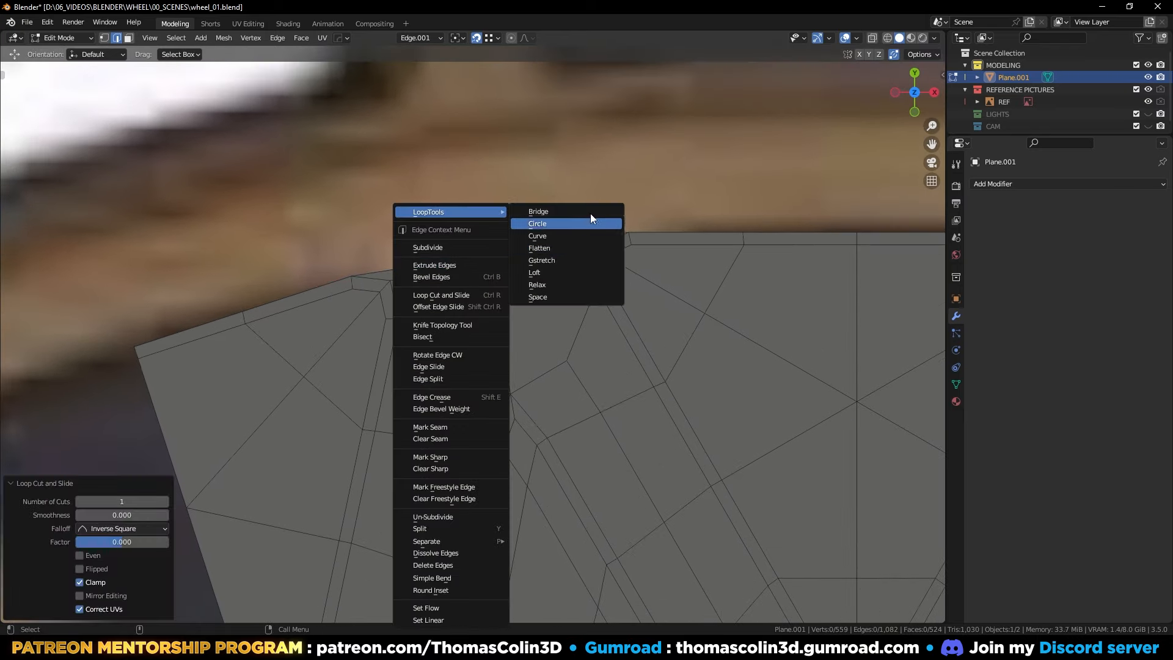
key("1")
left_click_drag(473, 246, 514, 279)
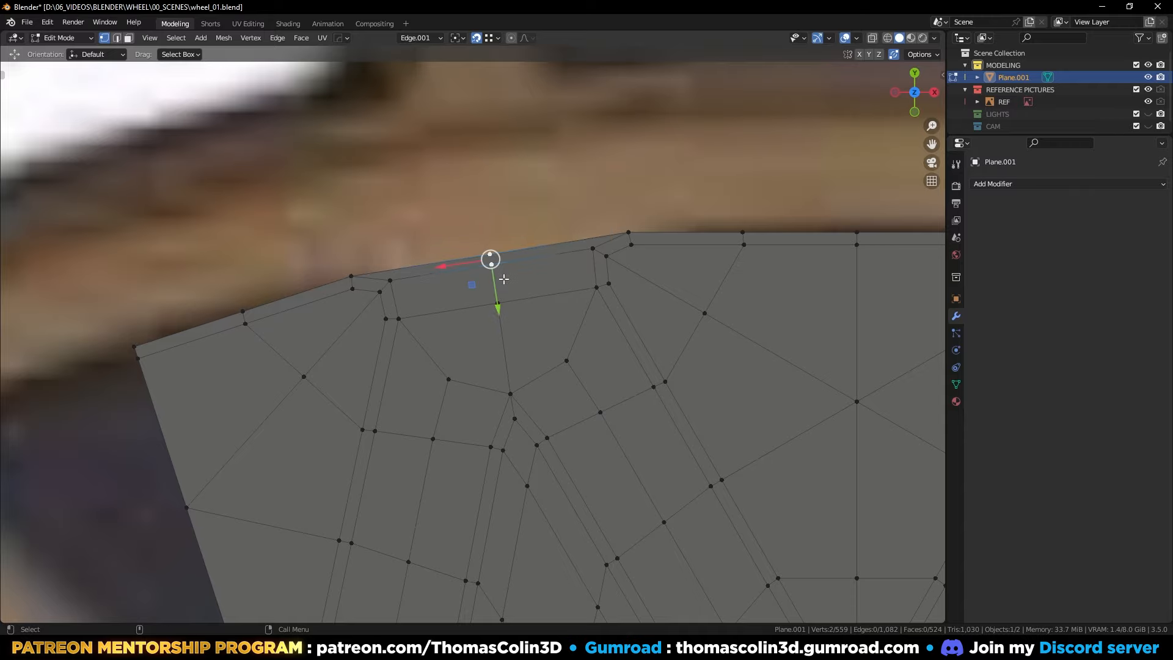
key("j")
left_click(508, 156)
Step: Mirror the finished upper-left corner across X to the right side and apply the mirror modifier
right_click_drag(418, 244, 610, 329, "alt")
middle_click_drag(610, 329, 437, 255, "alt")
right_click_drag(555, 262, 525, 259, "alt")
middle_click_drag(526, 259, 498, 200, "alt")
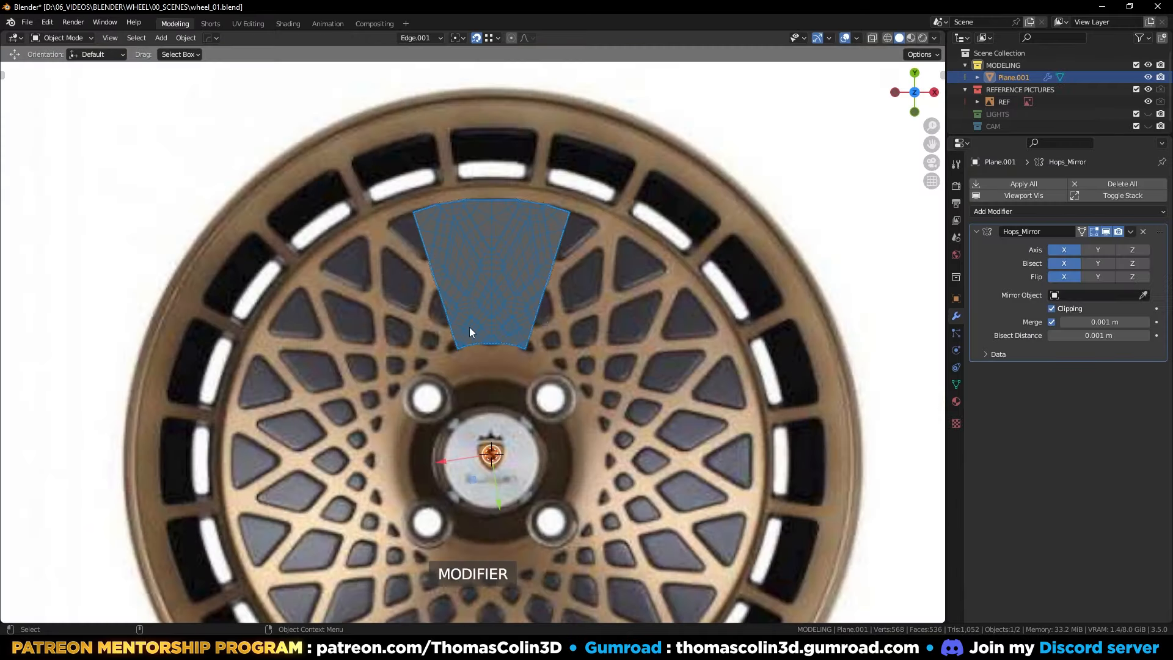
key("ctrl+a")
Step: Select the whole segment in Edit Mode and Spin it 360° around the wheel centre on Z in 10 steps
right_click_drag(569, 244, 637, 243, "alt")
middle_click_drag(637, 244, 580, 293, "alt")
right_click_drag(580, 293, 617, 291, "alt")
key("Tab")
key("2")
key("a")
scroll(495, 244, "down", 2)
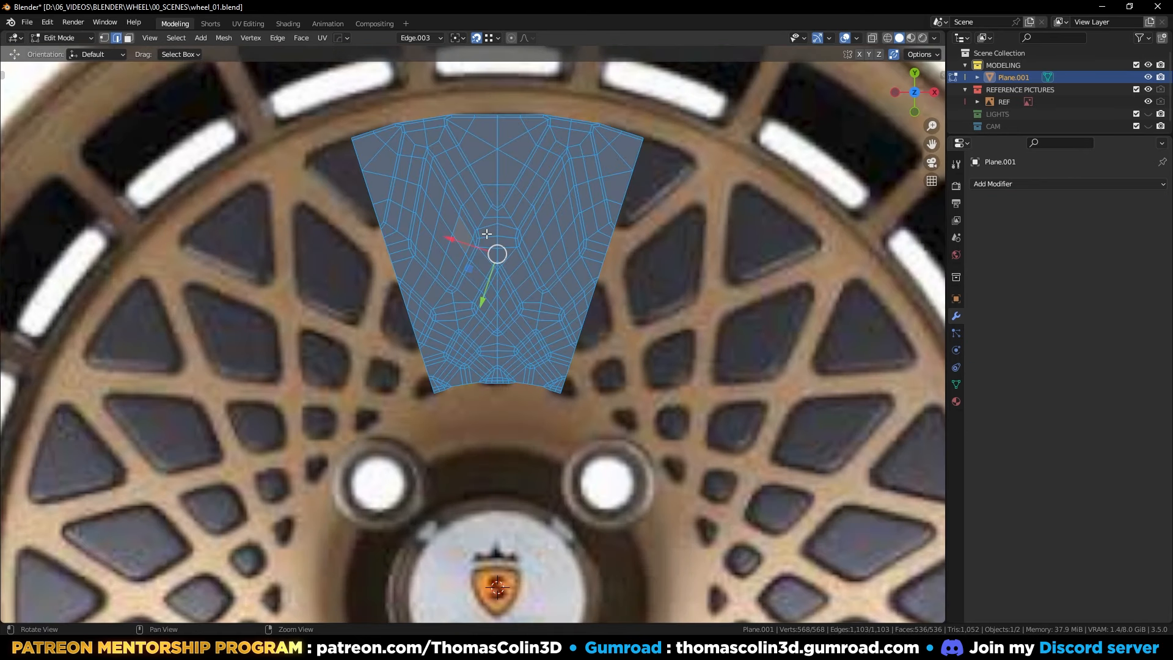
key("alt+e")
left_click(486, 233)
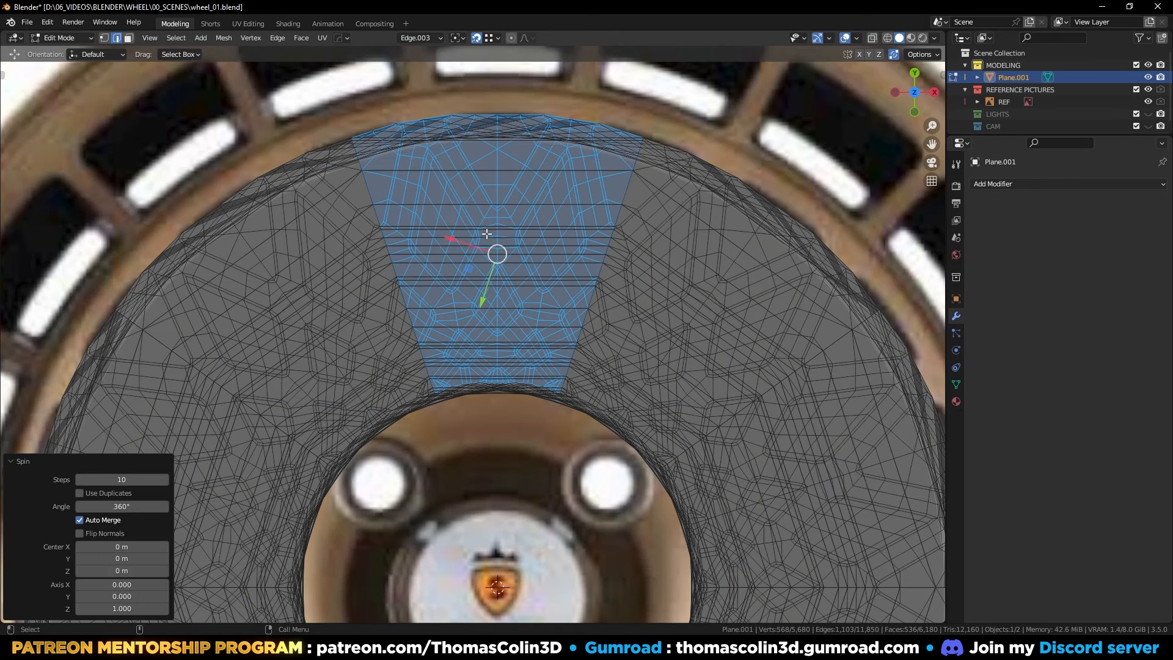
Step: Switch the spin to use duplicates so the segment is repeated around the wheel centre, and clear the segment selection
left_click(79, 494)
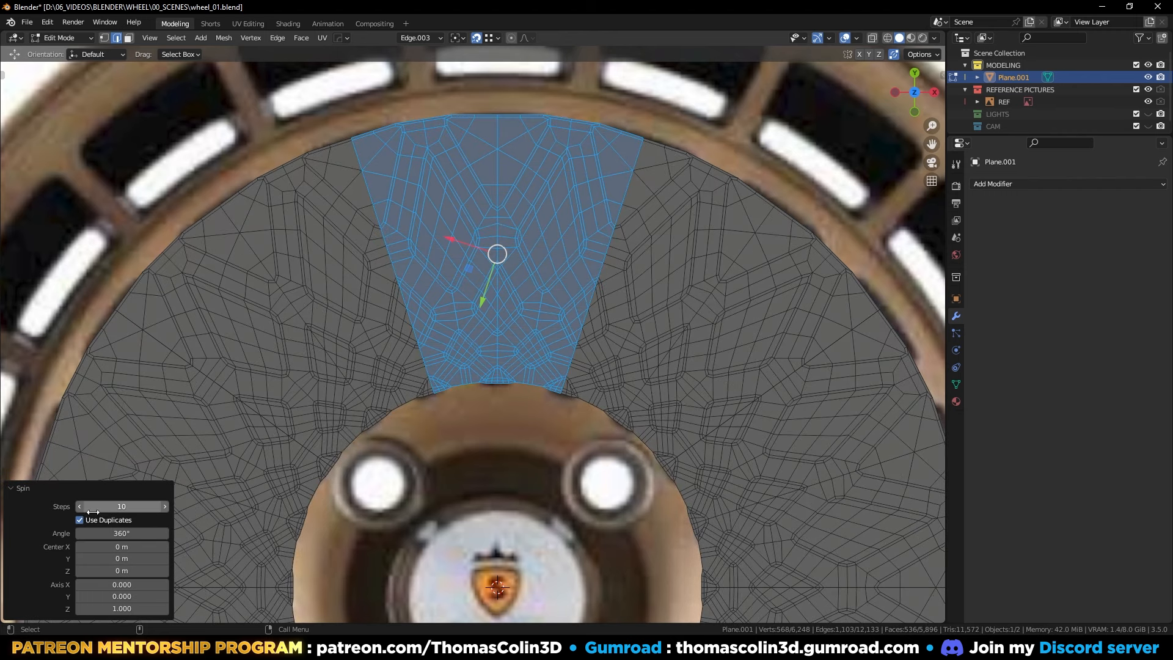
left_click(244, 179)
right_click_drag(428, 333, 442, 356, "alt")
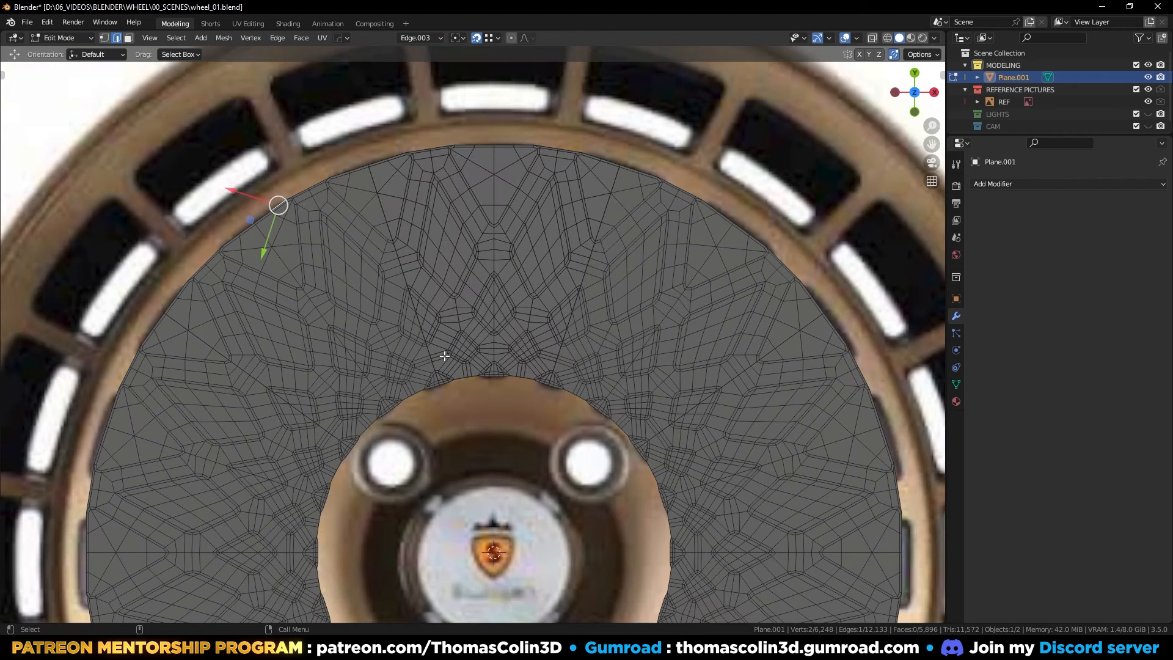
Step: Select all vertices of the spun mesh and merge them by distance at 0.0001 m
key("1")
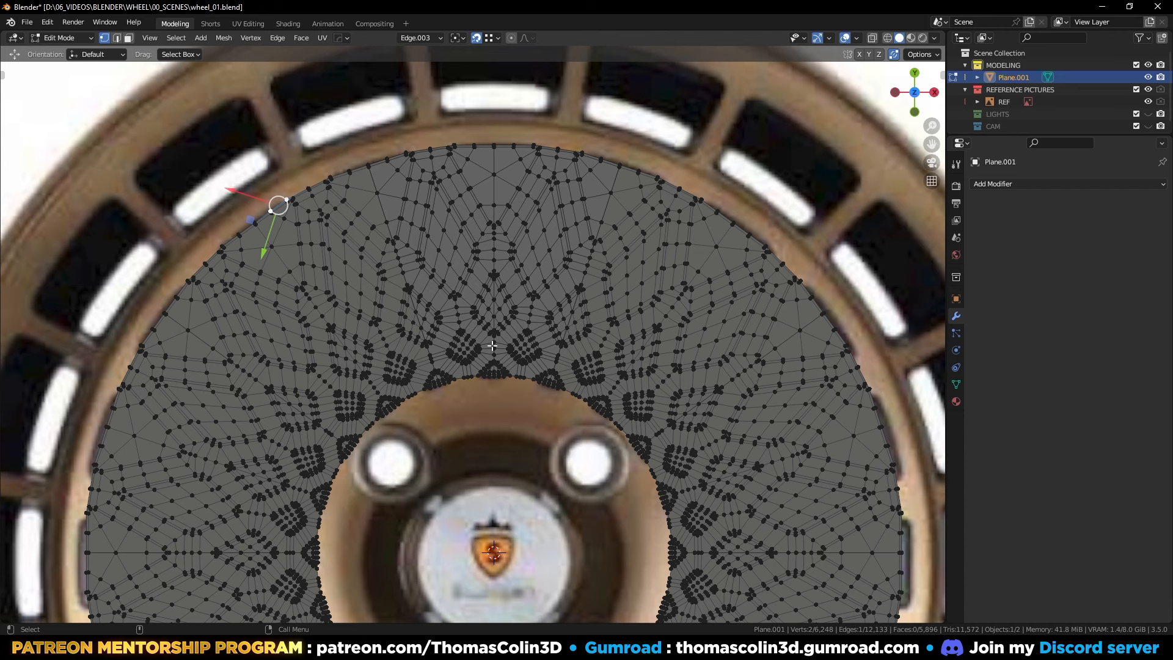
key("a")
key("m")
left_click(453, 347)
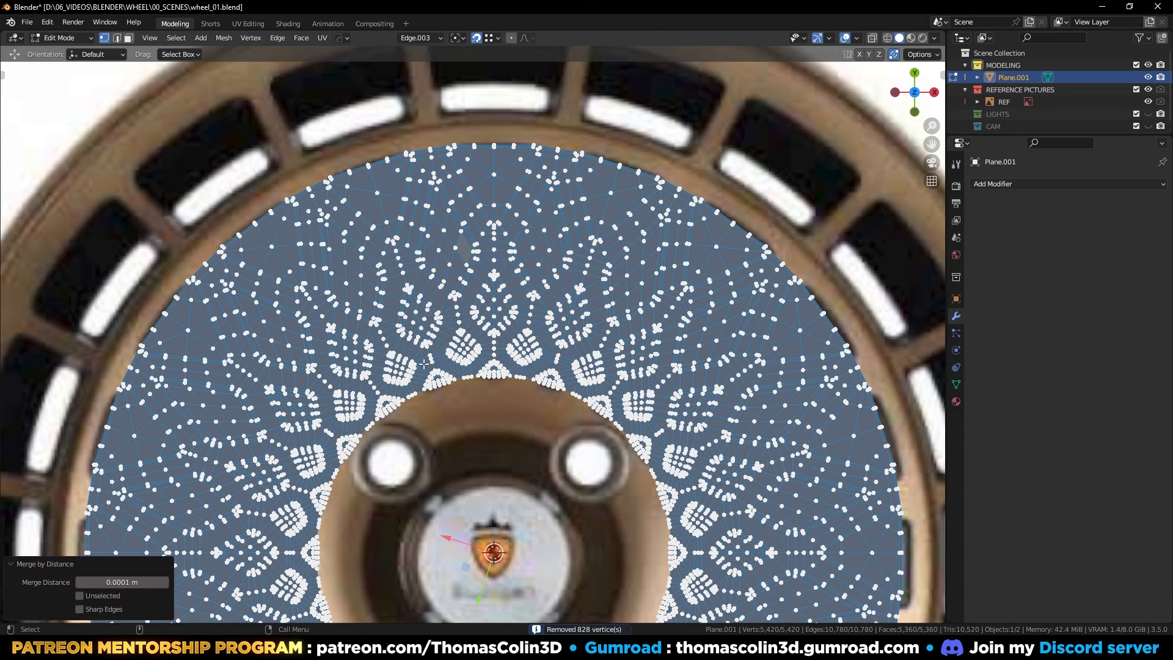
left_click(499, 469)
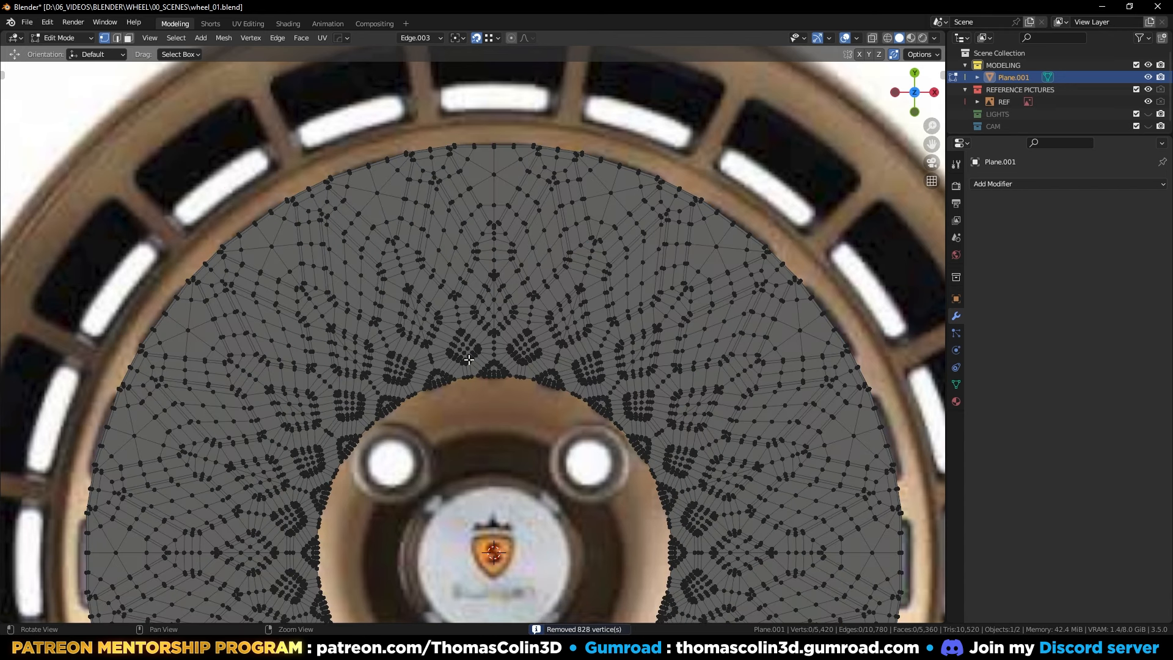
Step: Examine the pairs of triangular faces along the upper segment's centre line by selecting them in face mode
middle_click_drag(500, 469, 474, 363, "shift")
middle_click_drag(475, 364, 478, 289, "ctrl")
key("3")
middle_click_drag(477, 371, 474, 289, "ctrl")
middle_click_drag(474, 290, 481, 426, "shift")
middle_click_drag(482, 426, 476, 286, "ctrl")
left_click(475, 245)
left_click(480, 247, "shift")
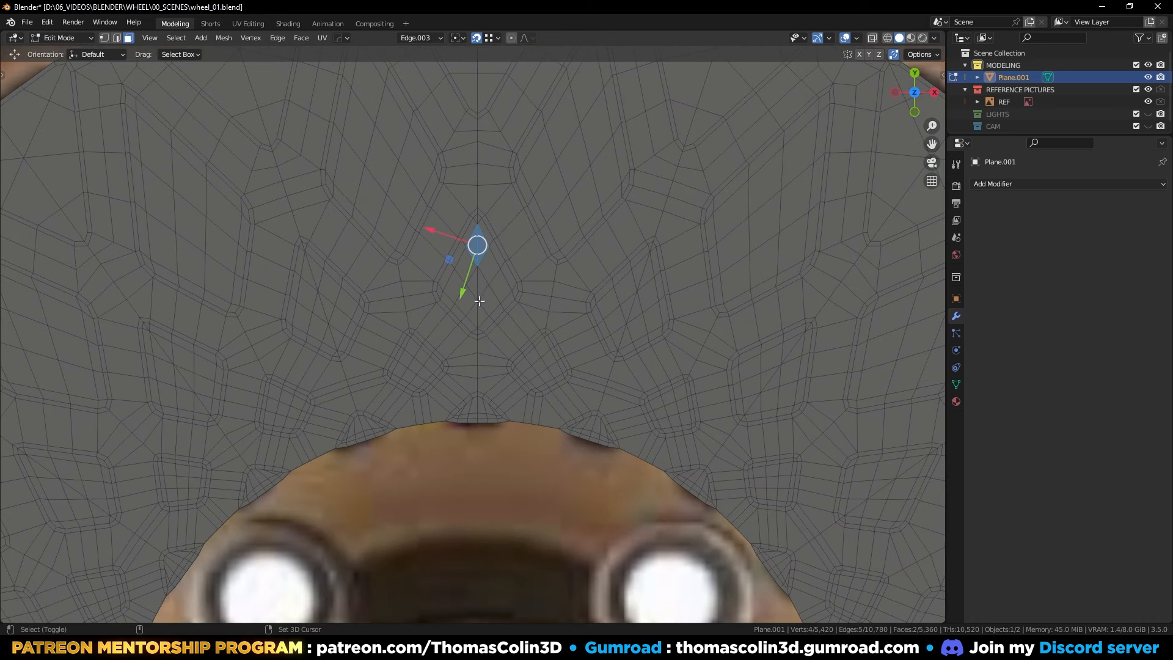
left_click(480, 286, "shift")
left_click(479, 315, "shift")
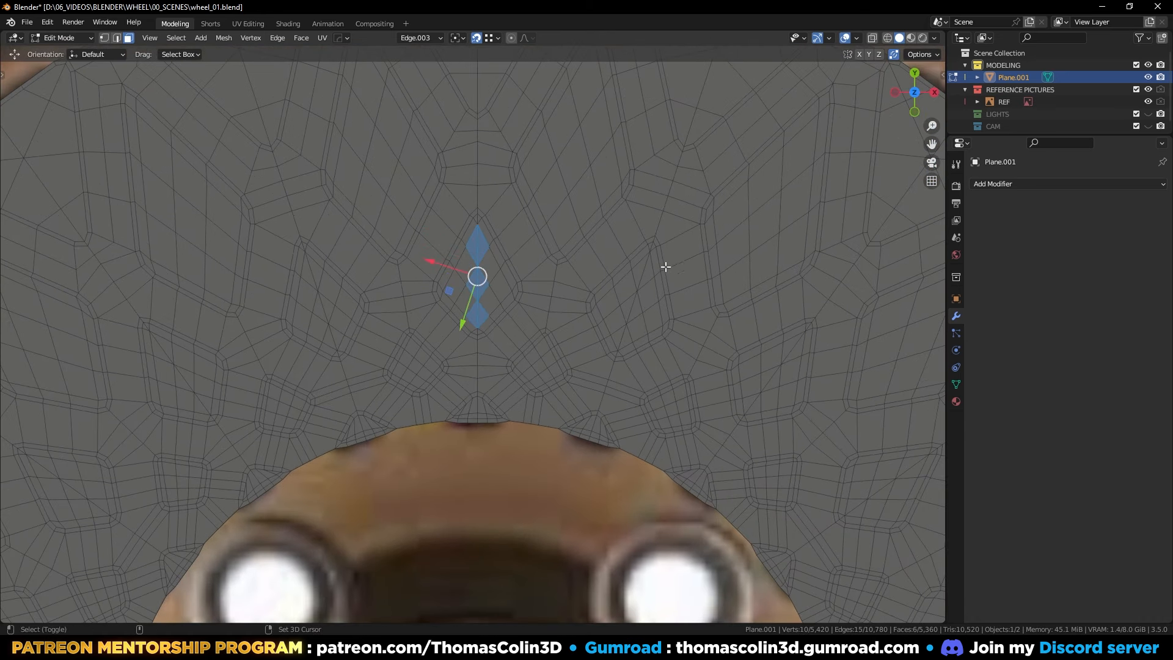
Step: Convert all triangles of the mesh to quads with a 40° maximum face and shape angle, and return to Object Mode
scroll(519, 332, "down", 5)
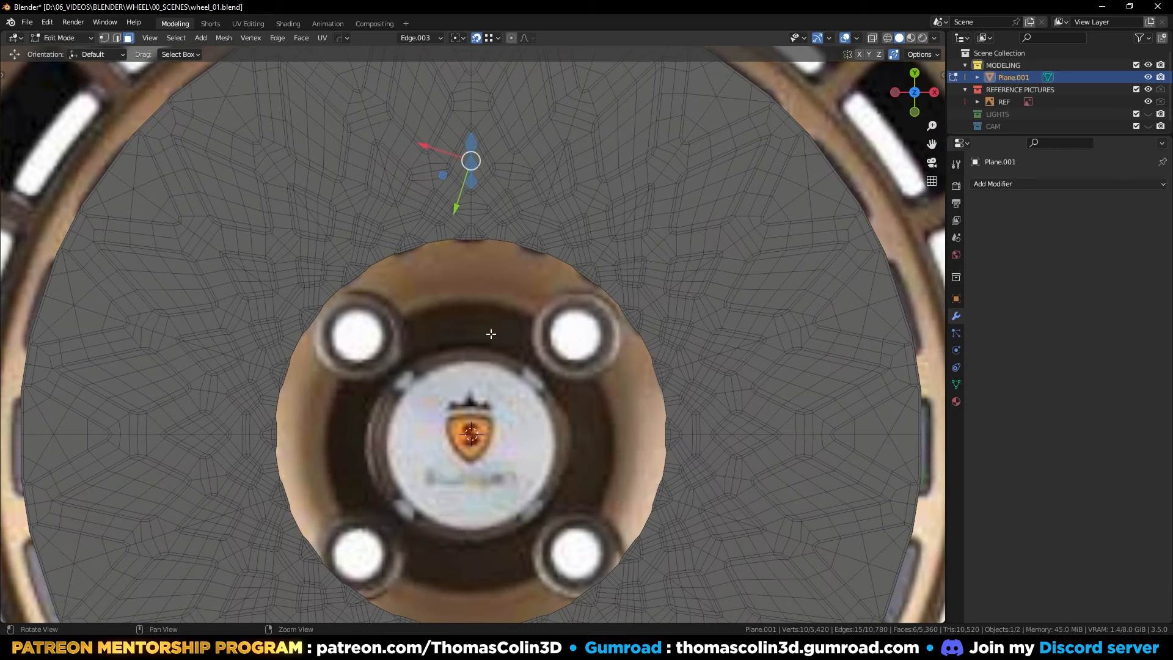
middle_click_drag(490, 333, 471, 257, "shift")
key("a")
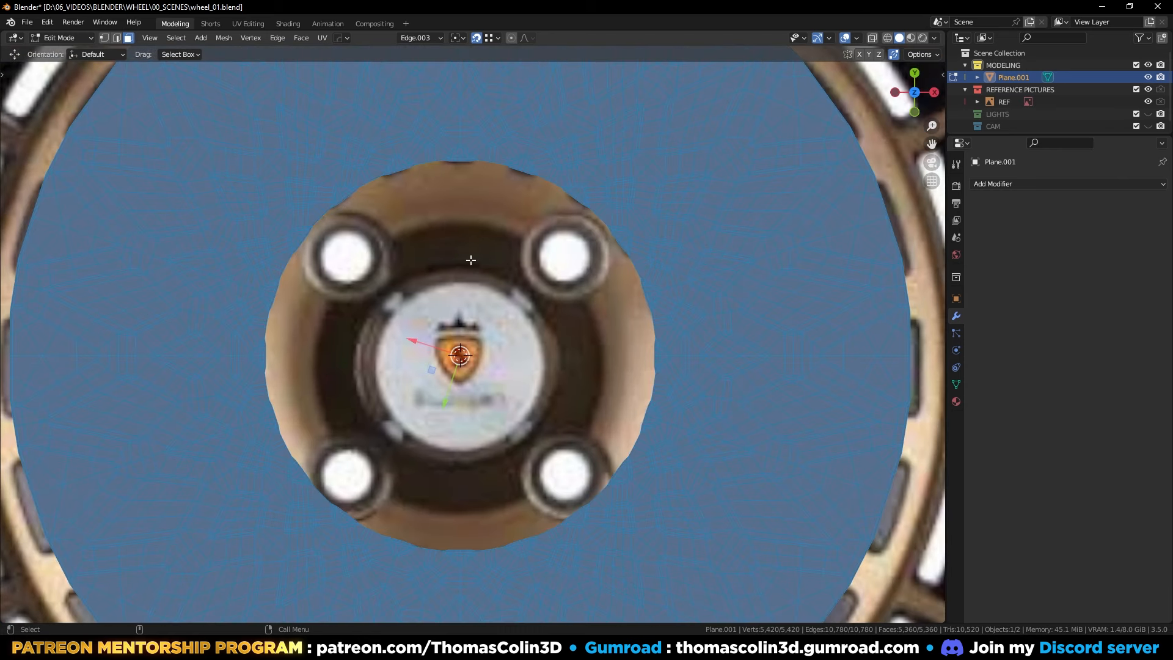
key("alt+j")
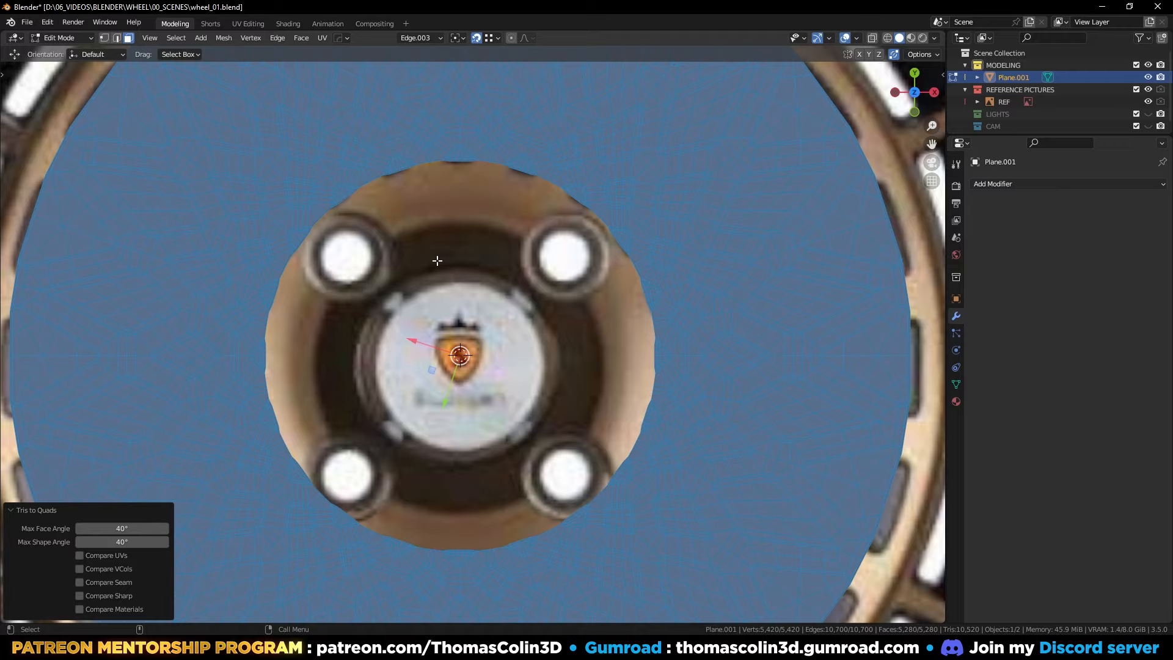
key("alt+a")
key("Tab")
key("alt+a")
Step: Select the lattice's inner boundary loop around the hub and extrude it inward at a scale of 0.973
middle_click_drag(475, 252, 480, 301, "ctrl")
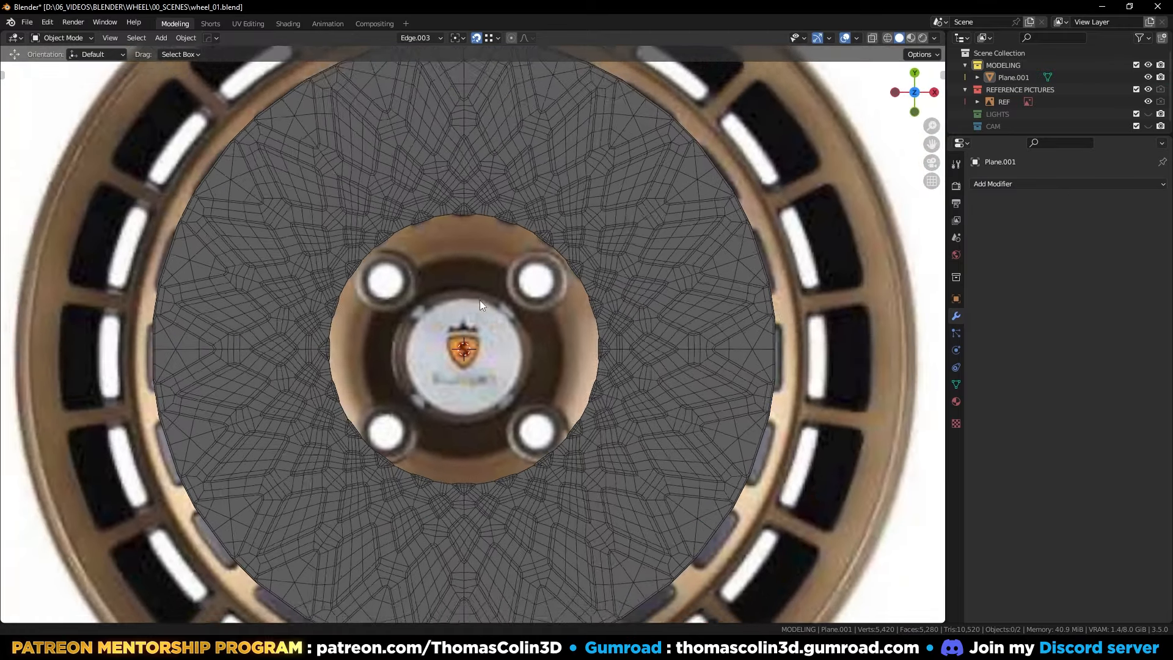
scroll(479, 299, "down", 2)
scroll(467, 296, "up", 6)
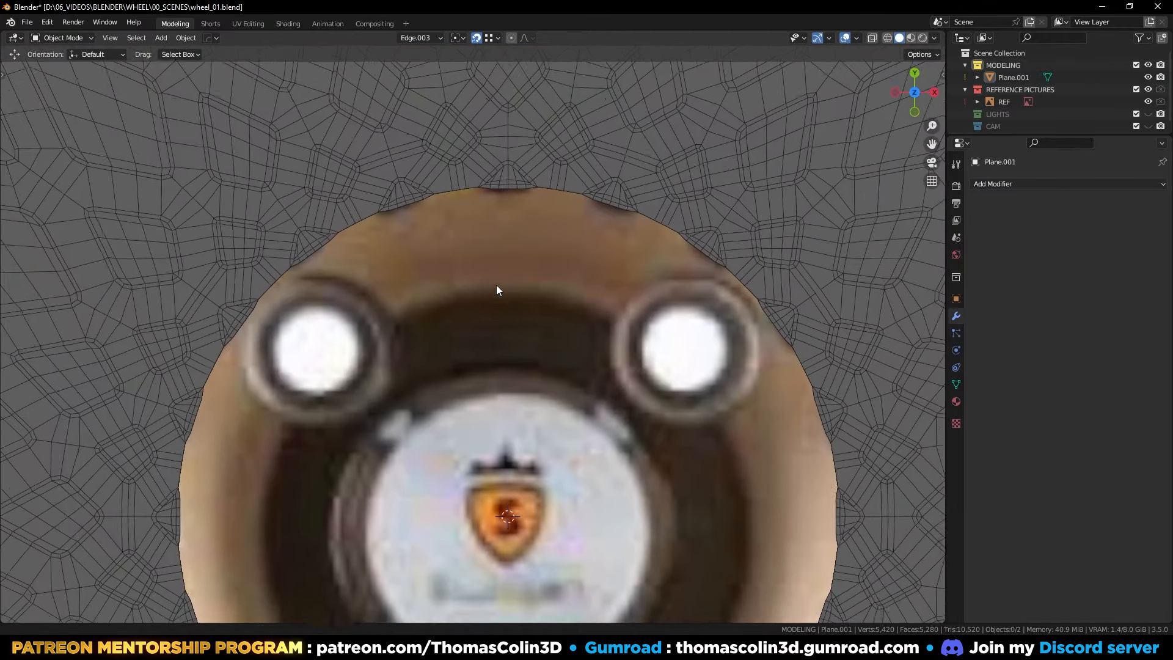
scroll(496, 285, "up", 2)
left_click(442, 150)
key("Tab")
left_click(436, 156, "alt")
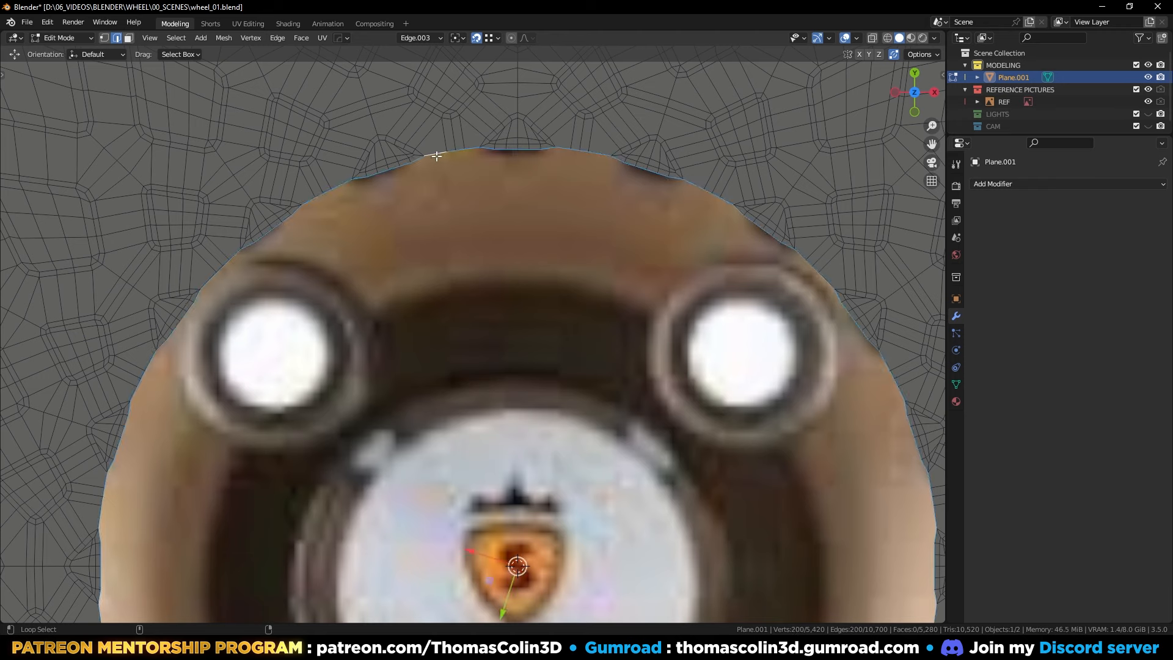
key("e")
key("s")
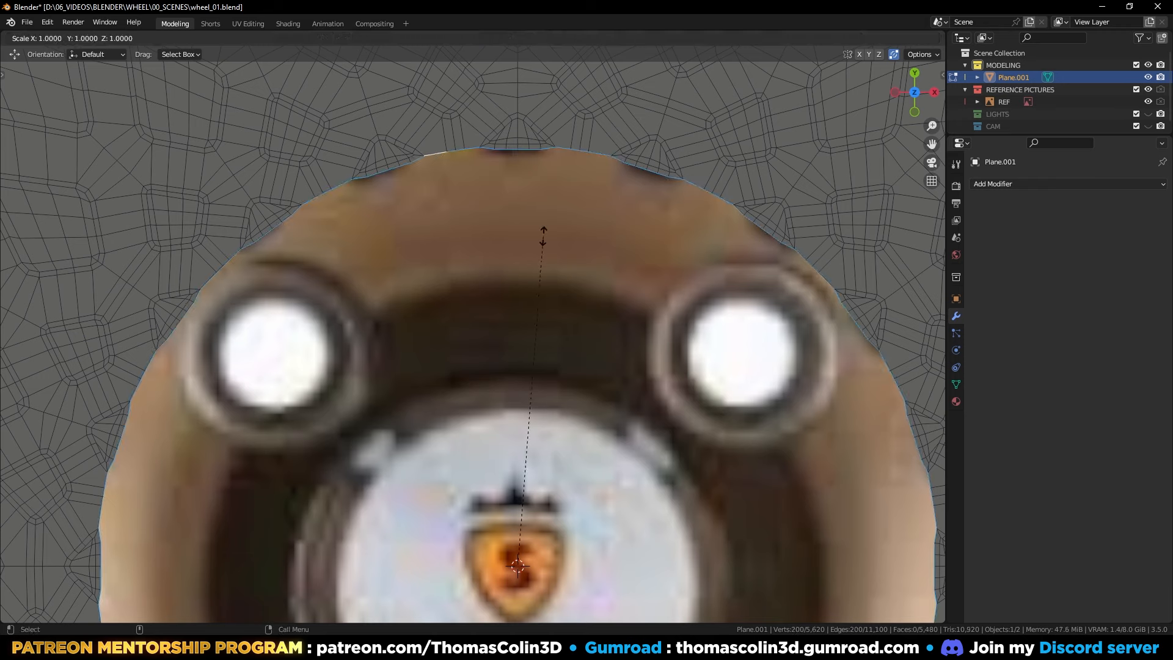
left_click(531, 242)
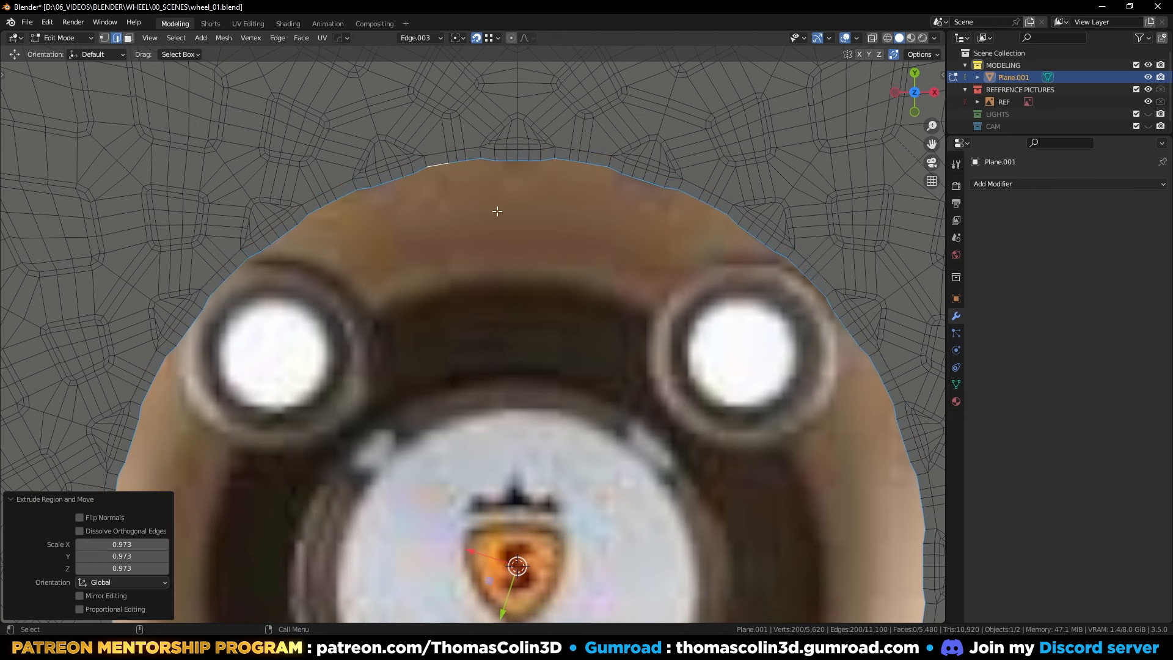
Step: Turn the extruded hub loop into a regular circle and scale it by 0.998
right_click(475, 170)
mouse_move(477, 174)
left_click(536, 186)
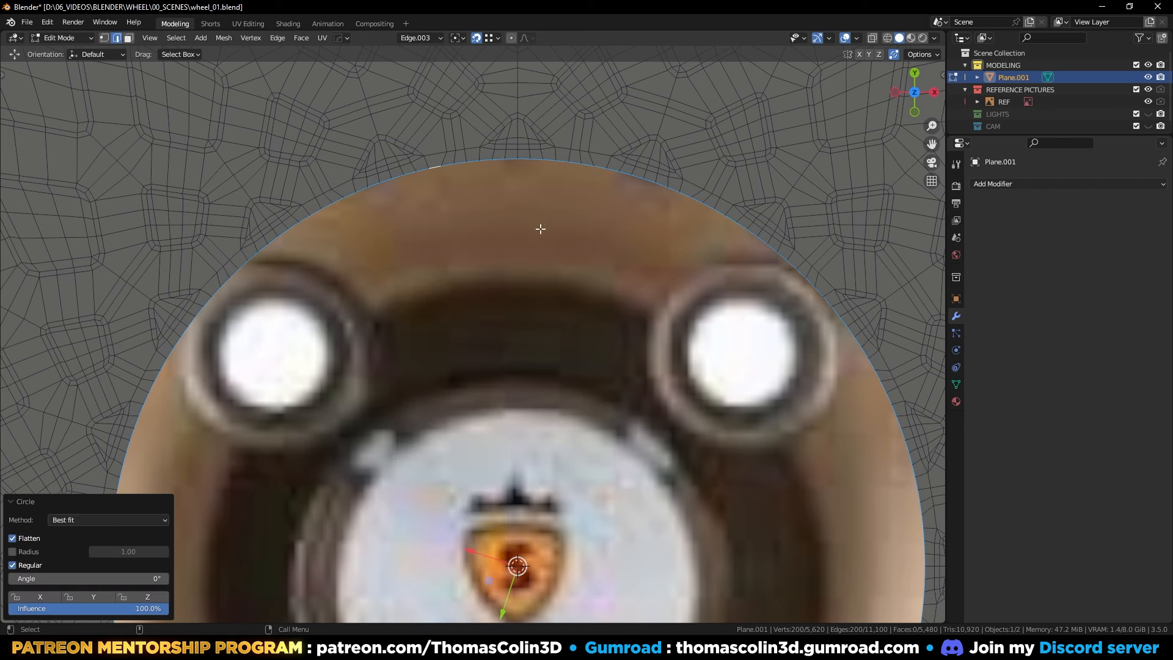
key("s")
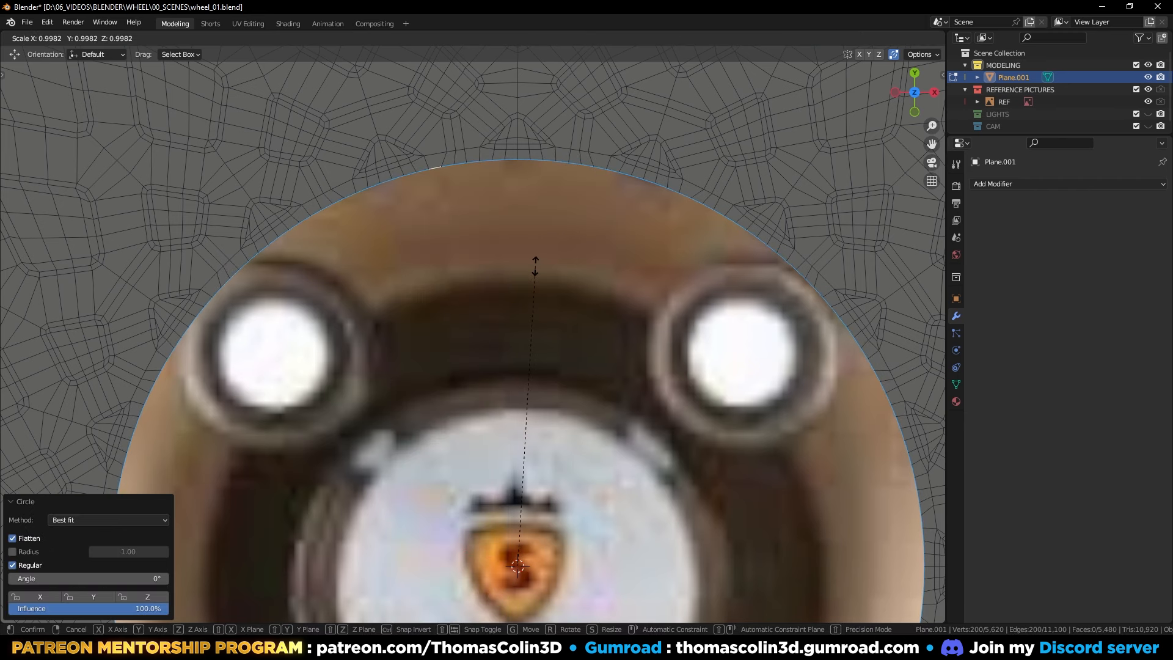
left_click(535, 265)
Step: Extrude the circular hub loop farther inward at a scale of 0.7 and deselect it
scroll(556, 194, "down", 4)
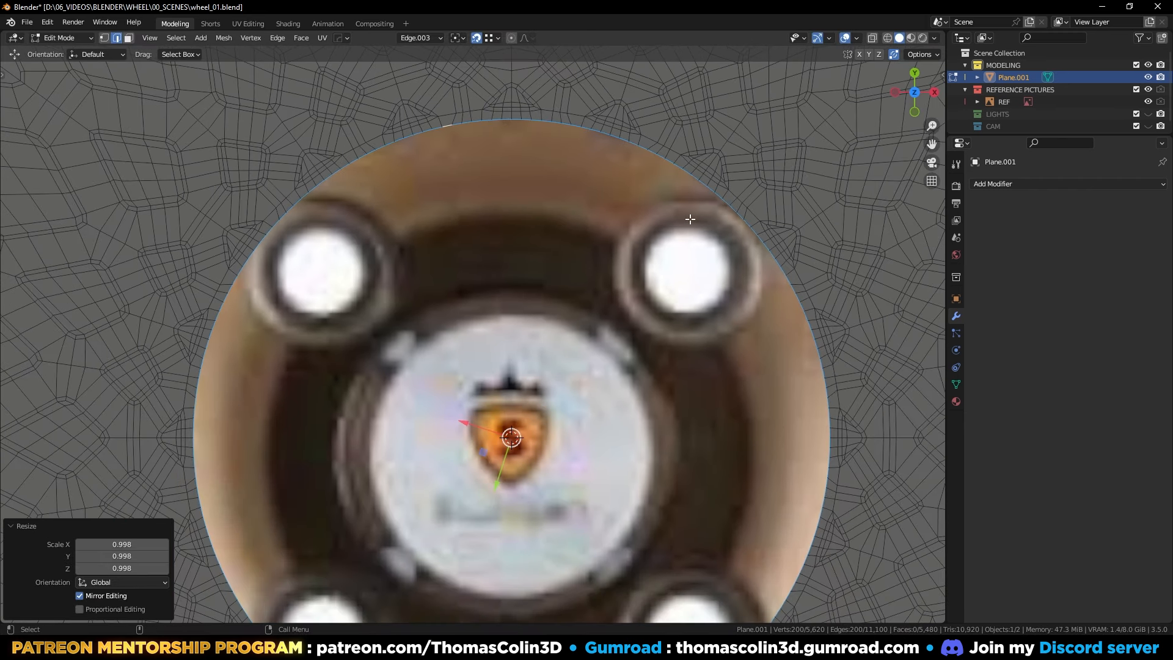
key("s")
left_click(610, 264, "ctrl")
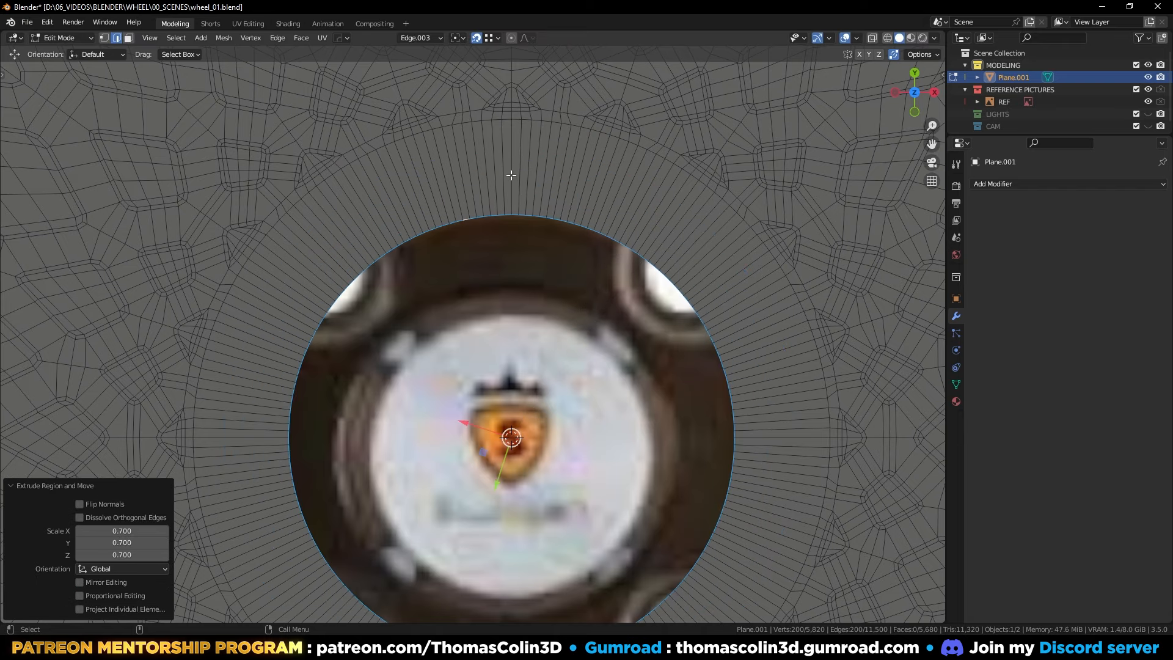
left_click(519, 291)
Step: Select the lattice's outer boundary loop and extrude it outward at a scale of 1.025
scroll(514, 202, "down", 5)
middle_click_drag(505, 189, 497, 391, "shift")
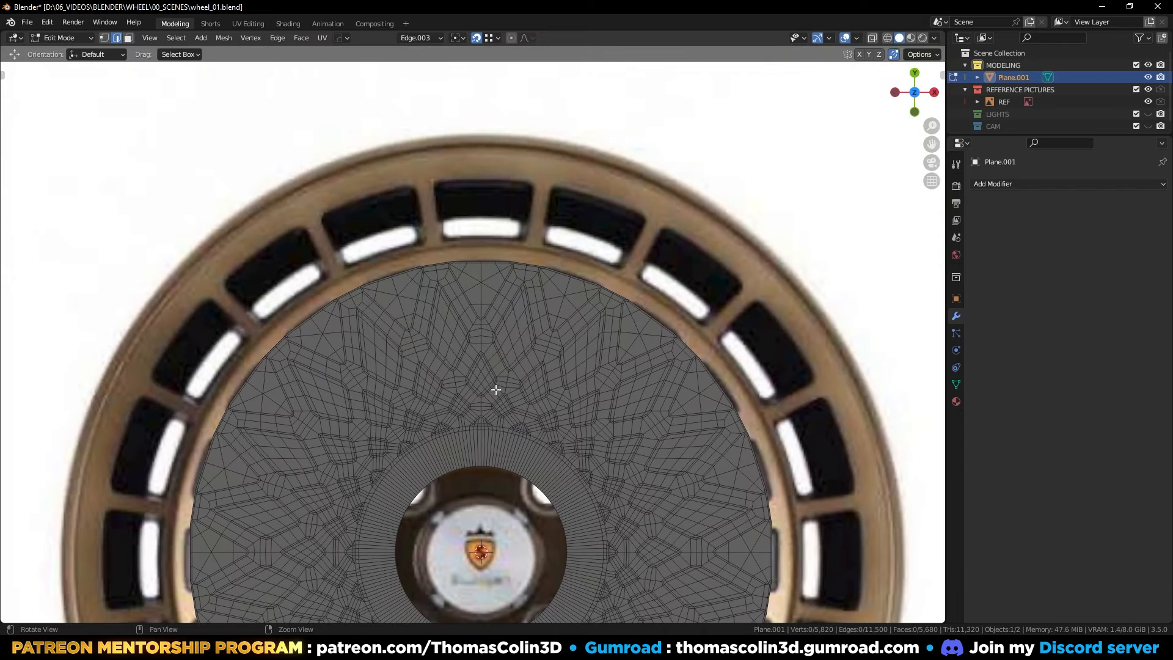
scroll(480, 309, "up", 4)
middle_click_drag(476, 298, 490, 342, "shift")
scroll(449, 281, "up", 3)
left_click(397, 221, "alt")
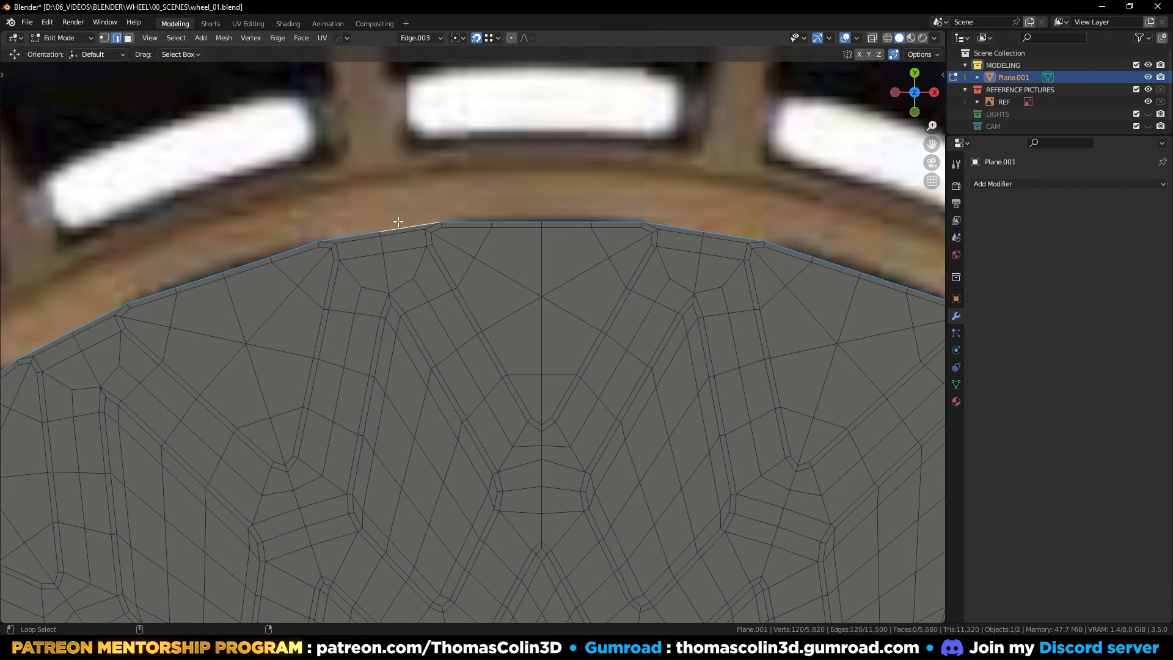
scroll(609, 232, "down", 2)
key("e")
key("s")
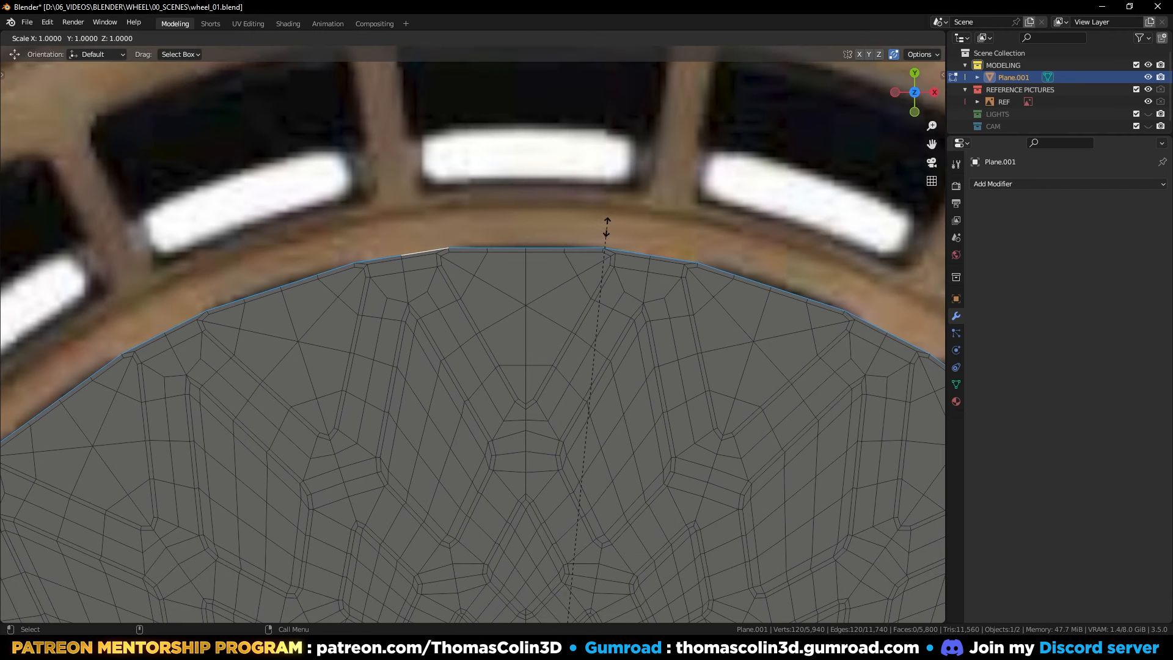
left_click(597, 199)
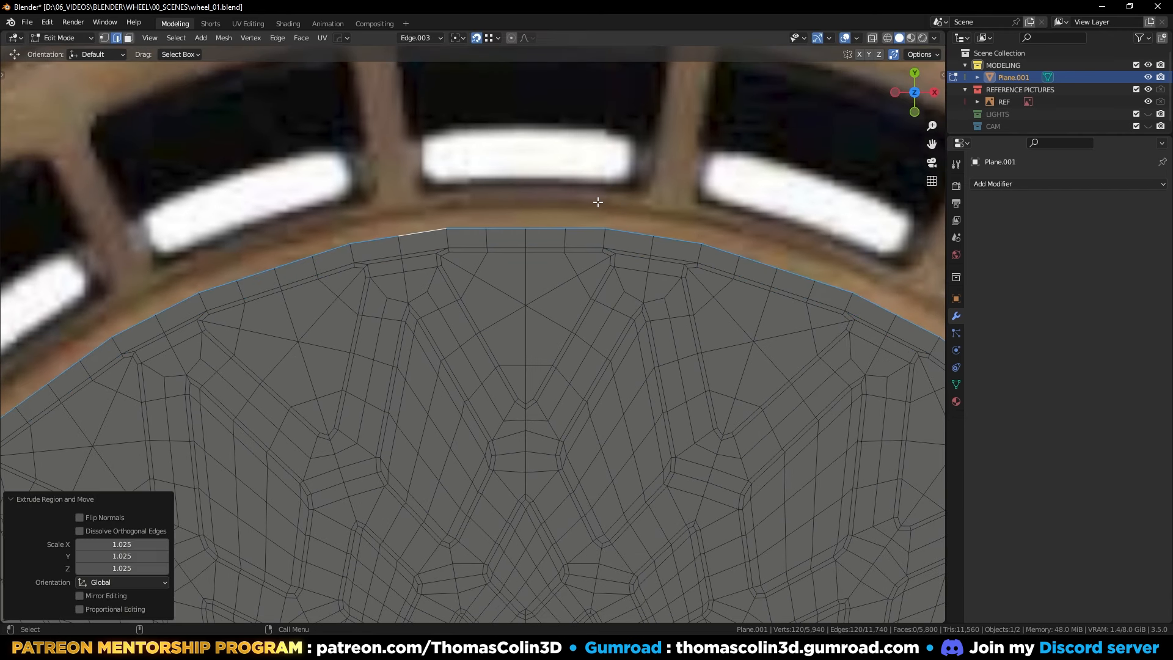
Step: Turn the extruded outer loop into a regular circle and scale it by about 1.028
right_click(590, 175)
mouse_move(591, 175)
left_click(644, 187)
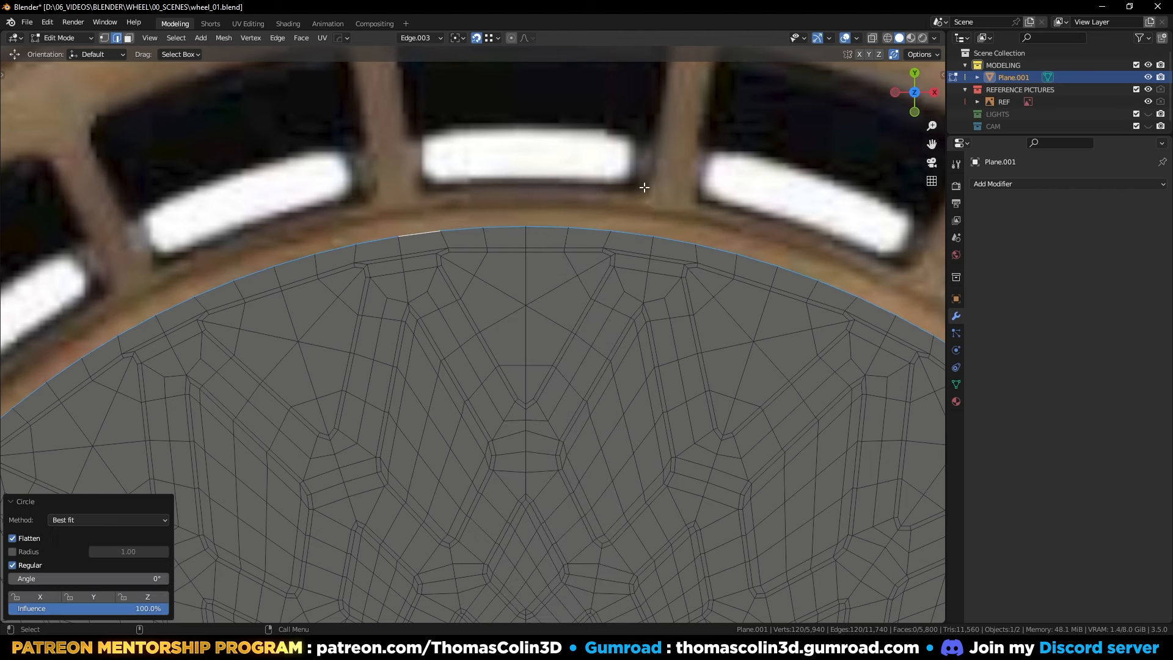
key("s")
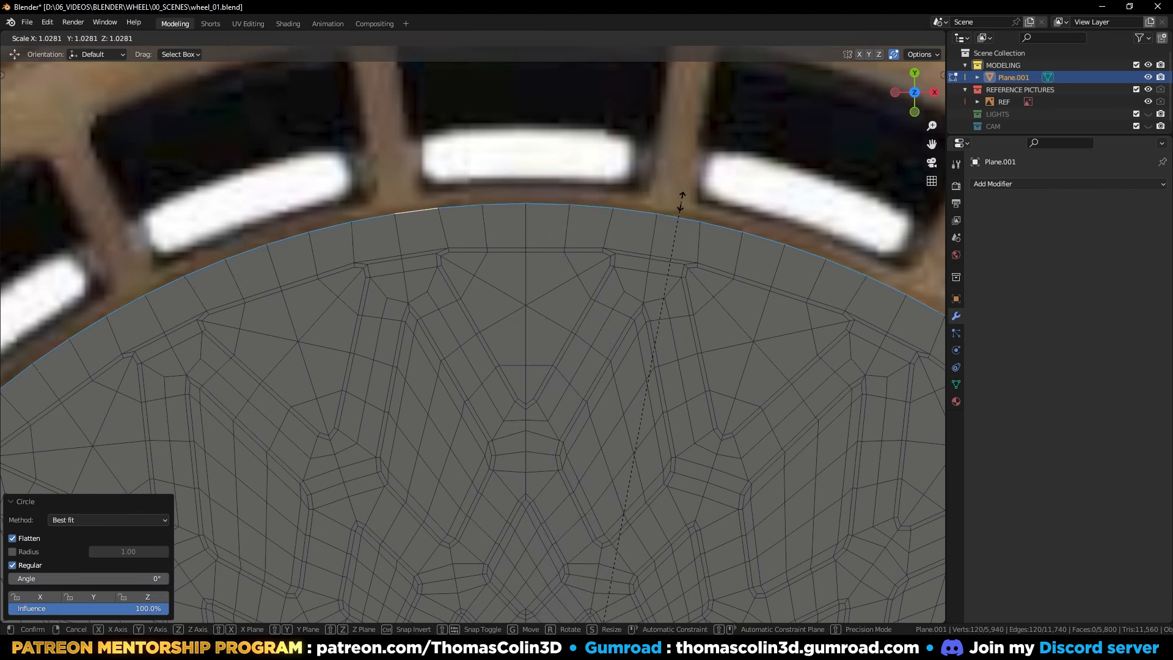
left_click(682, 202)
Step: Extrude the outer circle twice, at scales of 1.025 and 1.191, to span the rim openings up to their upper edges
key("s")
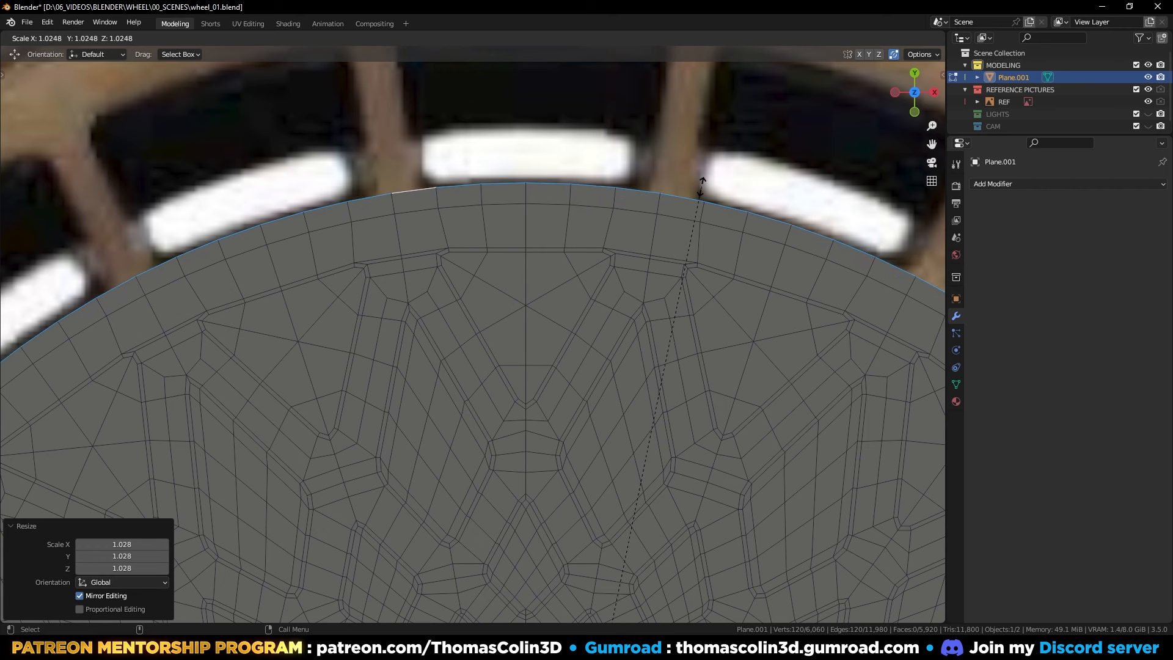
left_click(702, 186)
key("e")
scroll(618, 210, "down", 3)
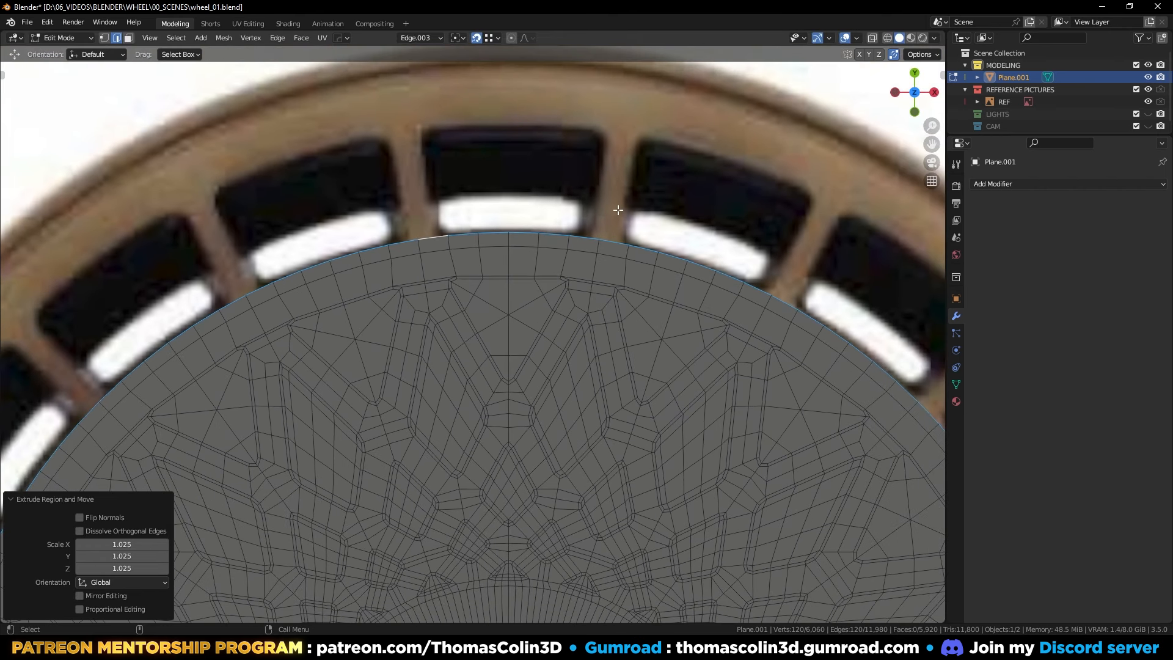
key("s")
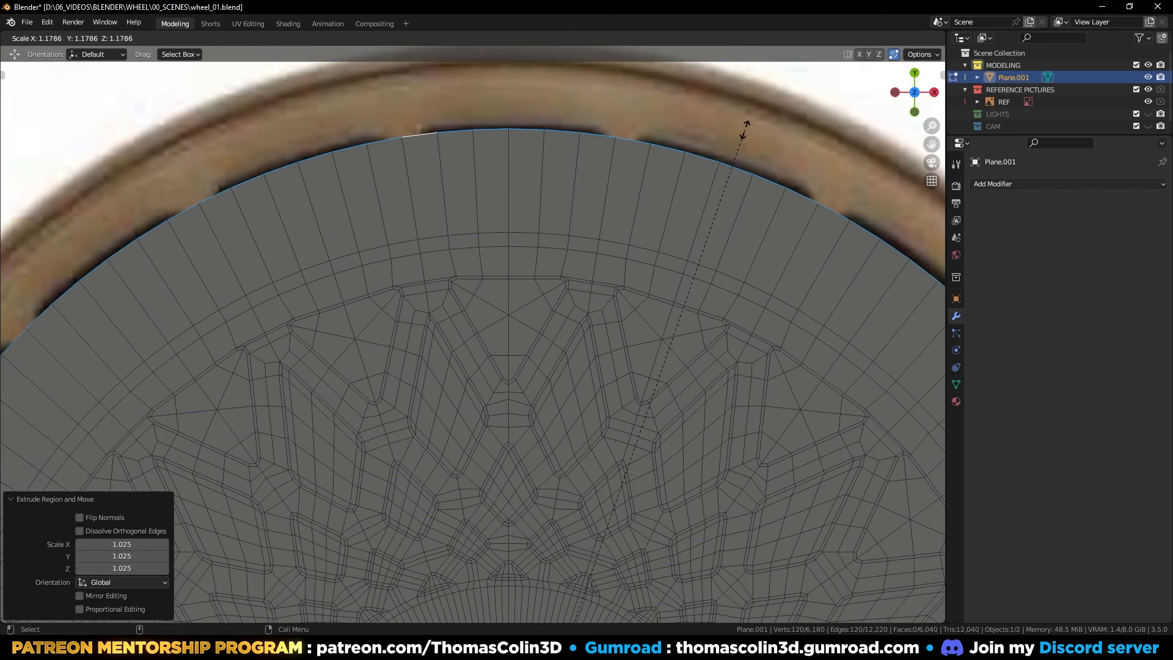
left_click(746, 124)
Step: Extrude the outer circle at a scale of 1.092, extrude it once more to the rim's outer edge in the reference, and deselect it
key("e")
scroll(618, 192, "down", 3)
key("s")
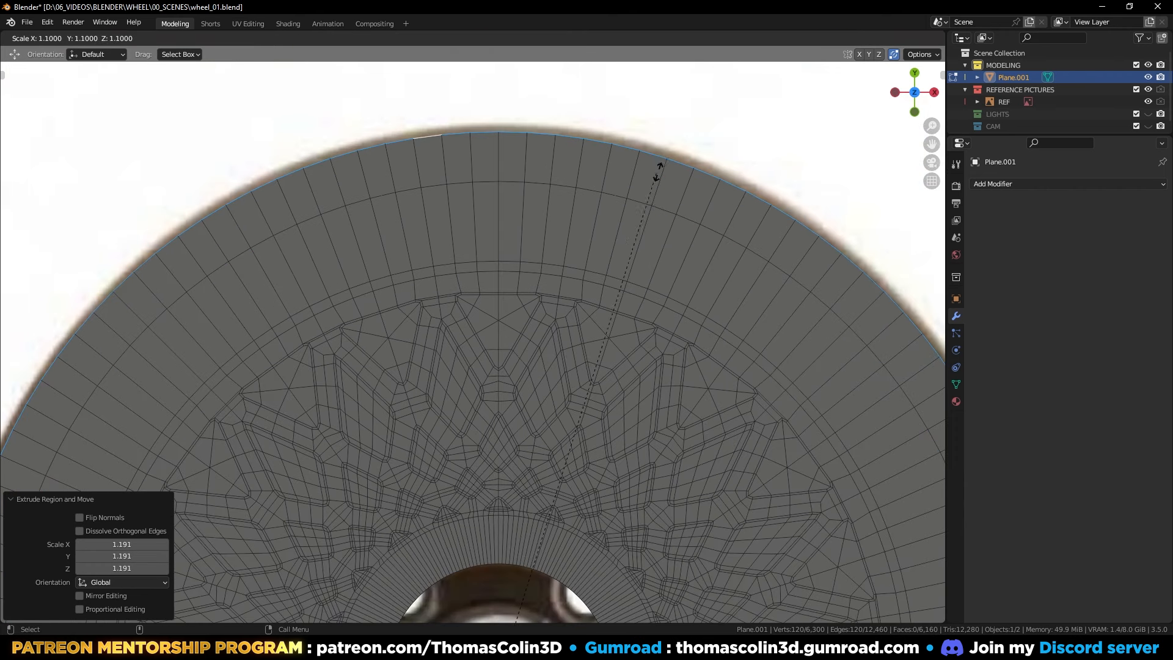
left_click(669, 158)
key("e")
key("s")
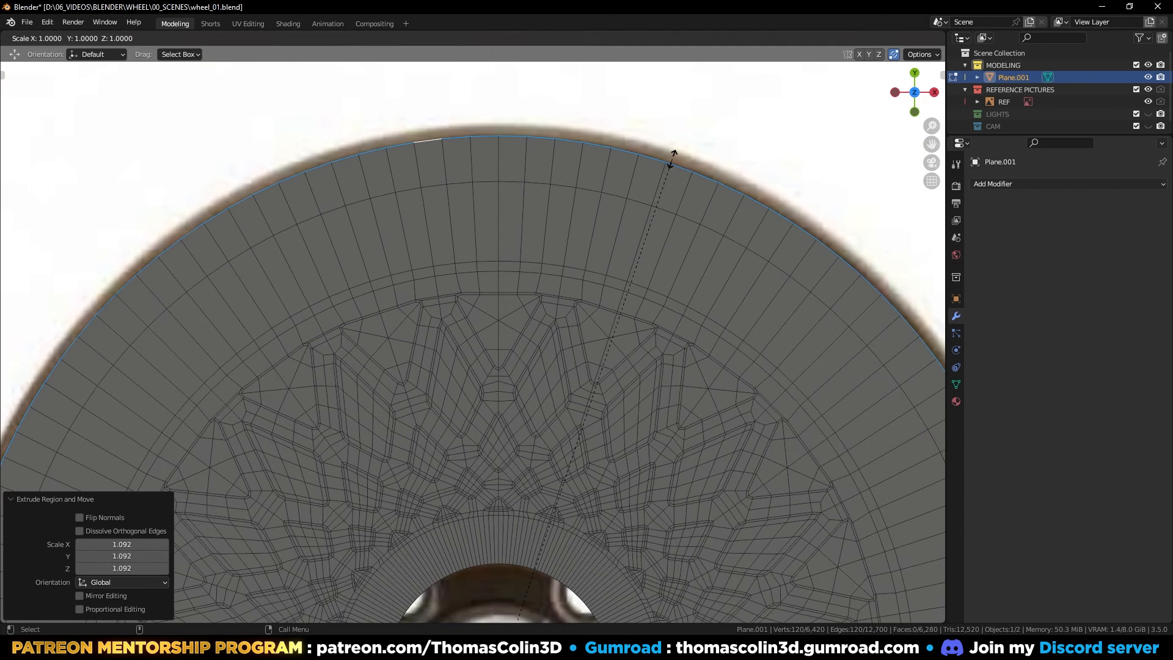
left_click(686, 150)
key("alt+a")
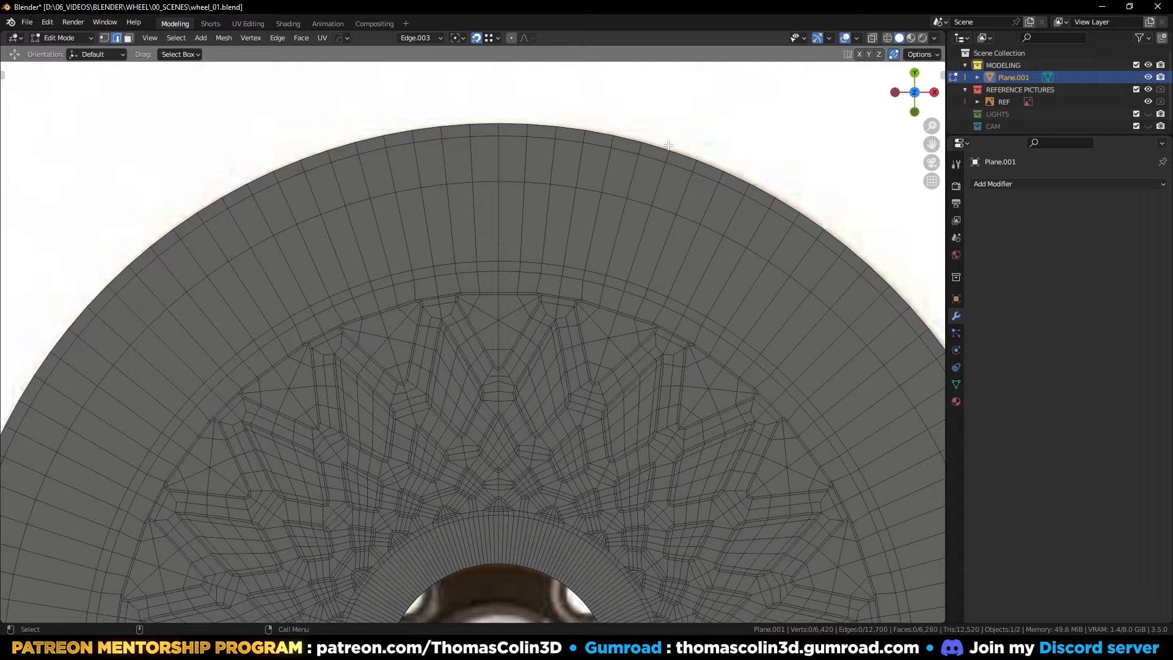
Step: With X-ray on, select the six faces over the top rim opening and inset them by about 0.0153 m
scroll(552, 327, "down", 3)
scroll(553, 327, "up", 12)
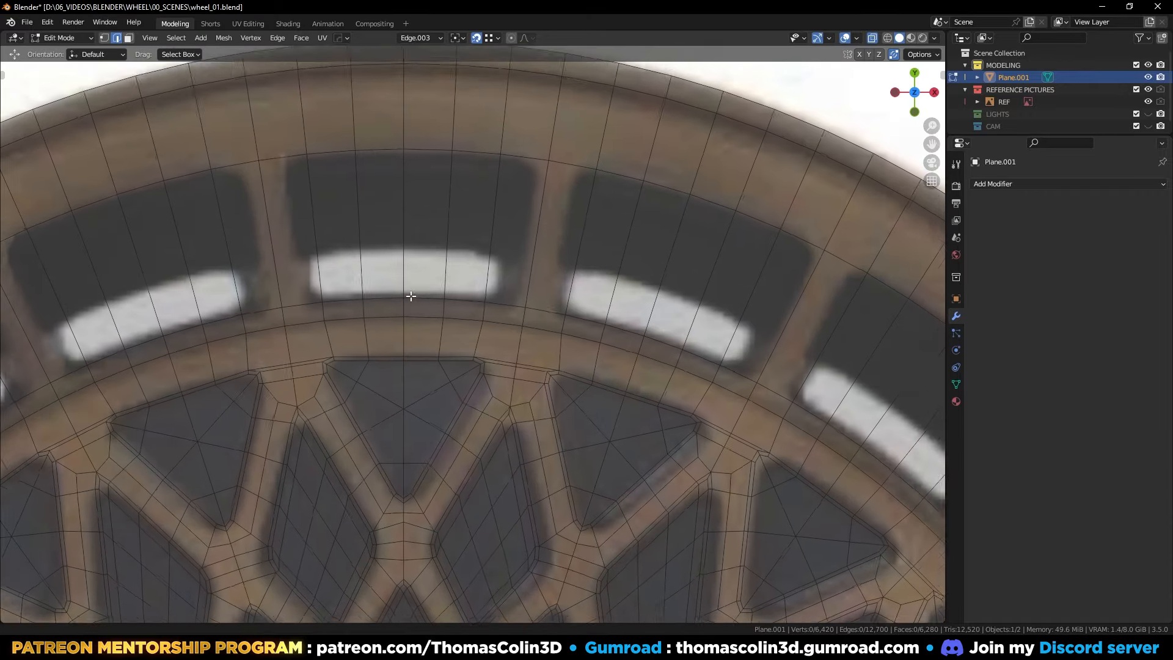
key("3")
left_click_drag(274, 181, 522, 256)
middle_click_drag(330, 187, 377, 244, "shift")
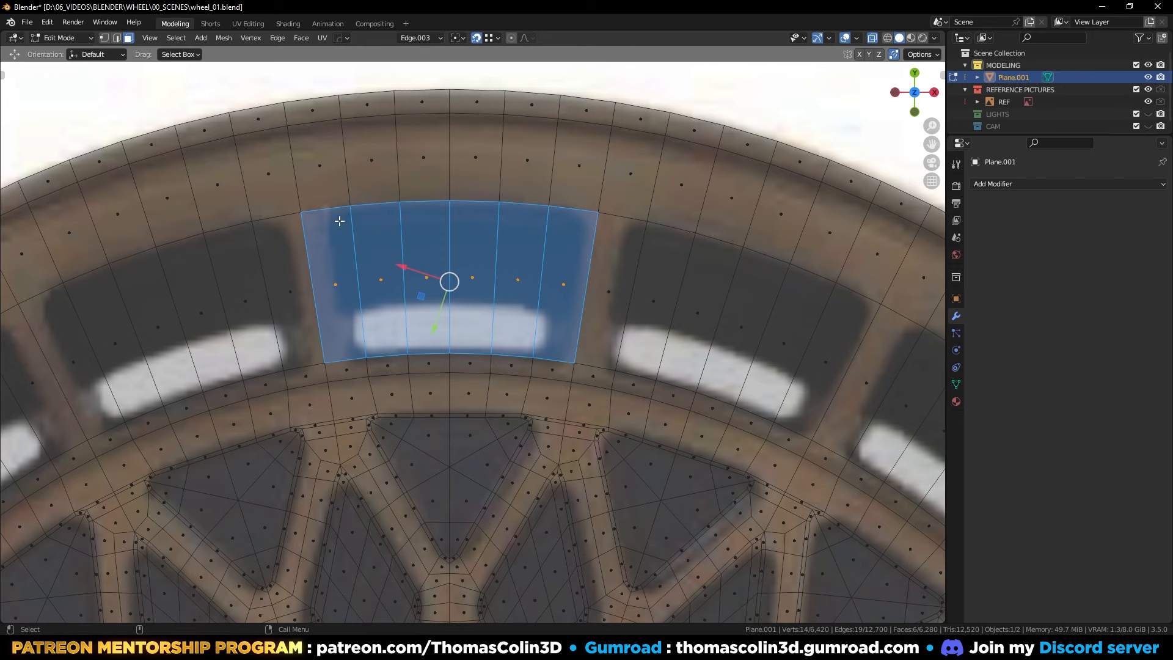
key("i")
left_click(500, 237)
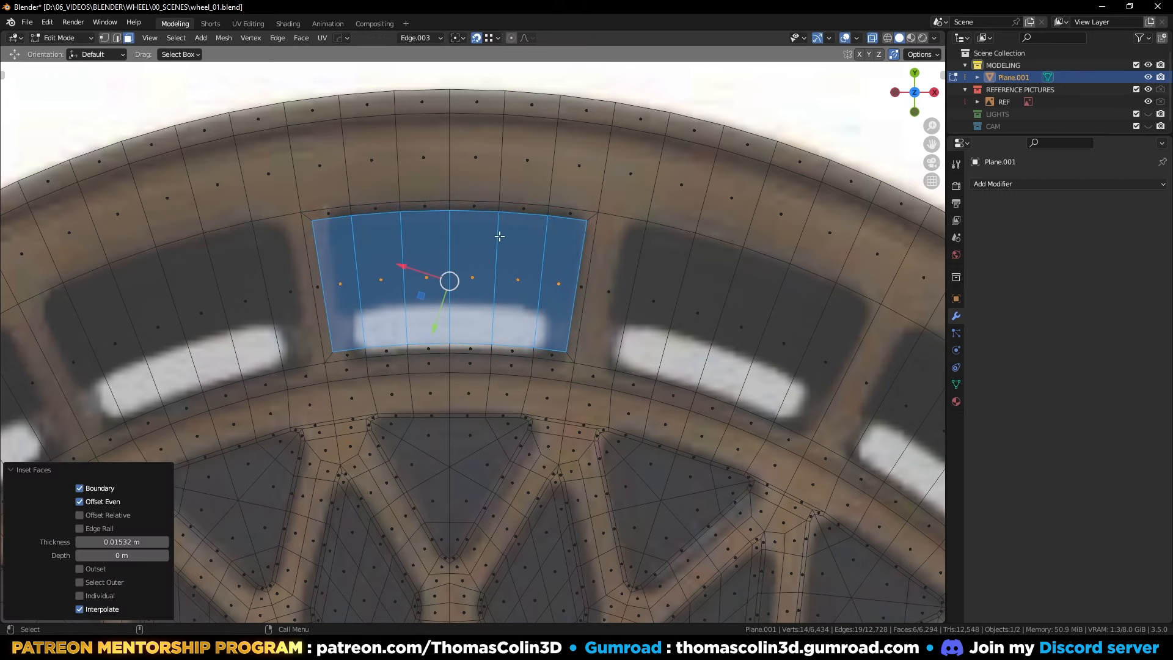
Step: Delete all the custom edge transform orientations and switch the transform orientation to Global
left_click(420, 38)
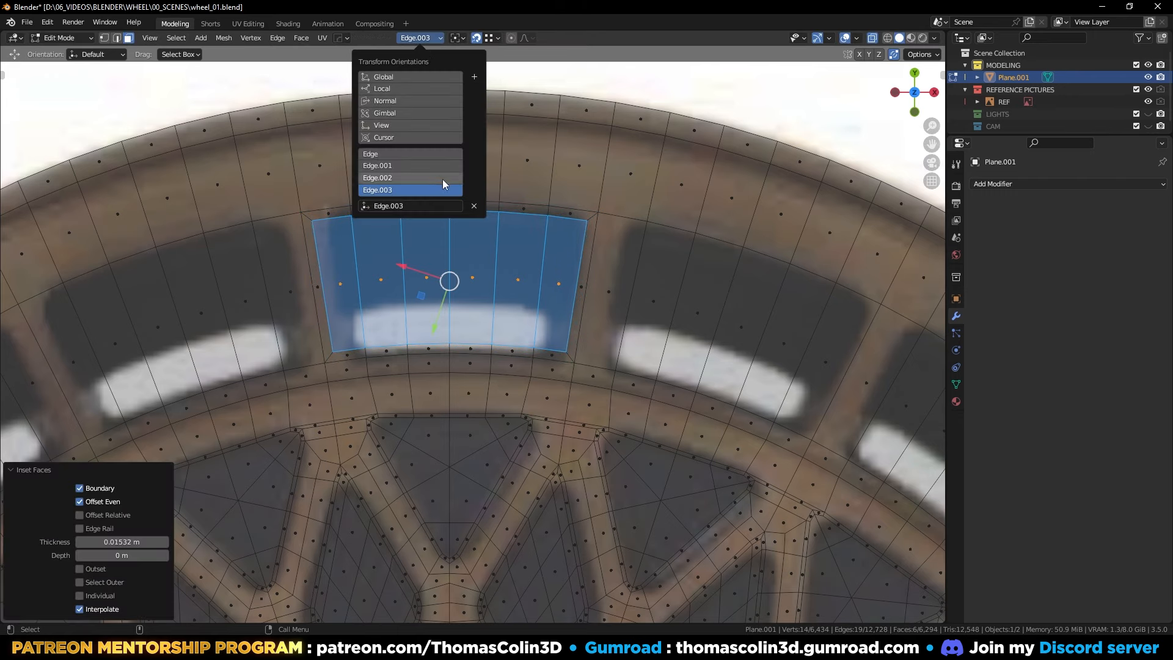
left_click(475, 205)
left_click(474, 194)
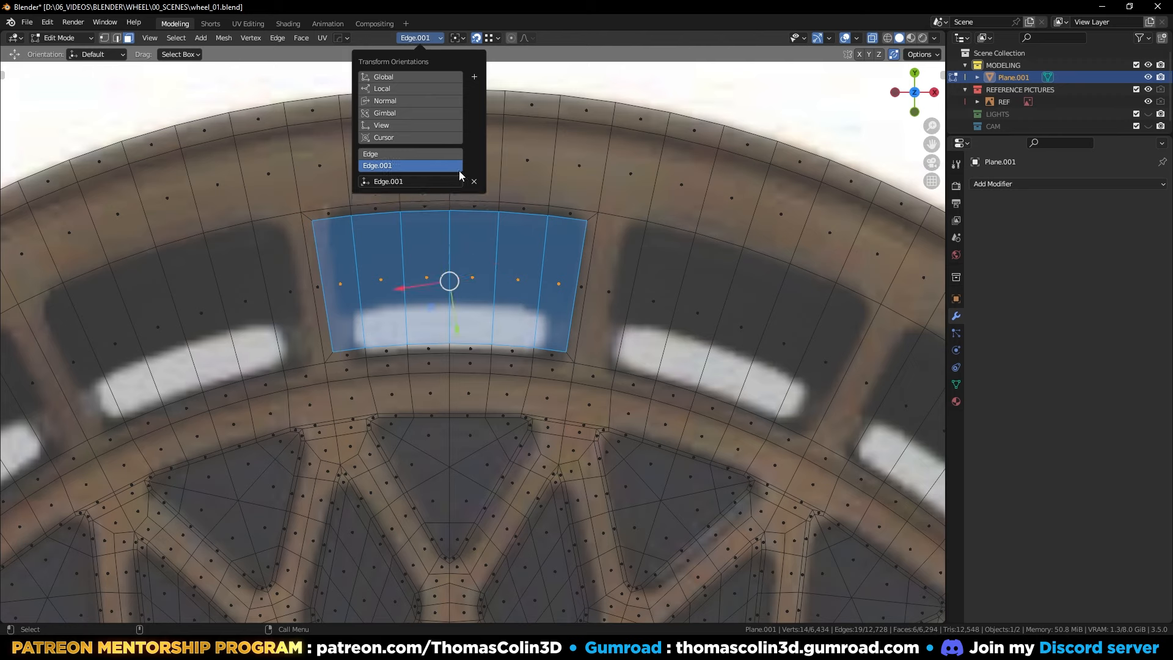
left_click(475, 182)
left_click(475, 170)
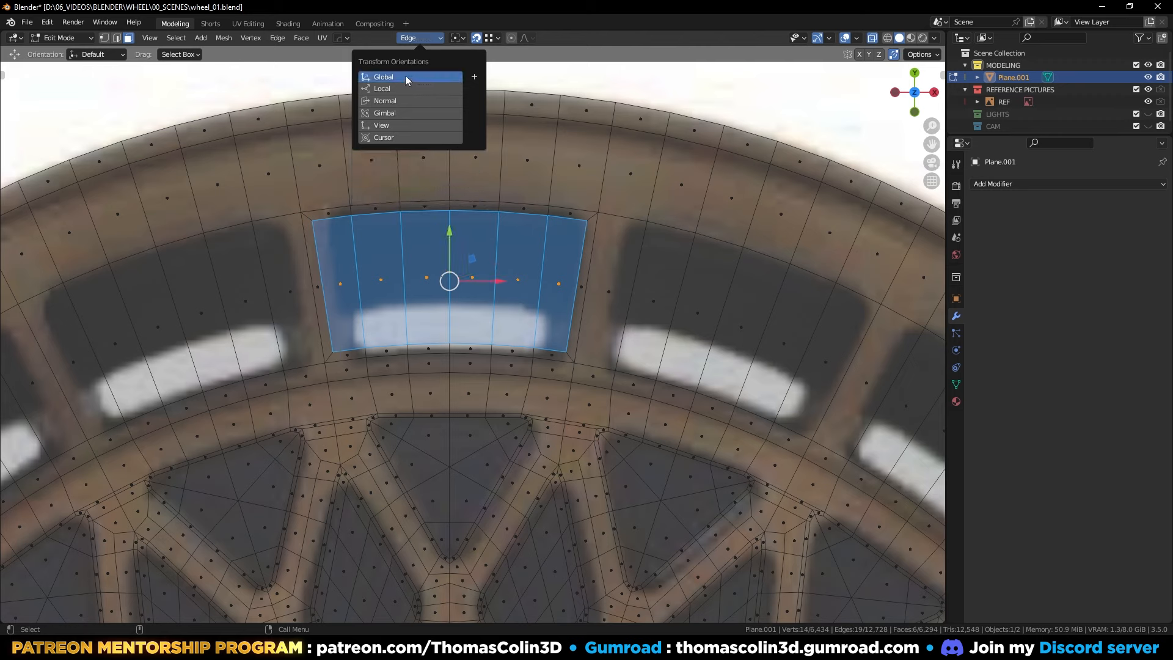
Step: Scale the six inset faces over the top rim opening along global X by about 0.885
key("s")
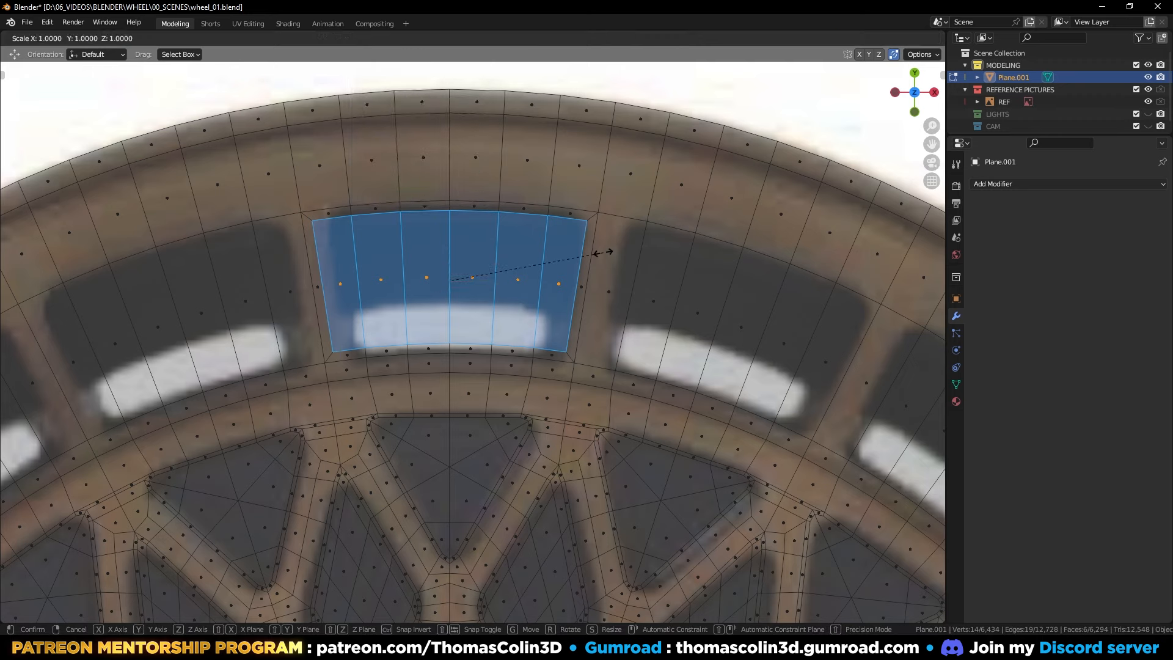
key("x")
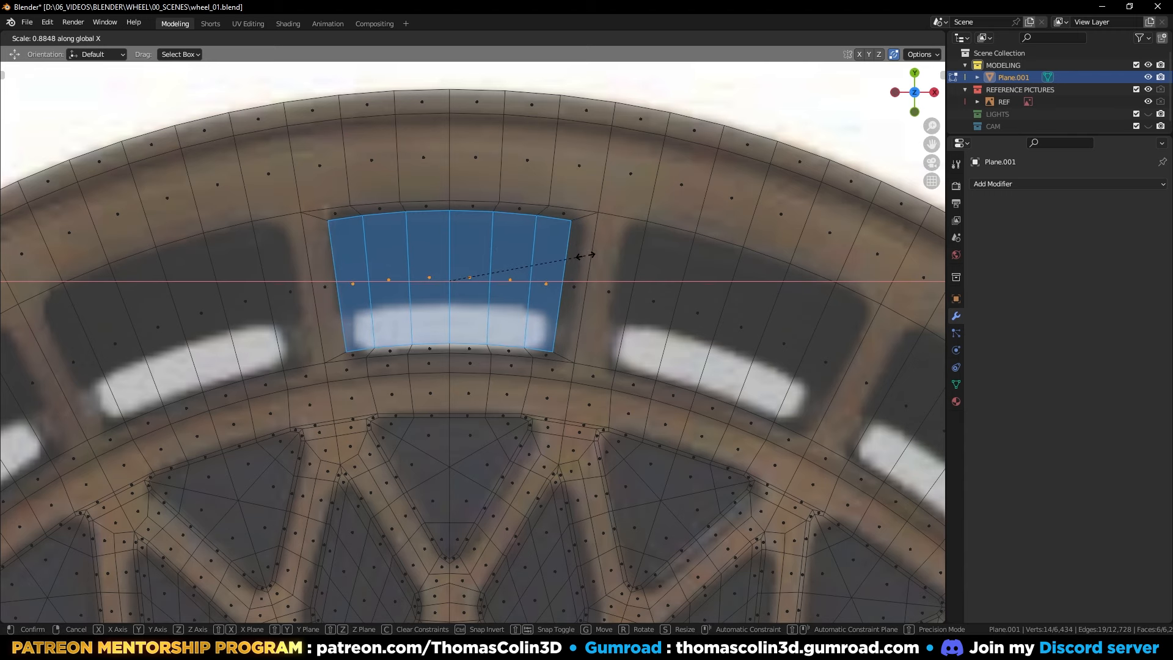
left_click(585, 256)
Step: Turn X-ray off and extrude the inset faces about 0.018 m downward along global Z to sink the rim pocket
middle_click_drag(585, 255, 421, 279)
key("alt+z")
key("e")
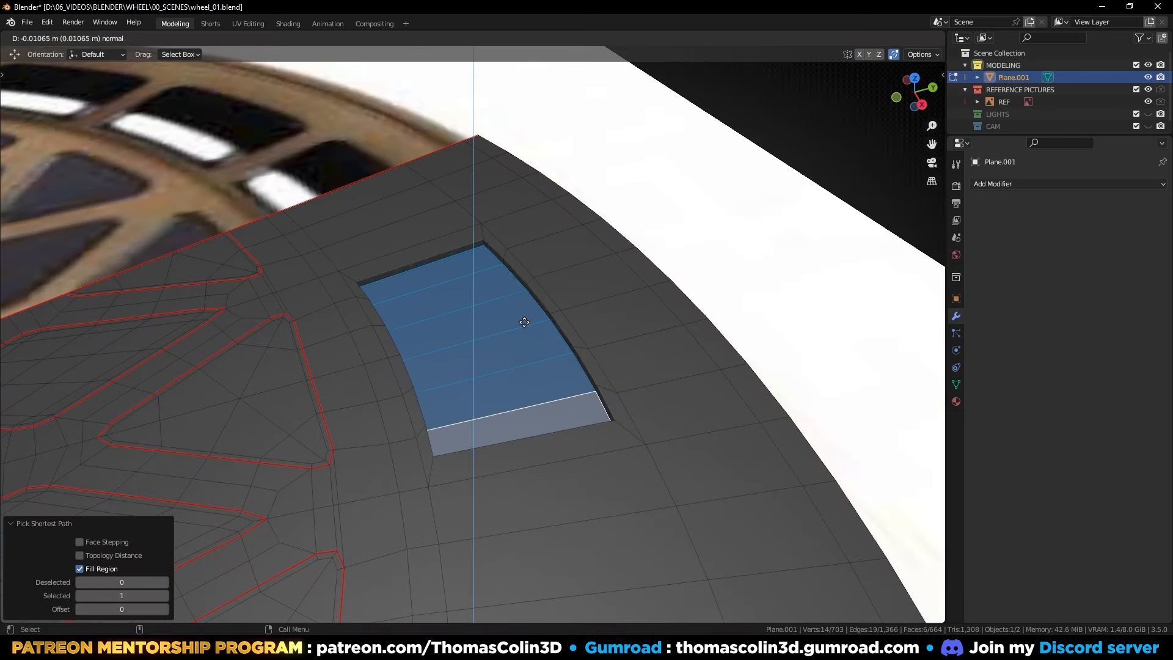
key("z")
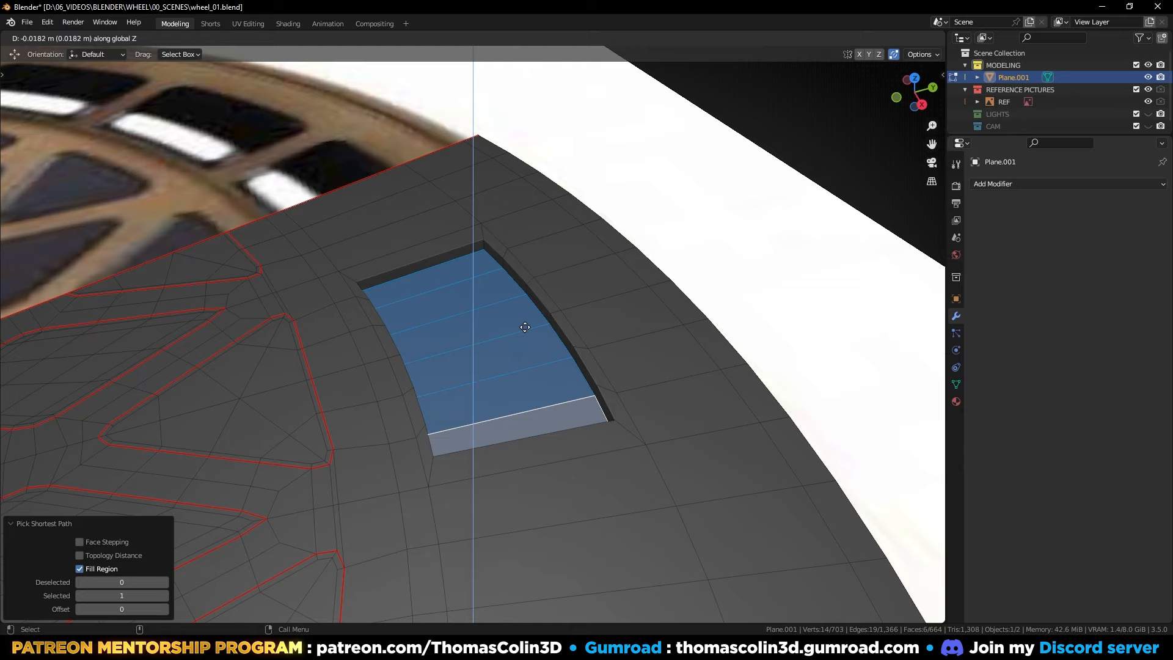
left_click(526, 330)
Step: Isolate the wheel mesh and select the edge loop around the pocket's opening in edge mode
key("Tab")
key("shift+h")
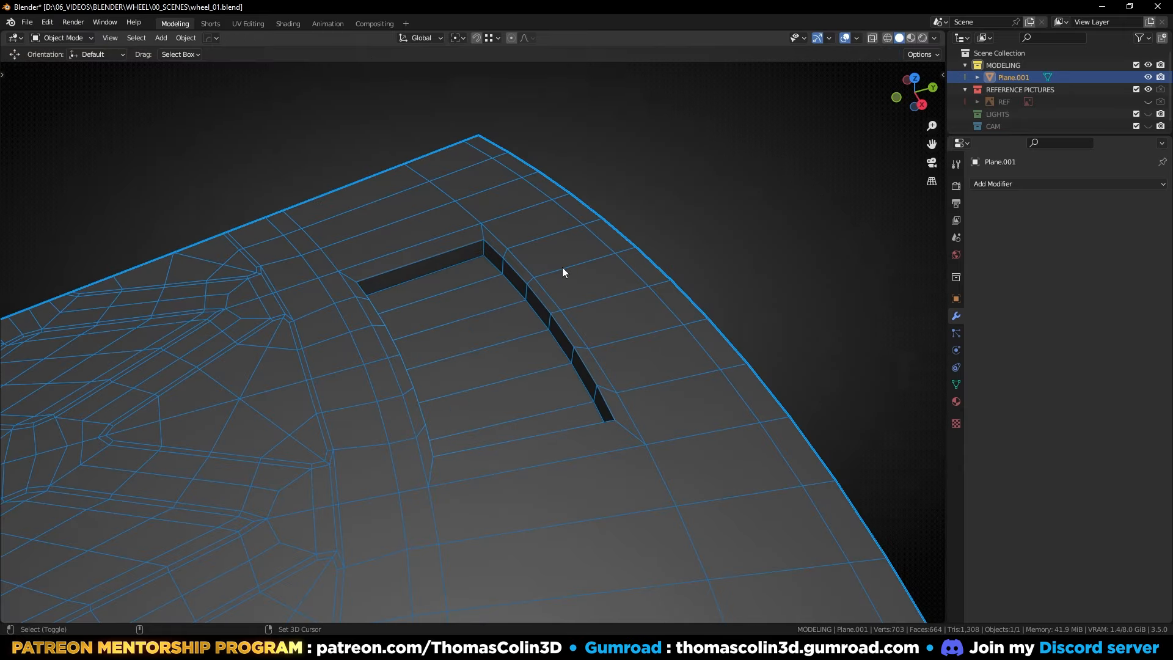
middle_click_drag(404, 245, 650, 265)
key("Tab")
key("2")
left_click(361, 255)
left_click(369, 262, "alt")
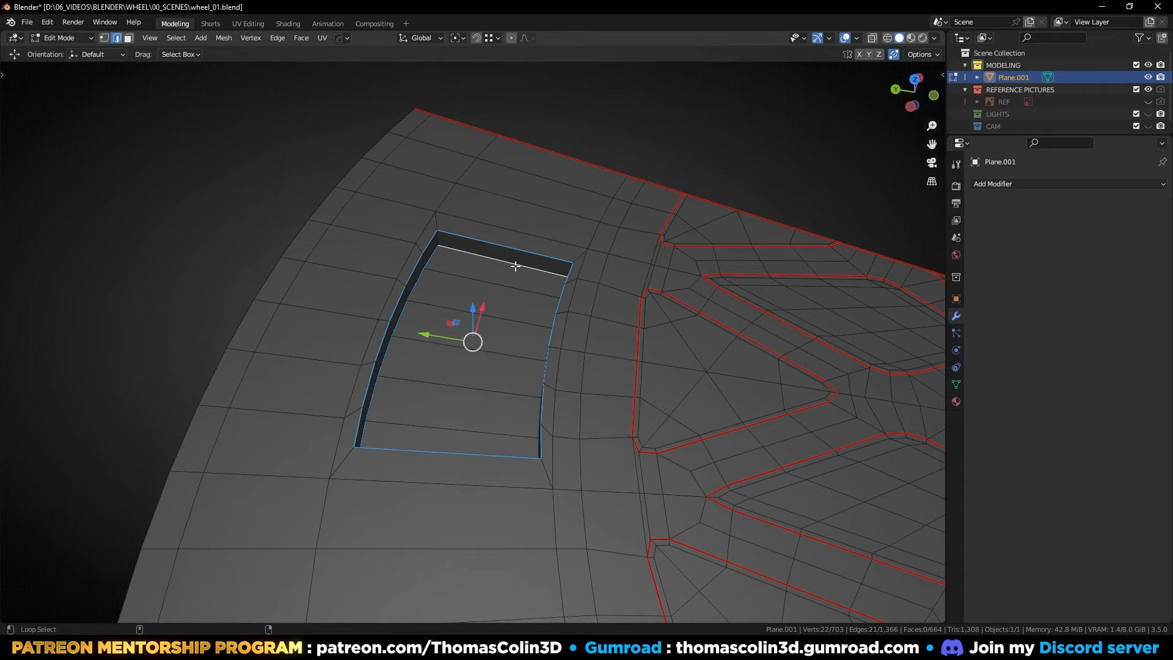
Step: Add the edge loop around the pocket's floor and its vertical corner edges to the selection
middle_click_drag(379, 269, 517, 302)
left_click(461, 314, "alt+shift")
left_click(474, 279, "alt+shift")
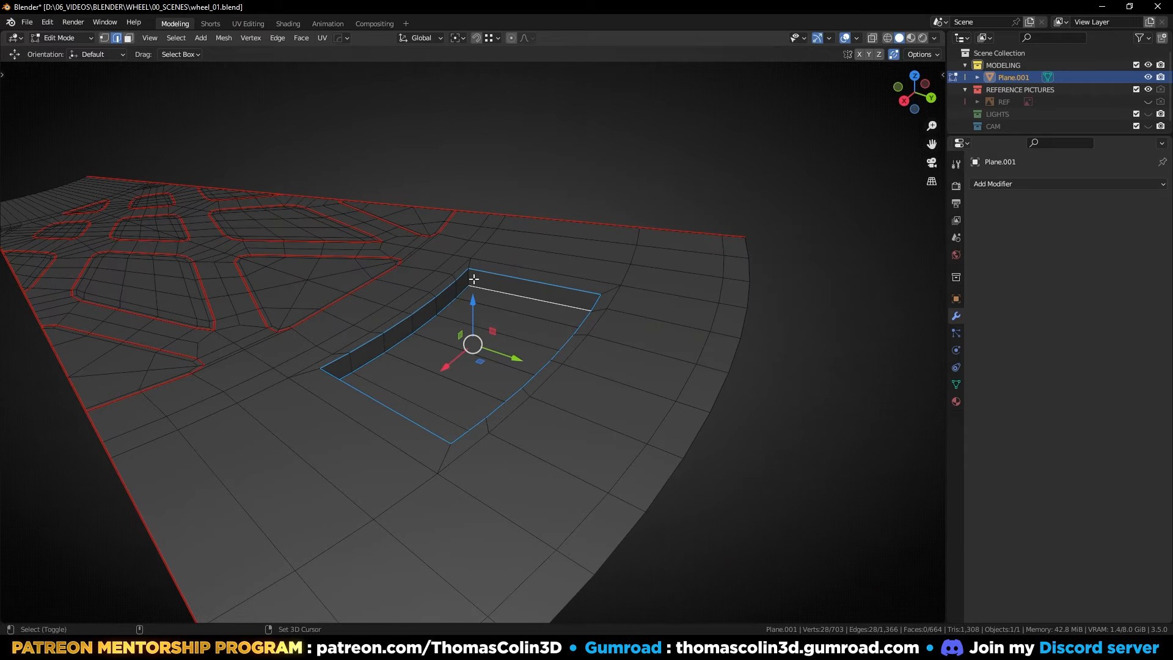
left_click_drag(464, 311, 571, 306, "alt")
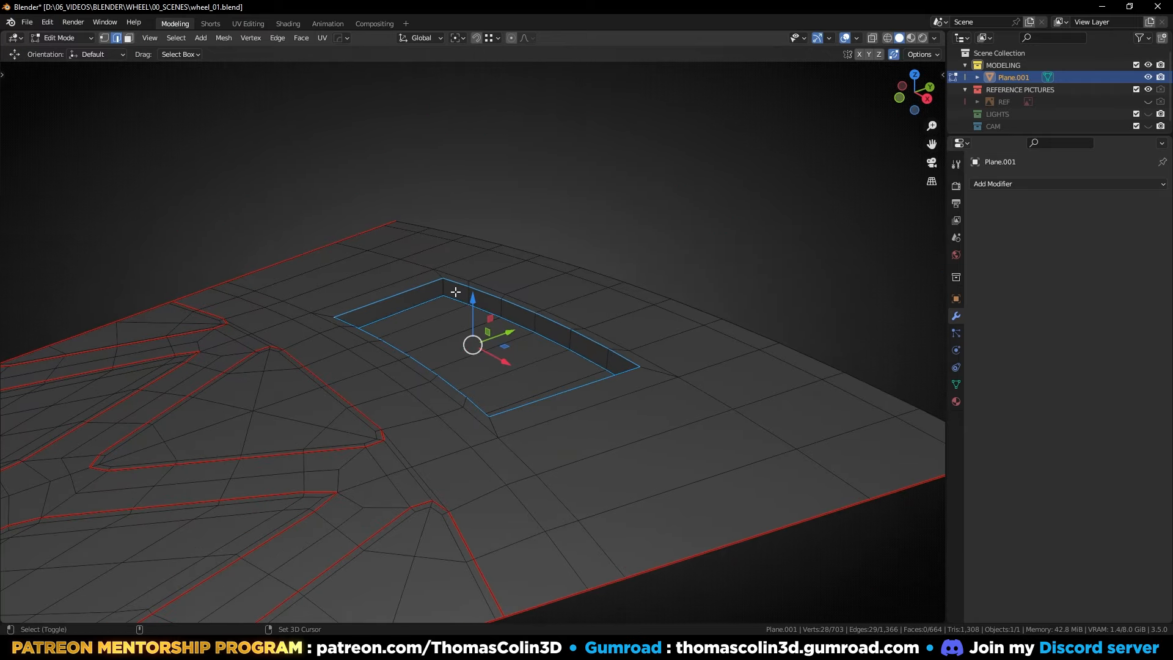
left_click(445, 289, "shift")
left_click_drag(416, 306, 566, 306, "alt")
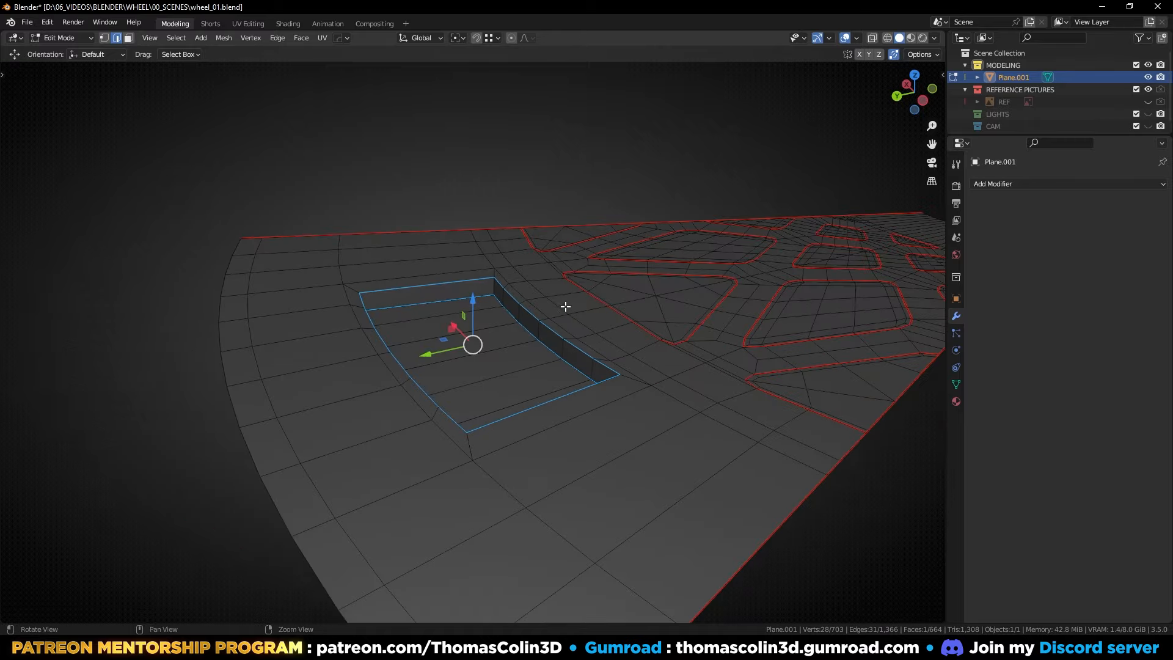
left_click(492, 286, "shift")
left_click_drag(493, 285, 424, 352, "alt")
Step: Bevel the selected pocket edges by 0.005 m with 2 segments, shape 1.000, Arc outer miter and Loop Slide off
key("ctrl+b")
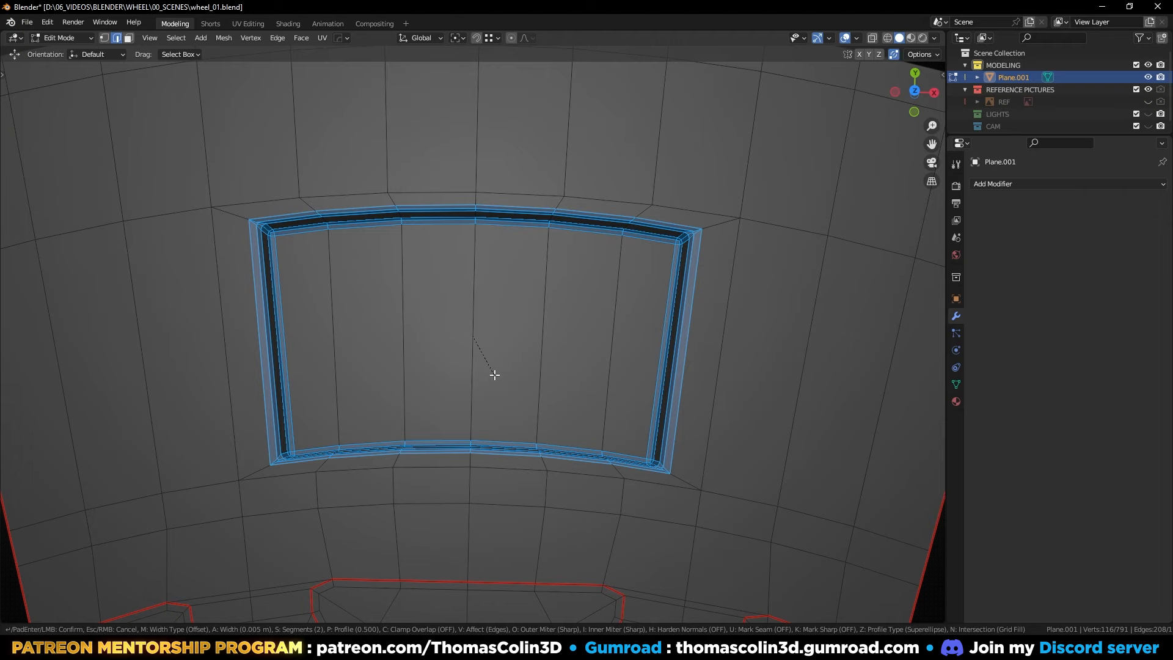
left_click(621, 371)
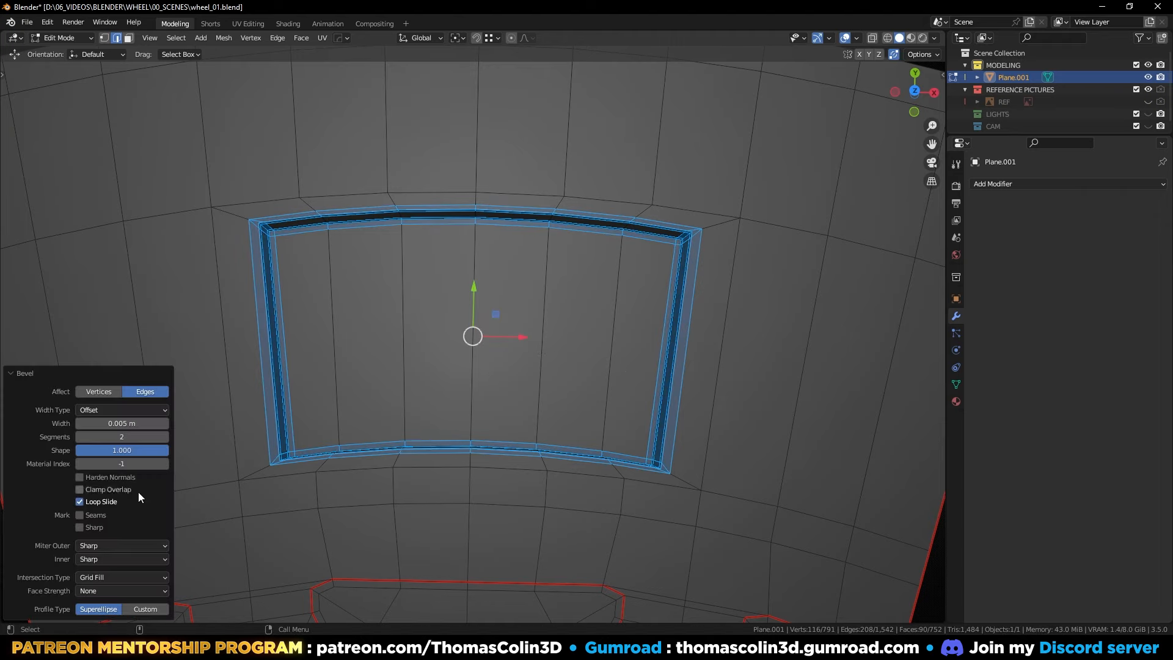
left_click(80, 546)
left_click(90, 584)
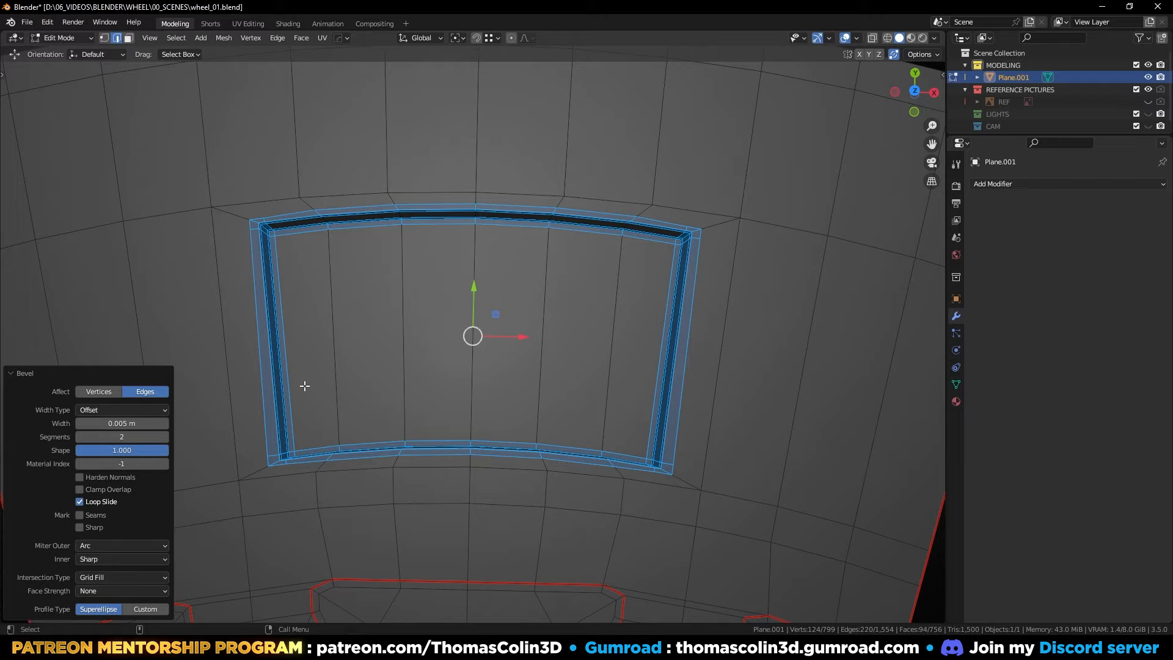
middle_click_drag(299, 342, 482, 409)
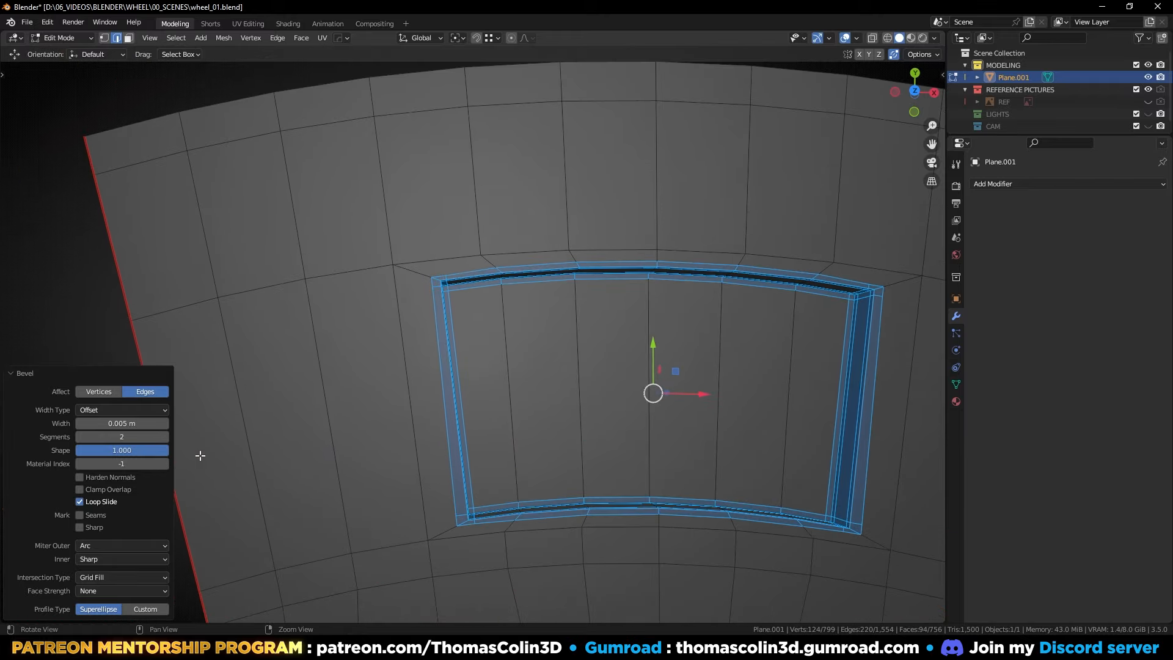
left_click(79, 502)
scroll(413, 293, "up", 5)
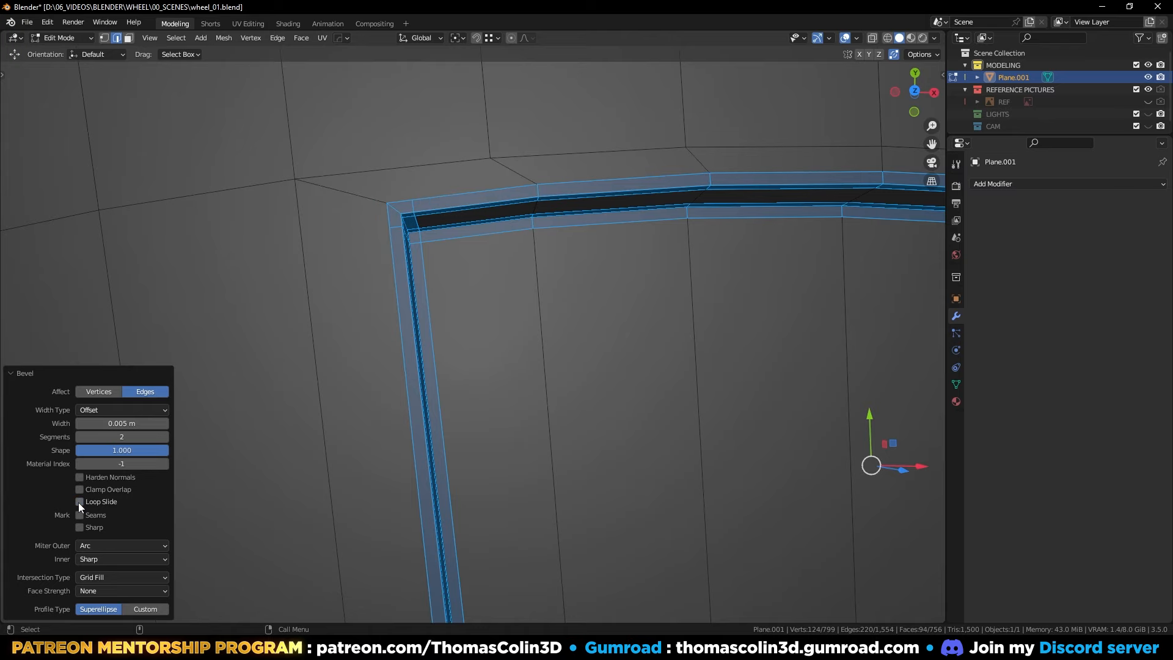
scroll(422, 250, "down", 8)
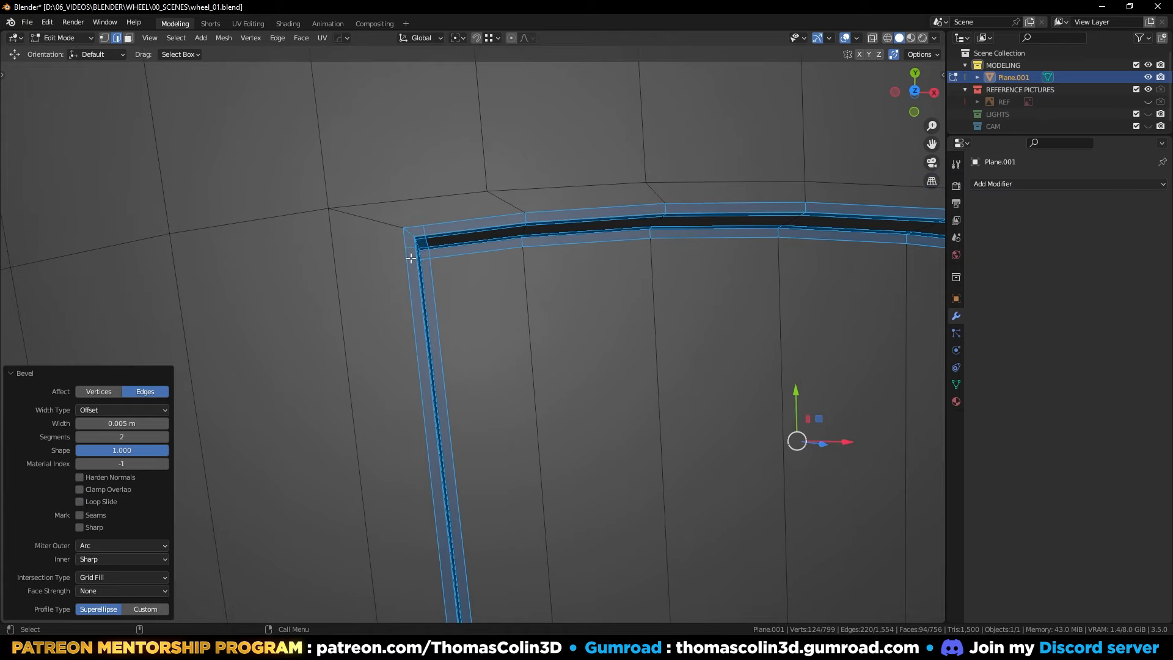
Step: Add one centred loop cut across the faces on each side of the rim pocket
left_click(314, 333)
key("ctrl+r")
left_click(316, 333)
right_click(315, 332)
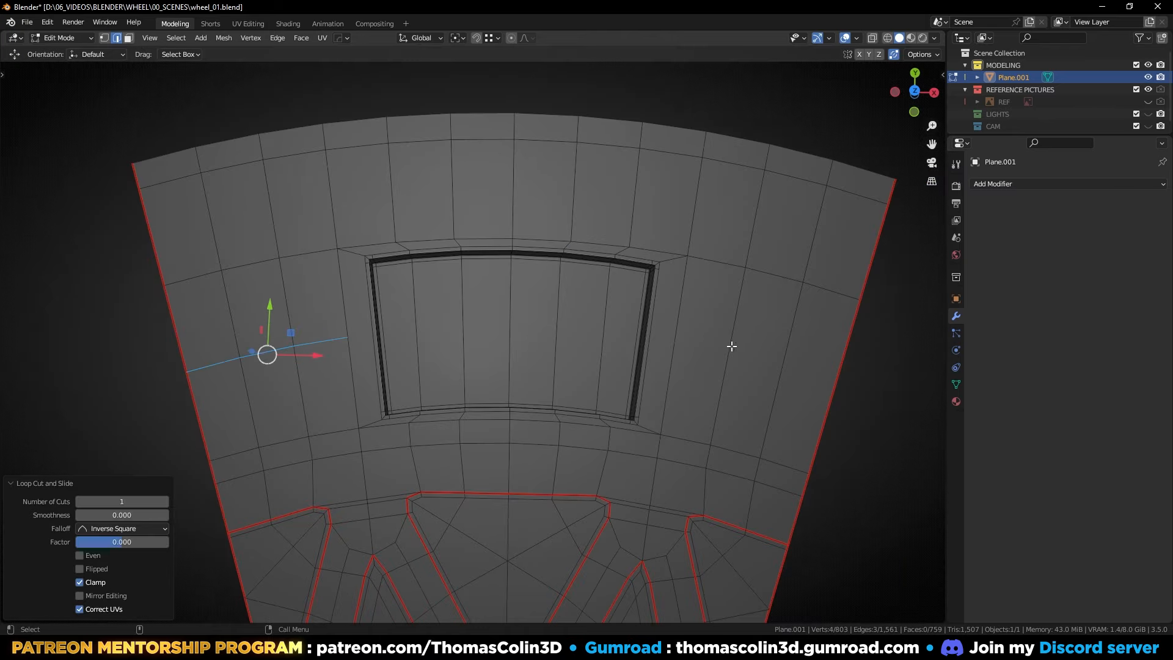
key("ctrl+r")
left_click(712, 350)
right_click(712, 349)
Step: Bevel both side cuts together by about 0.0947 m with 2 segments
left_click(310, 339, "shift")
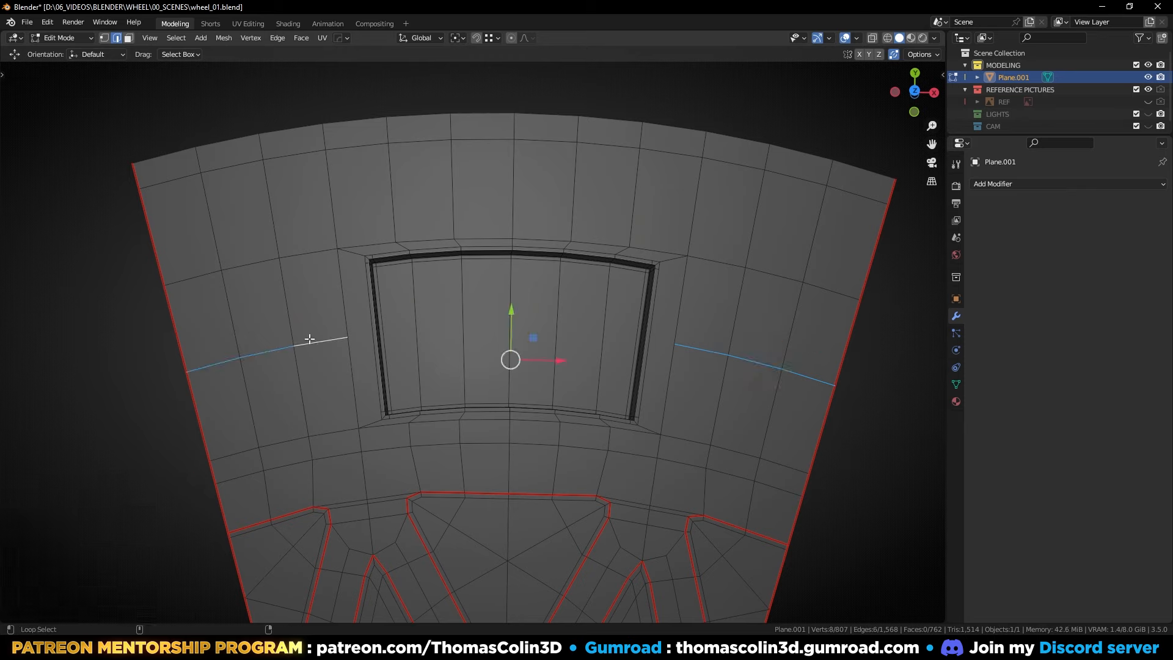
key("ctrl+b")
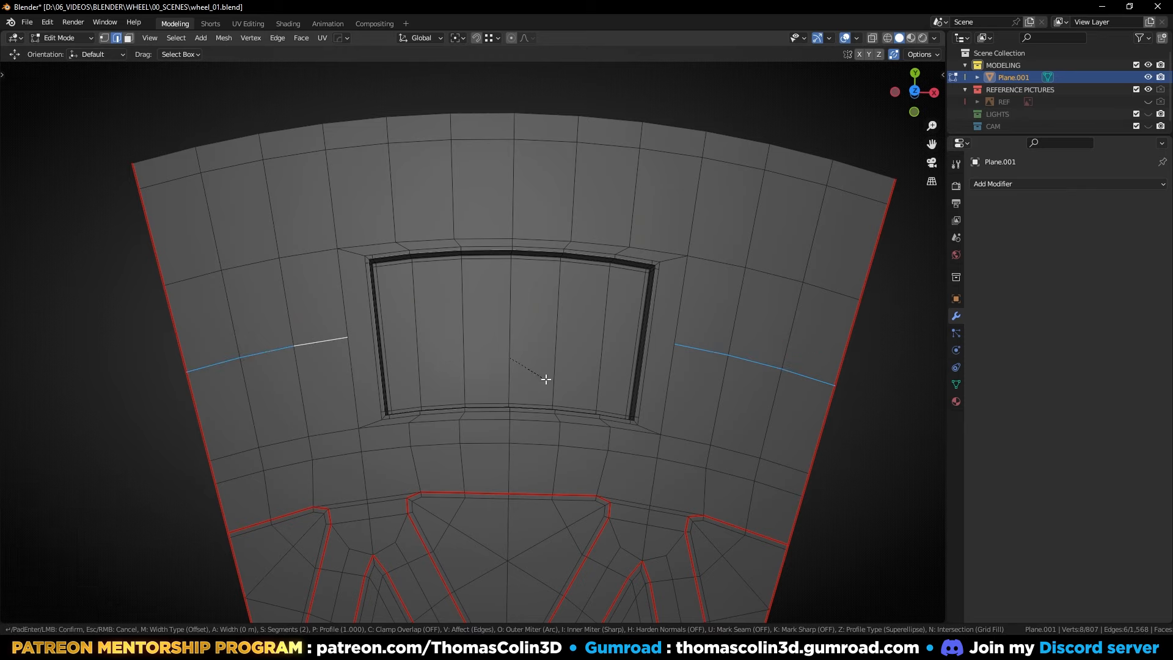
left_click(661, 418)
Step: Connect the inner ends of the left side's upper and lower cuts to the pocket's adjacent corner vertices
middle_click_drag(390, 306, 485, 369, "shift")
scroll(482, 327, "up", 4)
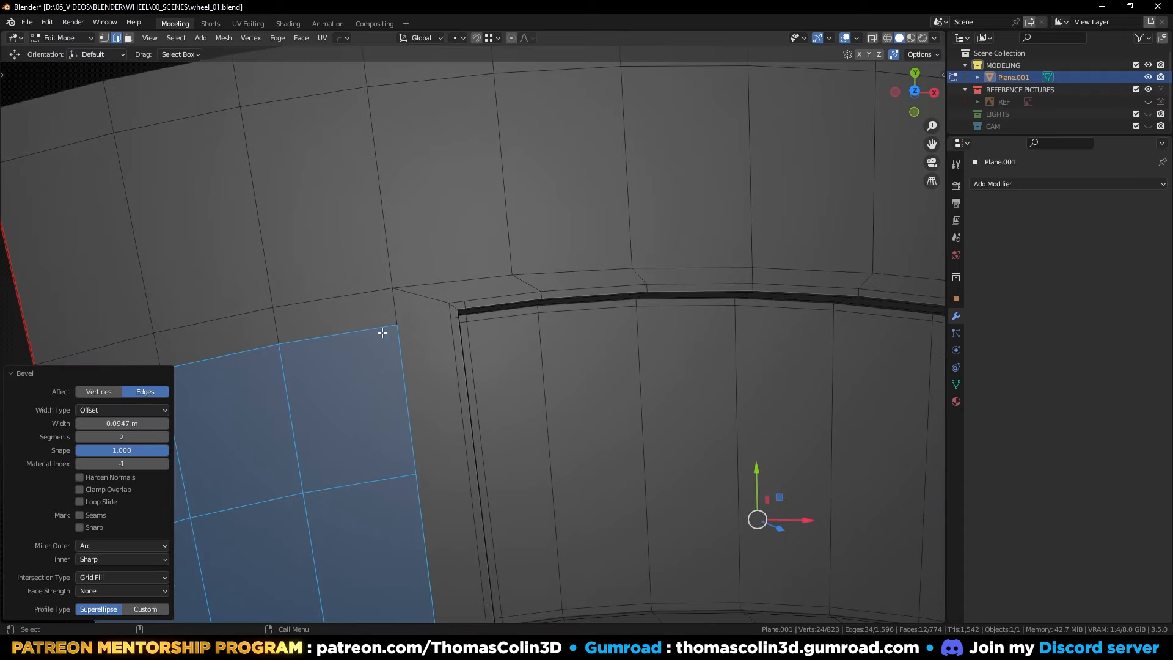
key("1")
left_click(396, 325)
left_click(452, 318, "shift")
key("j")
middle_click_drag(608, 369, 567, 189, "alt")
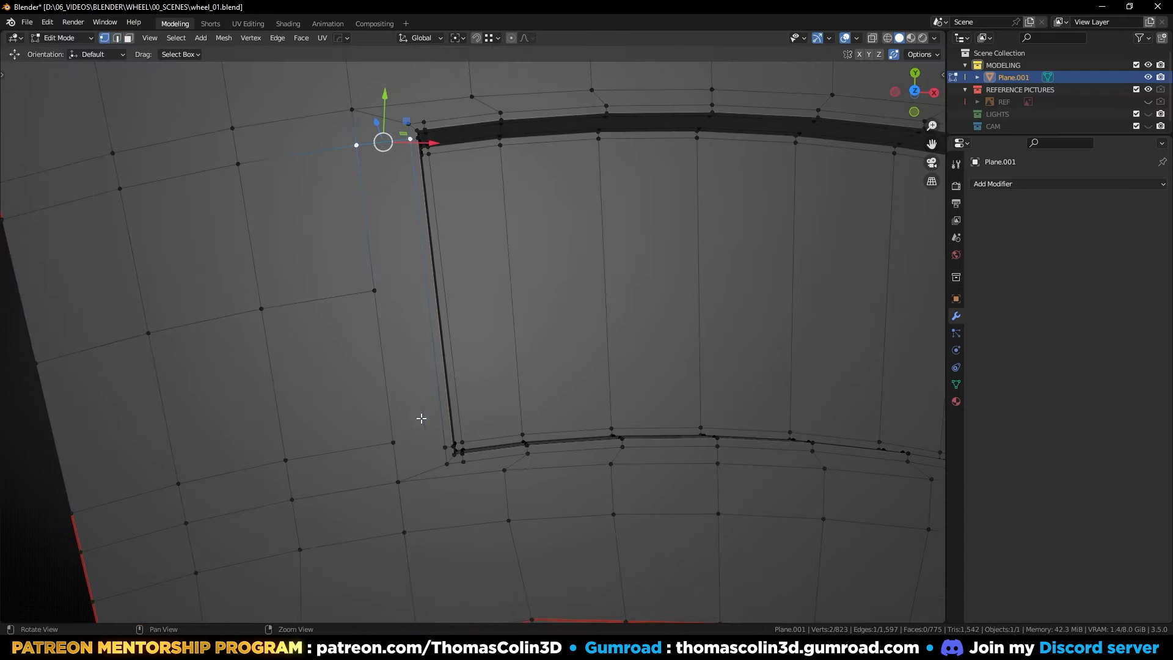
left_click(394, 444)
left_click(445, 447, "shift")
key("j")
Step: Dissolve the middle edge row of the bevelled cuts on both sides of the pocket
key("2")
scroll(391, 342, "down", 2)
middle_click_drag(370, 312, 259, 300, "shift")
left_click(259, 299, "alt")
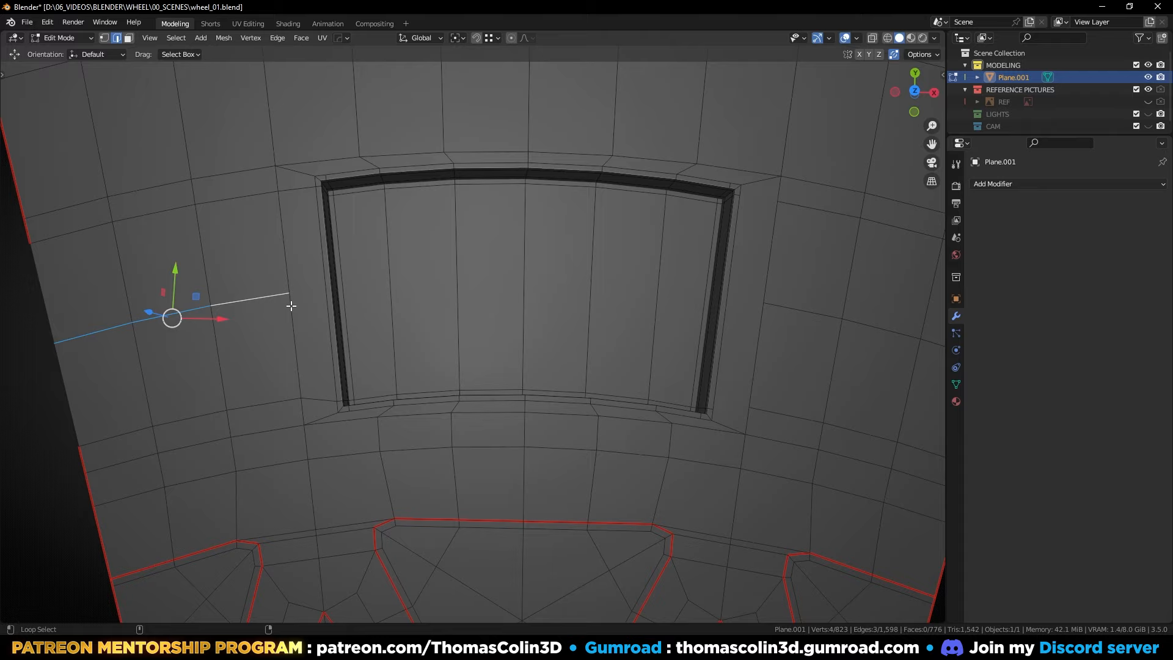
left_click(797, 311, "alt+shift")
key("ctrl+x")
Step: Add a loop cut through the band above the pocket and slide it outward by about 0.315
middle_click_drag(440, 275, 521, 366, "shift")
scroll(358, 197, "up", 4)
key("ctrl+r")
left_click(337, 238)
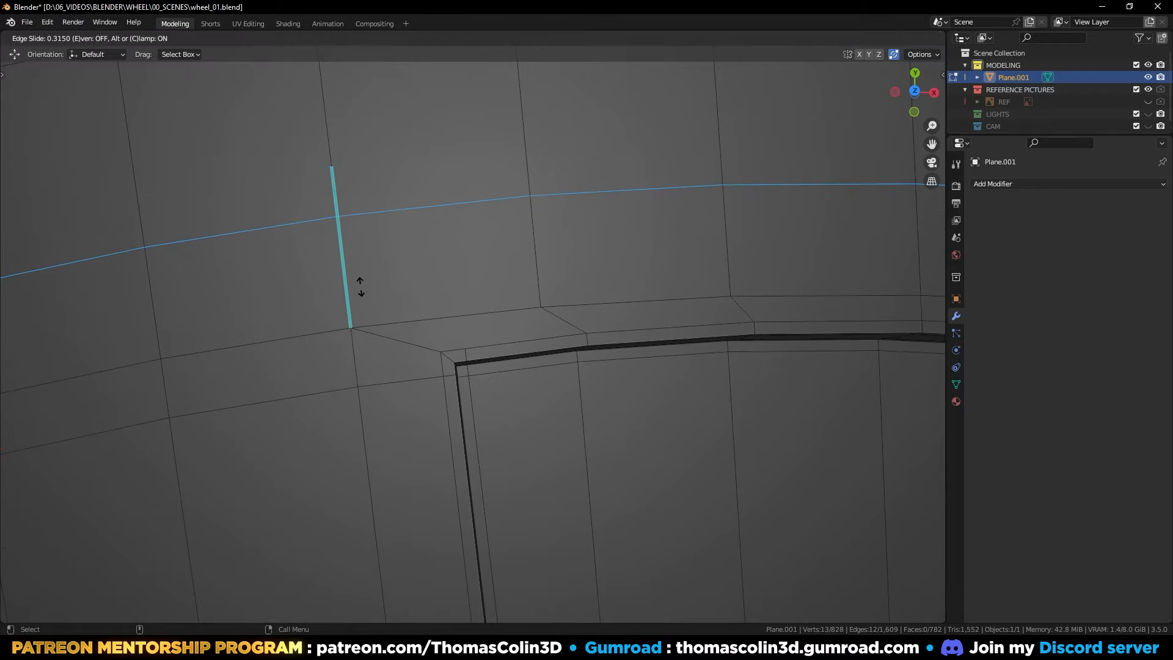
left_click(360, 288)
Step: Connect the pocket's upper-left corner to the new loop with a diagonal and dissolve the short edge beside it
key("1")
left_click(466, 345)
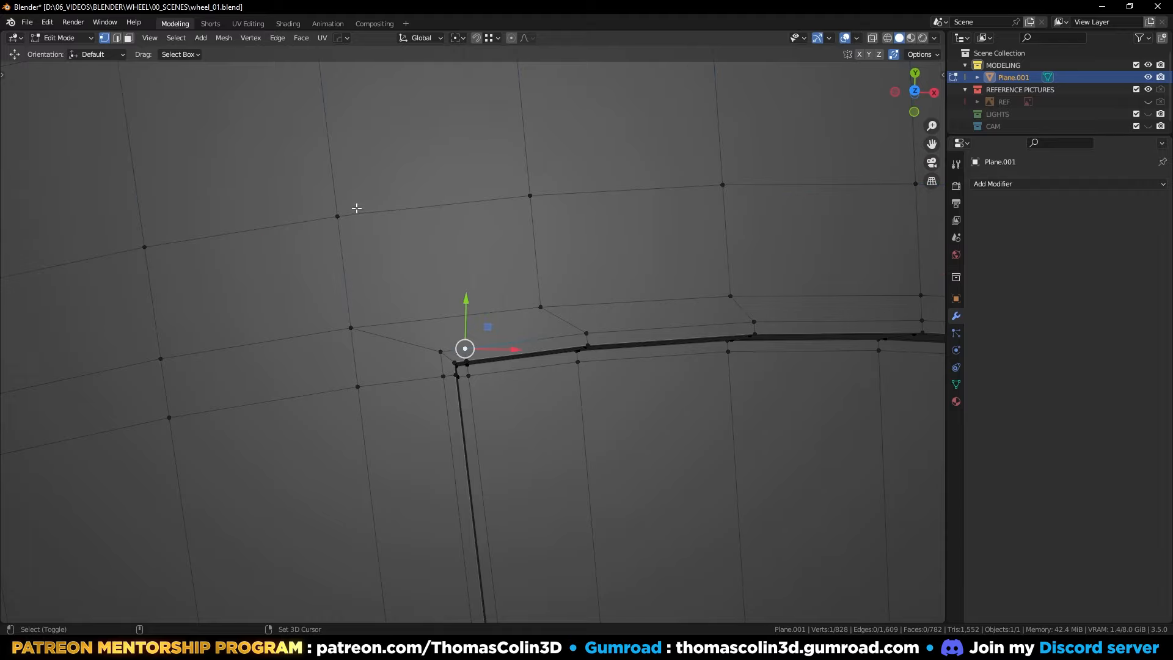
left_click(347, 228, "shift")
key("j")
key("2")
left_click(404, 324)
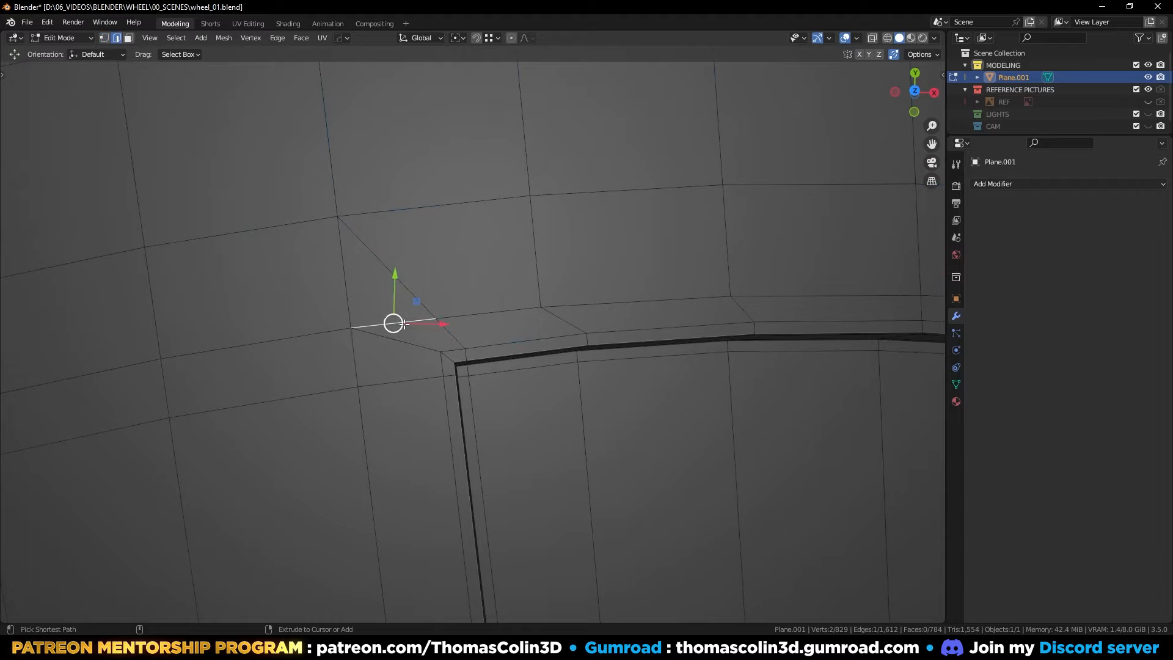
key("ctrl+x")
Step: Connect the pocket's upper-right corner to the loop above with a diagonal and dissolve the short edge beside it
scroll(485, 310, "down", 2)
middle_click_drag(498, 314, 464, 291, "shift")
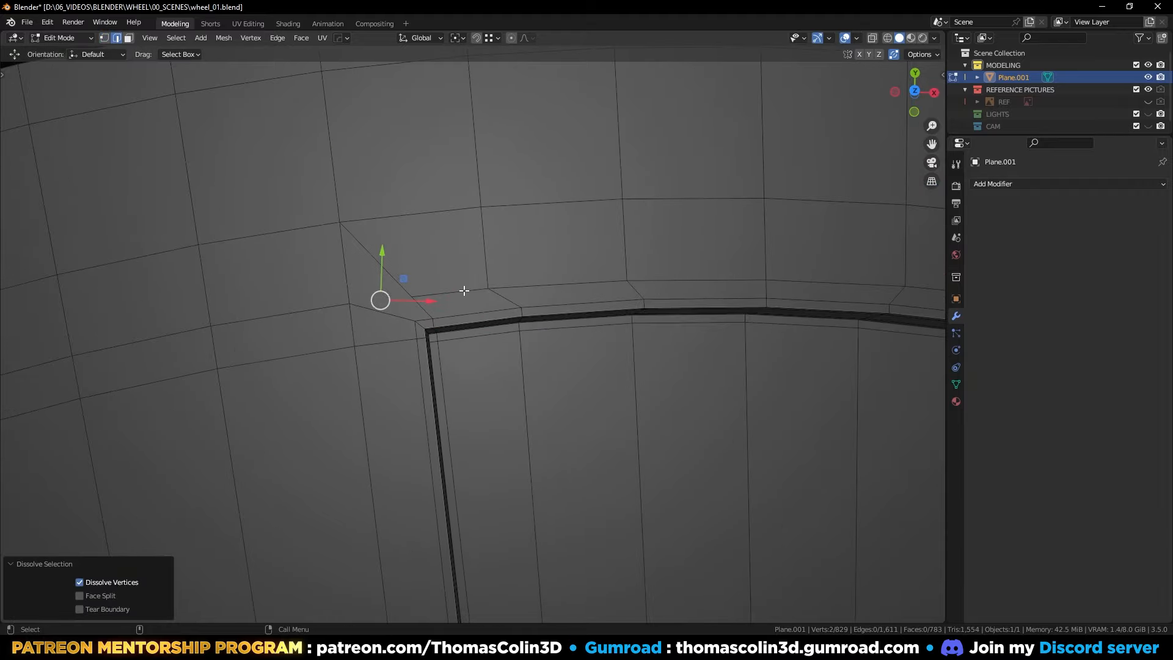
scroll(464, 290, "down", 3)
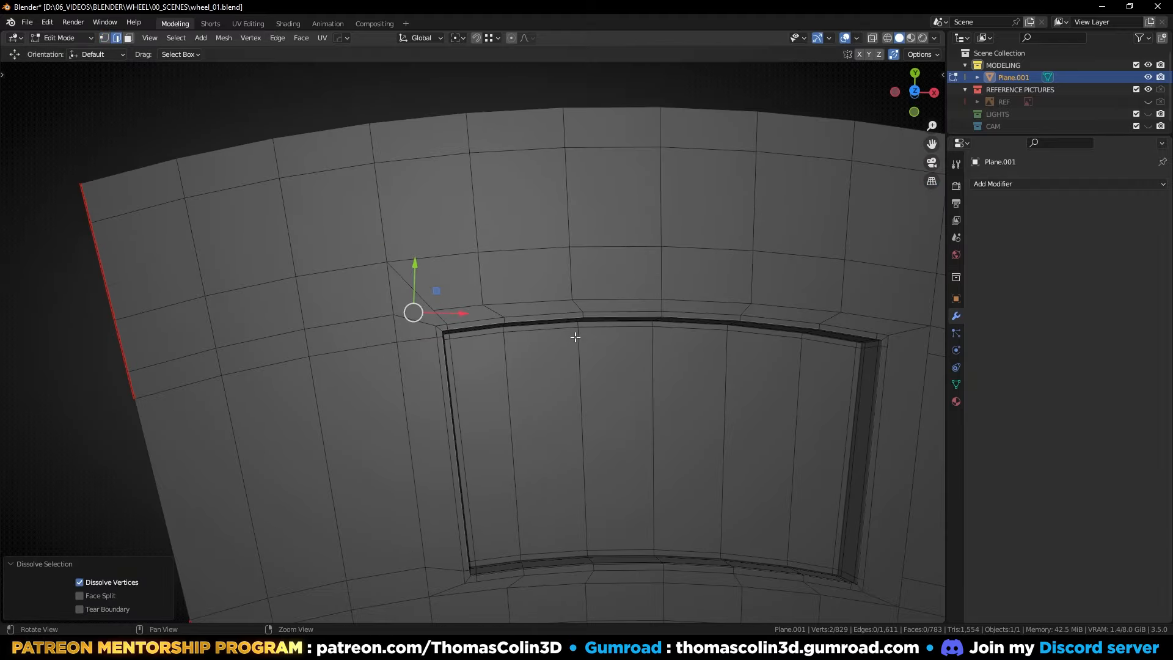
middle_click_drag(574, 336, 600, 305, "shift")
key("1")
left_click(632, 294)
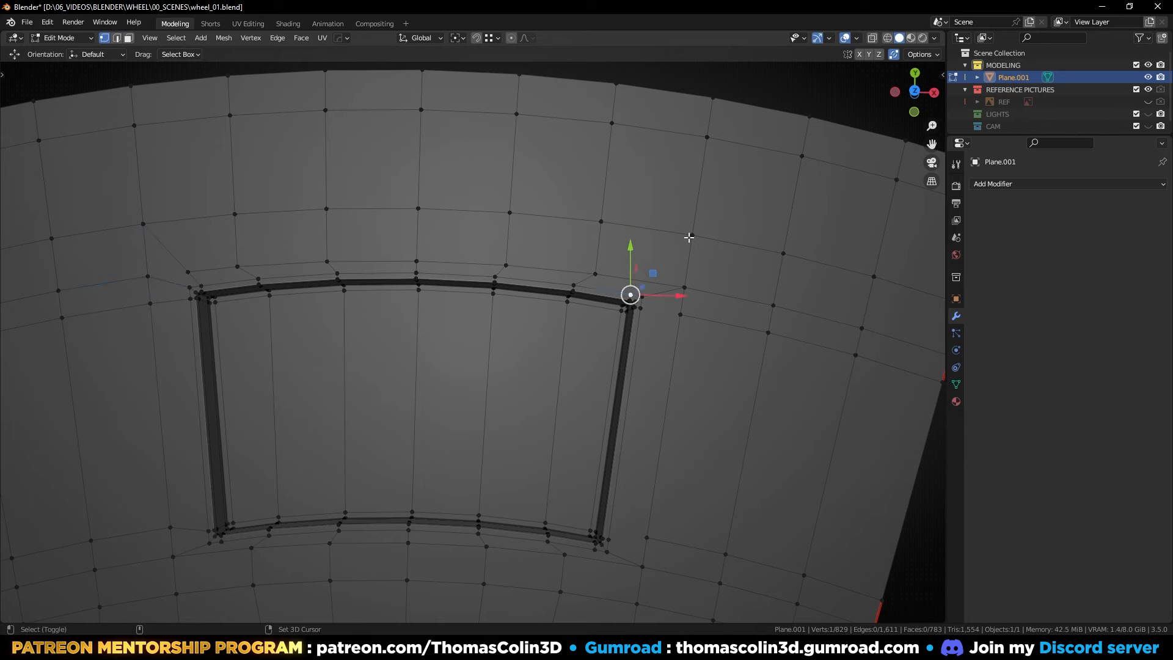
left_click(691, 236, "shift")
key("j")
key("2")
left_click(665, 285)
key("ctrl+x")
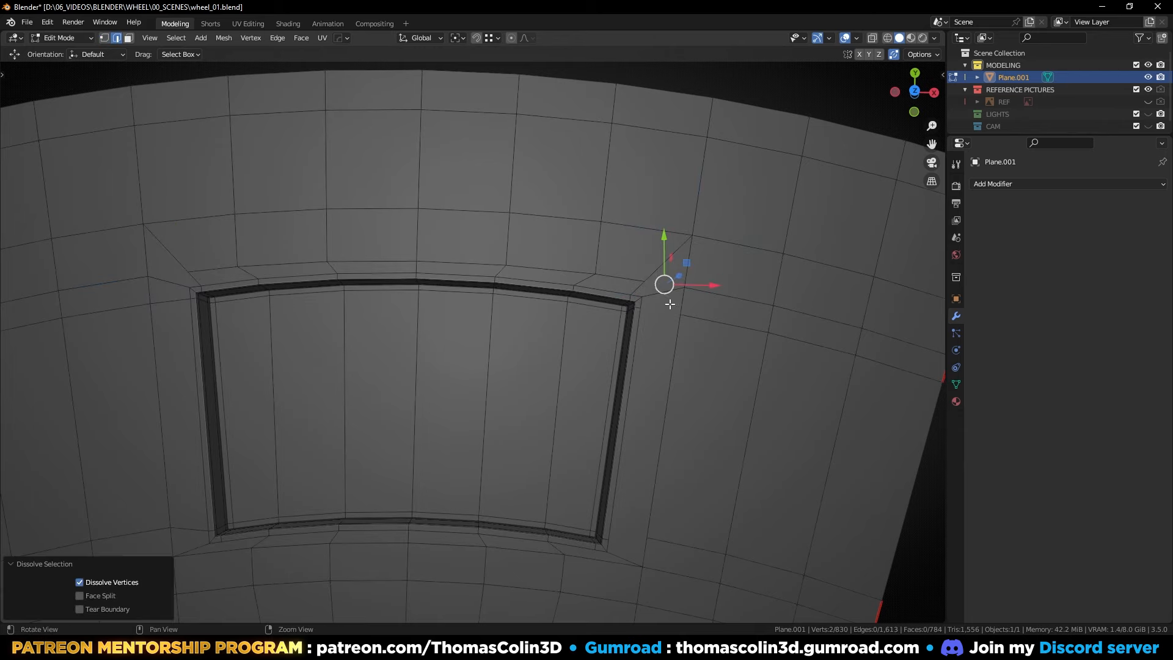
Step: Connect the right side's upper cut to the pocket's upper-right corner and dissolve the redundant edge arc above the pocket
middle_click_drag(669, 303, 710, 294)
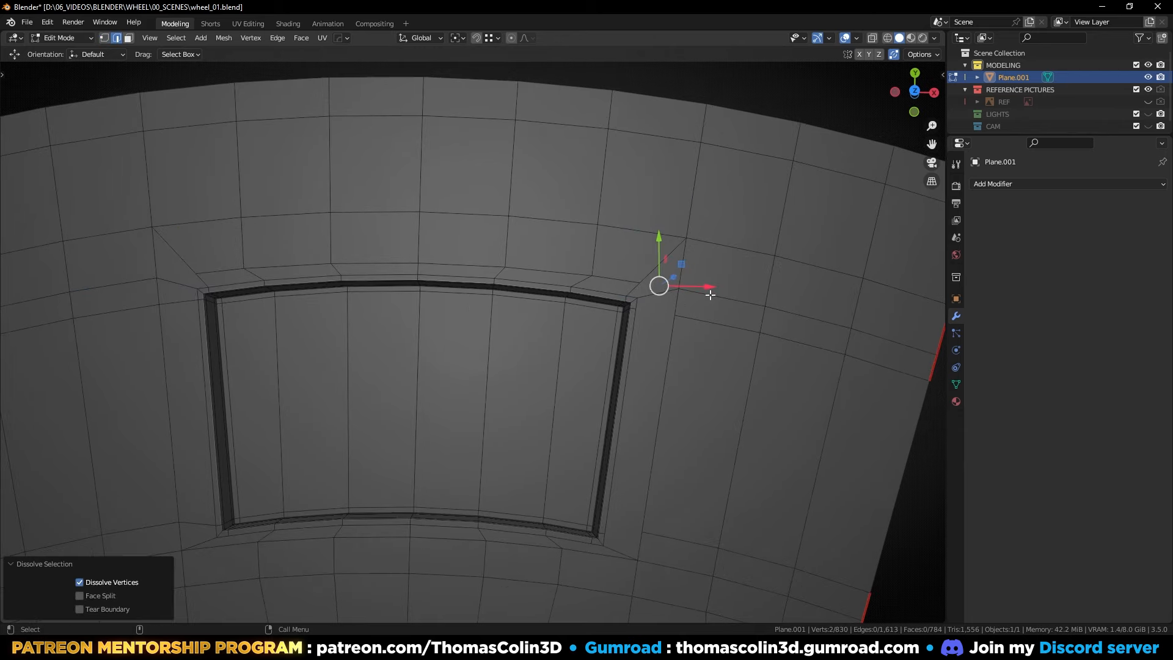
left_click(705, 320)
key("alt+a")
left_click(706, 321, "alt")
key("1")
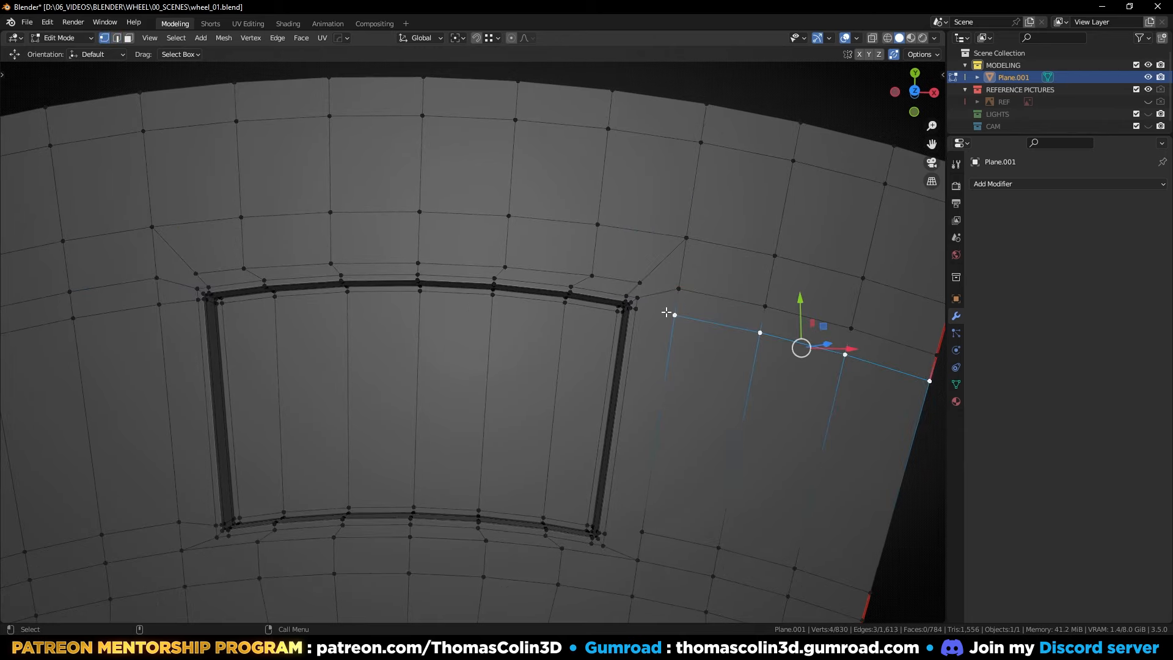
left_click(674, 315)
left_click(637, 311, "shift")
key("j")
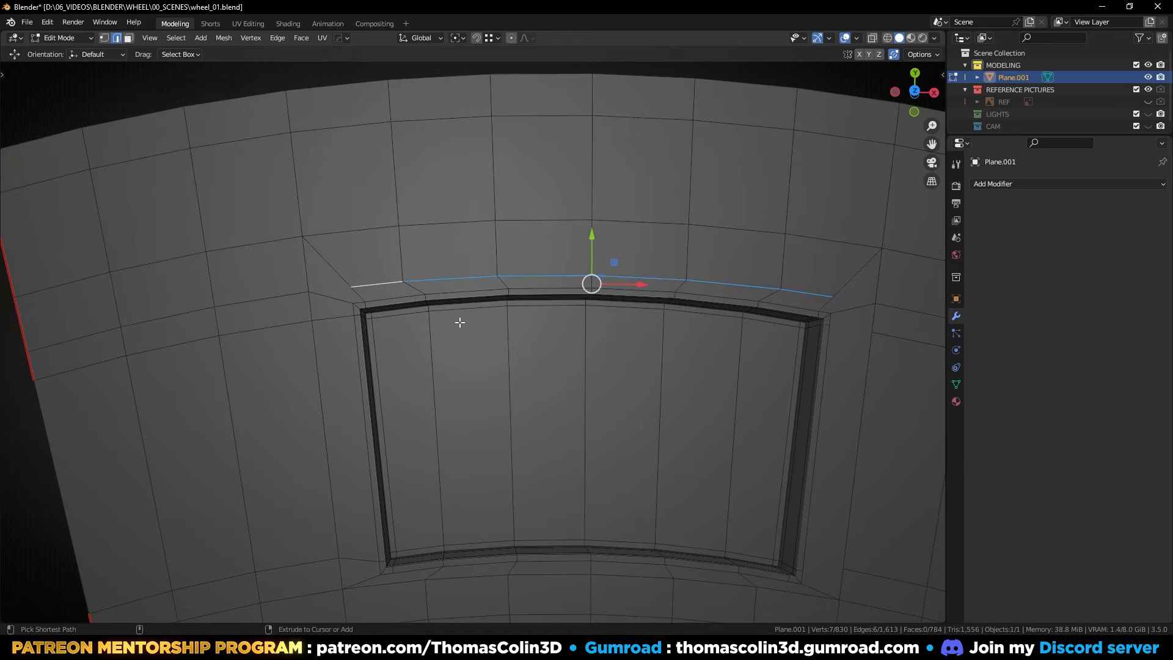
key("ctrl+x")
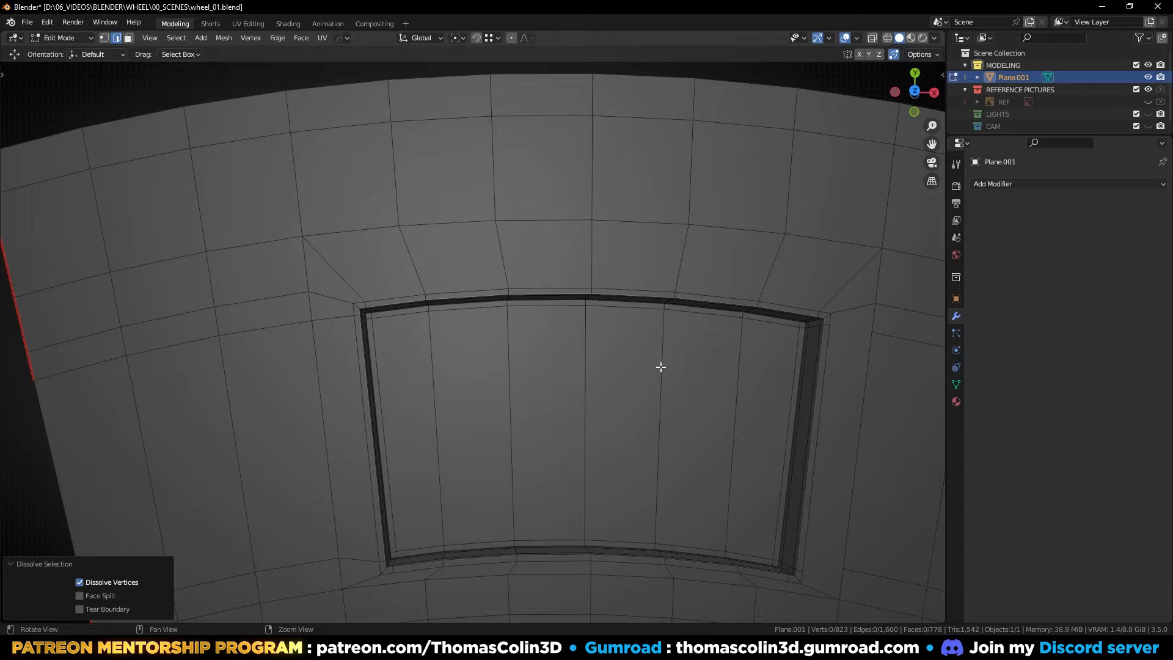
Step: Connect the vertex beside the pocket's upper-right corner to the neighbouring vertex on the right side's lower cut
middle_click_drag(662, 367, 341, 361, "alt")
scroll(574, 380, "up", 1)
key("1")
left_click(541, 321)
left_click(594, 332, "shift")
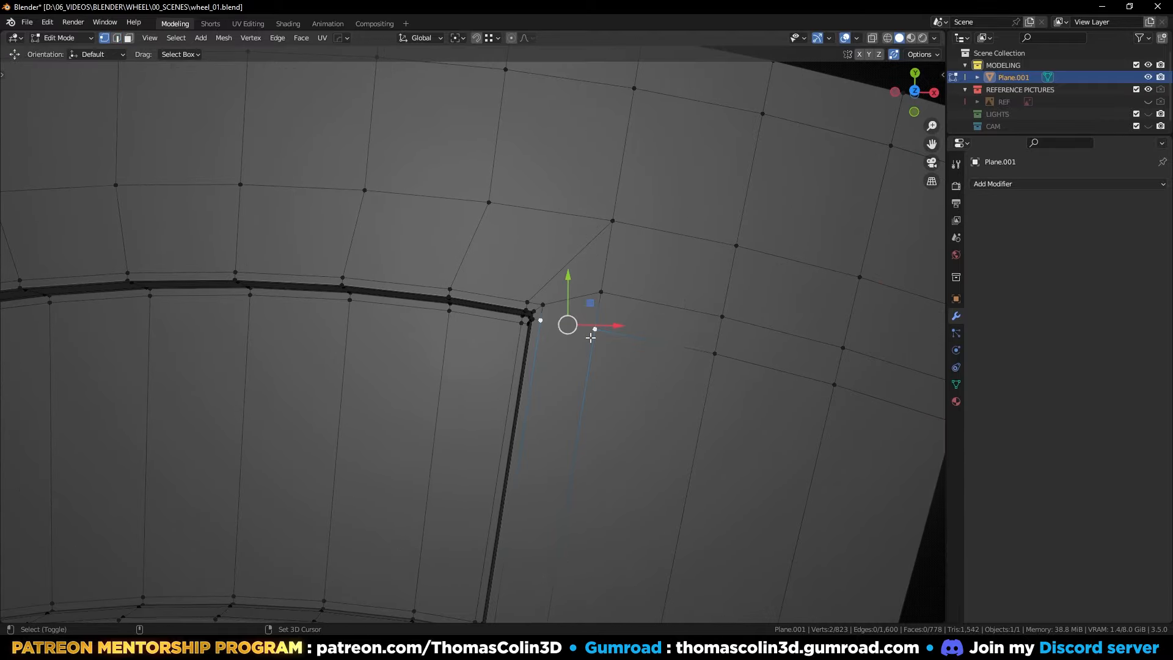
Step: Connect the pocket's lower-left corner to the loop below with a diagonal edge
right_click_drag(415, 329, 379, 360, "alt")
middle_click_drag(379, 361, 568, 275, "alt")
middle_click_drag(303, 431, 545, 337, "alt")
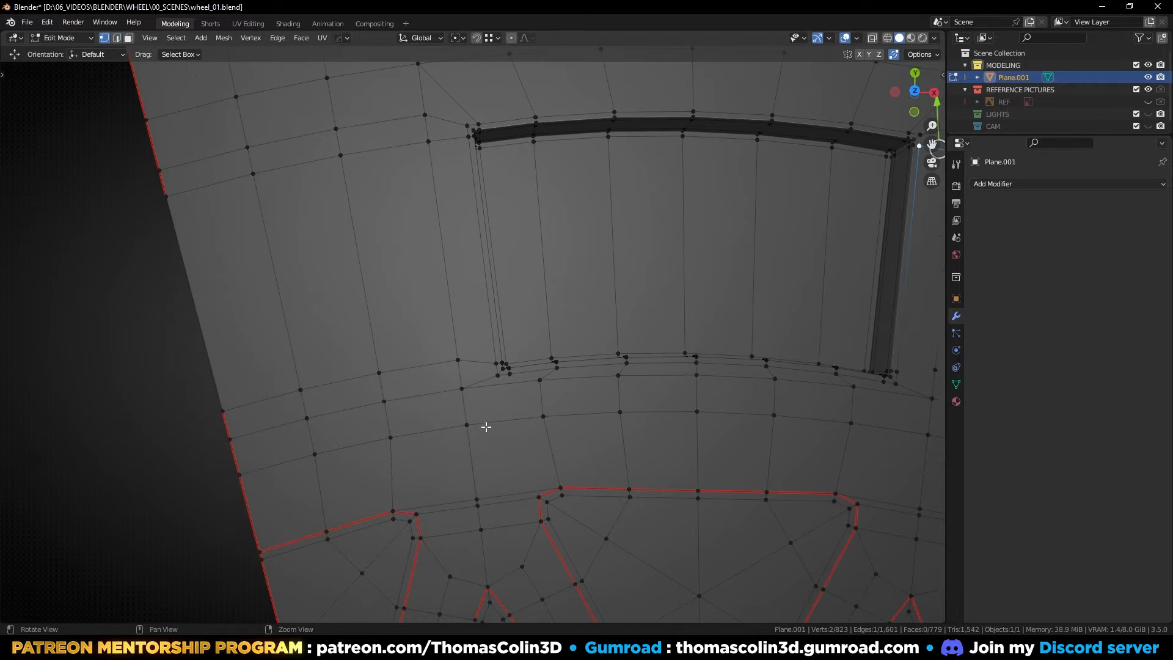
right_click_drag(485, 427, 548, 348, "alt")
left_click(464, 437, "shift")
key("j")
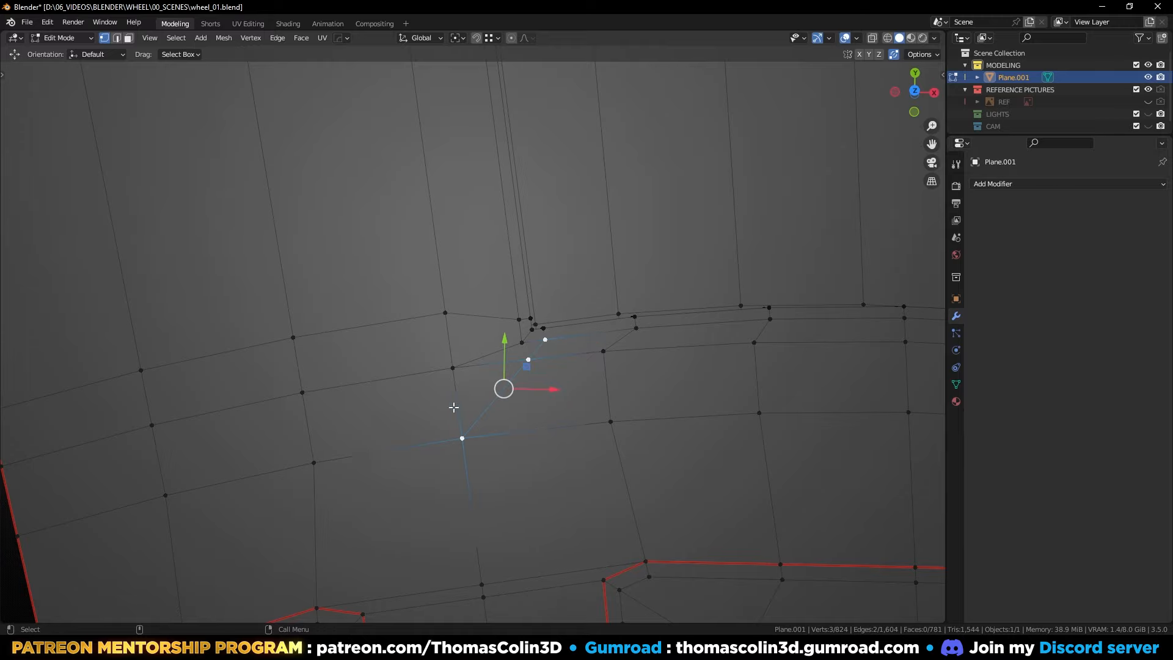
Step: Dissolve the redundant edge arc running directly below the pocket
right_click_drag(453, 406, 461, 447, "alt")
right_click_drag(465, 367, 463, 390, "alt")
middle_click_drag(463, 390, 459, 438, "alt")
key("2")
left_click(472, 422)
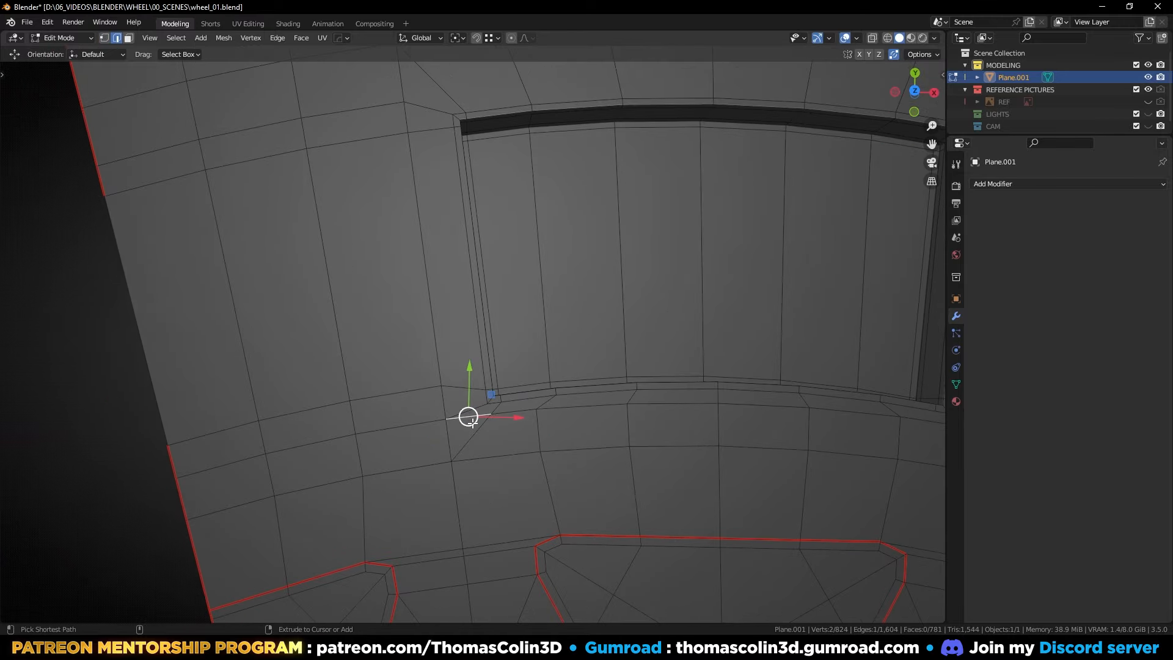
left_click(516, 413, "alt")
left_click_drag(511, 406, 407, 328, "alt")
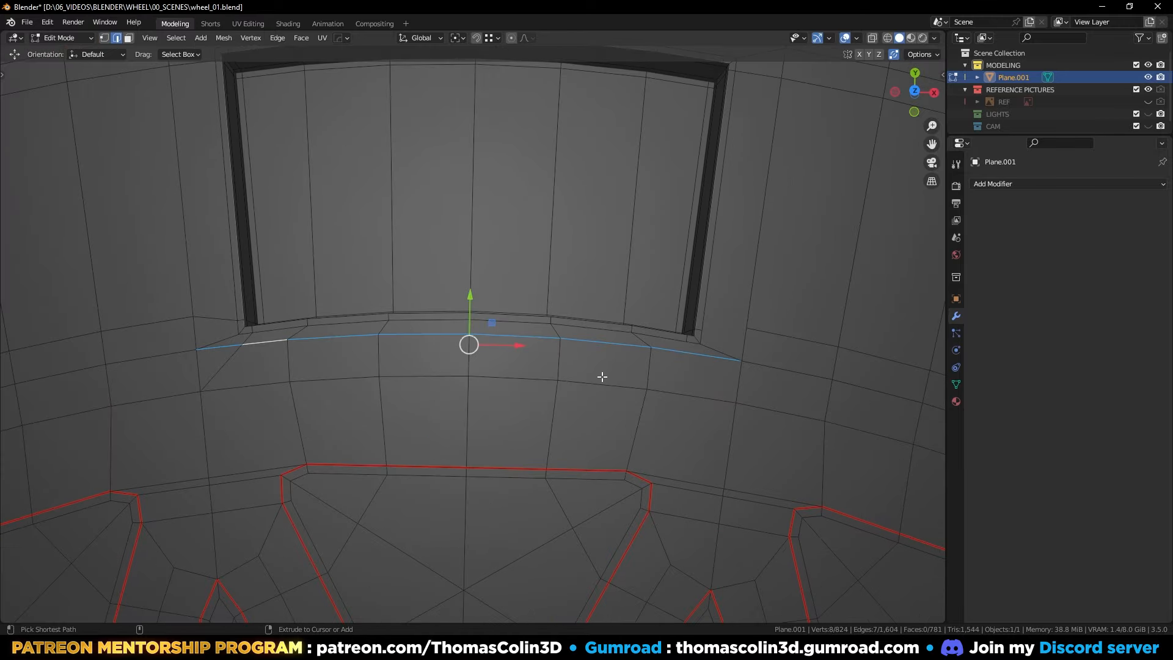
key("ctrl+x")
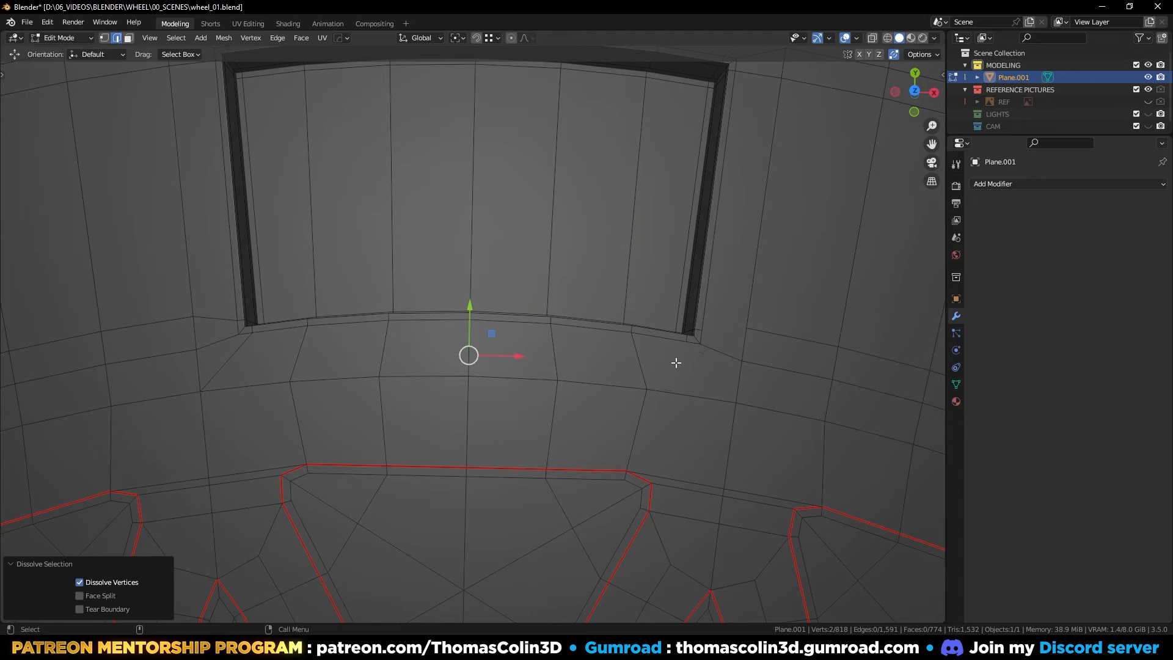
Step: Connect the pocket's lower-right corner to the loop below with a diagonal and join the right side's cut to that corner
key("1")
left_click(686, 342)
left_click(735, 403, "shift")
key("j")
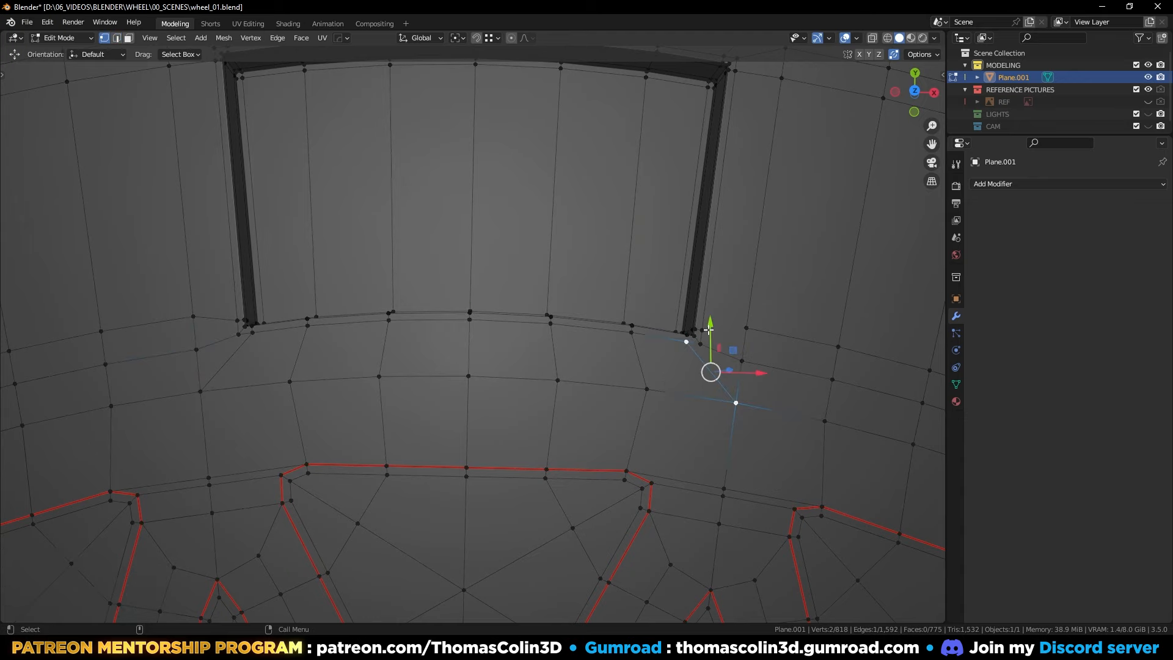
left_click(702, 330)
left_click(746, 328, "shift")
key("j")
Step: Add four evenly spaced loop cuts across the pocket and the rim on both sides of it
scroll(547, 293, "down", 2)
middle_click_drag(562, 309, 627, 363, "shift")
key("2")
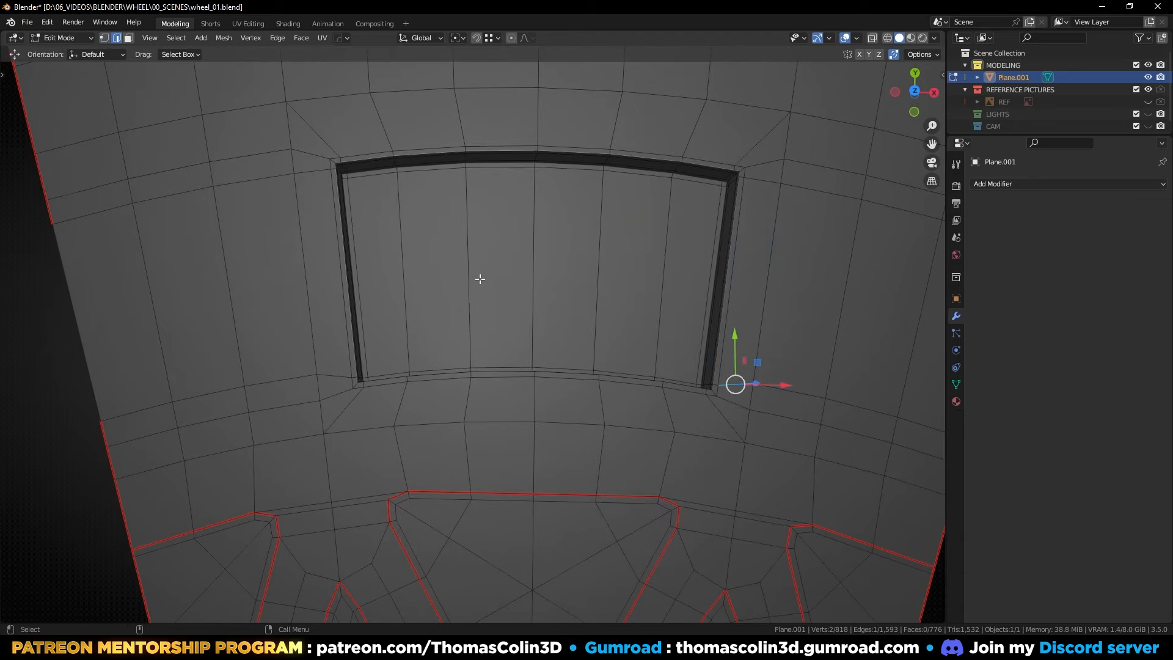
left_click(461, 271)
key("ctrl+r")
scroll(463, 271, "up", 2)
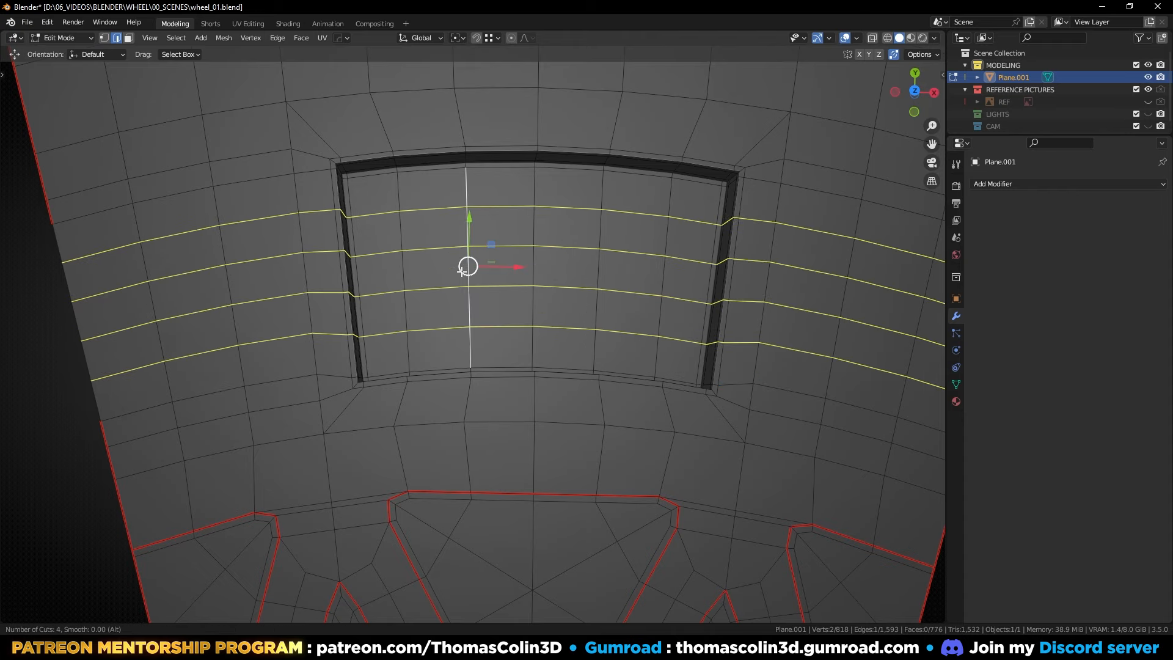
left_click(462, 272)
right_click(461, 271)
scroll(440, 278, "down", 3)
left_click(141, 299)
Step: Select the short radial edges in the rows beside the pocket's two upper corners and smooth them with LoopTools Relax
mouse_move(395, 291)
middle_mouse_down()
mouse_move(382, 294)
mouse_move(393, 329)
mouse_move(380, 306)
middle_mouse_up()
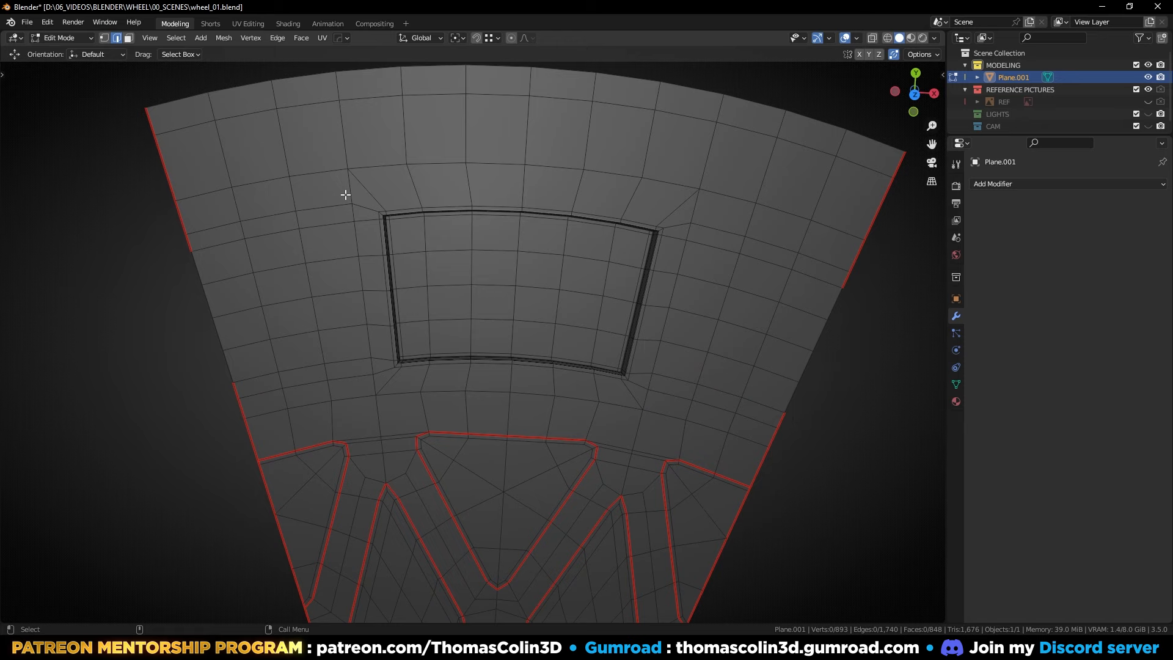
left_click(347, 193)
left_click(292, 195, "shift")
left_click(239, 203, "shift")
left_click(182, 215, "shift")
left_click(187, 239, "shift")
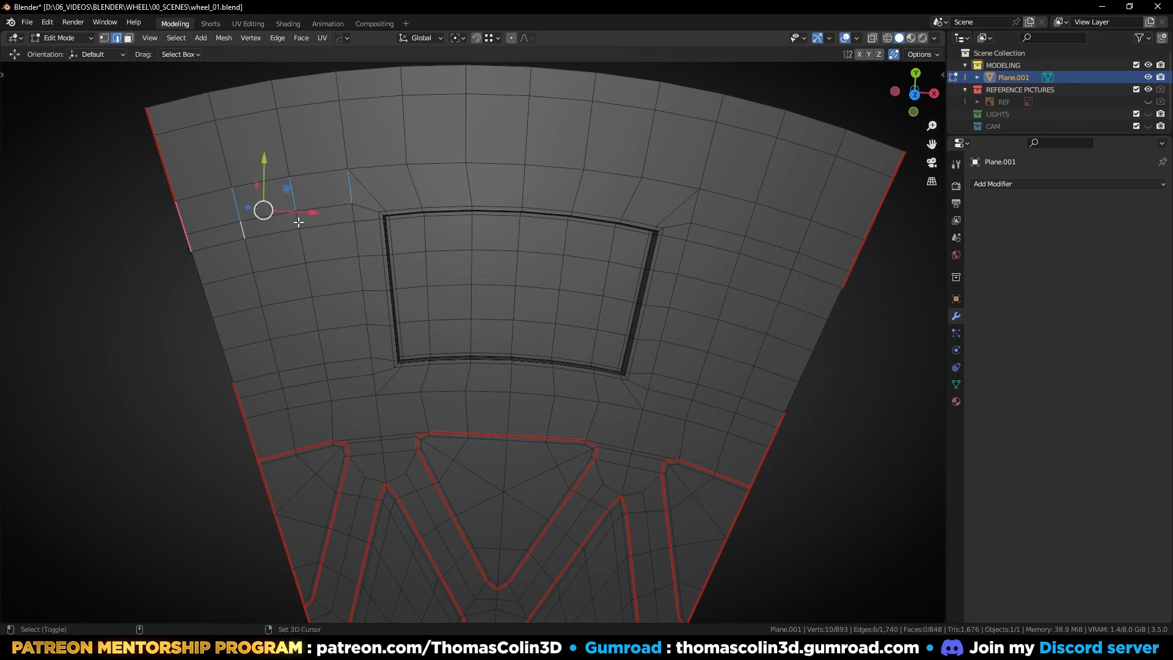
left_click(323, 218, "shift")
left_click(338, 222, "shift")
left_click(696, 207, "shift")
left_click(749, 221, "shift")
left_click(804, 237, "shift")
left_click(851, 271, "shift")
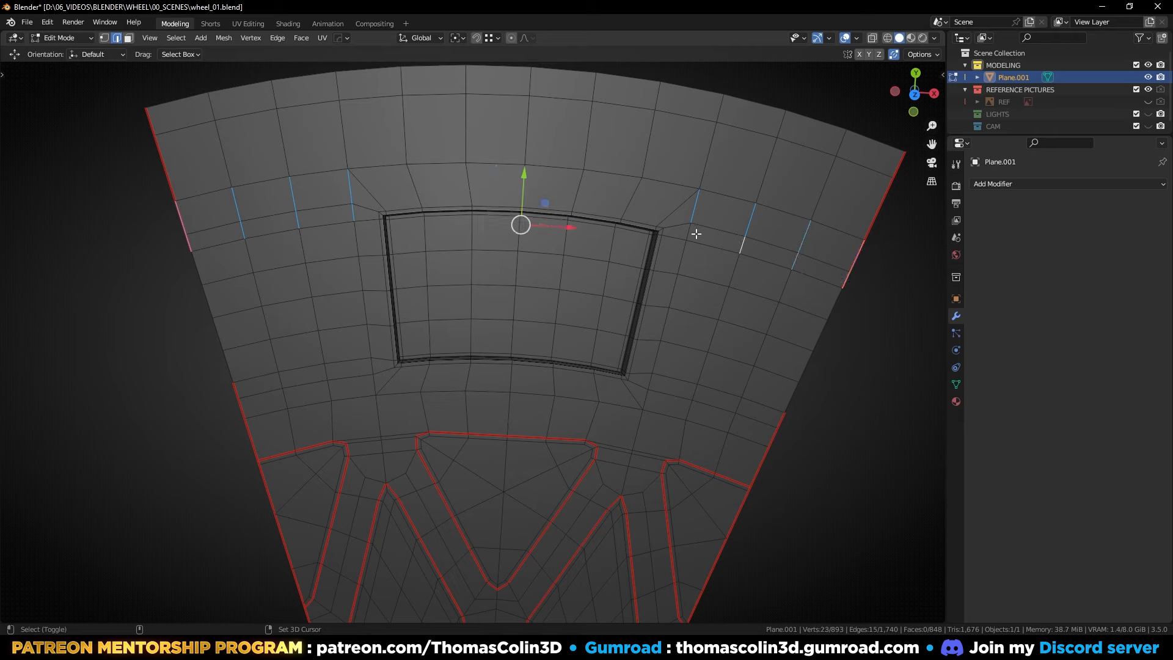
right_click(457, 104)
mouse_move(464, 103)
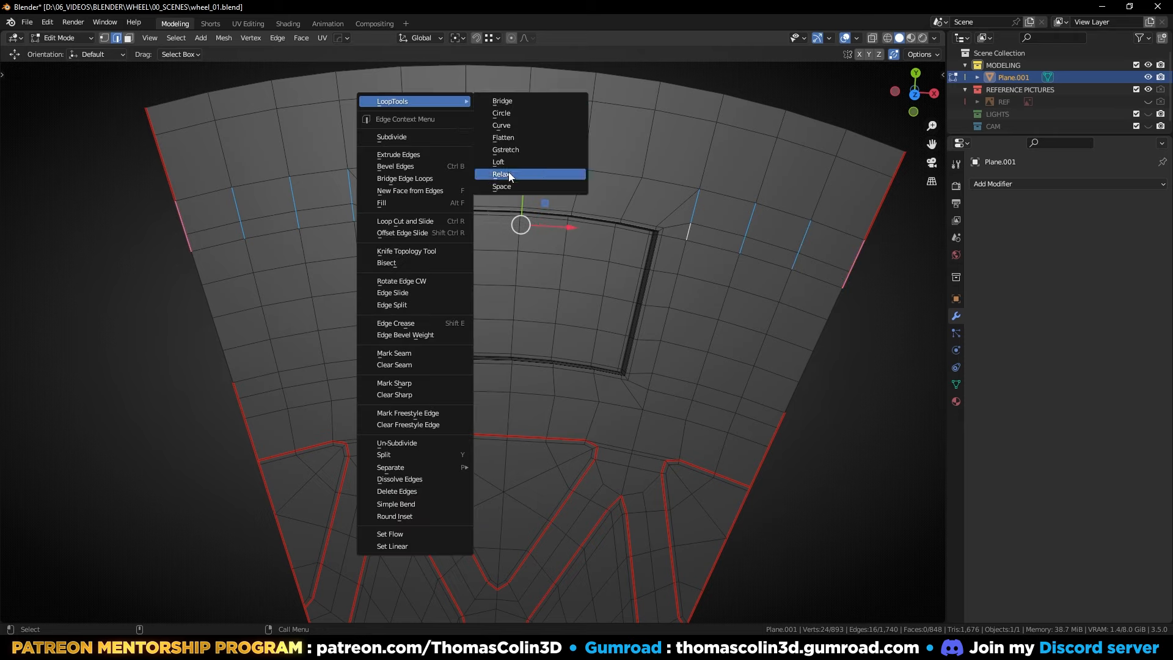
left_click(508, 171)
key("alt+a")
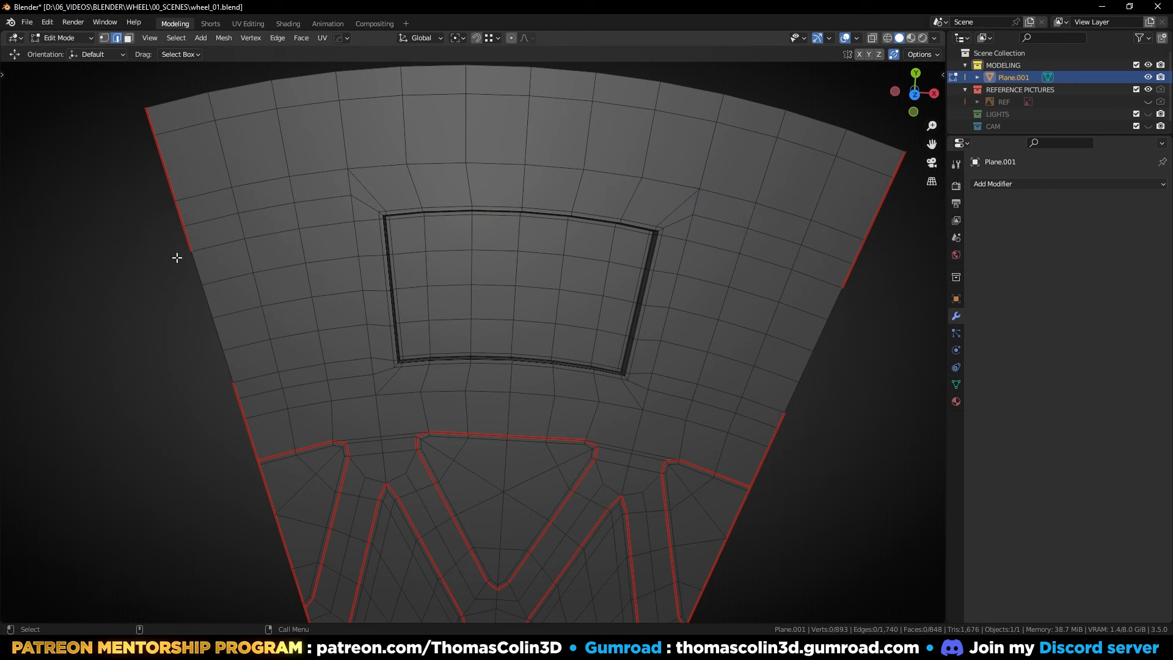
Step: Add a centred loop cut through the band of faces surrounding the pocket
scroll(181, 236, "up", 2)
key("ctrl+r")
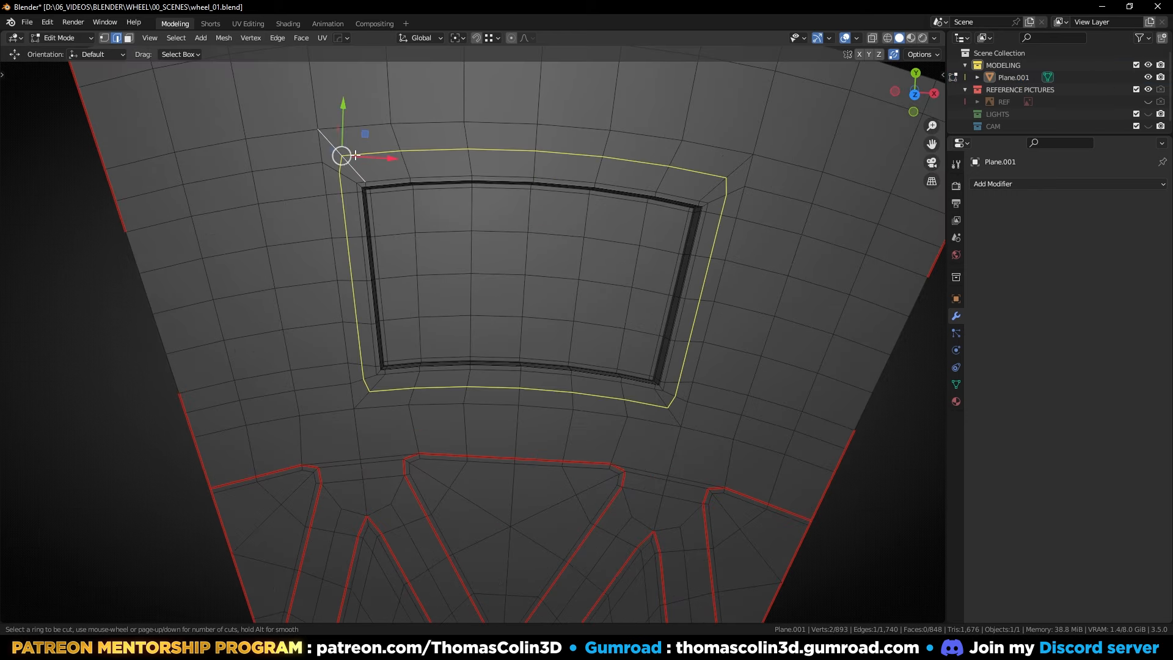
left_click(354, 155)
right_click(354, 155)
key("alt+a")
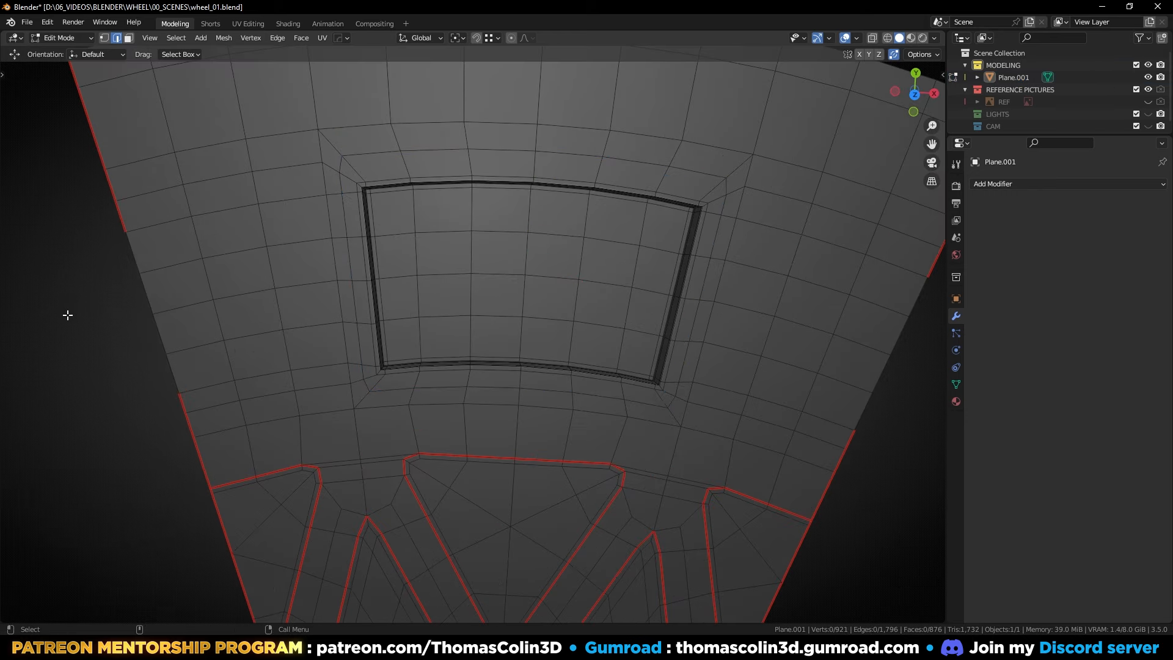
scroll(312, 262, "down", 4)
scroll(322, 256, "up", 3)
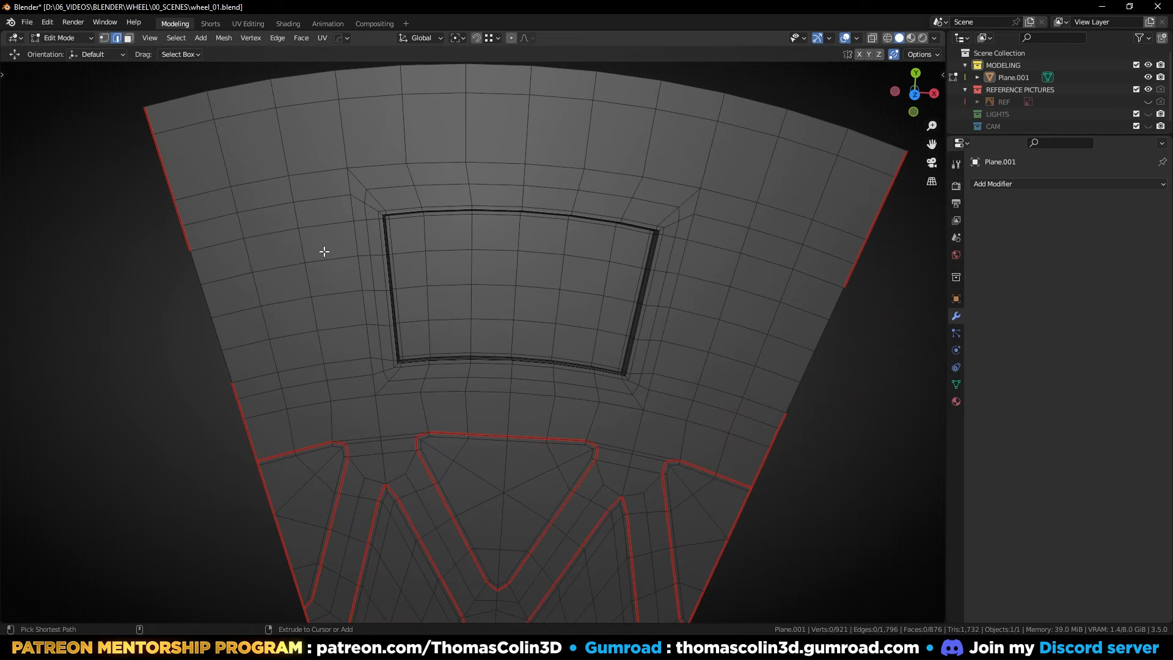
left_click(324, 251, "alt")
left_click(129, 319)
Step: Select the pocket floor with Select Similar Coplanar, grow the selection twice over the walls, and delete those faces
middle_click_drag(367, 312, 511, 303)
key("3")
left_click(514, 308)
key("shift+g")
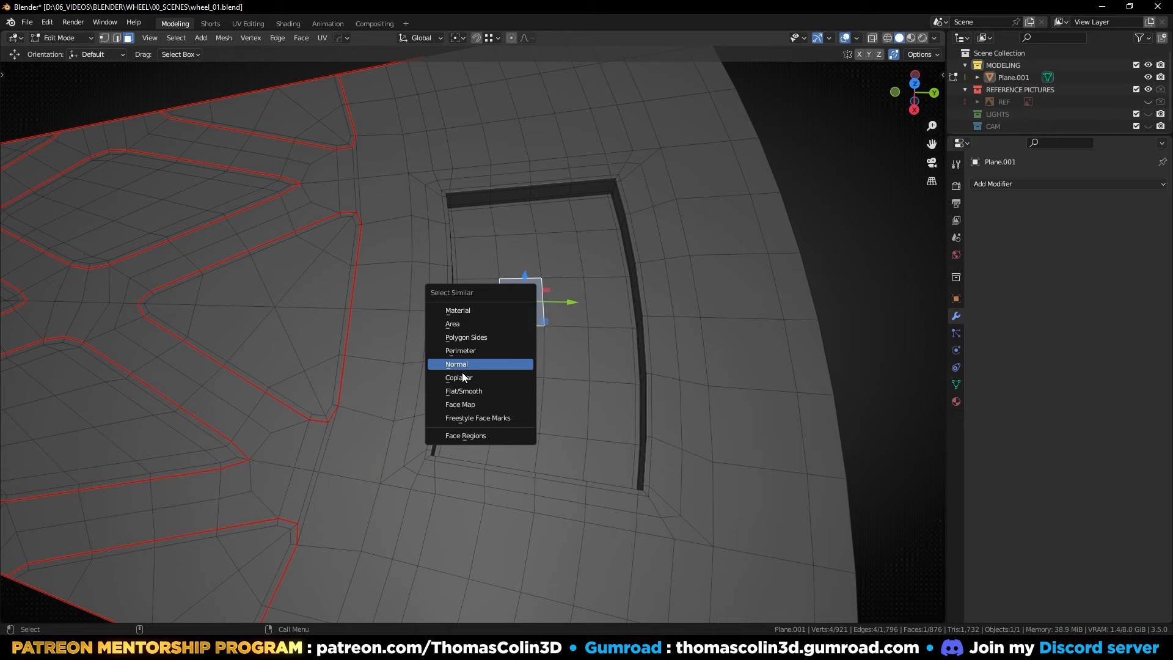
left_click(482, 377)
middle_click_drag(483, 377, 513, 325)
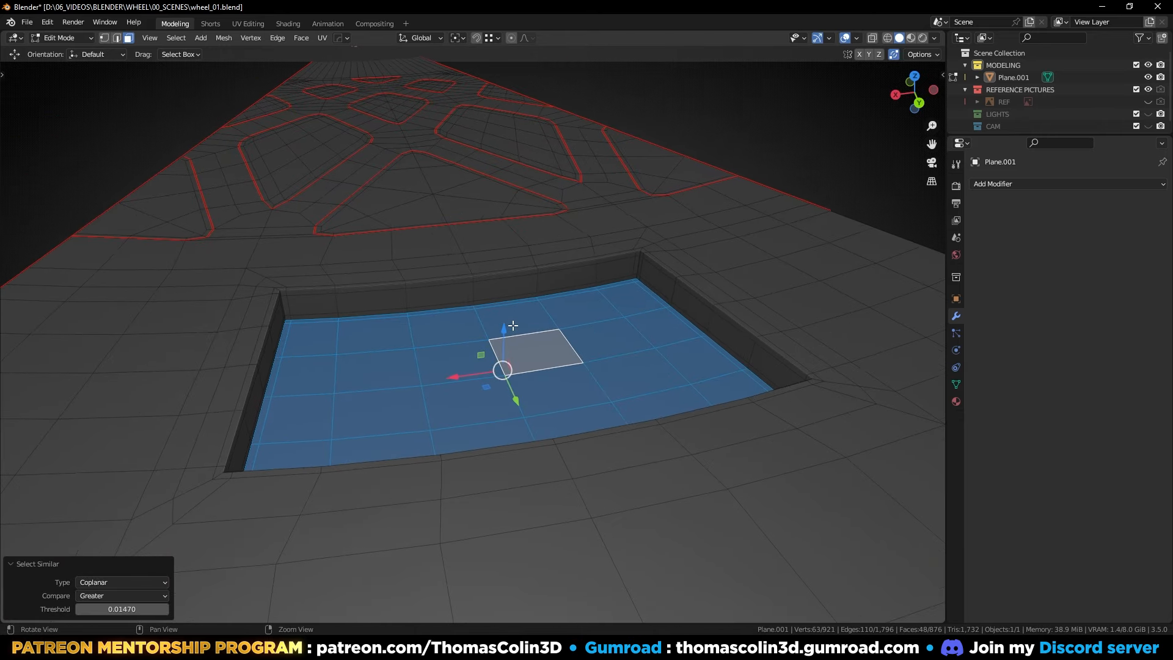
key("ctrl+KP_Add")
key("ctrl+KP_Add")
key("x")
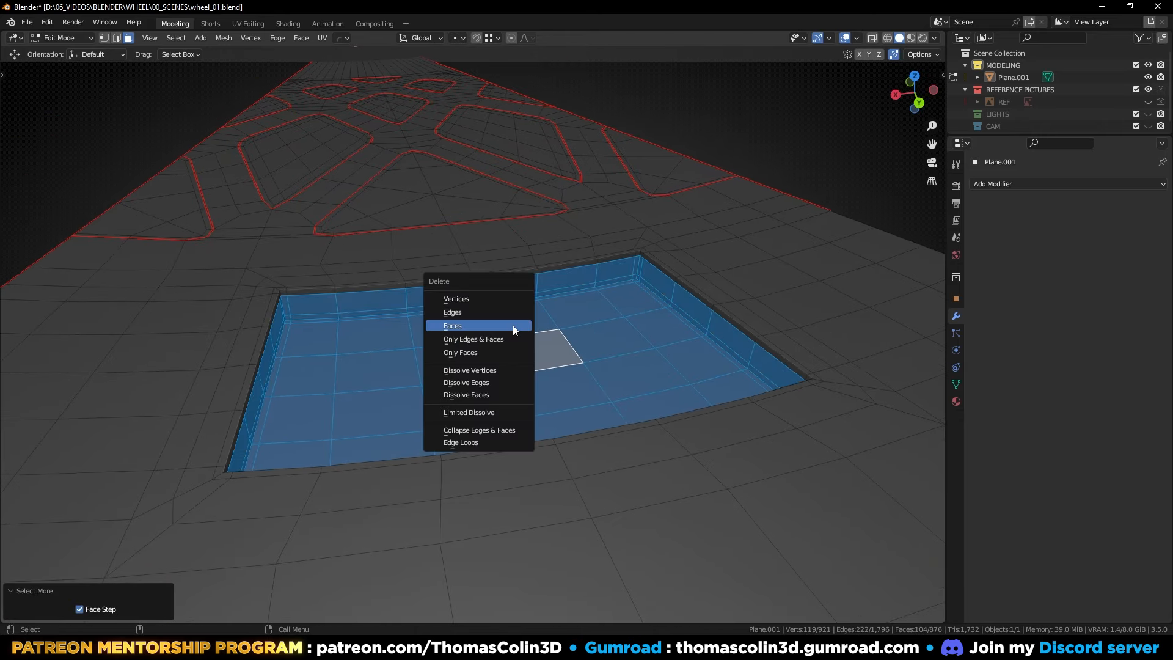
left_click(512, 325)
Step: Extrude the opening's border loop down along Z by about 0.071 m to form new straight walls
middle_click_drag(453, 251, 393, 278)
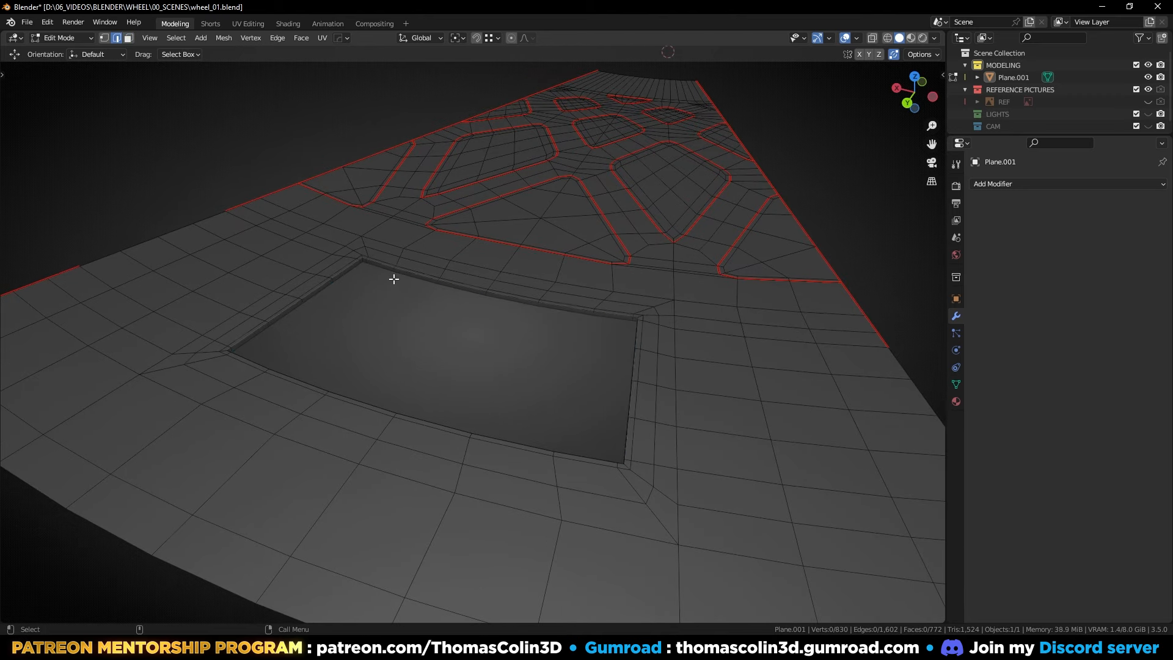
left_click(393, 277, "alt")
key("e")
key("z")
left_click(457, 365)
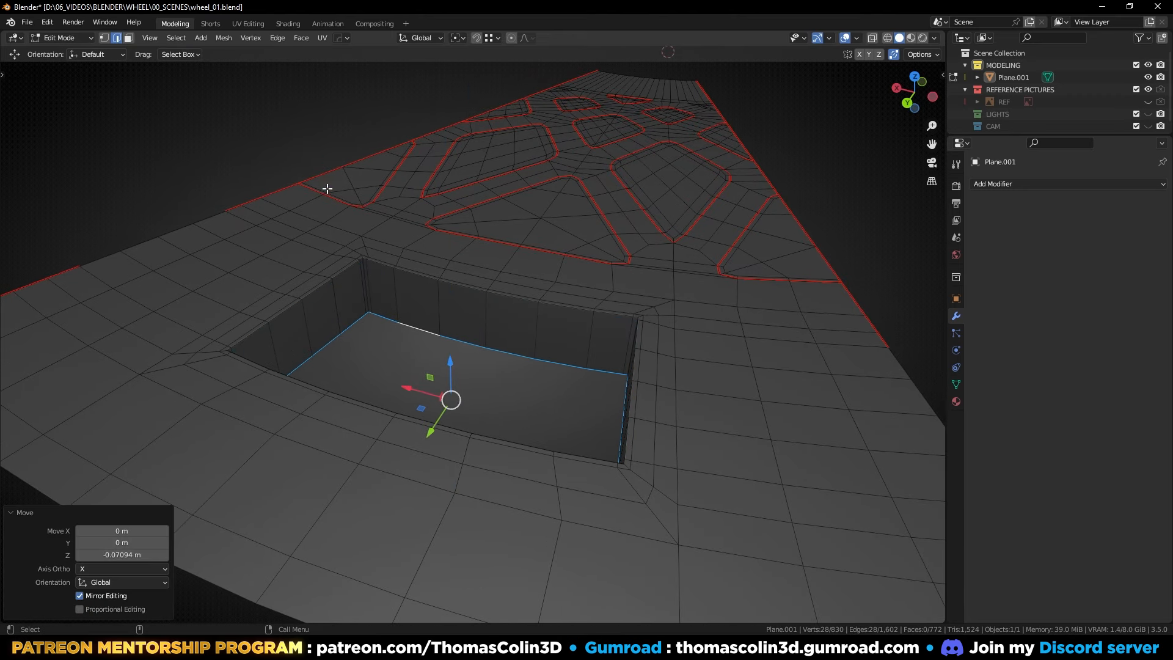
left_click(410, 352)
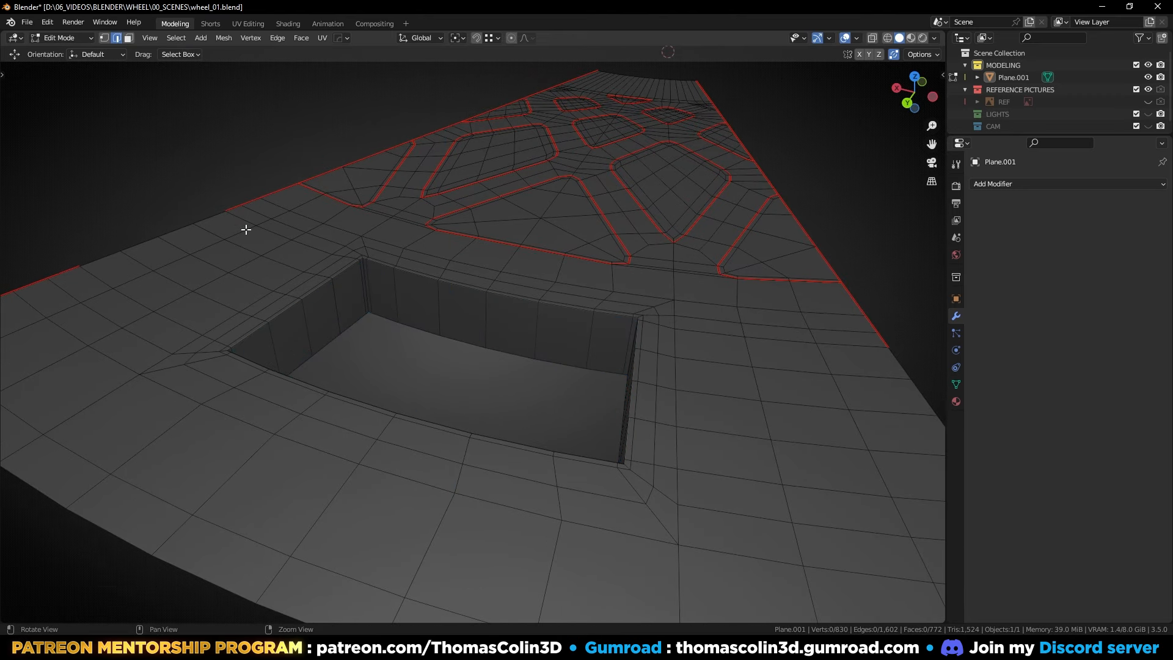
Step: Add a supporting loop cut around the new walls and slide it about 0.86 toward the opening's top edge
scroll(456, 295, "up", 5)
key("ctrl+r")
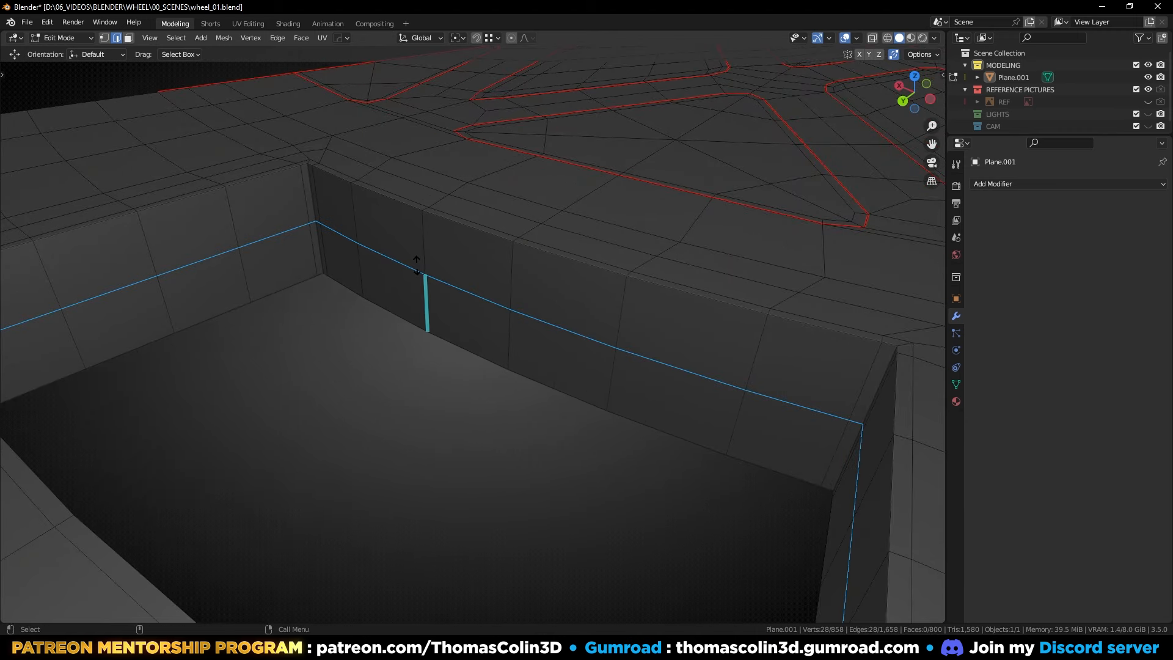
left_click(419, 247)
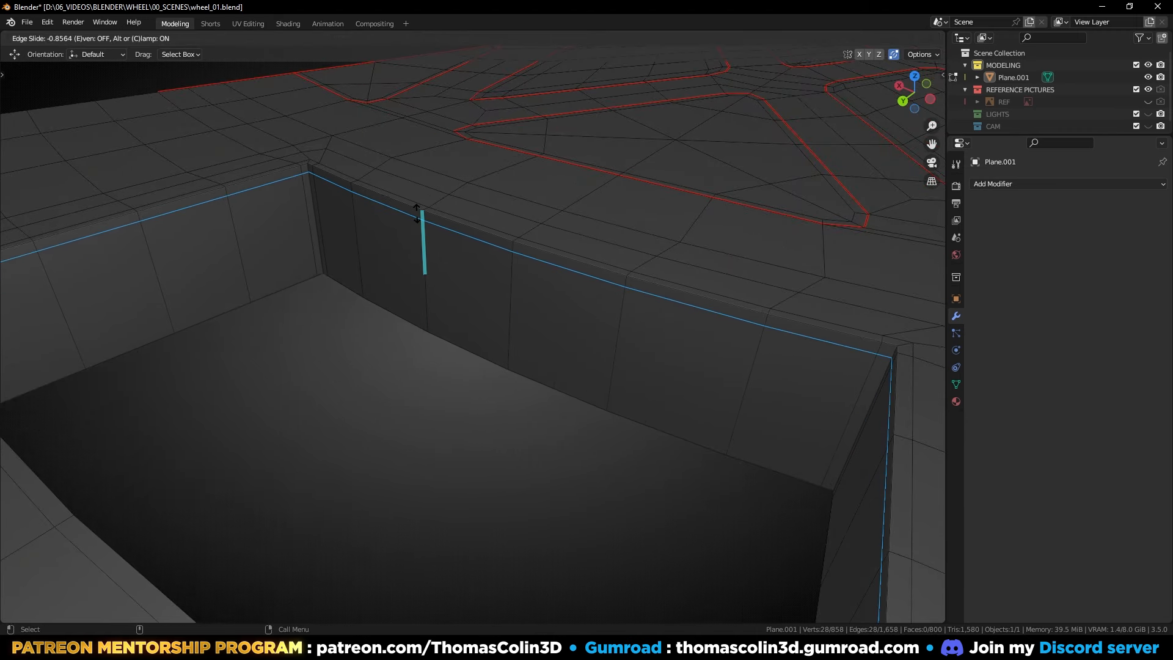
left_click(416, 213)
left_click(451, 386)
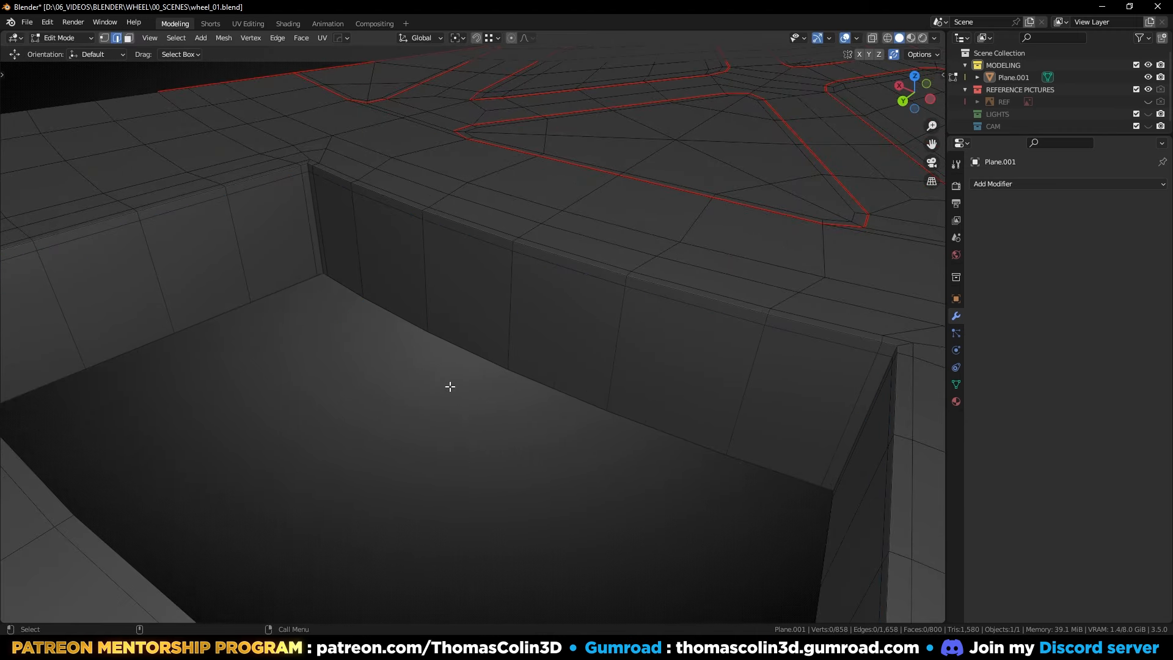
Step: Add a second, centred loop cut around the opening's walls
left_click(507, 306)
key("ctrl+r")
left_click(508, 306)
right_click(507, 306)
left_click(377, 419)
Step: Mark the full left and right border edges of the wheel segment as seams
right_click_drag(377, 419, 443, 290, "alt")
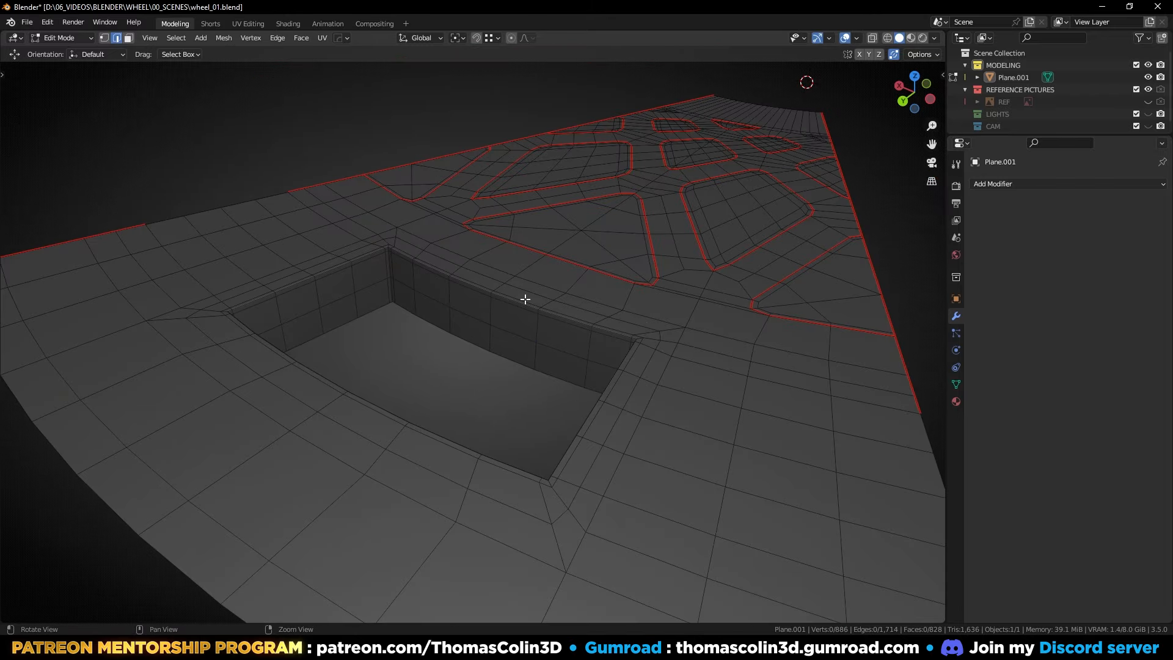
left_click_drag(526, 299, 399, 342, "alt")
right_click_drag(398, 342, 464, 385, "alt")
middle_click_drag(465, 385, 448, 262, "alt")
left_click_drag(448, 262, 445, 242, "alt")
right_click_drag(445, 241, 454, 272, "alt")
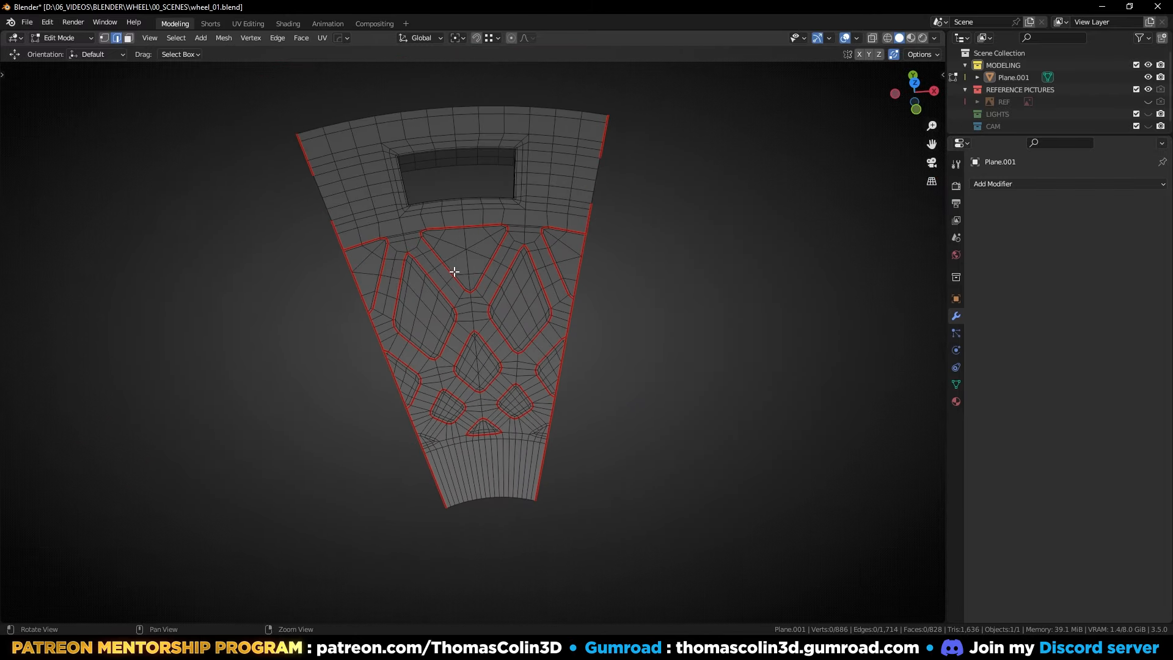
left_click_drag(451, 286, 441, 309, "alt")
right_click_drag(416, 296, 258, 121, "alt")
left_click(252, 116, "alt+shift")
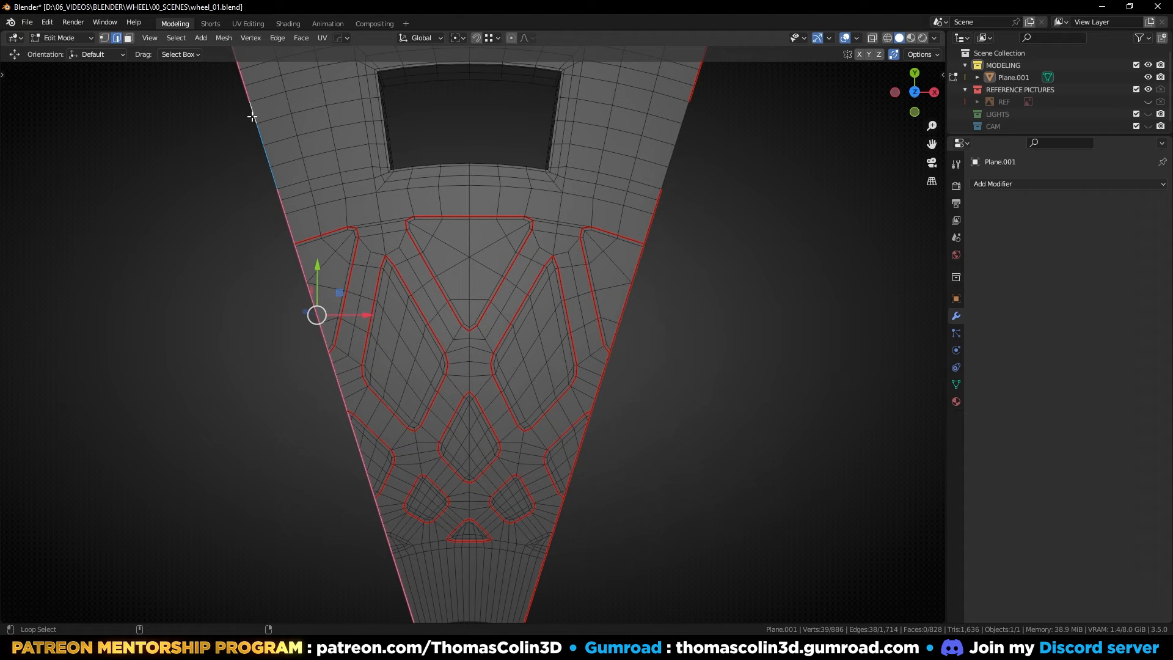
left_click(676, 131, "alt+shift")
right_click(675, 132)
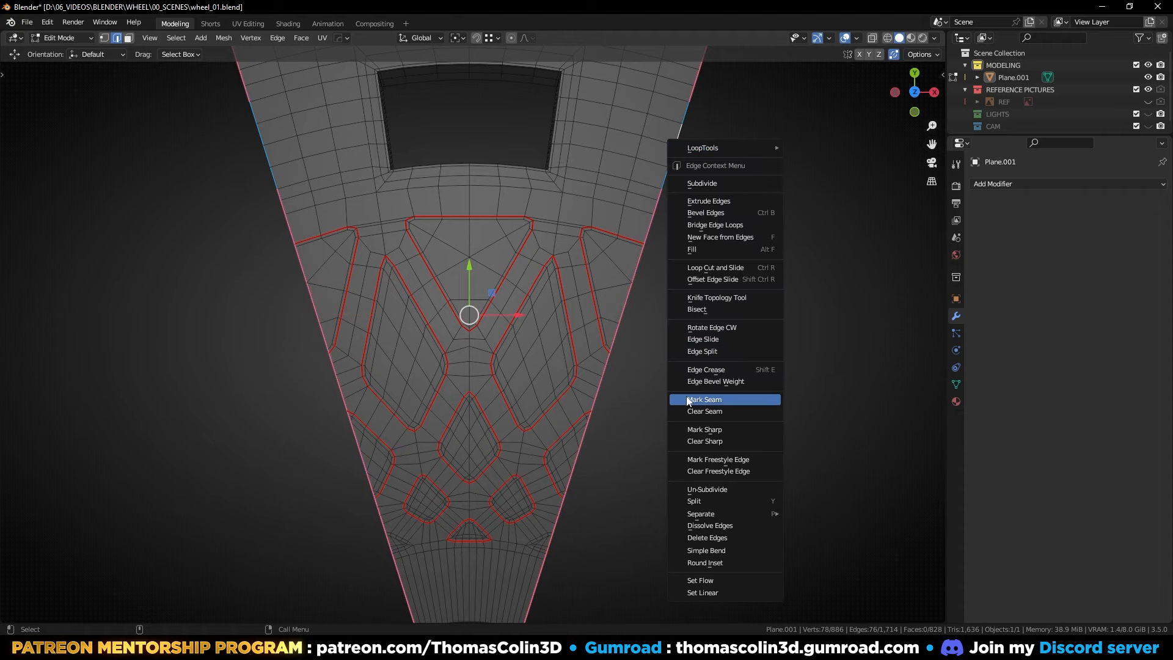
left_click(709, 400)
Step: Mark the four sides of the outer edge loop framing the rim opening as a seam
right_click_drag(543, 281, 529, 291, "alt")
middle_click_drag(529, 291, 539, 367, "alt")
left_click_drag(539, 366, 563, 317, "alt")
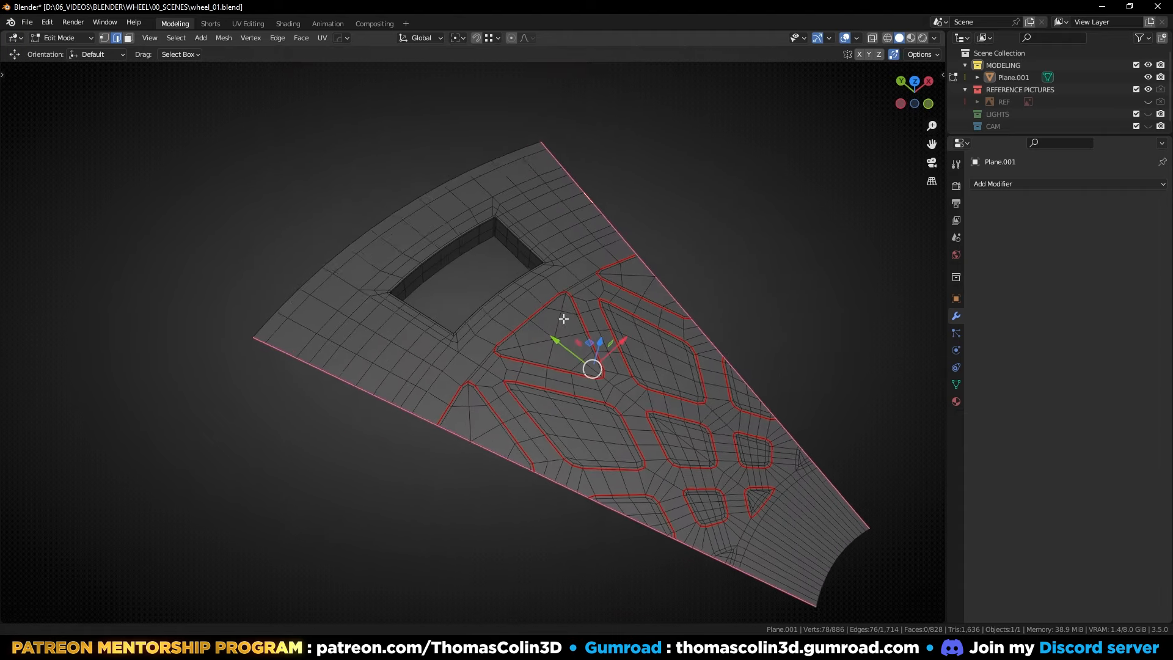
middle_click_drag(562, 317, 538, 358, "alt")
right_click_drag(538, 357, 525, 278, "alt")
left_click_drag(524, 278, 511, 285, "alt")
right_click_drag(511, 285, 507, 299, "alt")
left_click(512, 257, "alt")
left_click(463, 218, "alt+shift")
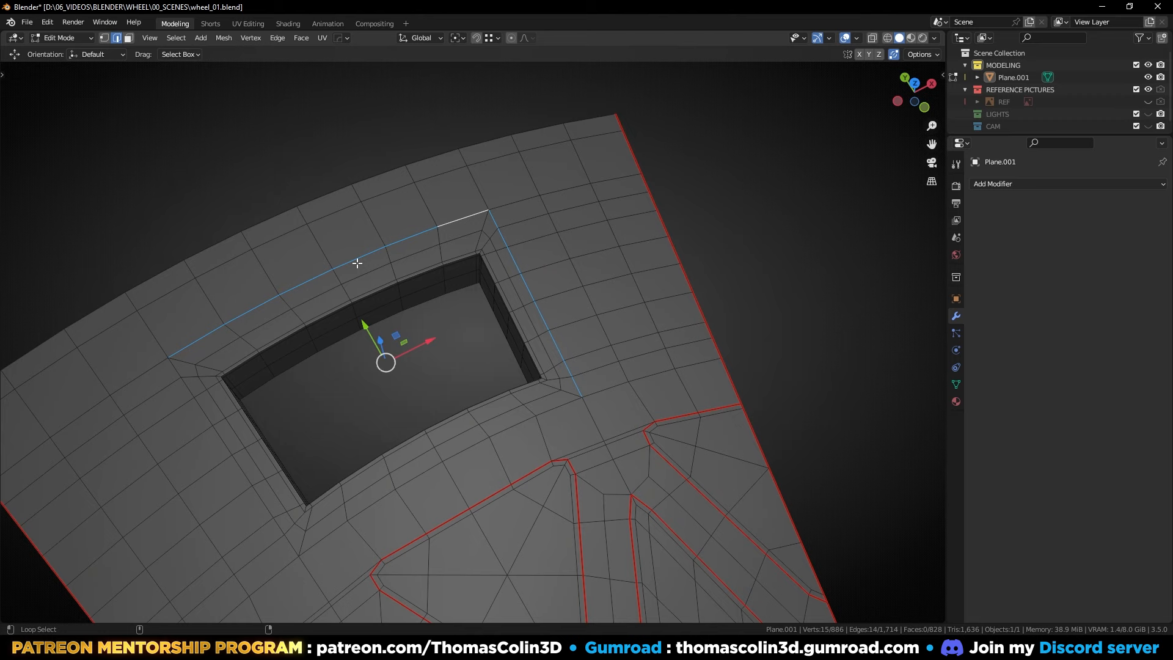
left_click(184, 396, "alt+shift")
left_click(331, 534, "alt+shift")
right_click(495, 390)
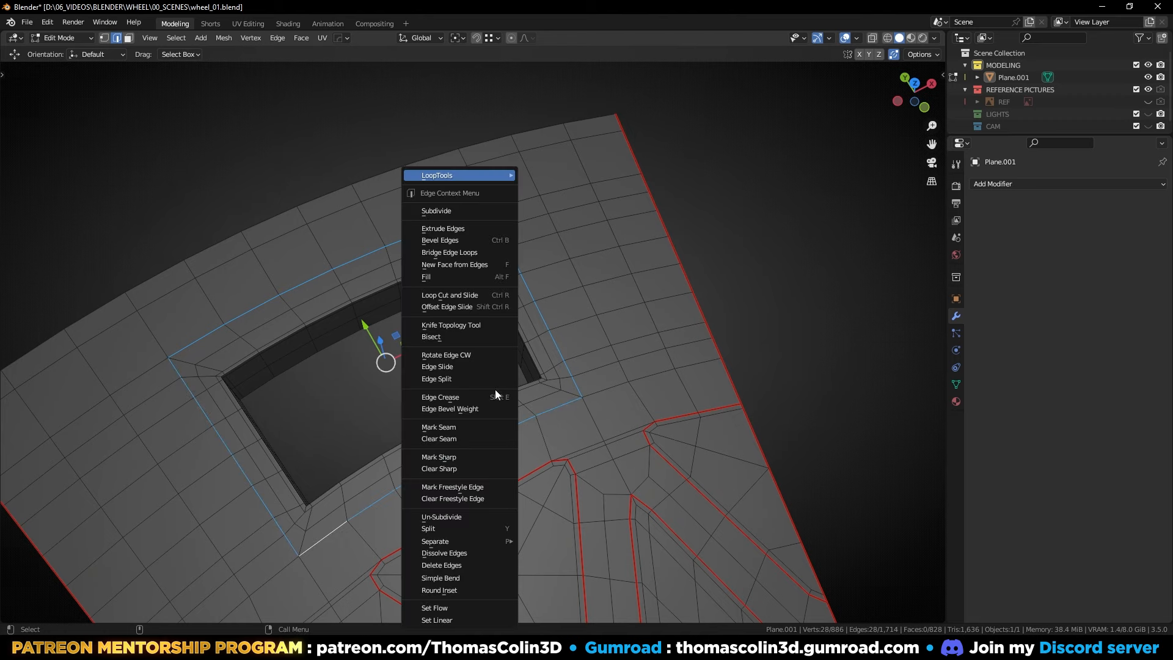
left_click(441, 428)
Step: Delete the faces on both sides of the seam-framed rim opening, from the opening's frame out to the segment's borders
scroll(437, 411, "down", 3)
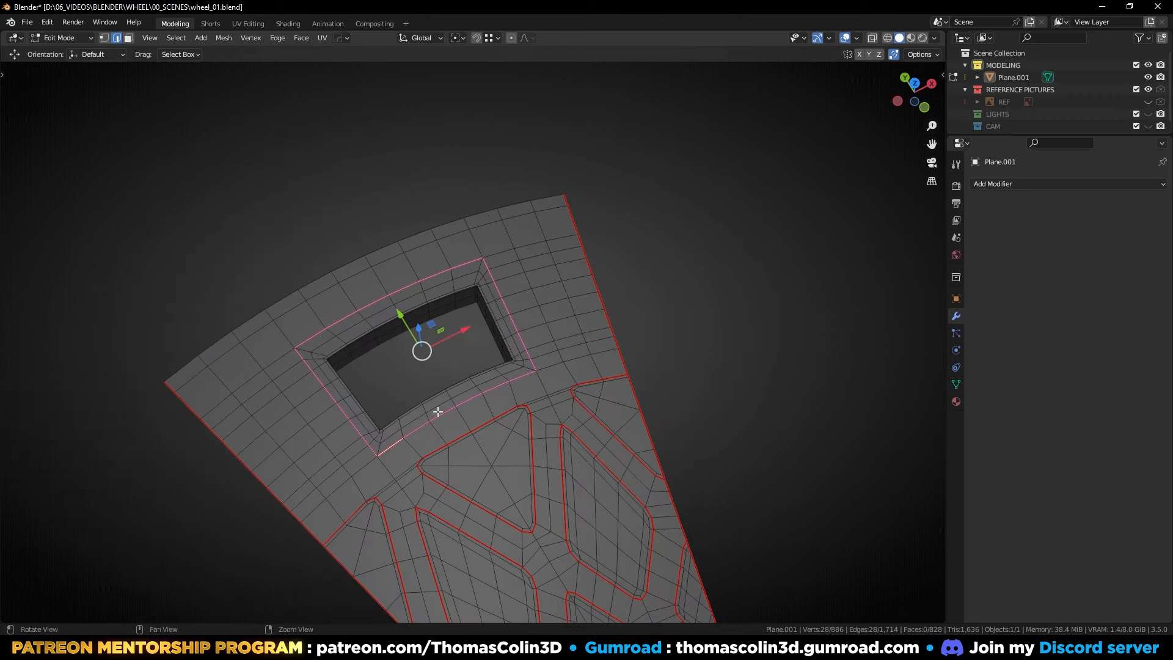
left_click_drag(438, 411, 395, 450, "alt")
middle_click_drag(396, 451, 399, 357, "alt")
scroll(398, 358, "down", 1)
key("3")
left_click(523, 222)
left_click(557, 339, "ctrl+shift")
left_click(269, 252, "shift")
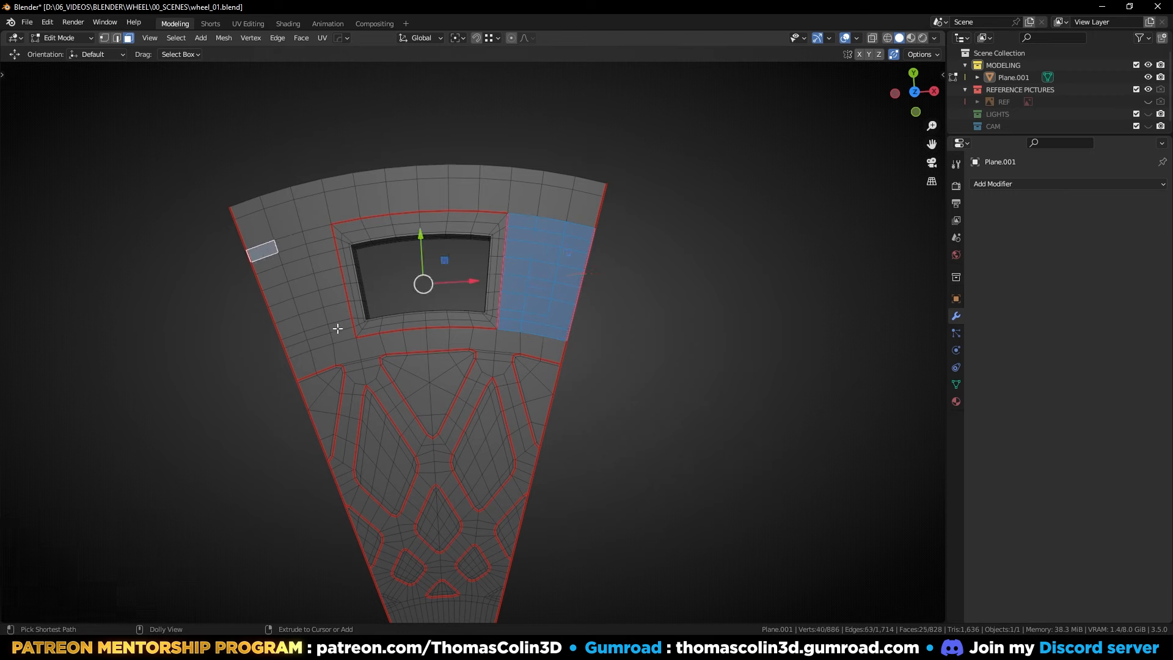
left_click(339, 335, "ctrl+shift")
key("x")
left_click(341, 335)
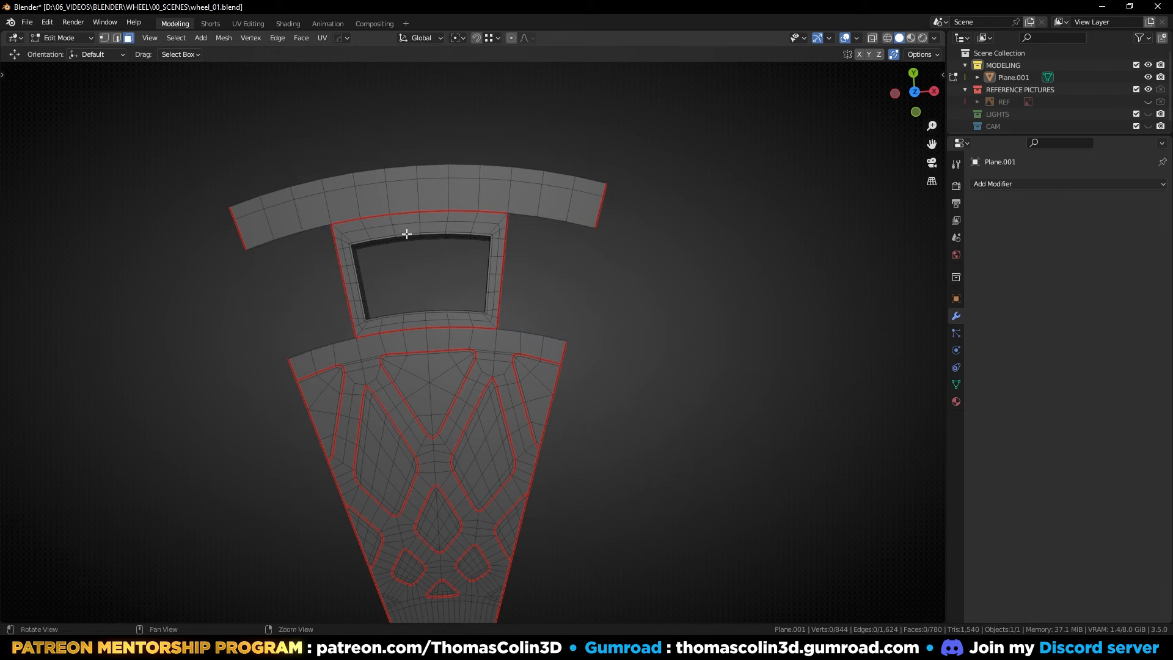
Step: Spin the seam-bounded opening frame as duplicates over 360° around the world centre with 20 steps
scroll(405, 235, "down", 2)
key("l")
key("alt+e")
left_click(389, 251)
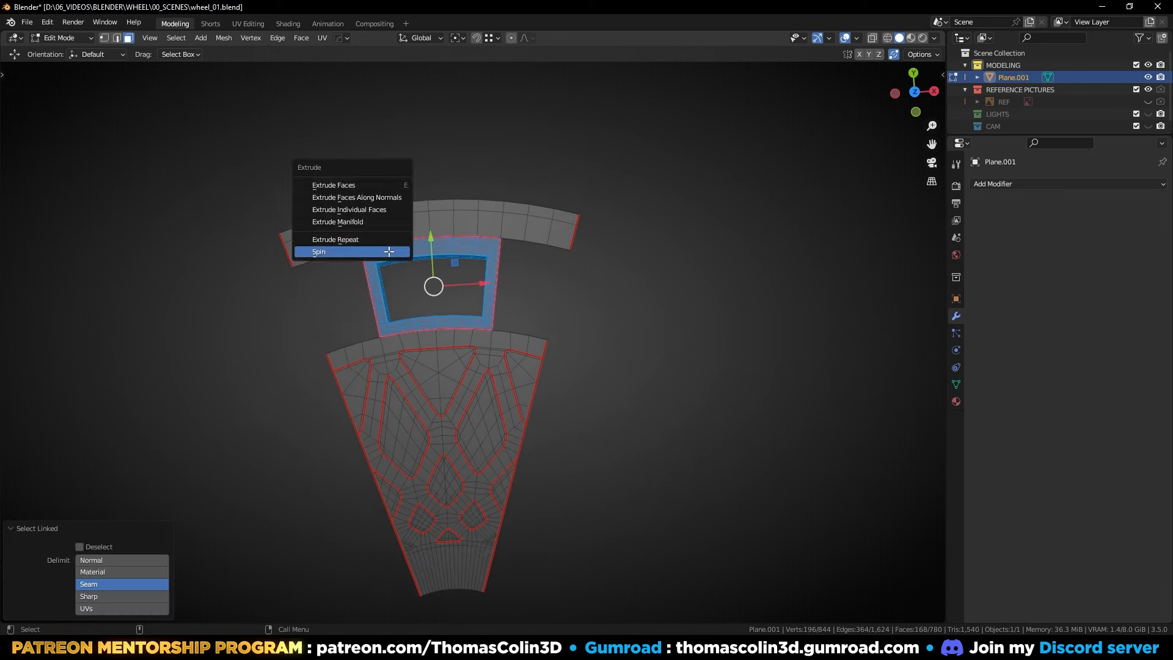
left_click(79, 494)
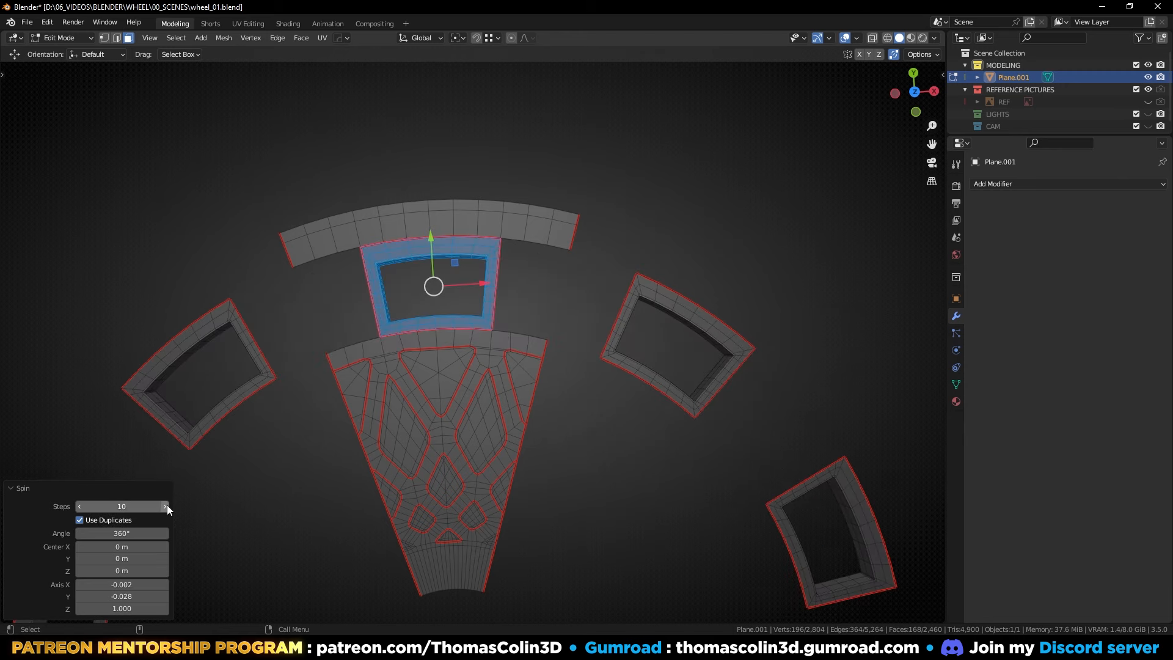
left_click_drag(167, 504, 227, 505)
scroll(434, 355, "up", 1)
scroll(434, 356, "up", 3)
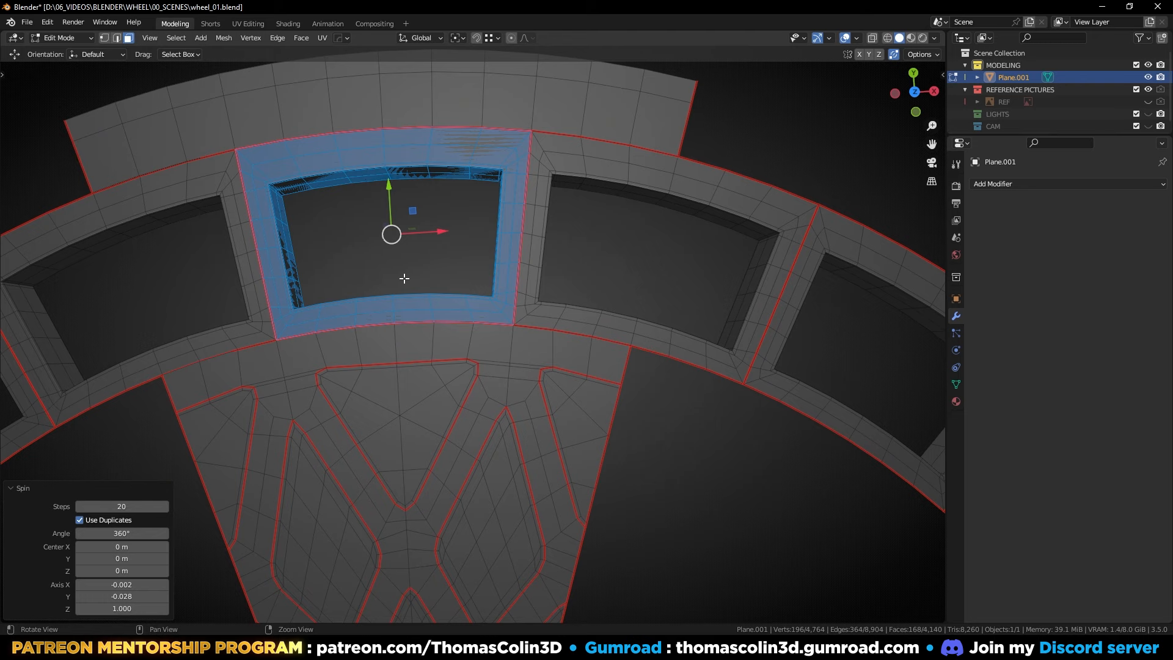
Step: Merge all of the mesh's vertices by distance, then clear the selection
scroll(404, 278, "down", 3)
key("1")
key("a")
key("m")
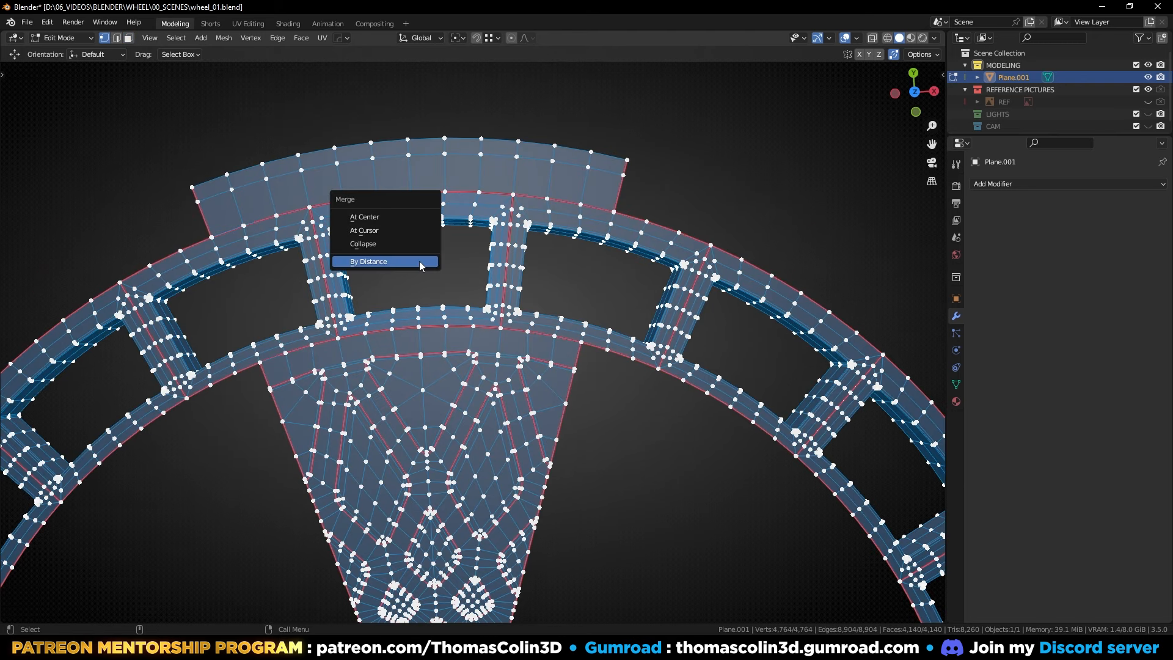
left_click(421, 265)
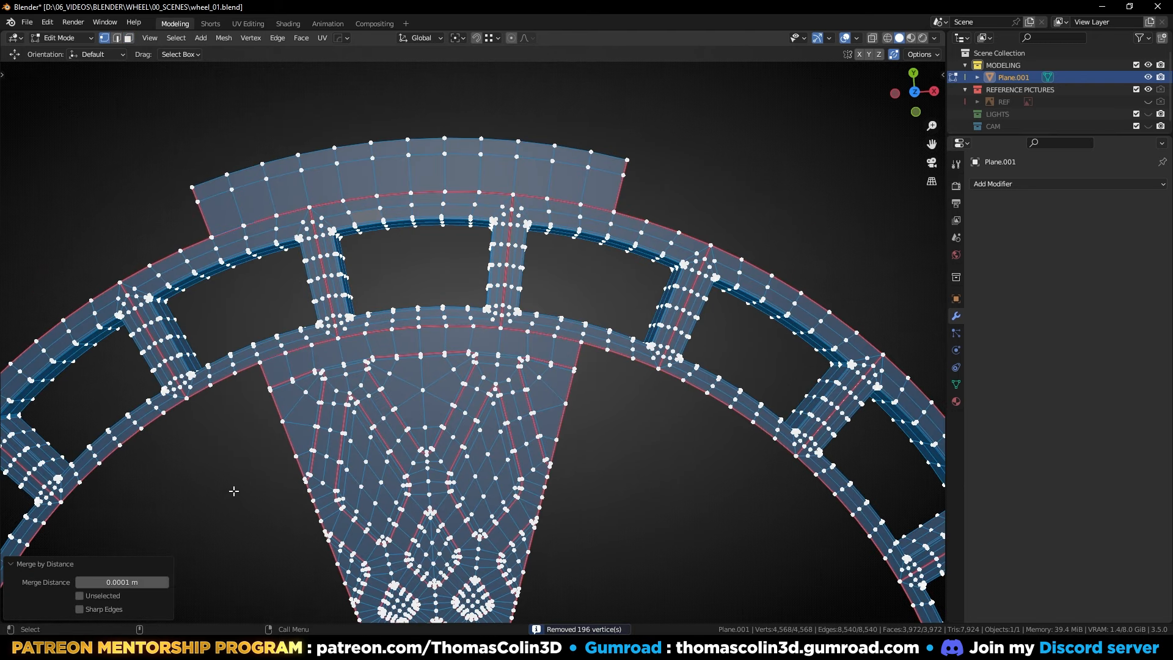
key("alt+a")
Step: Mark the short cross edges of the opening ring that line up with the segment's side borders as seams
scroll(382, 273, "down", 3)
key("2")
scroll(391, 273, "up", 6)
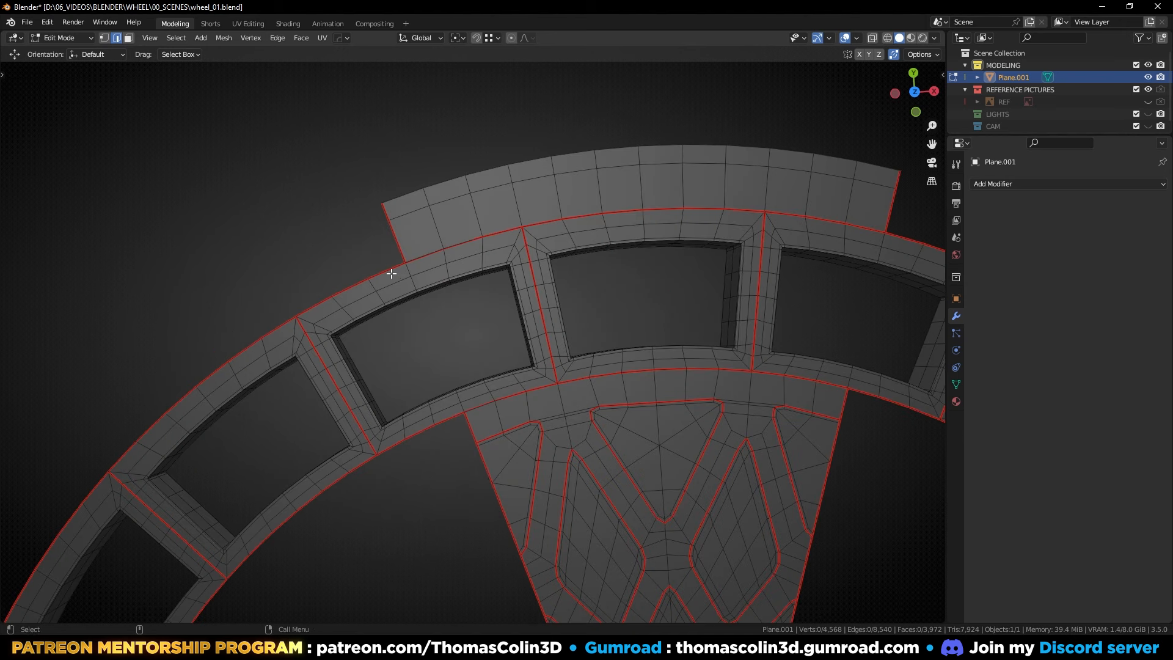
left_click(458, 396, "alt+shift")
middle_click_drag(600, 383, 308, 310, "shift")
left_click(553, 309, "alt+shift")
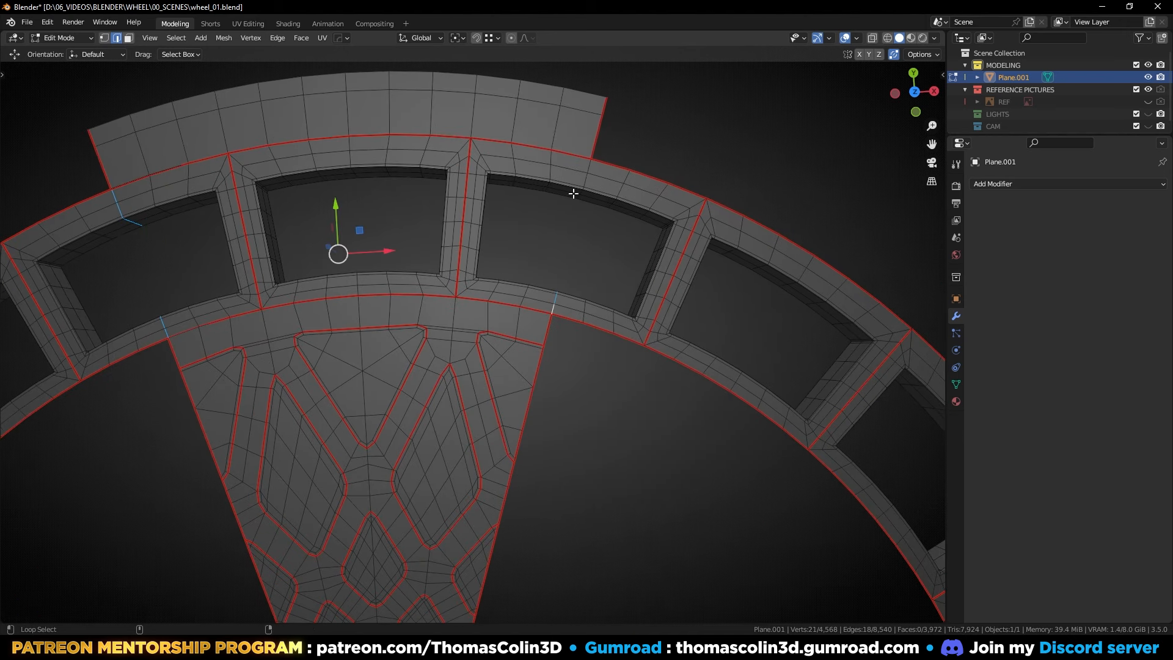
left_click(588, 165, "alt+shift")
right_click(587, 165)
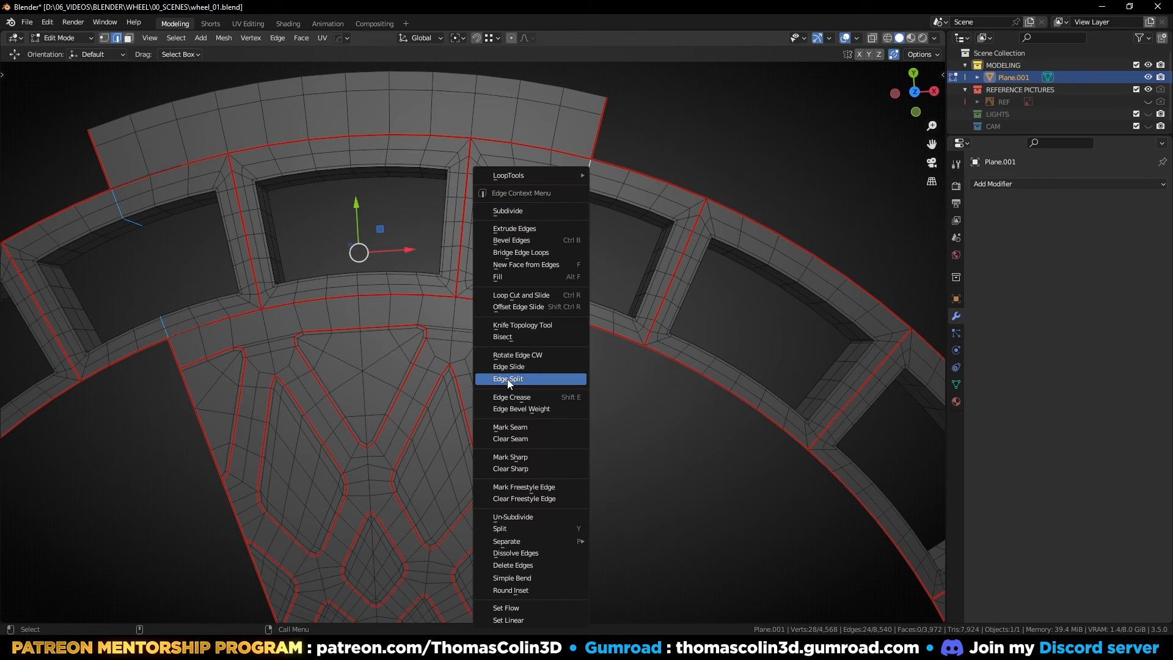
left_click(508, 429)
scroll(511, 372, "down", 4)
scroll(435, 335, "up", 1)
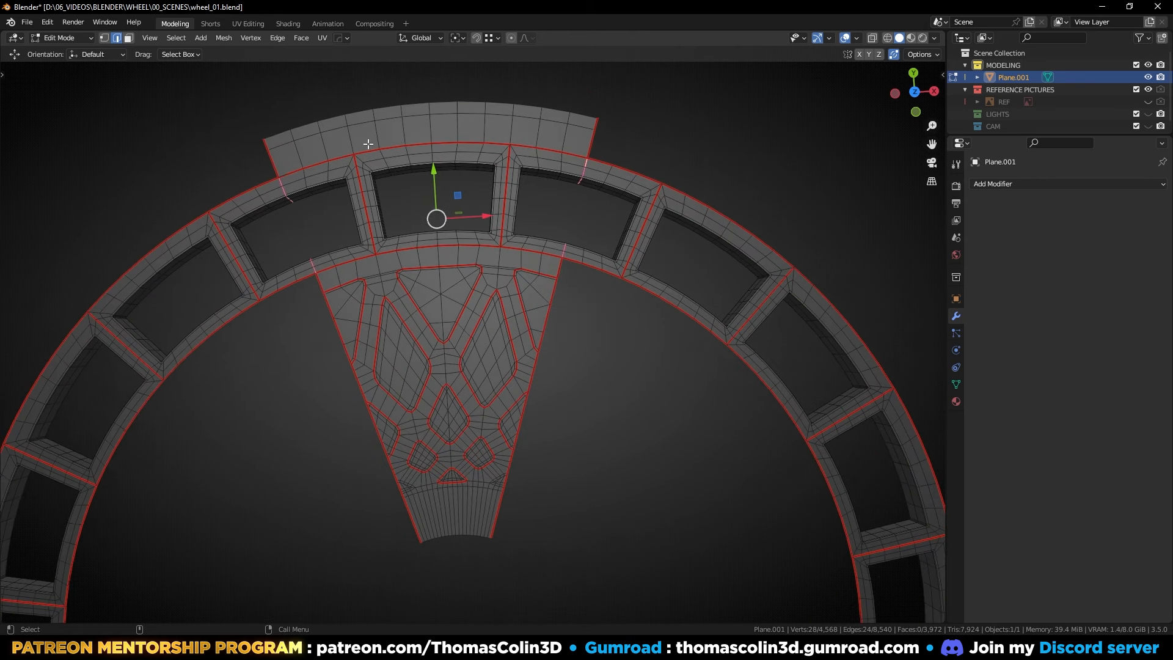
Step: Select all seam-bounded regions of the wheel segment, invert the selection and delete the rest of the opening ring
key("alt+a")
left_click(336, 142)
key("ctrl+l")
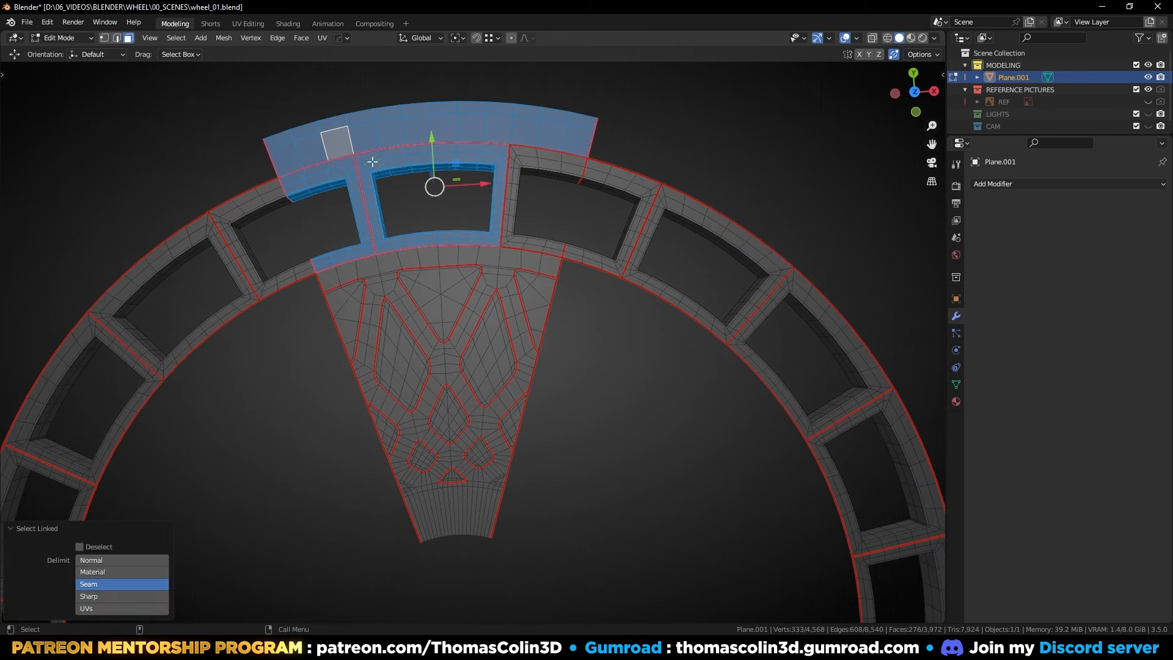
key("l")
key("l")
key("l")
key("l")
key("l")
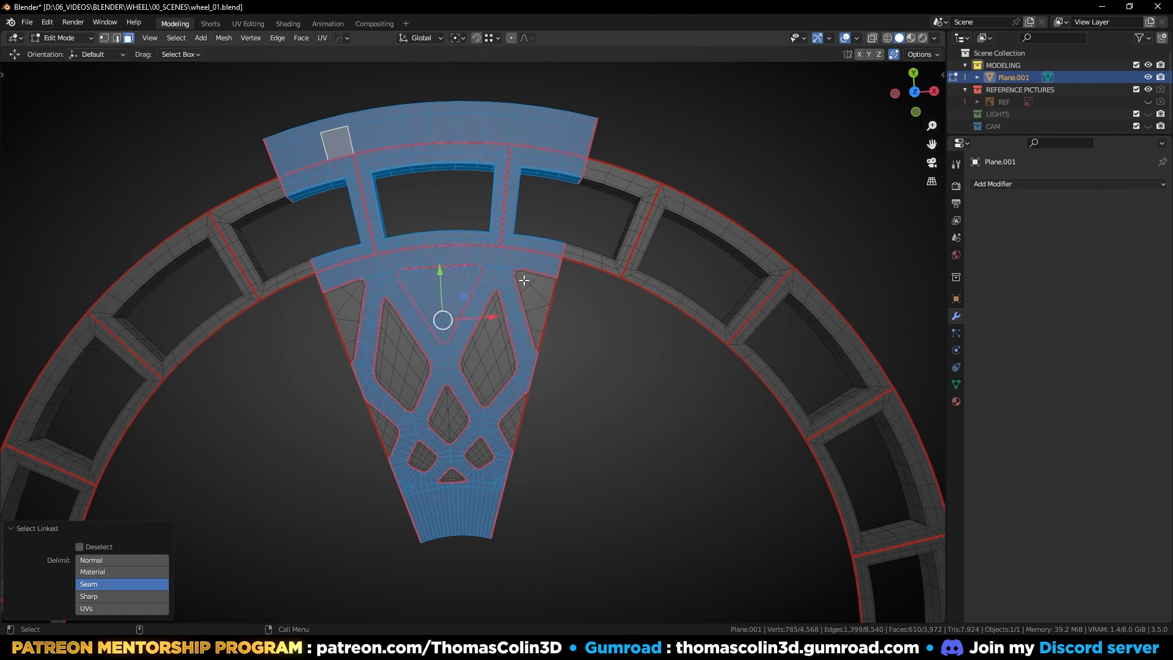
key("l")
key("l")
key("l")
key("l")
key("l")
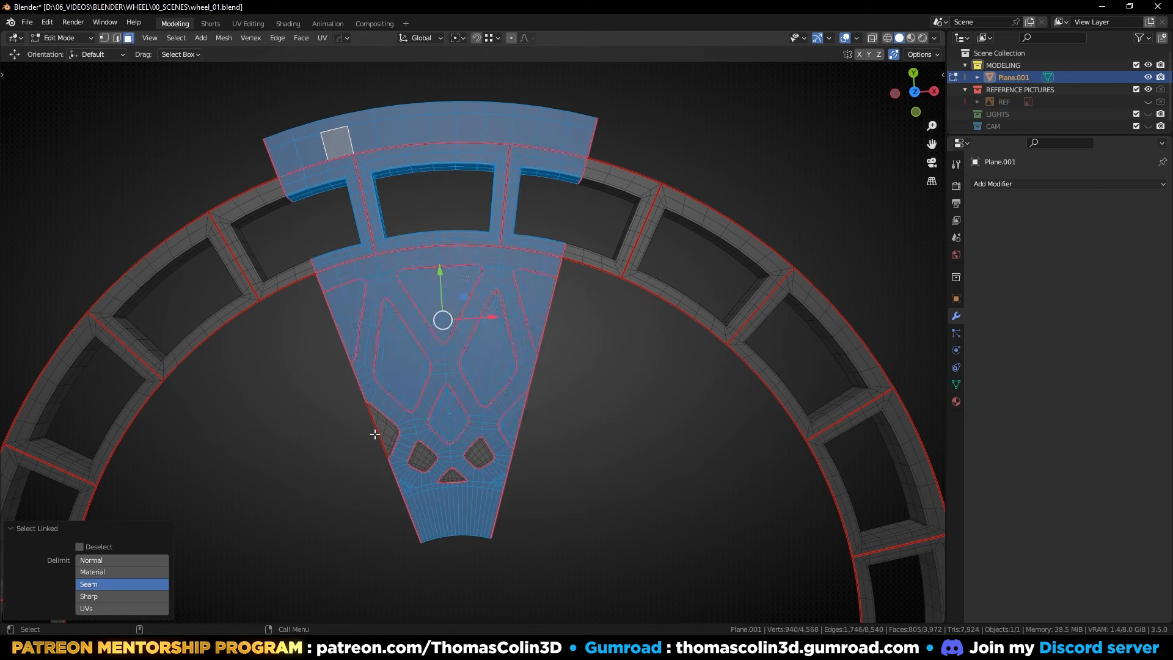
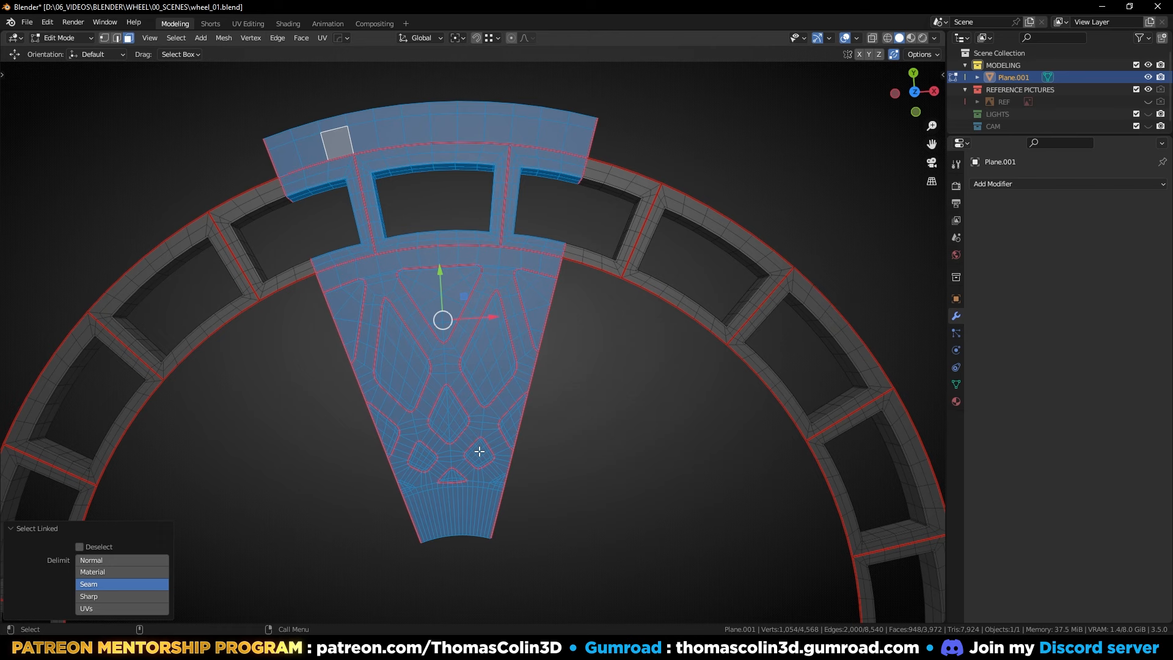
key("ctrl+i")
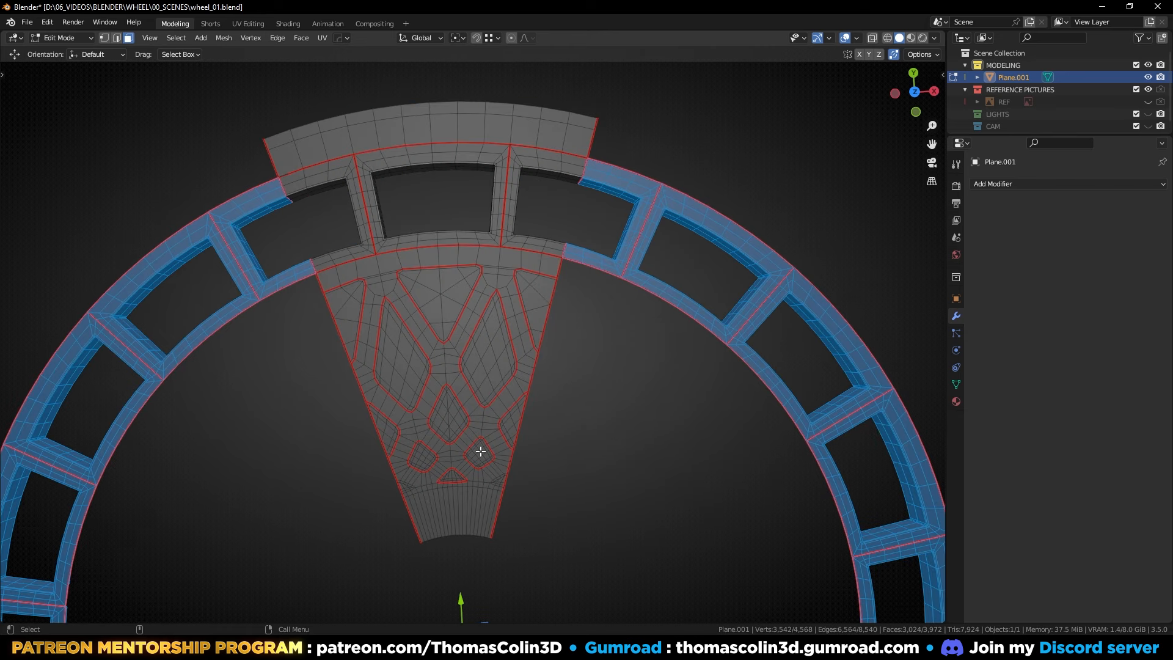
key("x")
left_click(480, 451)
Step: Maximize the viewport and add one centred loop cut along the band between the rim opening and the spoke pattern
key("ctrl+space")
scroll(397, 350, "up", 2)
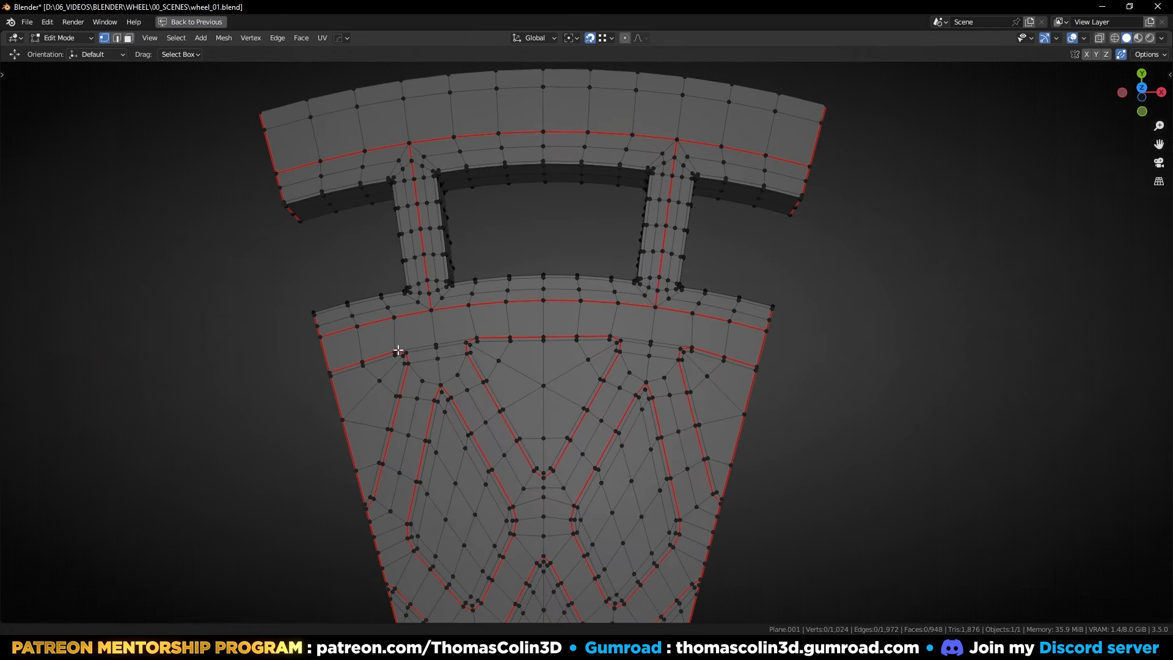
scroll(398, 350, "up", 3)
key("2")
key("ctrl+r")
left_click(452, 333)
right_click(452, 333)
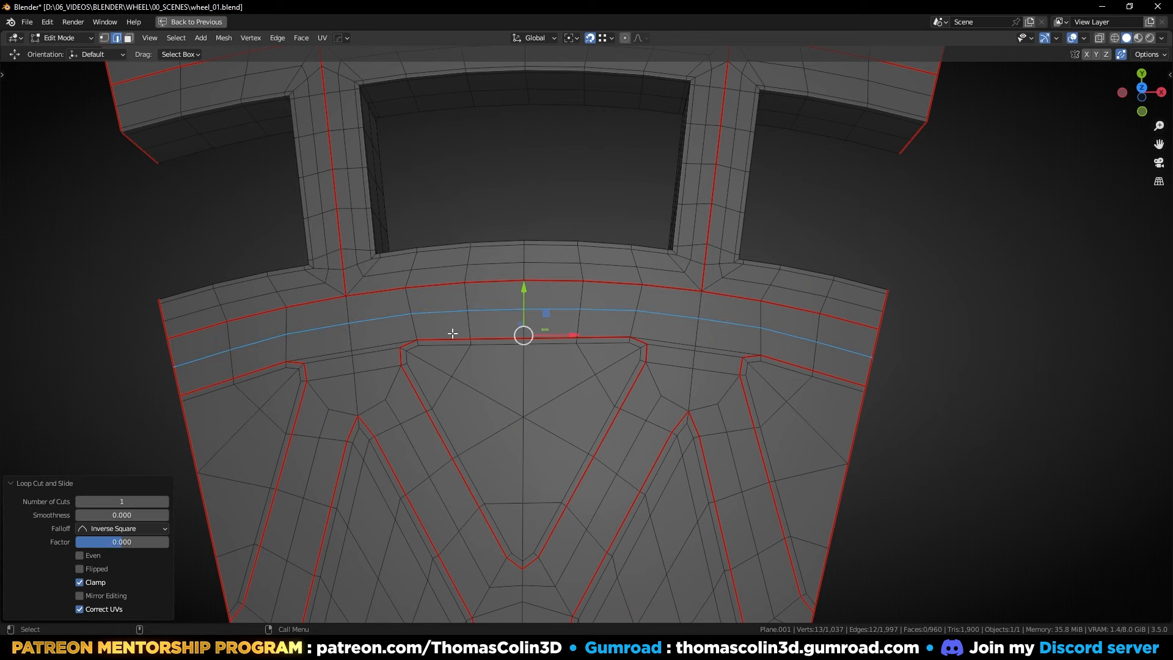
left_click(82, 321)
Step: Space the three edges crossing the band below the left opening pillar evenly with LoopTools Space
scroll(287, 306, "up", 4)
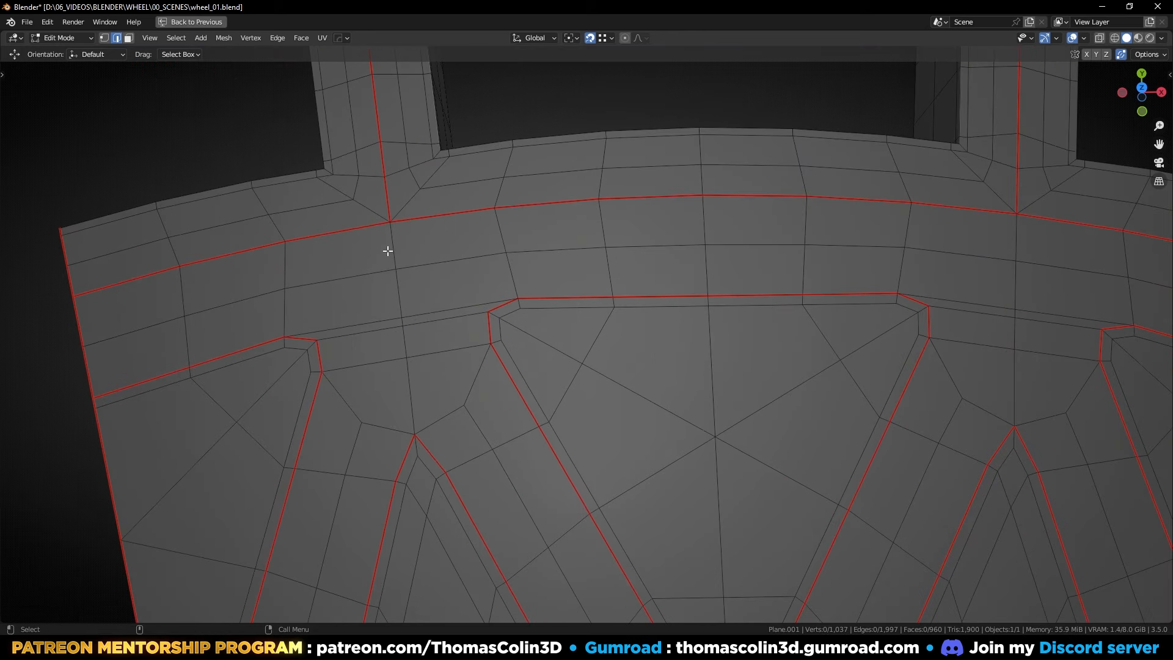
left_click(388, 250)
left_click(400, 319, "ctrl")
right_click(550, 211)
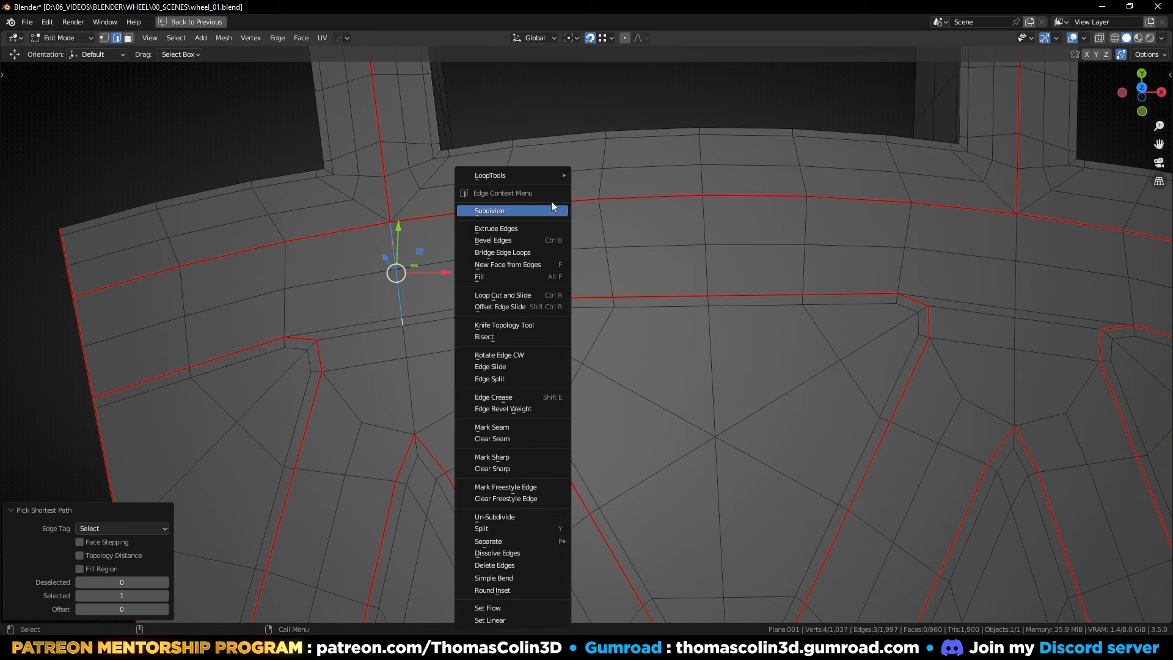
mouse_move(583, 176)
left_click(608, 258)
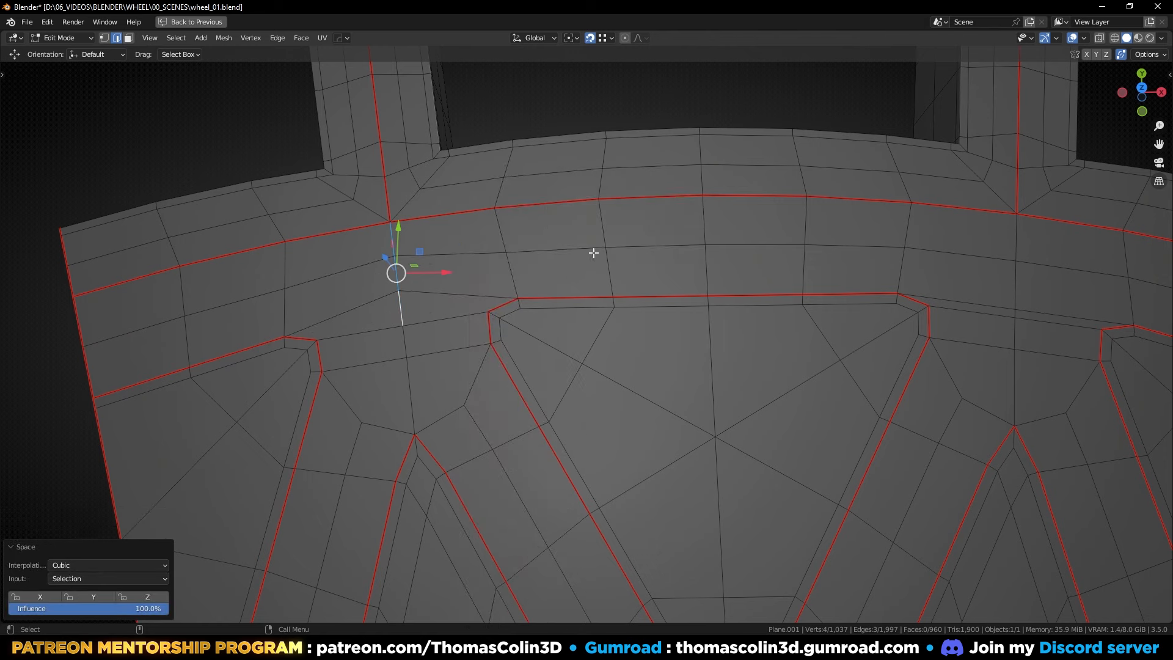
left_click(191, 130)
Step: Apply LoopTools Space to the three edges crossing the band below the right opening pillar
middle_click_drag(649, 250, 181, 208, "shift")
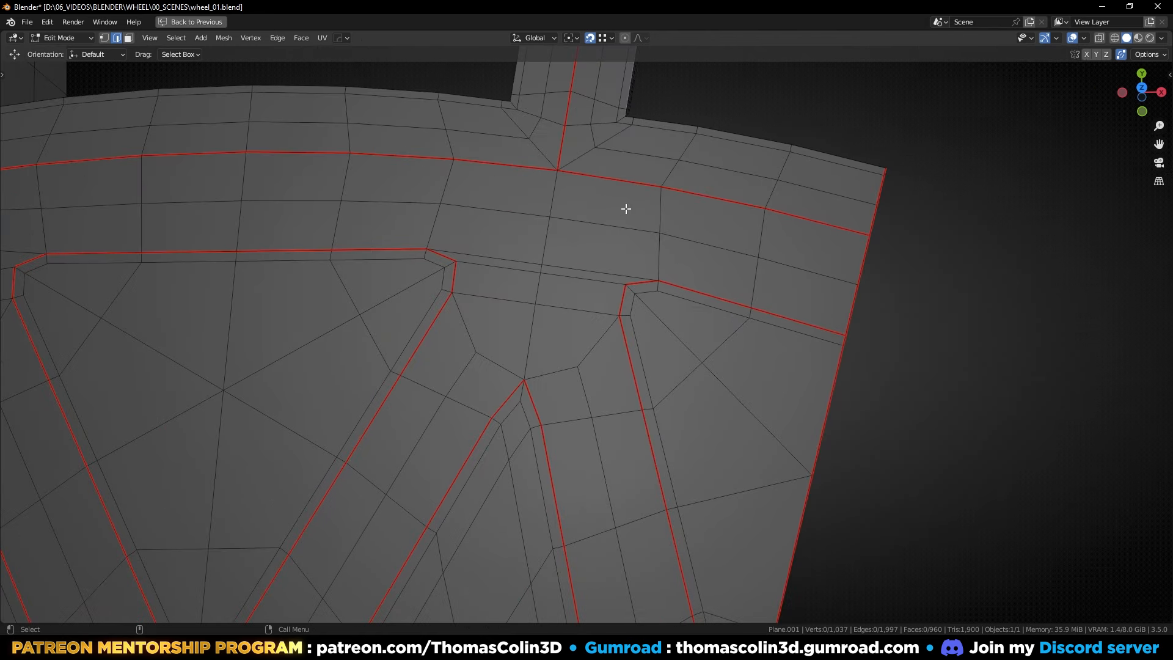
left_click(548, 190)
left_click(539, 266, "ctrl")
right_click(664, 170)
mouse_move(664, 170)
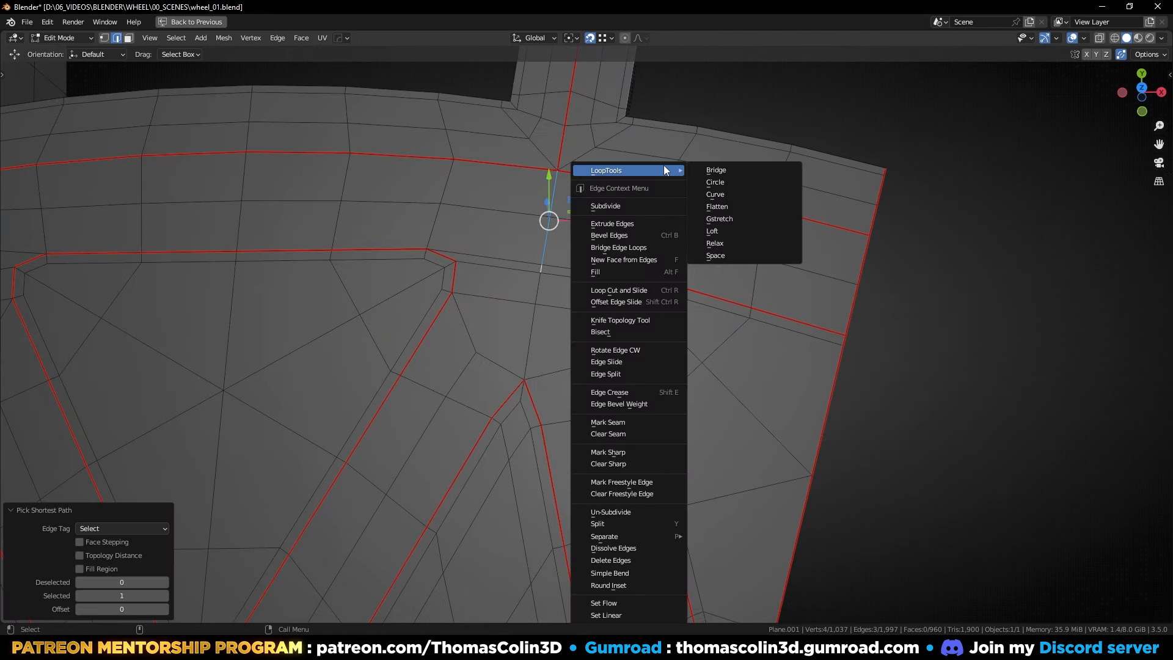
left_click(713, 255)
left_click(961, 322)
Step: Add four evenly spaced loop cuts across the narrow hub band at the segment's inner end
scroll(689, 230, "down", 4)
scroll(574, 213, "up", 2)
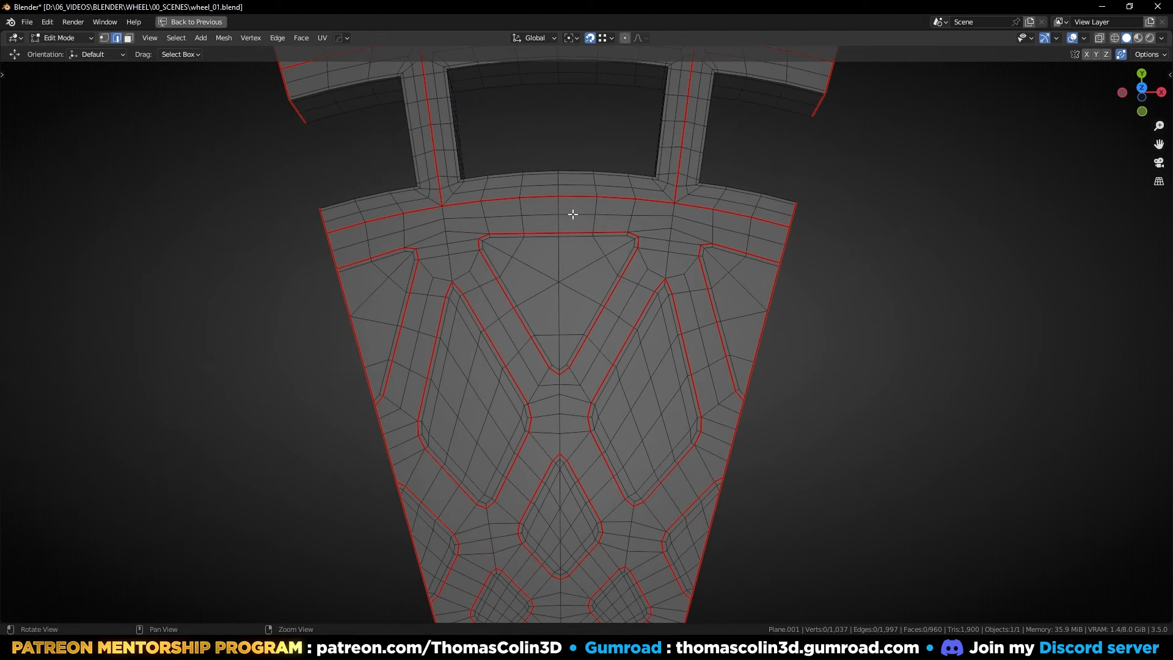
right_click_drag(574, 214, 567, 263, "alt")
left_click_drag(567, 263, 563, 281, "alt")
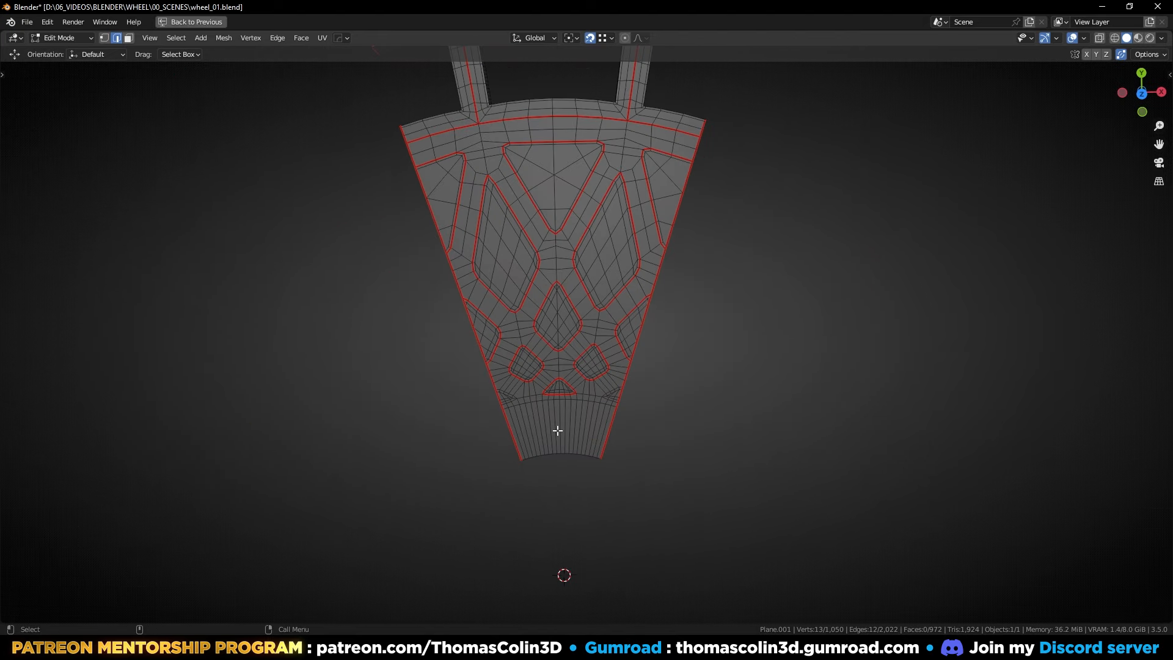
left_click(557, 417)
key("ctrl+r")
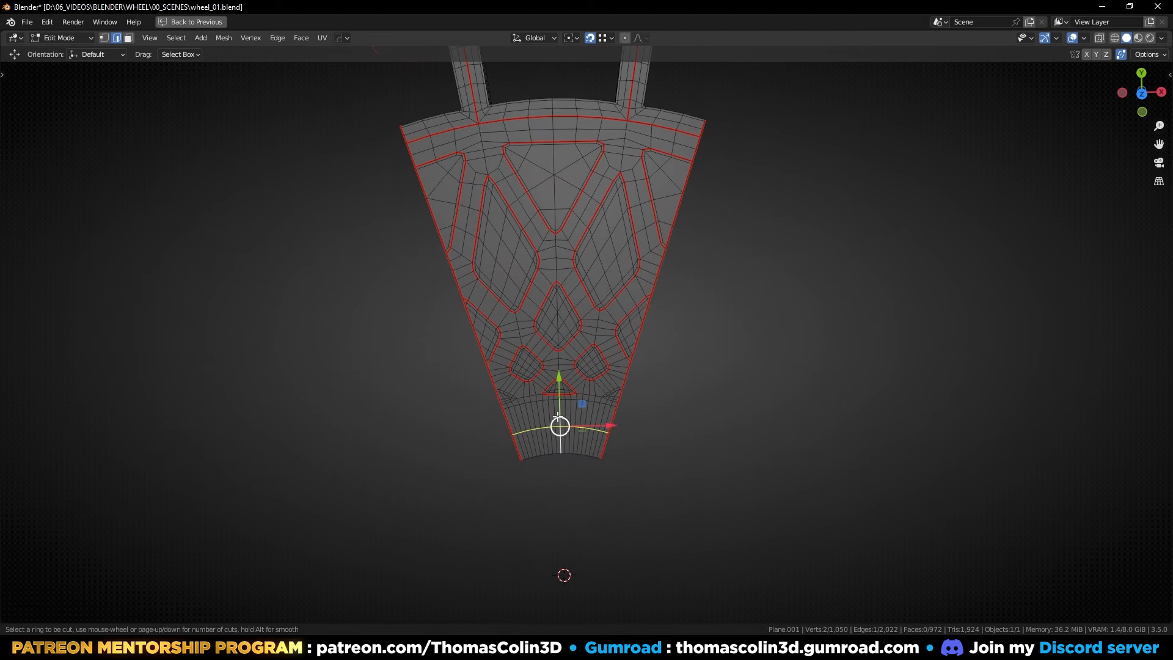
scroll(558, 417, "up", 3)
left_click(558, 416)
right_click(557, 417)
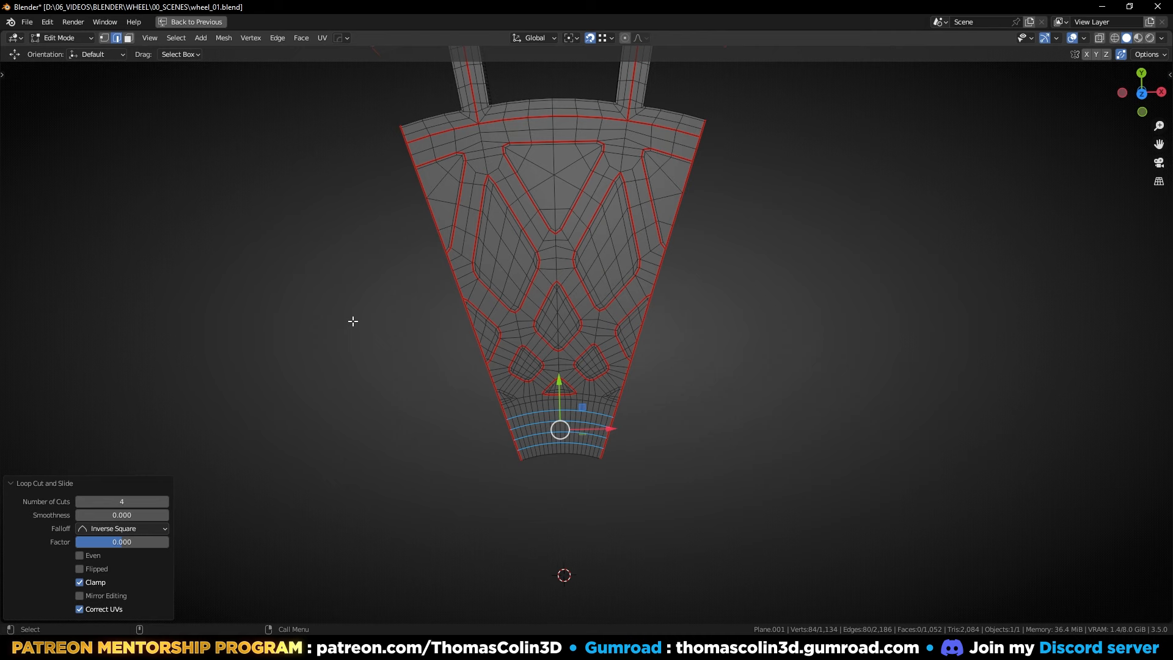
left_click(353, 321)
key("a")
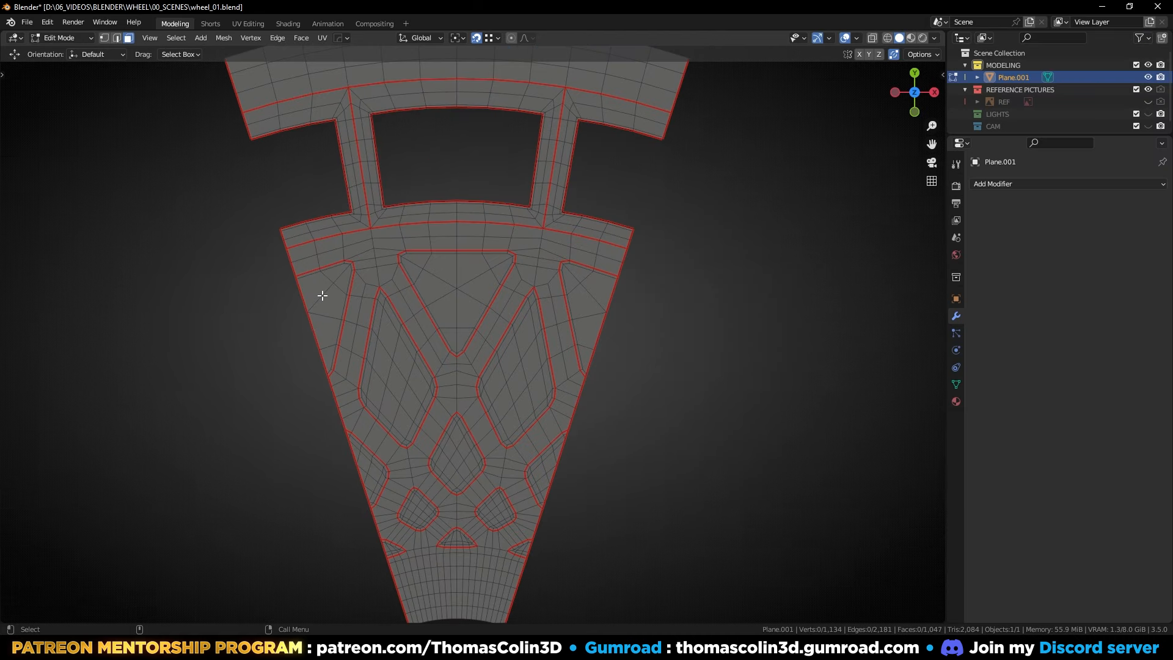
Step: Select the seam-bounded inner faces of all the spoke openings and extrude them downward along the Z axis
left_click(315, 291)
key("l")
key("l")
key("l")
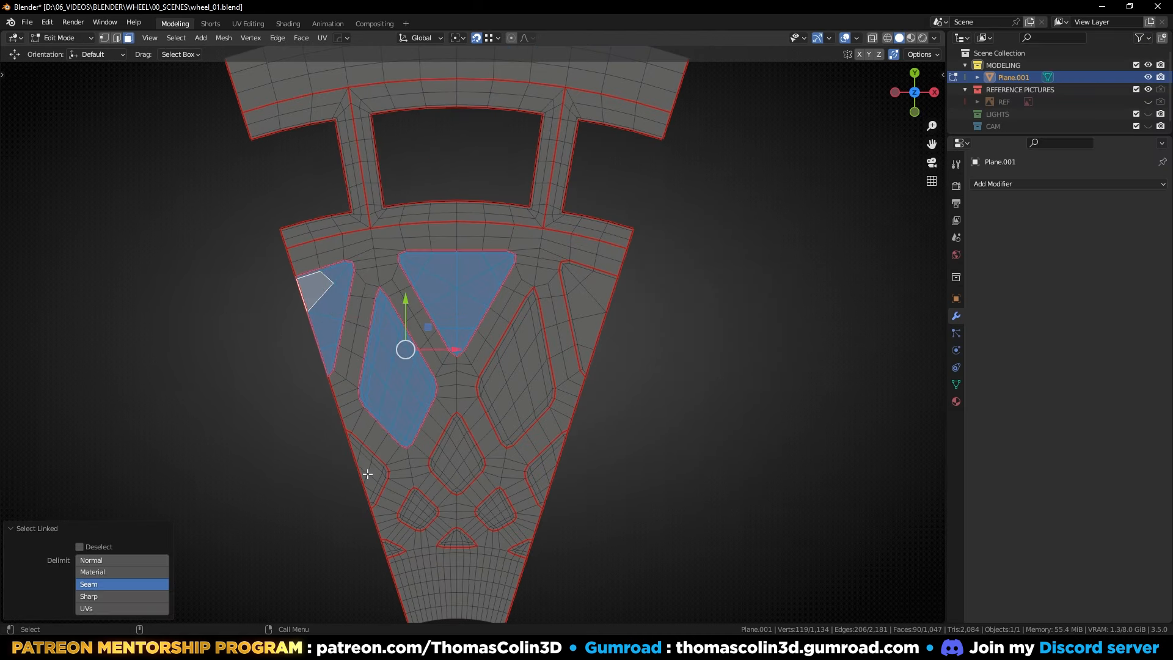
key("l")
key("l")
key("l")
key("l")
key("l")
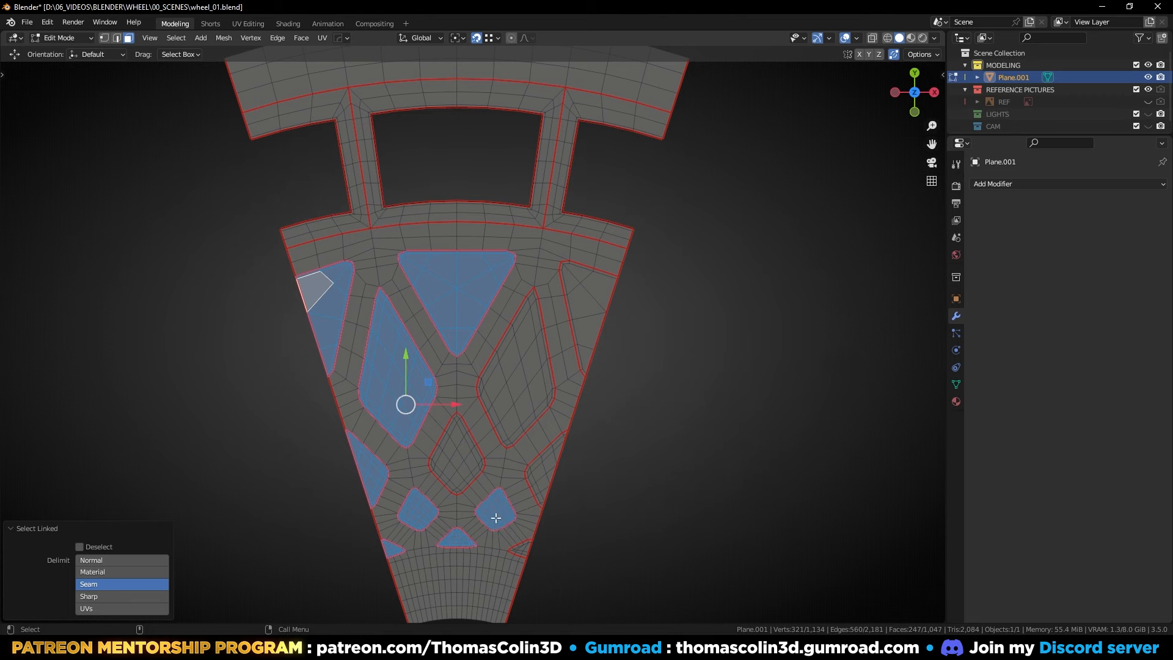
key("l")
key("l")
key("l")
key("l")
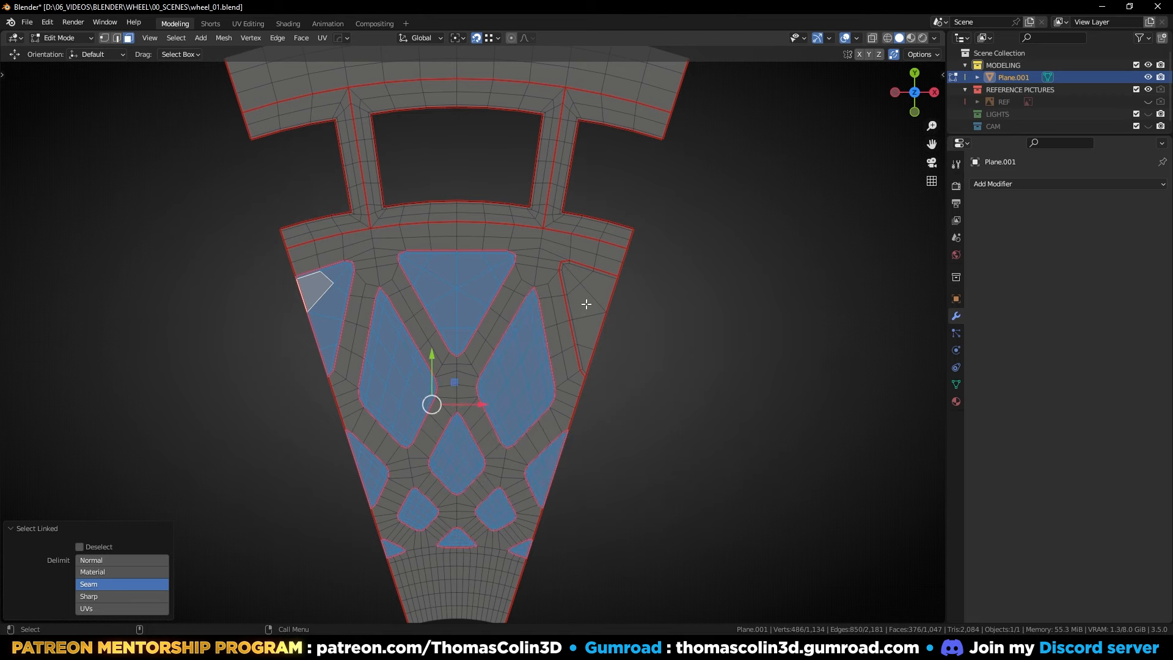
key("l")
middle_click_drag(495, 407, 524, 284)
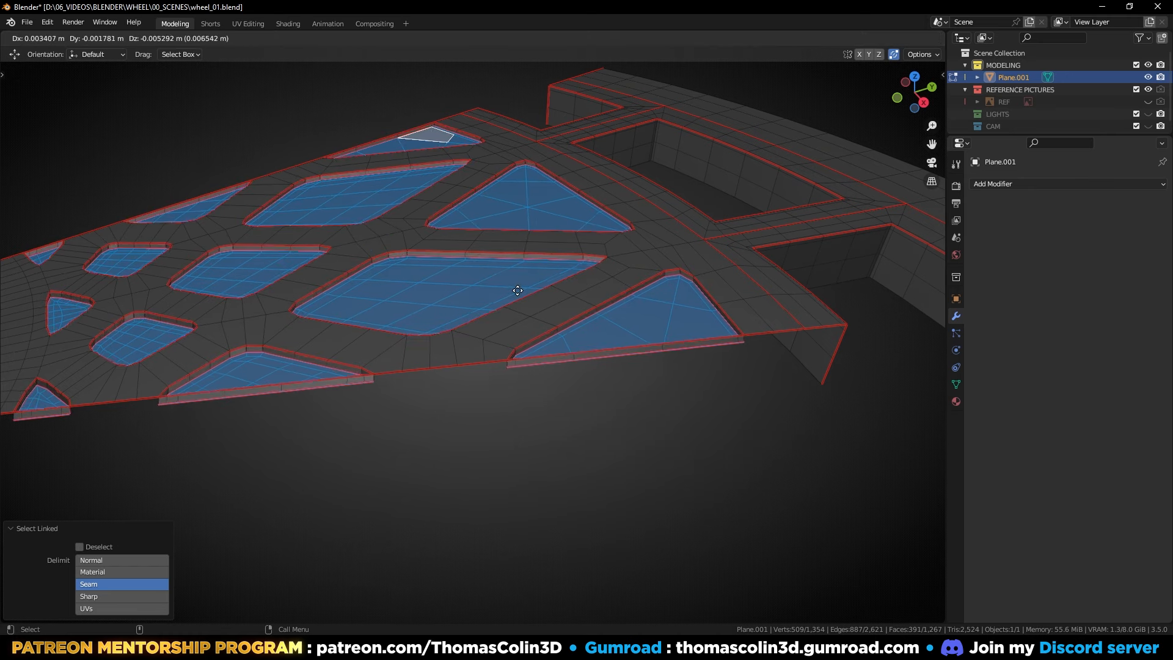
key("z")
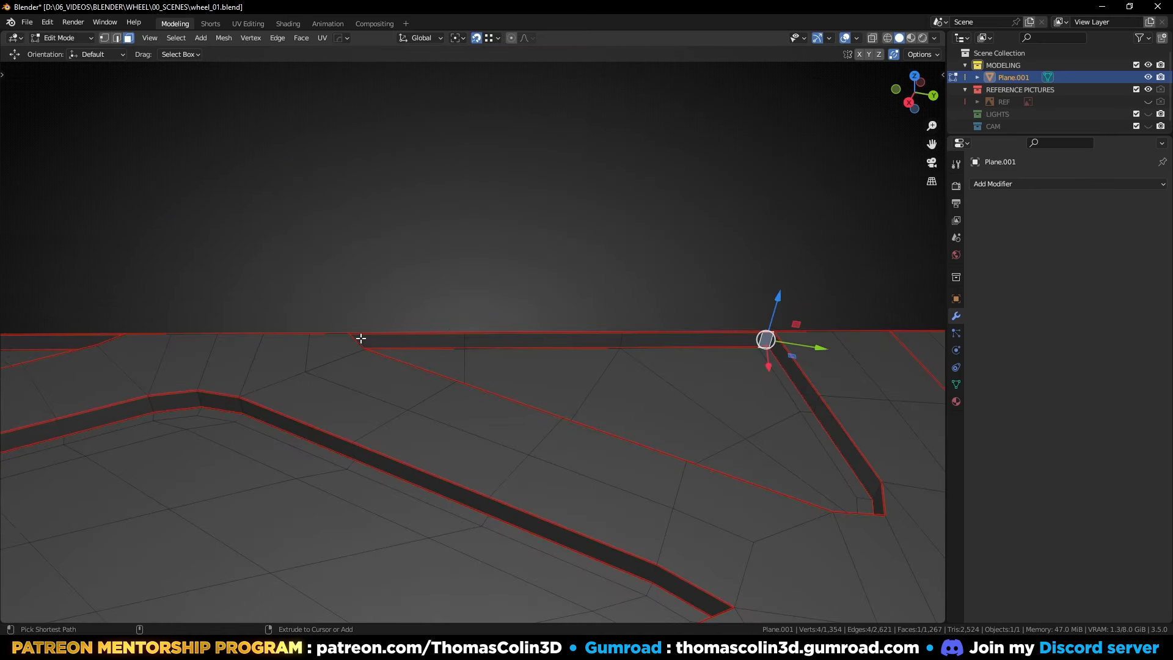
Step: Select the extruded pocket wall faces that lie along the wheel segment's two side borders
left_click(361, 338, "ctrl")
middle_click_drag(207, 296, 651, 289, "shift")
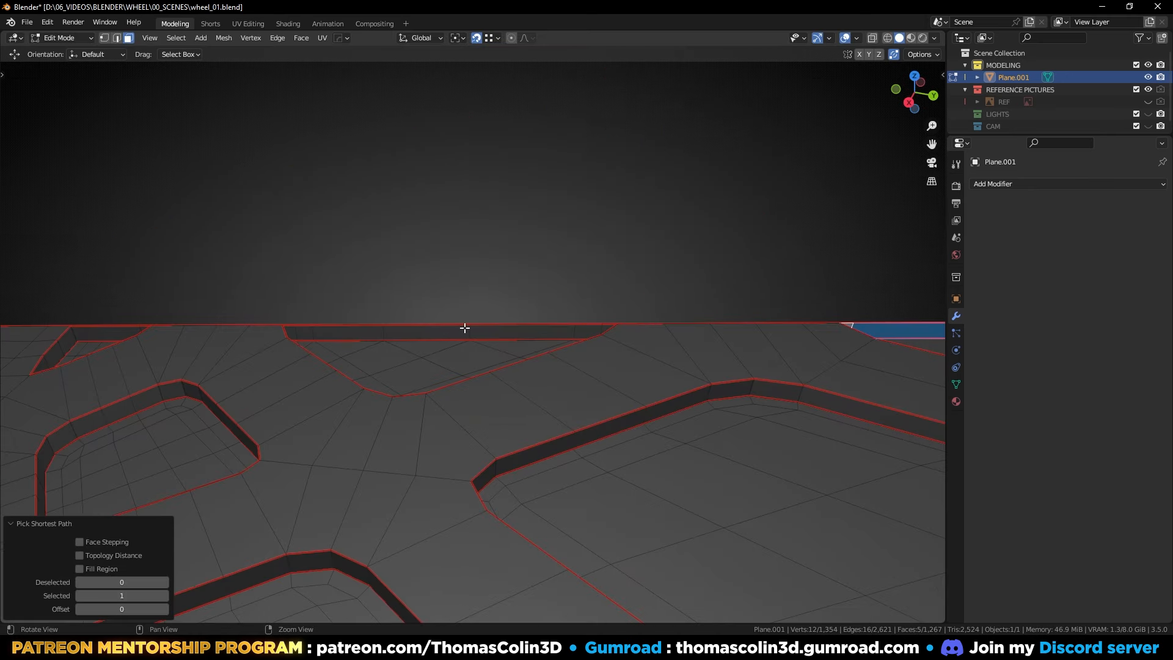
middle_click_drag(466, 328, 484, 331, "shift")
left_click(307, 335, "shift")
left_click(622, 330, "ctrl")
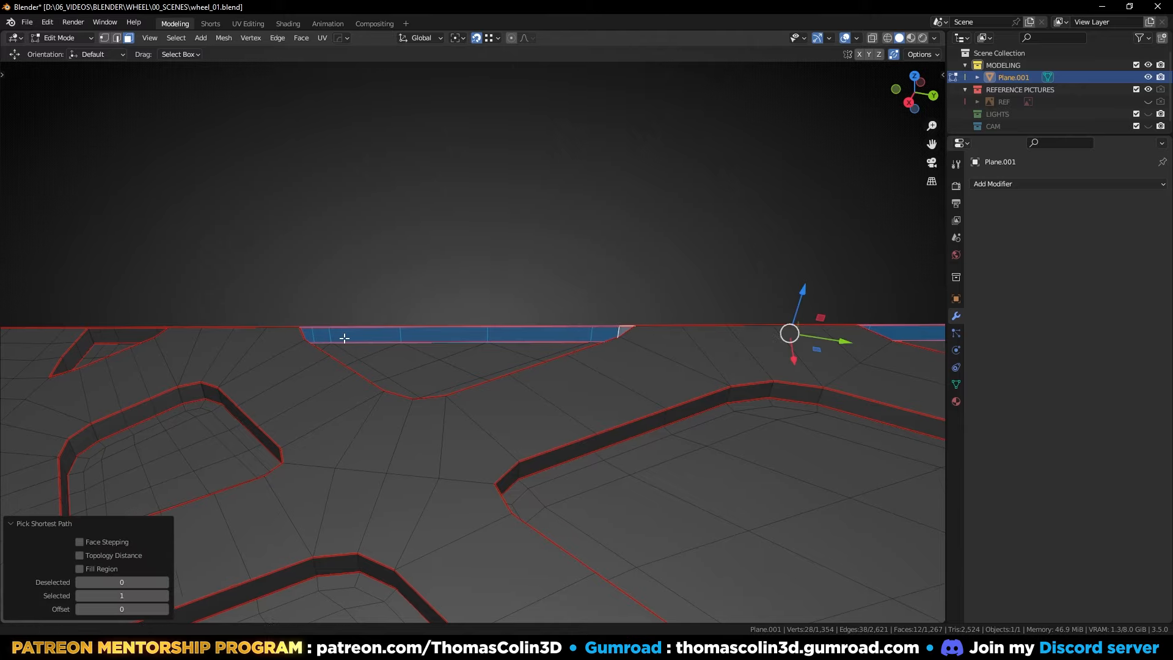
middle_click_drag(122, 343, 533, 322, "shift")
left_click(470, 315, "shift")
left_click(557, 315, "ctrl")
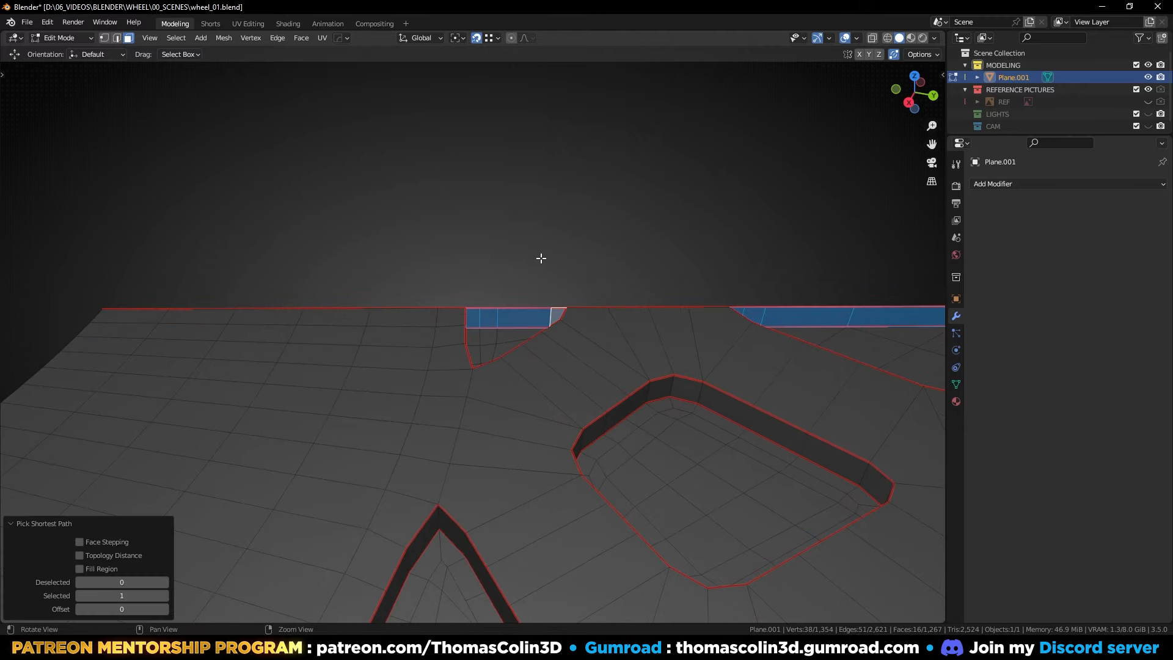
middle_click_drag(540, 257, 764, 424)
scroll(495, 302, "up", 4)
left_click(488, 296, "shift")
left_click(605, 311, "ctrl")
left_click(285, 279, "shift")
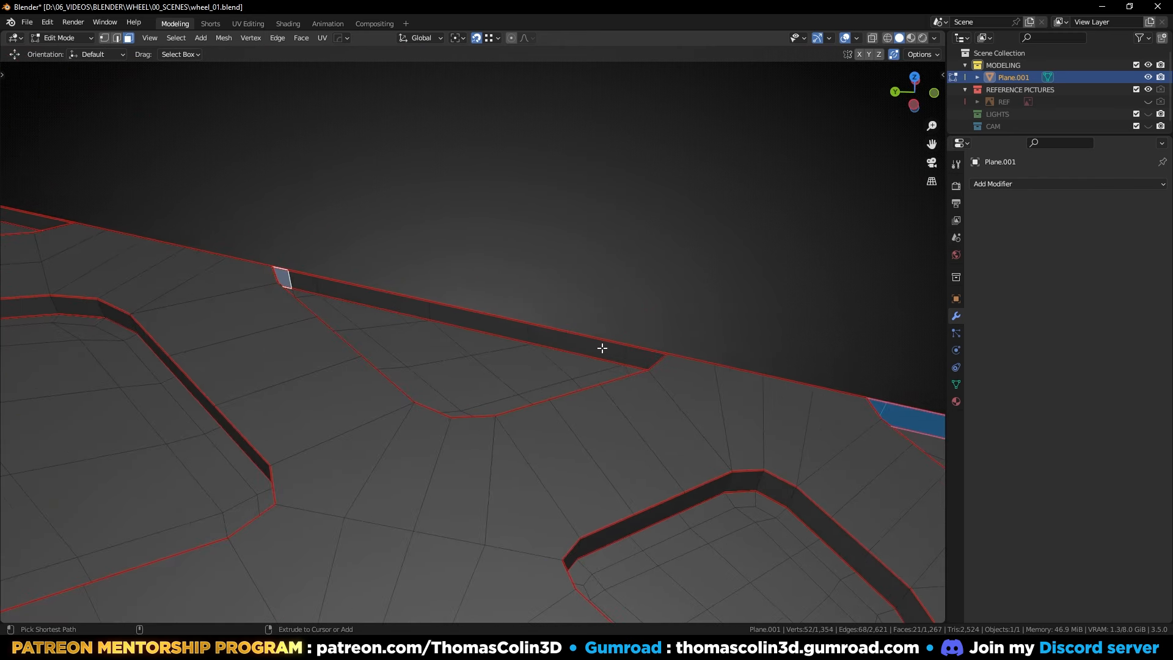
Step: Select the remaining pocket wall faces along the wedge's open border and delete those faces
left_click(653, 359, "ctrl")
middle_click_drag(653, 359, 303, 276, "shift")
left_click(142, 257, "shift")
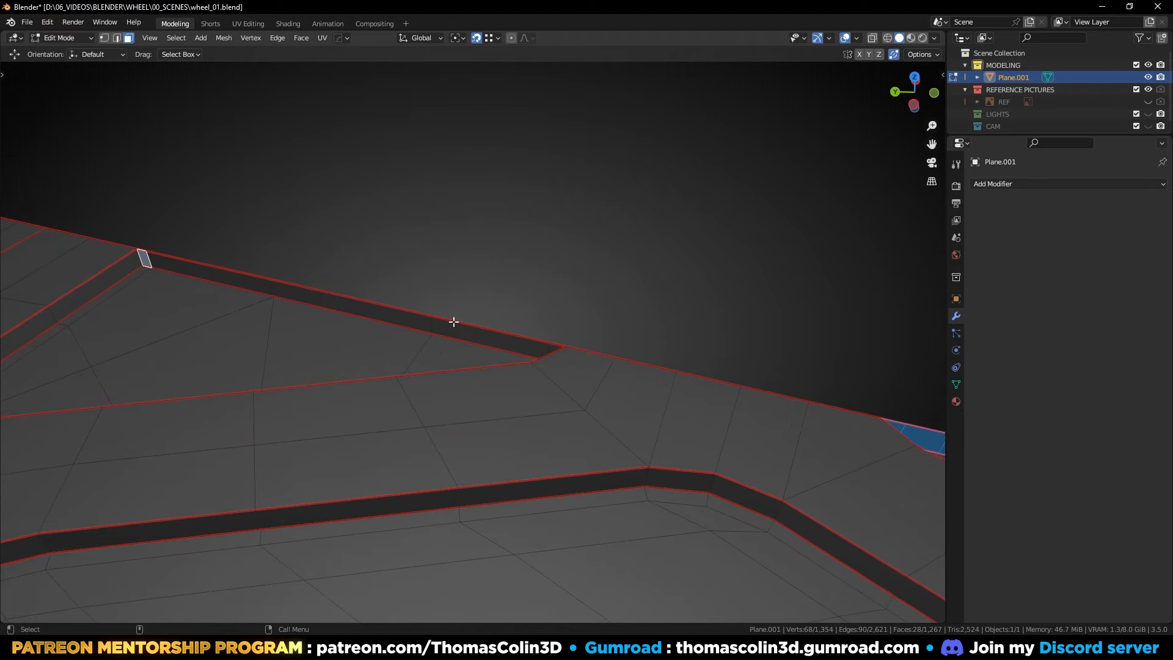
left_click(552, 348, "ctrl")
scroll(445, 385, "down", 4)
key("x")
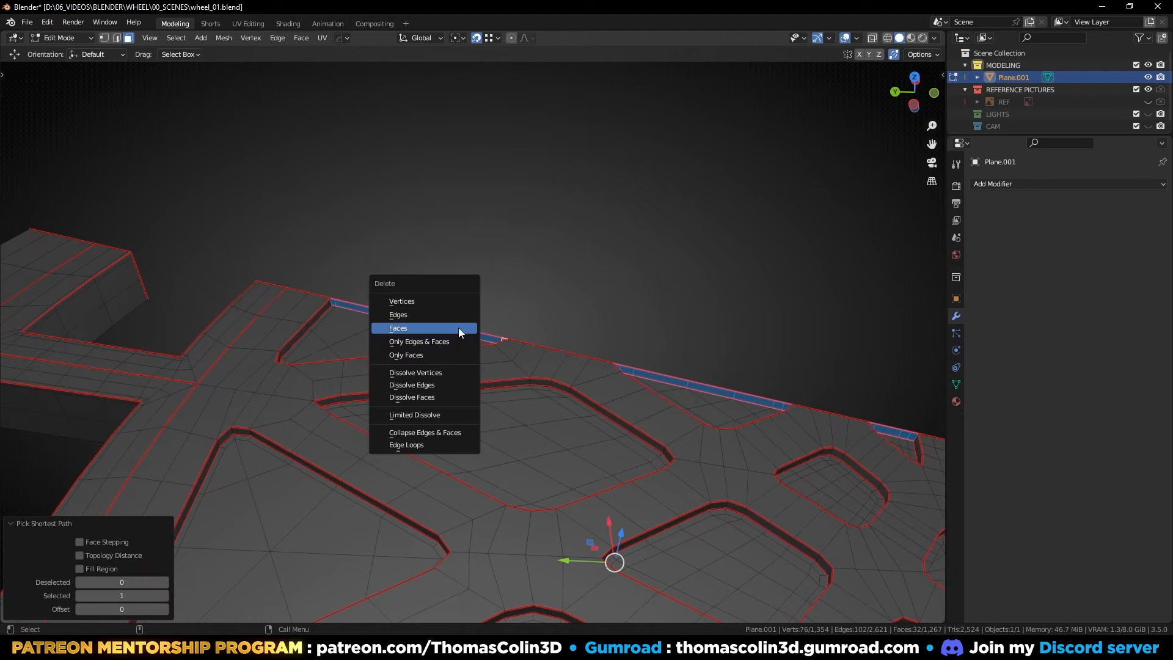
left_click(458, 328)
Step: Select the side-wall strips of all pockets on the wedge as linked faces delimited by seams
middle_click_drag(458, 327, 524, 372)
left_click_drag(524, 372, 467, 368, "alt")
scroll(468, 368, "up", 6)
key("l")
key("l")
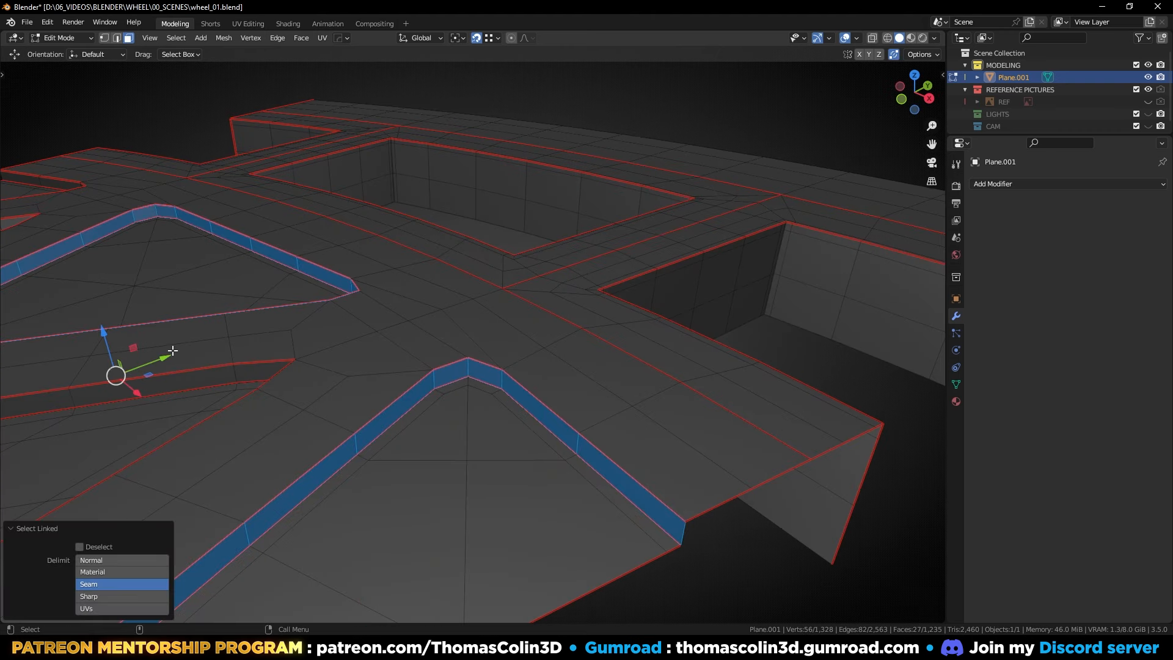
key("l")
left_click_drag(161, 332, 377, 190, "alt")
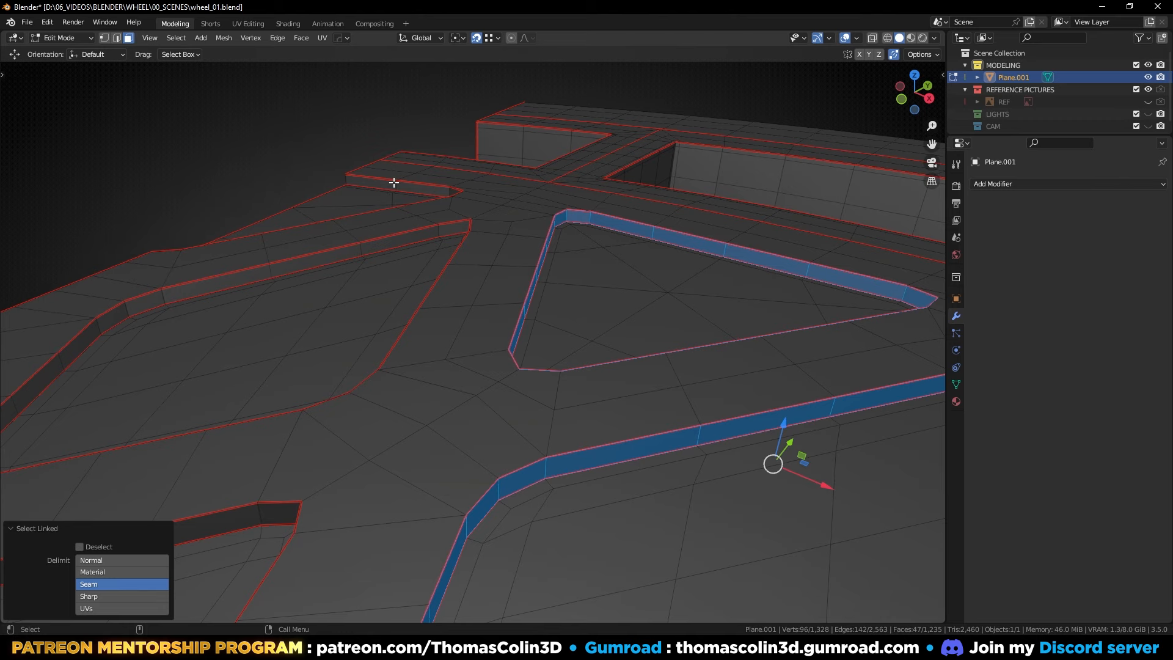
key("l")
key("l")
key("l")
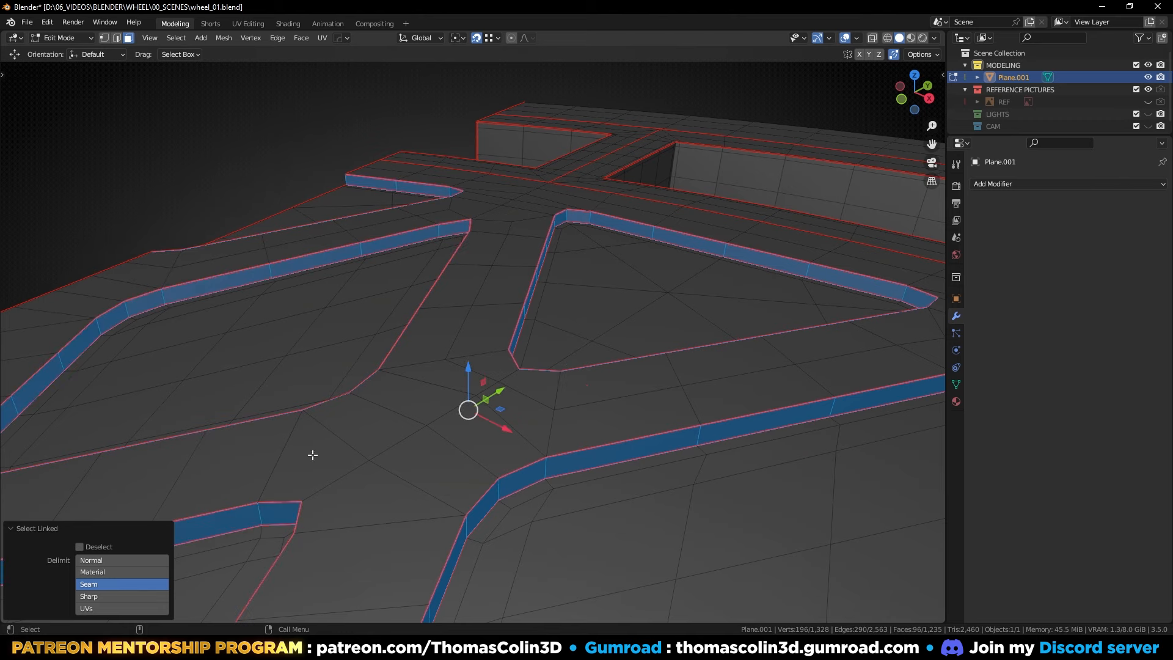
left_click_drag(462, 257, 634, 415, "alt")
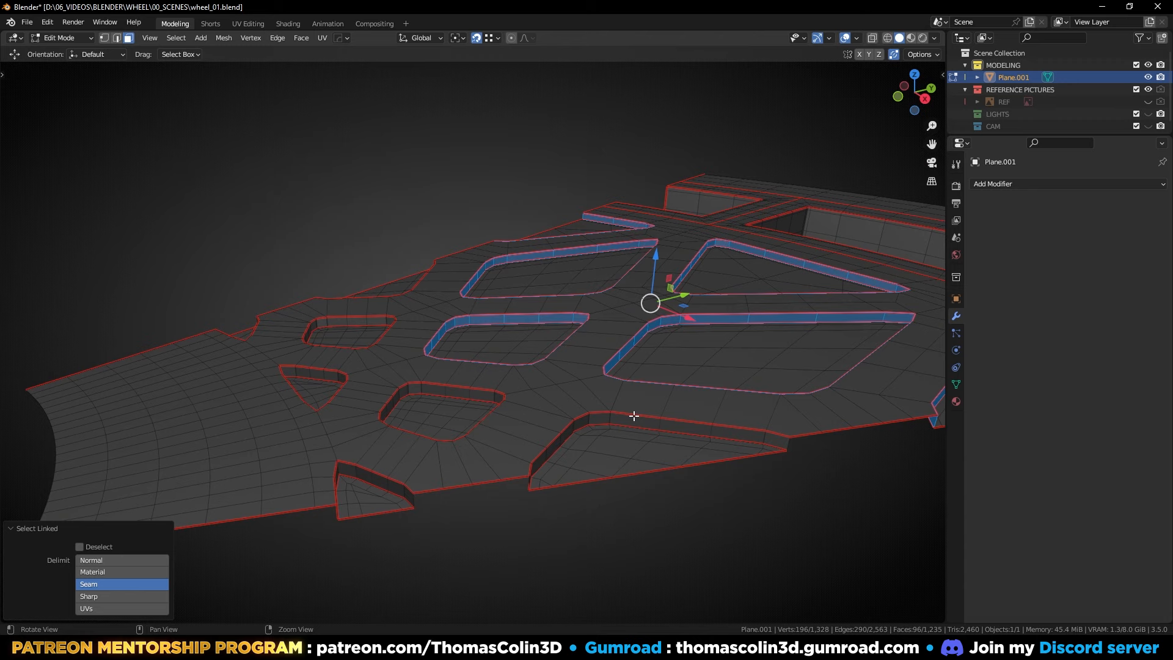
key("l")
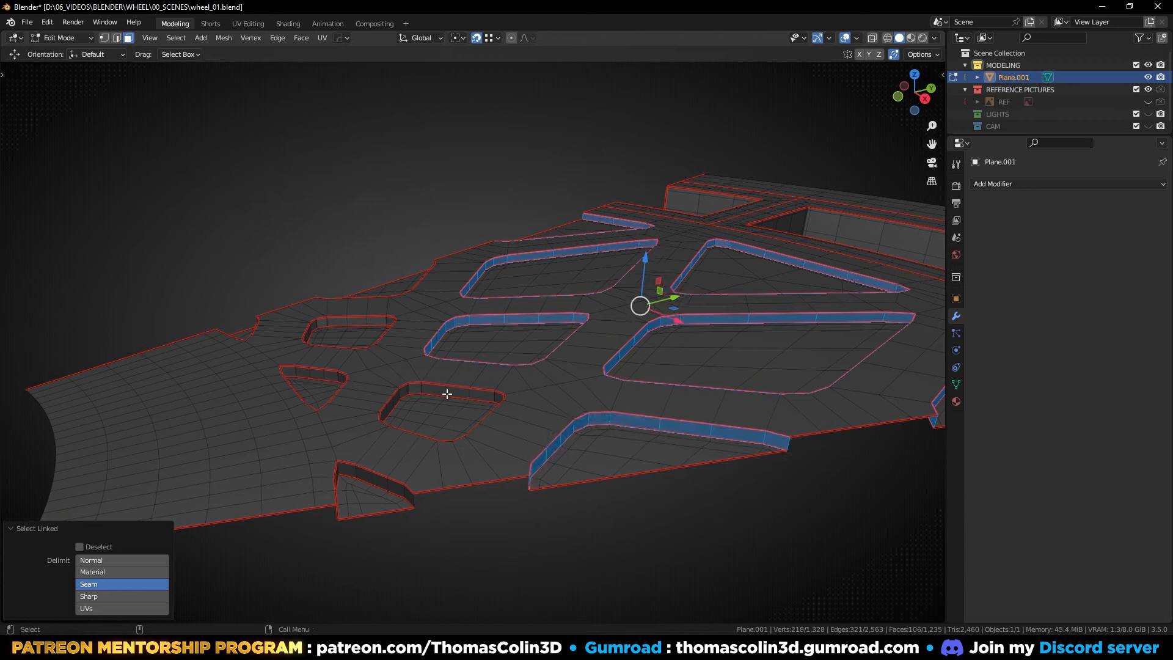
key("l")
key("l")
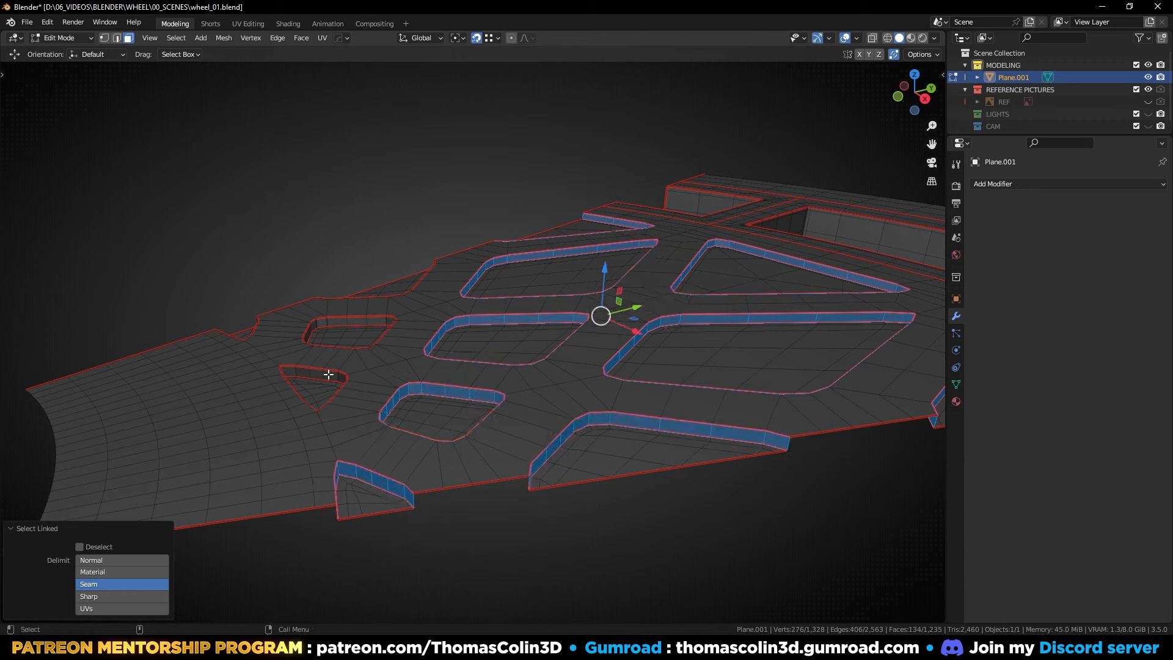
key("l")
key("l")
middle_click_drag(237, 306, 424, 337)
key("l")
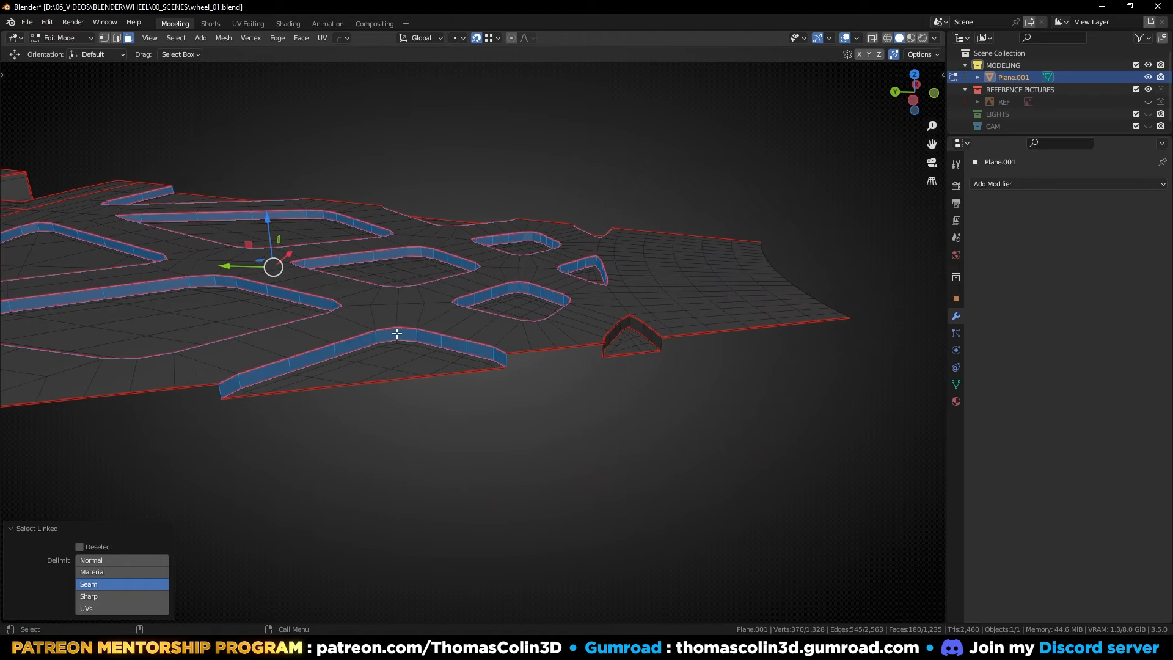
key("l")
middle_click_drag(579, 334, 487, 323)
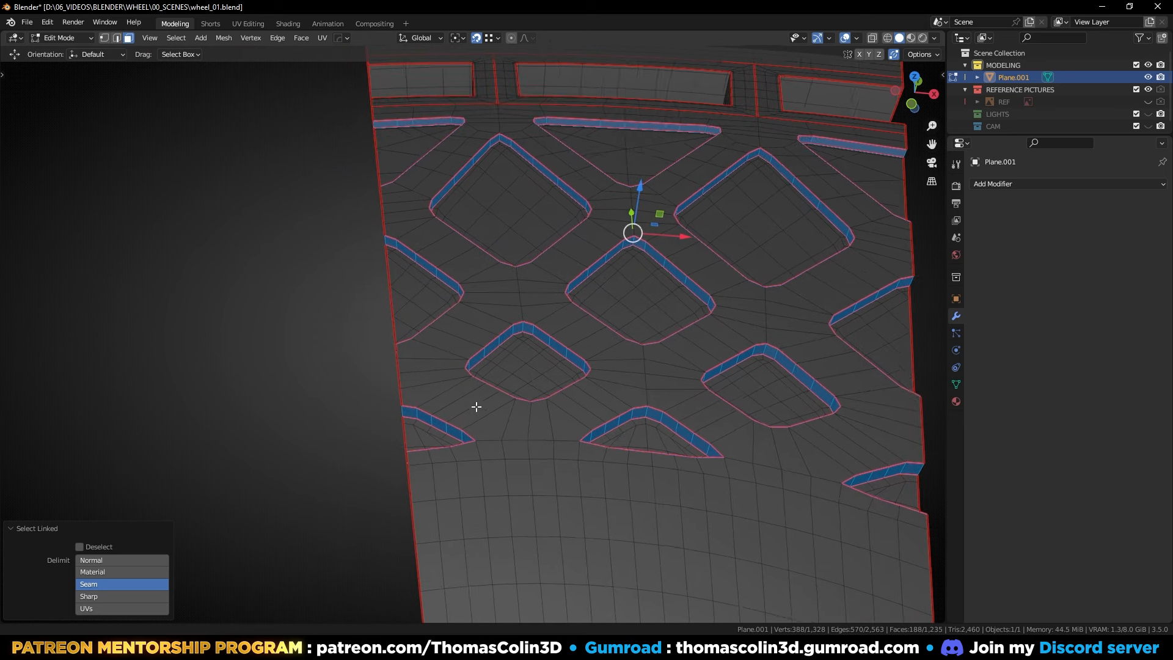
Step: Convert the selected pocket walls to their boundary loop edges
scroll(481, 322, "up", 4)
left_click(177, 39)
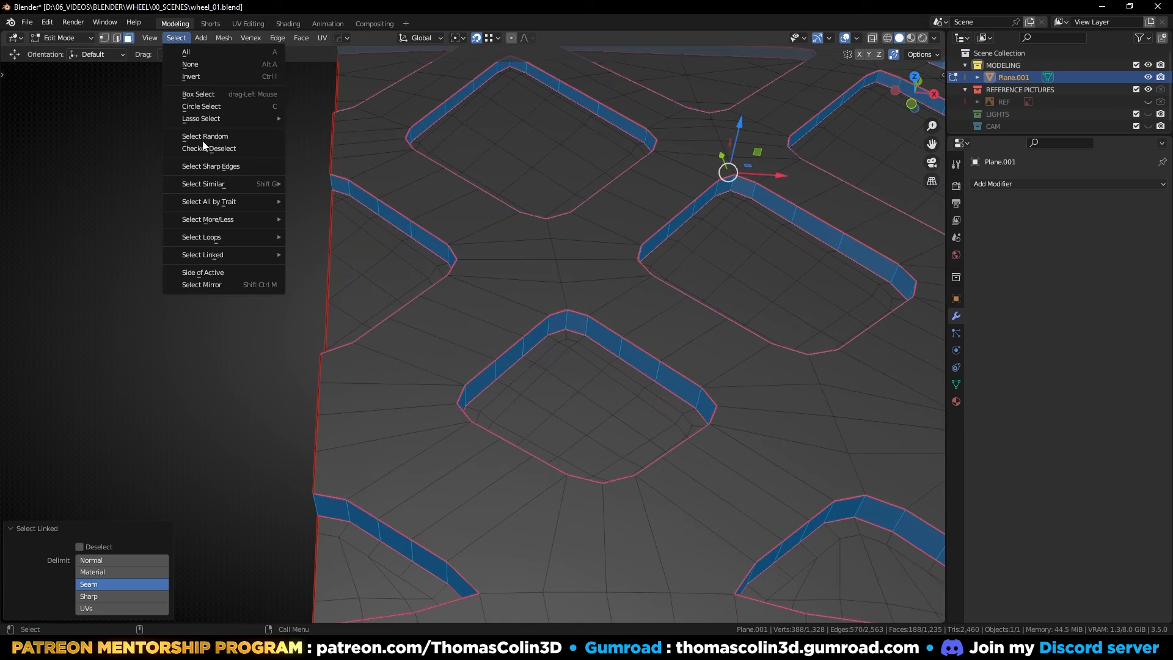
mouse_move(237, 237)
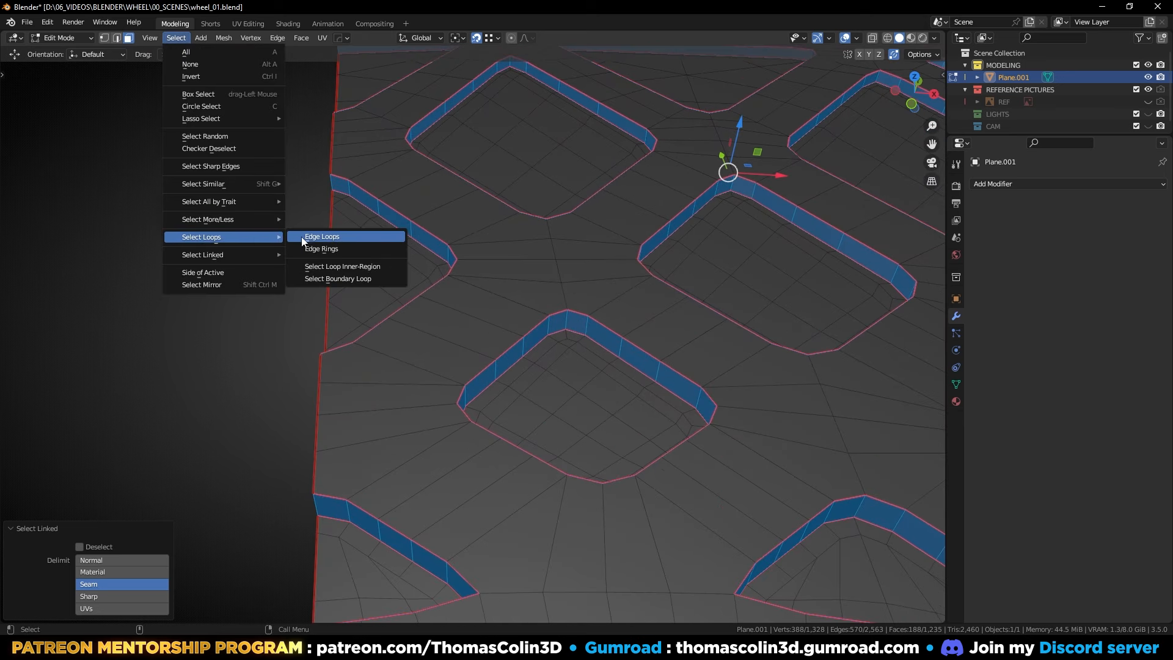
left_click(321, 278)
Step: Bevel the pocket boundary edges with 2 segments, a width of about 0.0018 m and a shape of 1.000
middle_click_drag(445, 341, 451, 398)
scroll(567, 348, "up", 3)
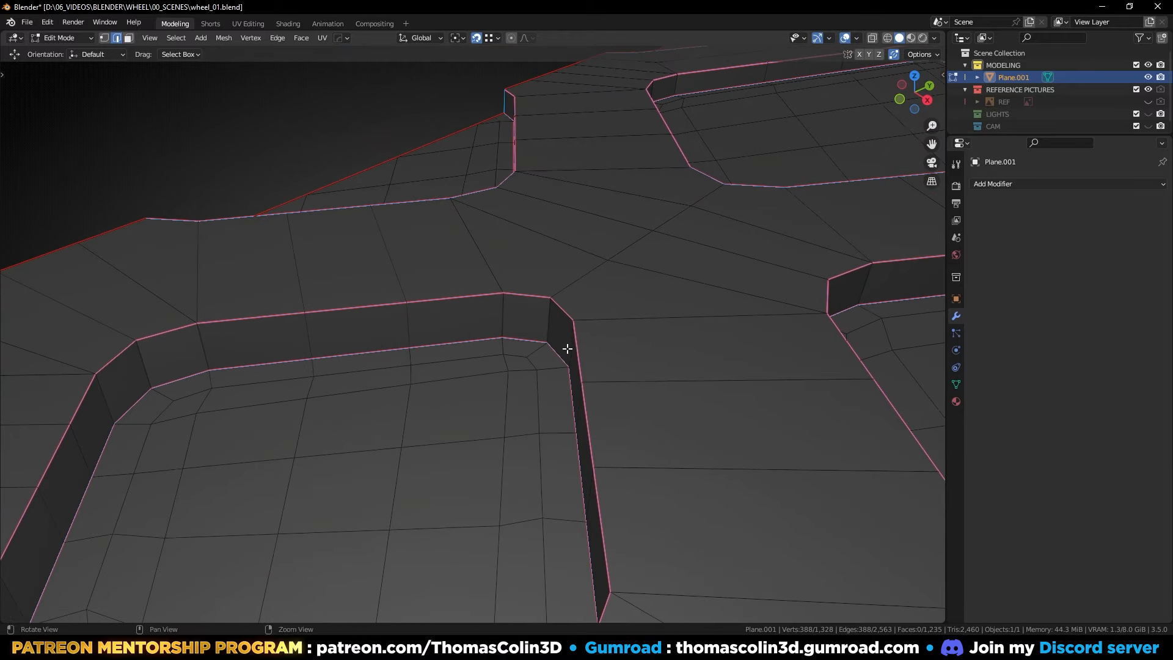
key("ctrl+b")
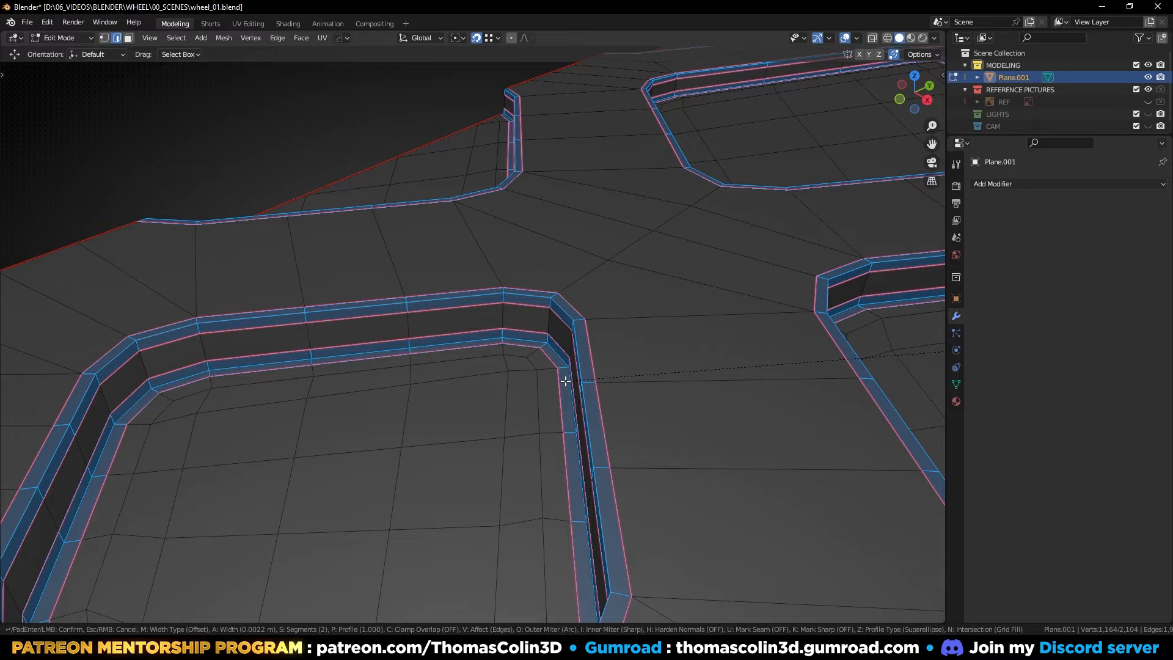
left_click(565, 380)
scroll(499, 395, "down", 3)
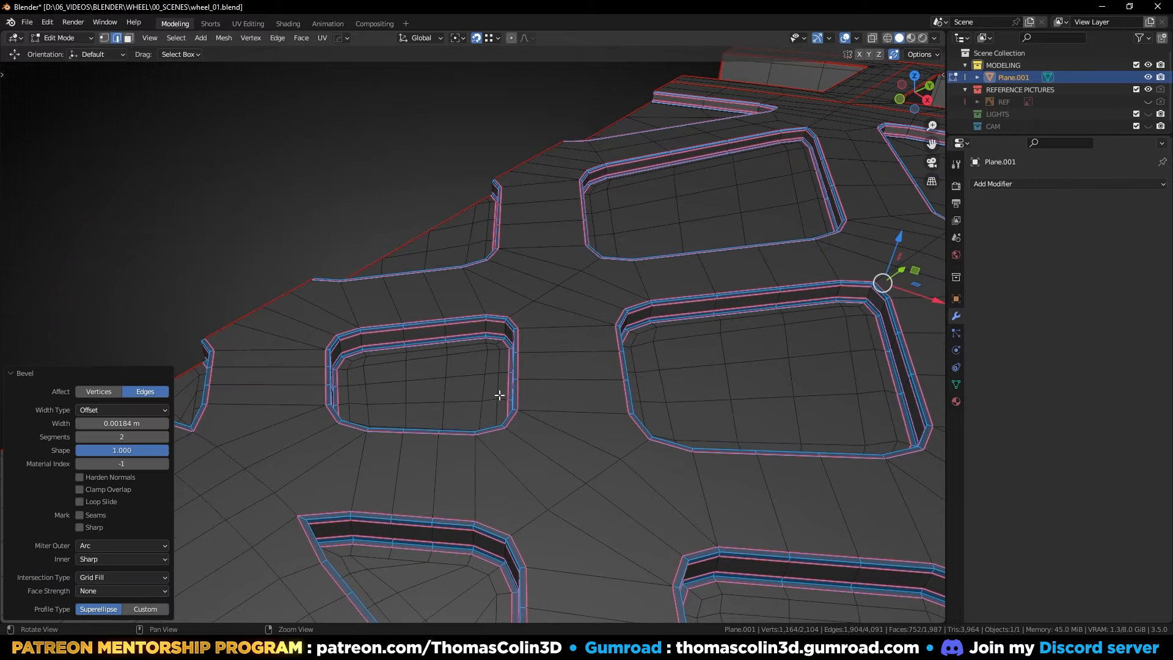
Step: Radially array the wheel wedge into 10 segments around Z, then apply the array and remove the Radial Displace modifier
middle_click_drag(499, 395, 615, 309)
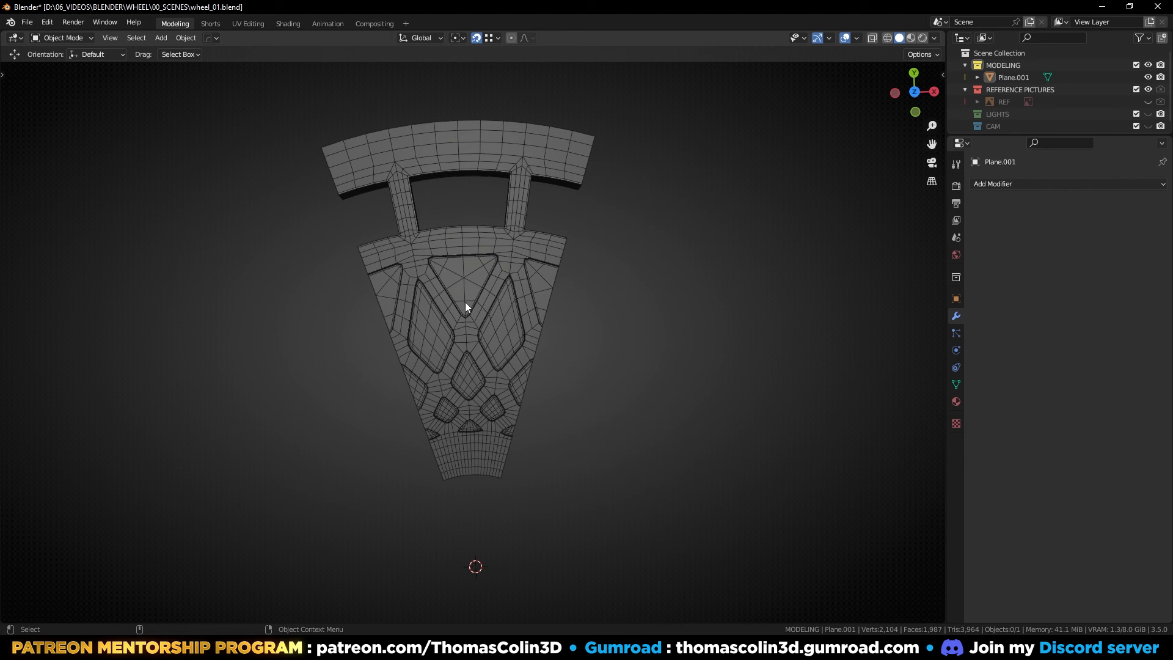
left_click(484, 287)
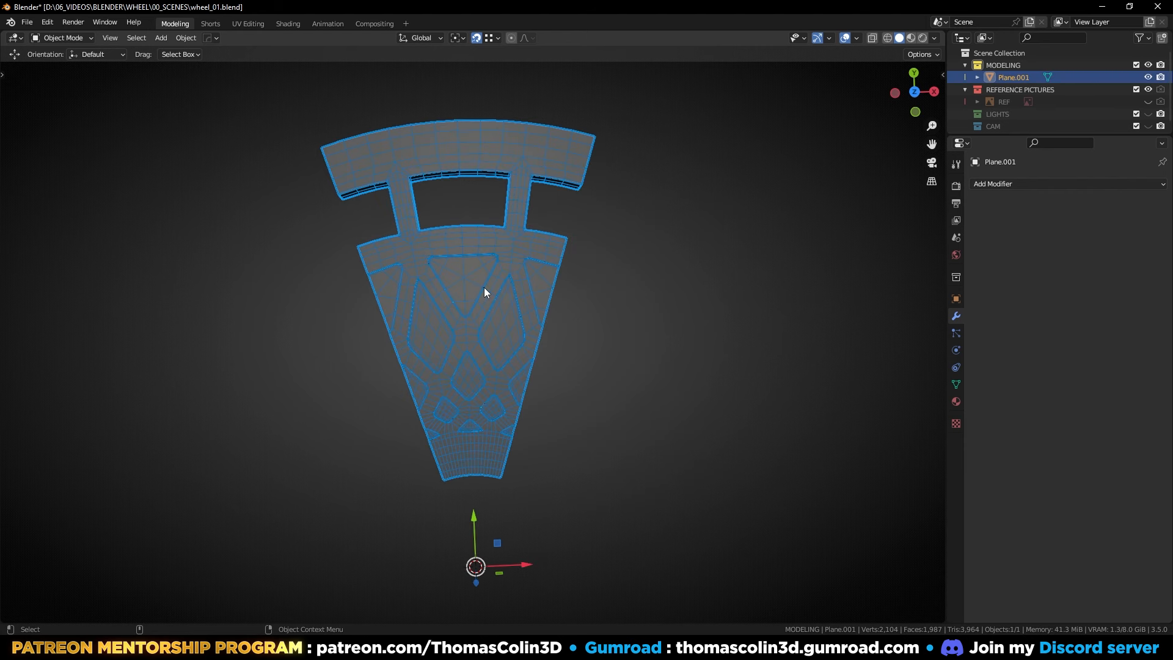
key("q")
mouse_move(484, 288)
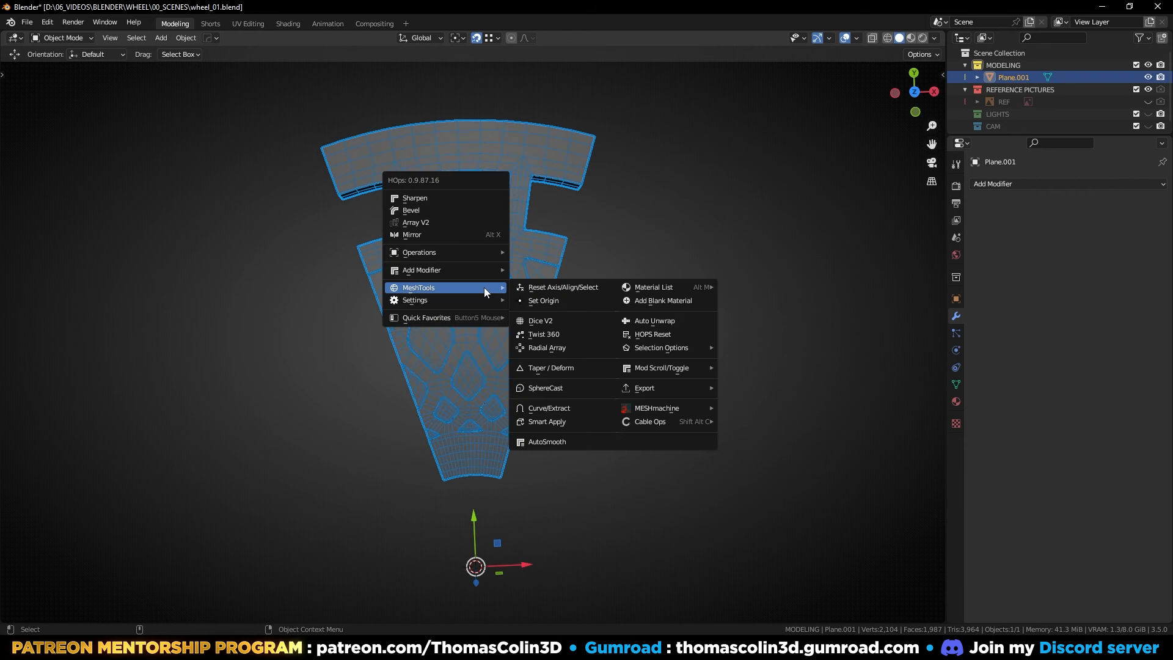
left_click(541, 347)
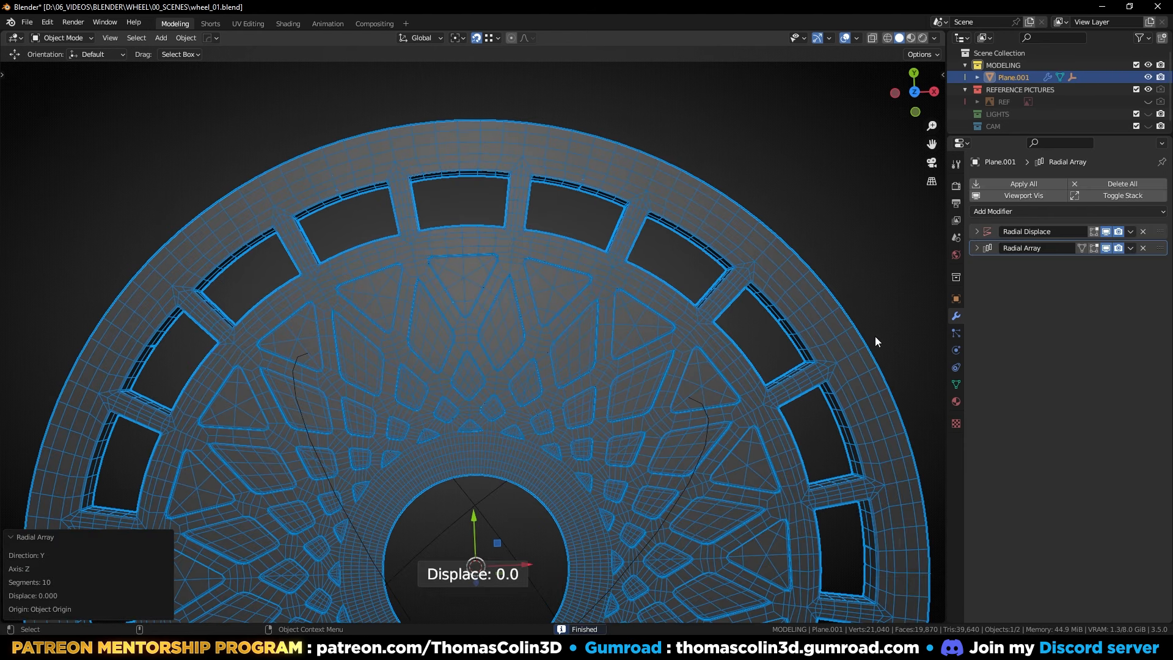
key("ctrl+a")
left_click(1141, 231)
Step: Merge all vertices of the full wheel mesh by distance at 0.0001 m
key("Tab")
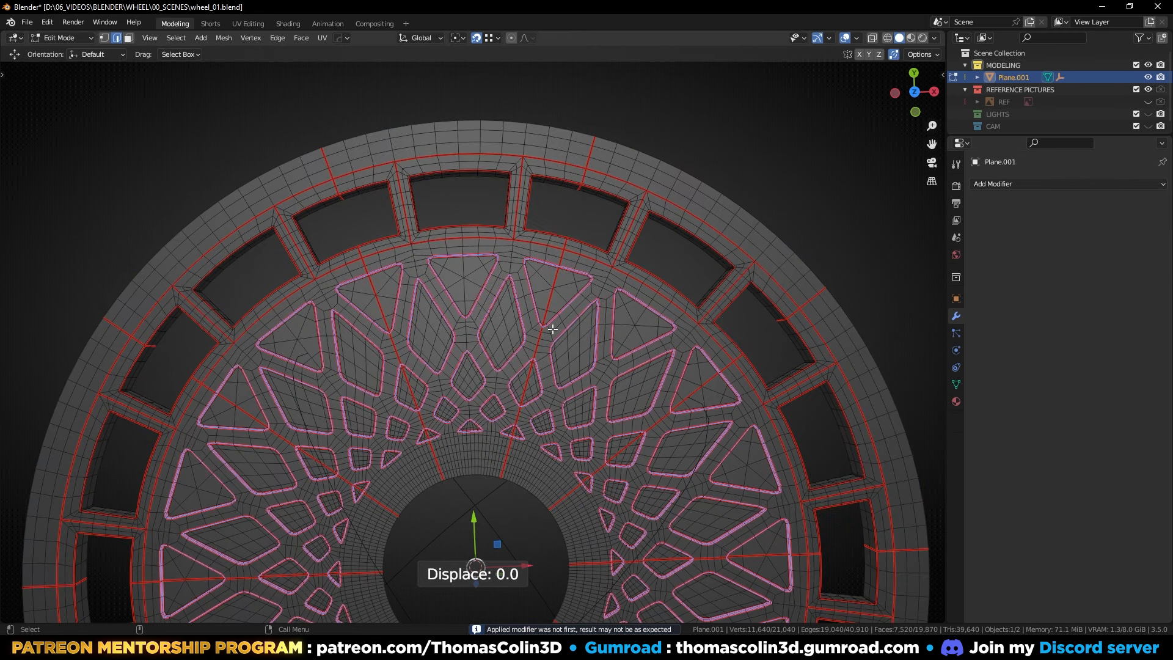
key("m")
left_click(553, 329)
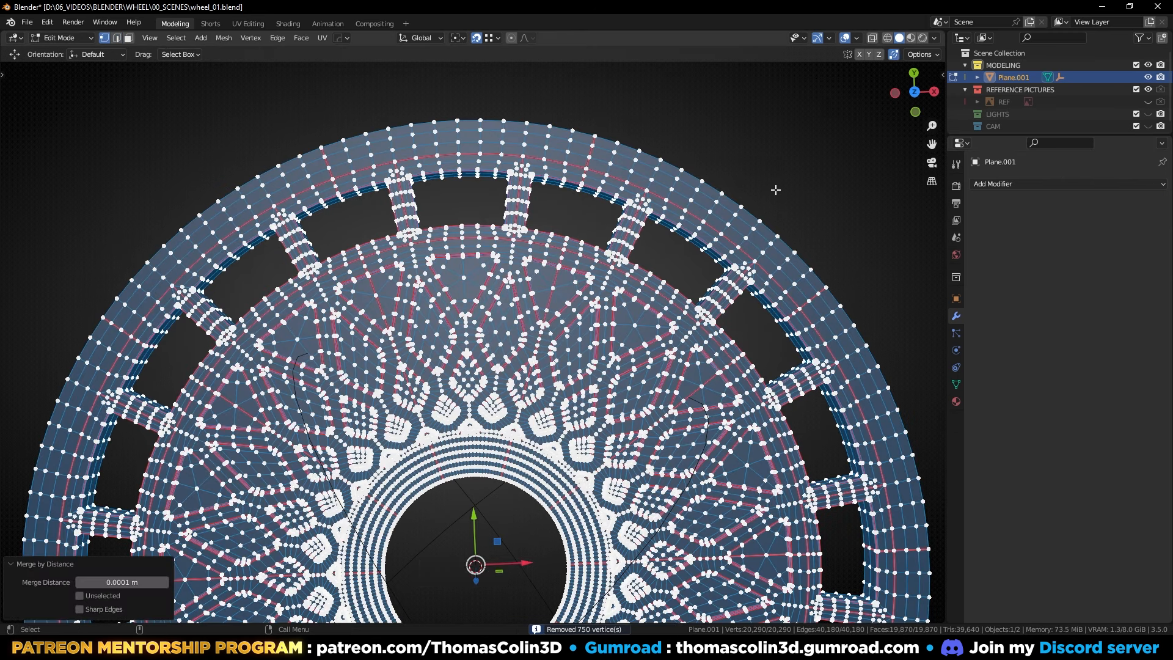
key("alt+a")
key("Tab")
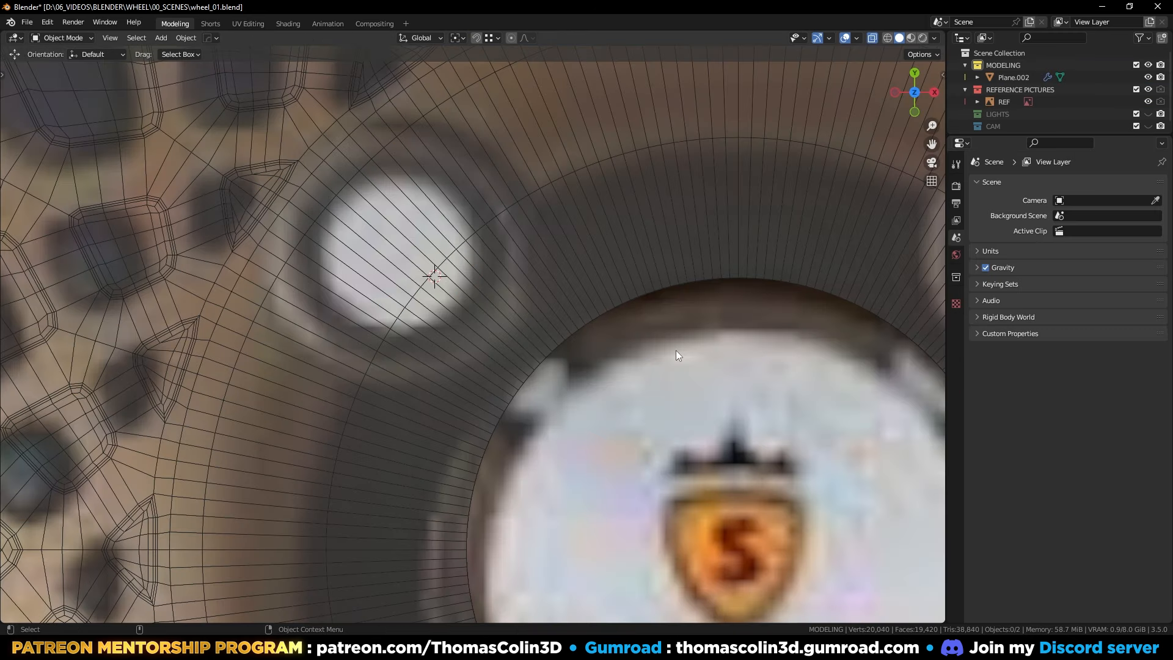
Step: Add a 32-vertex circle at the 3D cursor over the reference lug hole and scale its mesh to about 0.090
key("shift+a")
mouse_move(404, 196)
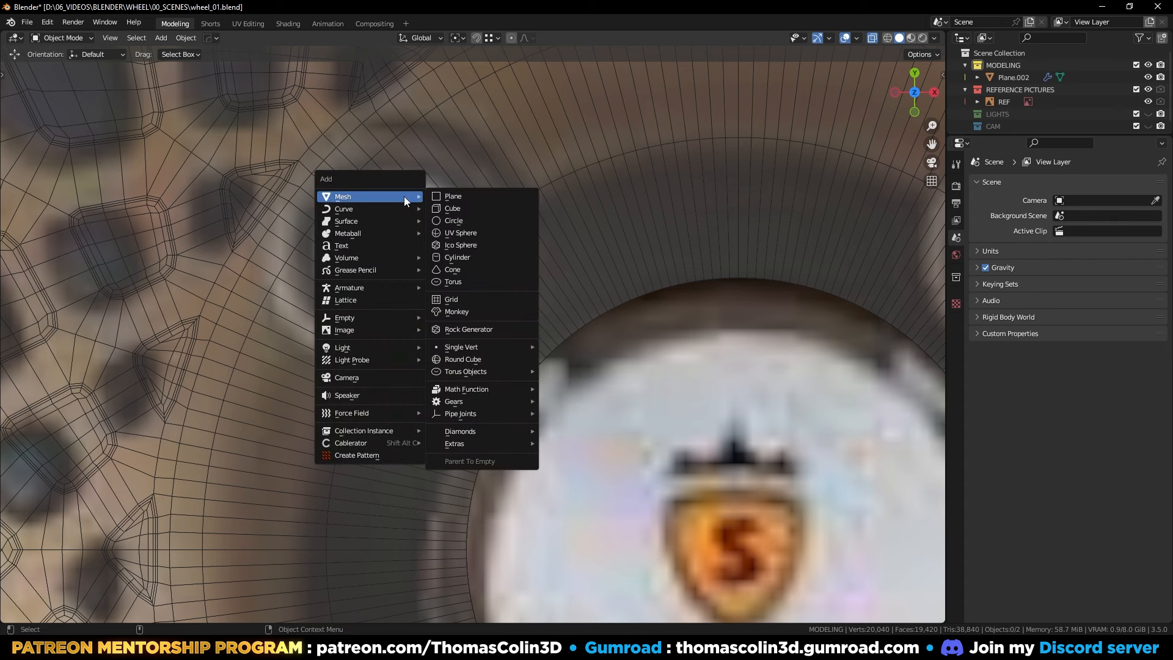
left_click(458, 221)
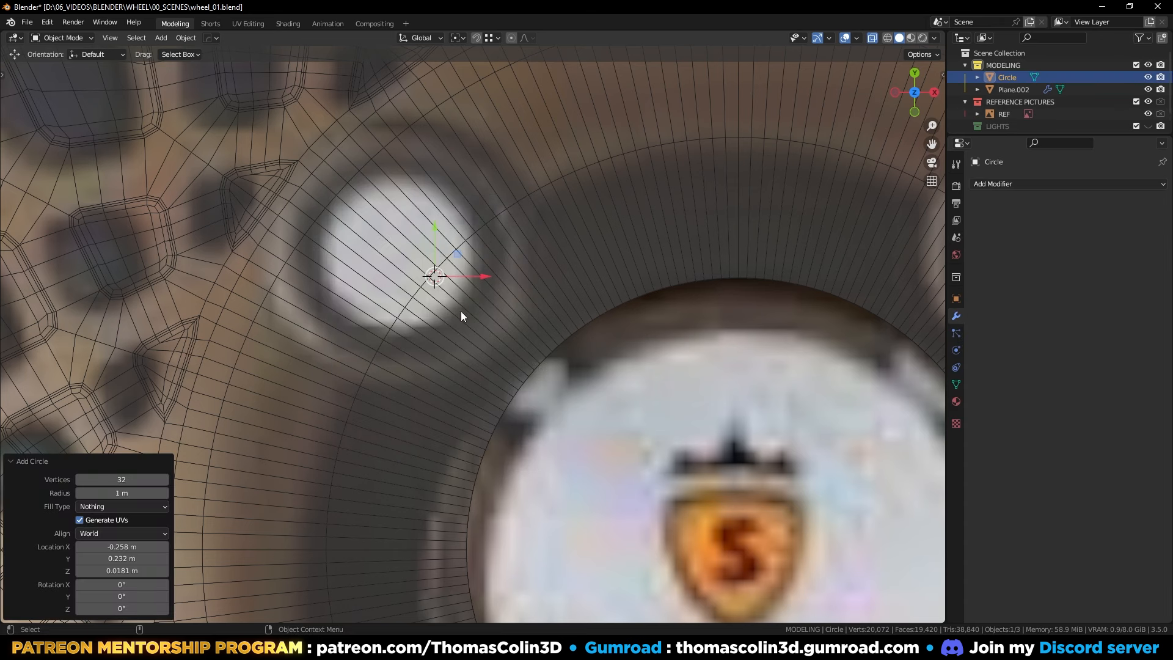
key("Tab")
key("s")
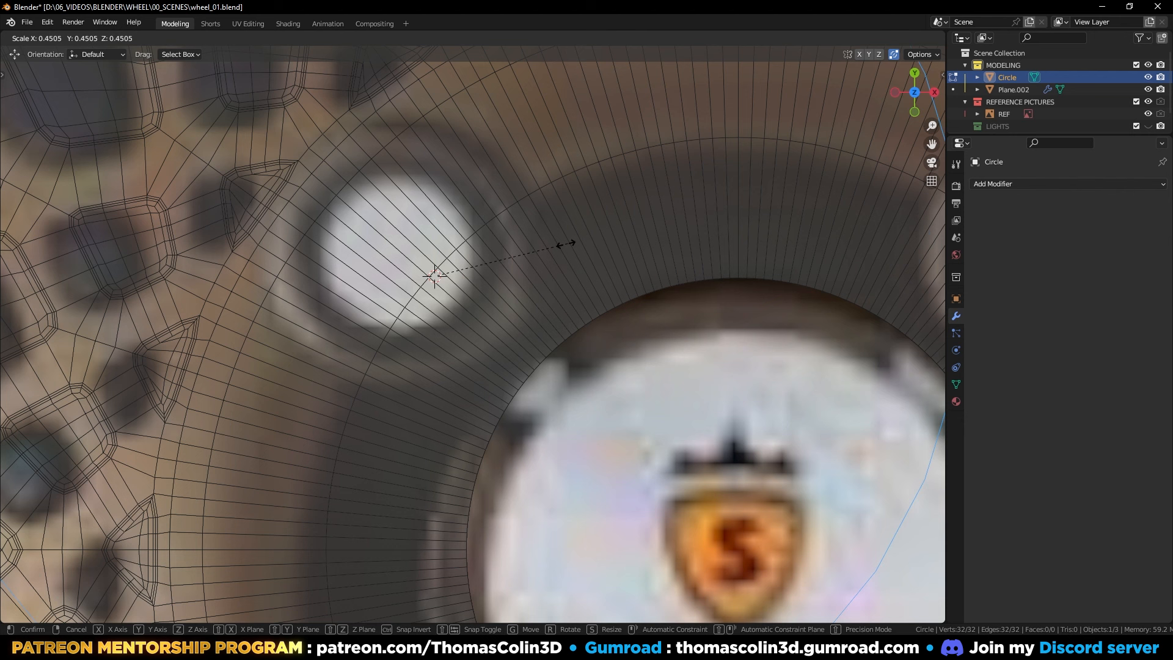
left_click(458, 260)
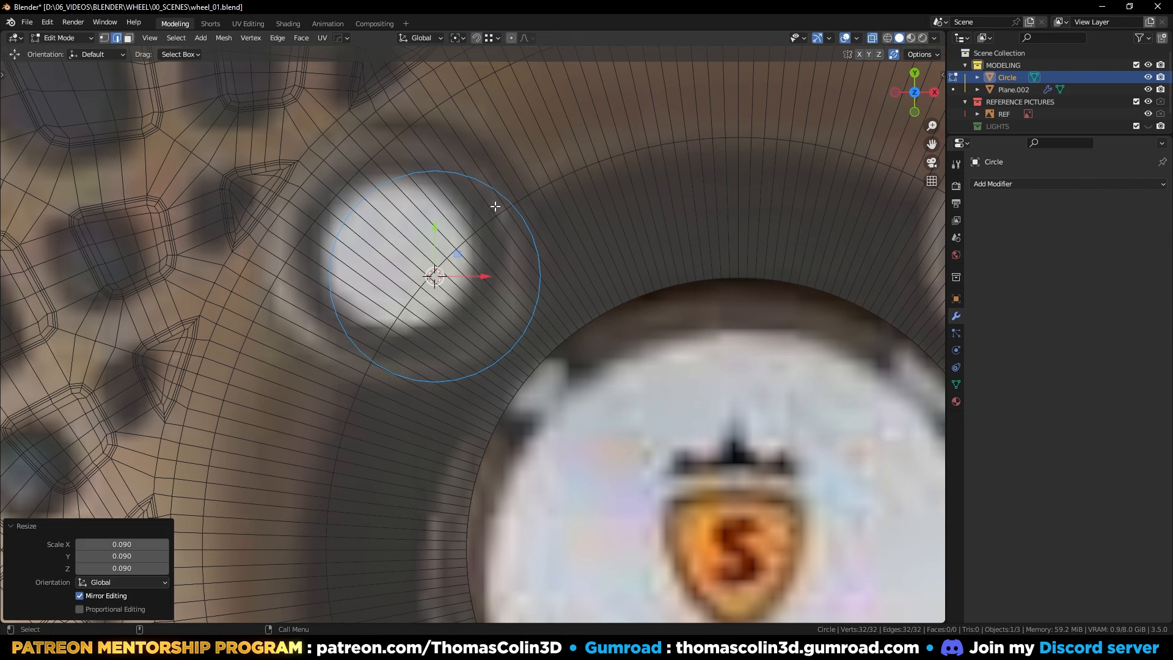
Step: Extrude the circle upward along Z by about 0.056 m and fill its top with a face
key("1")
middle_click_drag(507, 207, 457, 271)
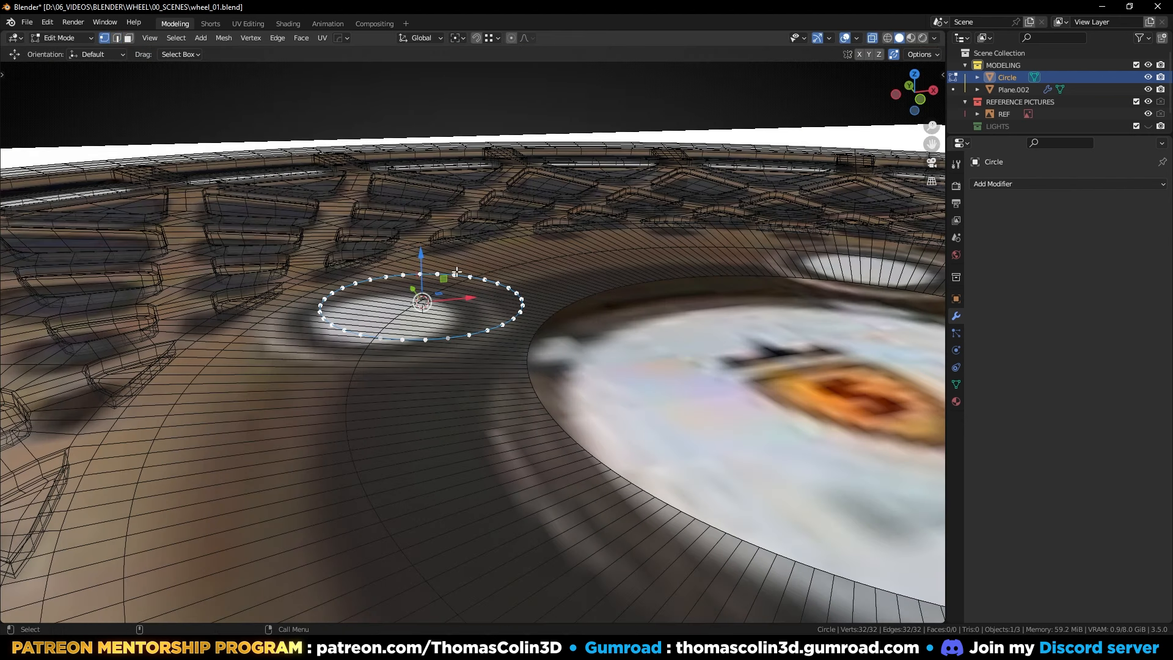
key("e")
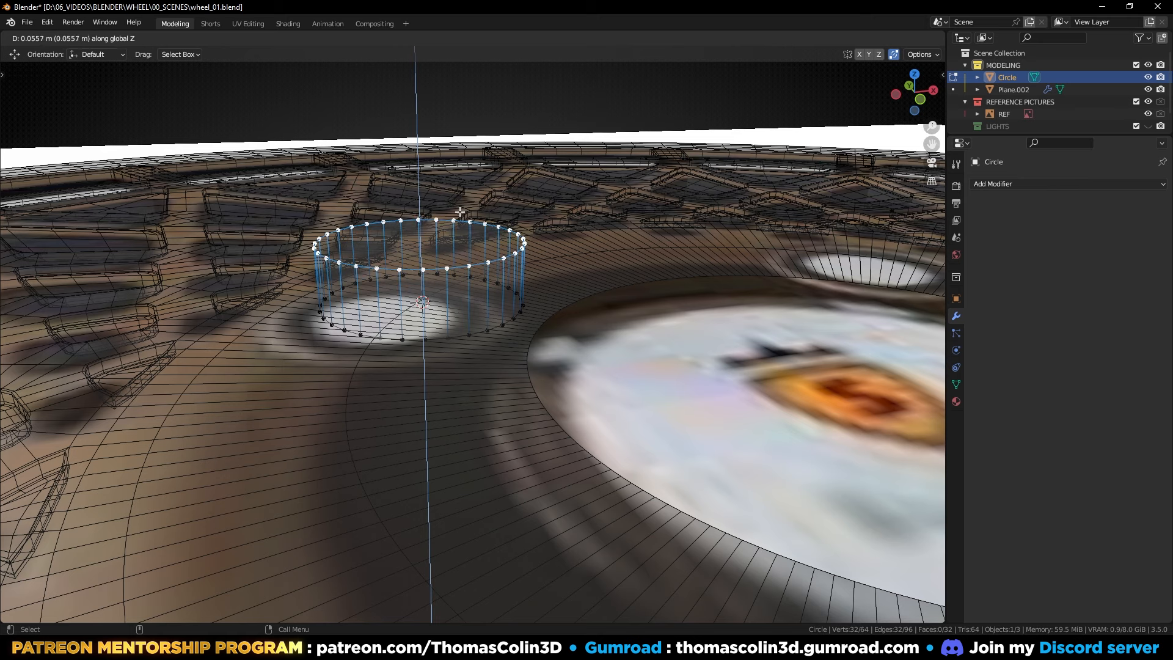
left_click(458, 219)
key("alt+z")
middle_click_drag(459, 220, 464, 228)
key("f")
left_click(509, 225)
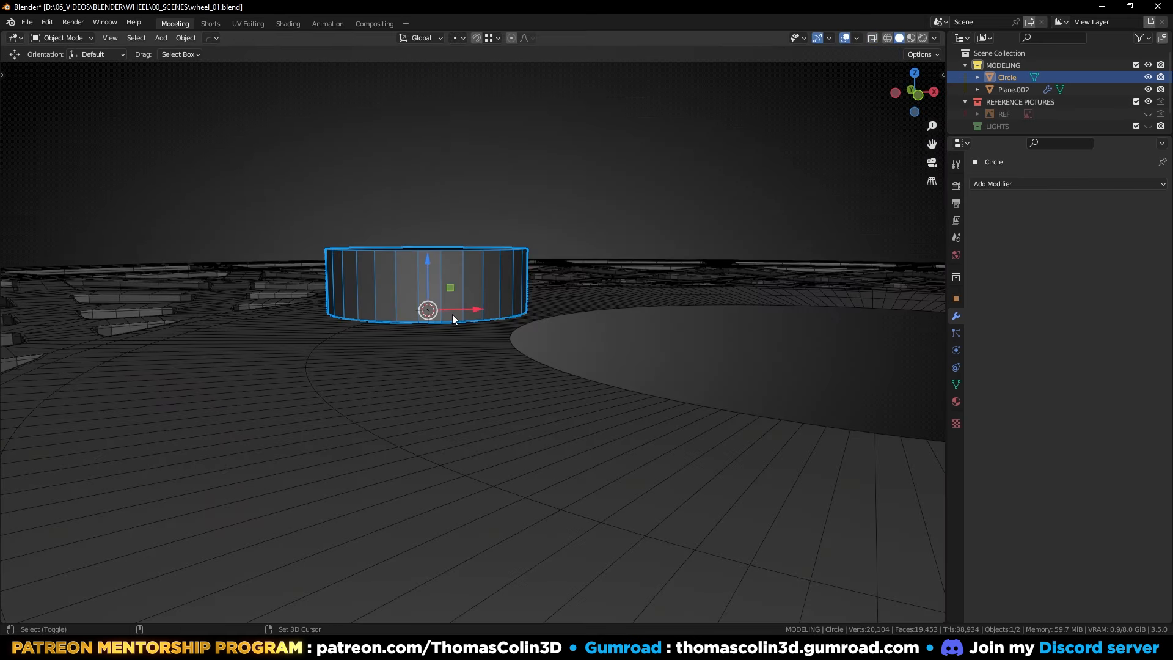
Step: Isolate the cylinder by hiding the other objects and fill its open bottom loop with a face
key("shift+h")
middle_click_drag(452, 327, 451, 299)
key("Tab")
left_click(431, 308, "alt")
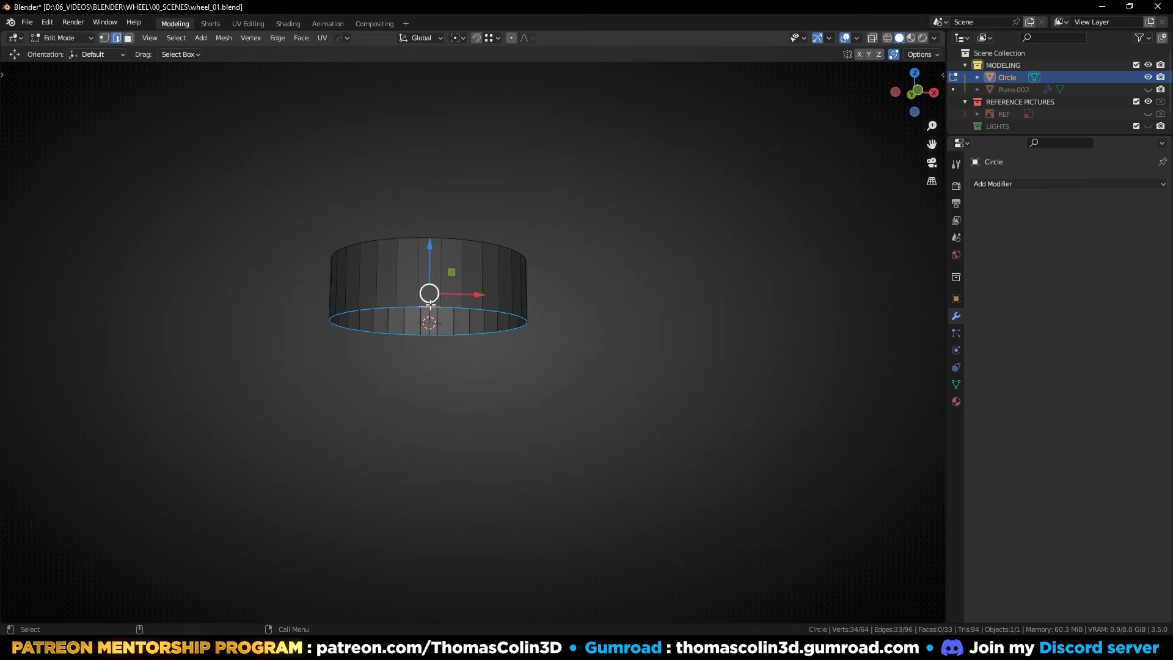
key("f")
Step: Move the cylinder's bottom face about 0.044 m down along Z and unhide the wheel
key("3")
key("alt+z")
left_click_drag(430, 284, 438, 332)
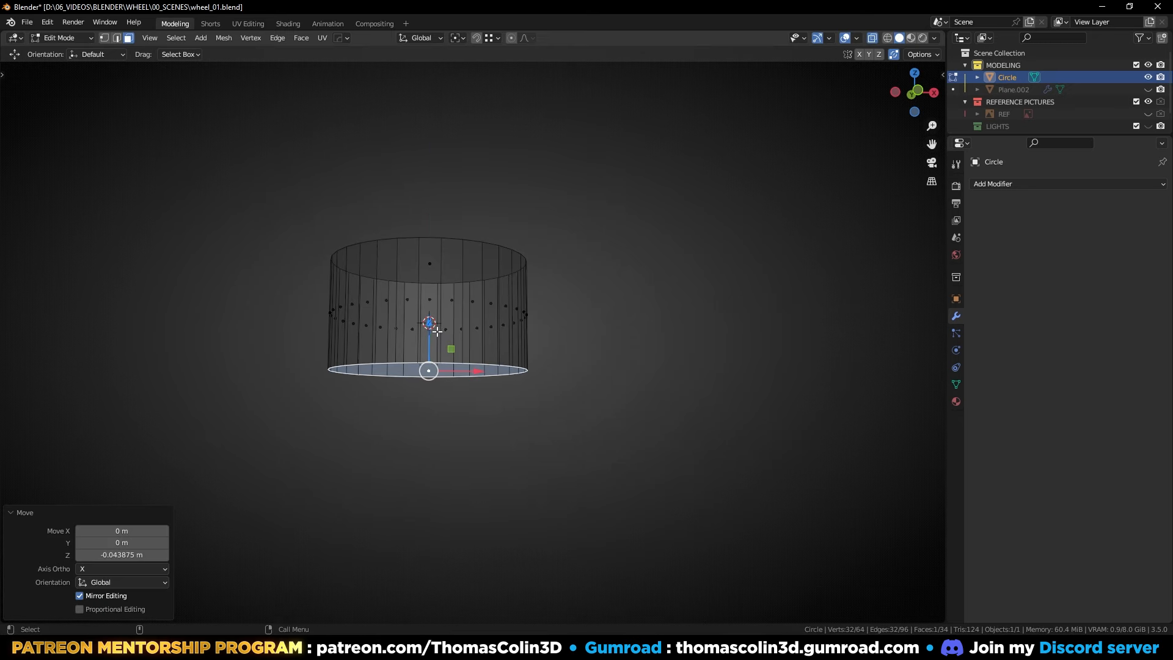
key("alt+h")
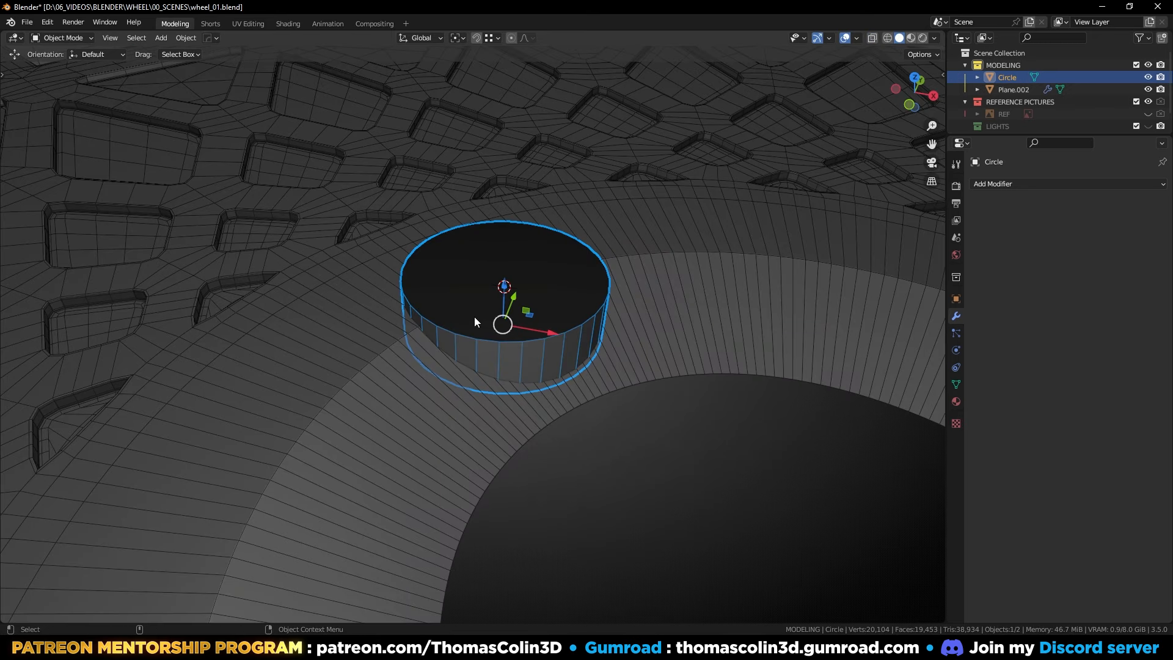
Step: Duplicate the cylinder in place and hide the duplicate
key("shift+d")
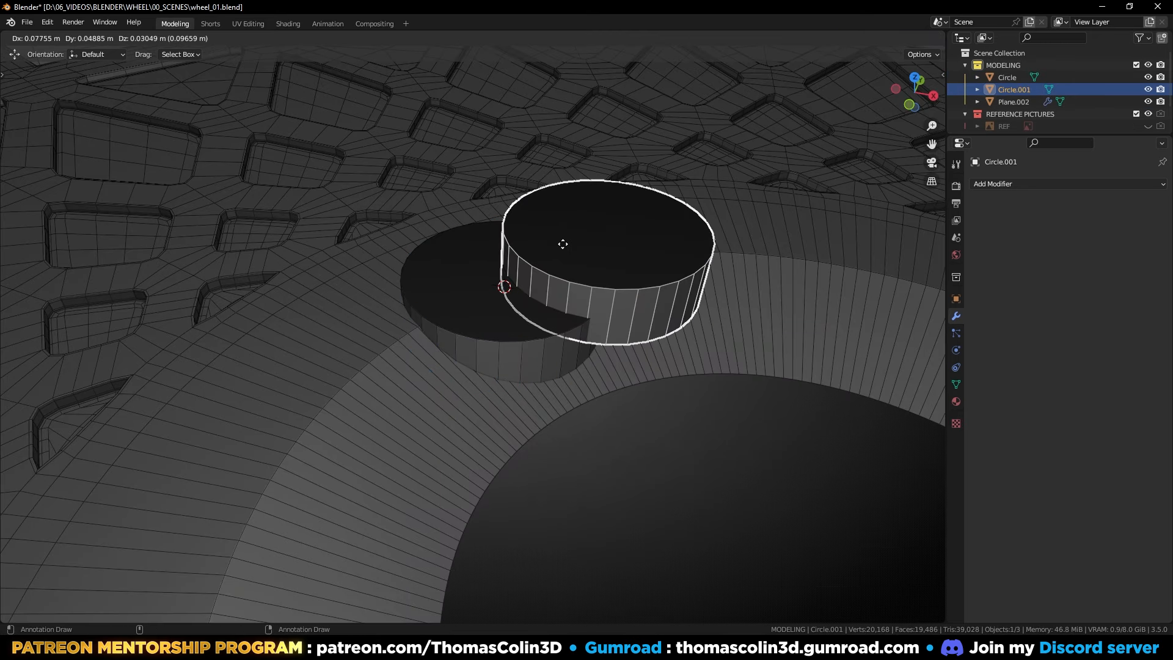
right_click(563, 244)
key("h")
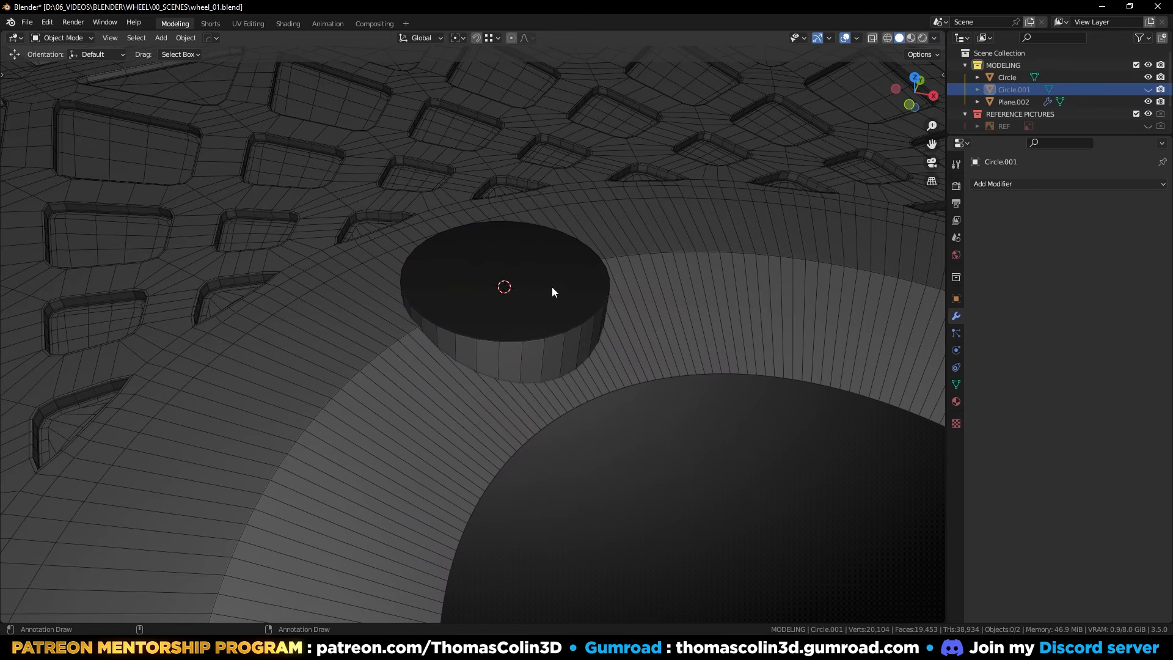
Step: Cut the cylinder out of the wheel with a Boolean Difference using the Fast solver, and apply the modifier
left_click(606, 285)
left_click(657, 299, "shift")
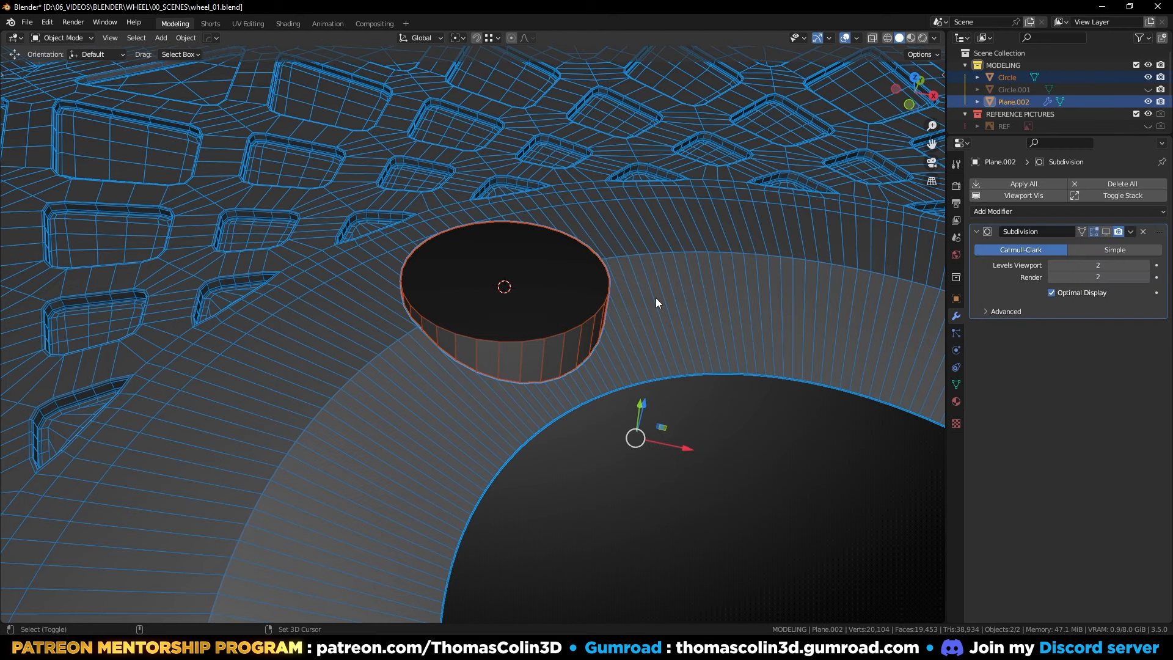
key("ctrl+shift+KP_Subtract")
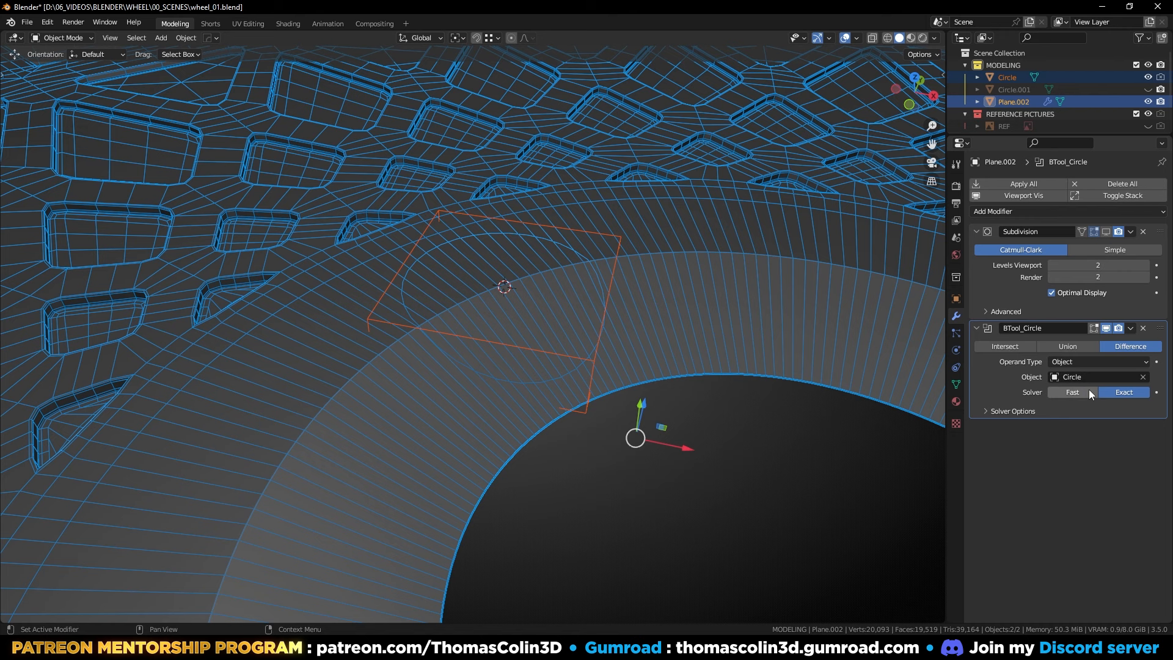
left_click(1071, 395)
key("ctrl+a")
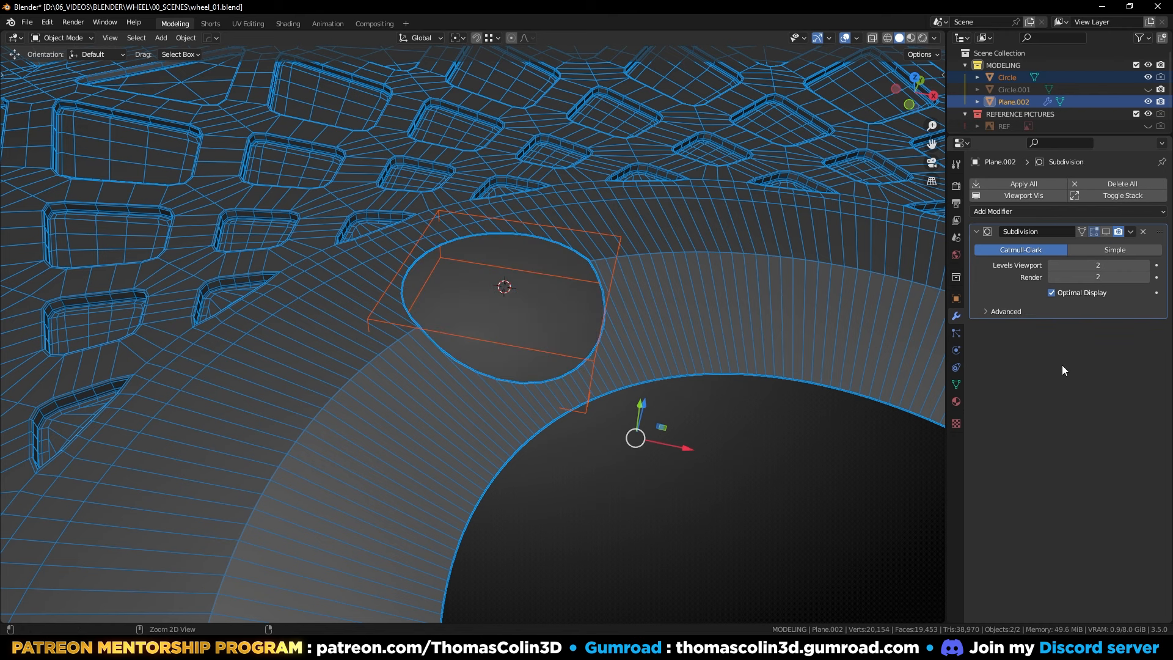
Step: Delete the cutter cylinder from the lug hole
left_click(614, 262)
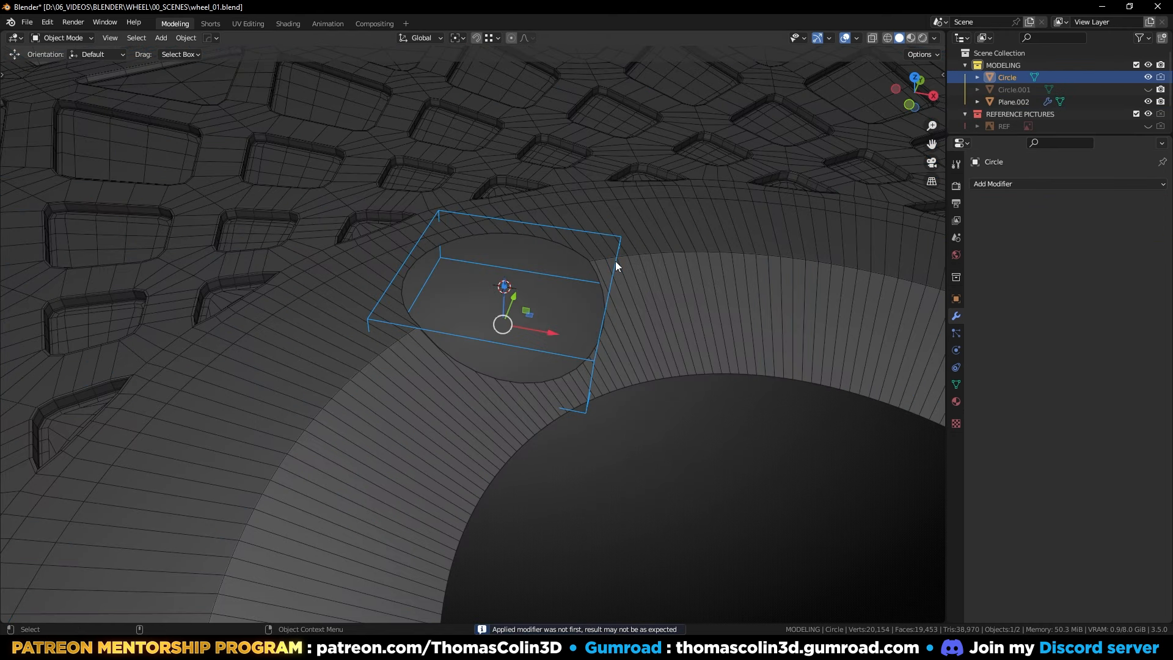
key("x")
left_click(615, 261)
middle_click_drag(579, 287, 508, 307)
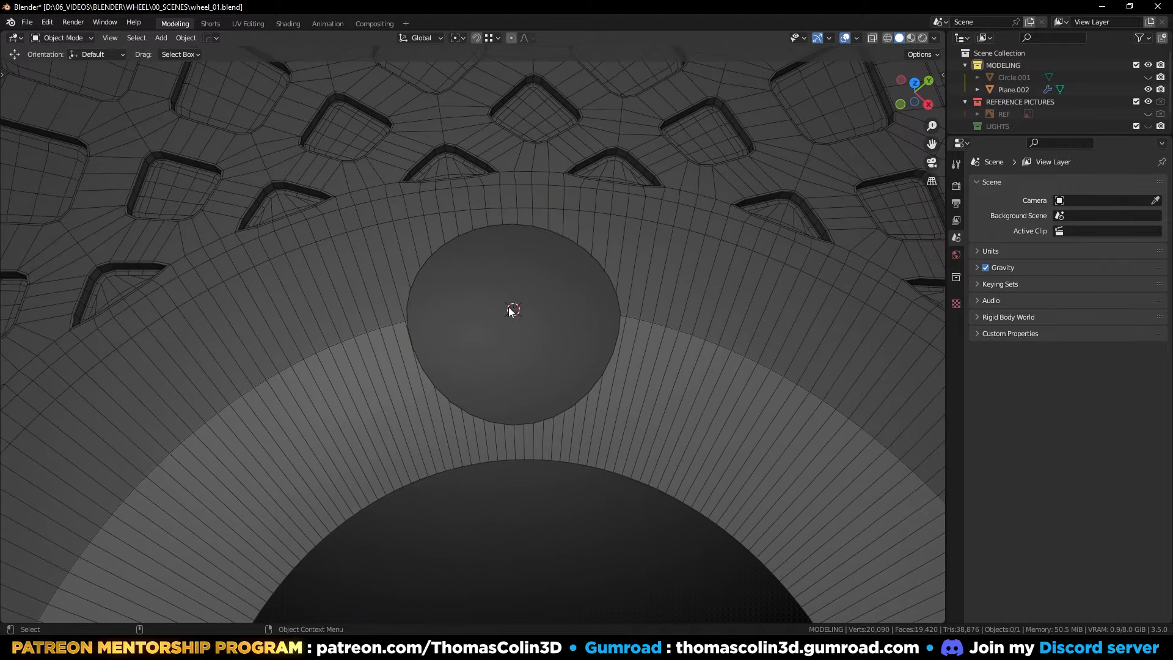
Step: Unhide the duplicate cylinder and isolate it together with the wheel, leaving the reference picture hidden
key("alt+h")
left_click(360, 322, "shift")
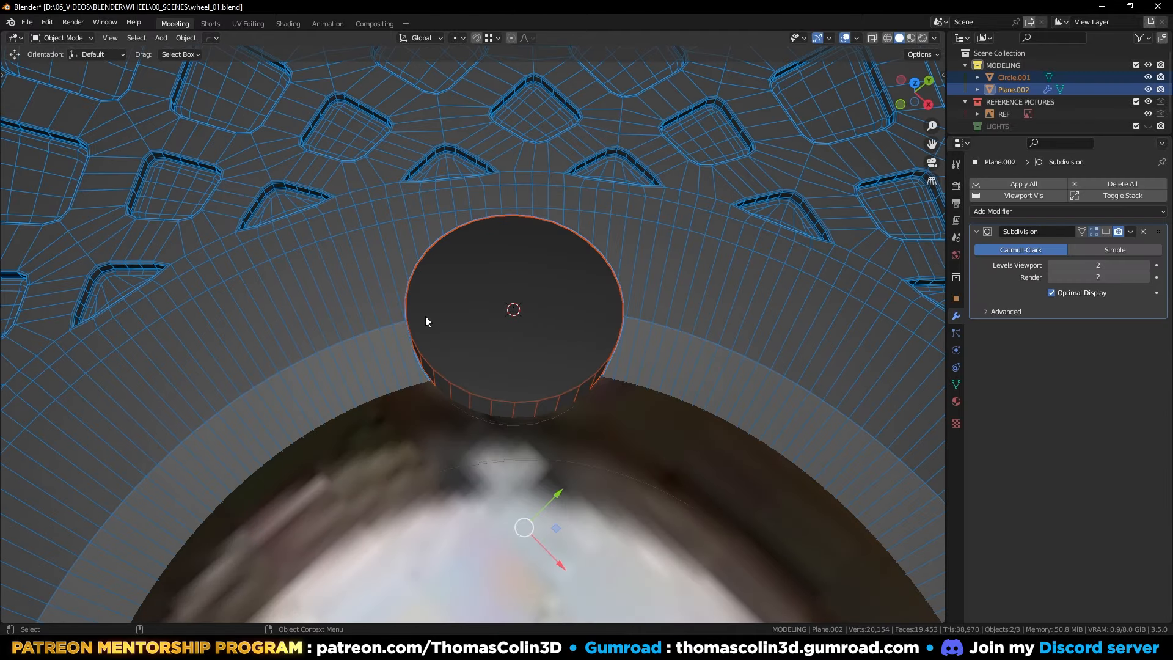
key("shift+h")
middle_click_drag(514, 491, 476, 456)
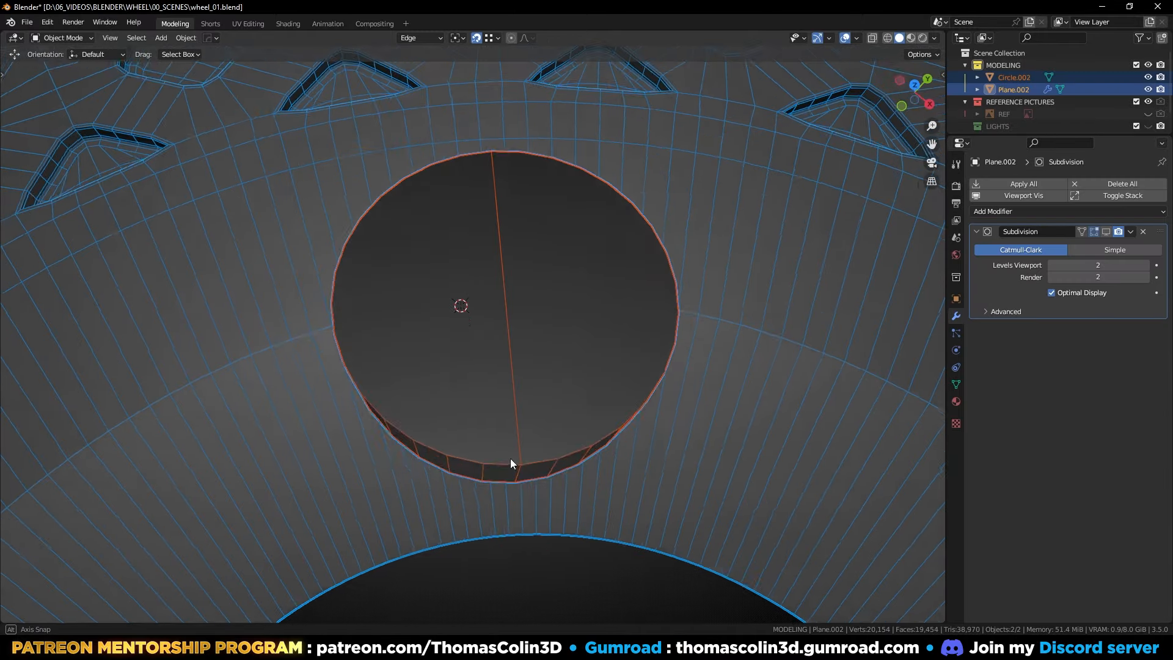
Step: Dissolve two pairs of surplus radial edges on the wheel between the lug hole's lower rim and the central opening
key("alt+a")
left_click(493, 400)
key("Tab")
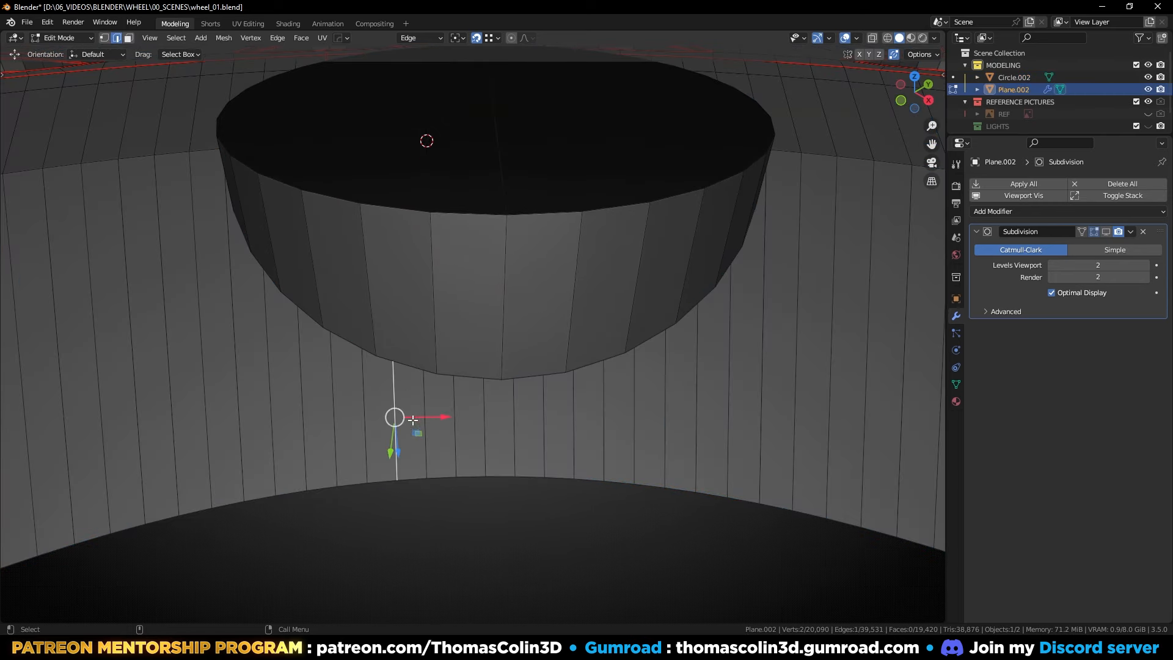
left_click(604, 392, "shift")
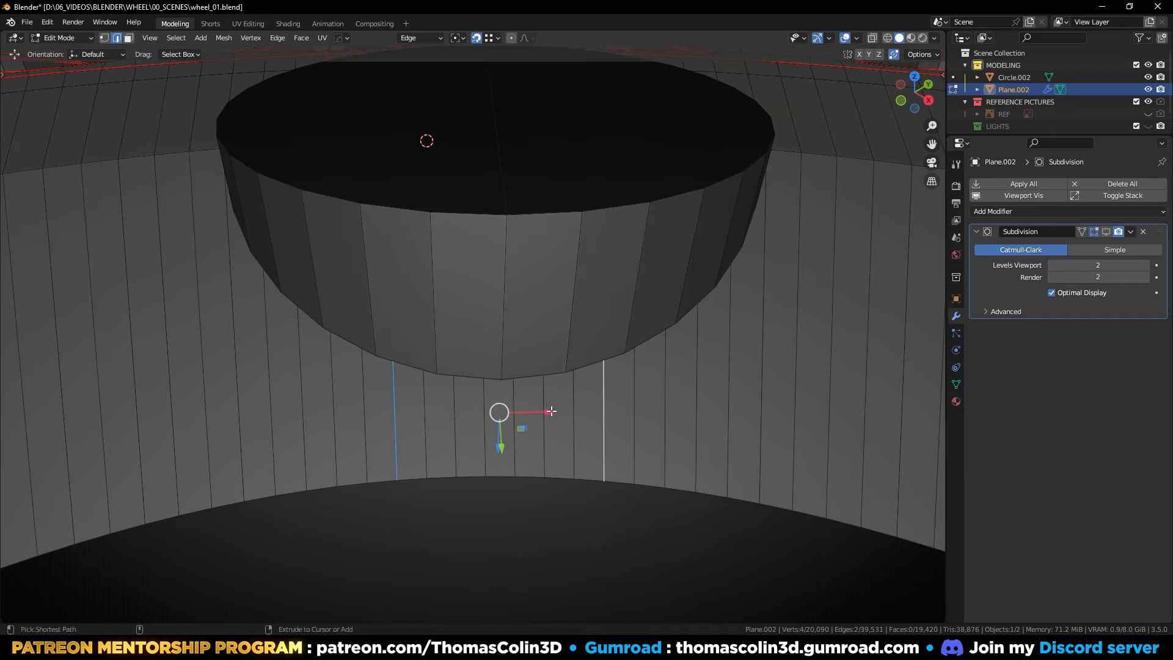
key("ctrl+x")
left_click(468, 401)
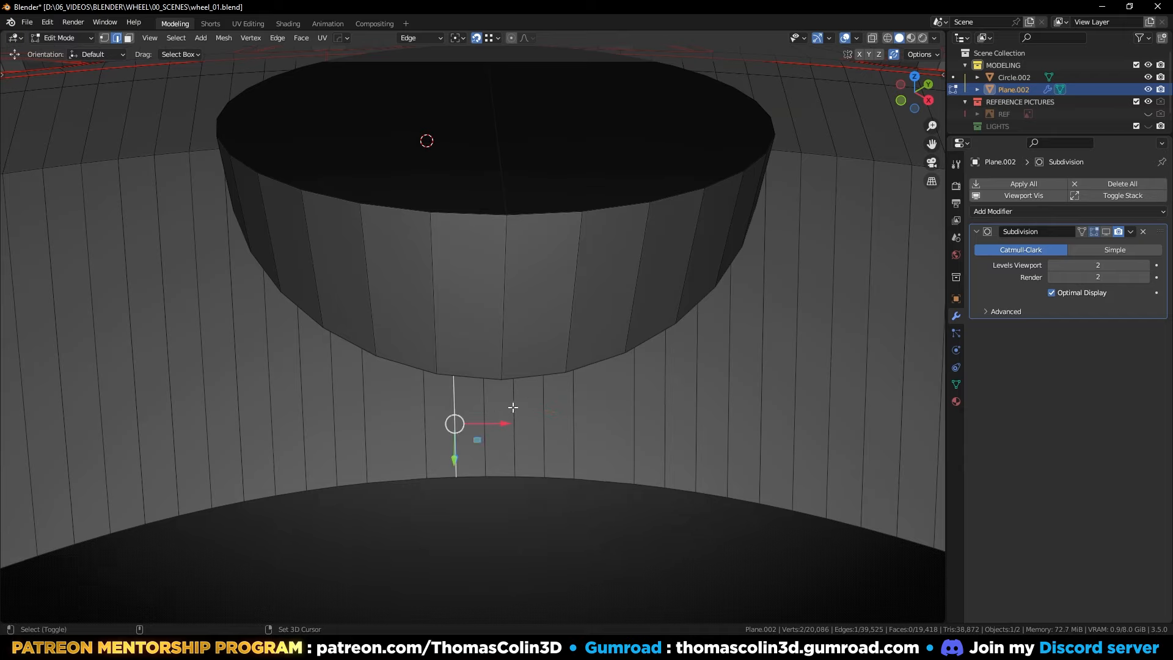
left_click(543, 401, "shift")
key("ctrl+x")
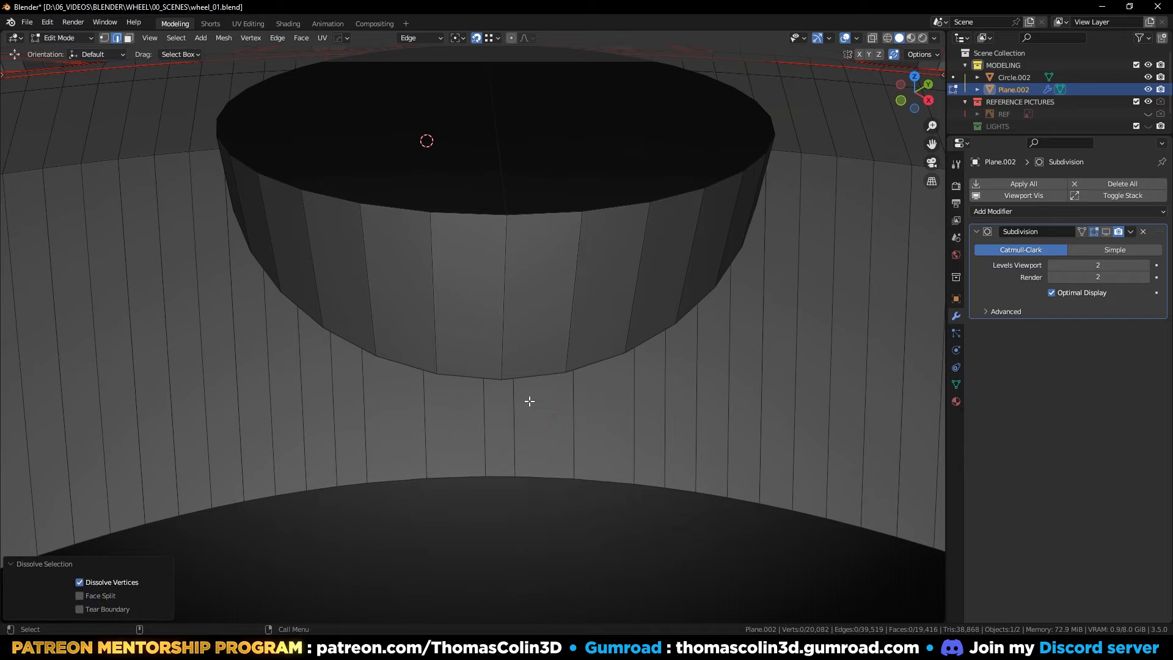
Step: Snap the two middle vertices of the hole's lower rim onto the cylinder's lowest corner so they merge
left_click(432, 528)
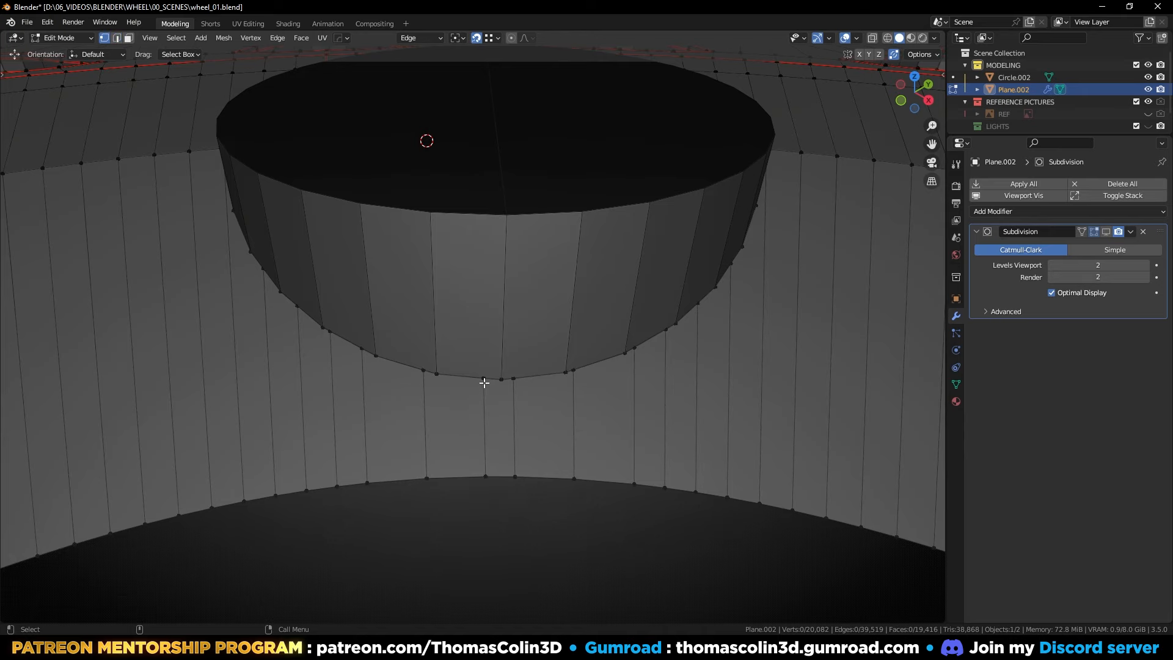
left_click(484, 380)
key("g")
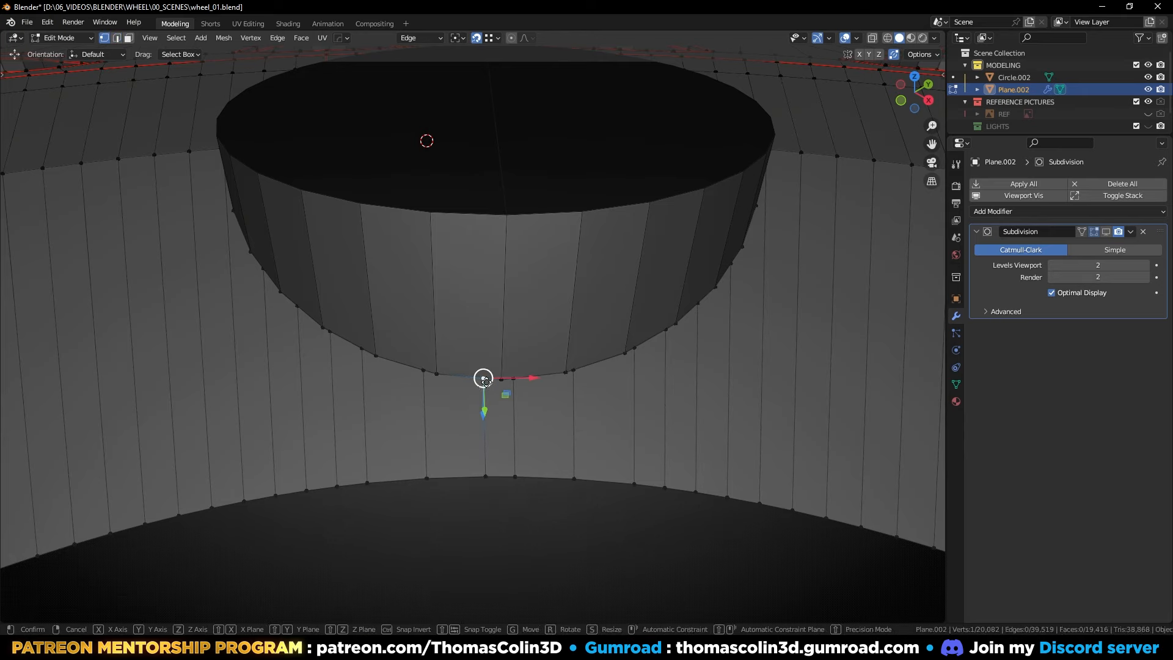
left_click(501, 379)
left_click(513, 379)
key("g")
left_click(501, 380)
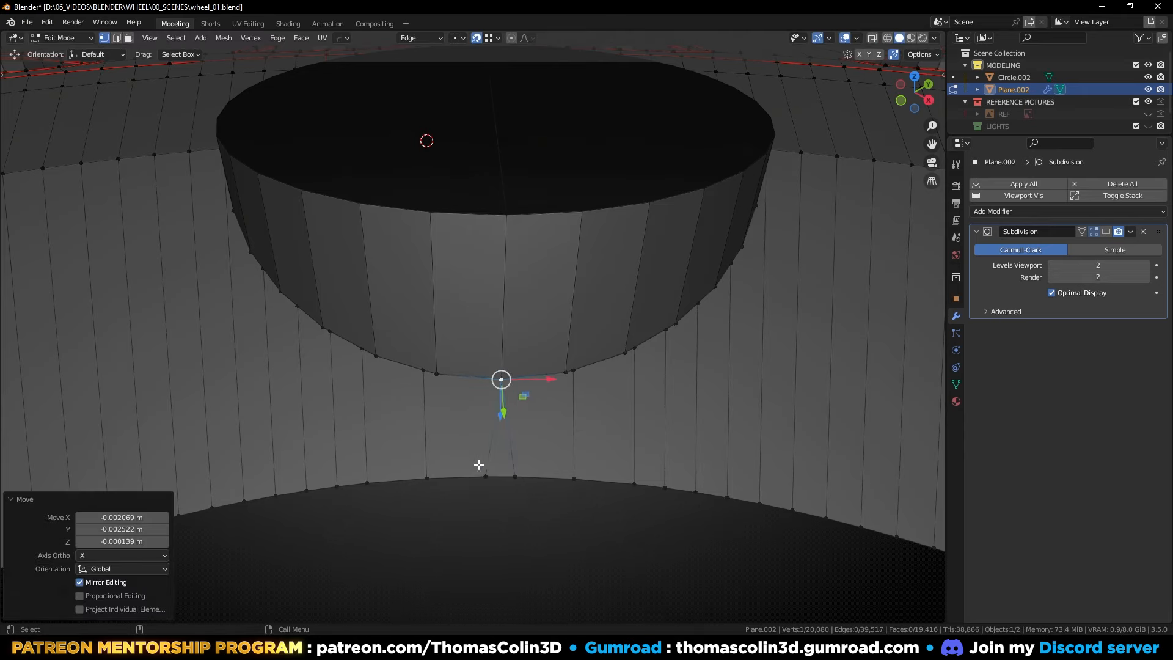
Step: Merge the two facing vertices on the central opening's edge at their center
left_click_drag(478, 465, 547, 496)
key("m")
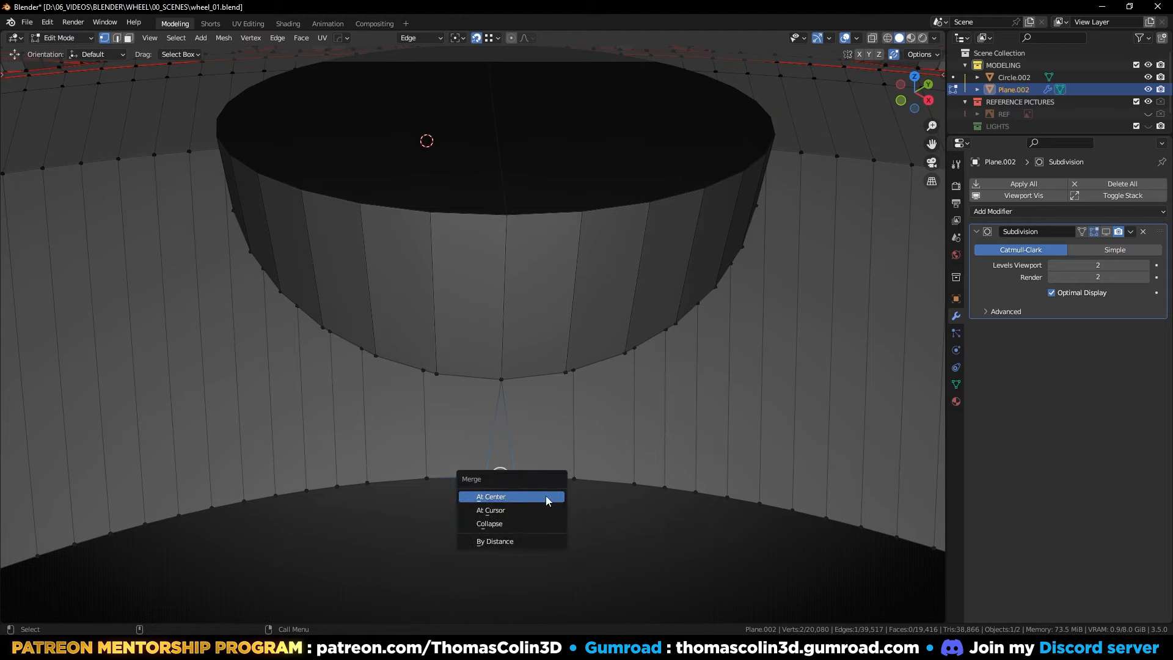
left_click(546, 496)
Step: Snap the next lower-rim vertex on each side of the middle onto the adjacent cylinder corner
left_click(421, 371)
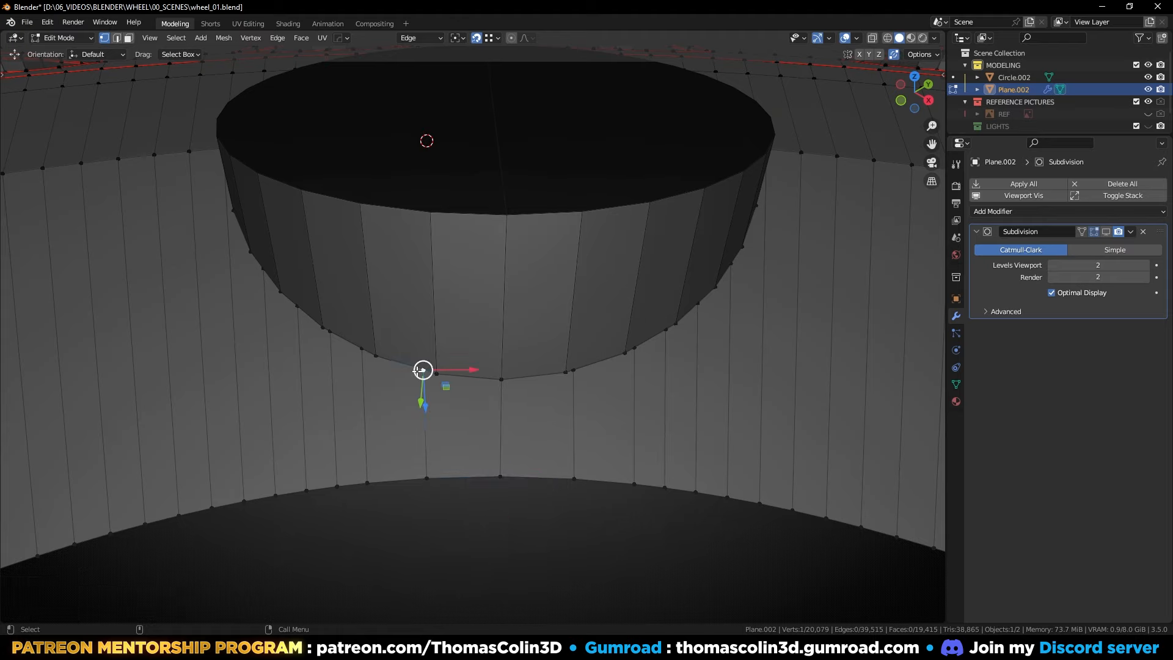
left_click_drag(423, 369, 436, 374)
key("Tab")
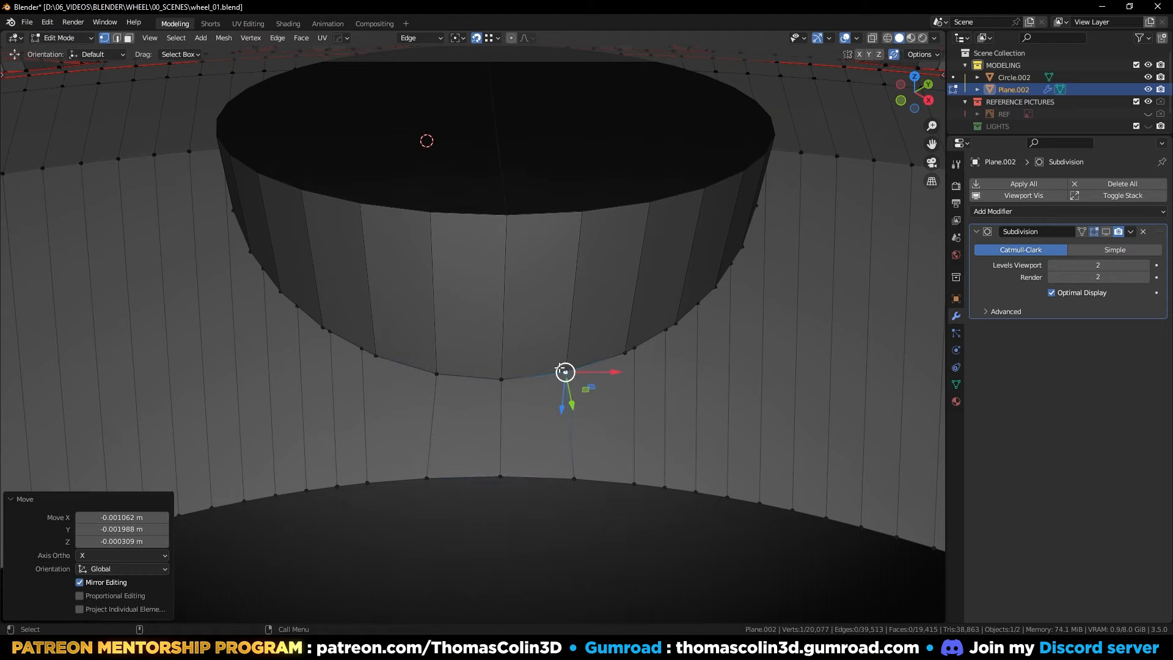
Step: Hide the cylinder and return to editing the wheel's vertices
left_click(483, 300)
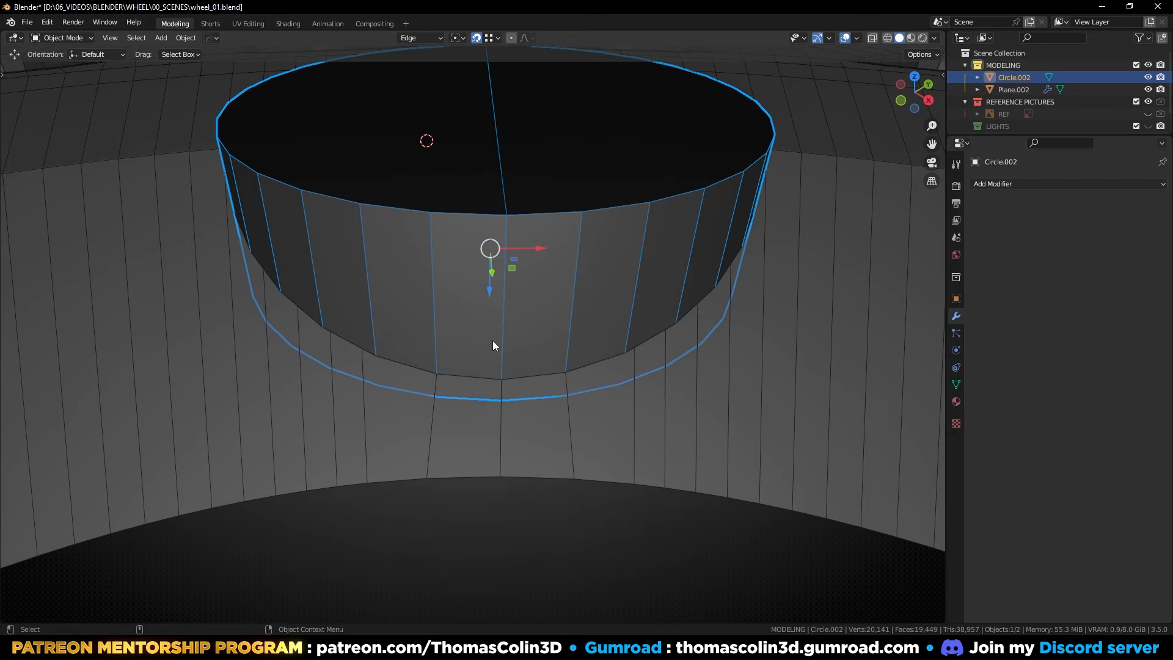
key("h")
left_click(361, 350)
key("Tab")
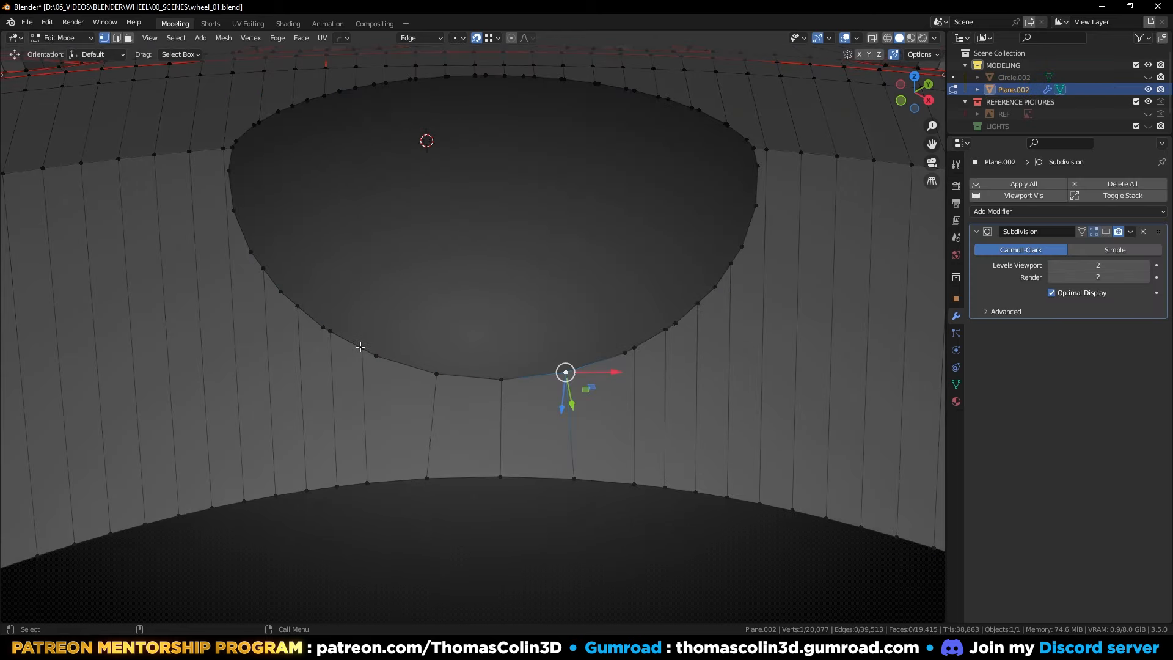
Step: Snap the remaining doubled vertices along both sides of the hole's lower rim onto their neighbouring rim vertices
left_click_drag(361, 351, 376, 355)
left_click_drag(602, 362, 638, 347)
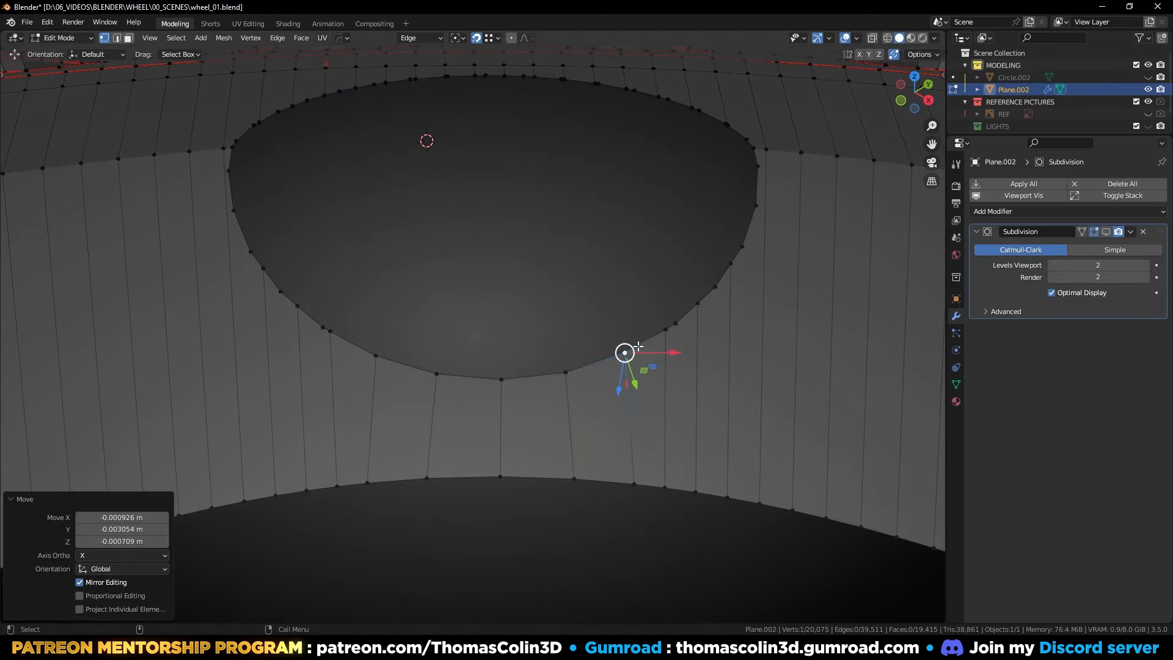
left_click(623, 286)
left_click(664, 330)
left_click_drag(666, 330, 675, 323)
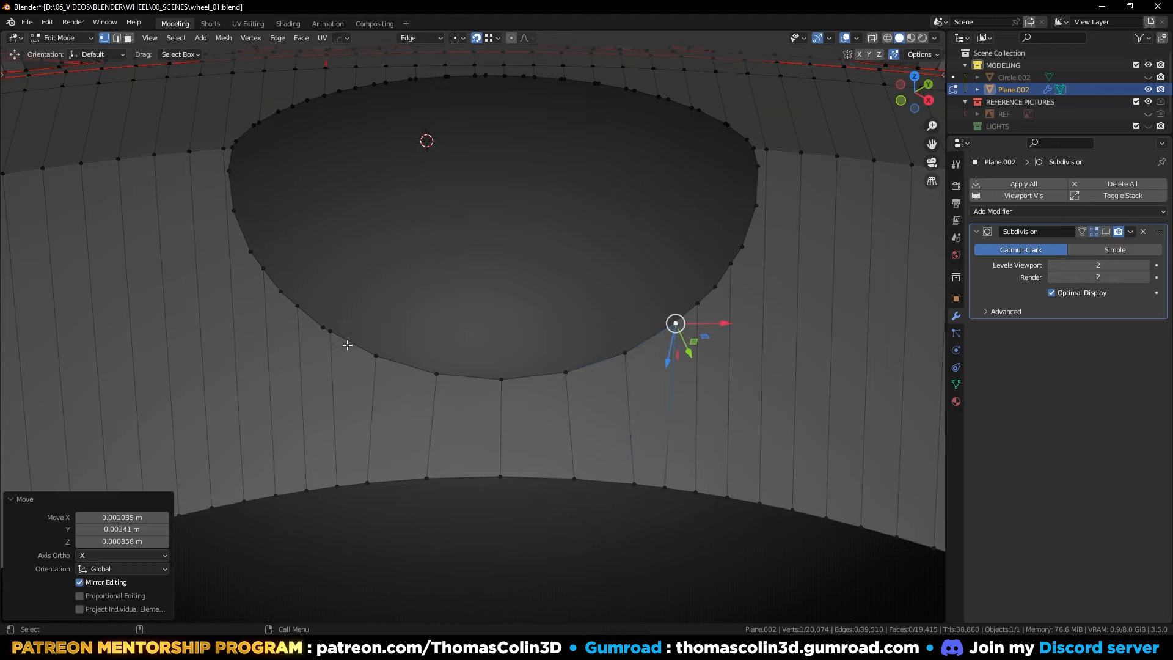
left_click_drag(332, 335, 323, 328)
Step: Snap the two surplus vertices at the middle of the hole's upper rim onto their nearest circle corners
middle_click_drag(372, 244, 560, 367, "ctrl")
middle_click_drag(559, 367, 419, 393, "ctrl")
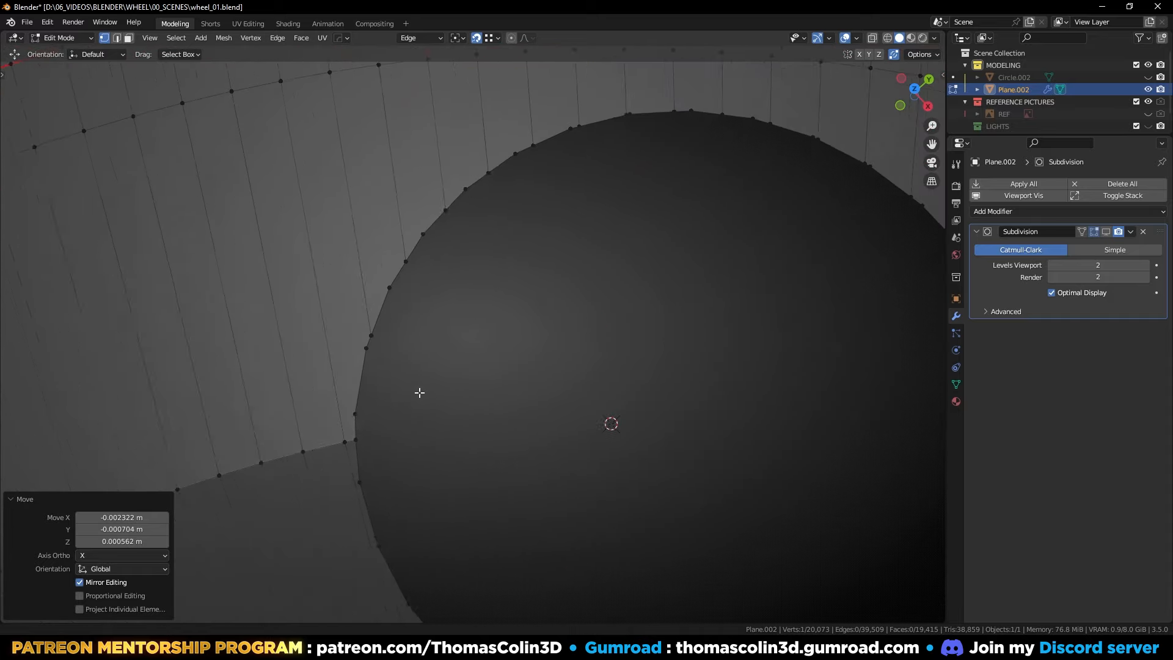
middle_click_drag(608, 202, 417, 380, "shift")
middle_click_drag(480, 351, 501, 397, "shift")
middle_click_drag(501, 397, 527, 321, "ctrl")
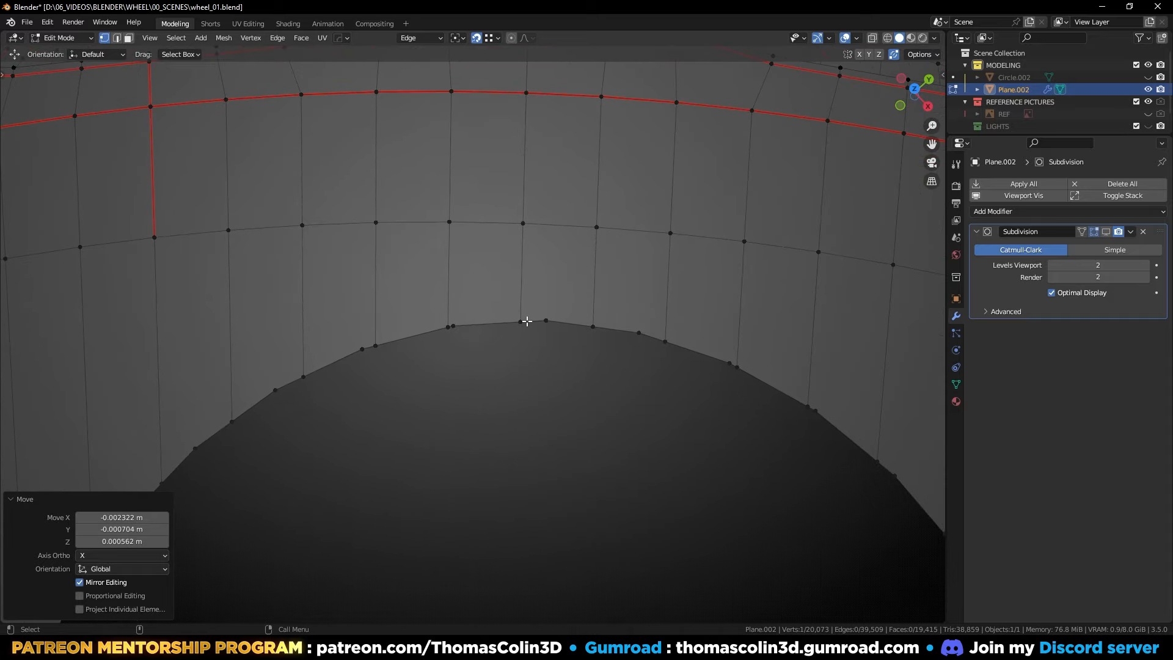
left_click(521, 322)
key("g")
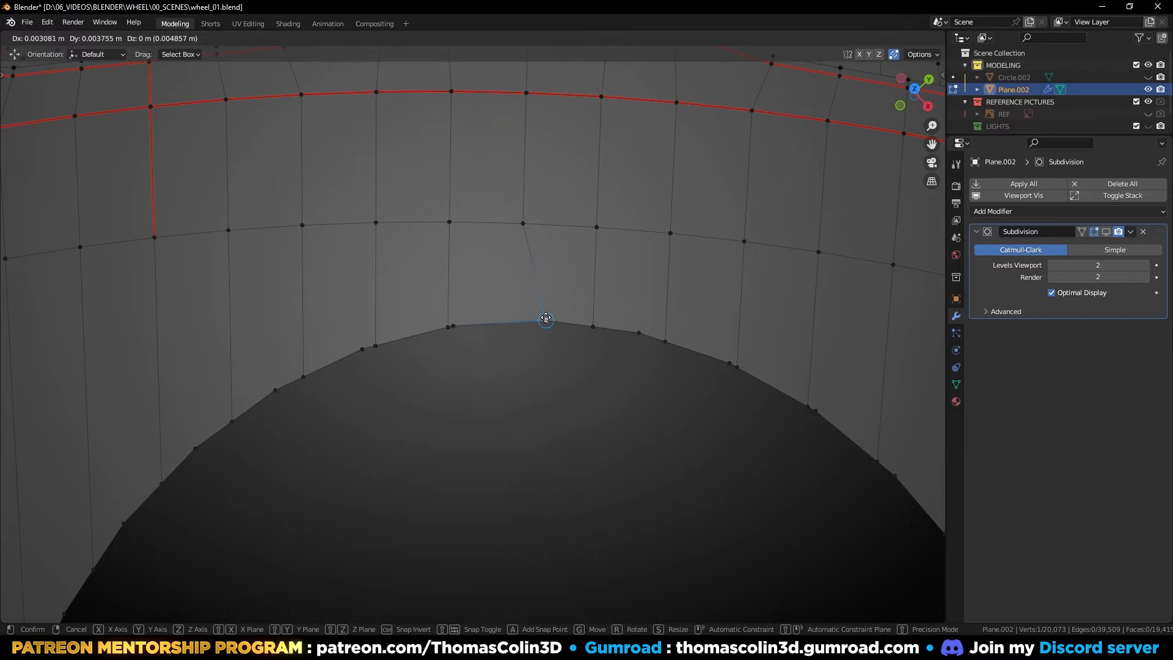
left_click(546, 319)
scroll(589, 267, "down", 3)
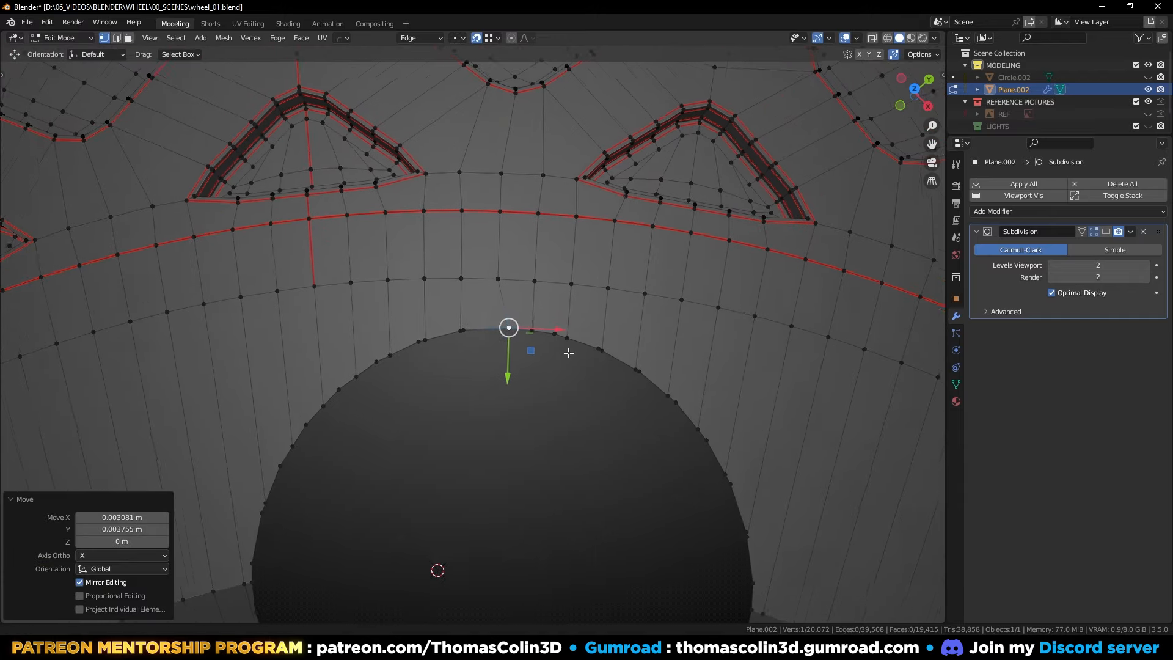
scroll(568, 353, "up", 4)
key("g")
left_click(451, 324)
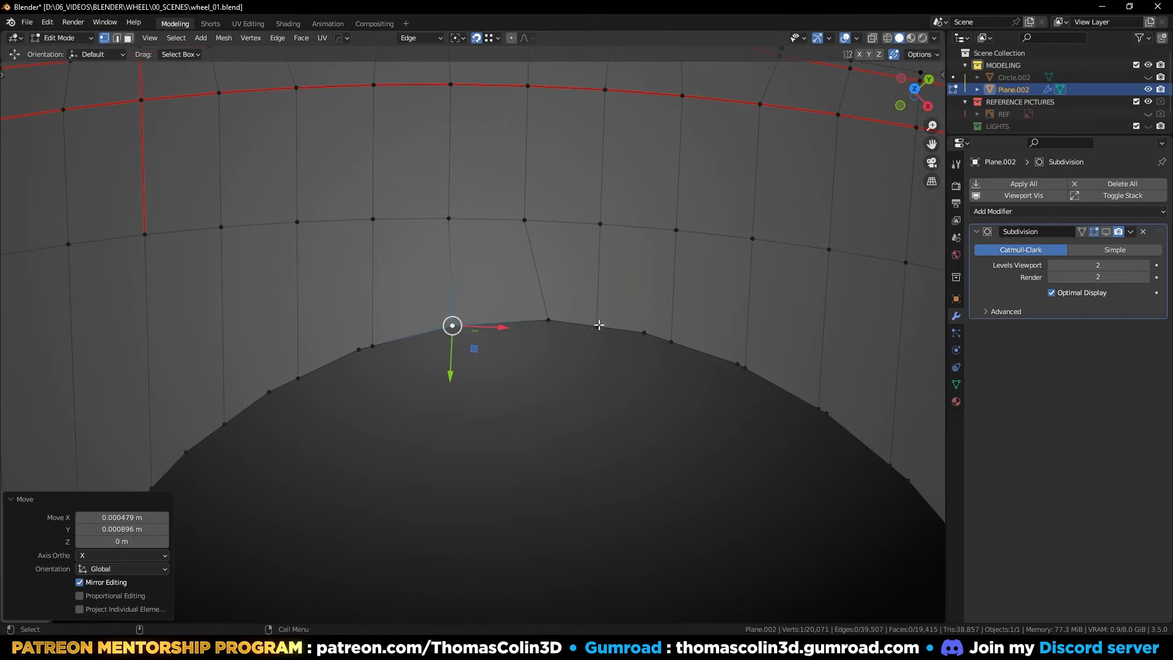
Step: Snap the next two surplus vertices to the right along the upper rim onto the following circle corners
left_click(599, 326)
key("g")
left_click(641, 333)
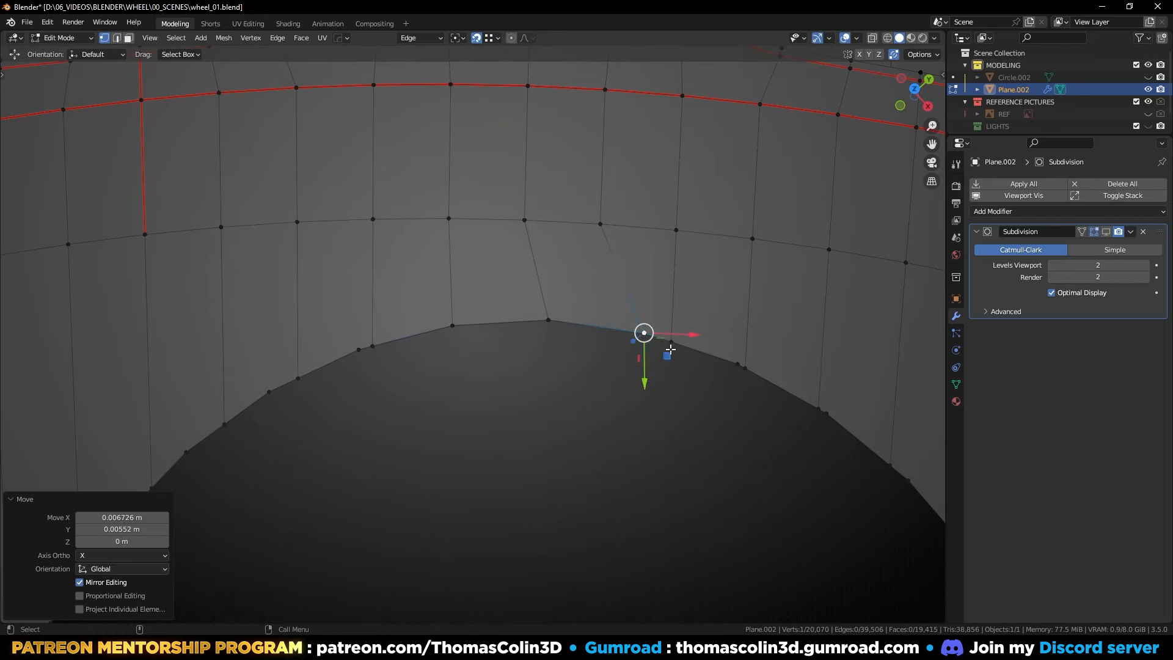
left_click(671, 342)
key("g")
left_click(728, 361)
Step: Dissolve the surplus radial edge at the upper right of the lug hole
key("2")
left_click(750, 310)
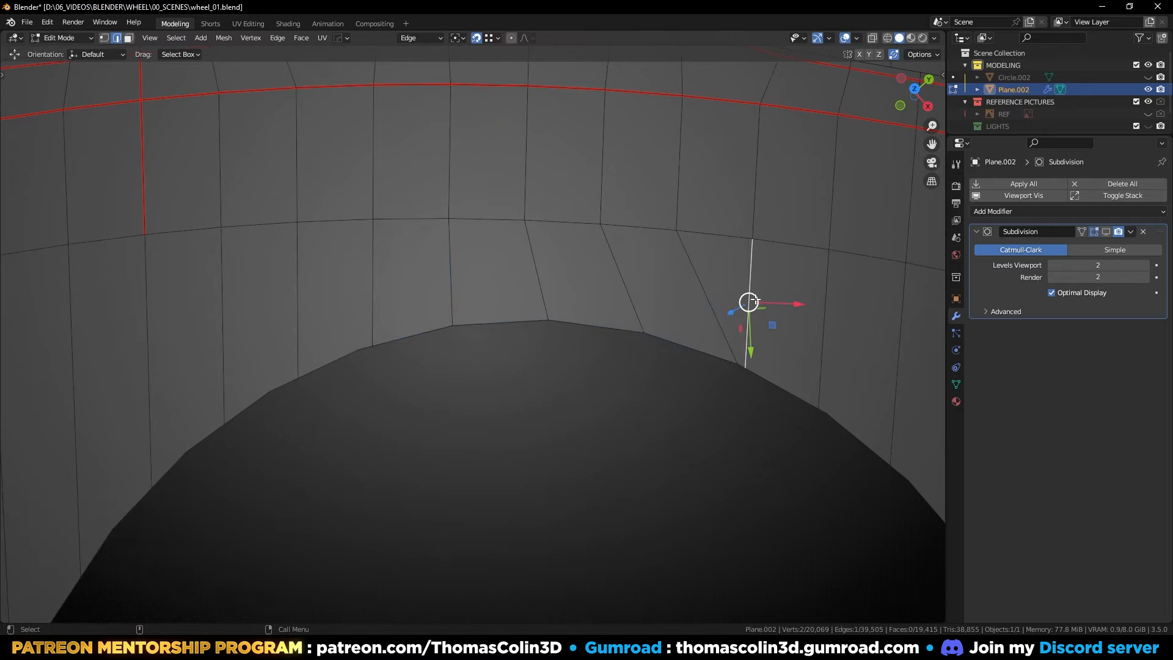
key("ctrl+x")
scroll(596, 315, "down", 3)
scroll(550, 327, "up", 2)
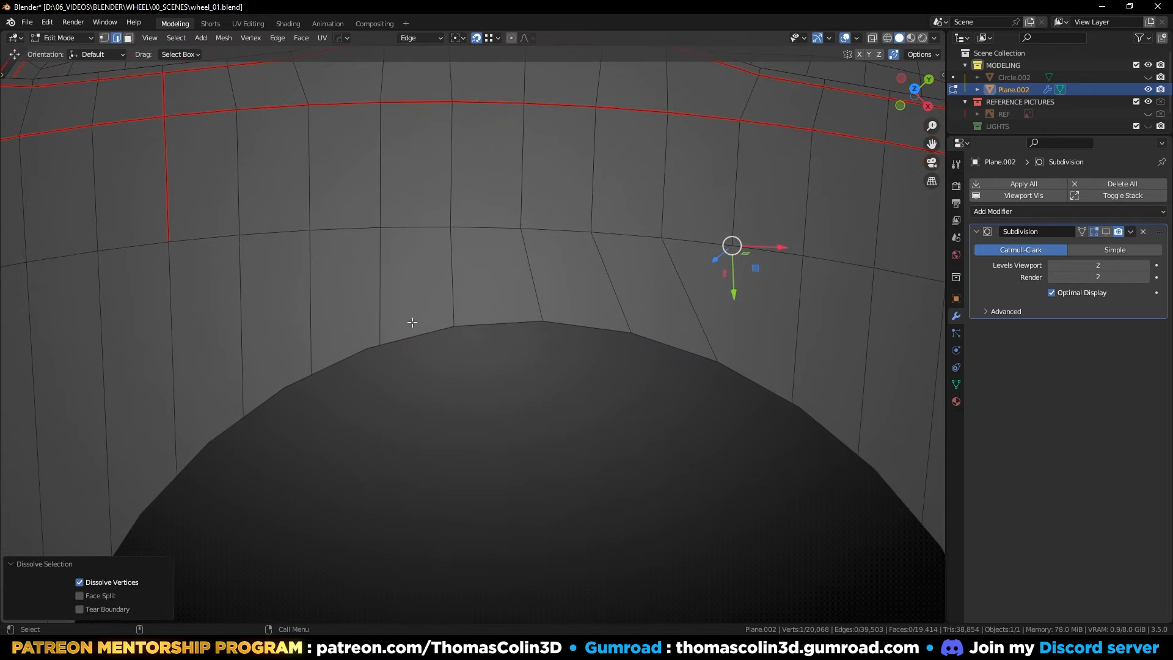
Step: Snap two doubled vertices on the upper-left part of the hole's rim onto their neighbouring circle corners
key("1")
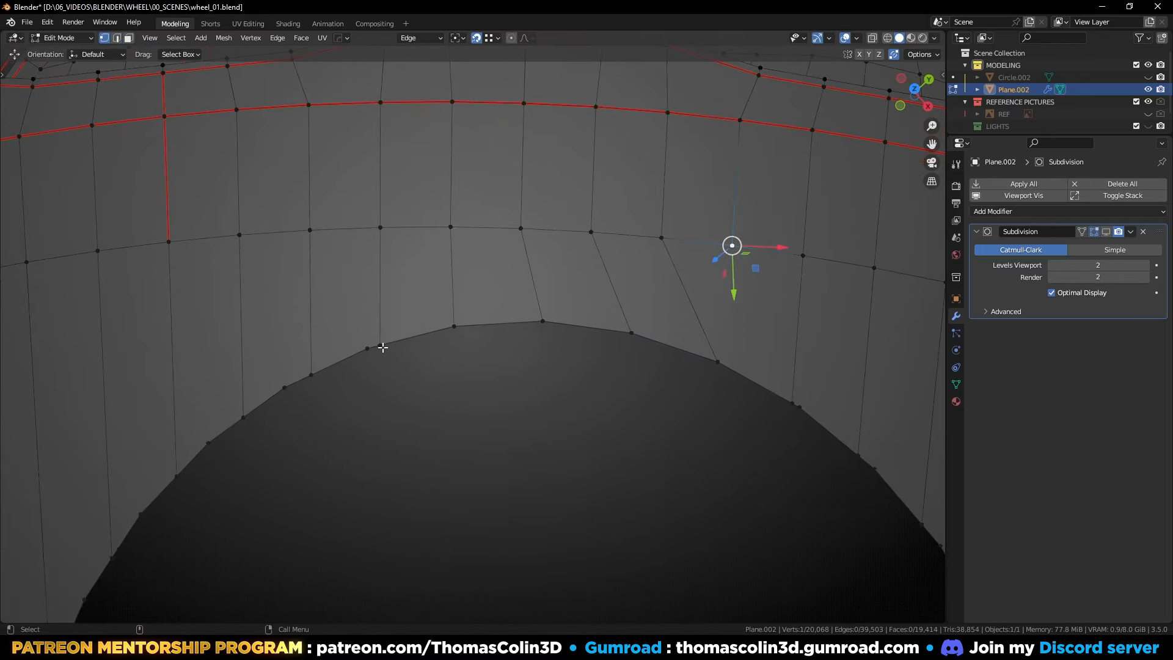
left_click(367, 347)
key("g")
left_click(367, 346)
scroll(476, 393, "up", 2)
key("alt+a")
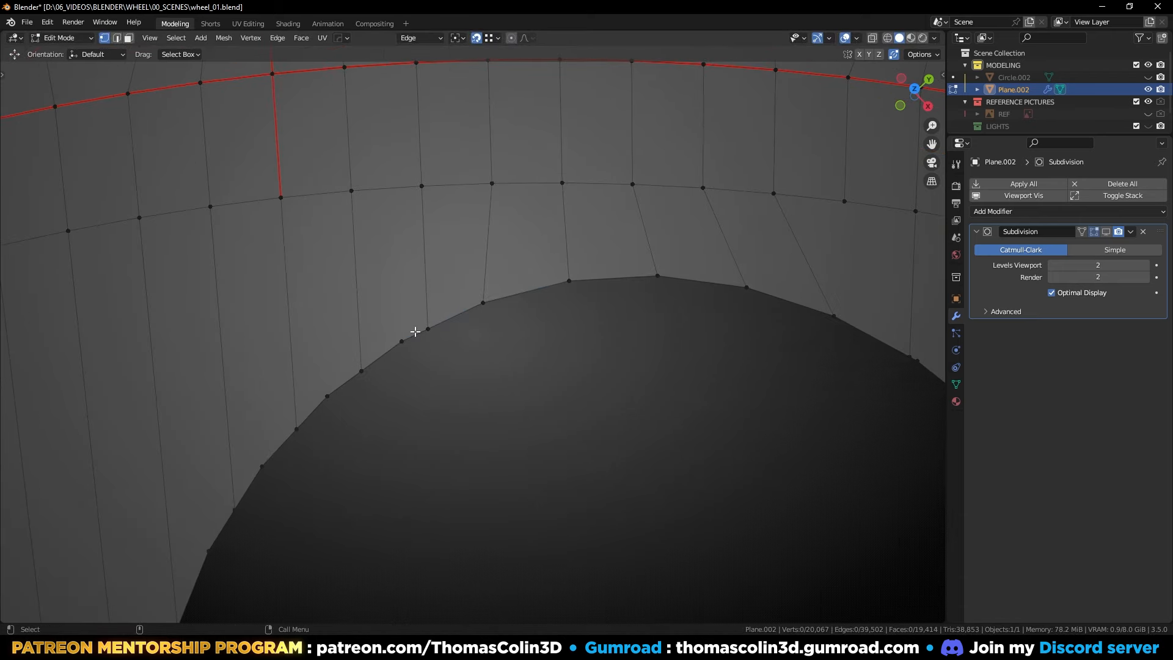
left_click(428, 329)
key("g")
left_click(401, 340)
scroll(361, 373, "down", 2)
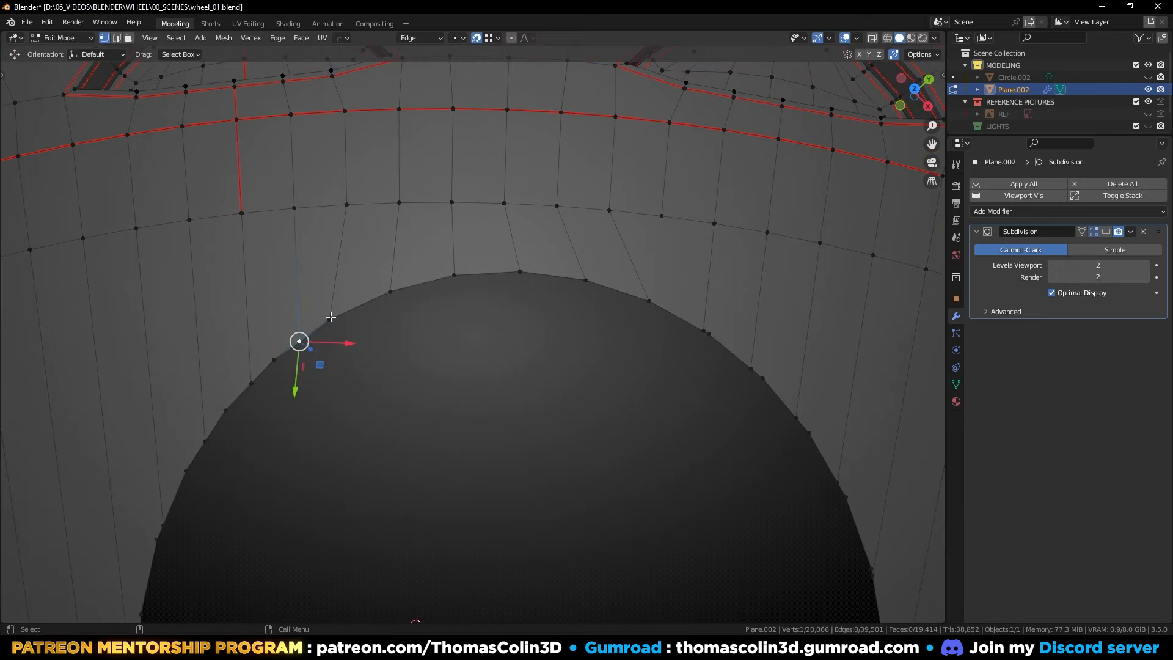
Step: Dissolve the surplus radial edge at the upper left of the lug hole
key("2")
left_click(299, 305)
key("ctrl+x")
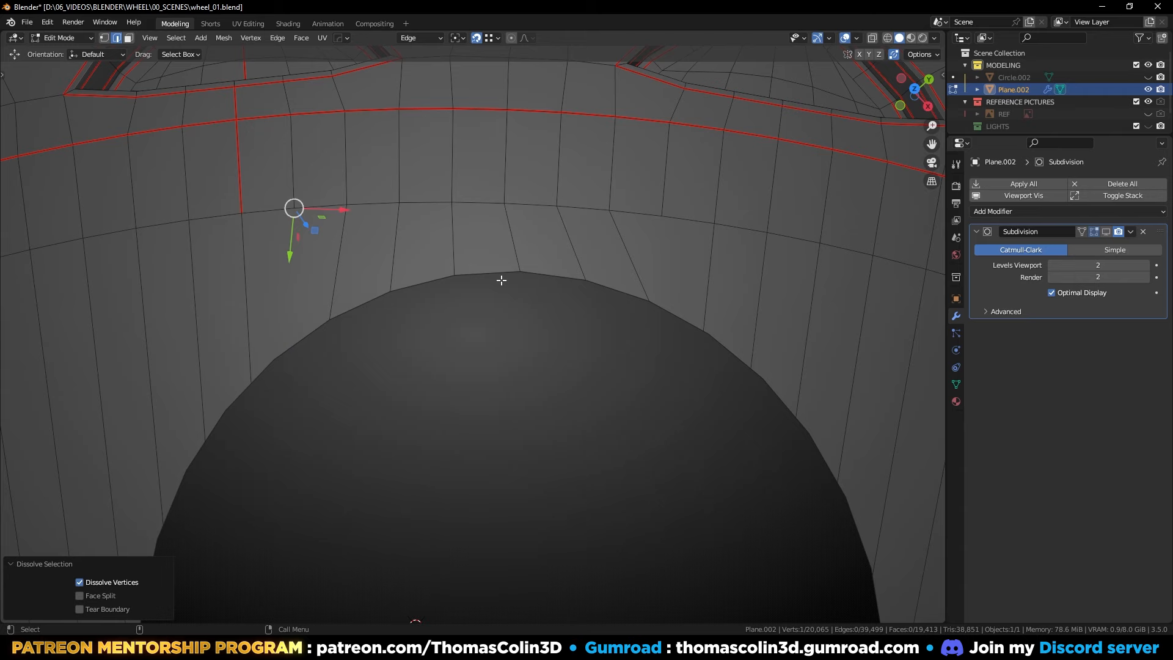
Step: Snap two surplus vertices on the upper-left part of the lug hole's rim onto their neighbouring circle corners
key("1")
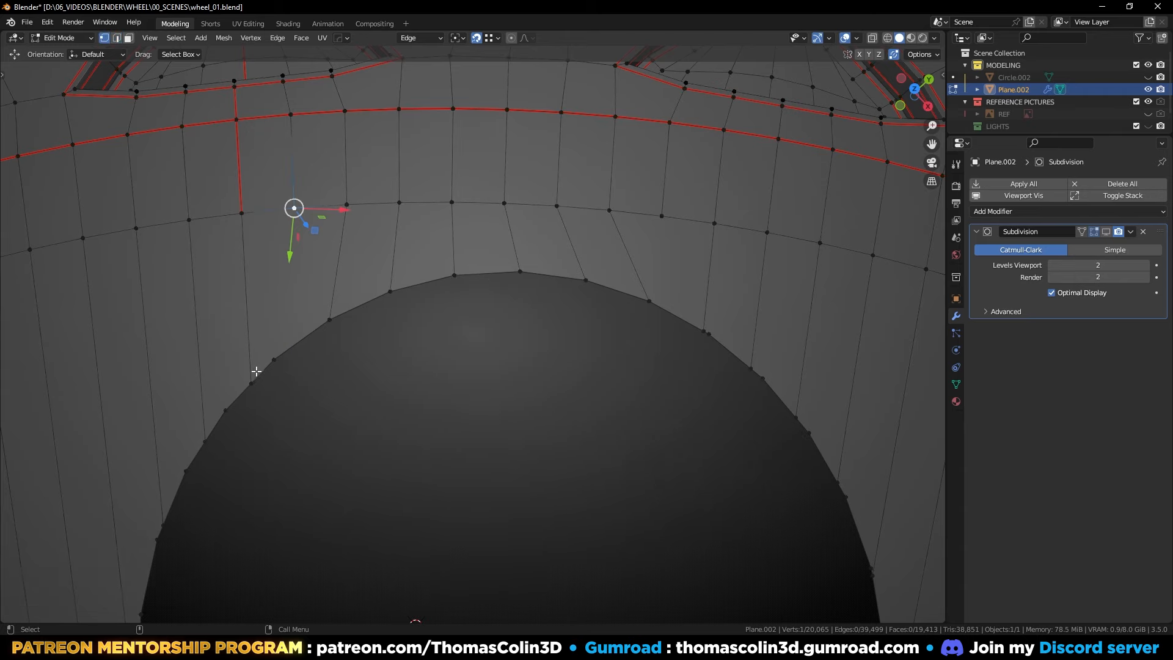
left_click(252, 381)
key("g")
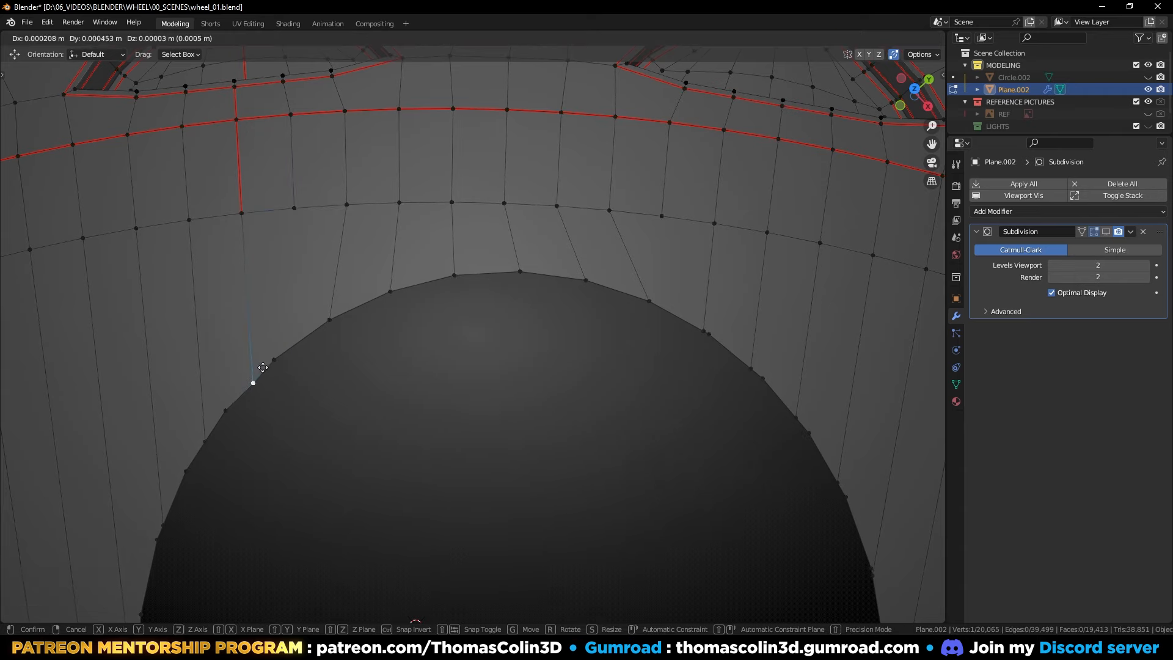
left_click(274, 358)
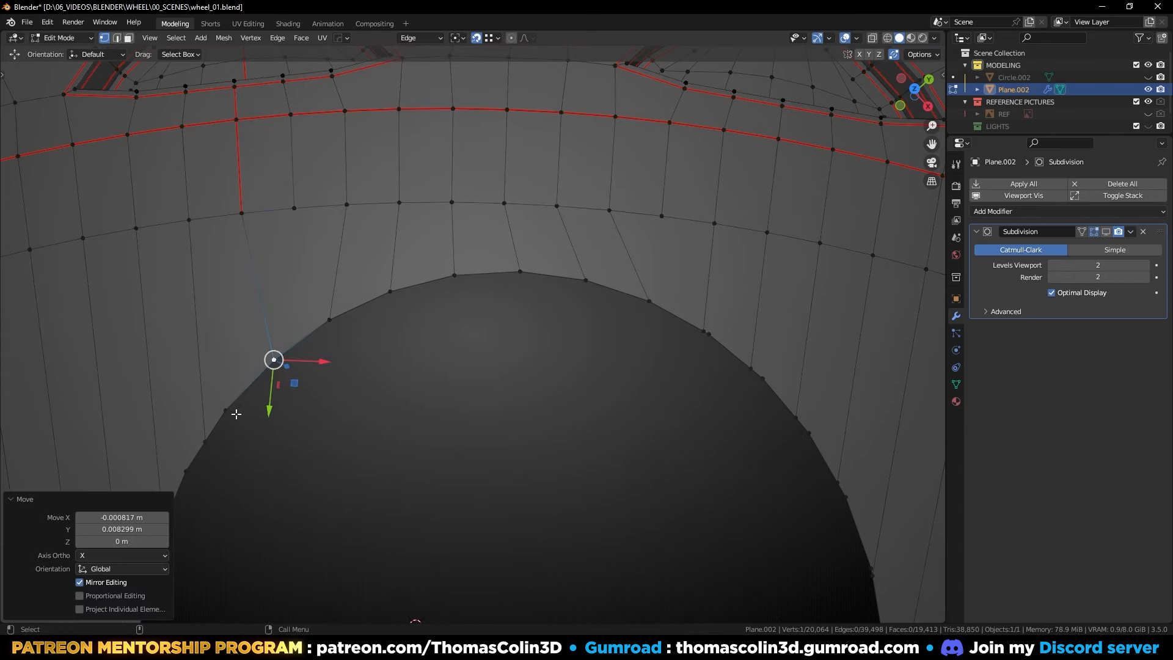
left_click(203, 440)
key("g")
left_click(225, 411)
Step: Snap the surplus vertex on the left side of the hole's rim onto the circle corner just above it
middle_click_drag(267, 464, 460, 340, "shift")
left_click(458, 341)
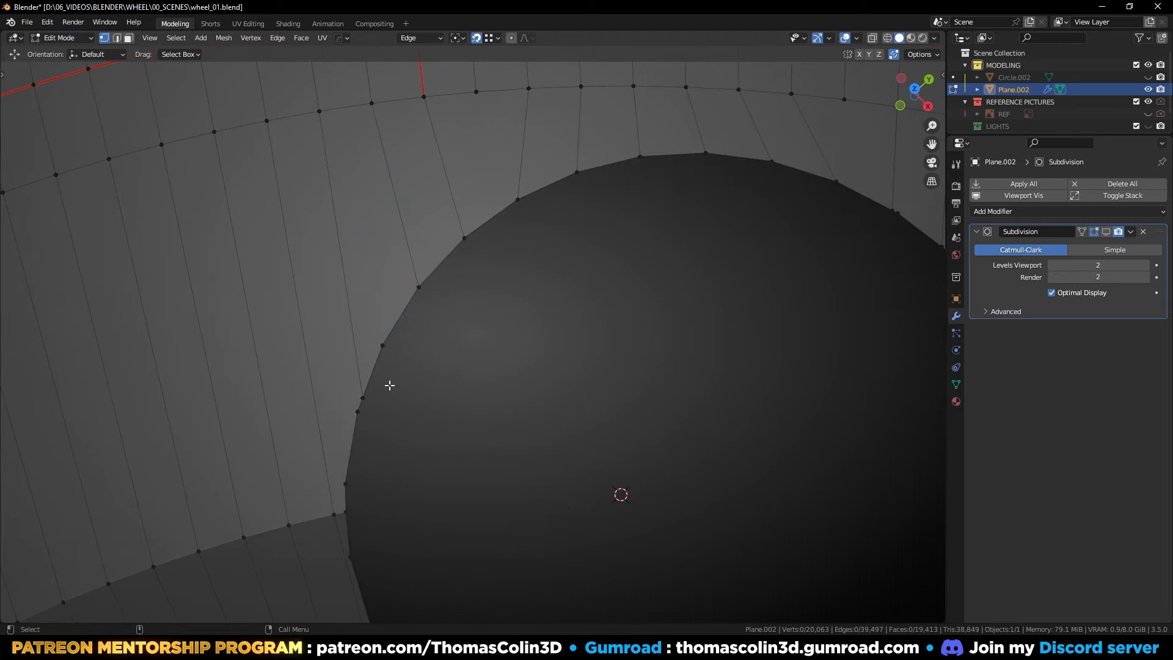
left_click(364, 396)
key("g")
left_click(382, 346)
Step: Add one loop cut around the face ring beneath the lug hole, slid towards the centre bore with a factor of -0.703
middle_click_drag(340, 460, 490, 365, "shift")
right_click_drag(489, 366, 516, 458, "alt")
key("2")
left_click(476, 387)
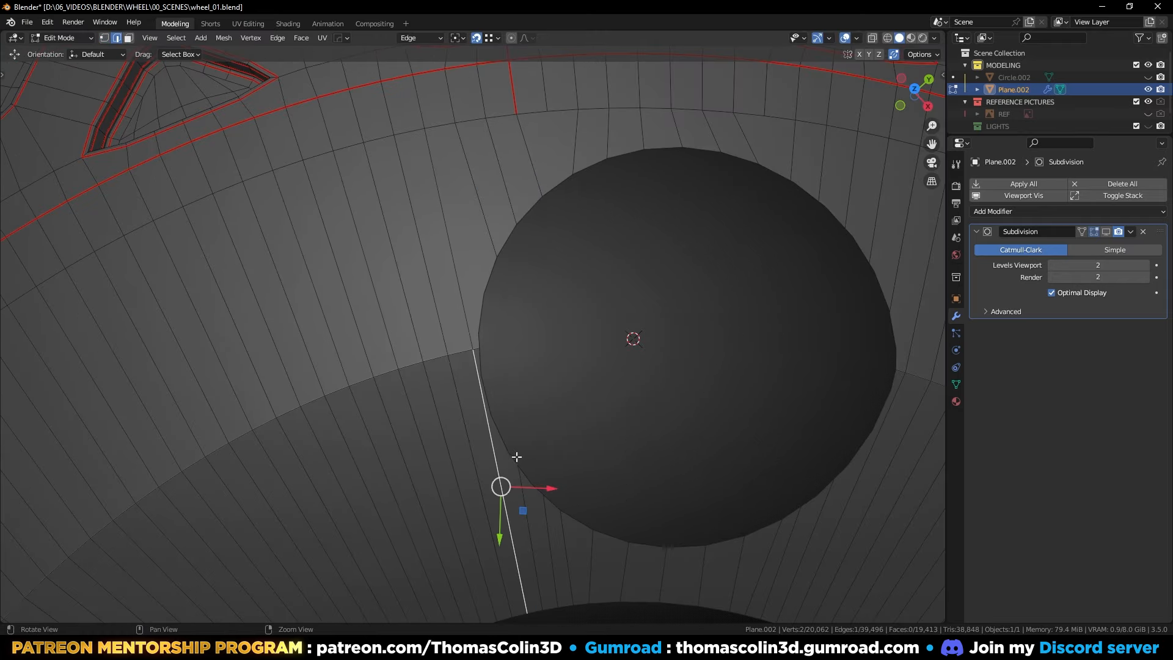
middle_click_drag(515, 550, 503, 445, "alt")
right_click_drag(502, 444, 496, 425, "alt")
left_click(537, 487)
key("ctrl+r")
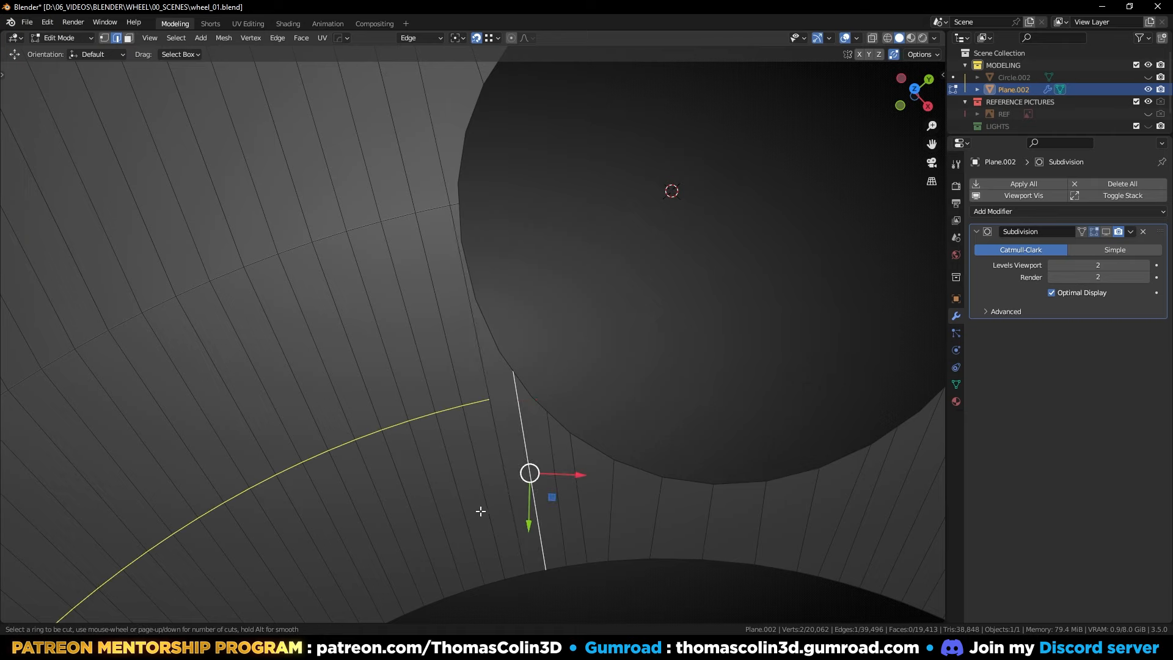
left_click(479, 512)
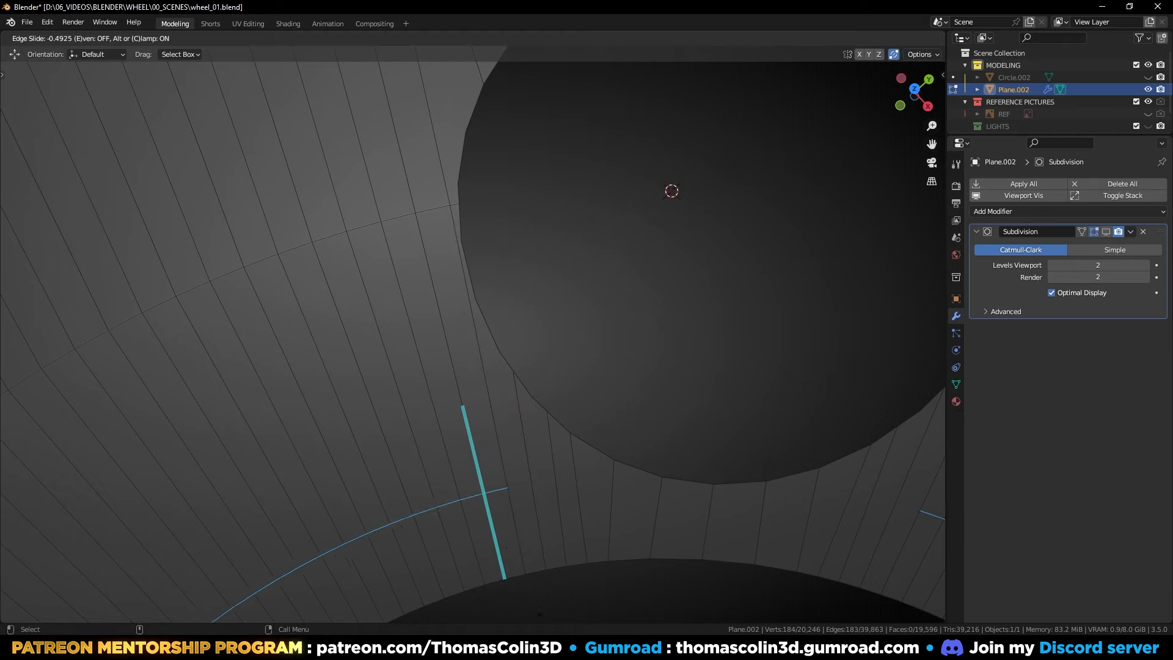
left_click(560, 79)
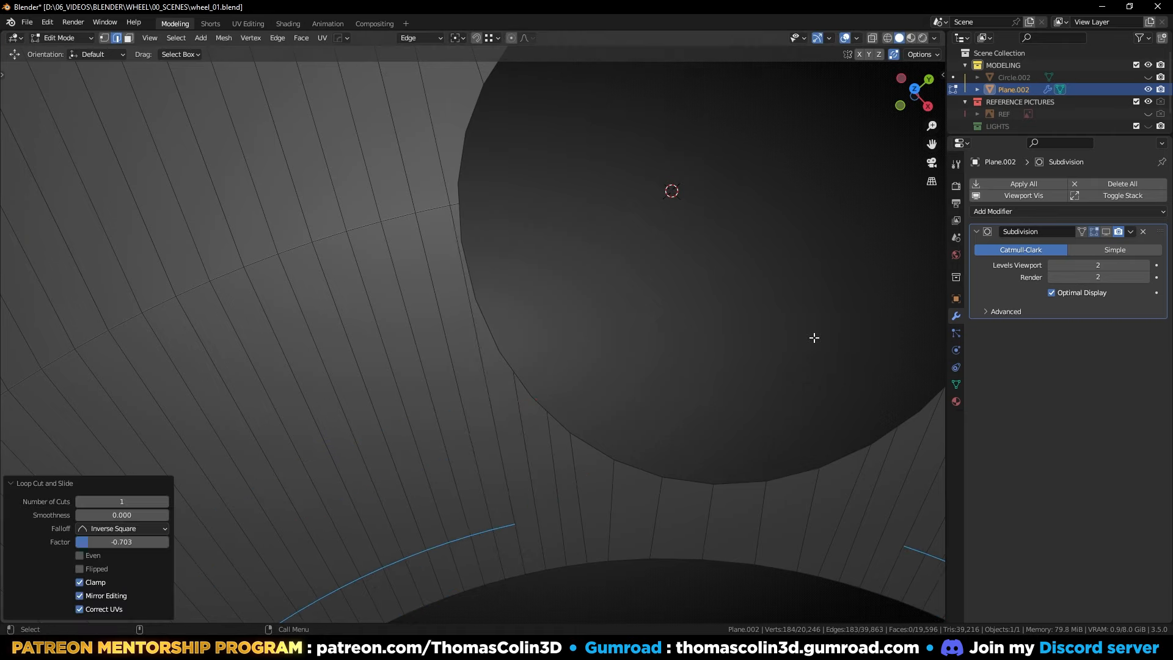
Step: Add a loop cut across the strip between the lug hole and centre bore, and edge-slide it with a factor of -0.315
middle_click_drag(814, 338, 703, 280)
key("ctrl+r")
left_click(552, 409)
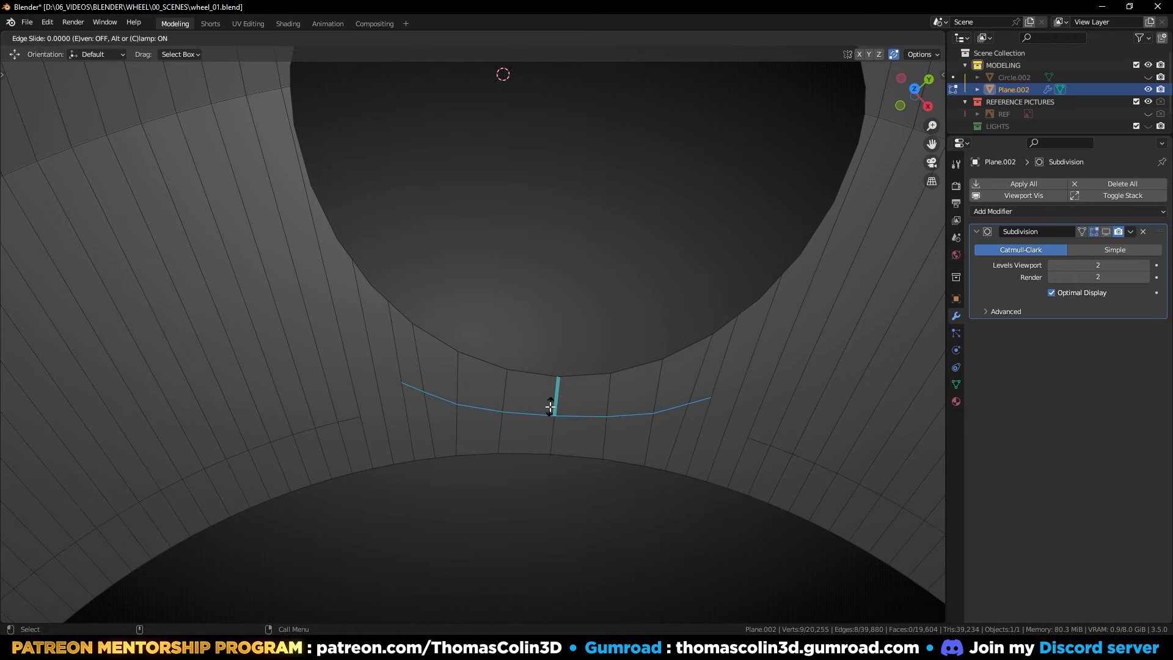
right_click(538, 403)
key("g")
key("g")
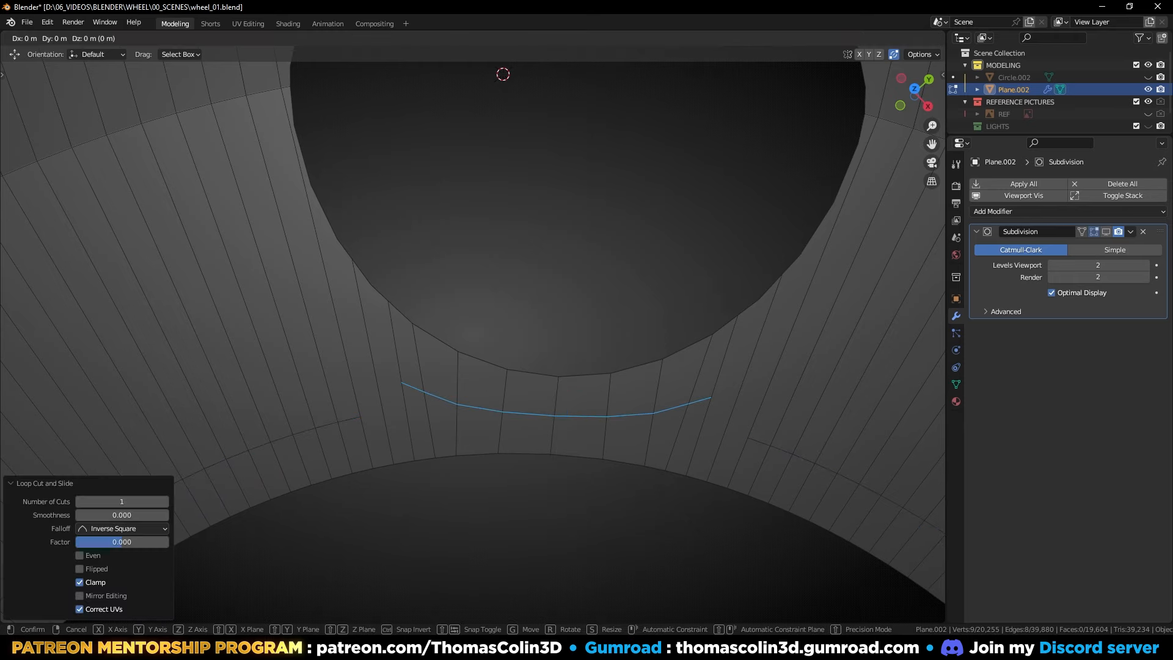
left_click(498, 413)
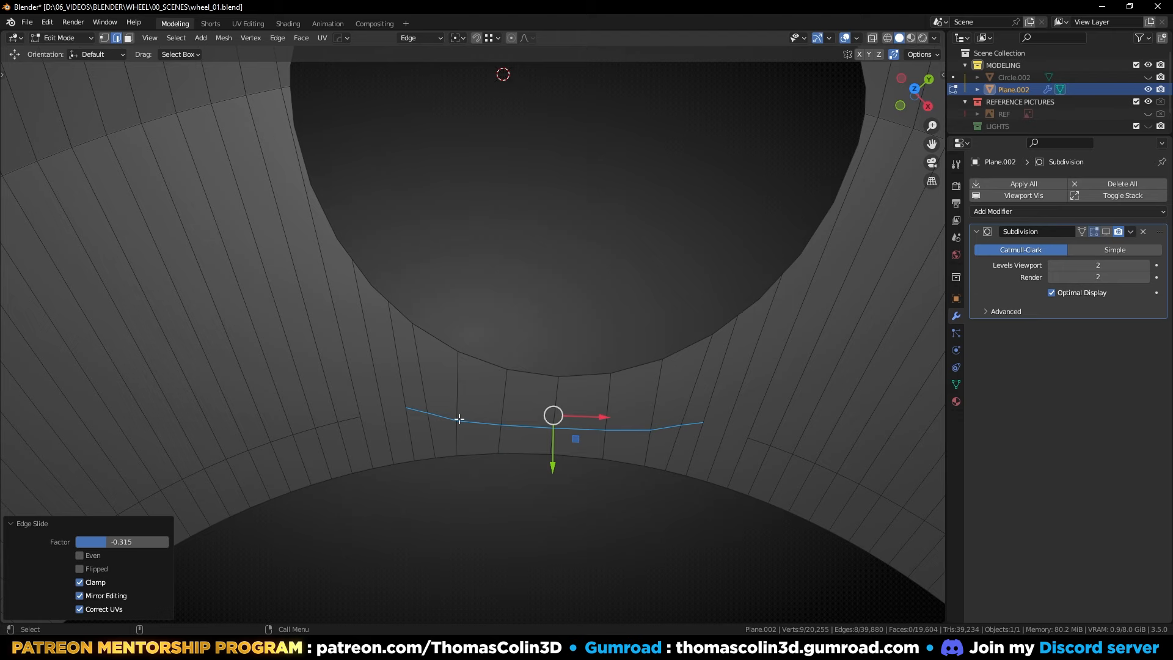
Step: Connect both end vertices of the short loop below the hole to the ends of the adjoining ring loop
key("1")
left_click(405, 409)
left_click(361, 416, "shift")
key("j")
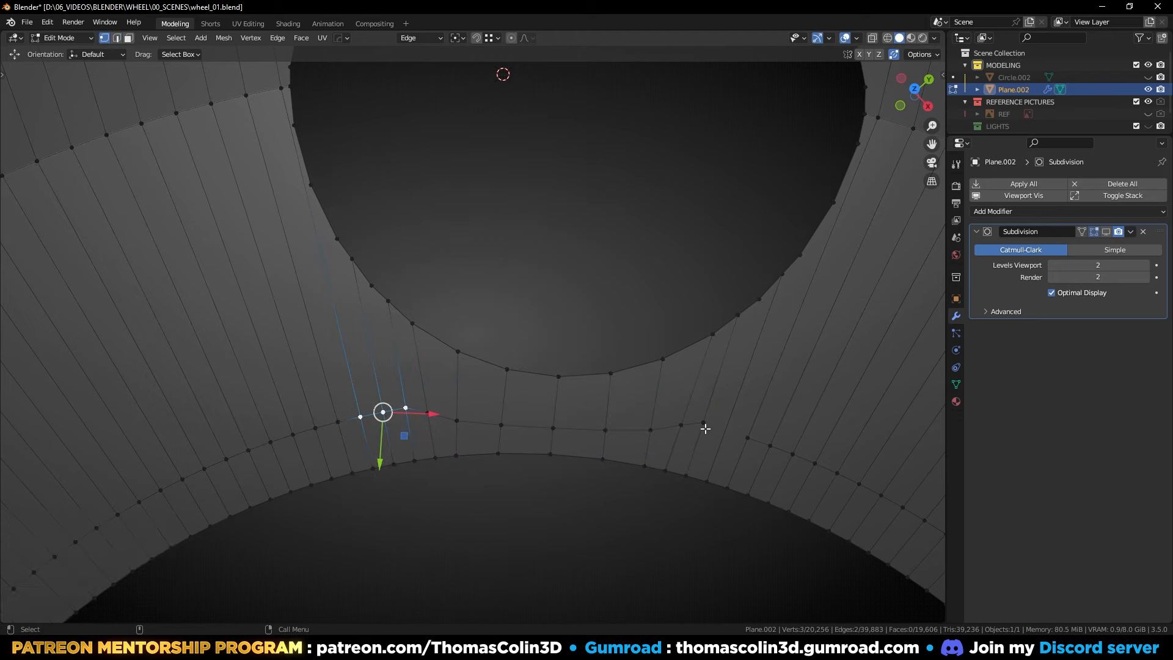
left_click(705, 424)
left_click(748, 439, "shift")
left_click(544, 255)
Step: Add one loop cut around the ring at the lower left of the hole, slid with a factor of 0.434
middle_click_drag(488, 212, 615, 348, "ctrl")
key("ctrl+r")
left_click(422, 279)
left_click(434, 290)
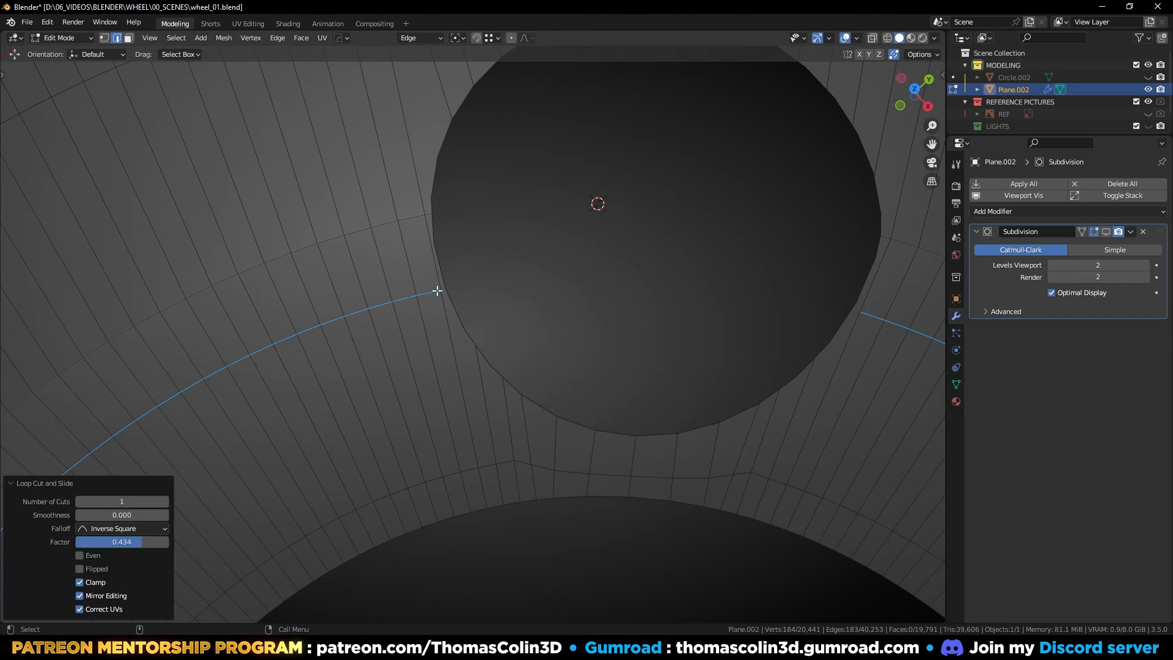
Step: Connect the loop's end vertex at the left of the hole to the nearest rim corner
key("1")
mouse_move(471, 295)
middle_mouse_down("ctrl")
mouse_move(464, 277)
mouse_move(487, 306)
middle_mouse_up("ctrl")
key("2")
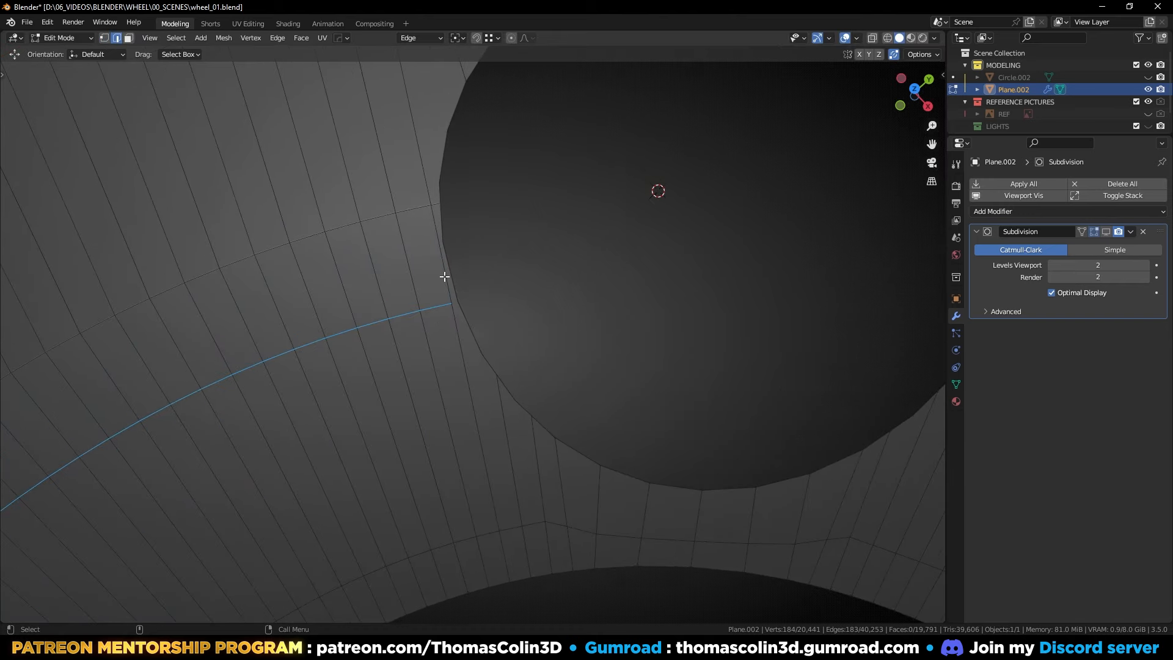
left_click(445, 275)
key("1")
left_click_drag(493, 292, 433, 313)
key("j")
key("alt+a")
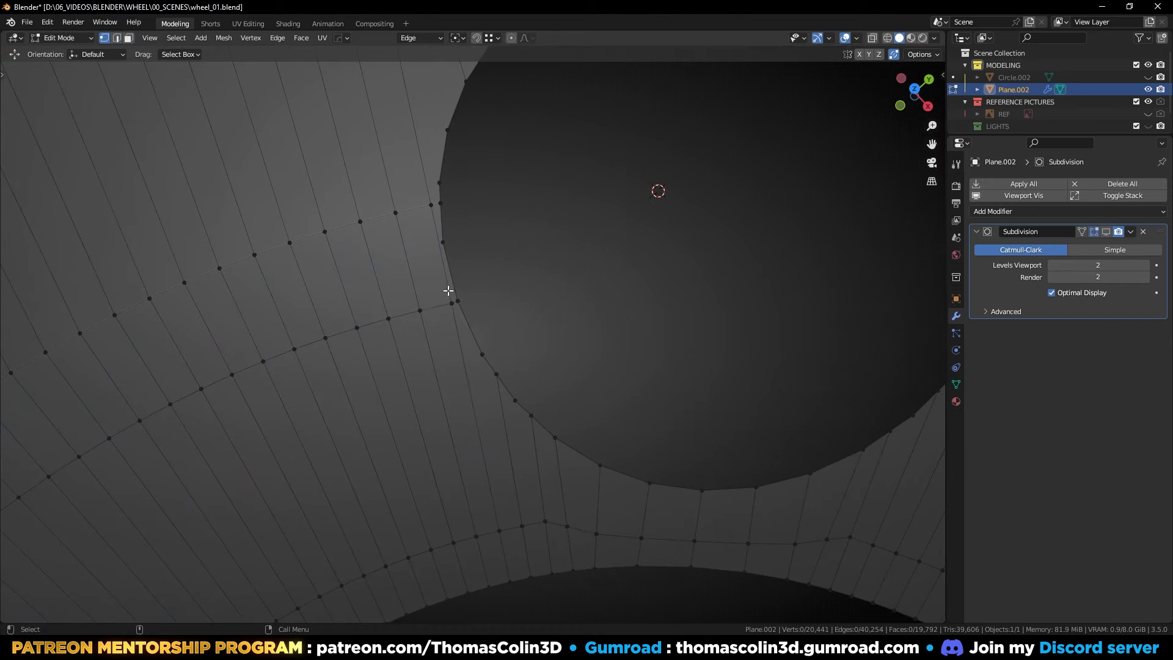
Step: Dissolve the surplus edge along the hole's left rim and slide the neighbouring edge's two vertices away from the rim by a factor of 0.414
key("2")
left_click(448, 285)
key("ctrl+x")
key("1")
key("g")
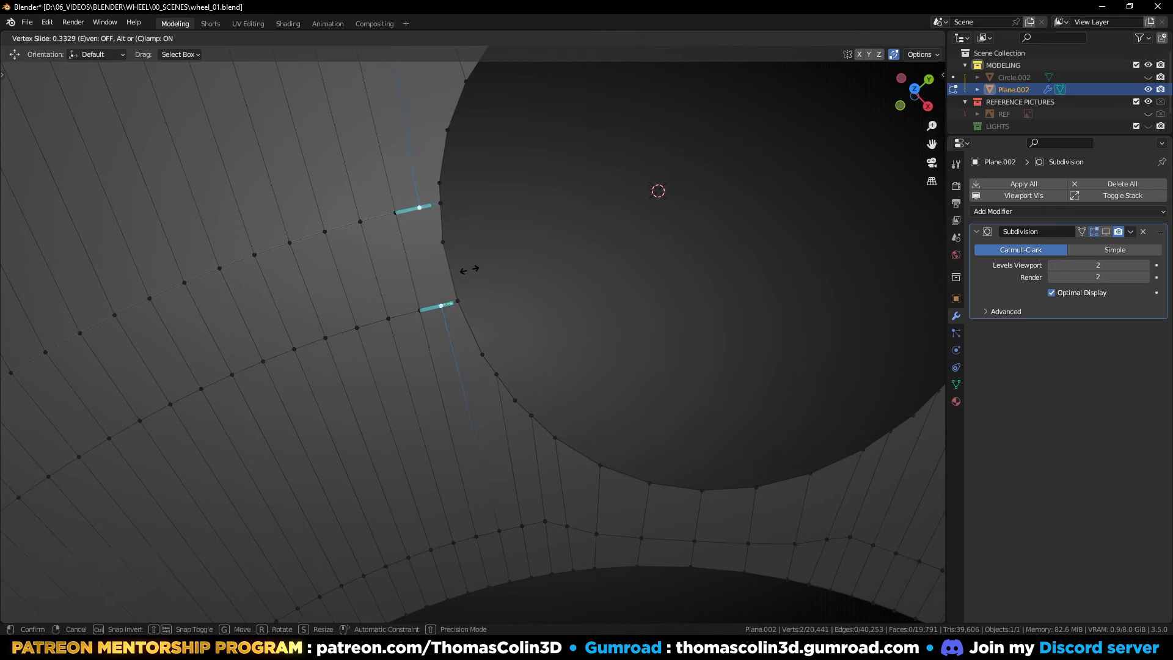
left_click(467, 270)
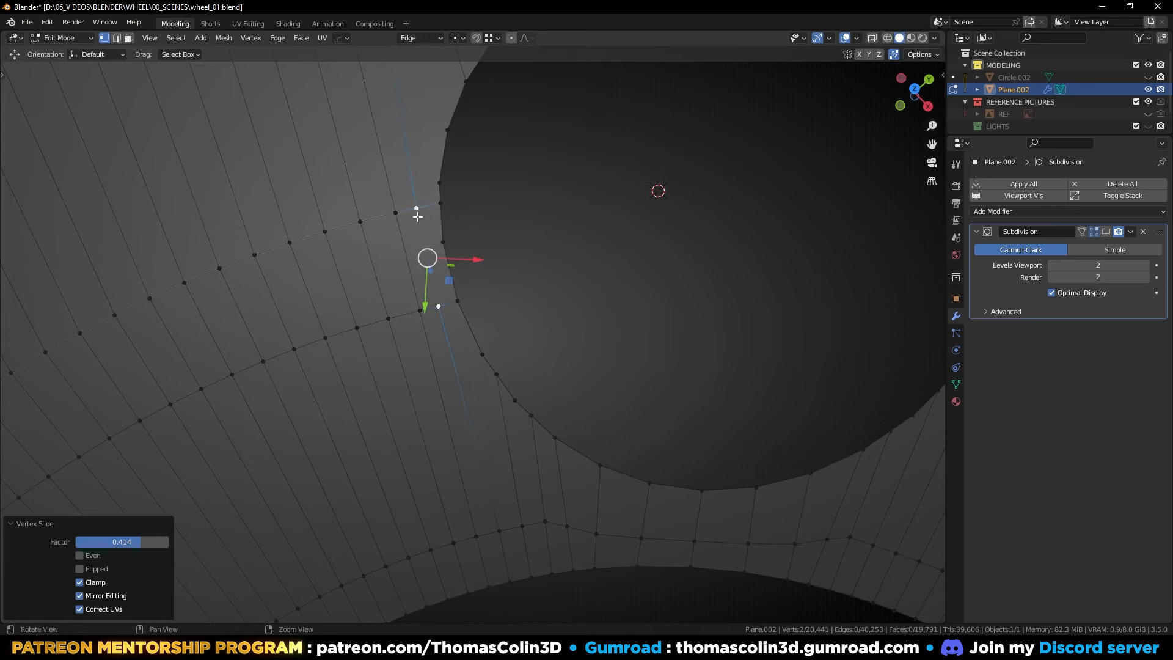
Step: Add a centred loop cut between the two upper ring loops left of the hole and connect its end to the nearest rim corner
key("2")
left_click(367, 260)
key("ctrl+r")
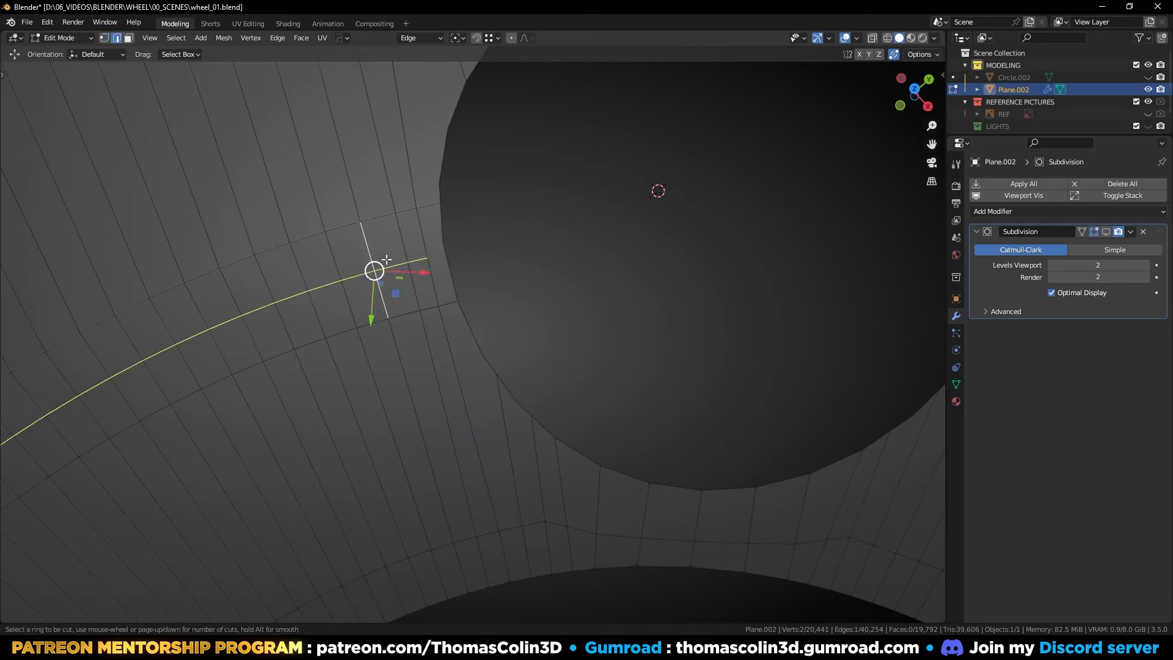
left_click(386, 259)
right_click(461, 259)
key("1")
left_click_drag(464, 235, 418, 268)
key("j")
left_click(540, 234)
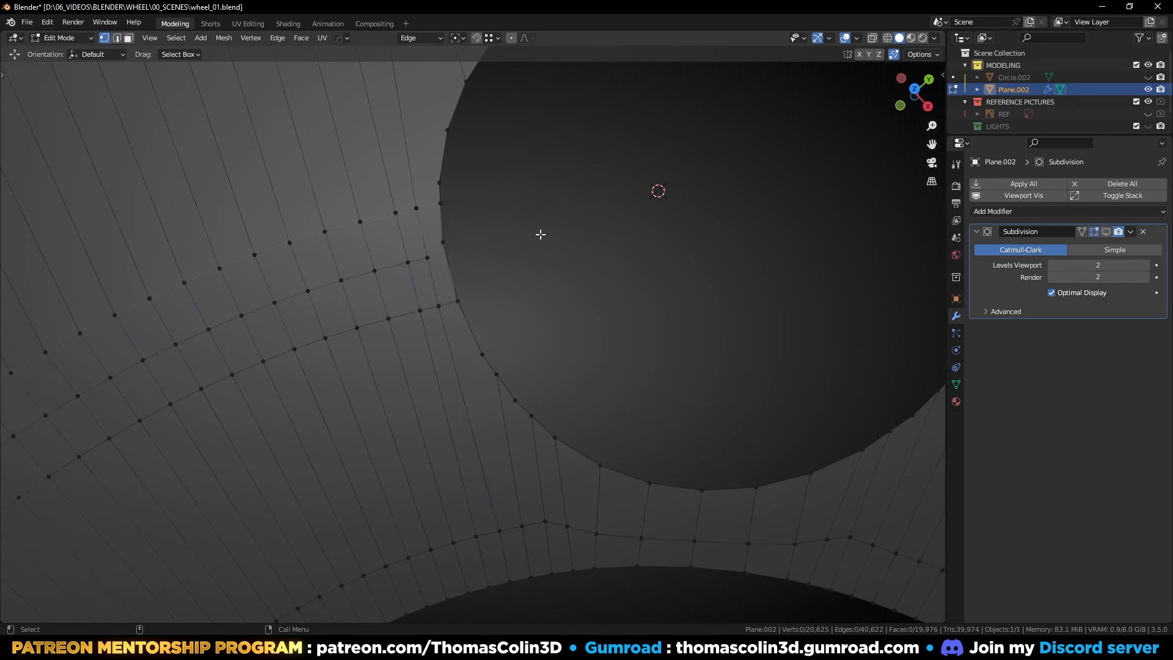
Step: Add two loop cuts in the wide band at the hole's lower left and connect the upper one's end to the rim corner
key("2")
left_click(446, 371)
key("ctrl+r")
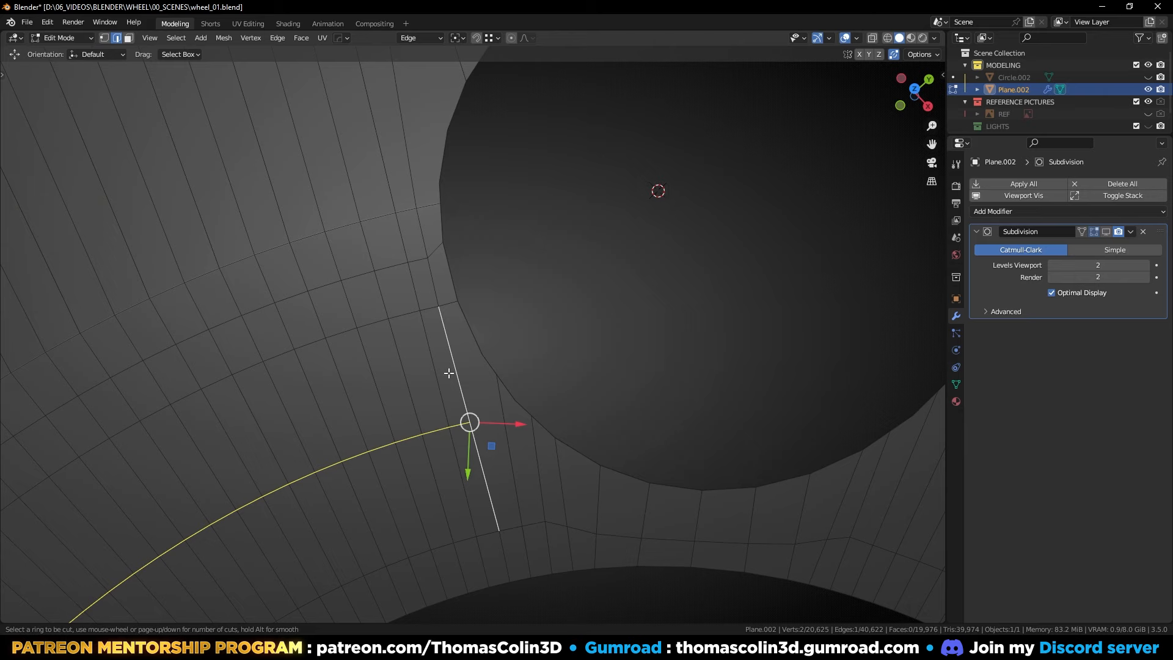
scroll(450, 373, "up", 1)
left_click(449, 373)
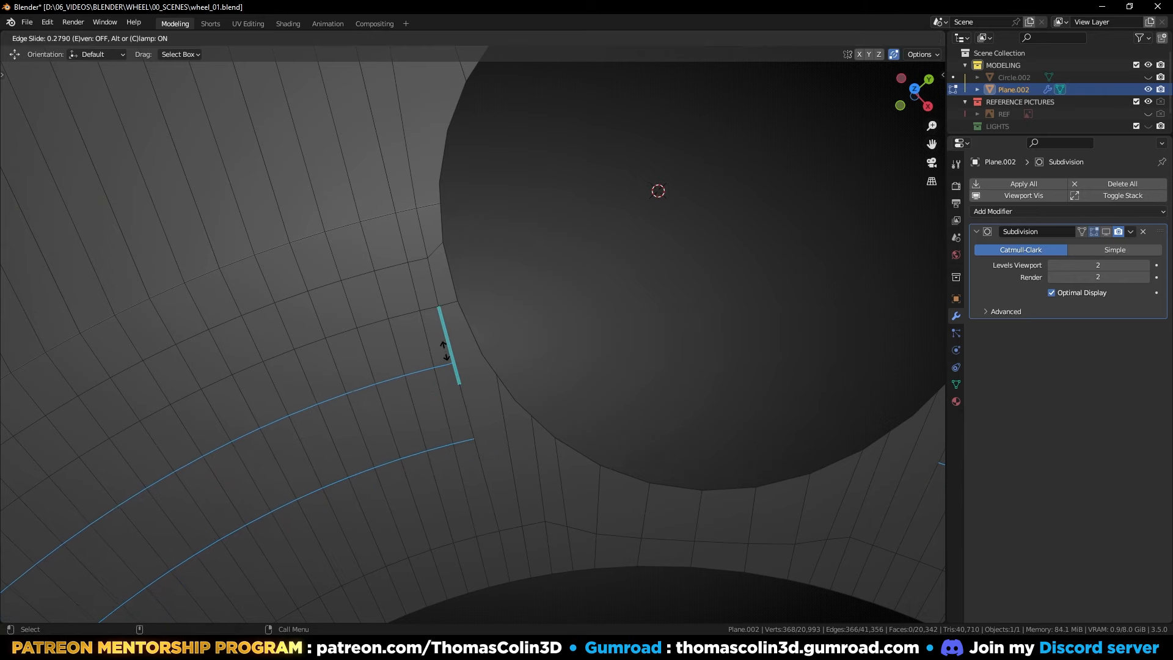
left_click(443, 346)
key("1")
left_click_drag(524, 341, 451, 361)
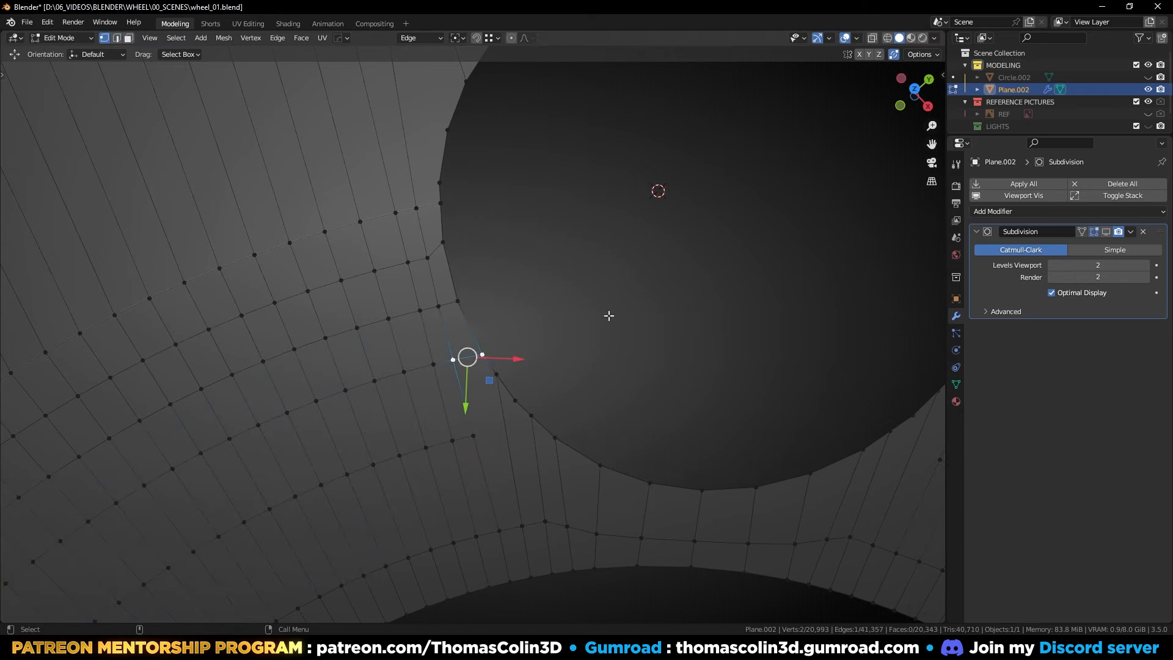
Step: Turn snapping on and move the surplus vertex on the lower-left rim onto the neighbouring circle corner
middle_click_drag(533, 391, 522, 311, "alt")
right_click_drag(474, 321, 484, 357, "alt")
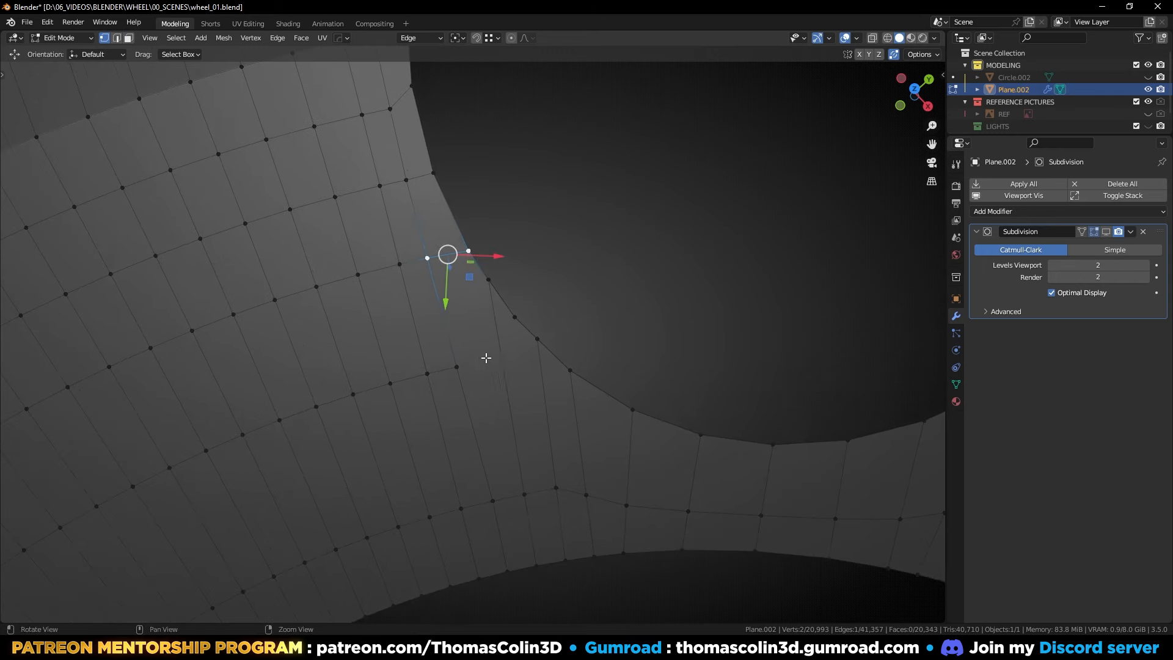
left_click(456, 367)
key("shift+Tab")
key("g")
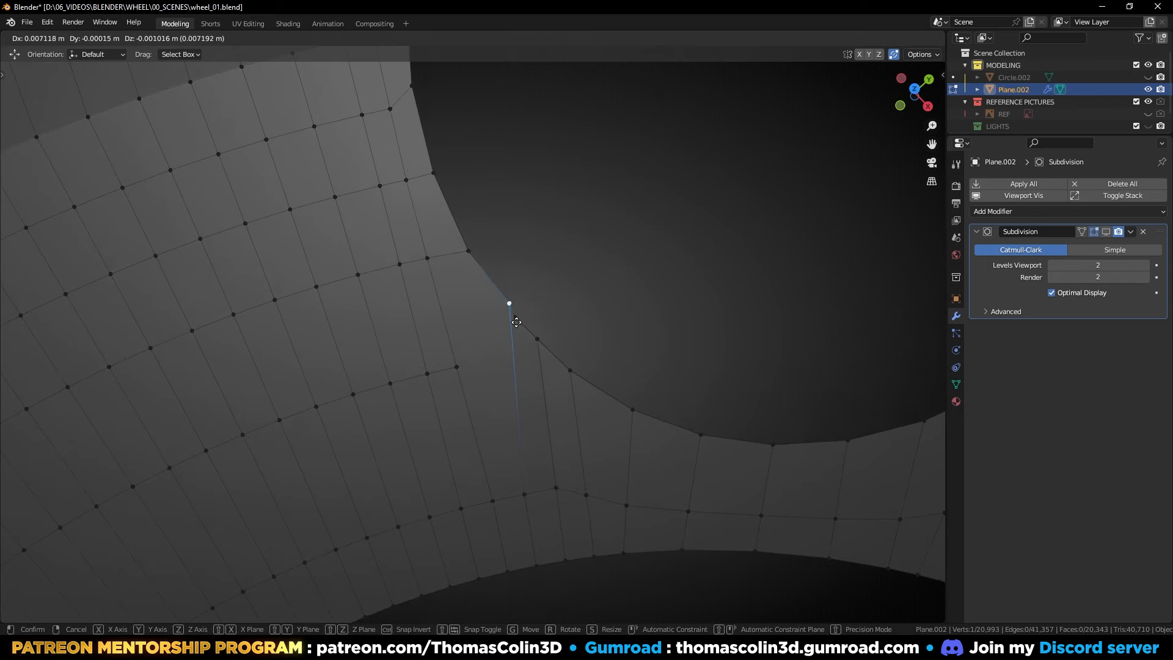
left_click(514, 320)
Step: Dissolve the surplus radial edge at the lower left of the lug hole
key("2")
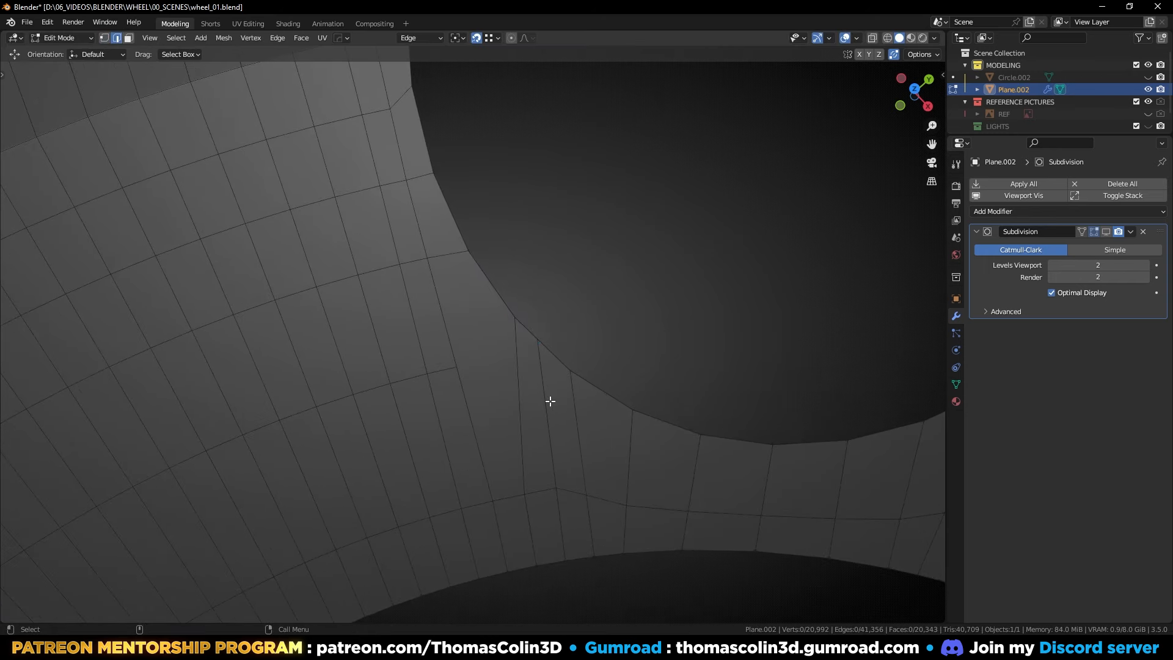
left_click(550, 402, "alt")
key("ctrl+x")
Step: Connect the end vertex of the lower of the two loops to the snapped corner on the lower-left rim
key("1")
left_click(457, 367)
left_click(512, 320, "shift")
key("j")
left_click(625, 251)
Step: Add a loop cut around the outer band left of the hole, slide it inward and connect its end to the rim corner
scroll(592, 315, "down", 4)
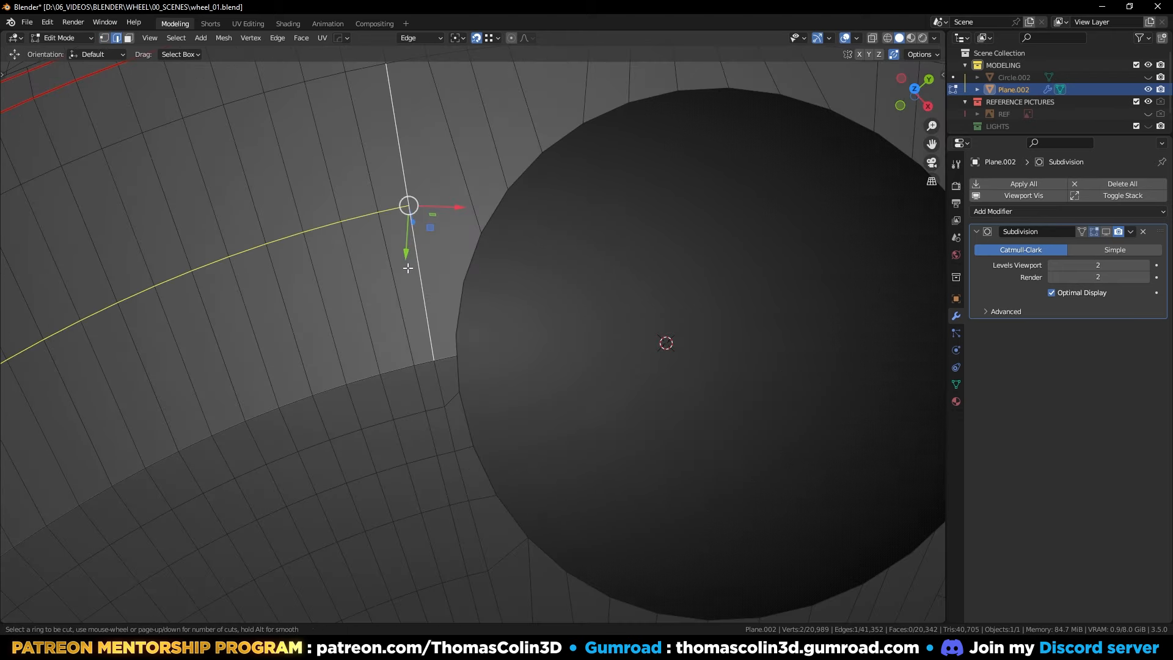
scroll(408, 268, "up", 1)
scroll(408, 268, "down", 1)
left_click(407, 266)
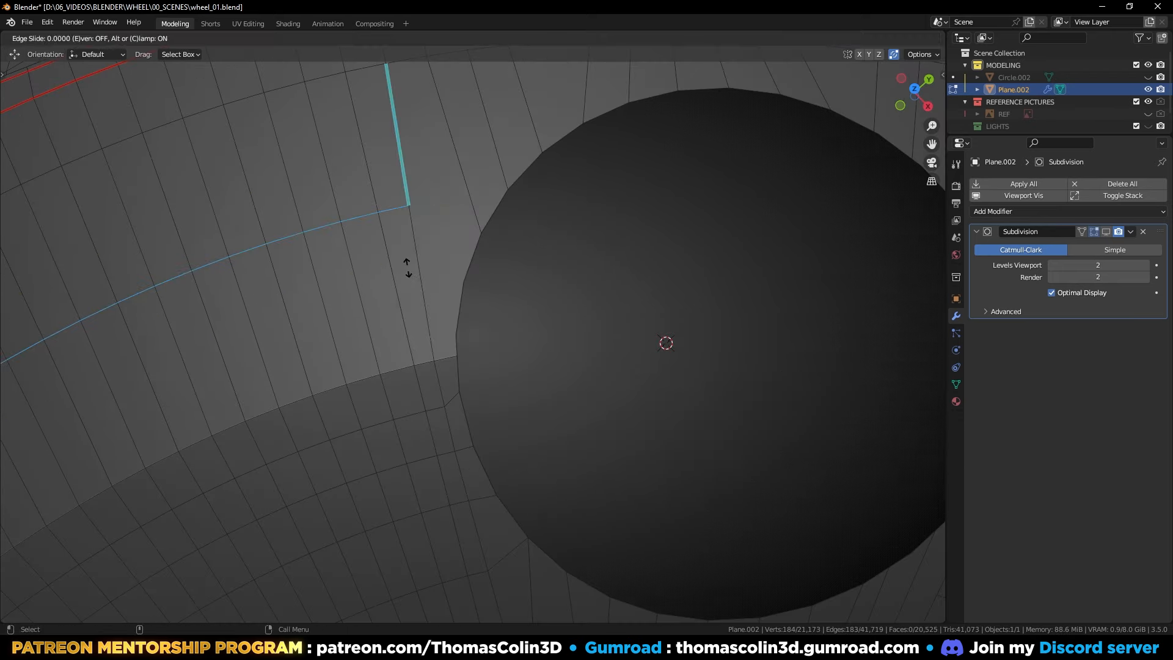
left_click(434, 304)
key("1")
left_click(415, 246)
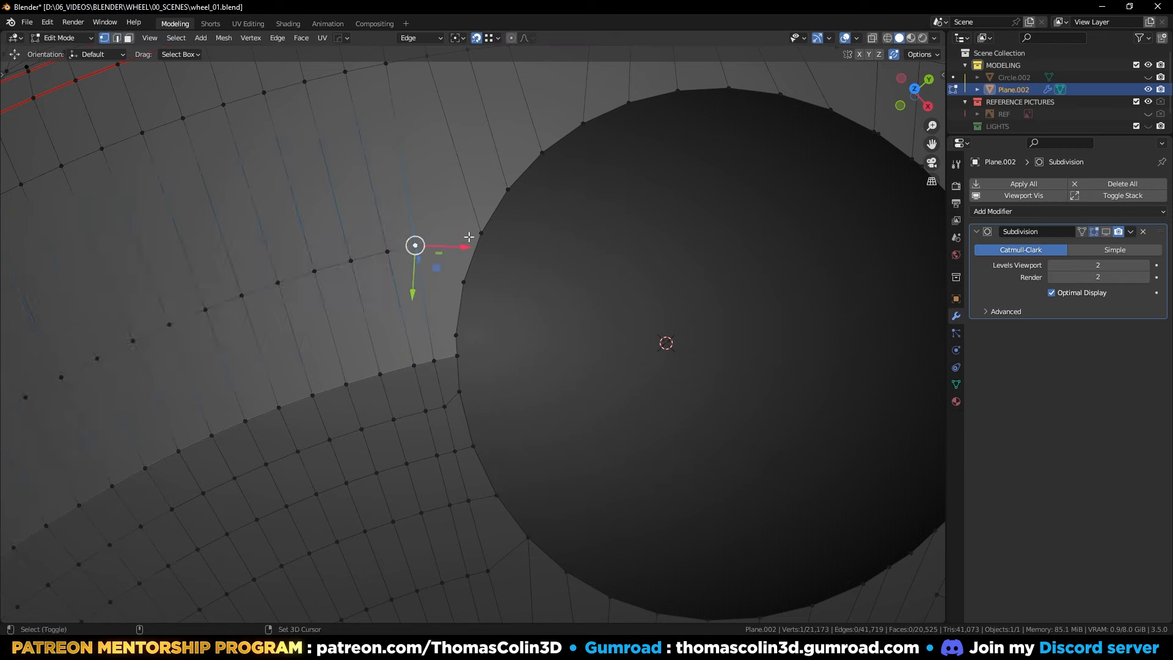
left_click(479, 235, "shift")
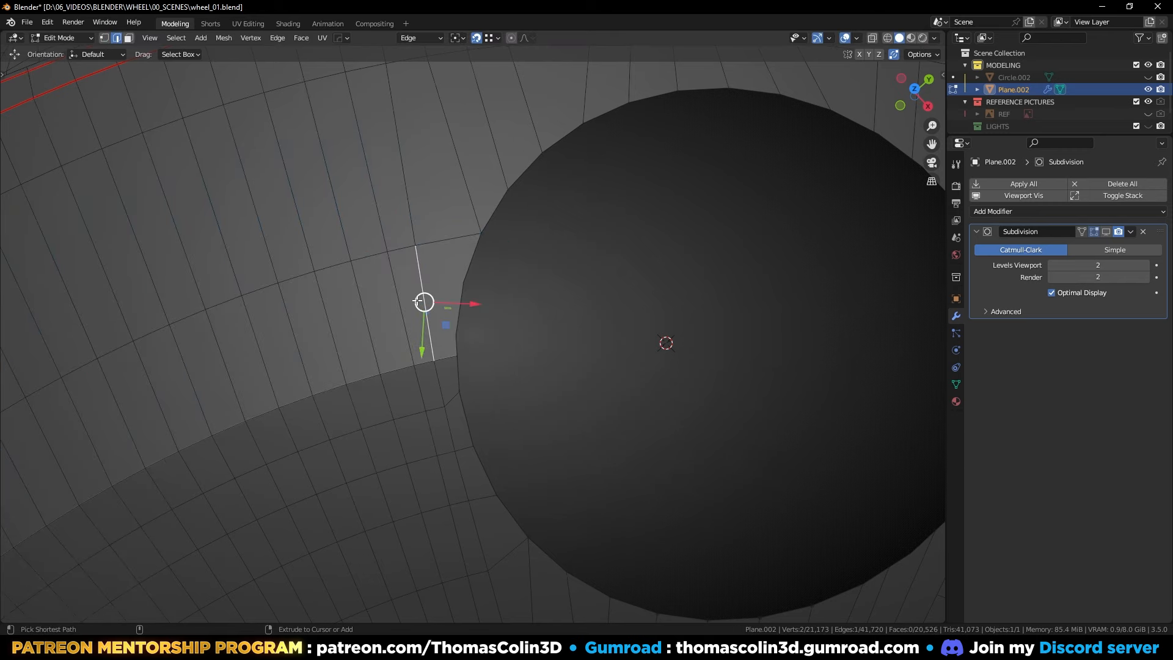
Step: Add two loop cuts between that loop and the surface step, and connect their ends to the hole's left rim corners
key("ctrl+r")
left_click(421, 303)
left_click_drag(493, 273, 479, 341)
key("j")
key("j")
left_click(575, 289)
Step: Add a centred loop cut around the outer band at the upper left of the lug hole
middle_click_drag(576, 289, 534, 275)
scroll(533, 287, "down", 2)
middle_click_drag(531, 315, 560, 411, "alt")
scroll(524, 367, "up", 3)
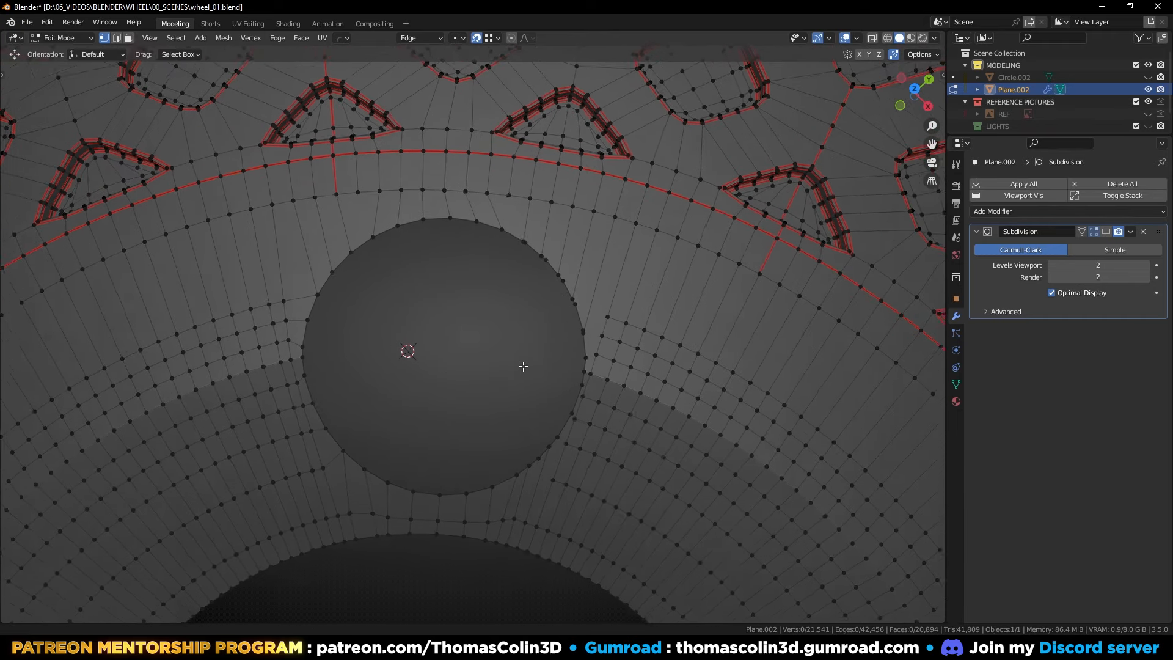
middle_click_drag(514, 336, 457, 336, "alt")
key("2")
left_click(215, 210)
key("ctrl+r")
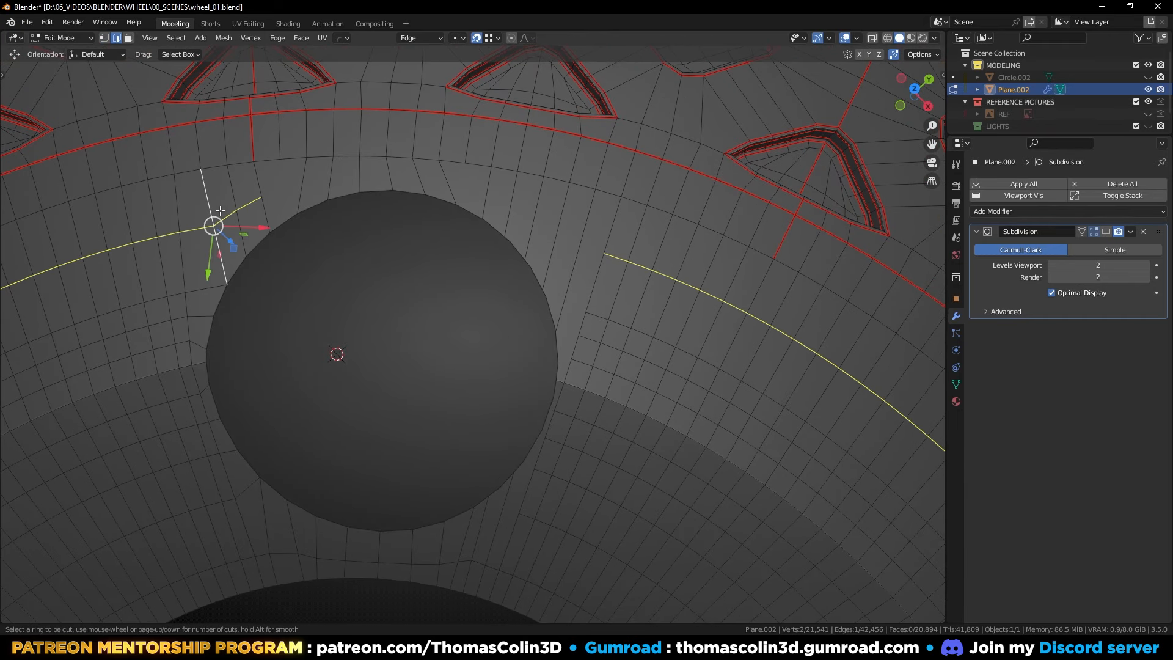
left_click(220, 210)
right_click(220, 210)
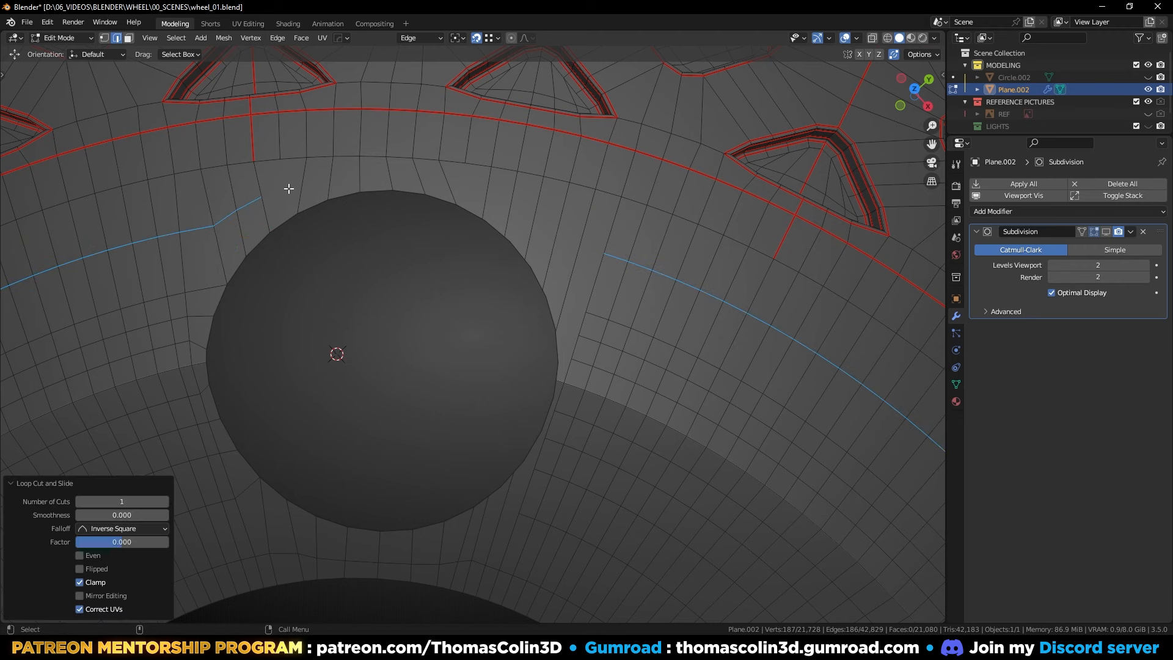
Step: Knife-cut from the upper-left rim corner to the open loop's end, and make a matching cut at the hole's upper-right rim
key("k")
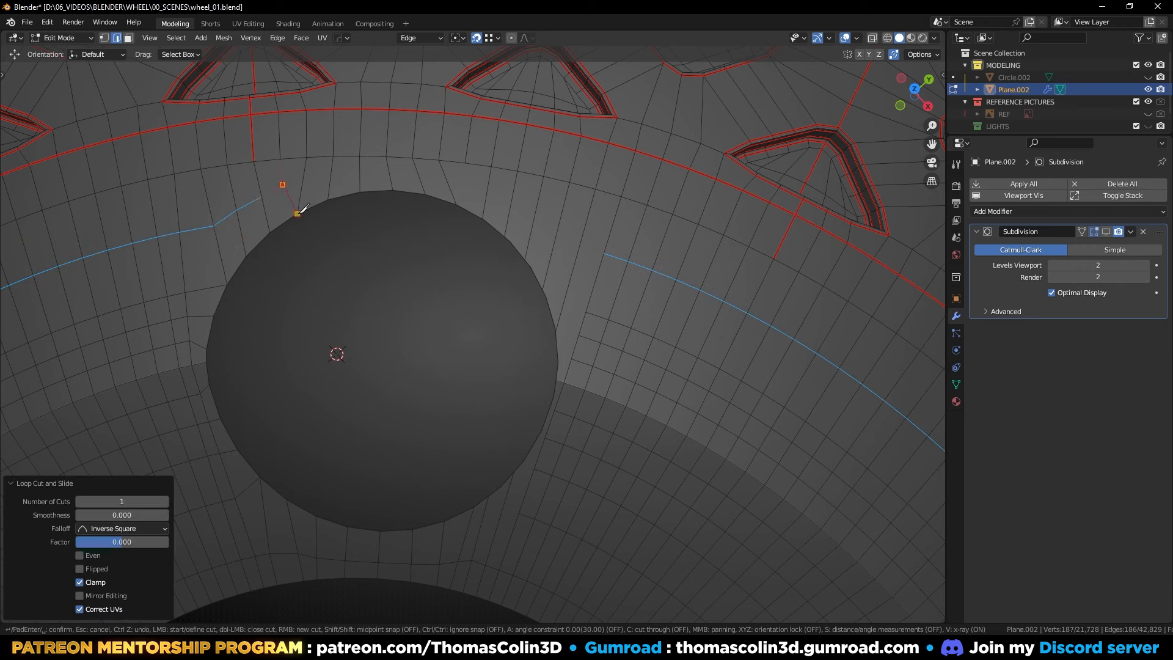
key("Return")
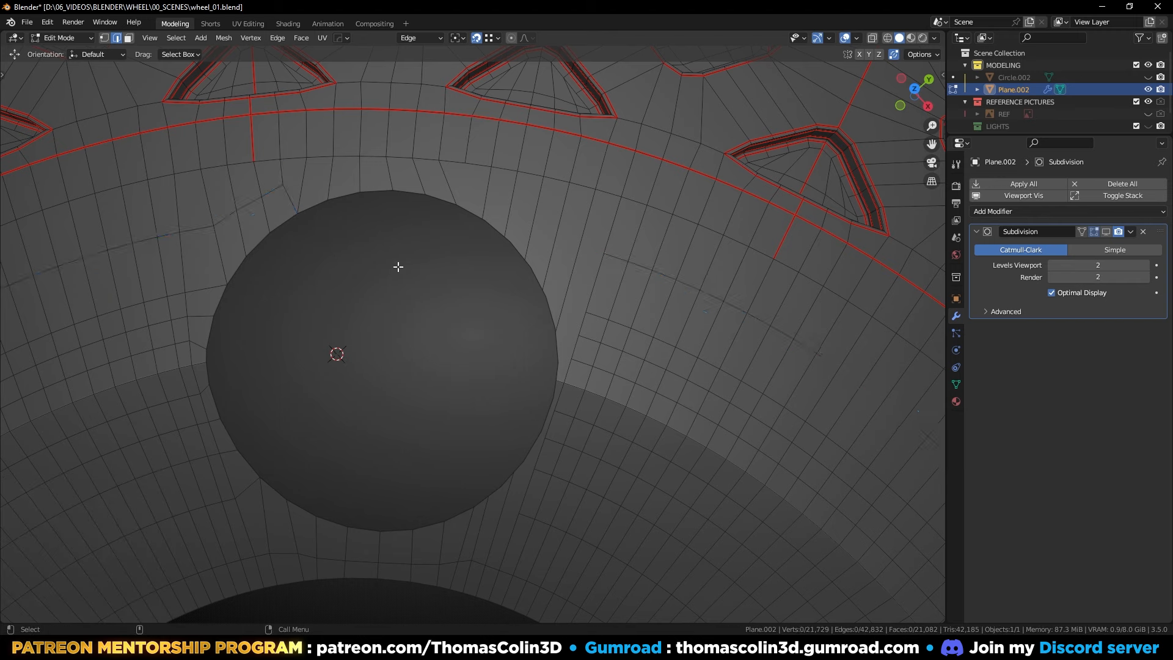
key("k")
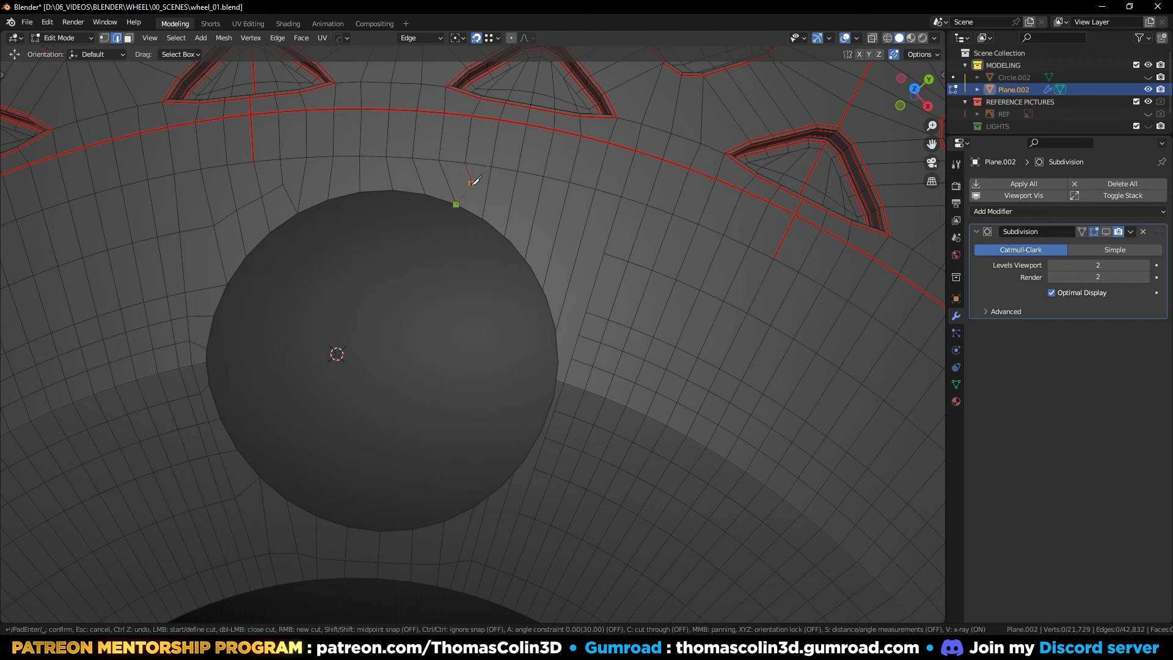
key("shift")
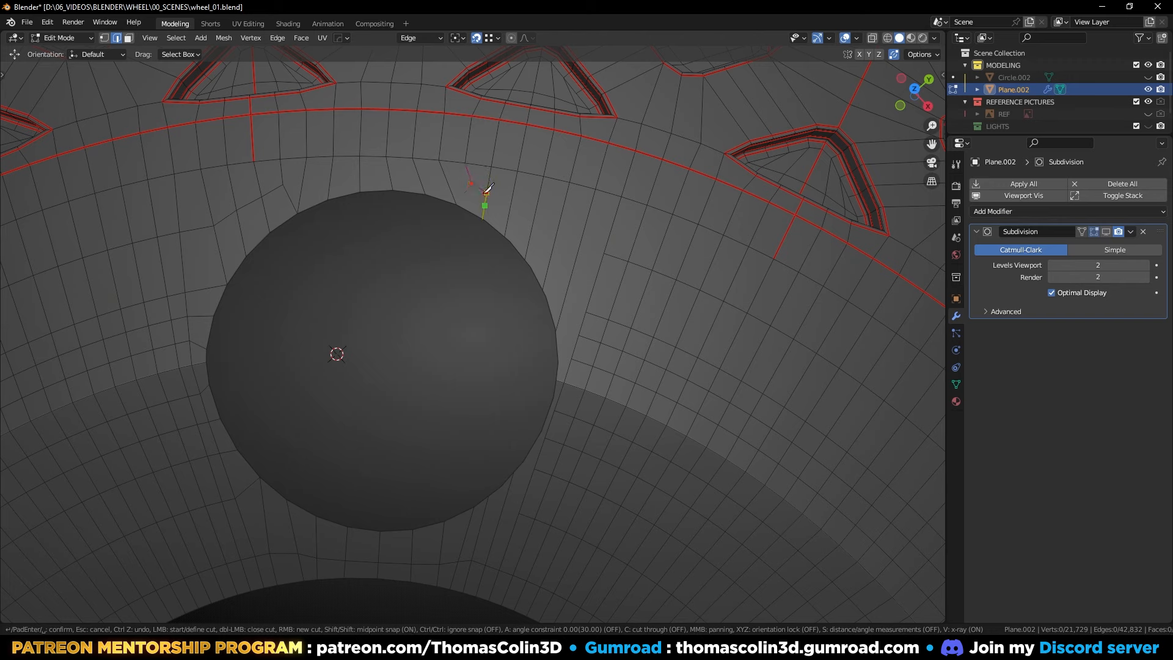
left_click(488, 189)
key("Return")
Step: Connect the end vertex of the upper-right knife cut to the end of the outer-band loop right of the hole
left_click(553, 221)
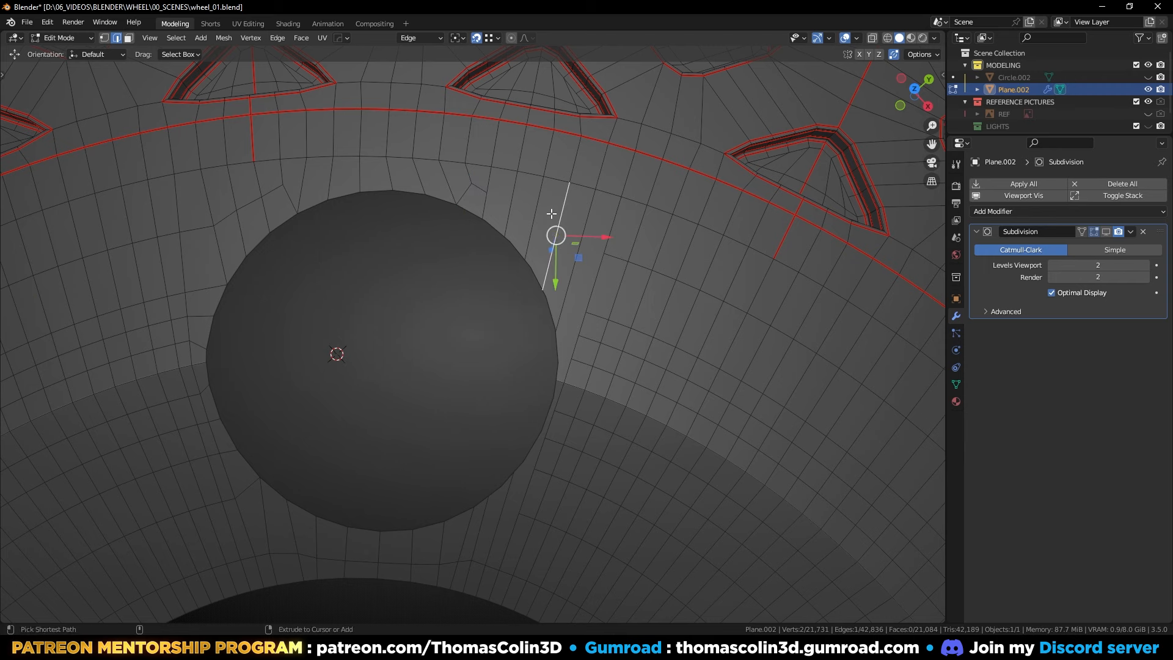
key("ctrl+r")
key("Escape")
key("1")
left_click(487, 191)
left_click(601, 253, "shift")
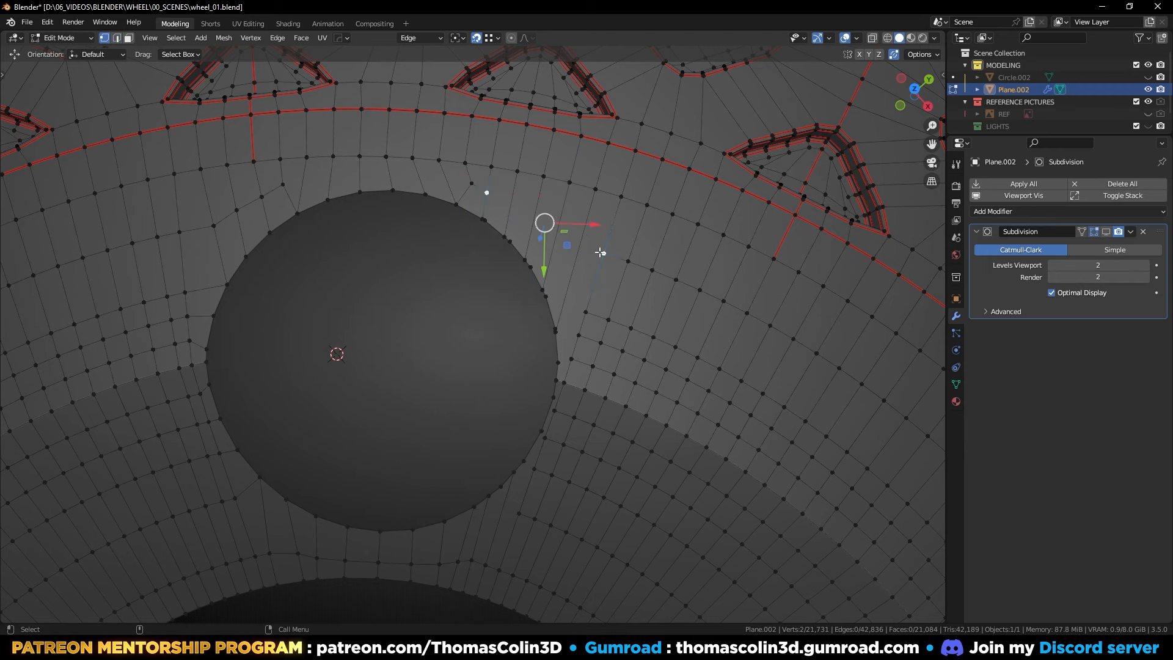
key("j")
key("alt+a")
Step: Snap four surplus vertices on the hole's upper-right rim onto their neighbouring rim vertices to merge them
scroll(485, 227, "up", 4)
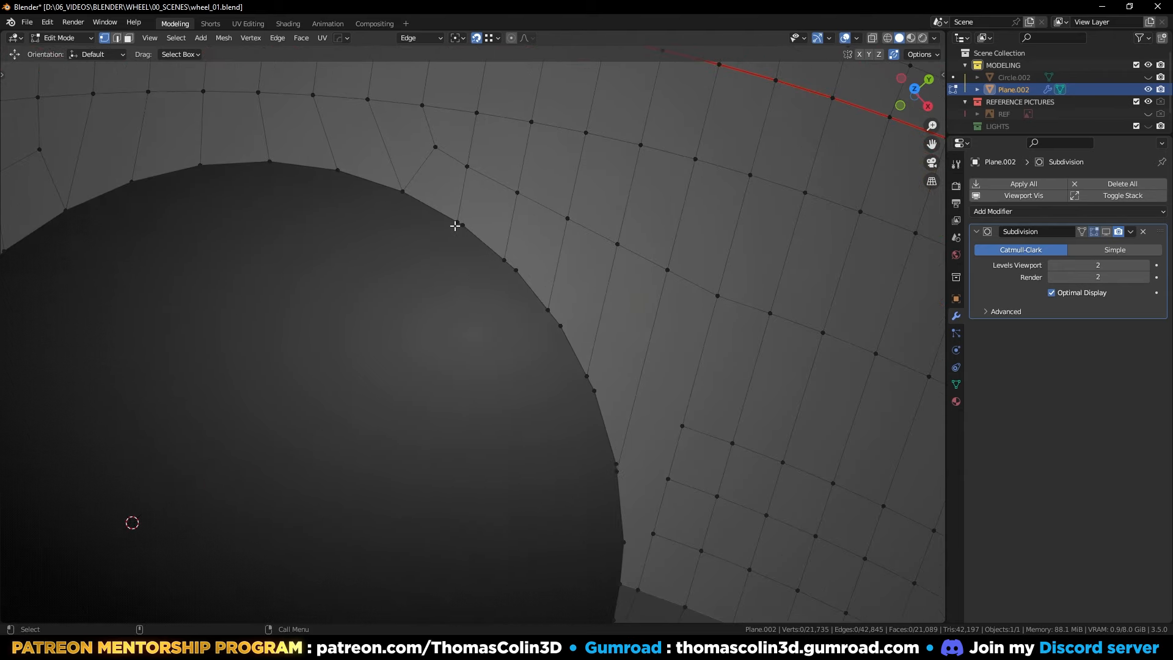
left_click(456, 224)
key("g")
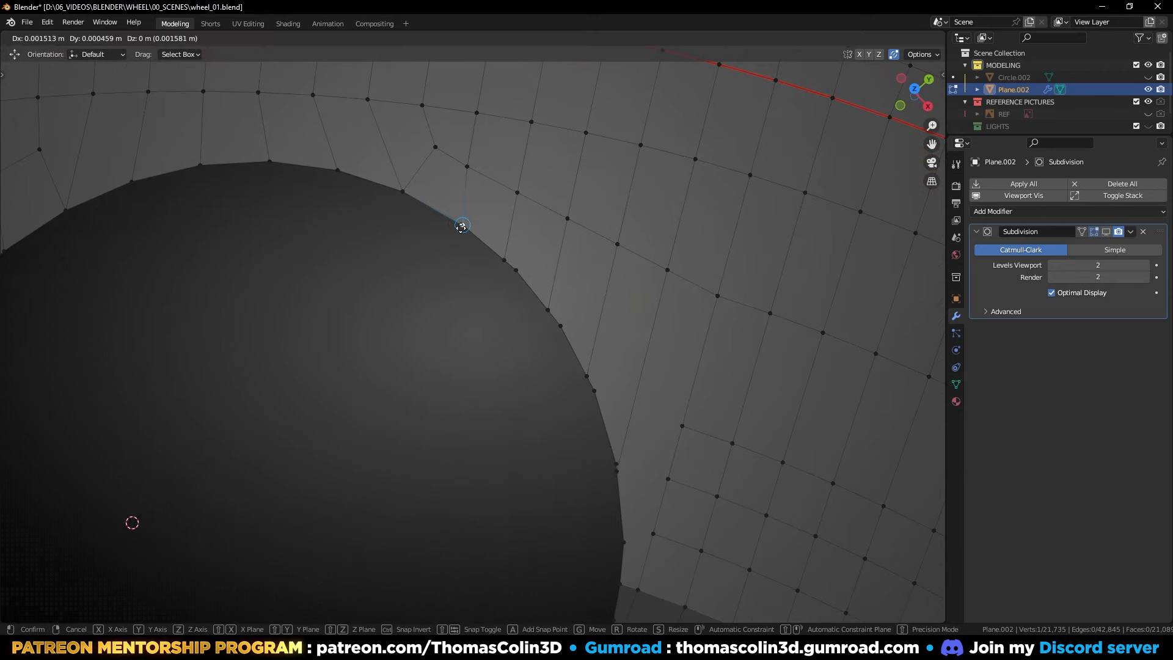
left_click(463, 226)
left_click(505, 261)
key("g")
left_click(516, 270)
left_click(549, 310)
key("g")
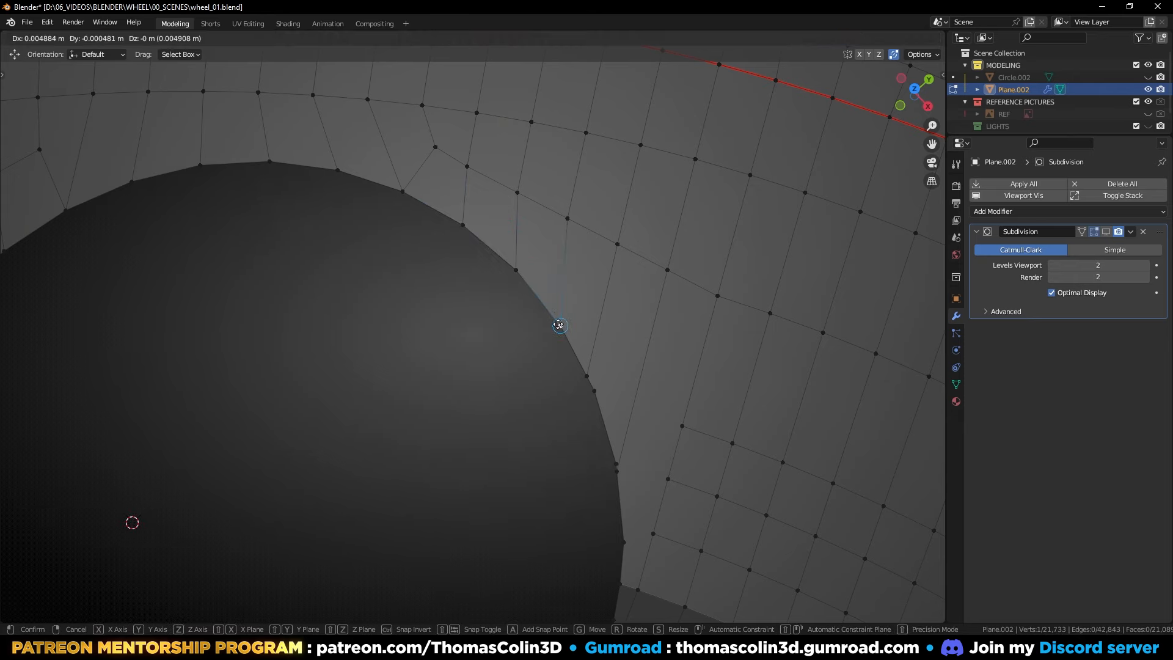
left_click(560, 326)
left_click(587, 375)
key("g")
left_click(594, 391)
left_click(470, 330)
Step: Extend the next edge row to the right rim, and dissolve the surplus edge beside the rim just below it
right_click_drag(466, 330, 566, 398, "alt")
left_click(553, 370)
left_click(609, 393, "shift")
left_click(577, 381, "shift")
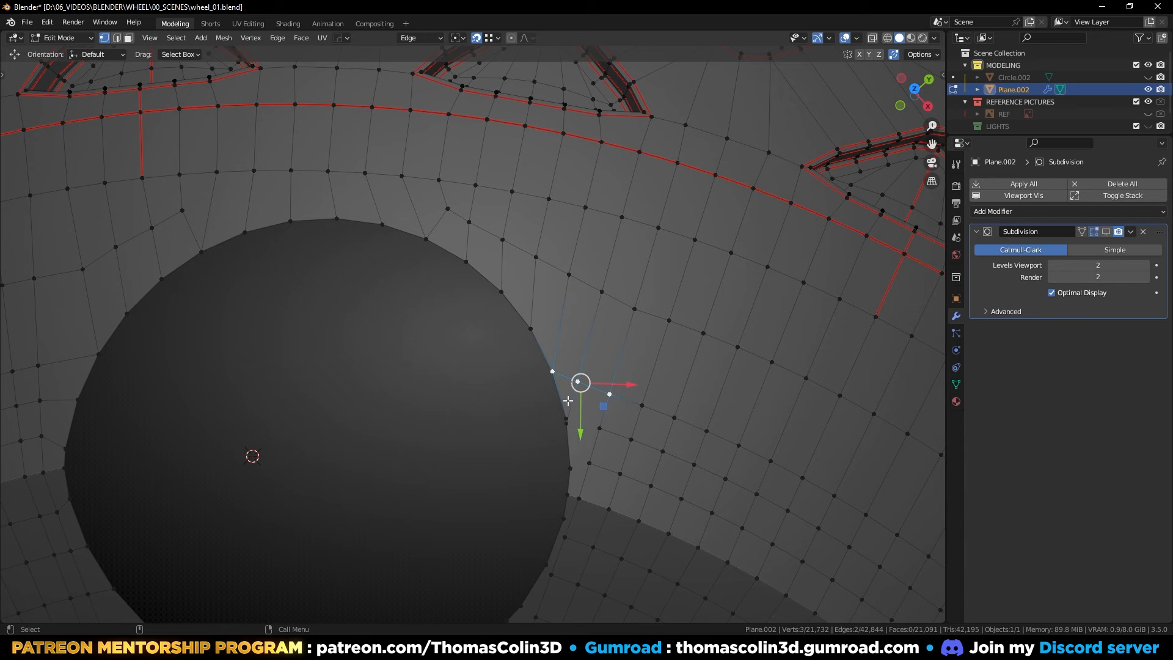
key("2")
left_click(569, 404)
key("ctrl+x")
middle_click_drag(579, 497, 522, 340, "alt")
right_click_drag(522, 340, 535, 429, "alt")
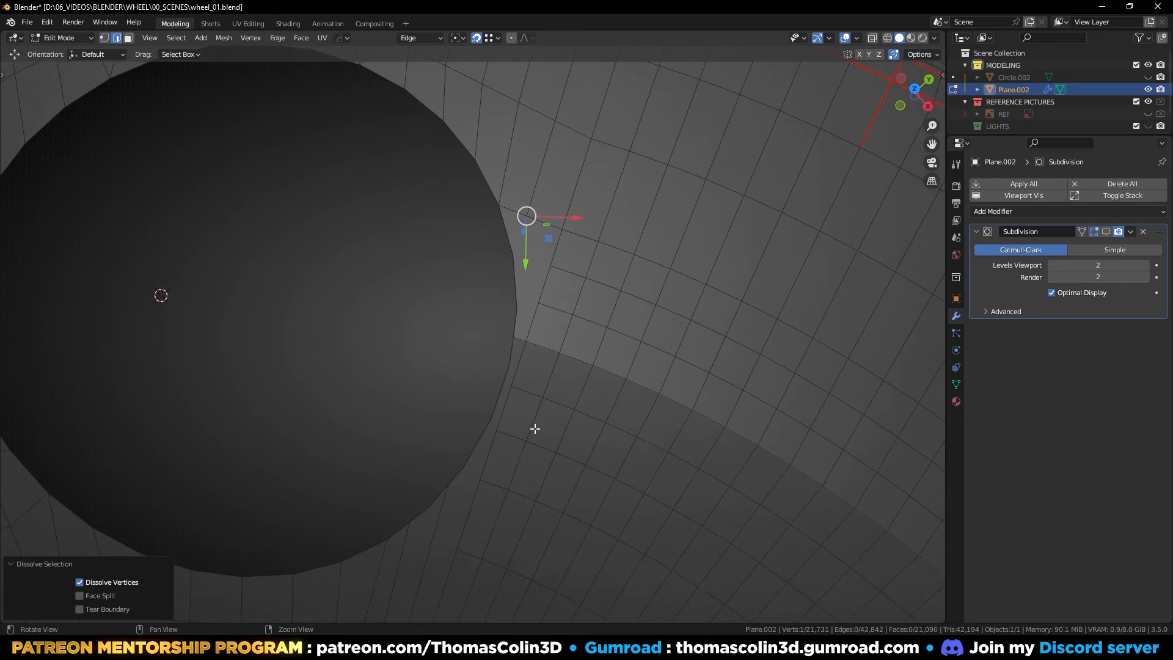
Step: Connect the open ends of three edge rows around the surface step to the adjacent vertices on the hole's right rim
key("1")
middle_click_drag(513, 408, 483, 336, "alt")
right_click_drag(483, 336, 475, 342, "alt")
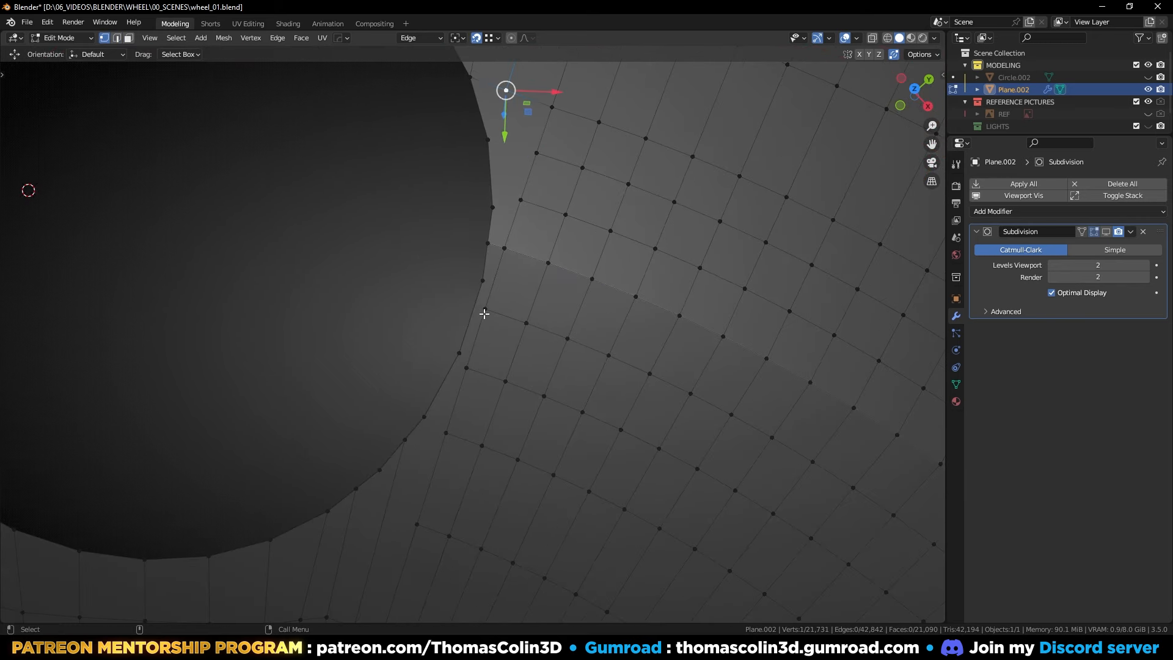
left_click_drag(479, 185, 530, 216)
key("j")
left_click_drag(476, 128, 555, 167)
key("j")
key("alt+a")
middle_click_drag(436, 414, 455, 327, "alt")
left_click_drag(488, 183, 526, 229)
key("j")
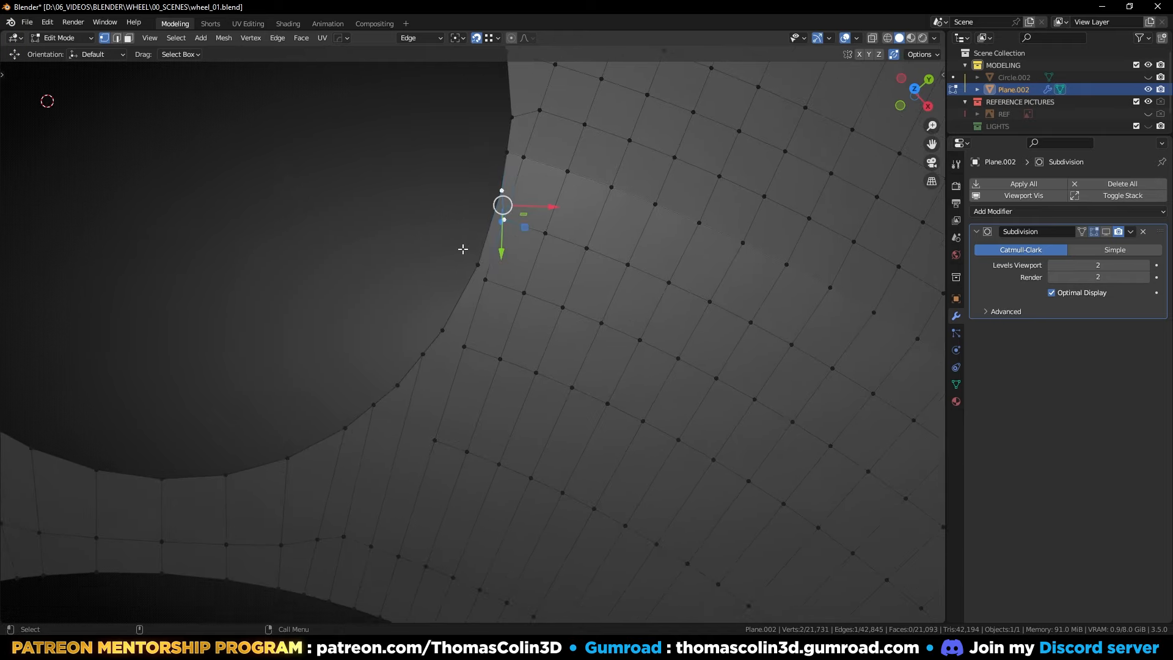
Step: Connect the next row's end to the lower-right rim, and slide the crowded edge and the surface-step vertex slightly away from the hole
left_click_drag(463, 249, 505, 288)
left_click(506, 221, "shift")
key("j")
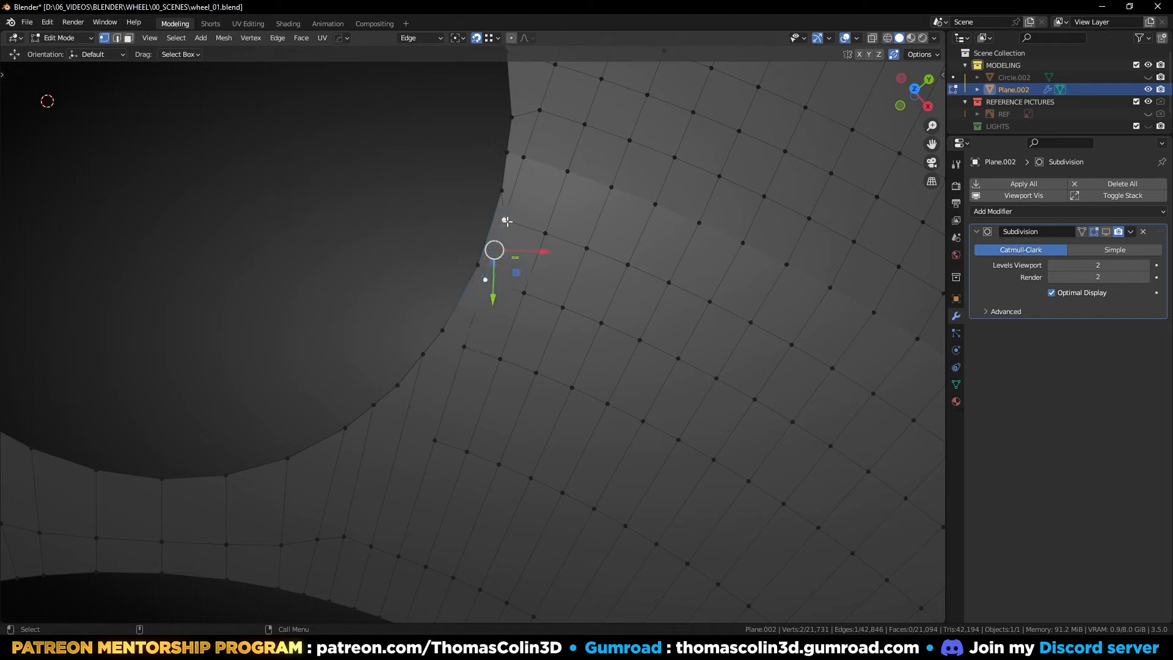
key("g")
key("g")
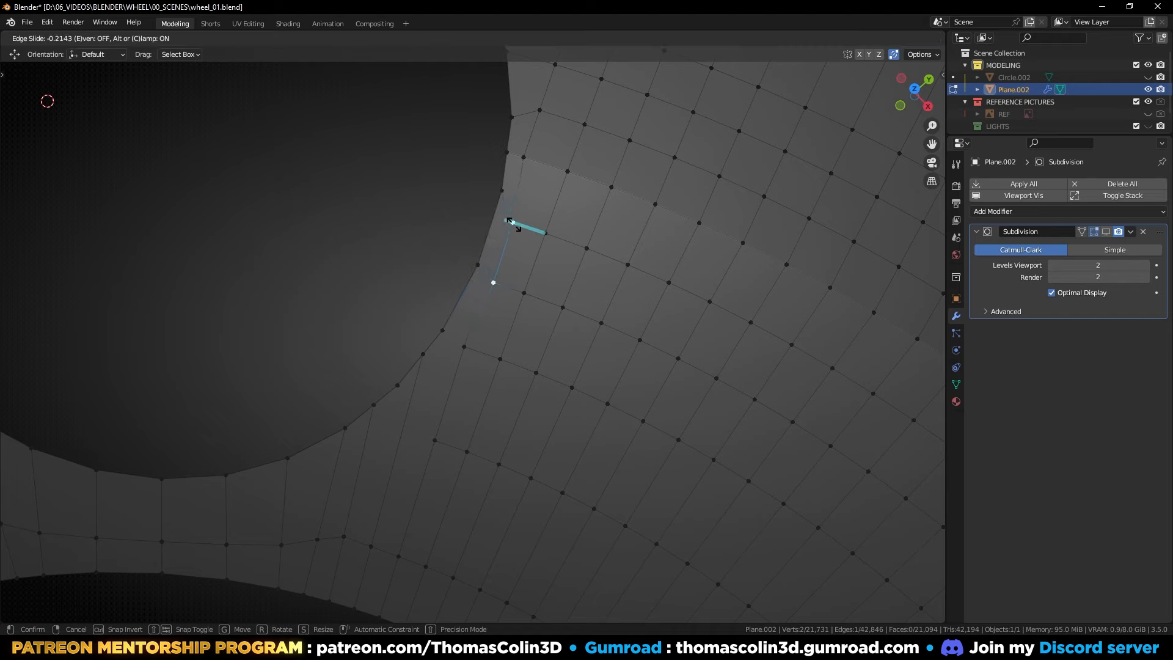
left_click(515, 223)
left_click(524, 158)
key("g")
key("g")
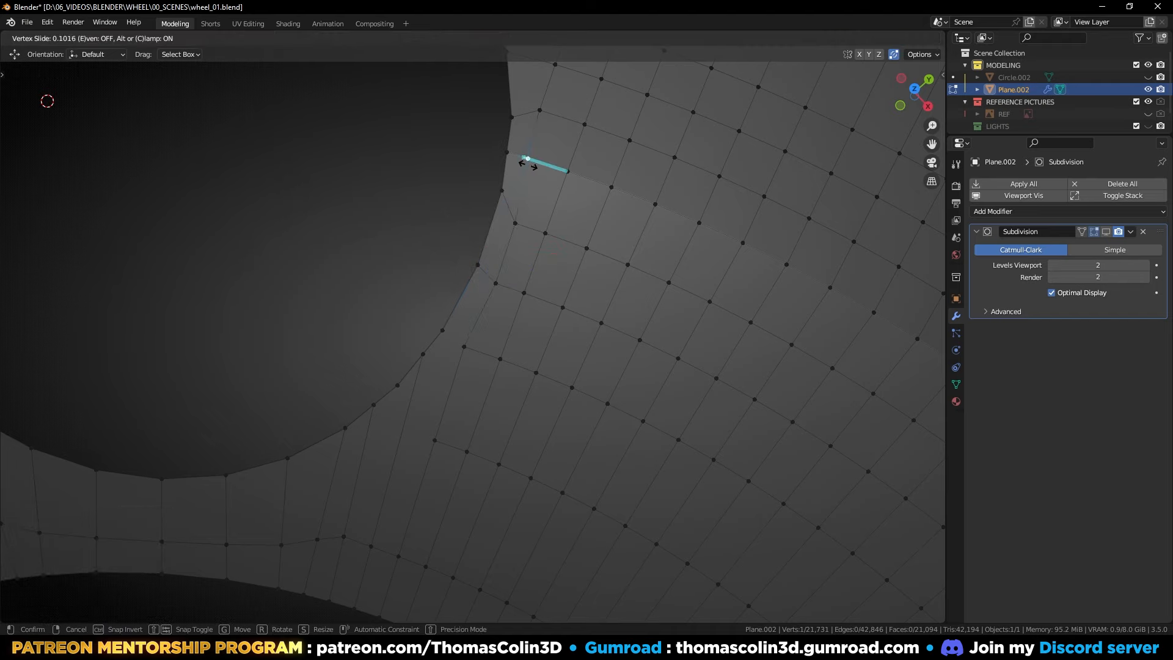
left_click(528, 163)
Step: Connect the two remaining open row ends to the hole's lower-right rim vertices
left_click(378, 253)
left_click_drag(438, 304, 489, 369)
key("j")
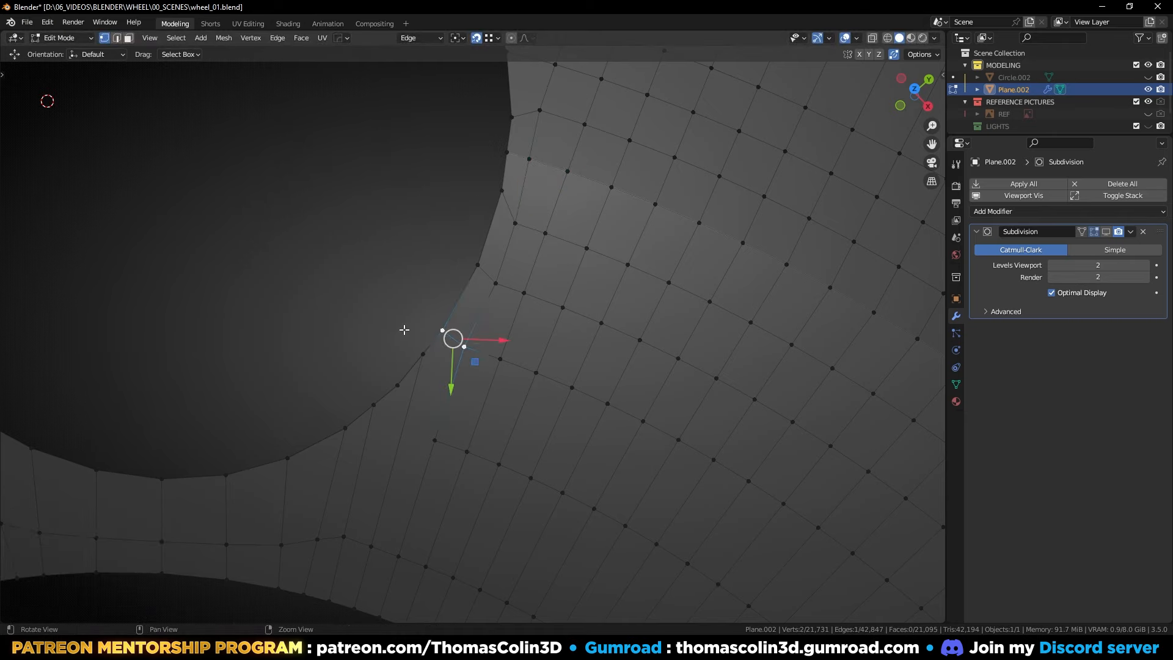
left_click(380, 297)
left_click(433, 439)
left_click(423, 355, "shift")
key("j")
left_click(370, 346)
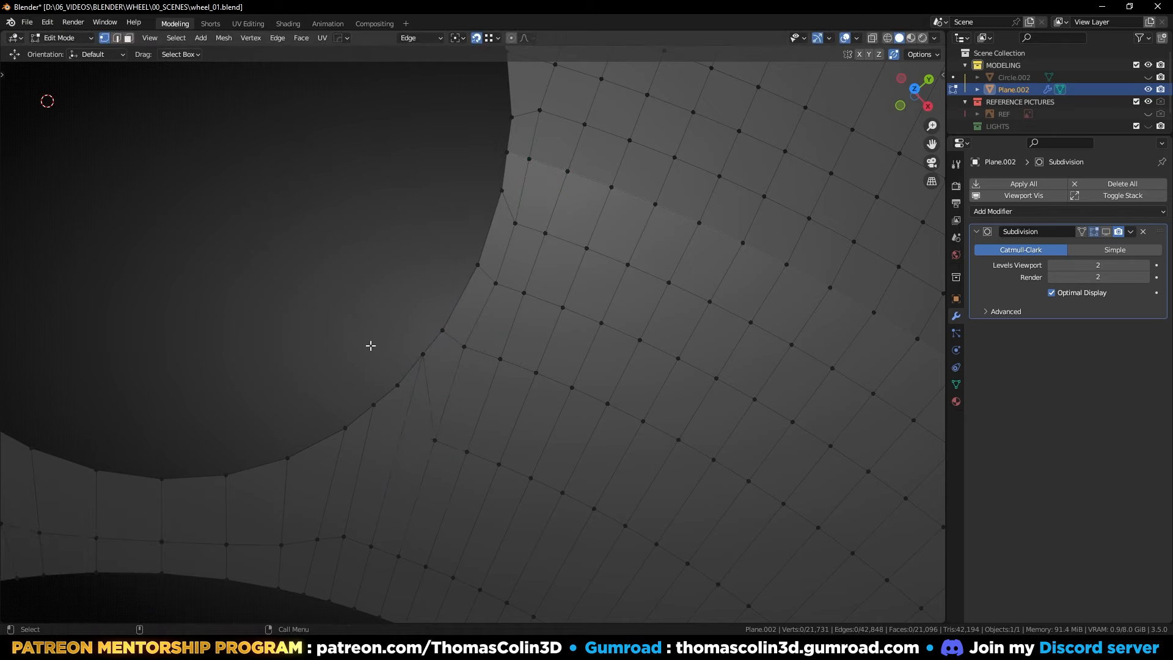
Step: Dissolve the surplus edge line running from the hole's lower-right rim to the wheel's centre bore
mouse_move(399, 399)
middle_mouse_down("shift")
mouse_move(408, 367)
mouse_move(429, 427)
mouse_move(399, 398)
middle_mouse_up("shift")
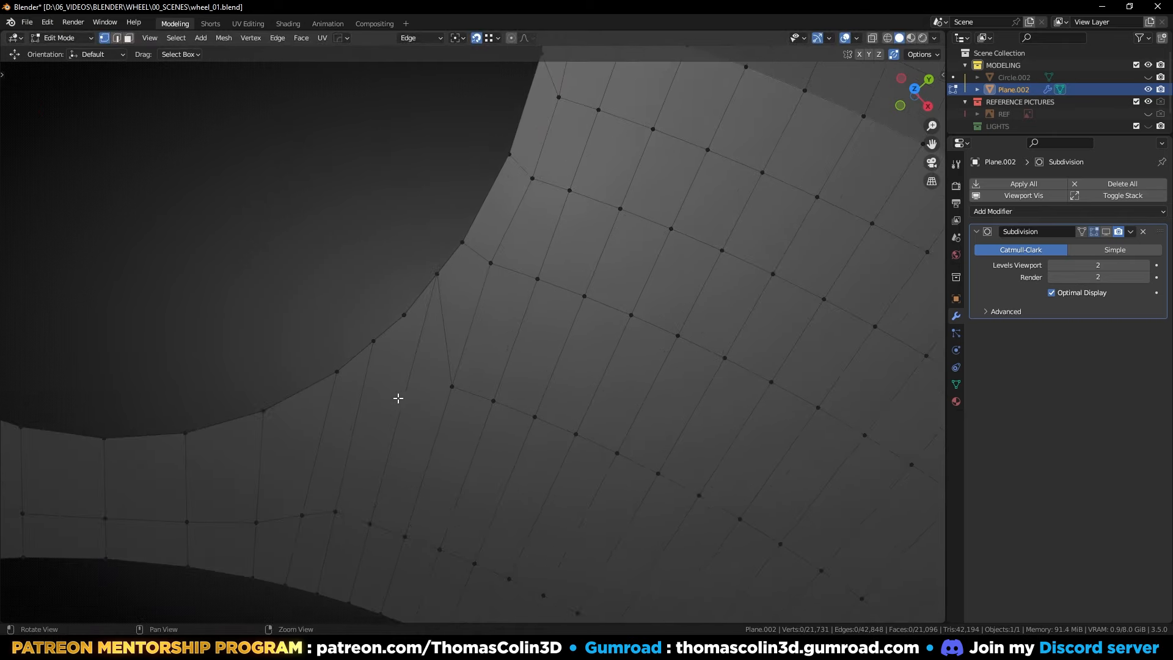
left_click(363, 389, "alt")
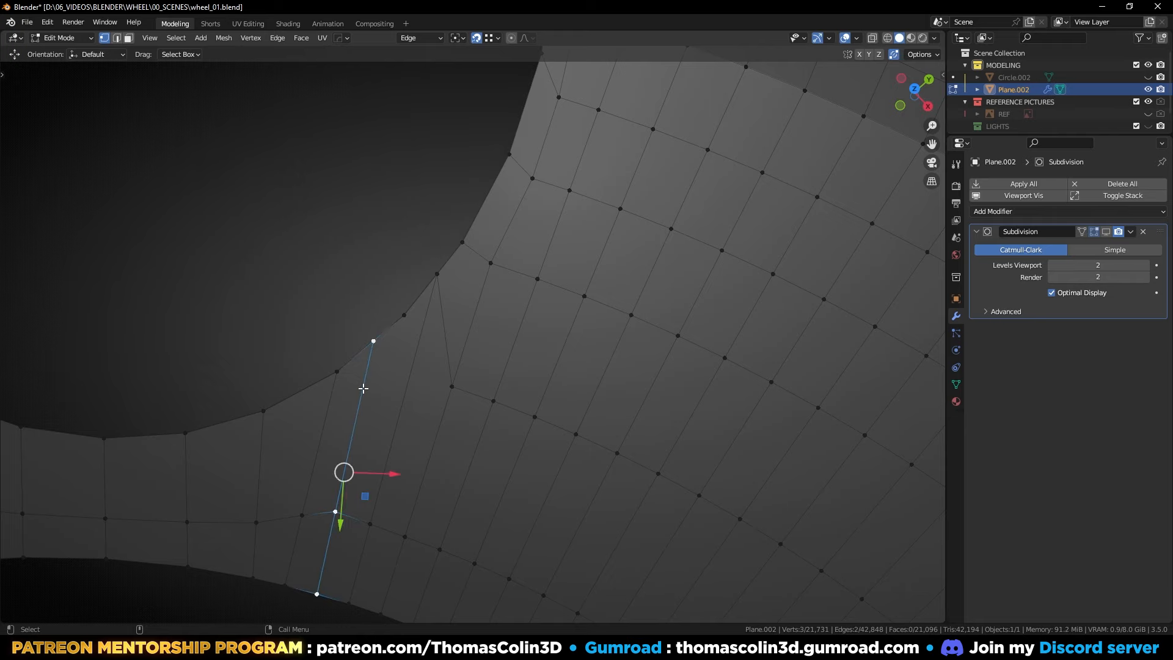
key("2")
key("ctrl+x")
right_click_drag(399, 347, 423, 365, "alt")
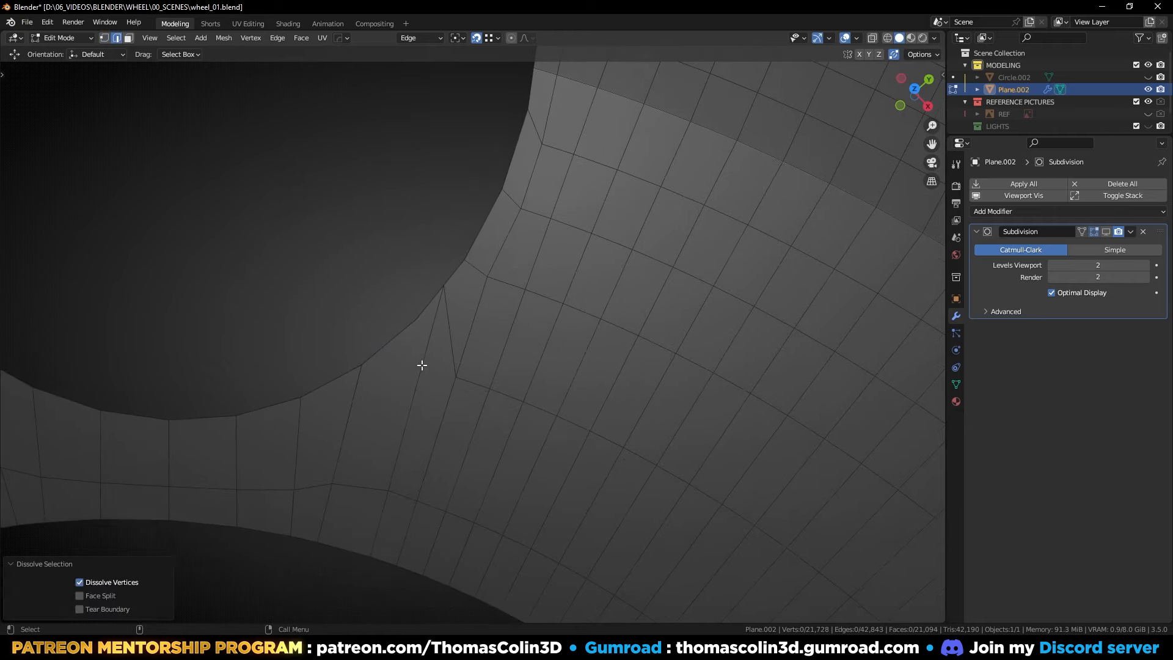
Step: Snap the surplus vertex on the lower-right rim onto the next vertex below it to merge them
key("1")
scroll(406, 362, "down", 4)
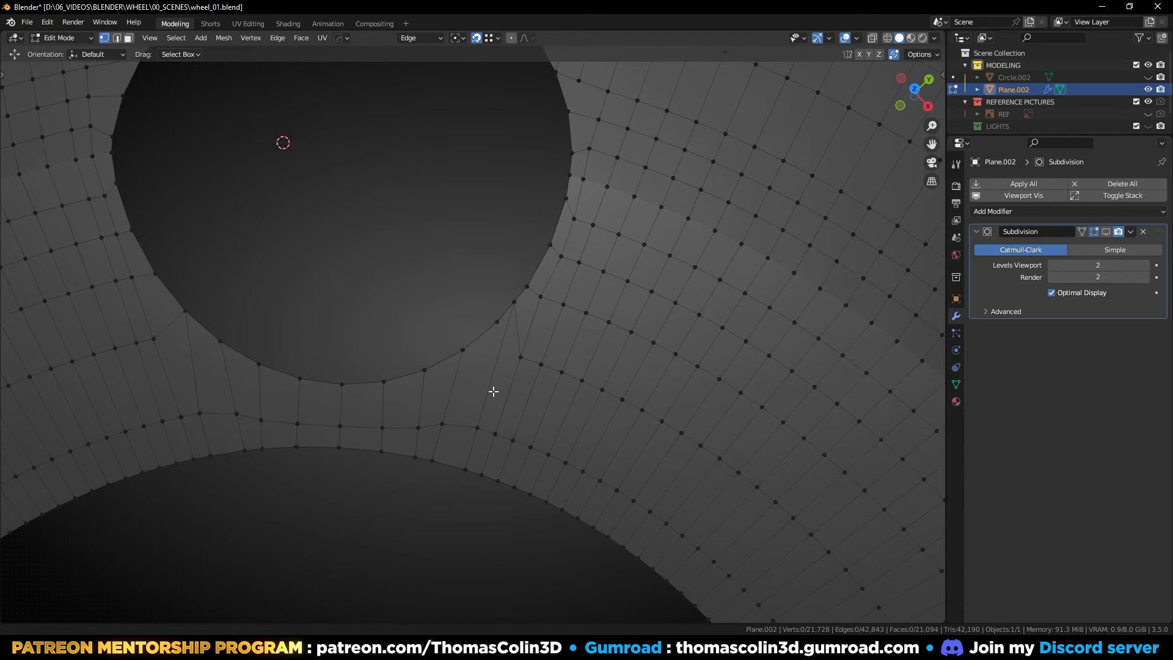
scroll(487, 387, "up", 3)
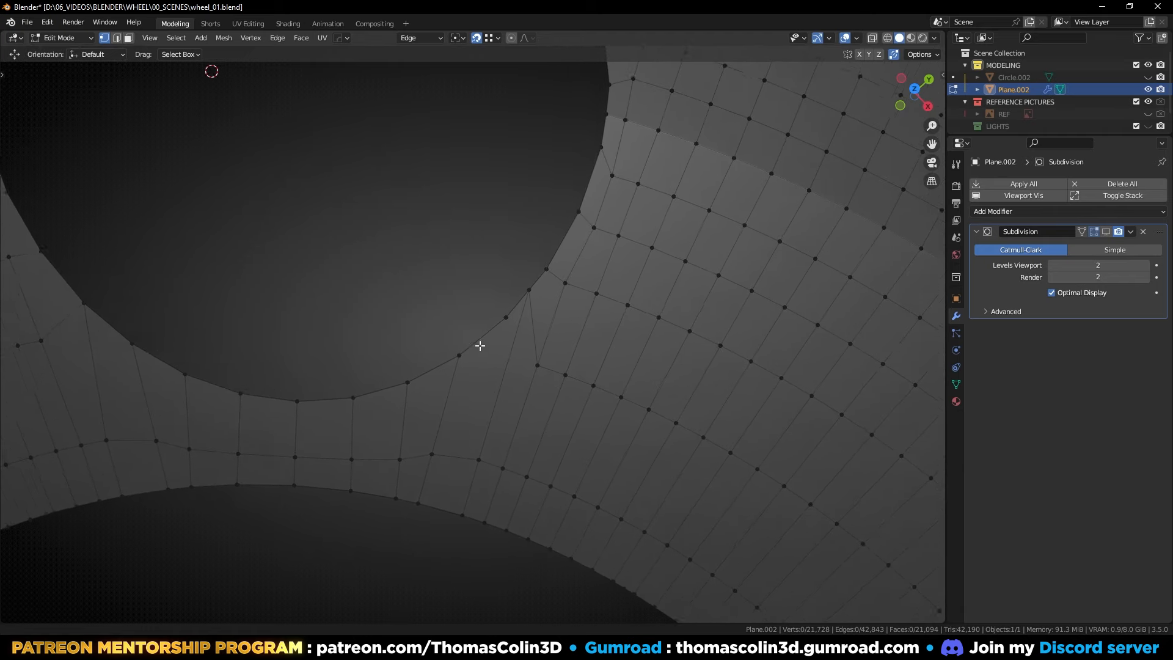
left_click(539, 280)
key("g")
left_click(511, 315)
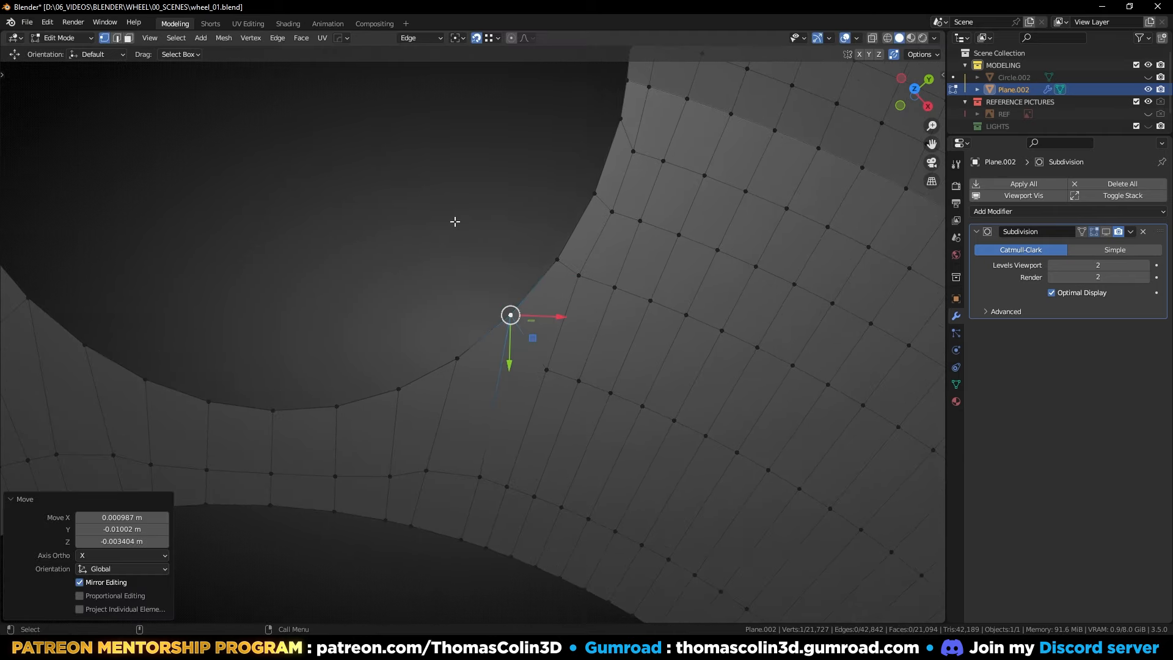
left_click(450, 232)
Step: Add a centred loop cut along the hole's right rim down to the centre bore
scroll(476, 301, "down", 3)
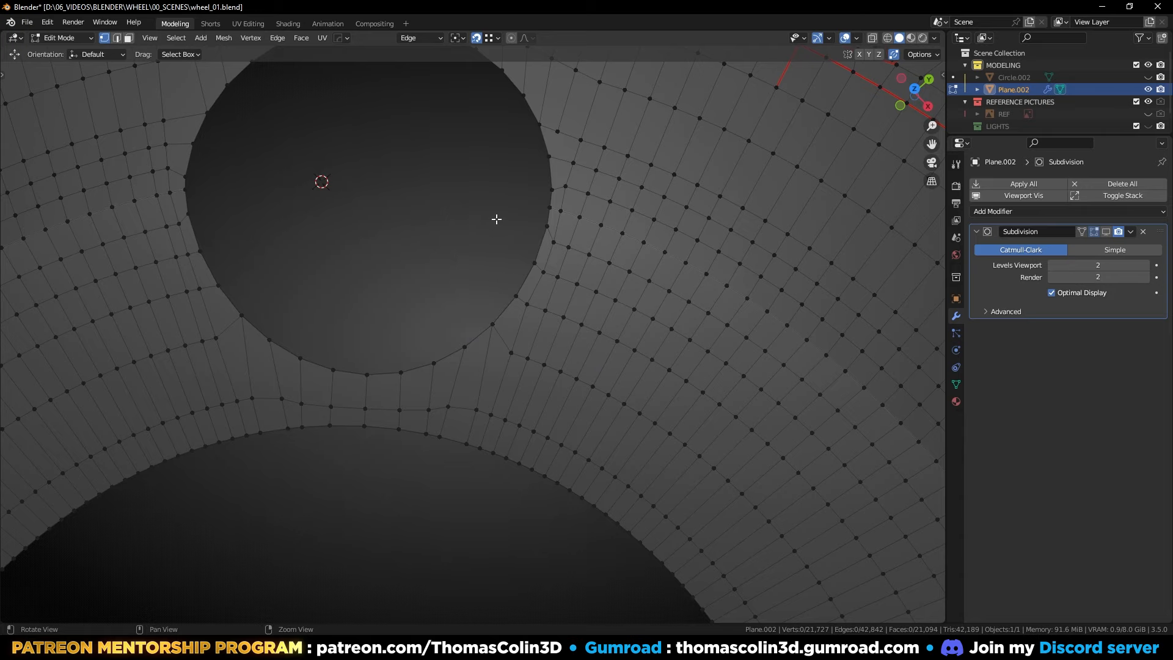
middle_click_drag(497, 218, 479, 408, "alt")
right_click_drag(479, 408, 535, 395, "alt")
middle_click_drag(535, 394, 523, 253, "alt")
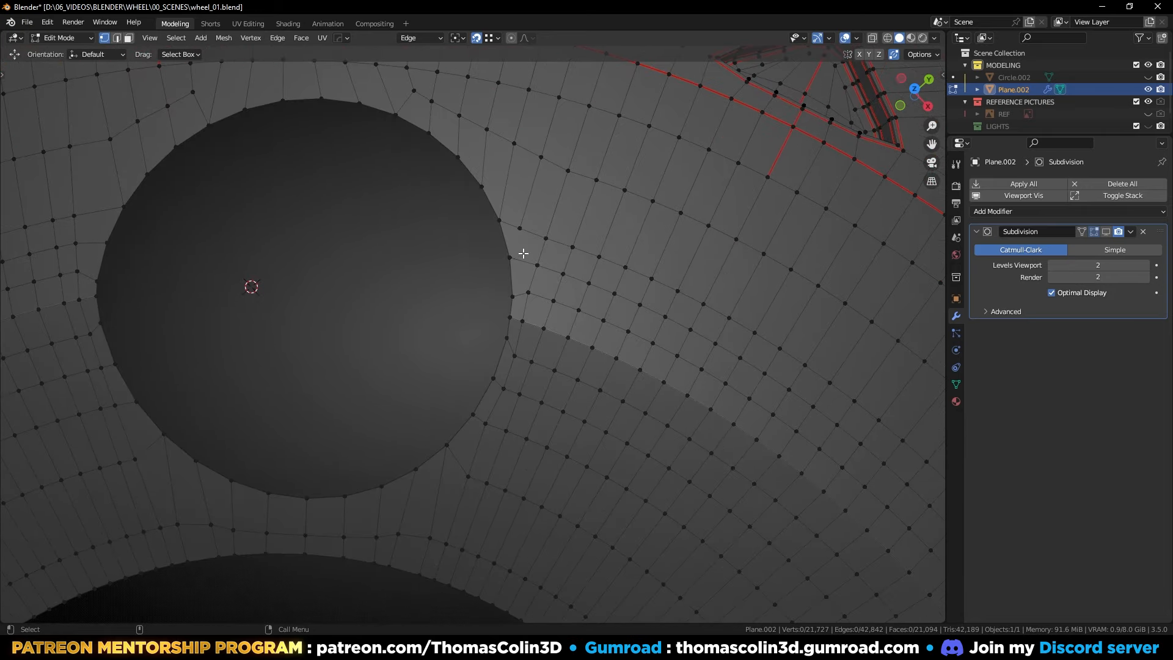
key("2")
key("ctrl+r")
left_click(522, 259)
right_click(521, 259)
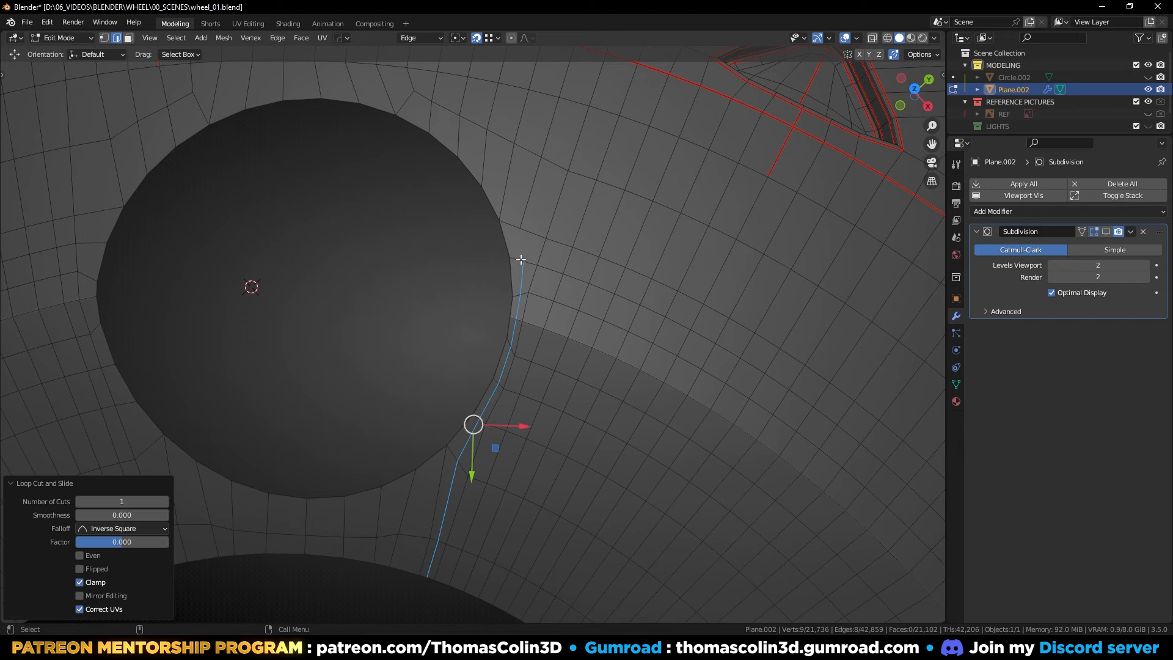
right_click_drag(521, 259, 441, 307, "alt")
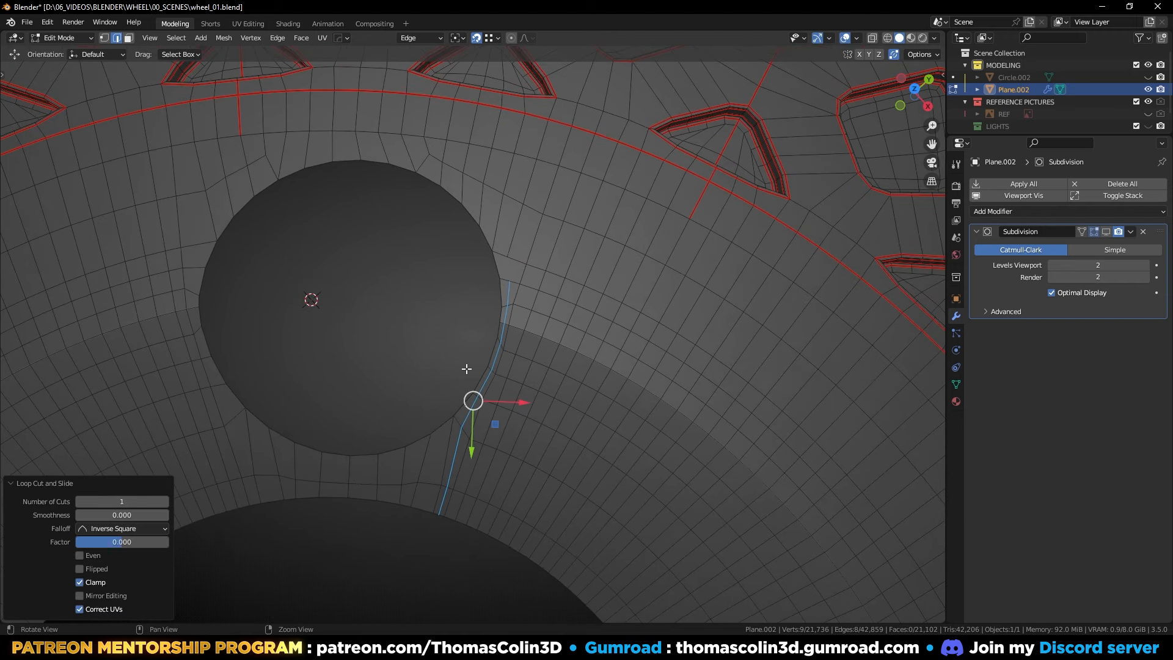
Step: Connect the upper end of the new loop to the adjacent vertex at the hole's right rim
right_click_drag(506, 354, 513, 281, "alt")
key("1")
left_click(540, 184)
left_click(545, 227, "shift")
key("j")
key("alt+a")
Step: Dissolve the full edge loop running between the lug hole and the centre bore
right_click_drag(422, 236, 352, 310, "alt")
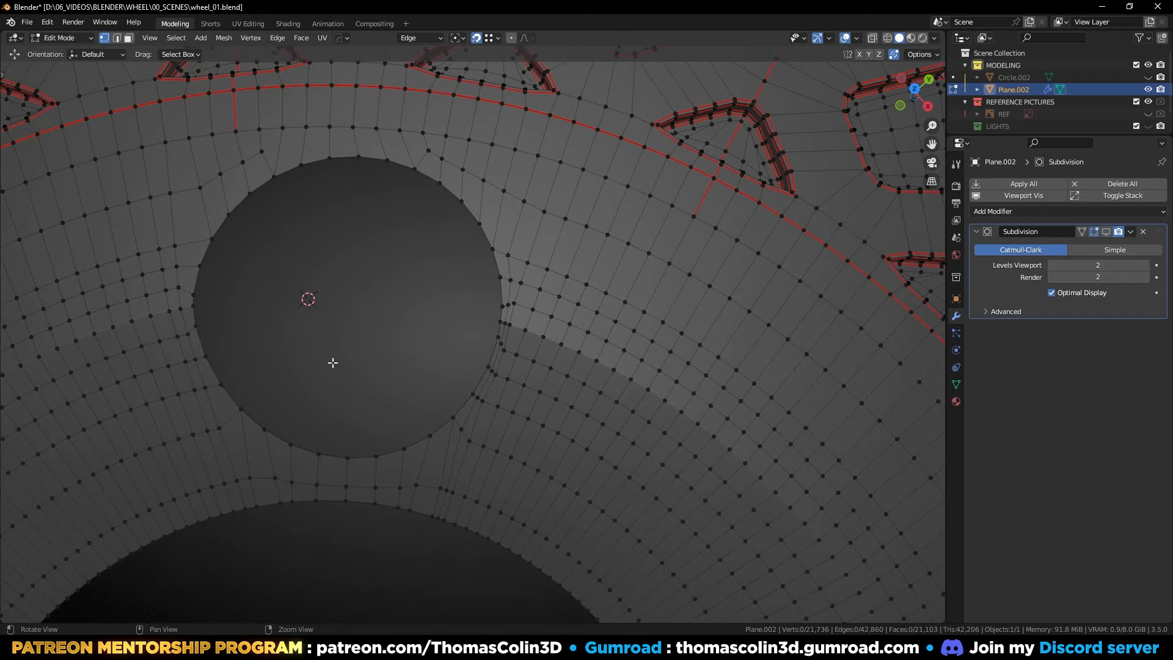
right_click_drag(333, 363, 482, 340, "alt")
key("2")
left_click(485, 340, "alt")
key("ctrl+x")
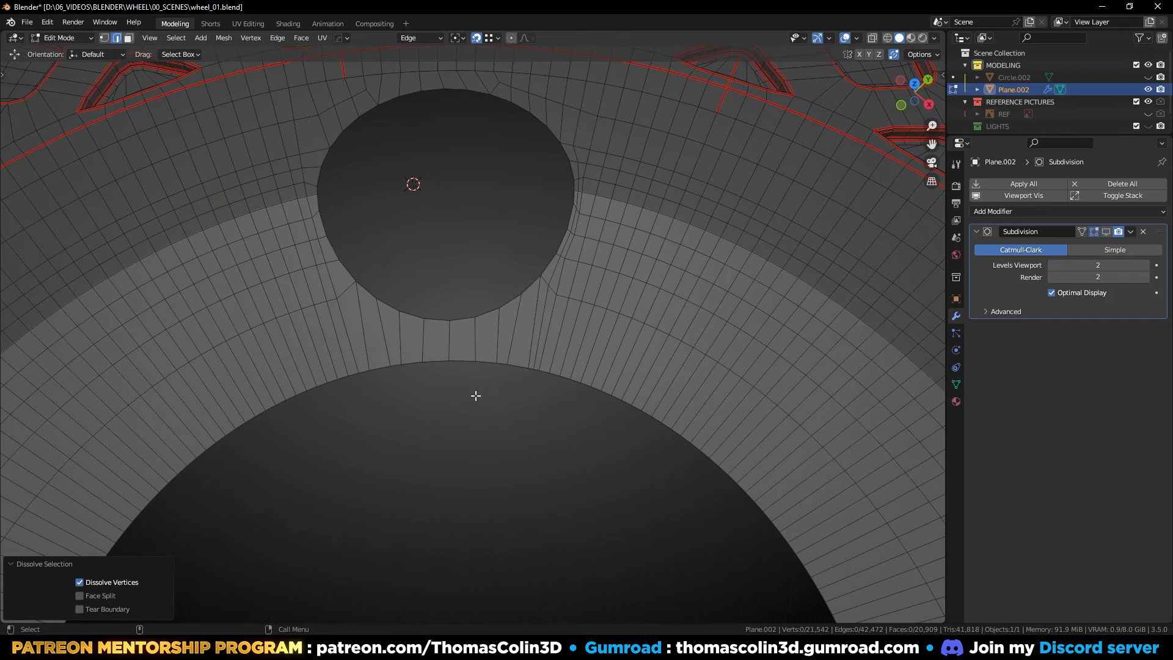
Step: Try to make the centre bore's edge loop circular with LoopTools in top view, using Global orientation
left_click(470, 365, "alt")
key("KP_7")
key("KP_Decimal")
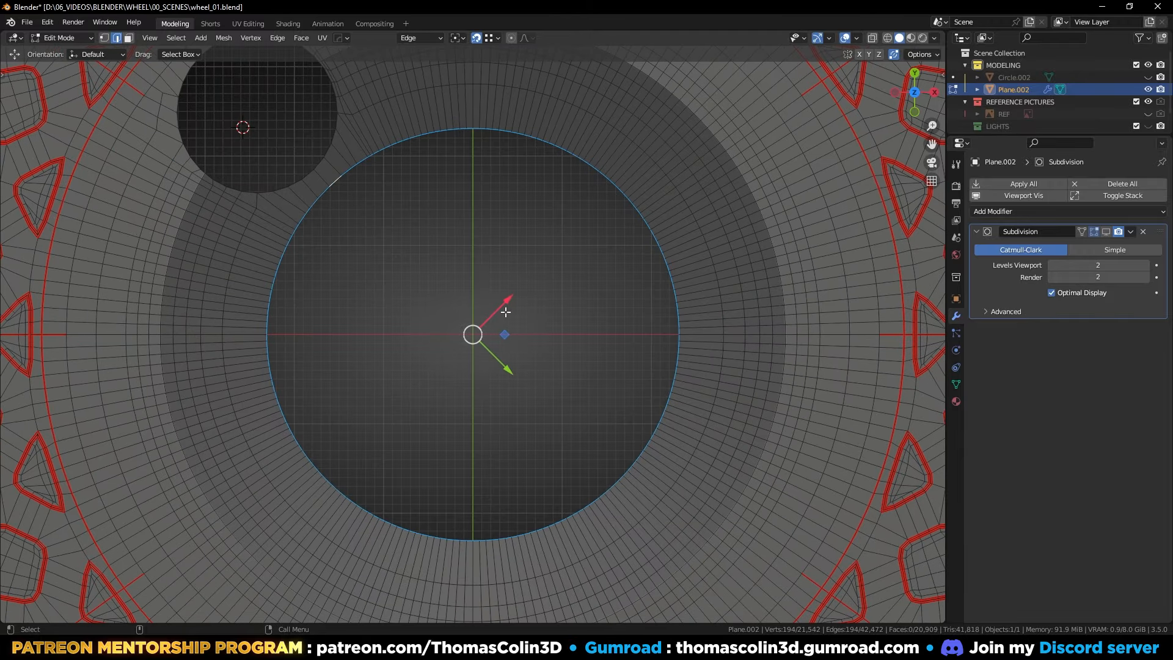
left_click(421, 38)
left_click(423, 76)
right_click(497, 154)
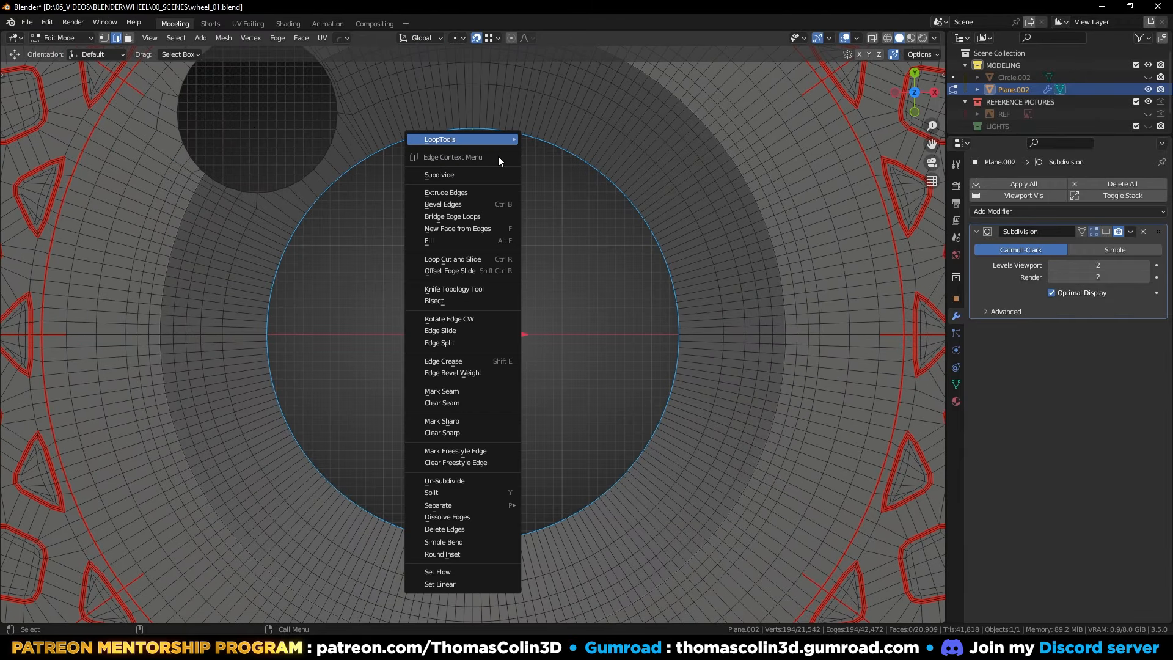
mouse_move(484, 134)
left_click(541, 149)
Step: Move the 3D cursor to the world origin and undo the LoopTools circle on the centre bore's loop
key("shift+s")
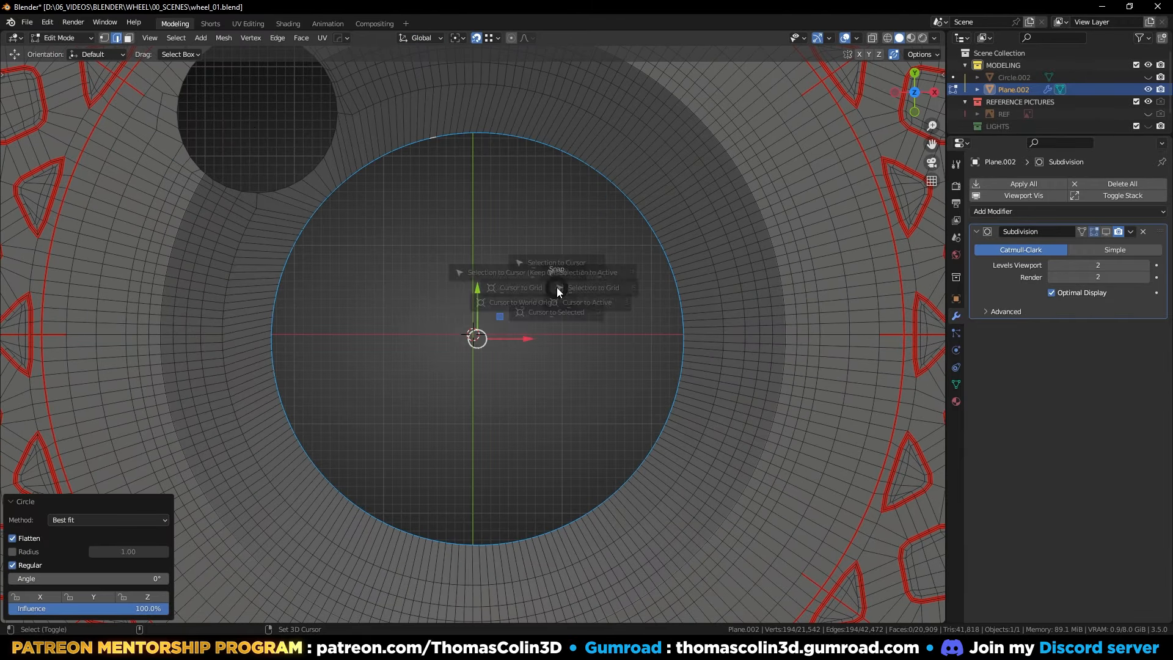
left_click(485, 241)
left_click(374, 246)
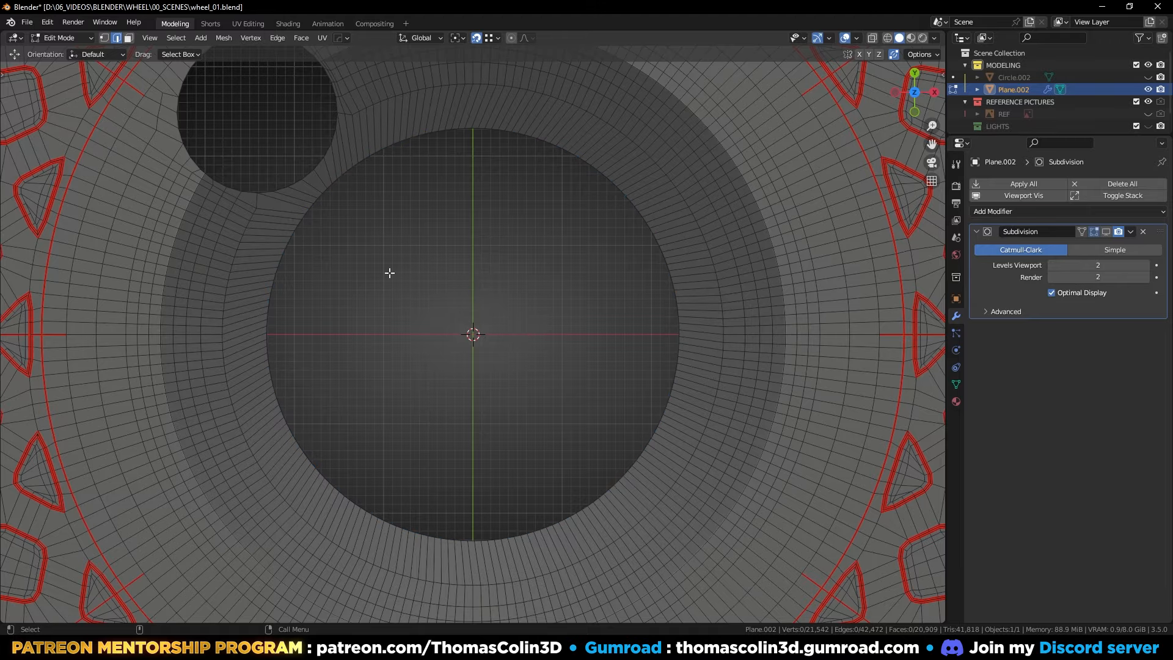
middle_click_drag(388, 267, 364, 218)
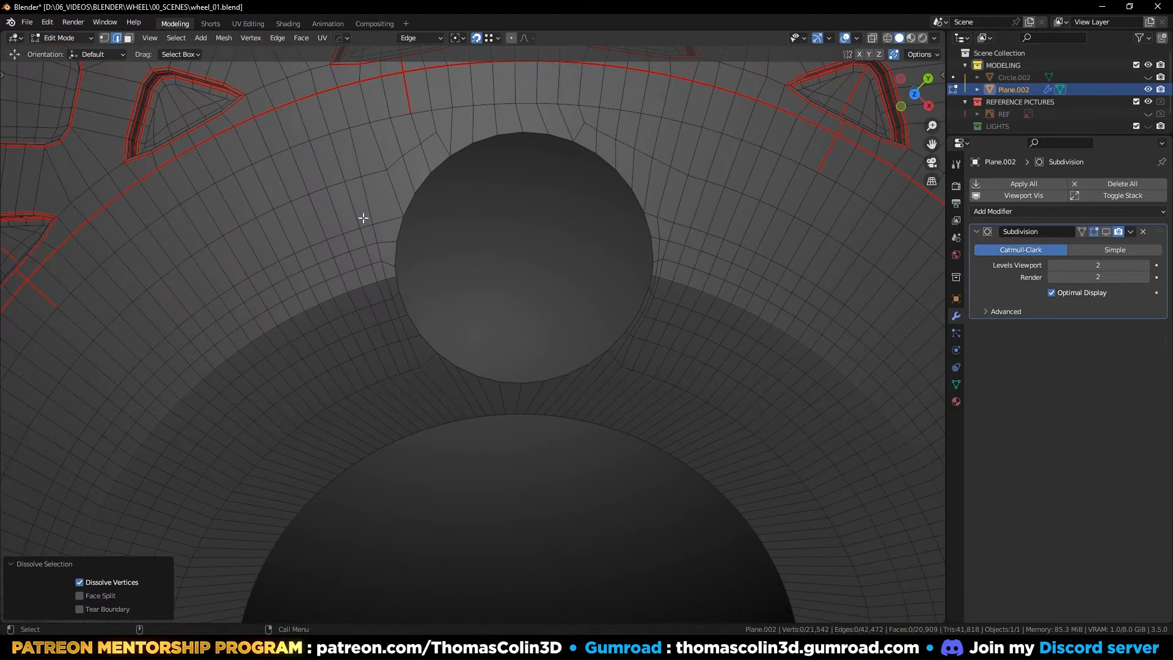
Step: Evenly space the radial edge rings on both sides of the lug hole with LoopTools Space, excluding the edges beside the hole
left_click(365, 198, "ctrl+alt")
left_click(379, 253, "ctrl+alt+shift")
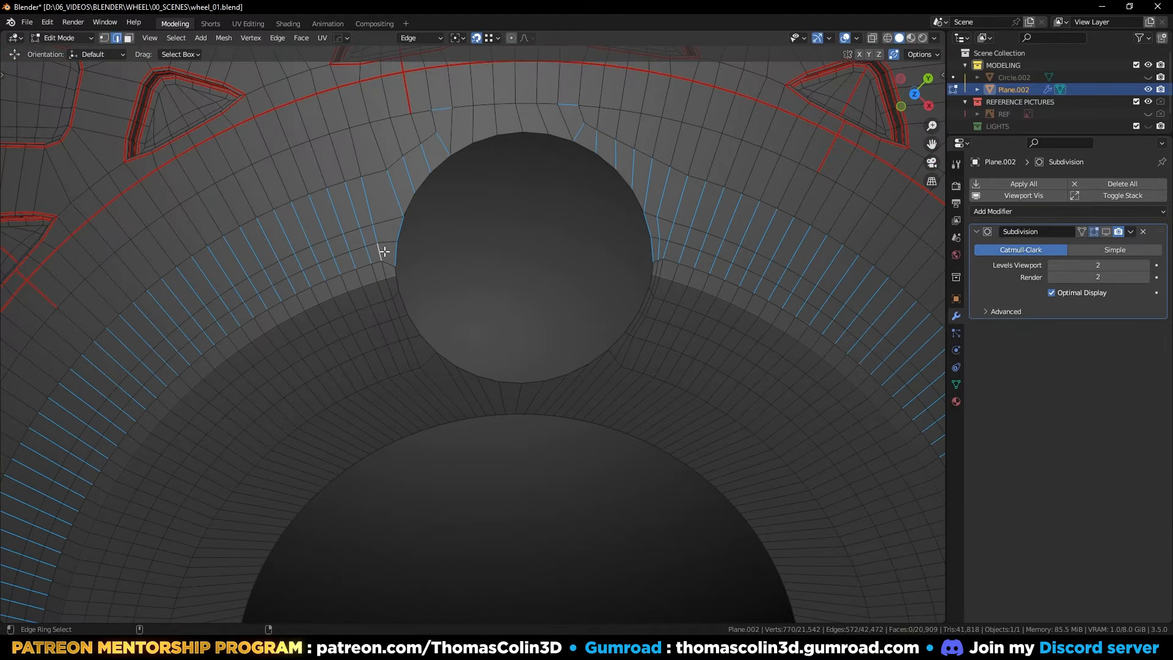
left_click_drag(395, 93, 490, 193, "ctrl")
left_click_drag(381, 157, 424, 207, "ctrl")
left_click_drag(538, 92, 664, 257, "ctrl")
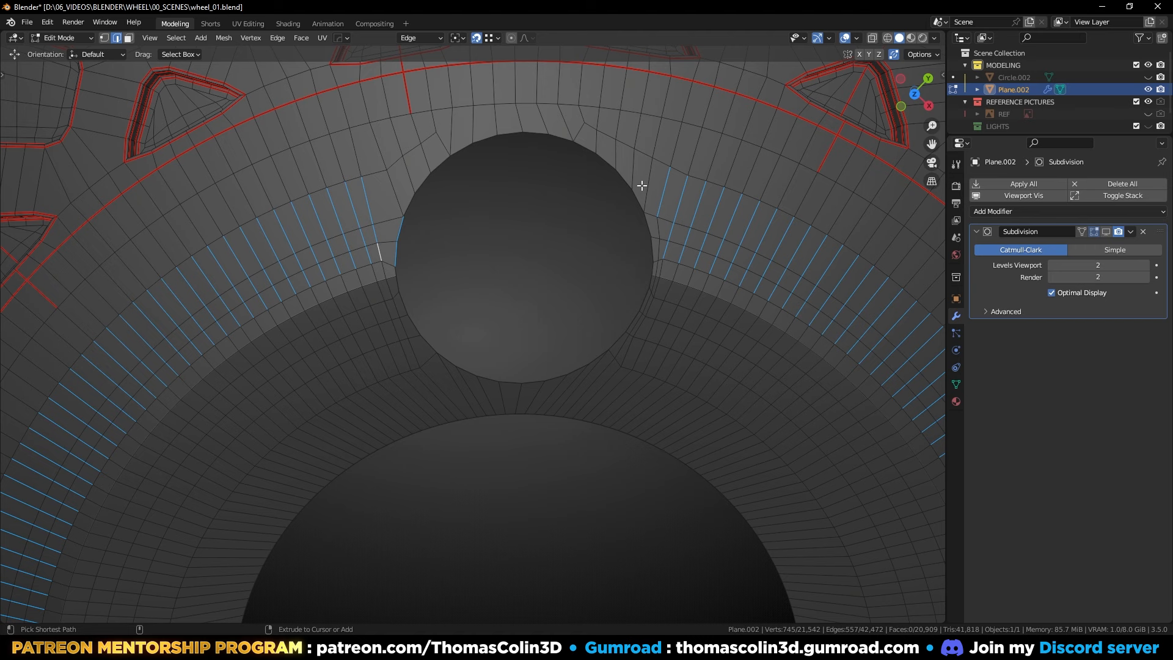
left_click_drag(641, 185, 664, 215, "ctrl")
left_click_drag(394, 216, 417, 265, "ctrl")
right_click(474, 155)
mouse_move(492, 132)
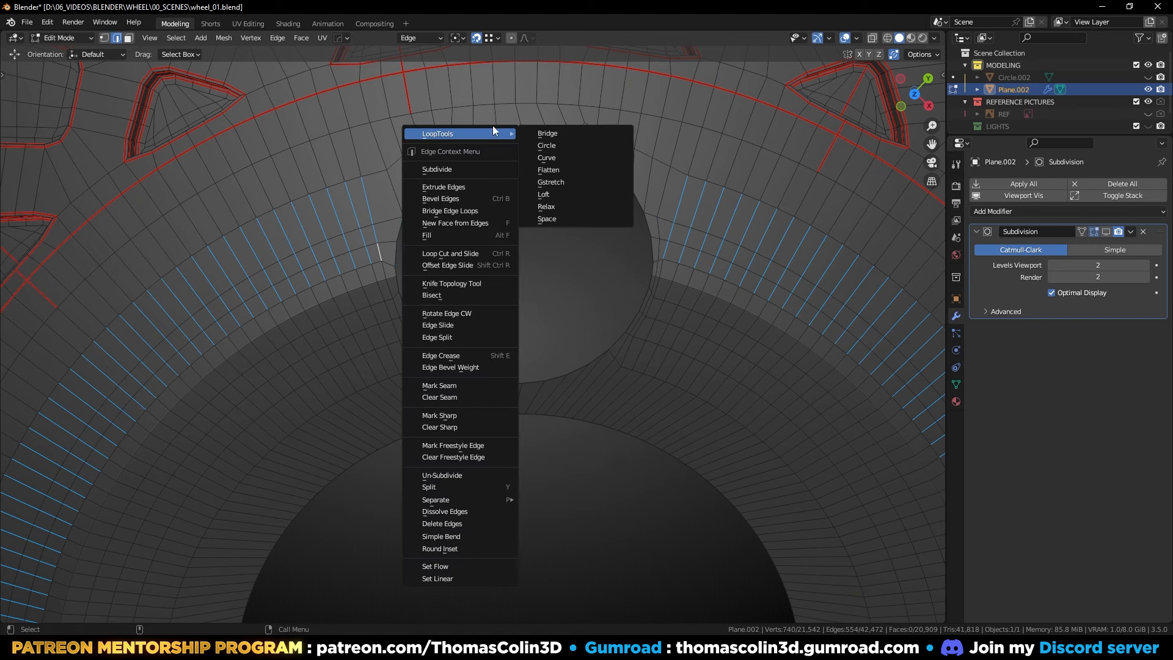
left_click(554, 217)
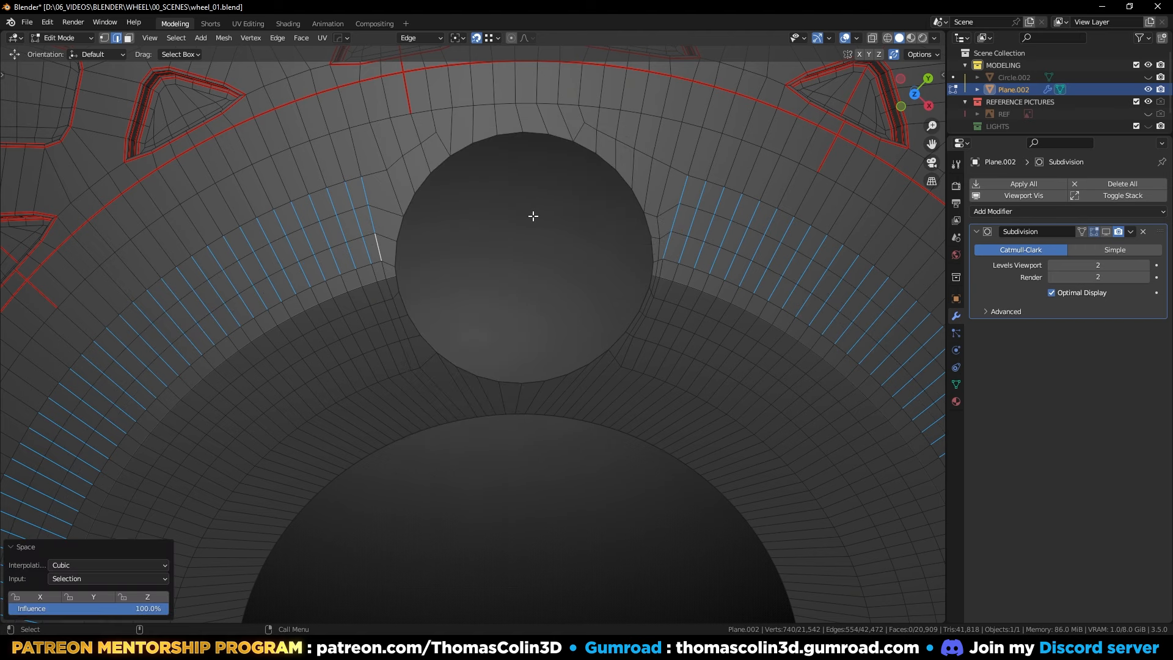
key("alt+a")
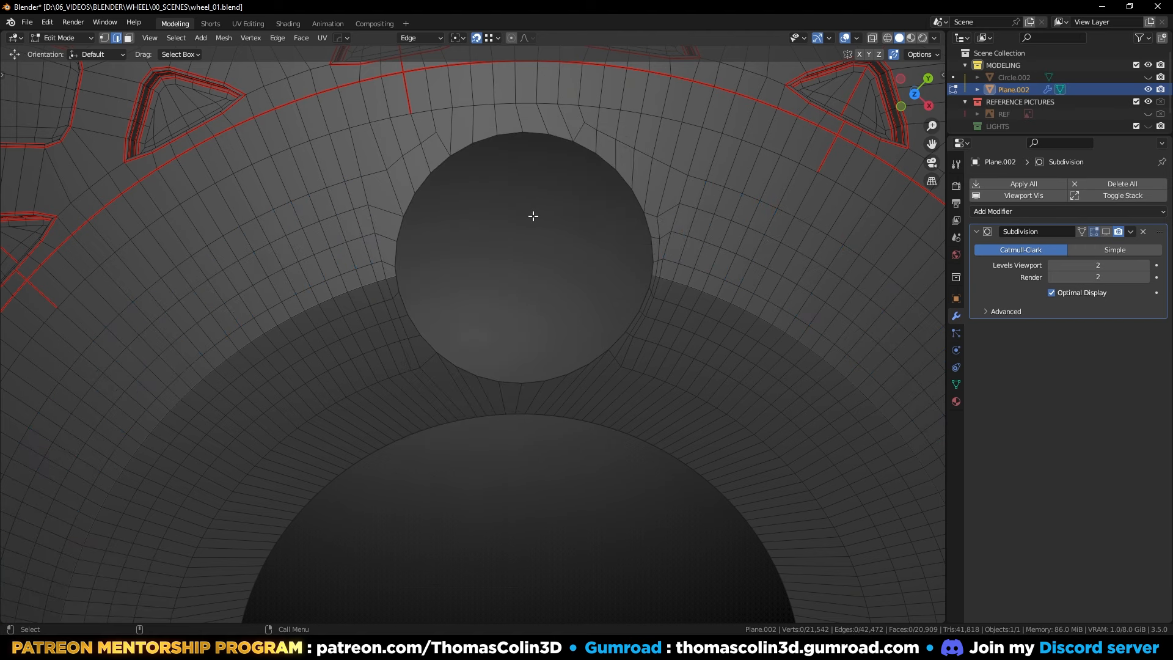
Step: Evenly space the next outer ring of radial edges with LoopTools Space, excluding the edges directly above the lug hole
left_click(364, 186, "ctrl+alt")
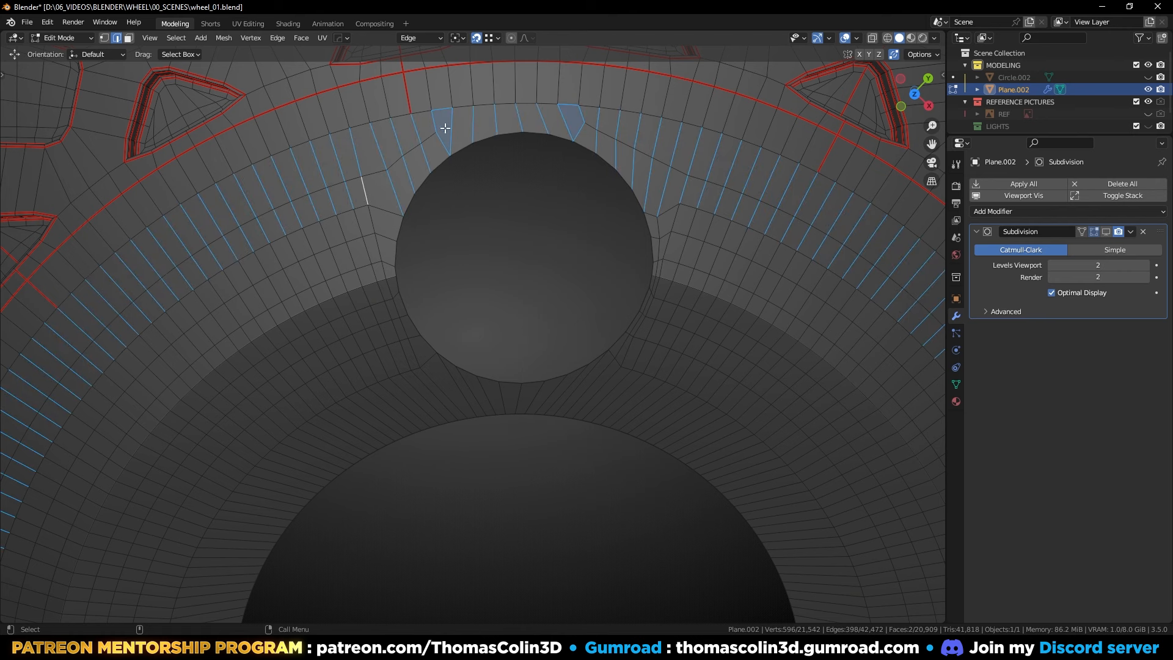
left_click_drag(450, 99, 592, 163, "ctrl")
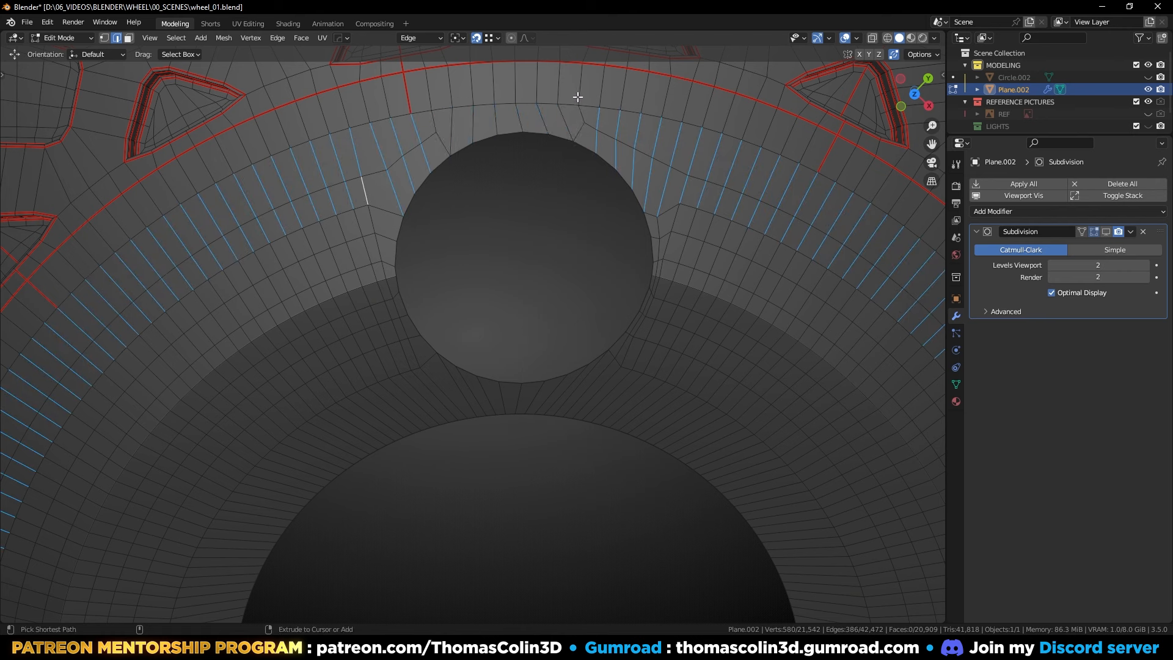
key("ctrl+e")
mouse_move(501, 85)
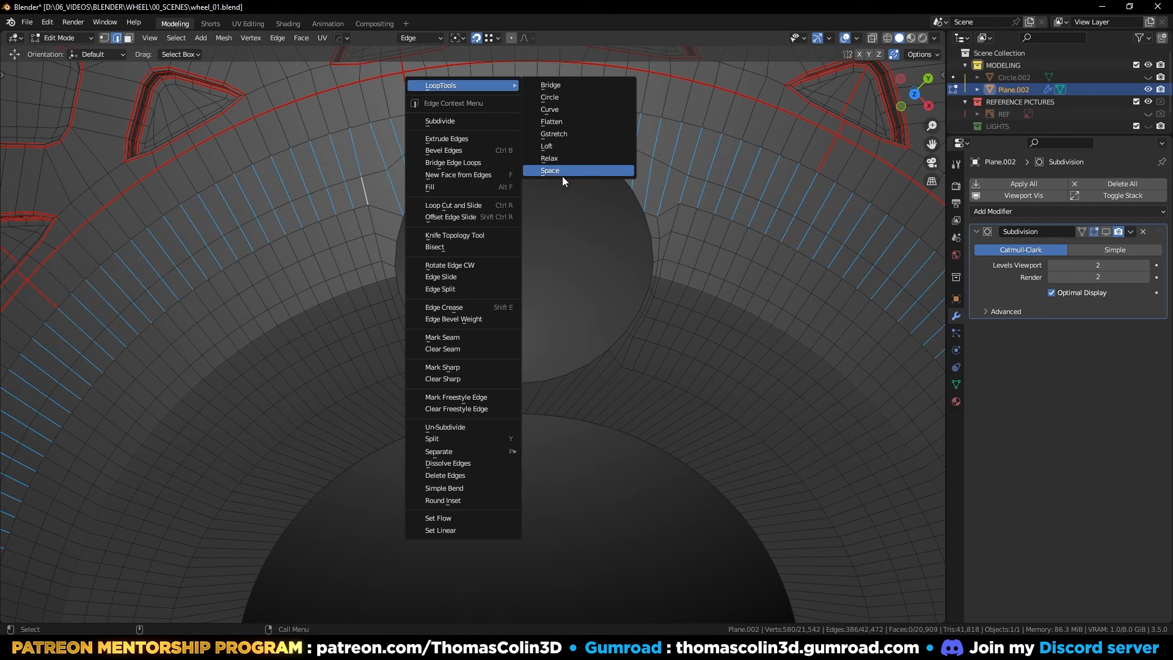
left_click(561, 169)
key("alt+a")
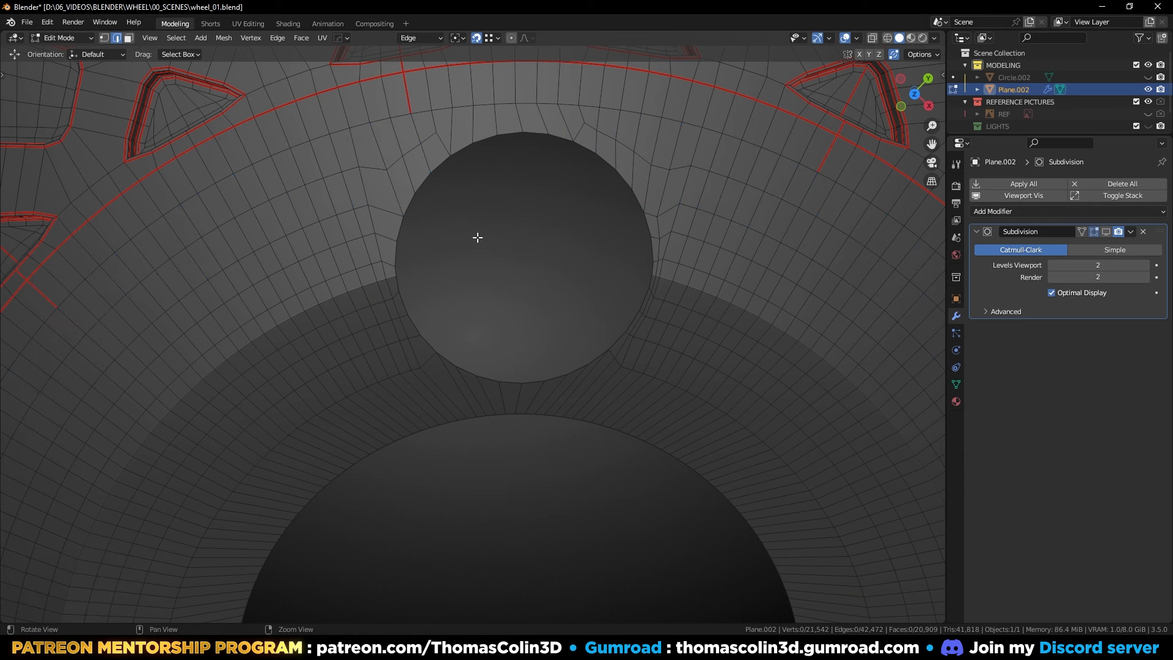
Step: Extrude the centre bore's edge loop about 0.067 m along the Z axis to form a wall
middle_click_drag(476, 238, 490, 266)
middle_click_drag(495, 333, 493, 283)
scroll(445, 322, "up", 2)
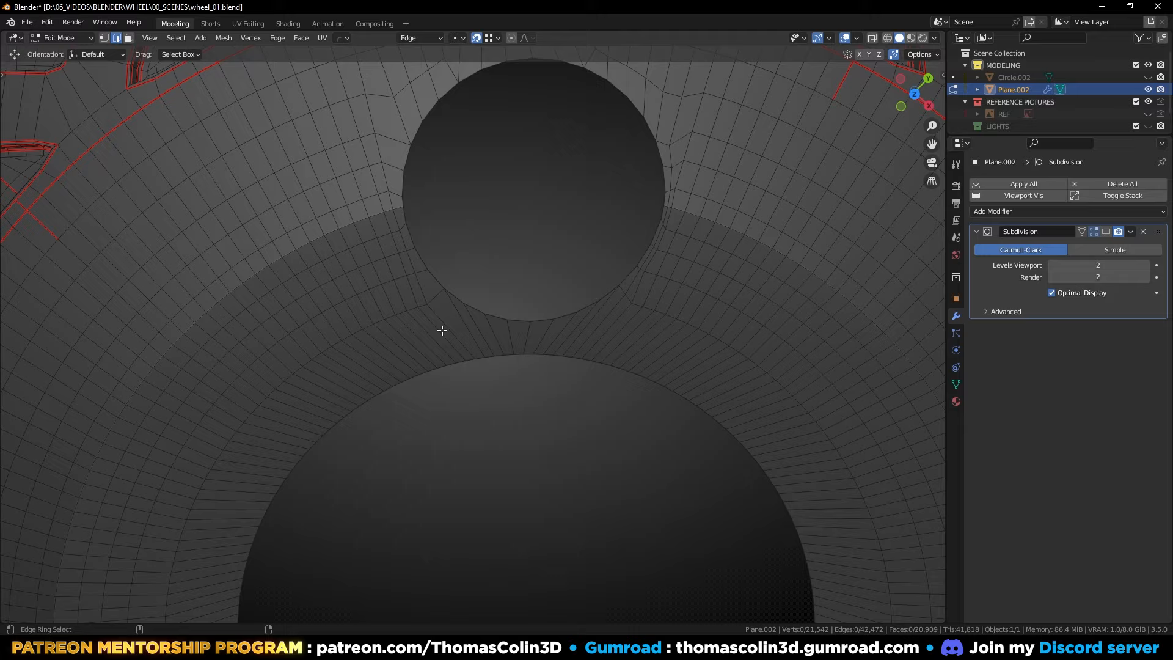
middle_click_drag(482, 356, 563, 332)
scroll(504, 393, "up", 2)
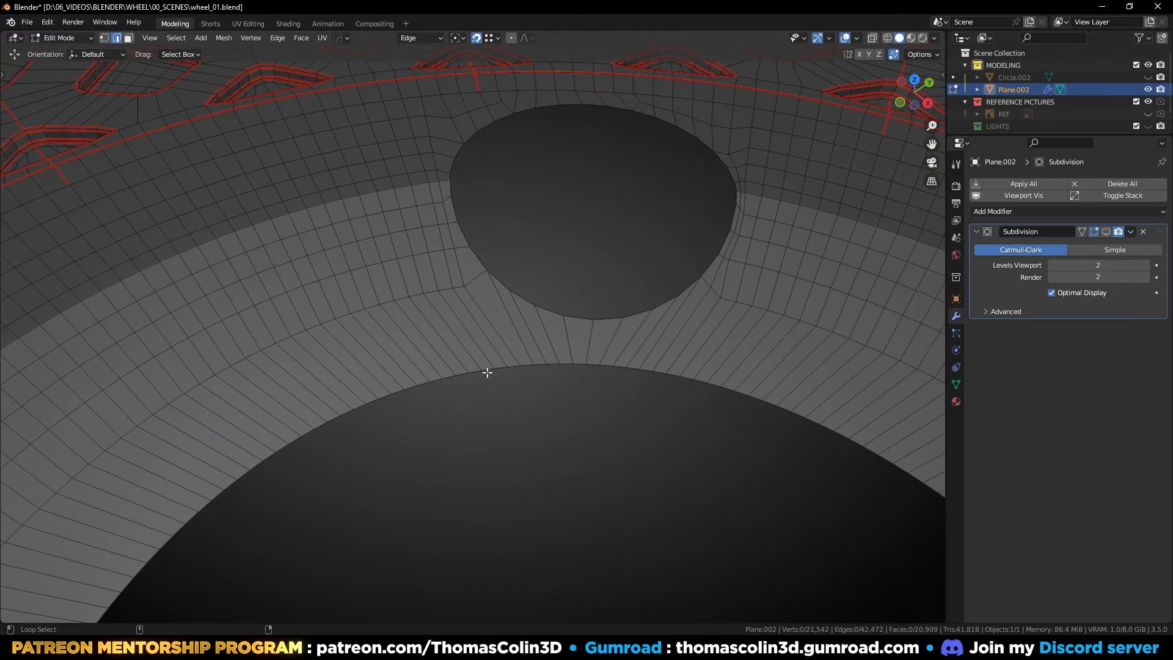
left_click(487, 372, "alt")
scroll(525, 367, "down", 3)
key("g")
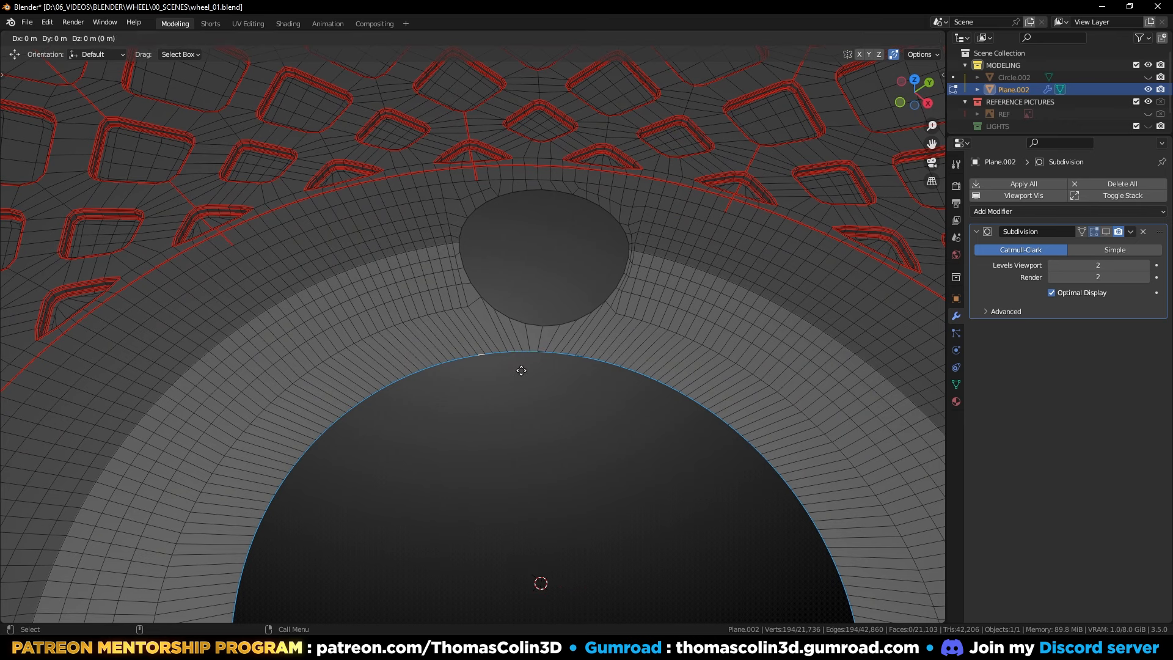
key("z")
left_click(556, 412)
scroll(493, 444, "up", 1)
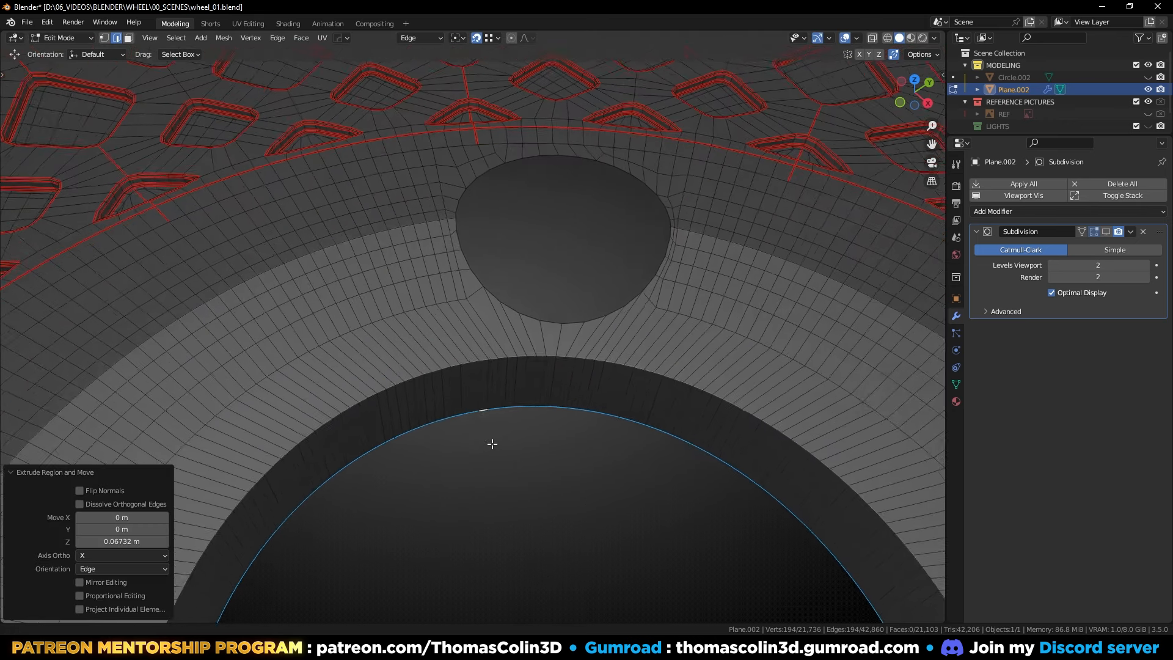
Step: Bevel the centre bore's original edge loop about 0.0112 m with 2 segments and shape 1.000, with Loop Slide disabled
scroll(492, 444, "down", 2)
key("alt+a")
left_click(496, 362, "alt")
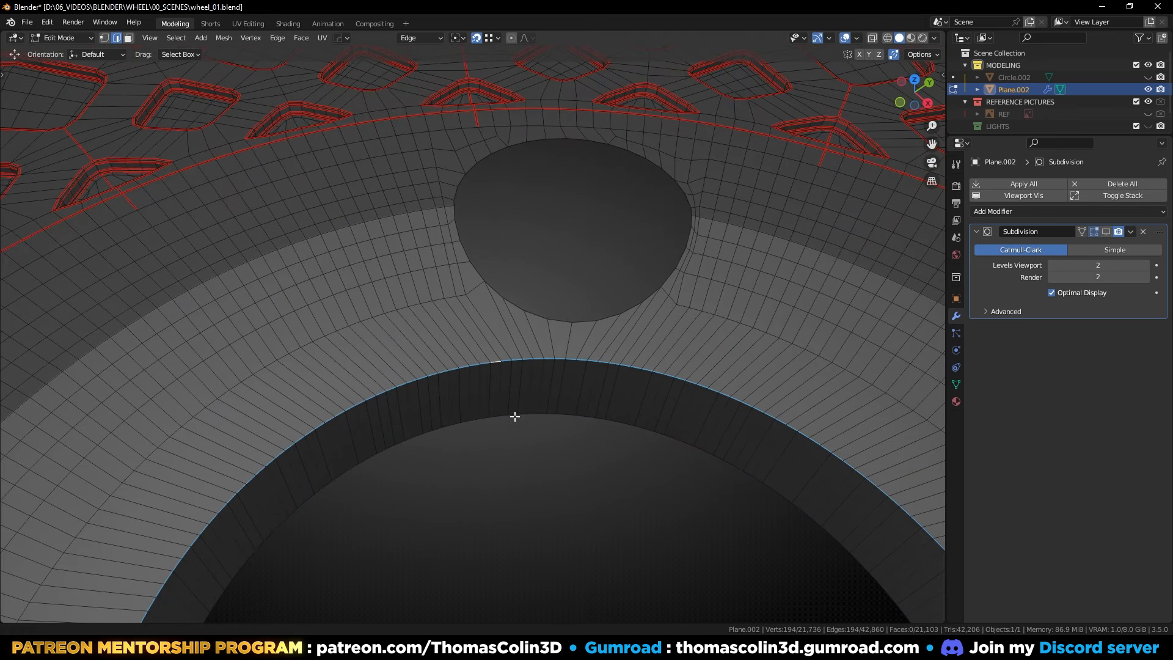
scroll(526, 403, "up", 2)
key("ctrl+b")
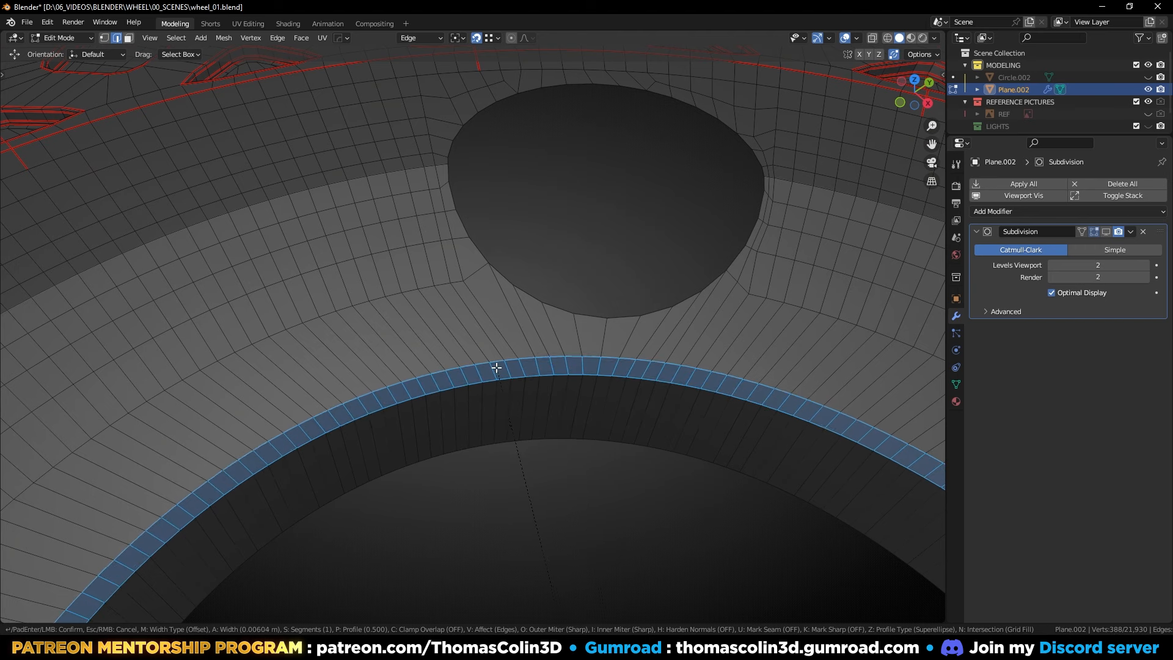
scroll(495, 367, "up", 1)
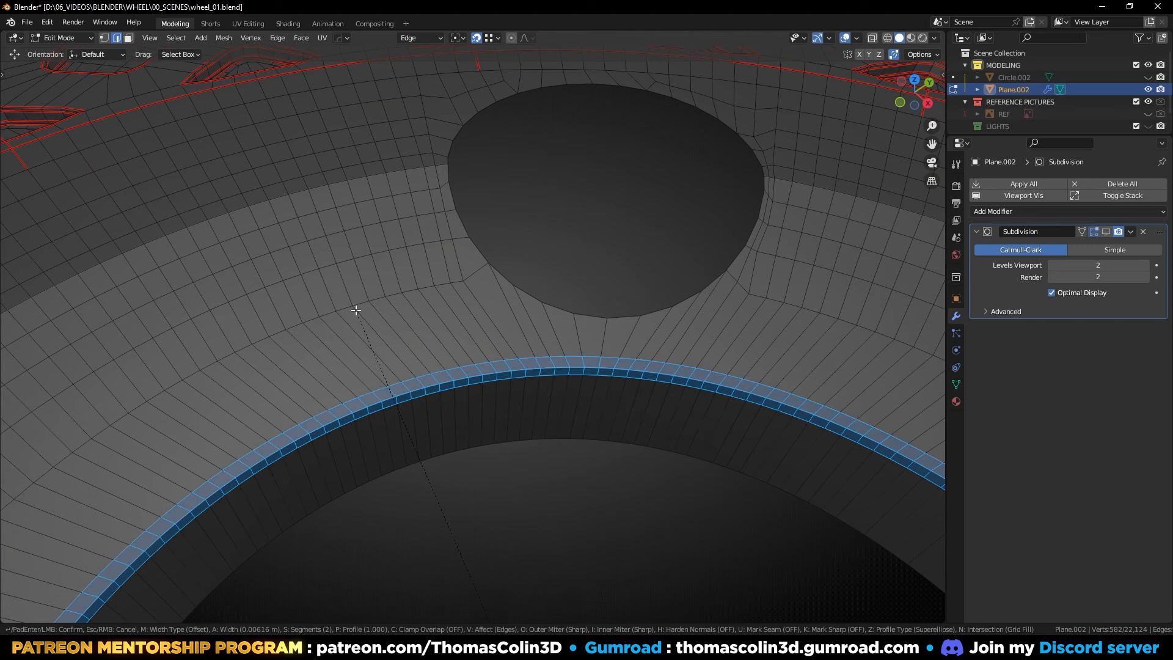
left_click(324, 314)
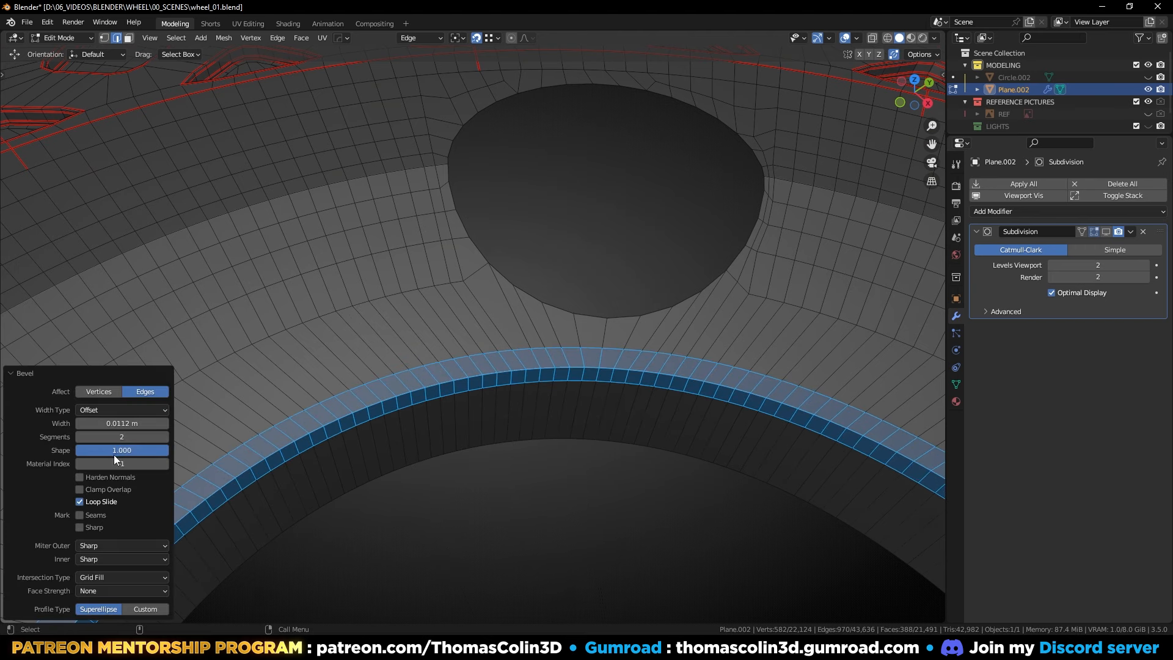
left_click(79, 502)
Step: Delete the extruded wall's faces and the adjoining bevel face ring inside the centre bore
mouse_move(406, 328)
middle_mouse_down()
mouse_move(499, 340)
mouse_move(464, 254)
mouse_move(420, 349)
mouse_move(427, 324)
middle_mouse_up()
key("3")
left_click(514, 397, "alt")
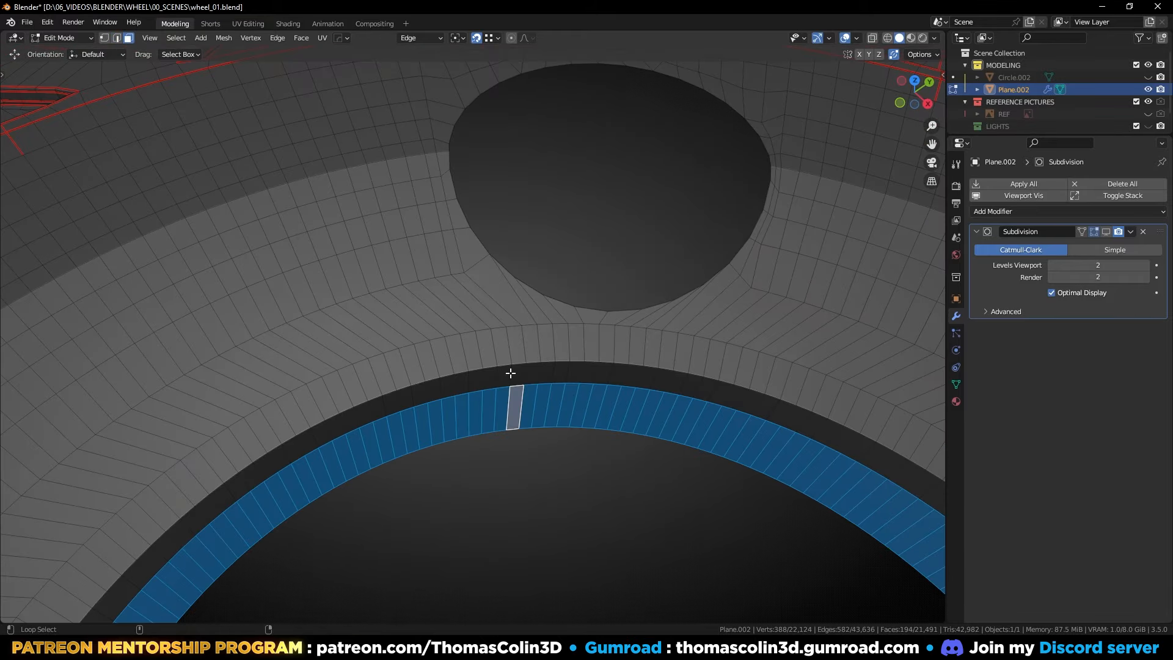
left_click(510, 373, "alt+shift")
key("x")
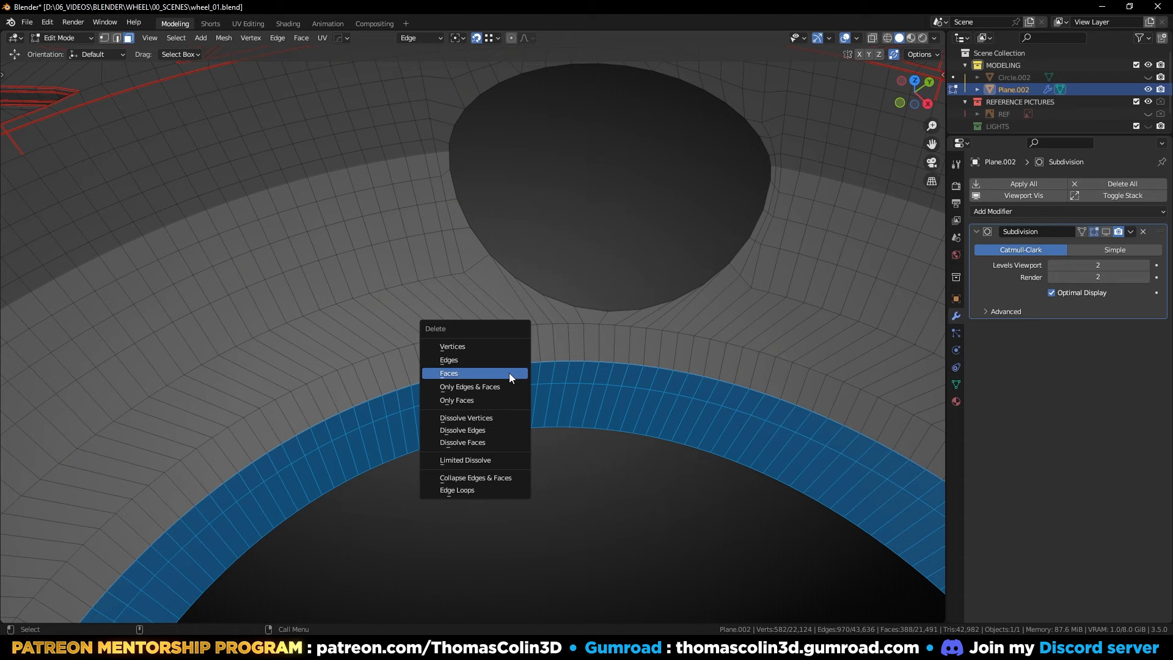
left_click(508, 374)
Step: Evenly space the radial edge rings between the lug hole and centre bore with LoopTools Space, excluding the edges near the hole's rim
middle_click_drag(508, 385, 491, 301)
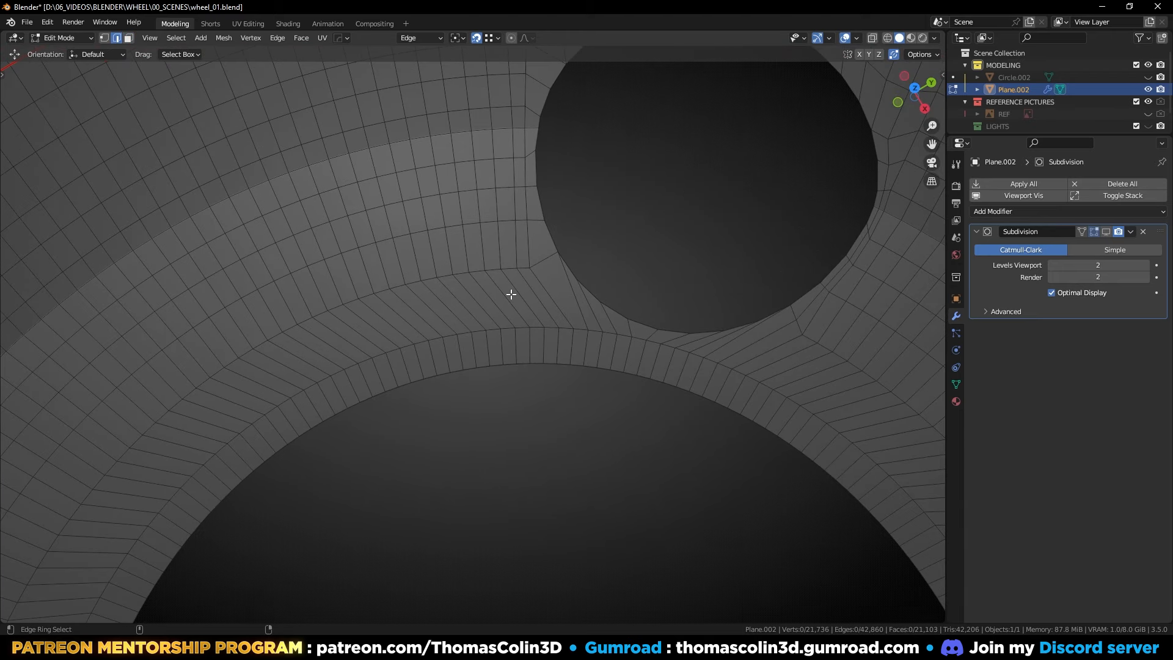
left_click(511, 294, "ctrl+alt")
left_click(498, 220, "ctrl+alt+shift")
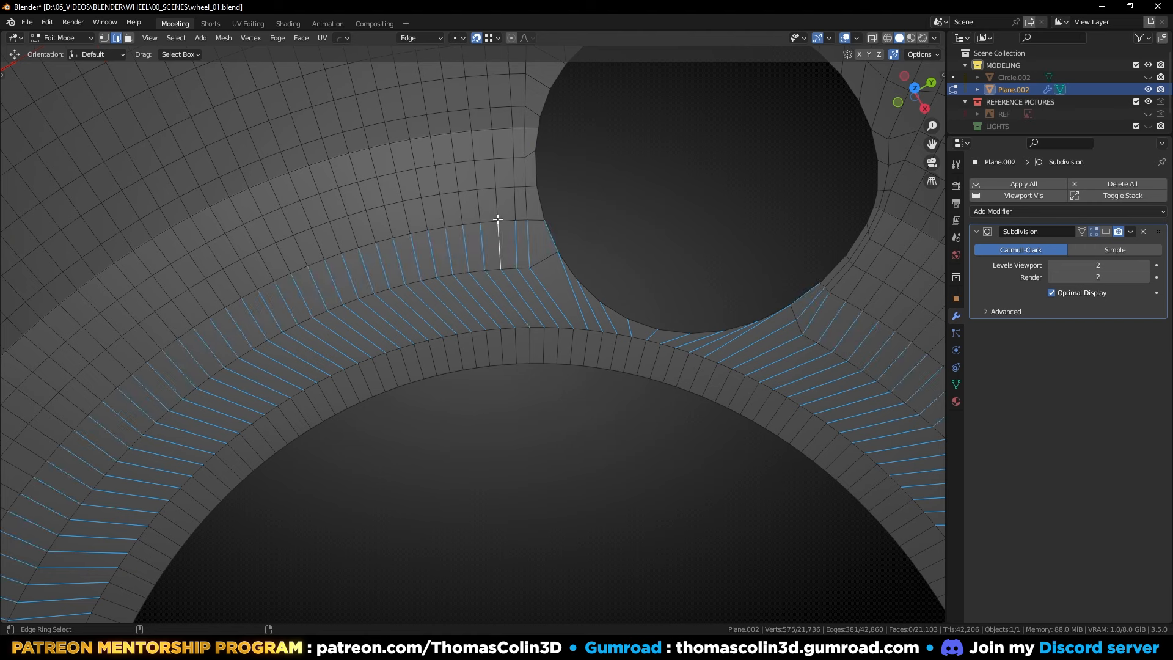
left_click(498, 205, "ctrl+alt+shift")
left_click(496, 182, "ctrl+alt+shift")
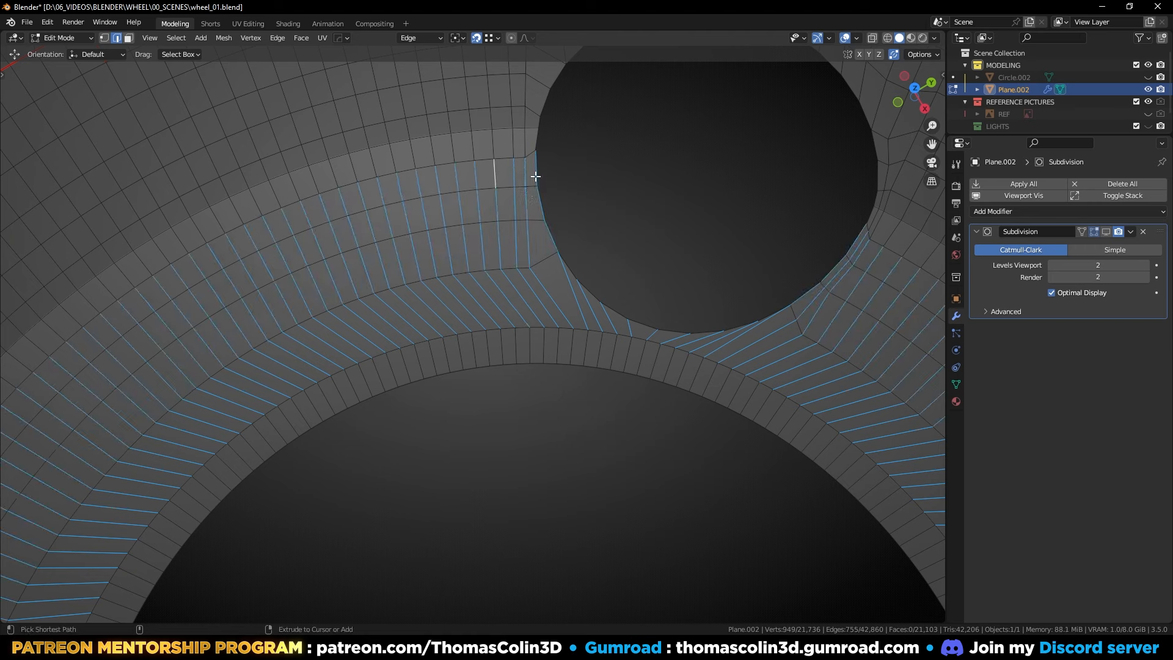
left_click_drag(531, 171, 546, 187, "ctrl")
left_click_drag(553, 232, 760, 355, "ctrl")
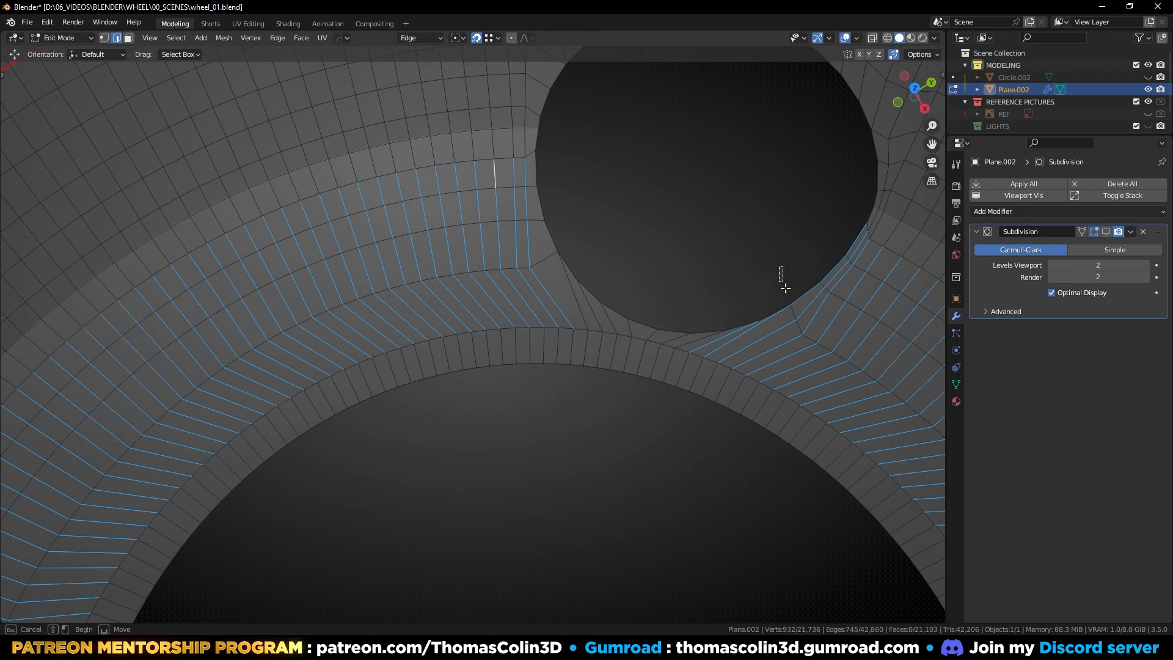
left_click_drag(800, 284, 860, 248, "ctrl")
middle_click_drag(637, 280, 564, 311, "shift")
right_click(628, 215)
mouse_move(625, 178)
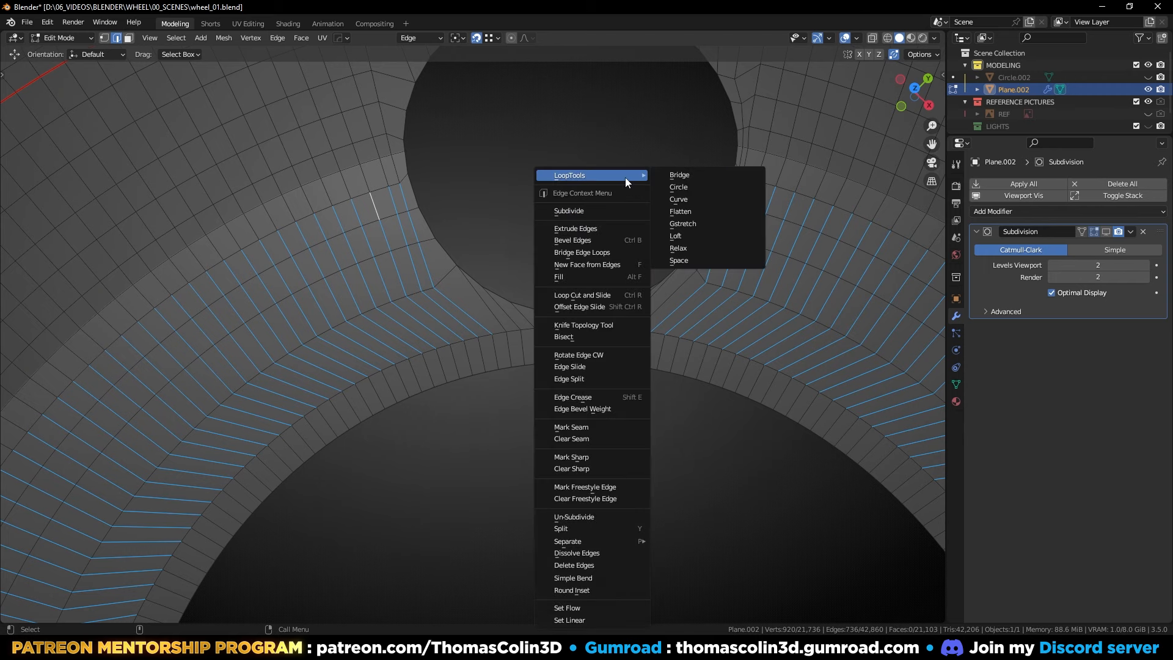
left_click(679, 260)
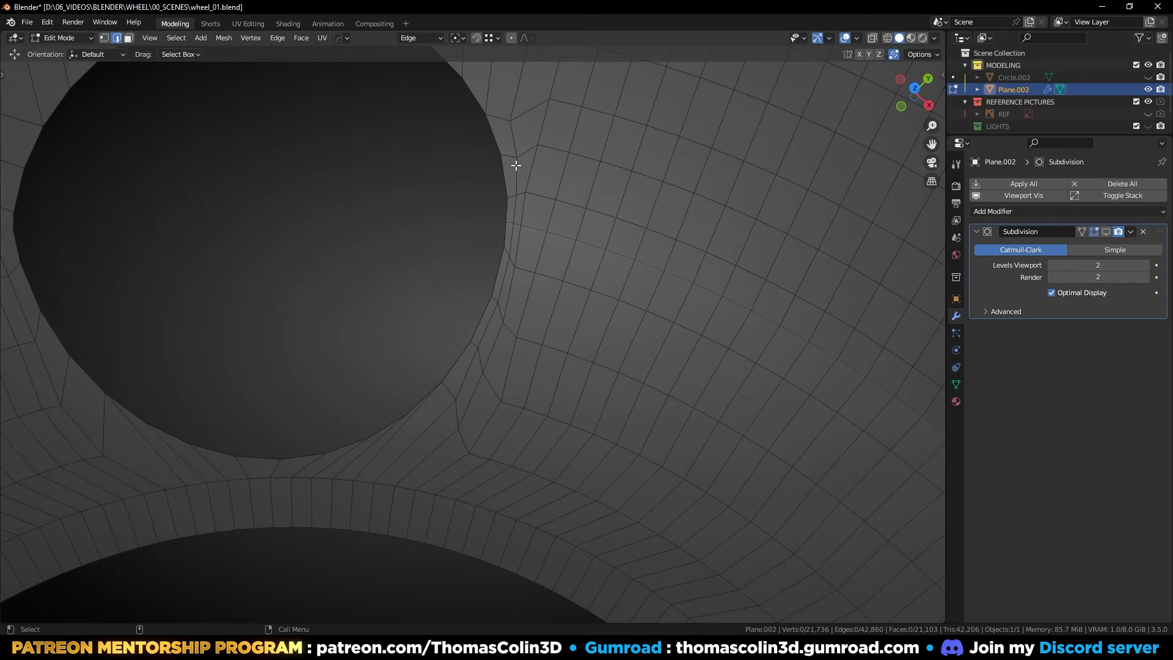
Step: Evenly space the short edge paths leading outward from the lug hole's right rim with LoopTools Space
left_click(512, 158)
left_click(550, 149, "ctrl")
left_click(514, 196, "shift")
left_click(545, 195, "ctrl")
left_click(510, 223, "shift")
left_click(536, 229, "ctrl")
left_click(506, 249, "shift")
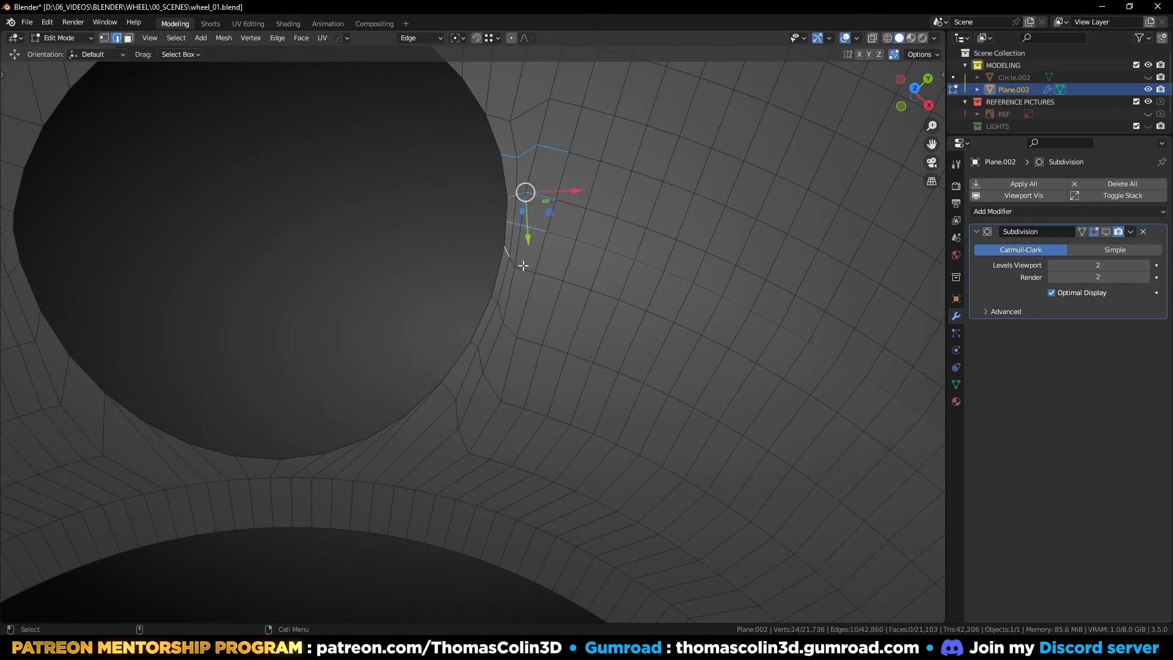
left_click(524, 266, "ctrl")
left_click(516, 324, "shift")
left_click(490, 333, "ctrl")
left_click(485, 376, "shift")
left_click(493, 391, "ctrl")
right_click(671, 158)
mouse_move(671, 158)
left_click(717, 232)
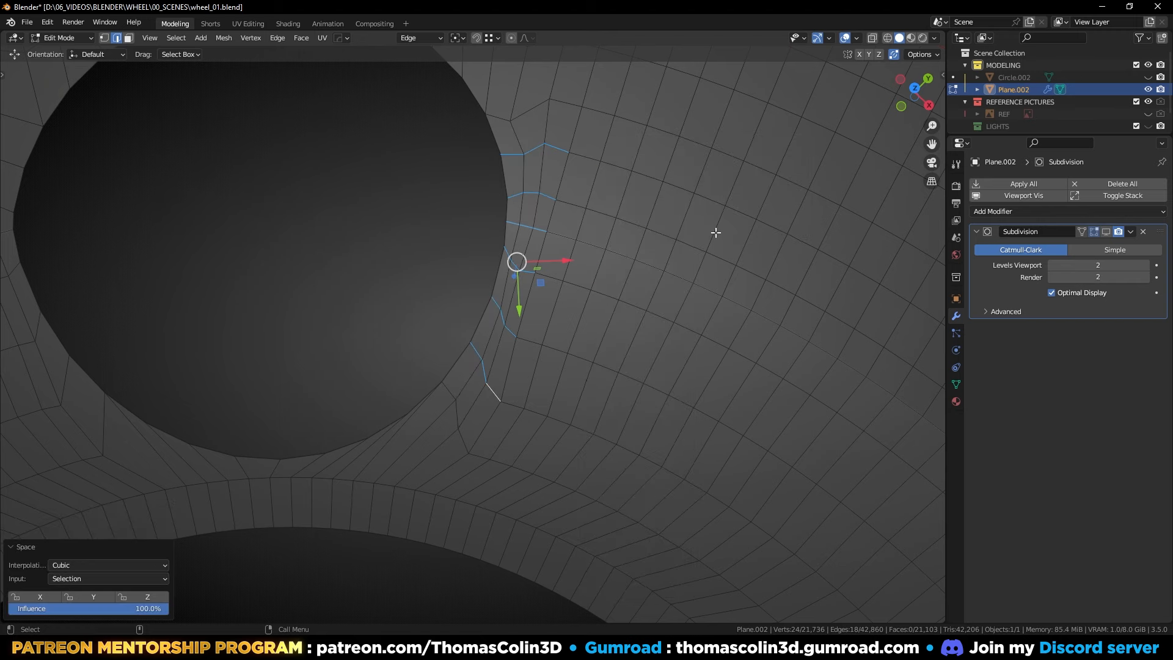
key("alt+a")
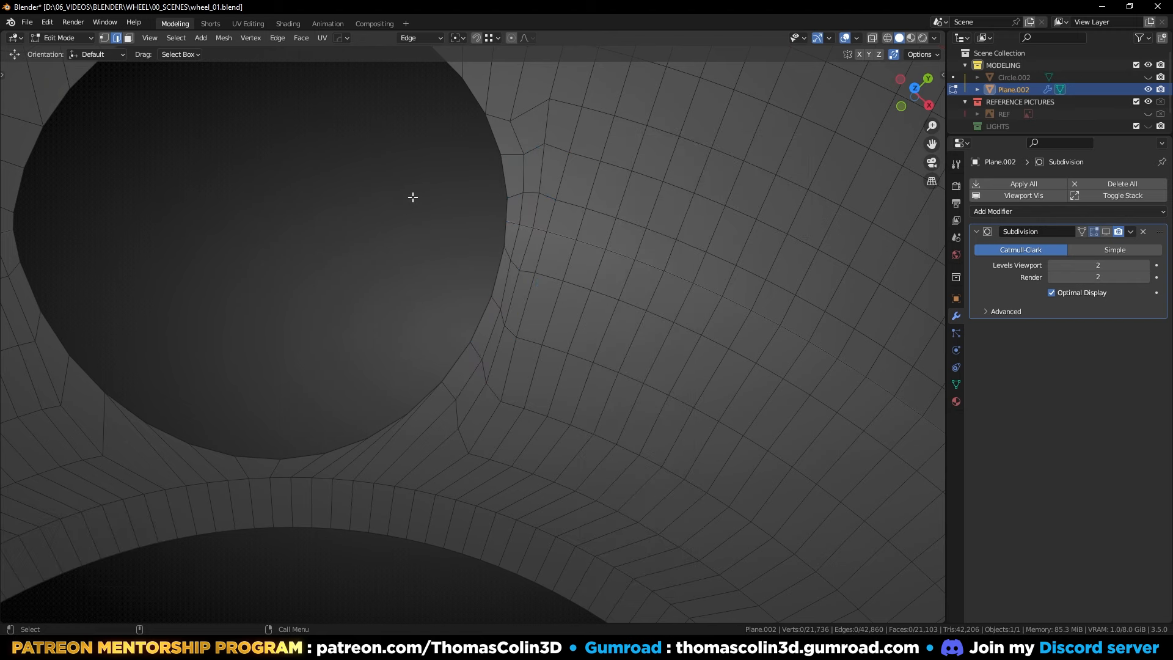
Step: Slide two vertices beside the lug hole's upper right rim along their edges, by factors of about 0.175 and 0.209
key("1")
left_click(525, 154)
key("shift+v")
left_click(527, 151)
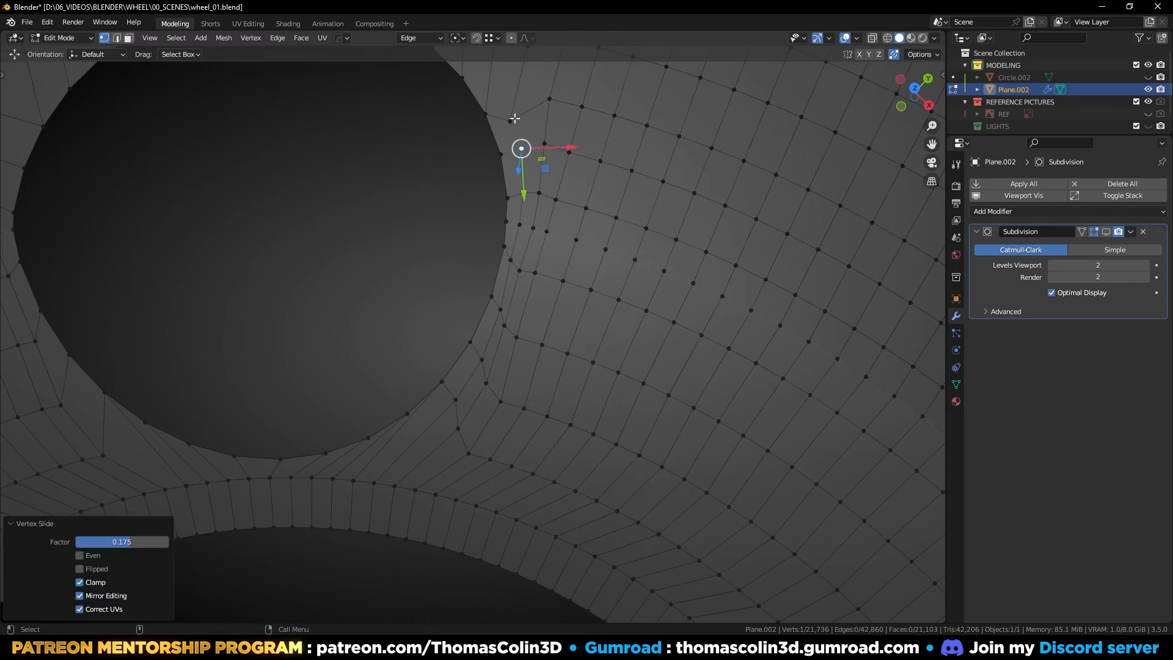
left_click(514, 119)
key("shift+v")
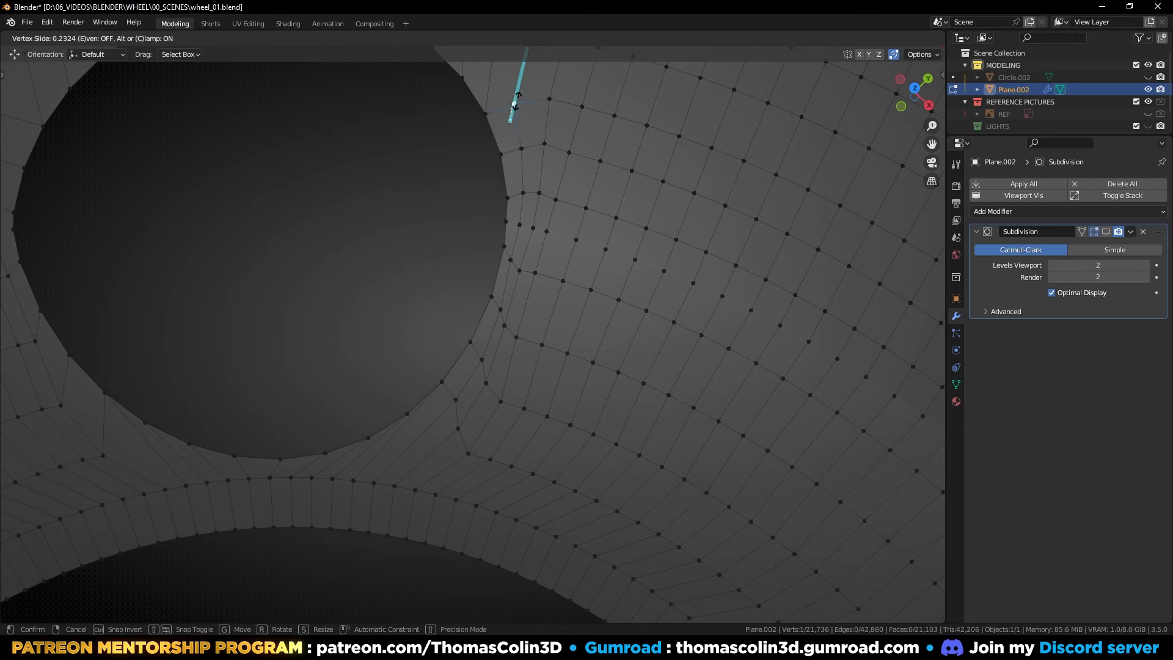
left_click(514, 104)
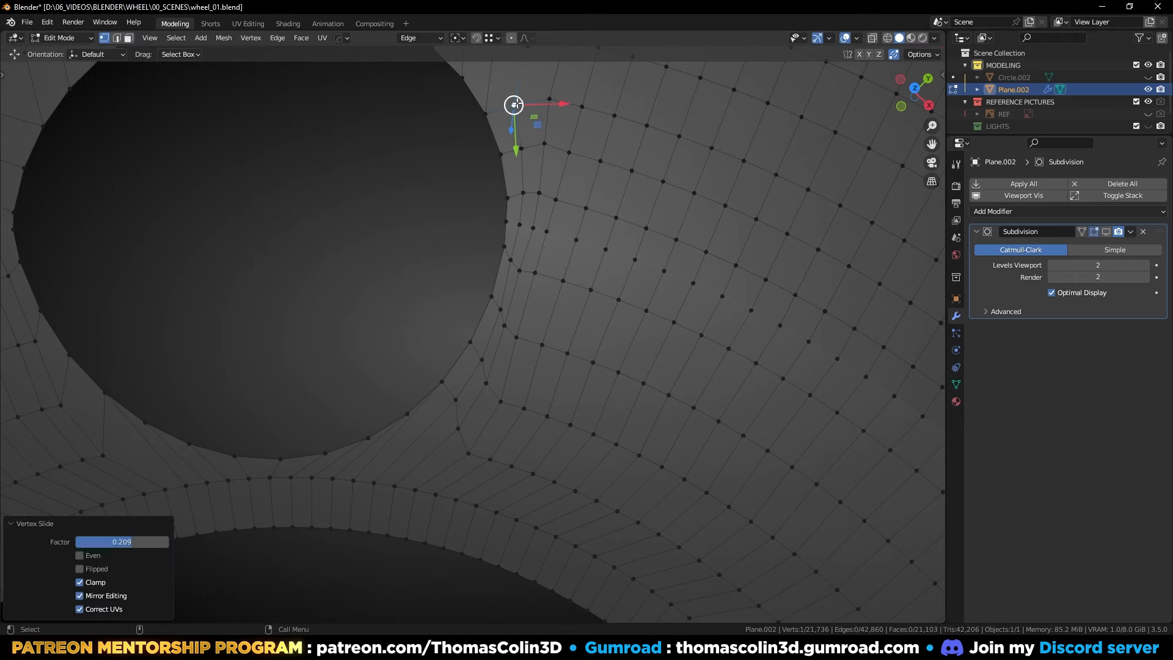
Step: Connect a vertex on the lug hole's right rim straight to the grid vertex beside it and dissolve the old crooked edge path
left_click(535, 273)
left_click(505, 248, "shift")
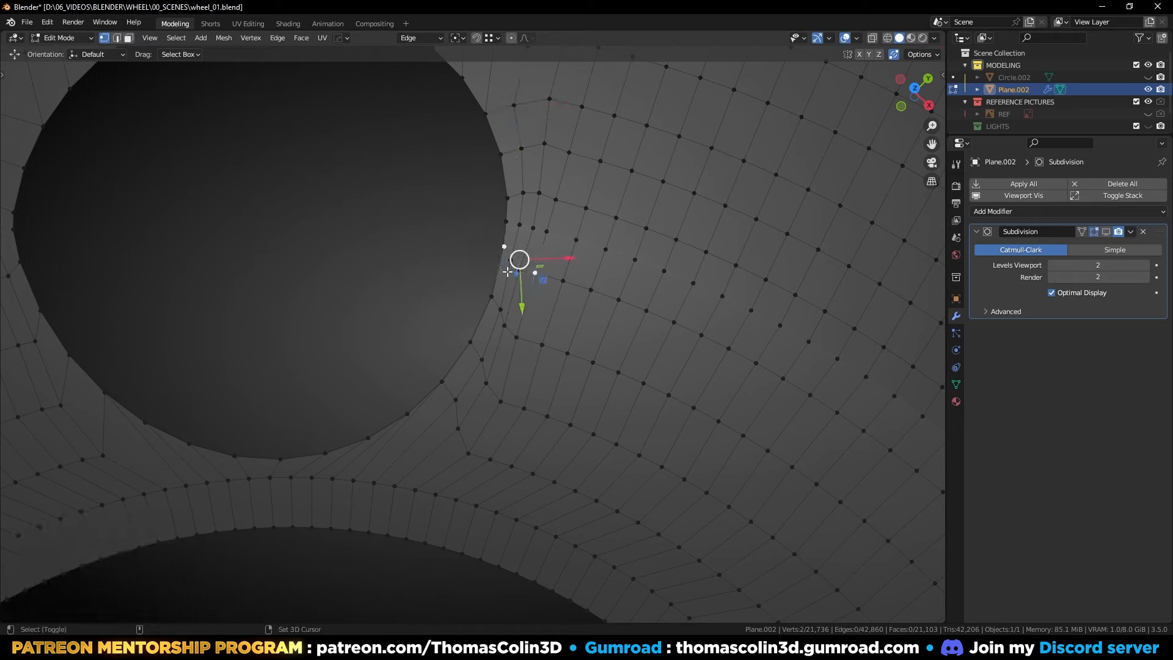
key("j")
key("2")
left_click(495, 274)
left_click(510, 259)
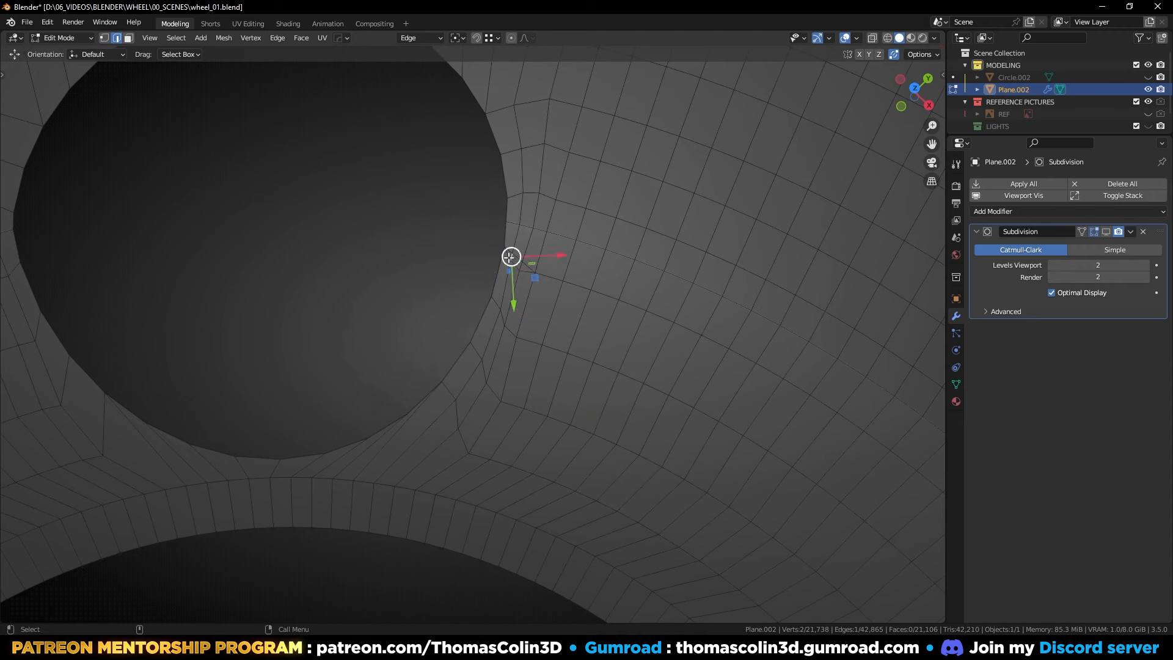
left_click(507, 252)
key("ctrl+x")
Step: Connect the lug hole's upper right rim vertex straight to the outer grid vertex and dissolve the crooked edge path beside it
key("1")
left_click(508, 198)
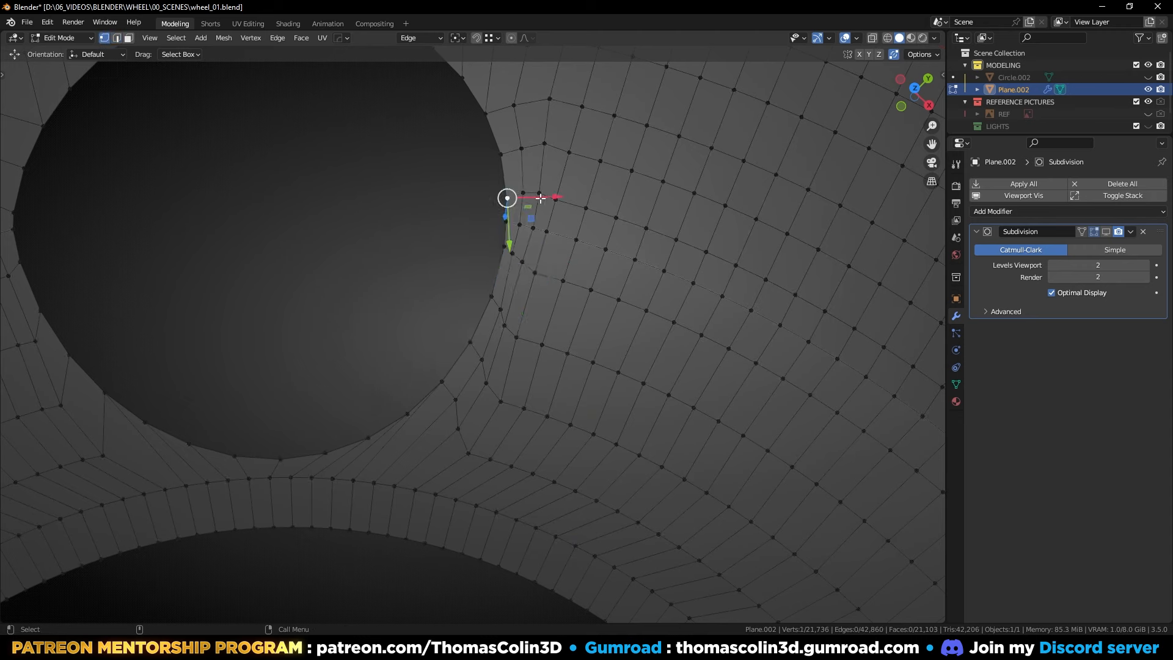
left_click(555, 199, "shift")
key("2")
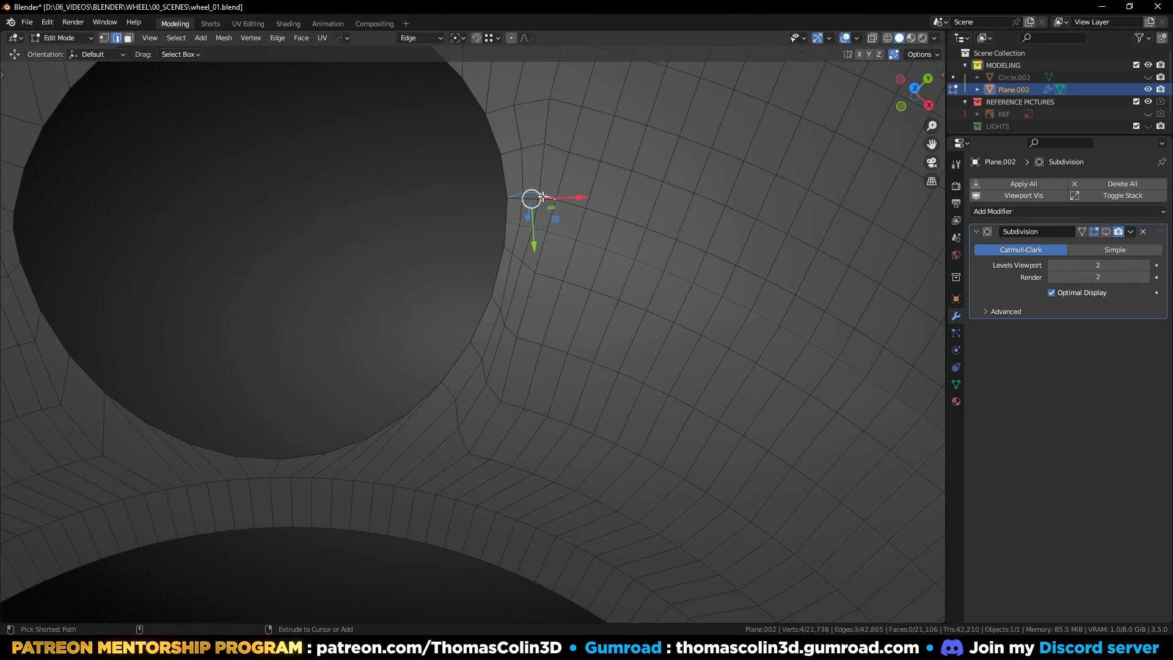
left_click(415, 193)
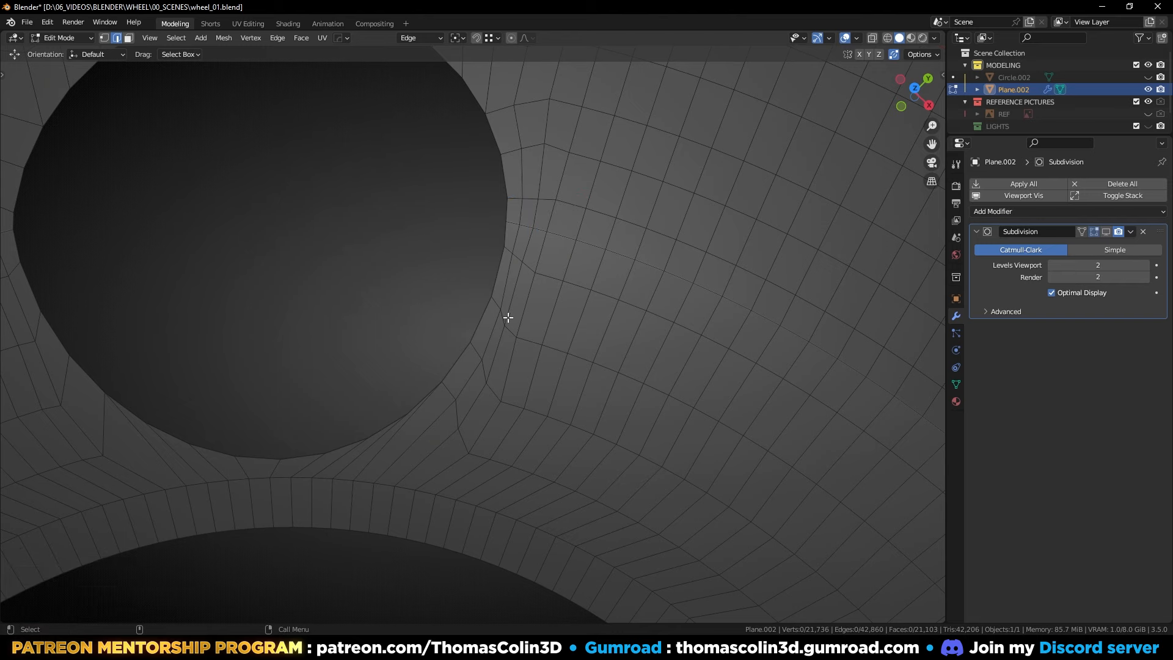
Step: Join the lug hole's right rim vertex just below mid-height to the nearby grid vertex and dissolve the old bent edge path
left_click(491, 297)
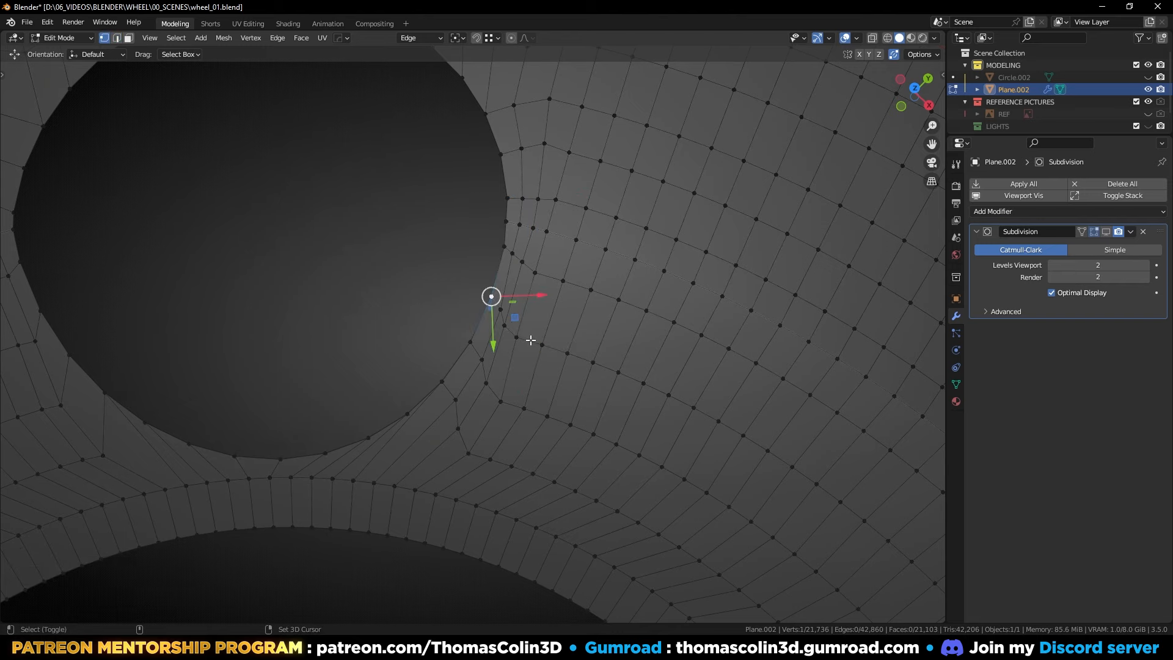
left_click(518, 336, "shift")
key("j")
key("2")
key("alt+a")
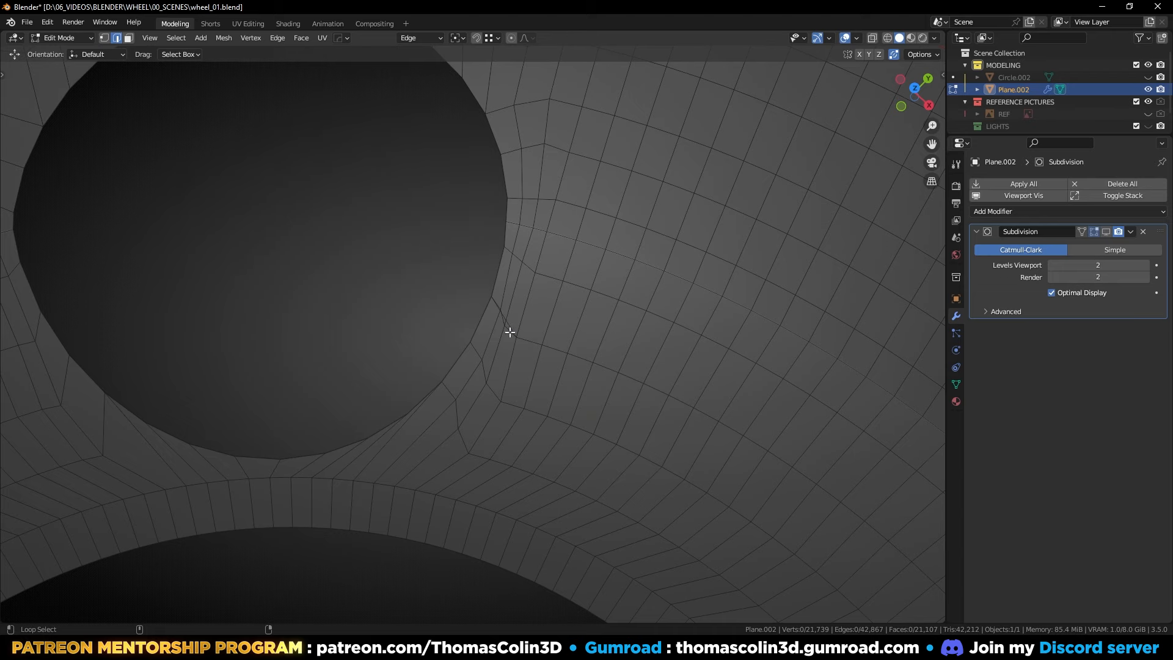
left_click(510, 332, "alt")
key("ctrl+x")
left_click(418, 284)
Step: Connect the next rim vertex down on the lug hole's lower right to its grid corner and dissolve the old bent path
key("1")
left_click(471, 343)
left_click(502, 401, "shift")
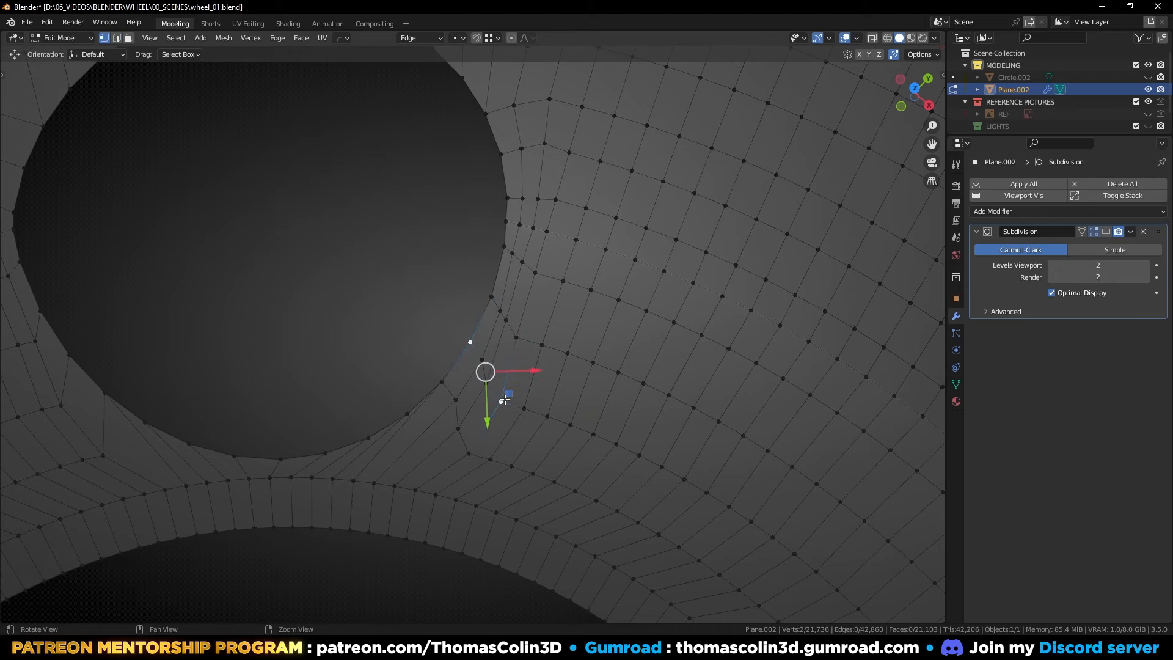
key("j")
left_click(418, 310)
key("2")
left_click(492, 390, "alt")
key("ctrl+x")
Step: Replace the last crooked path at the lug hole's lower right rim with a straight edge to its grid corner vertex
key("1")
left_click(442, 381)
left_click(468, 452, "shift")
key("j")
key("2")
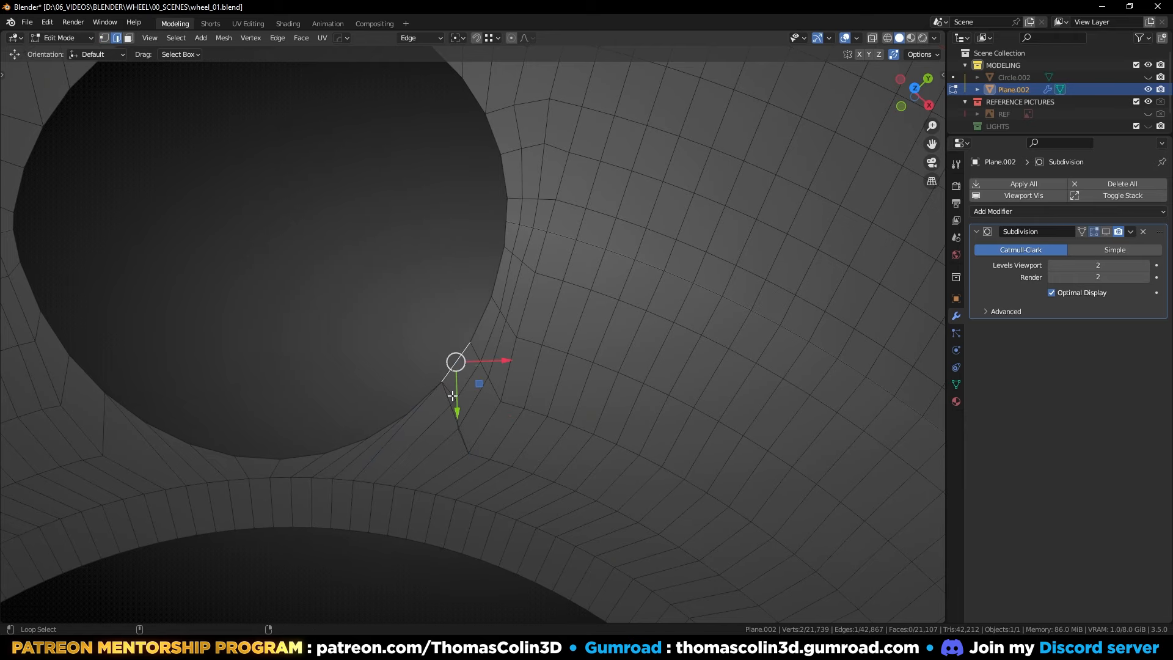
key("ctrl+x")
left_click(378, 282)
Step: Extrude the lug hole's full rim loop upward by about 0.024 m to form a collar wall
right_click_drag(404, 289, 394, 343, "alt")
middle_click_drag(275, 329, 367, 287, "alt")
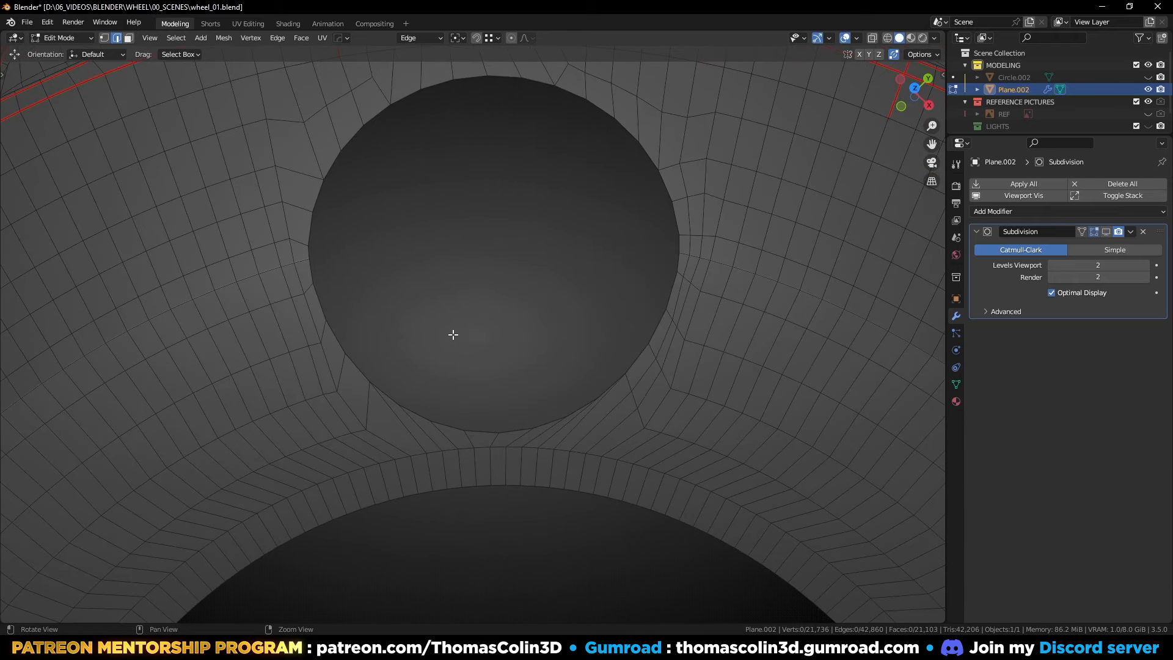
double_click(346, 100)
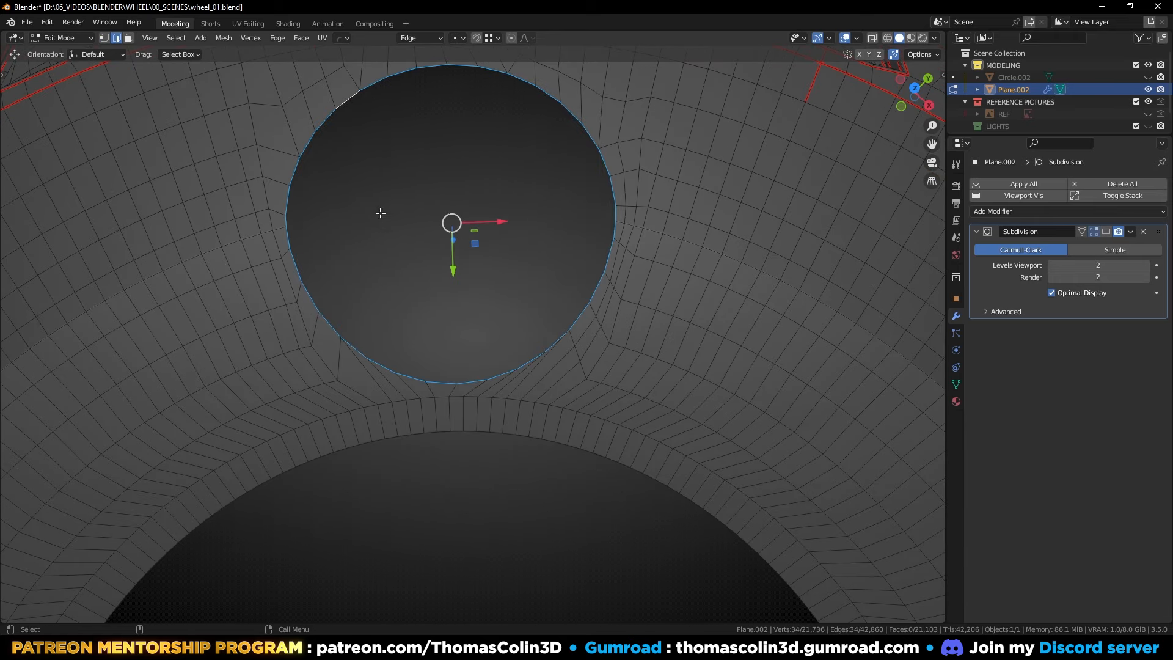
key("f")
right_click_drag(414, 283, 421, 360, "alt")
left_click_drag(420, 366, 519, 299, "alt")
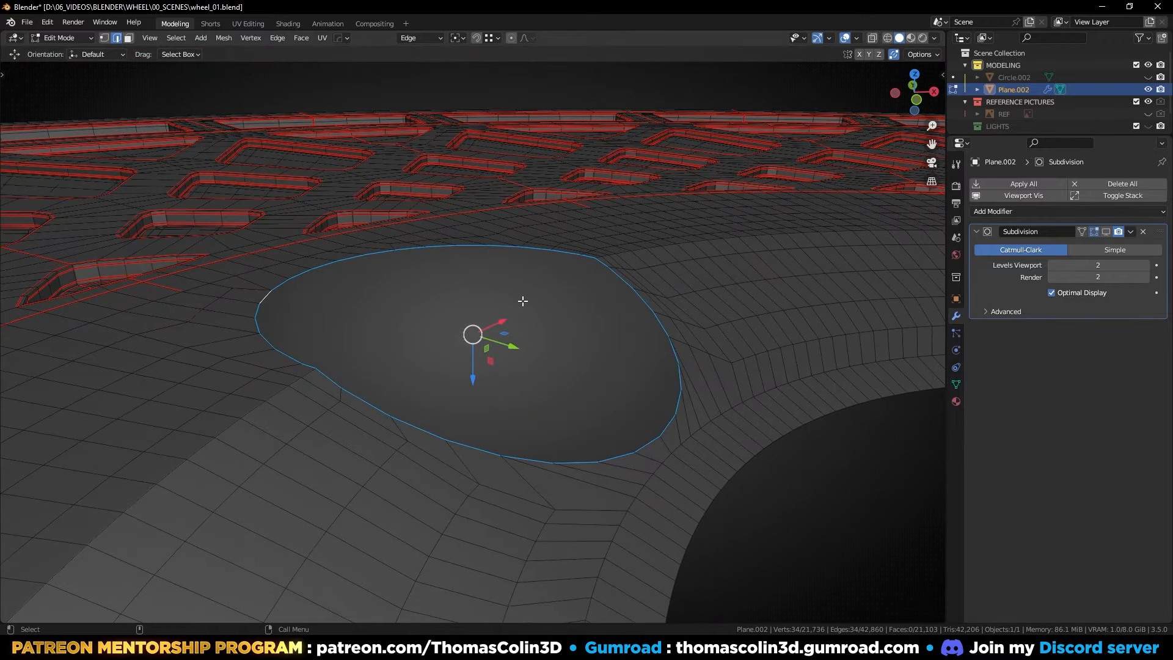
key("e")
left_click(519, 251)
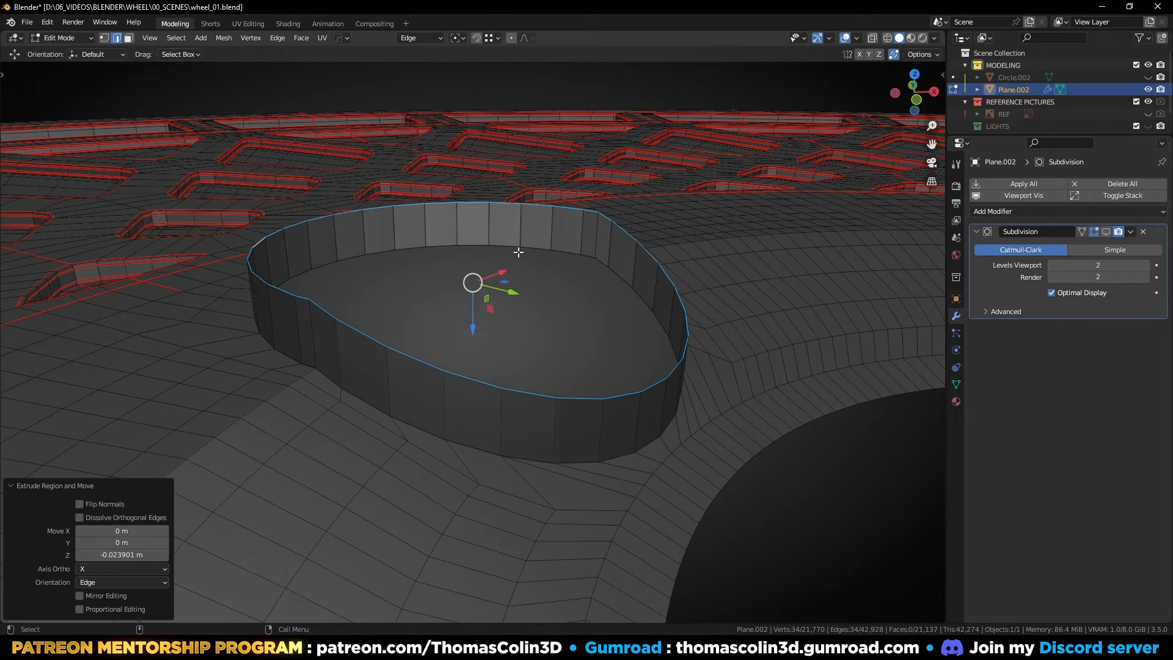
Step: Flatten the collar's top loop by scaling it to 0 along Z, and extrude it upward about 0.0175 m
left_click_drag(465, 264, 548, 292, "alt")
type("sz0")
key("Return")
key("e")
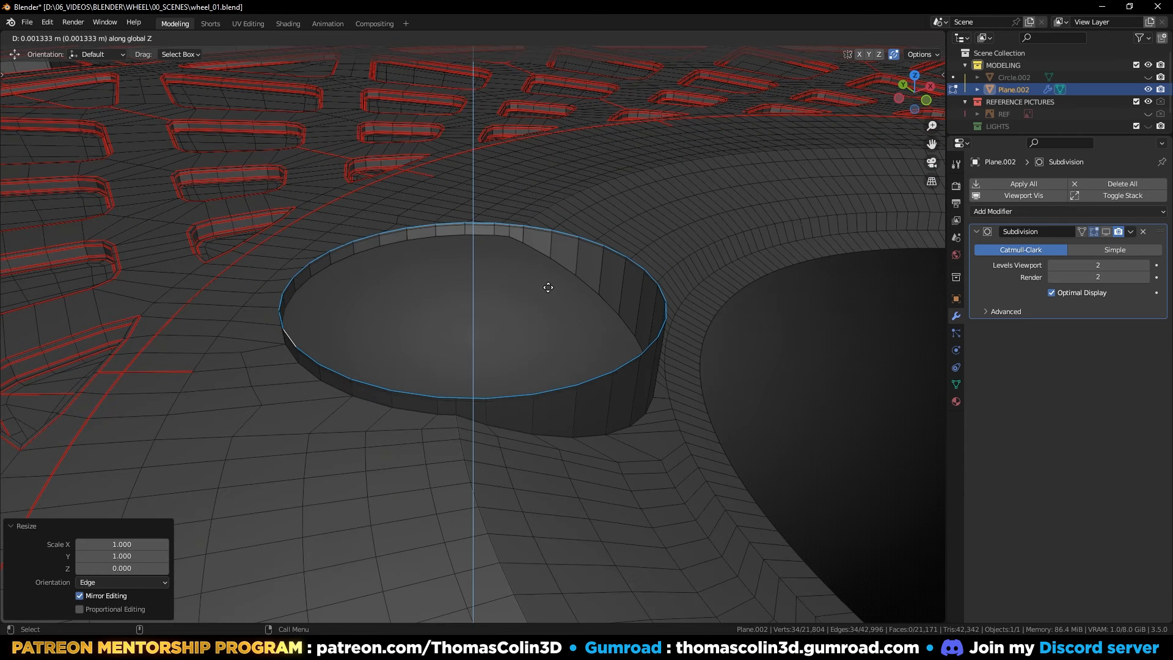
left_click(559, 259)
Step: Make the collar's top edge loop a regular circle with LoopTools Circle
right_click(555, 193)
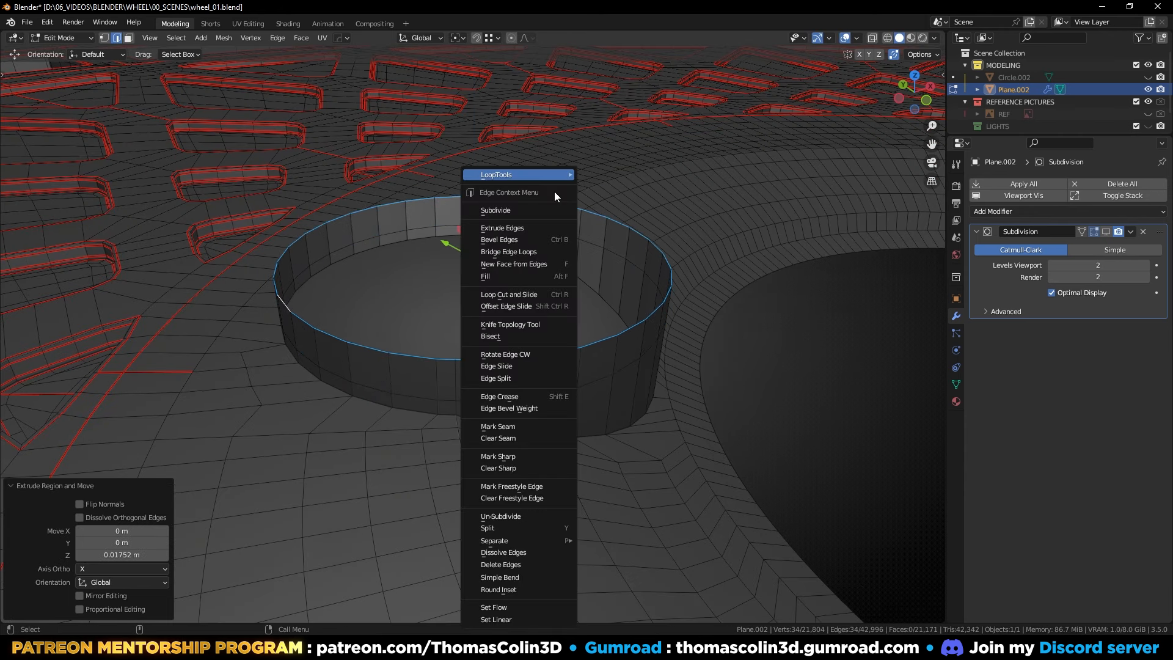
mouse_move(550, 175)
left_click(602, 187)
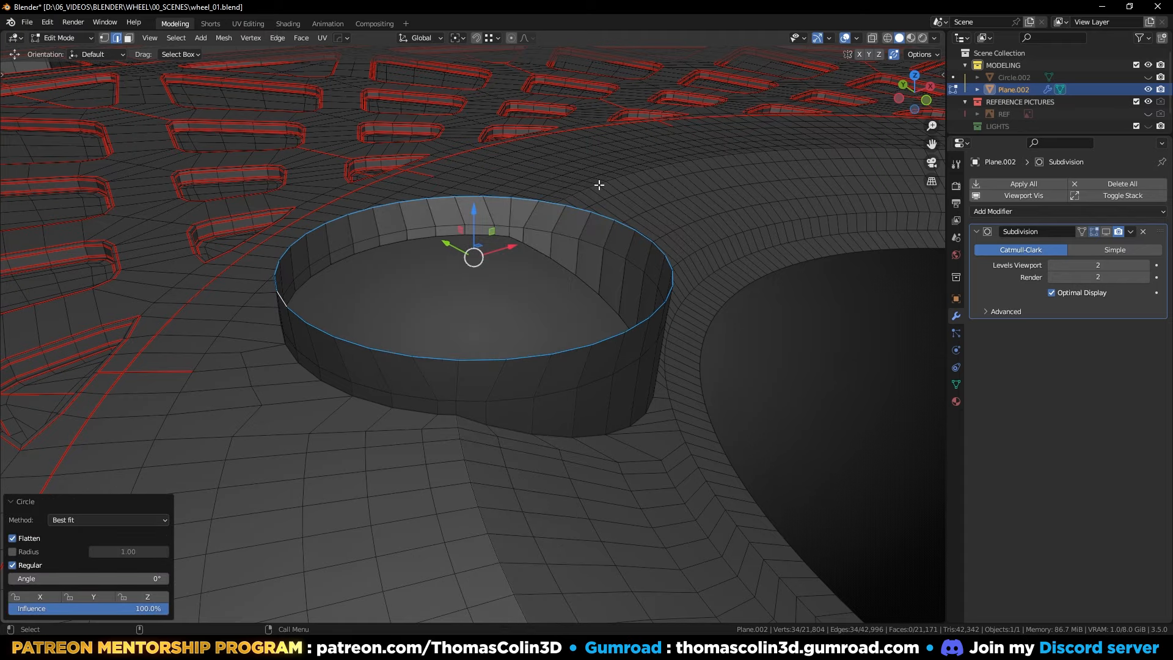
key("KP_1")
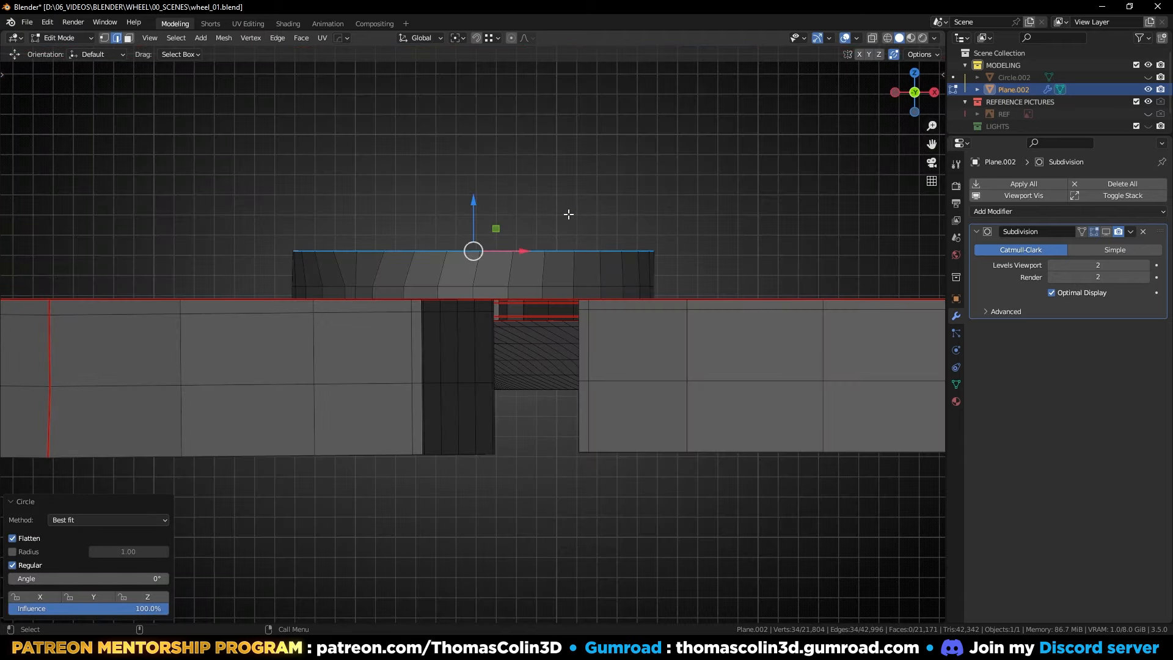
key("KP_7")
Step: Extrude the collar's top loop inward at a scale of 0.811, and extrude that inner loop about 0.098 m down along Z
middle_click_drag(569, 215, 721, 252)
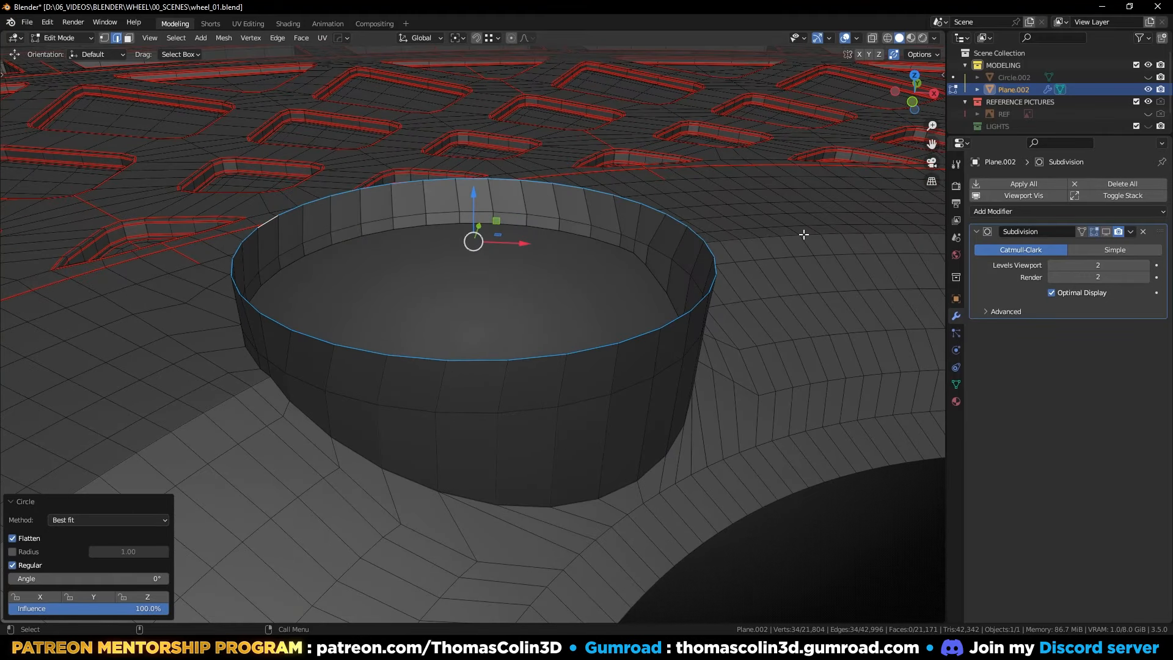
key("e")
key("s")
left_click(707, 241)
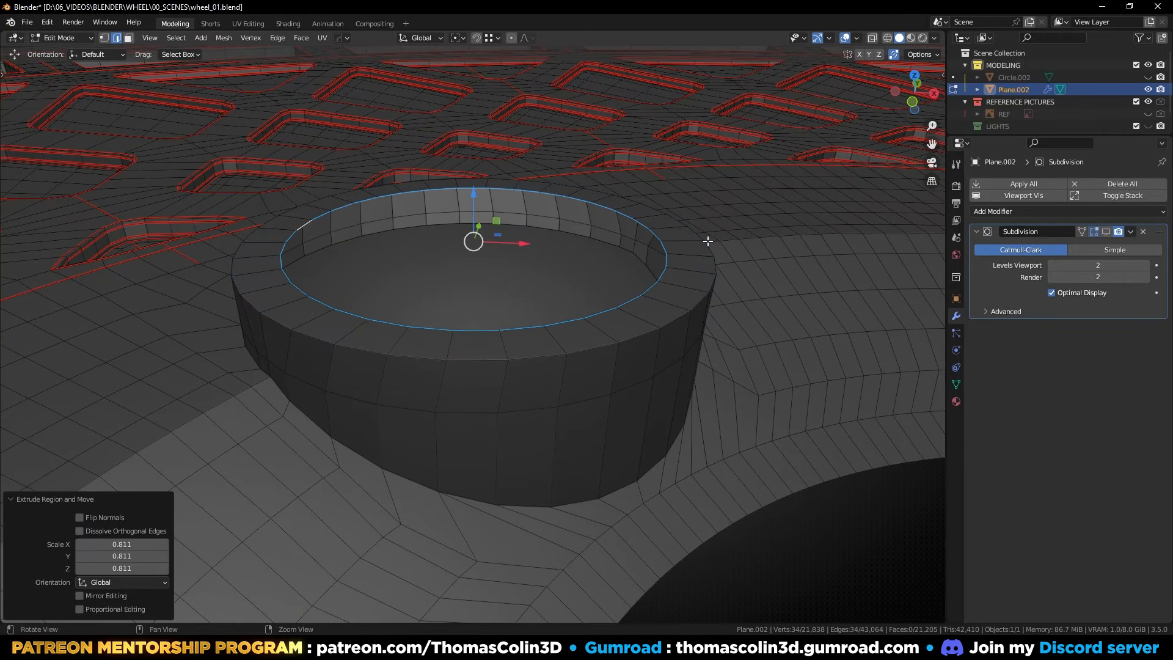
key("e")
key("z")
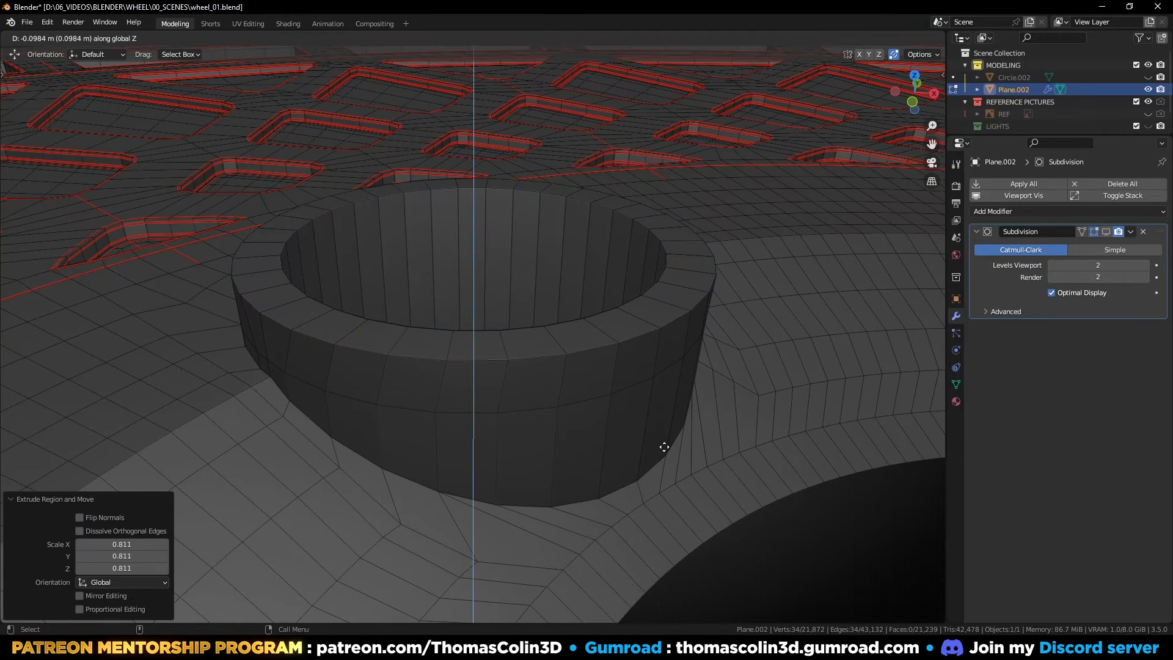
left_click(664, 446)
Step: Bevel the collar's inner and outer top edge loops, and dissolve the intermediate loop around its outer wall
left_click(653, 225, "alt")
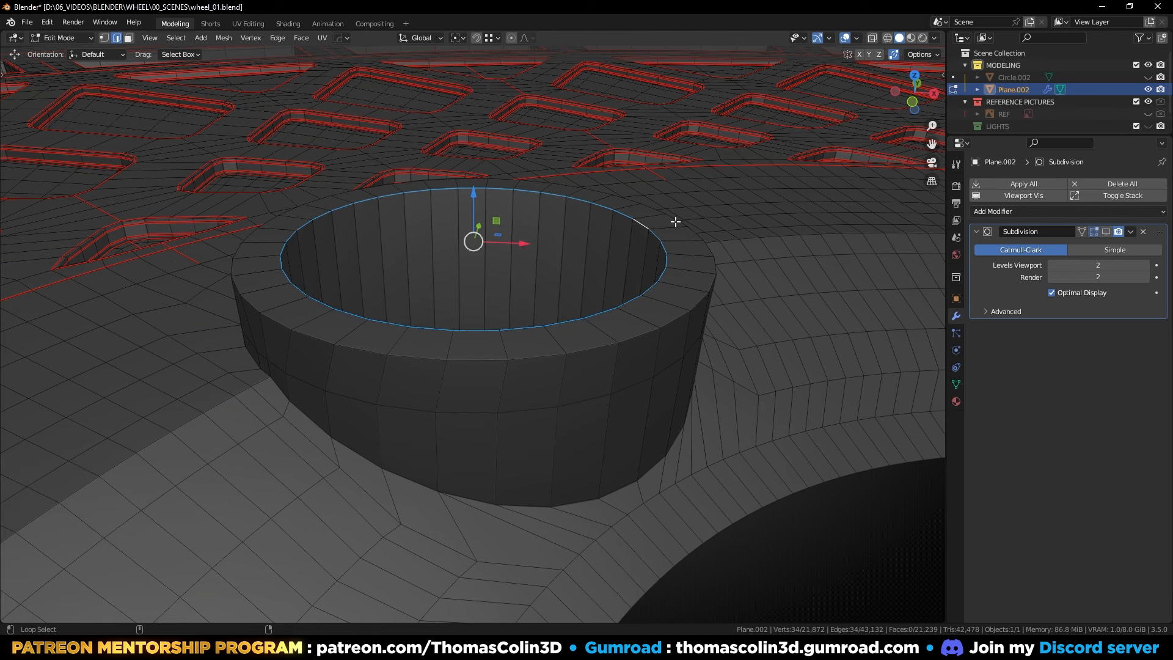
left_click(611, 347, "alt+shift")
key("ctrl+b")
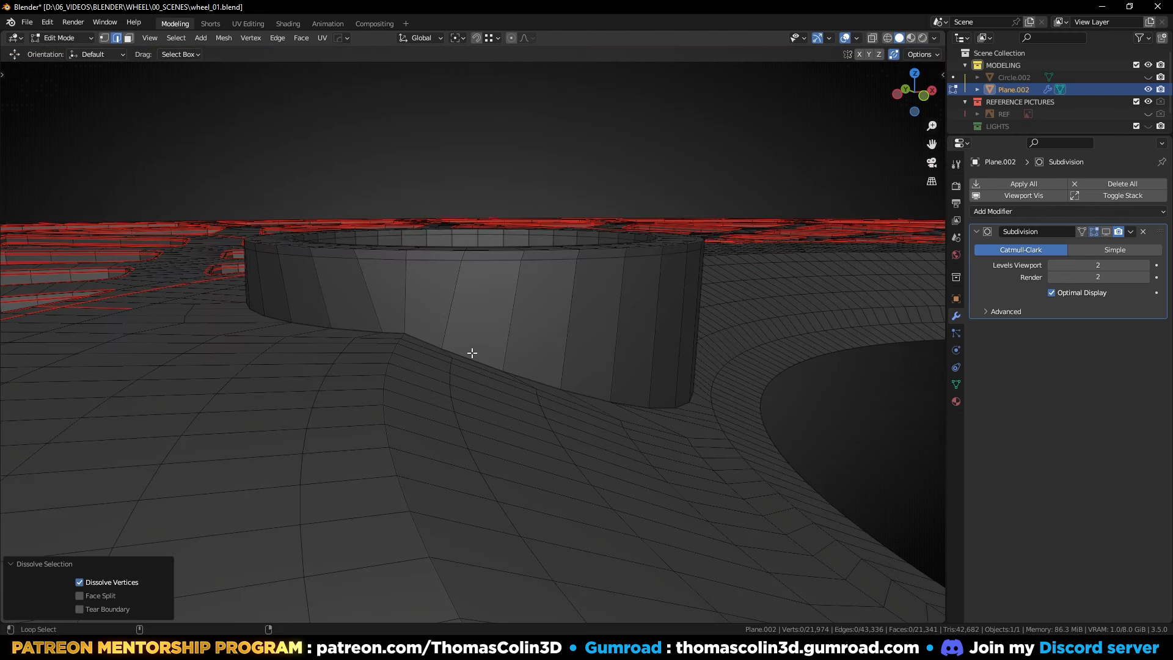
Step: Bevel the whole edge loop around the collar's base with two segments and a width of about 0.0024 m
left_click(470, 353, "alt")
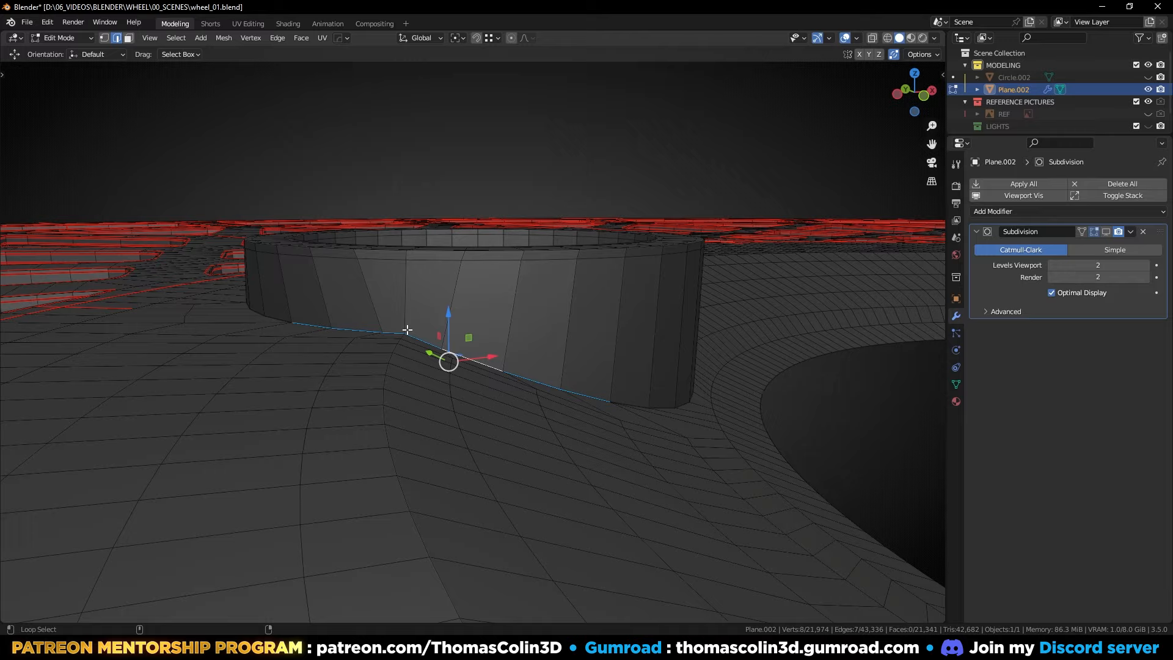
left_click(277, 318, "alt+shift")
middle_click_drag(634, 401, 530, 409)
left_click(528, 414, "alt+shift")
middle_click_drag(684, 337, 555, 319)
left_click(583, 441, "alt+shift")
left_click(530, 464, "alt+shift")
key("ctrl+b")
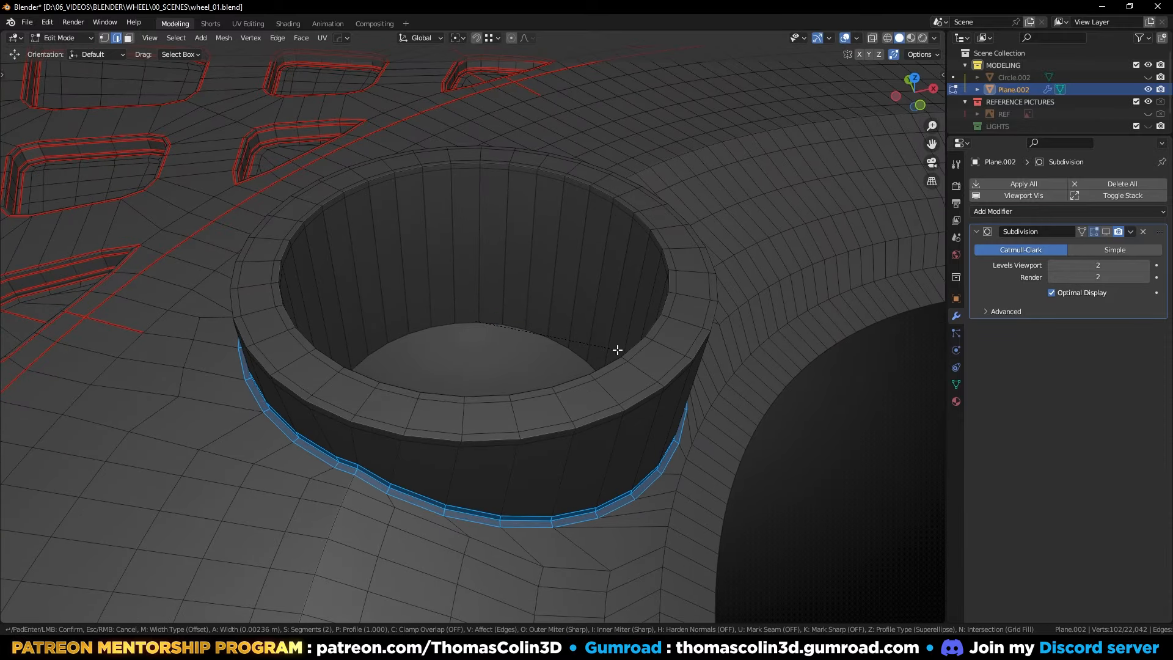
left_click(617, 349)
Step: Add two evenly spaced loop cuts around the collar's outer wall
left_click(566, 465)
key("ctrl+r")
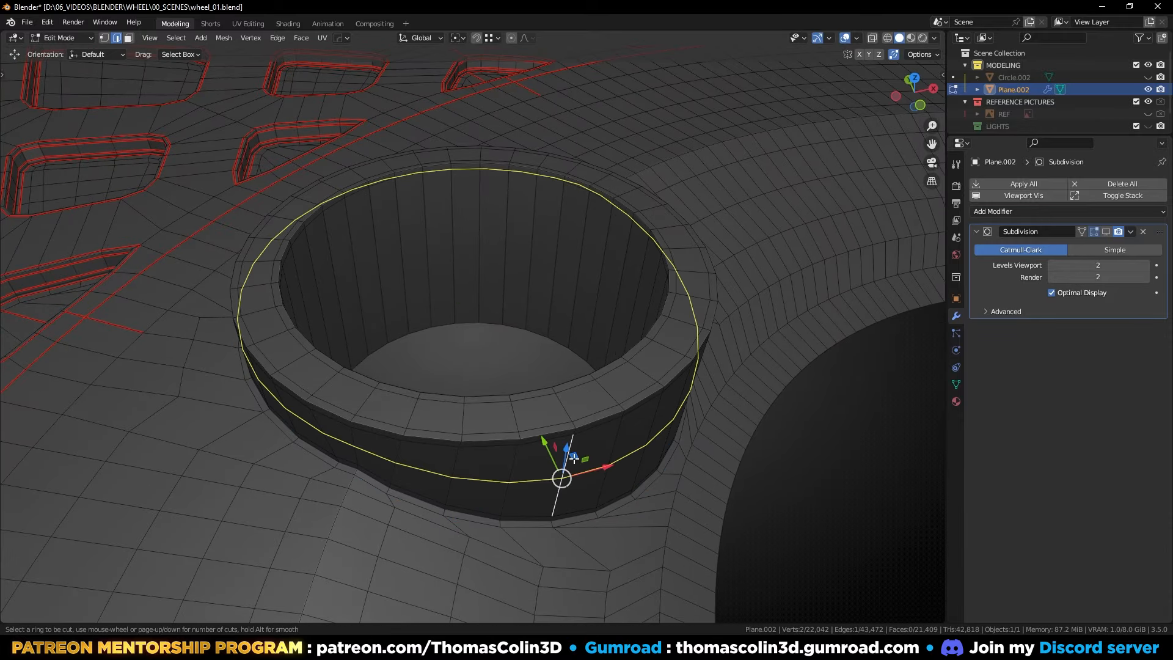
scroll(575, 459, "up", 1)
left_click(574, 459)
right_click(545, 398)
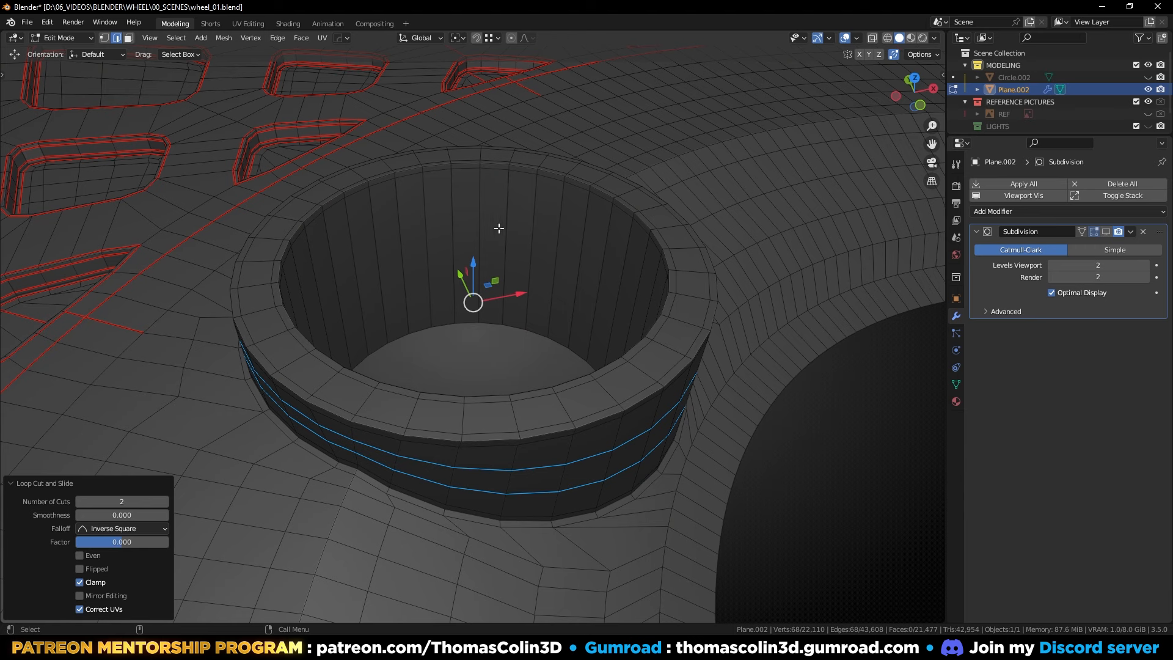
Step: Add one centred loop cut around the collar's flat top face
left_click(606, 389)
key("ctrl+r")
left_click(607, 390)
right_click(607, 388)
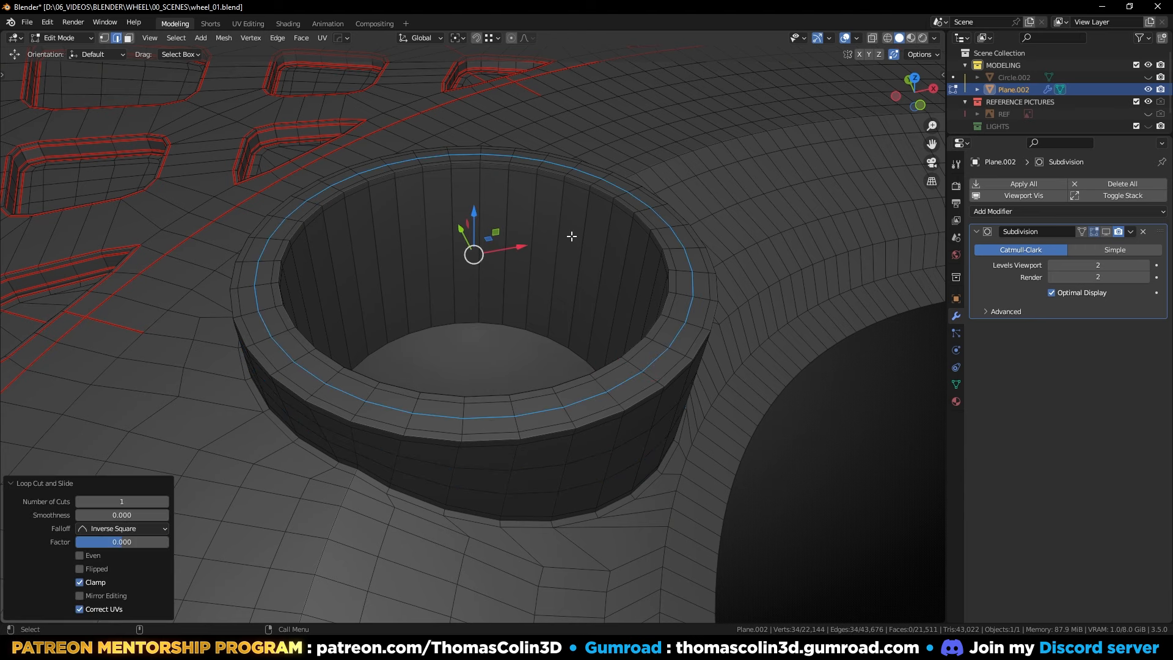
Step: Add six evenly spaced loop cuts down the collar's inner wall
left_click(572, 236)
key("ctrl+r")
scroll(572, 236, "up", 4)
scroll(572, 237, "up", 1)
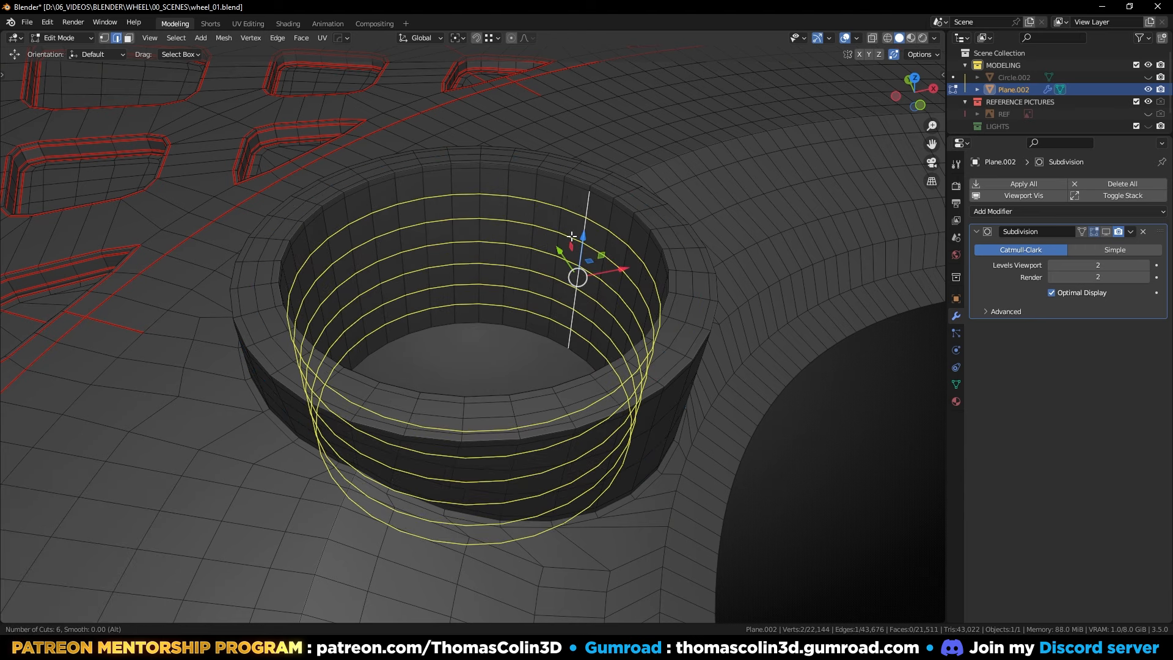
left_click(572, 237)
right_click(571, 235)
Step: Return to Object Mode, apply smooth shading to the wheel and clear the selection
scroll(510, 294, "down", 2)
key("Tab")
middle_click_drag(500, 375, 478, 339)
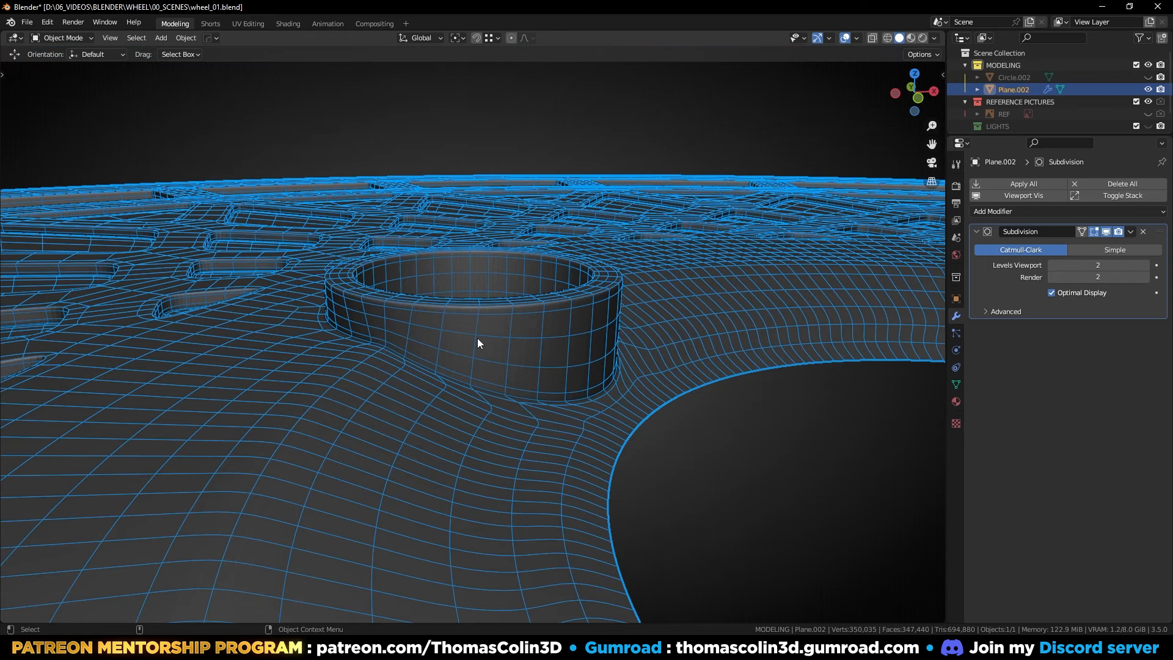
right_click(492, 329)
left_click(448, 330)
key("alt+a")
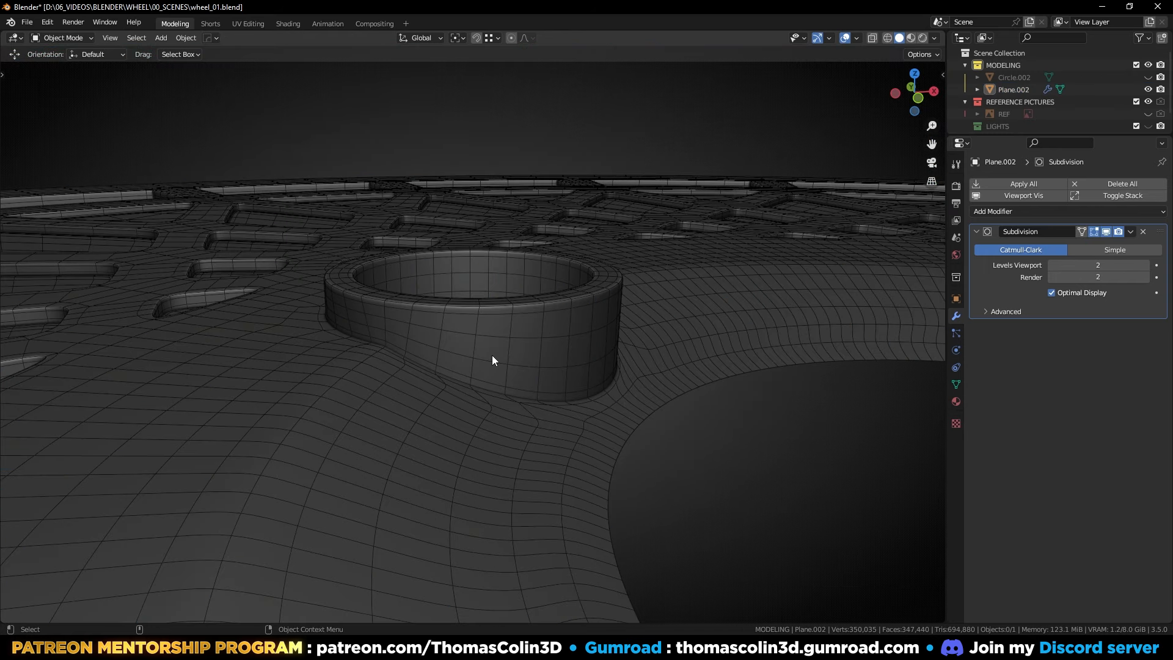
Step: Select the linked hub mesh inside the circular seam, including the lug collar, and separate it from the spokes as its own object
middle_click_drag(416, 332, 545, 292)
left_click(544, 292)
scroll(509, 363, "down", 4)
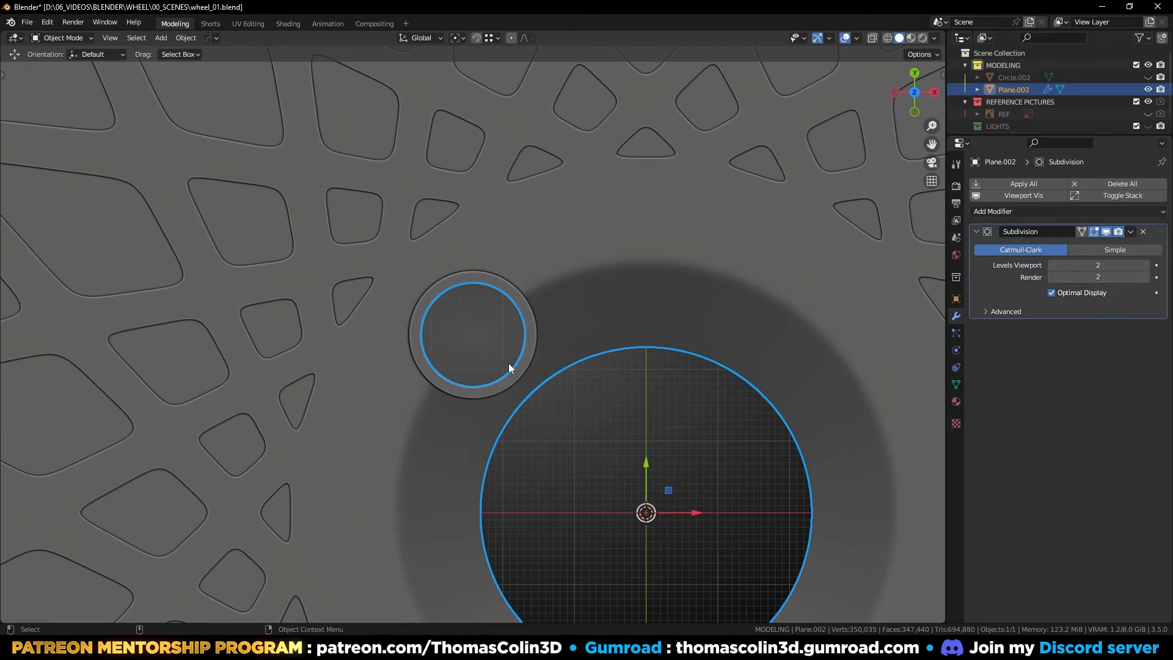
key("Tab")
scroll(544, 366, "down", 1)
middle_click_drag(543, 366, 479, 354, "shift")
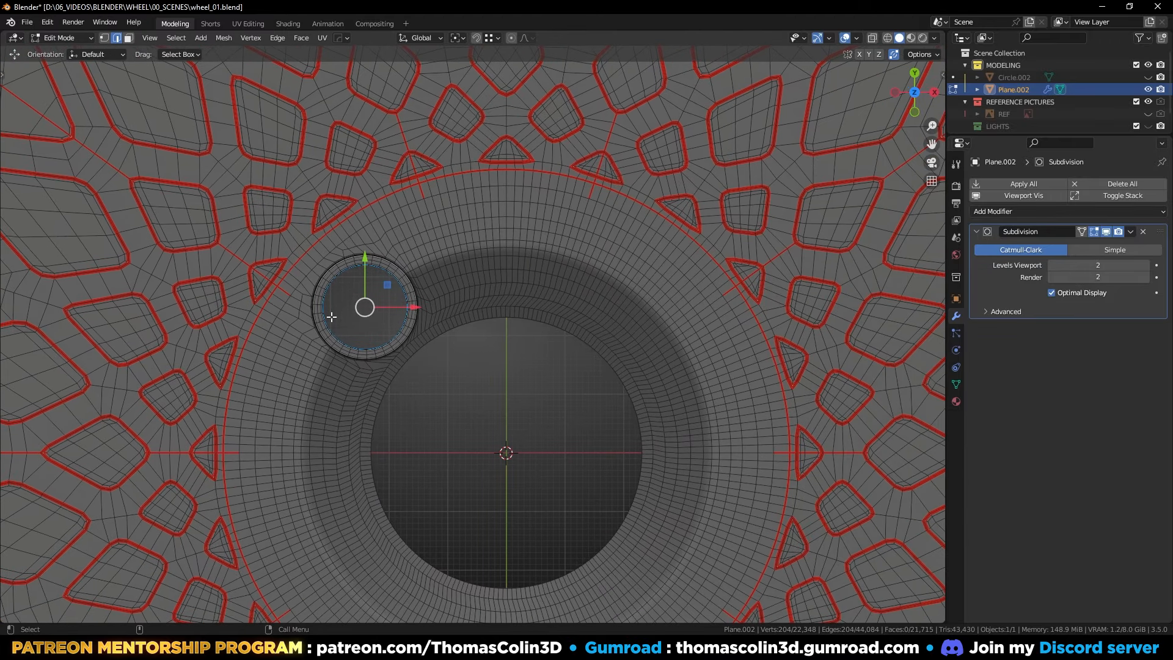
middle_click_drag(485, 406, 486, 404, "ctrl")
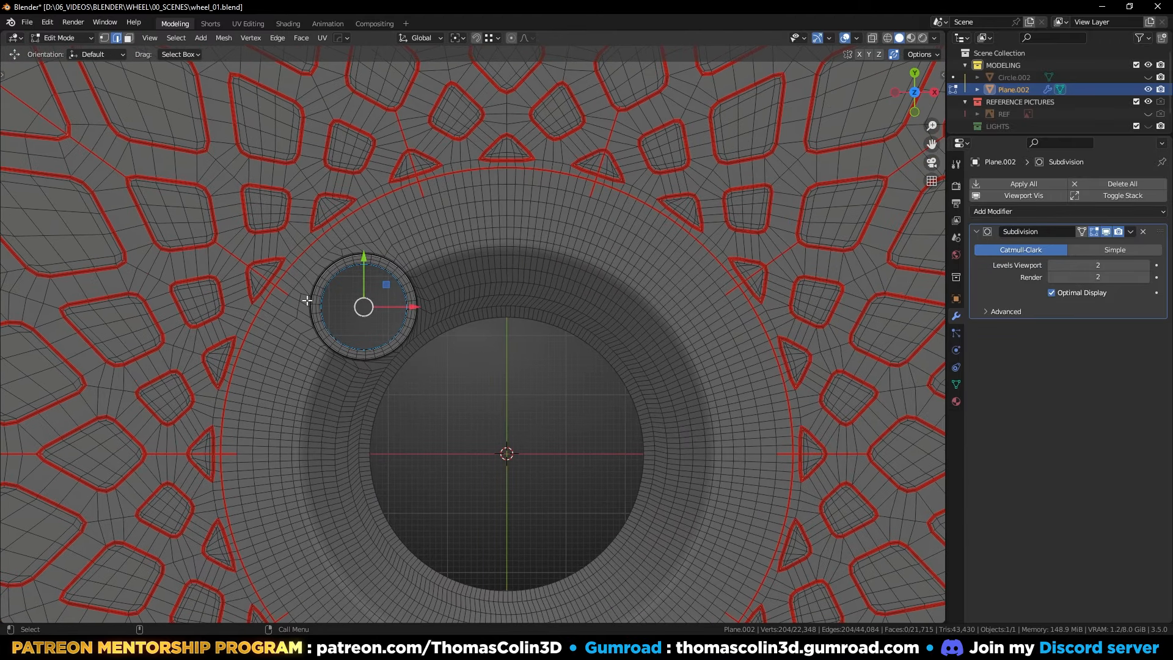
key("l")
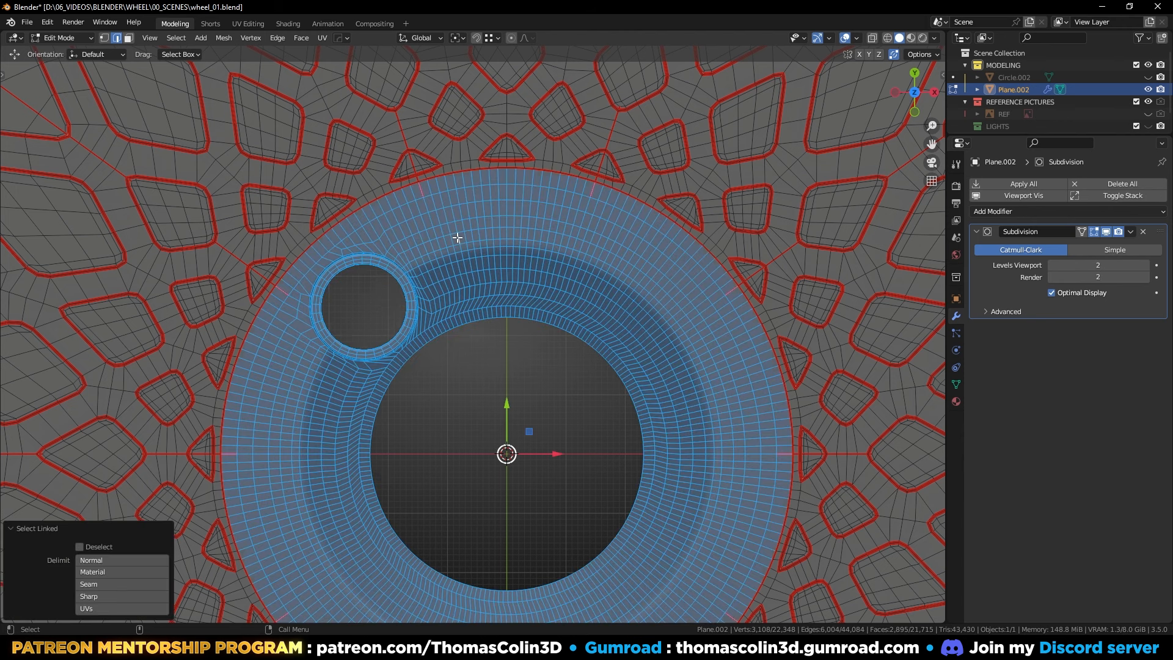
key("p")
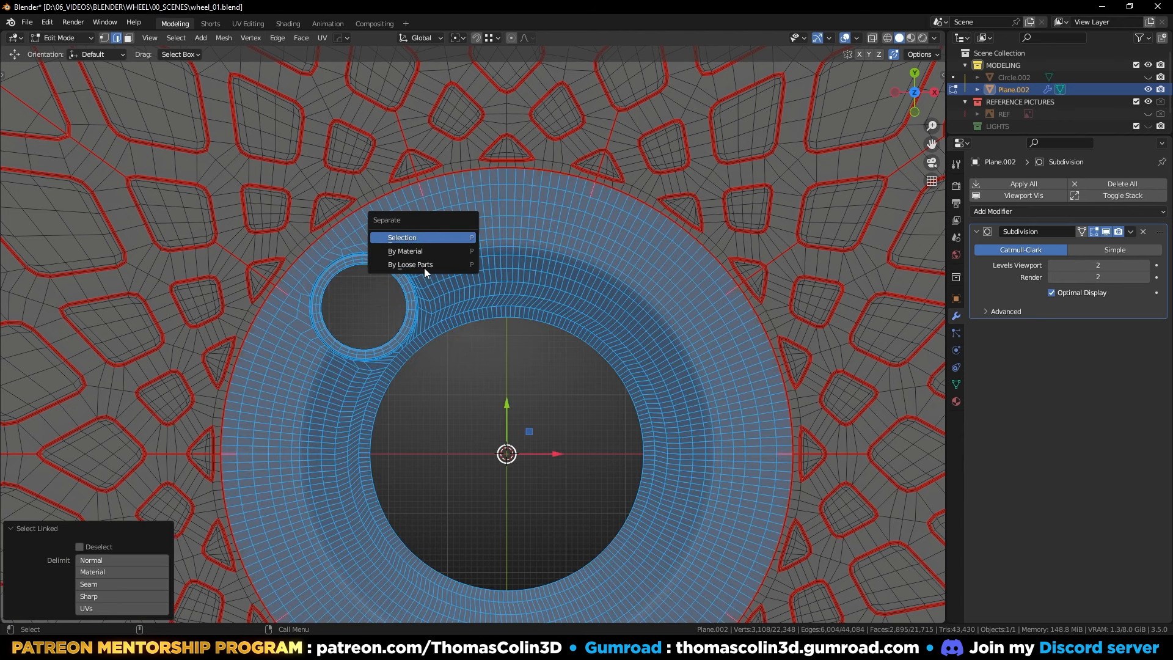
left_click(425, 268)
Step: Remove the Subdivision modifier from the separated hub object and enter Edit Mode on its mesh
key("Tab")
left_click(448, 250)
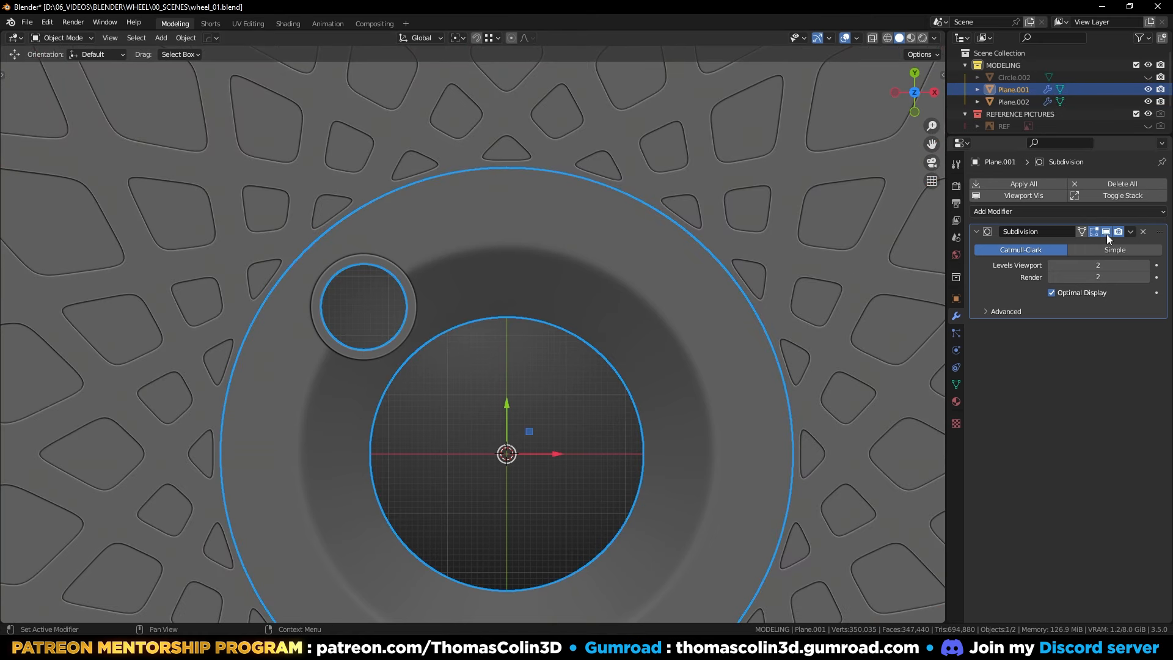
left_click(1144, 233)
key("Tab")
key("2")
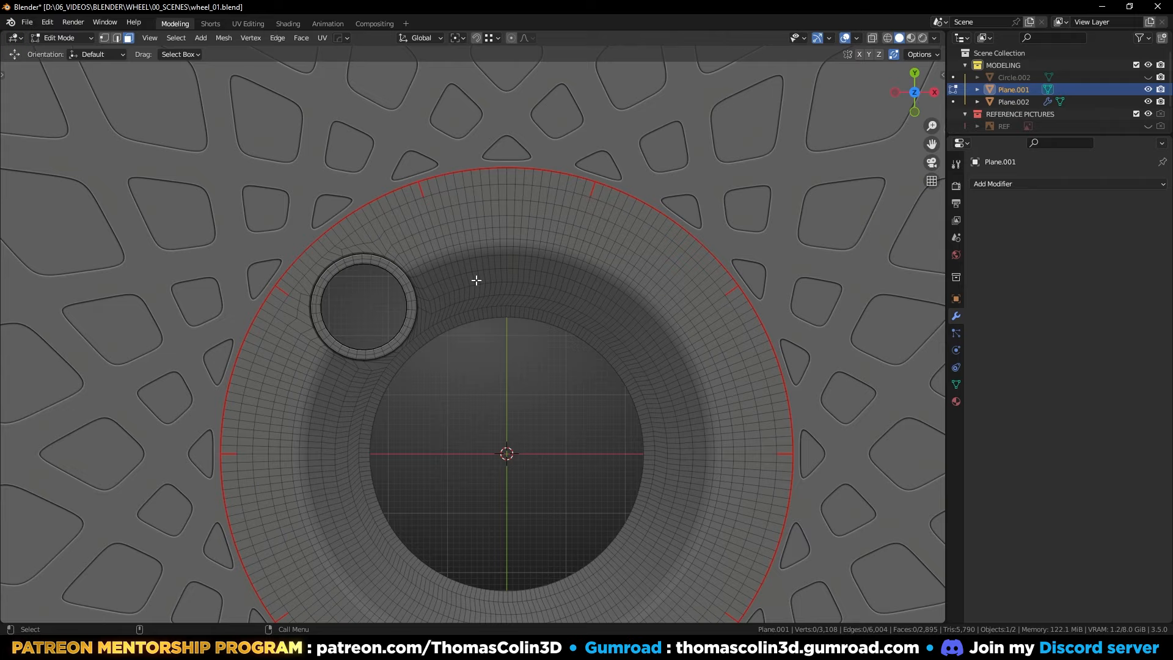
Step: Symmetrize the whole hub mesh across X from negative to positive and across Y from positive to negative, giving four lug holes
middle_click_drag(406, 386, 374, 330, "shift")
key("a")
key("alt+x")
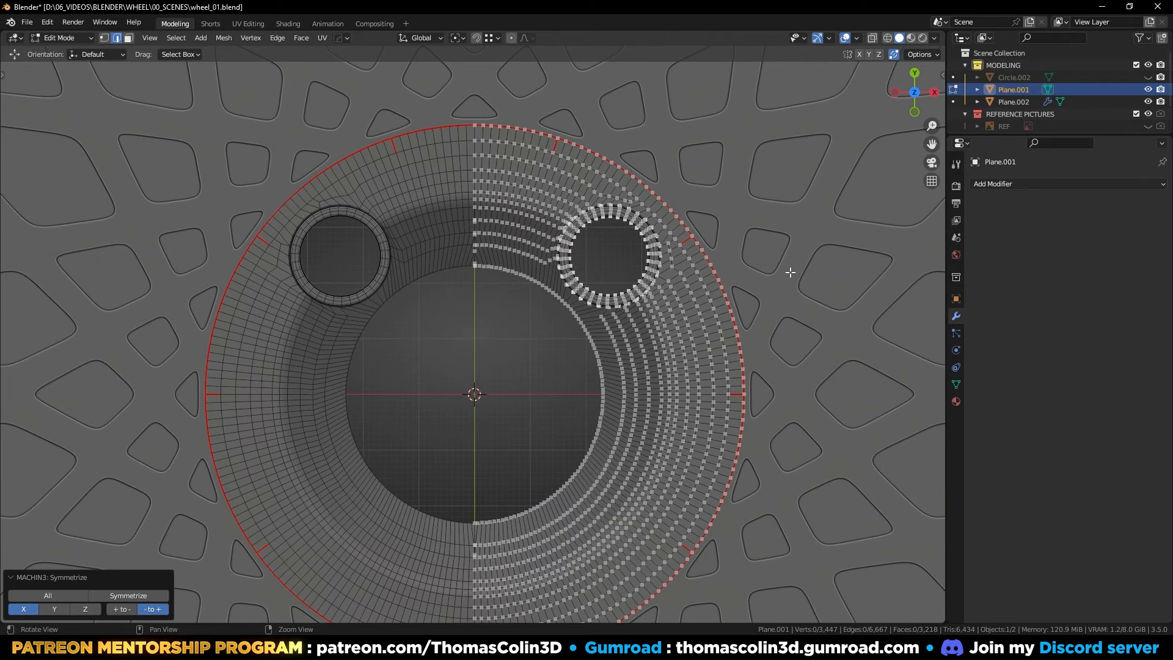
key("alt+y")
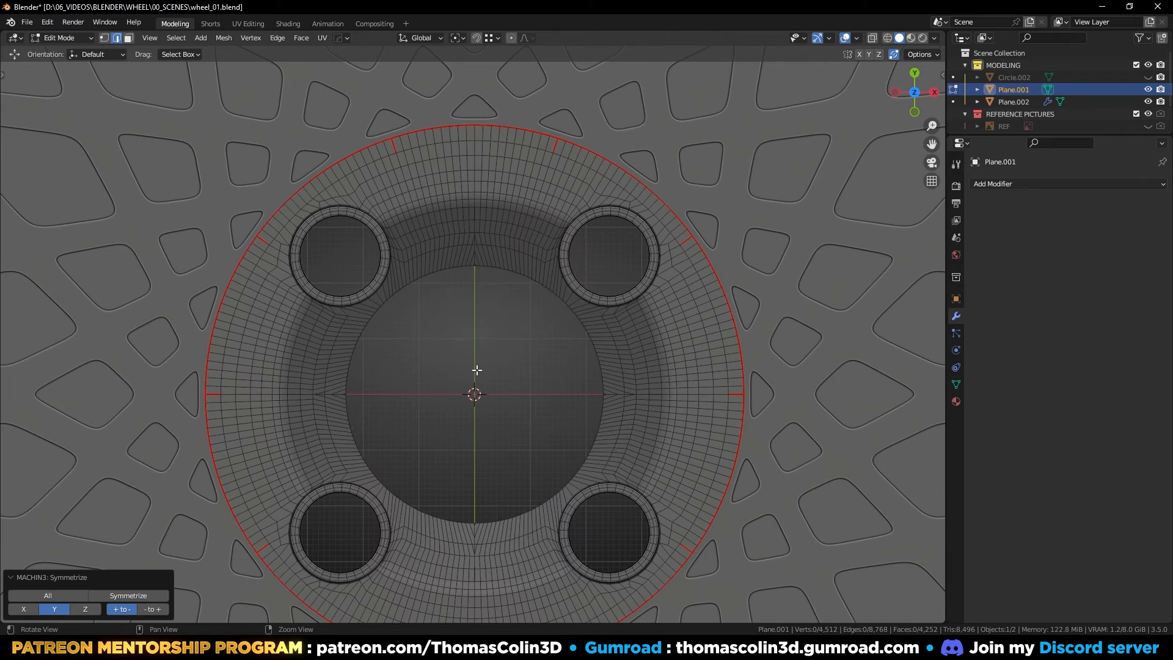
Step: Dissolve the V-shaped edges and the stray centre-line edge between the lug holes on the hub's +Y side
scroll(479, 319, "up", 6)
key("Tab")
key("Tab")
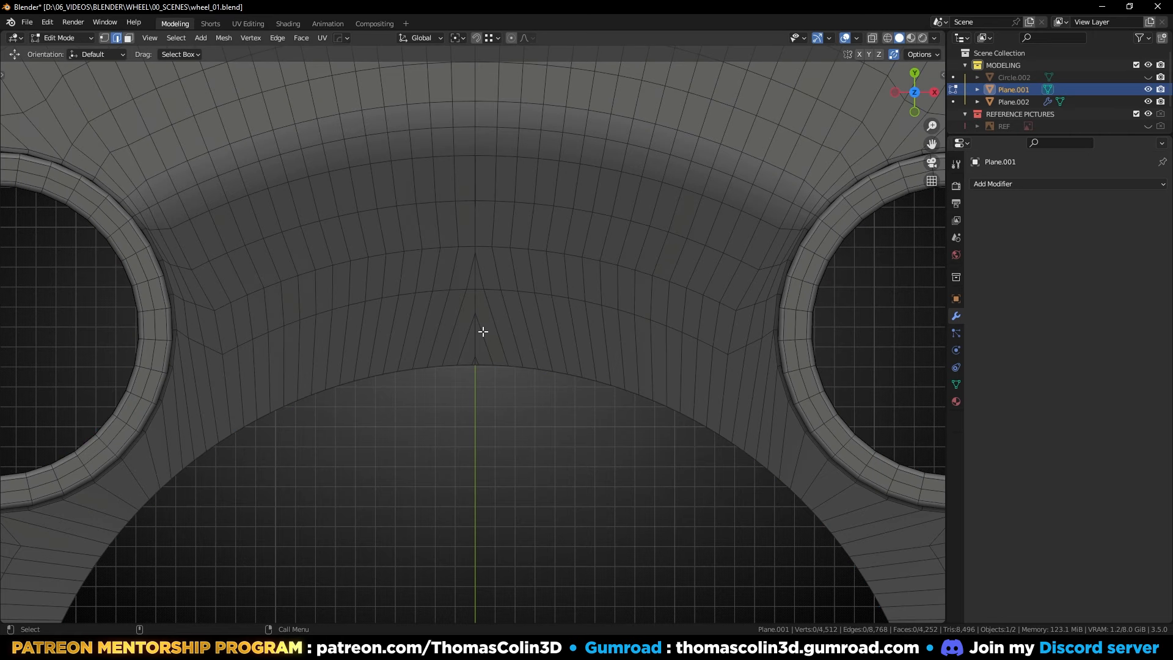
left_click(483, 331, "alt")
left_click(483, 191, "alt+shift")
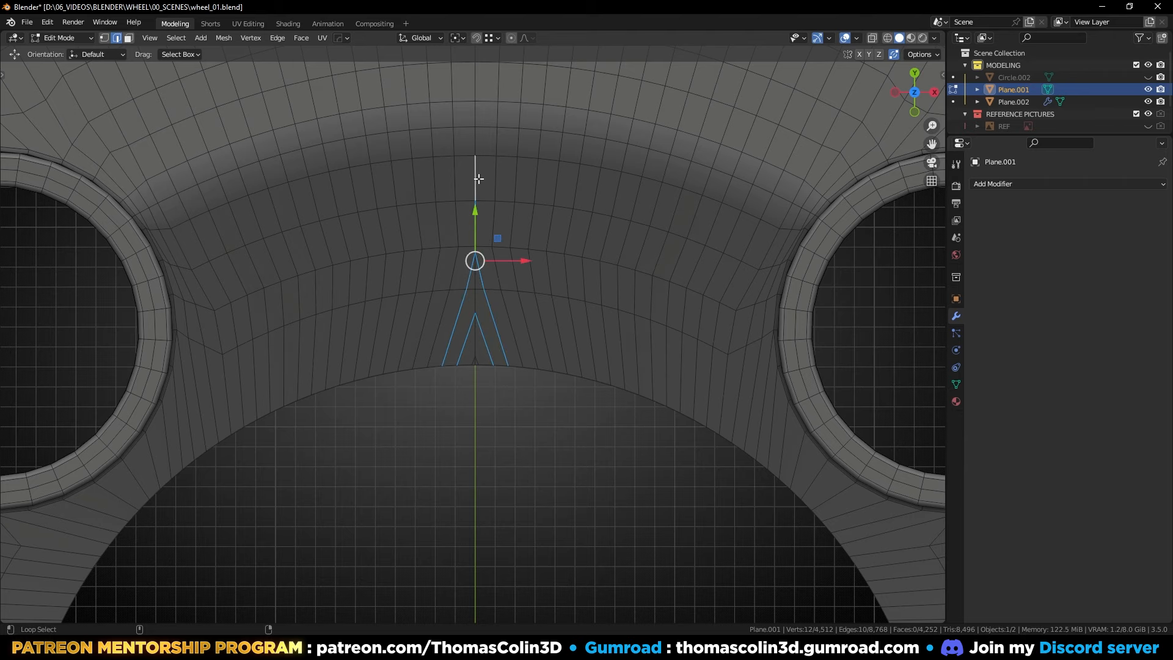
key("ctrl+x")
left_click(476, 362, "alt+shift")
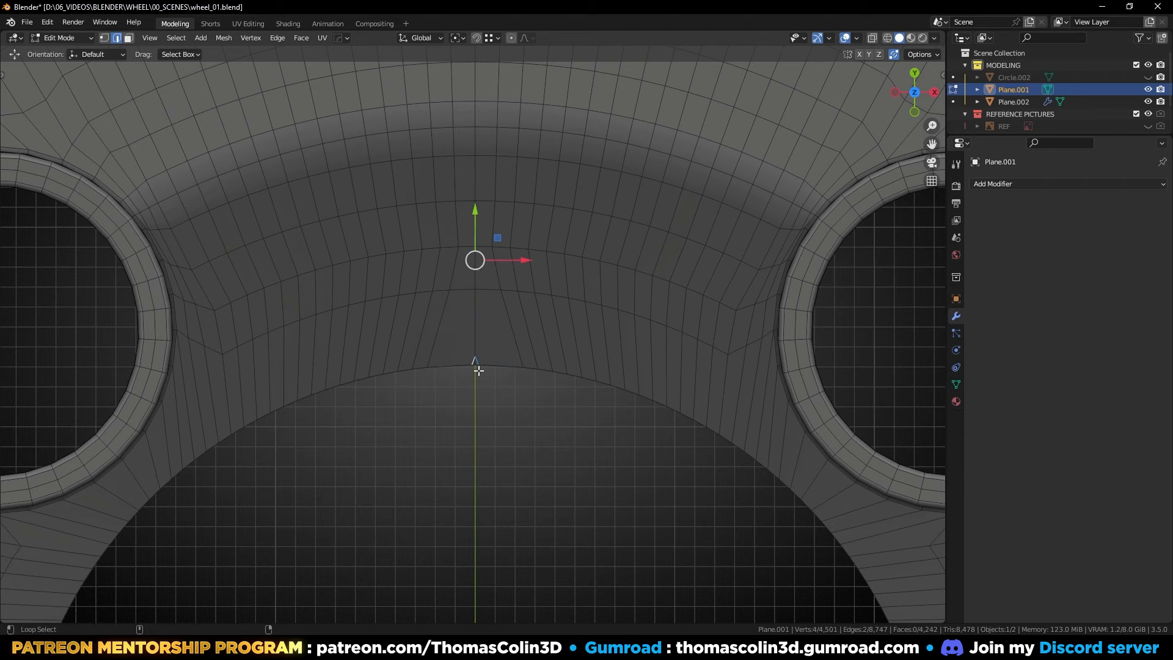
key("ctrl+x")
Step: Dissolve the V-shaped edges converging on the X axis and the stray centre-line edge on the hub's +X side
right_click_drag(495, 352, 587, 442, "alt")
middle_click_drag(642, 469, 516, 335, "alt")
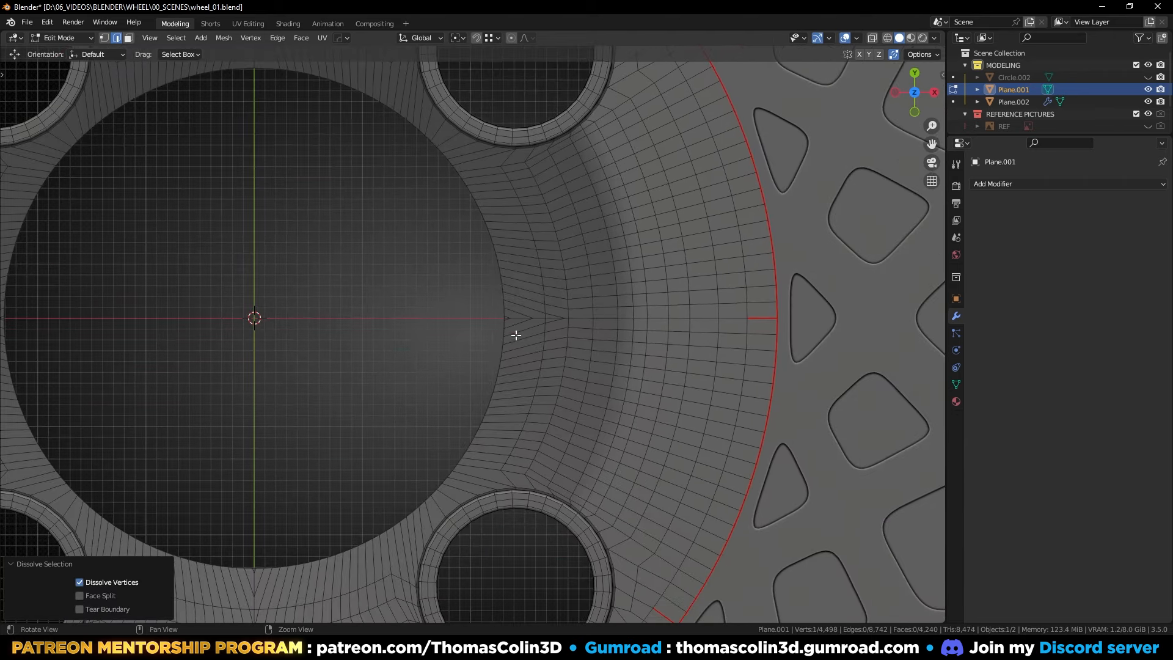
right_click_drag(516, 336, 548, 306, "alt")
left_click(544, 296, "alt")
left_click(557, 289, "alt+shift")
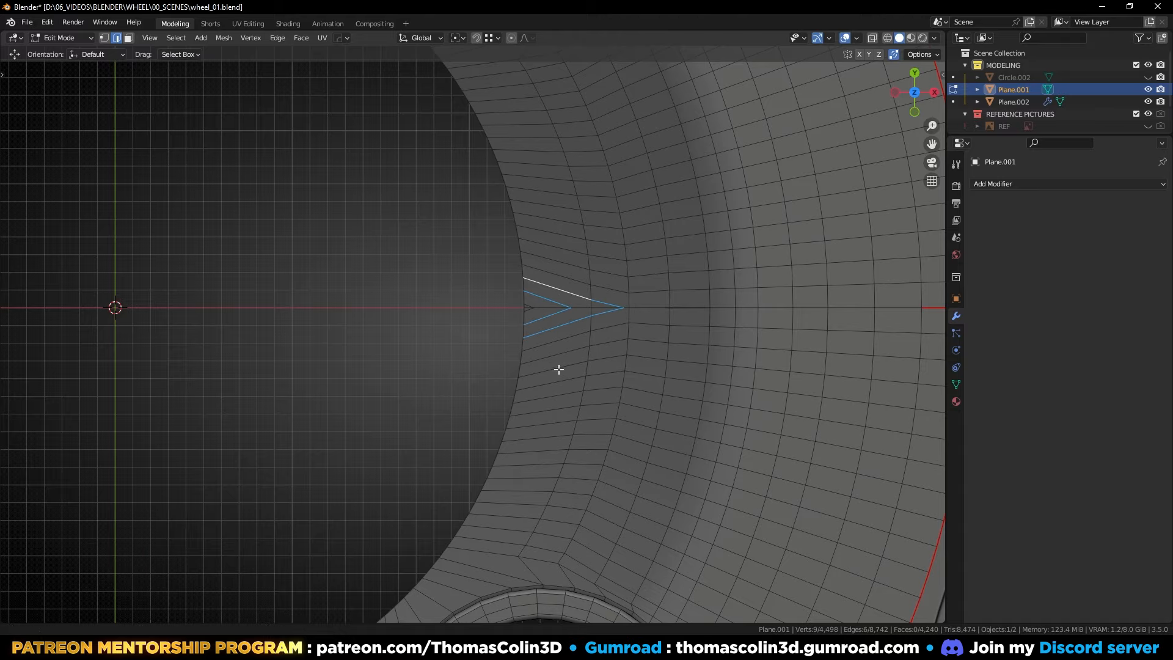
right_click_drag(558, 369, 595, 264, "alt")
left_click(612, 261, "alt+shift")
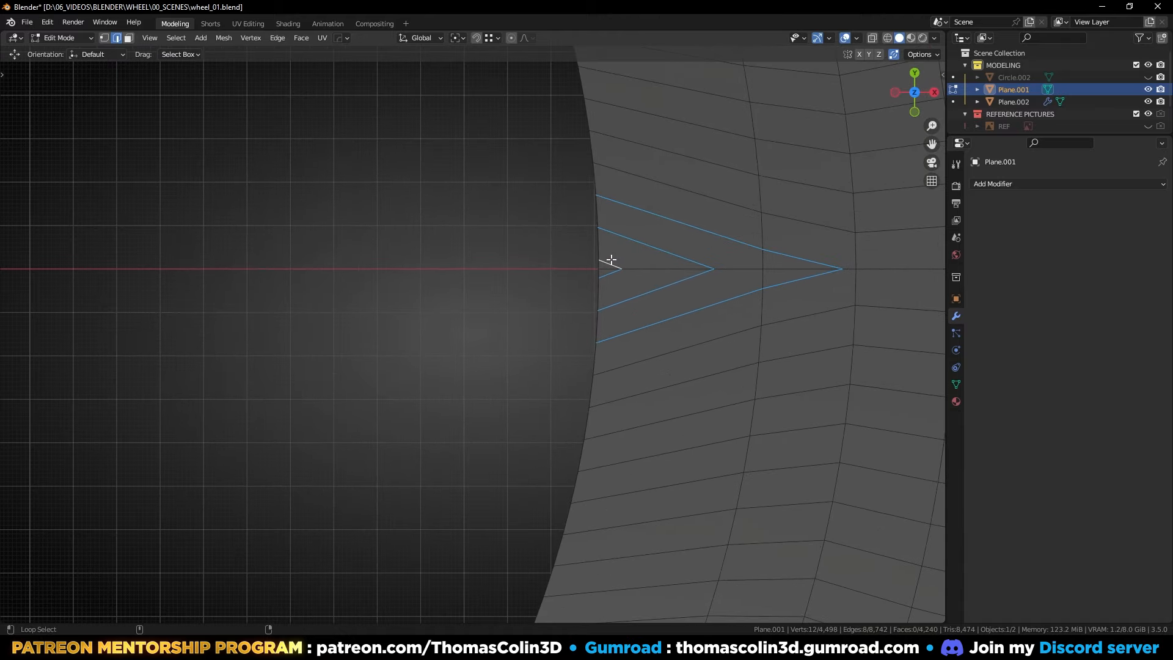
middle_click_drag(611, 259, 478, 280, "shift")
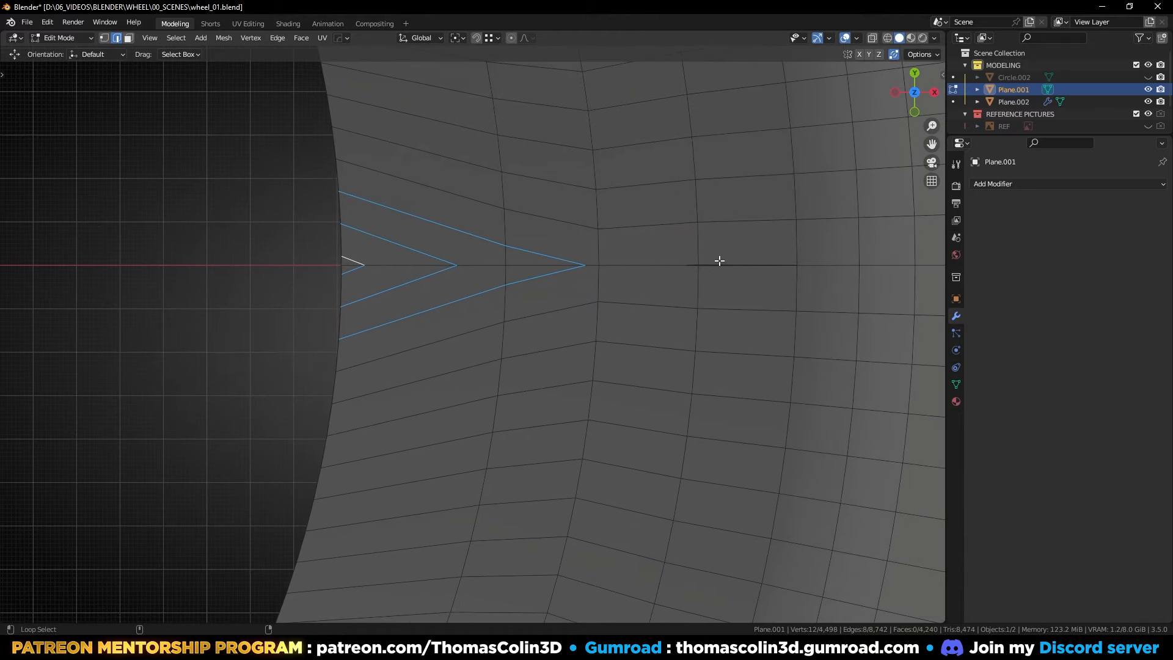
key("ctrl+x")
Step: Dissolve the V-shaped edges and the stray centre-line edge beside the central hole on the hub's -Y side
right_click_drag(713, 260, 414, 315, "alt")
middle_click_drag(280, 476, 436, 304, "shift")
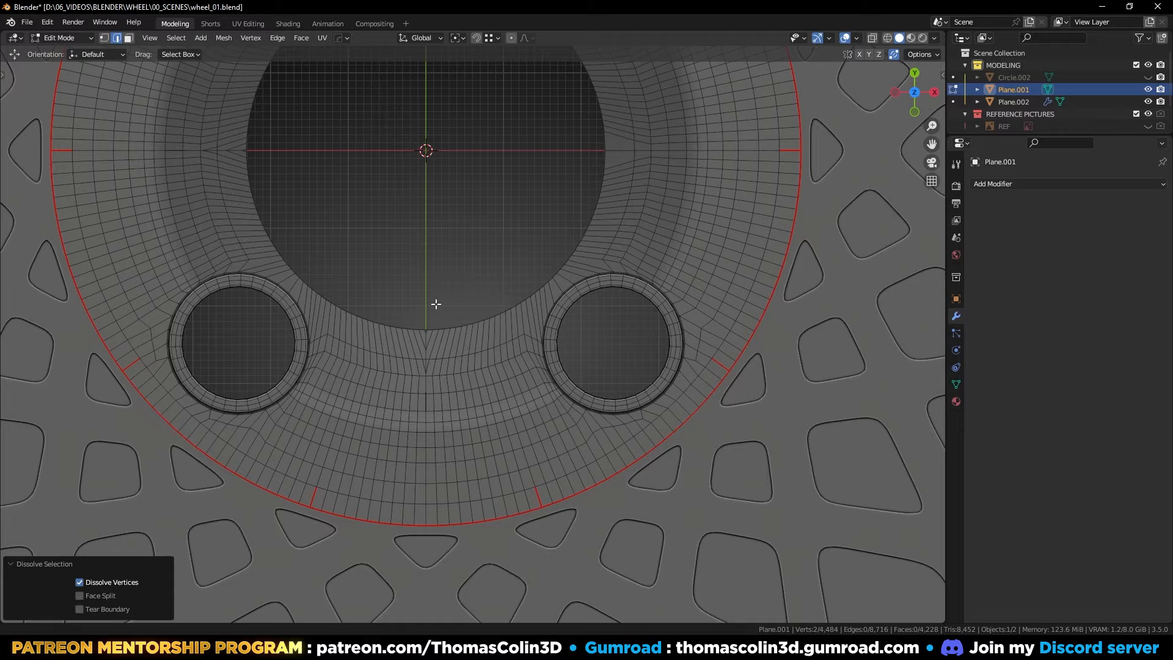
scroll(436, 304, "up", 3)
scroll(429, 325, "up", 3)
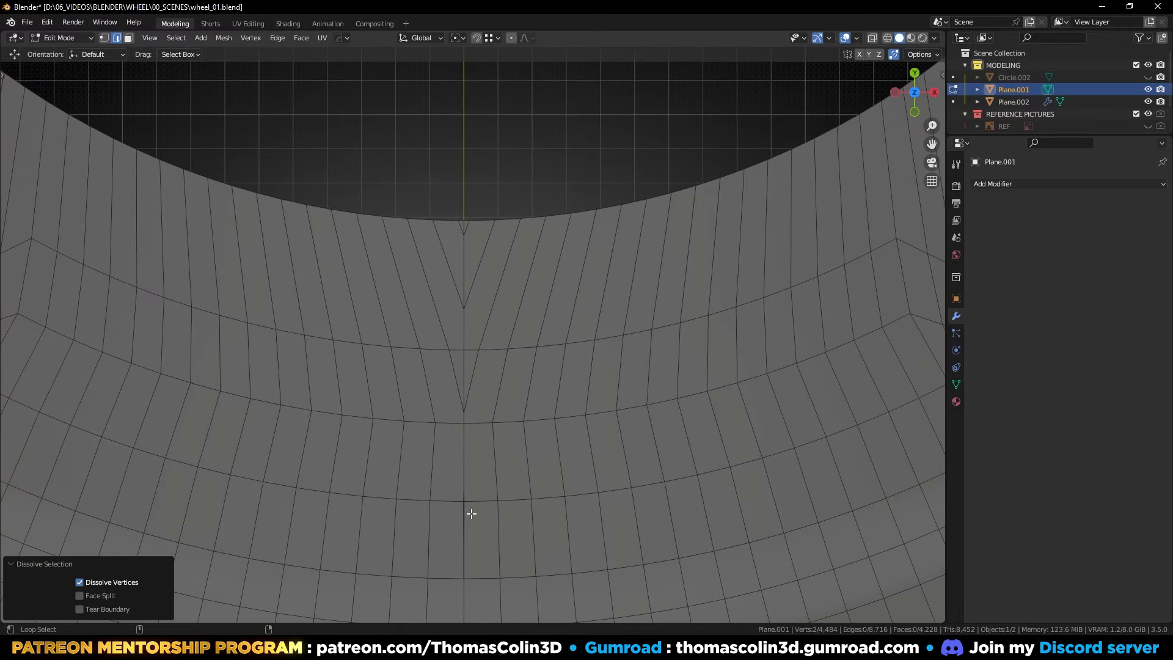
left_click(471, 514, "alt")
left_click(471, 388, "alt+shift")
left_click(479, 269, "alt+shift")
left_click(472, 230, "alt+shift")
key("ctrl+x")
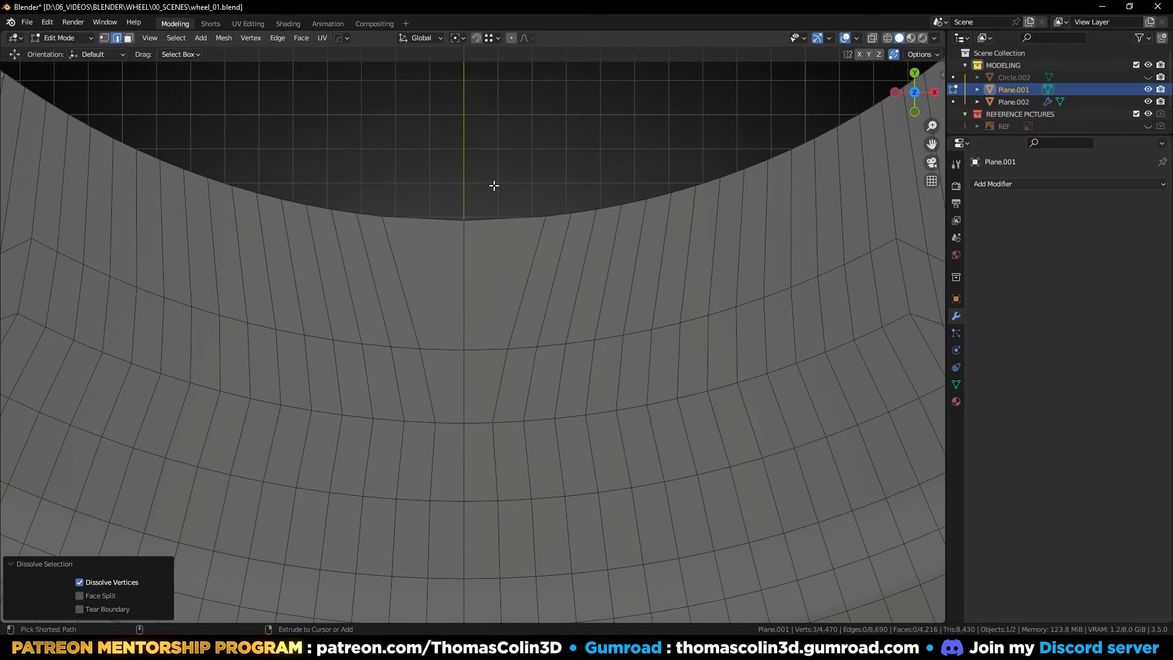
Step: Dissolve the V-shaped edges and the stray centre-line edge beside the central hole on the hub's -X side
right_click_drag(494, 186, 407, 222, "alt")
middle_click_drag(408, 221, 537, 350, "alt")
right_click_drag(537, 351, 278, 178, "alt")
middle_click_drag(278, 177, 436, 250, "alt")
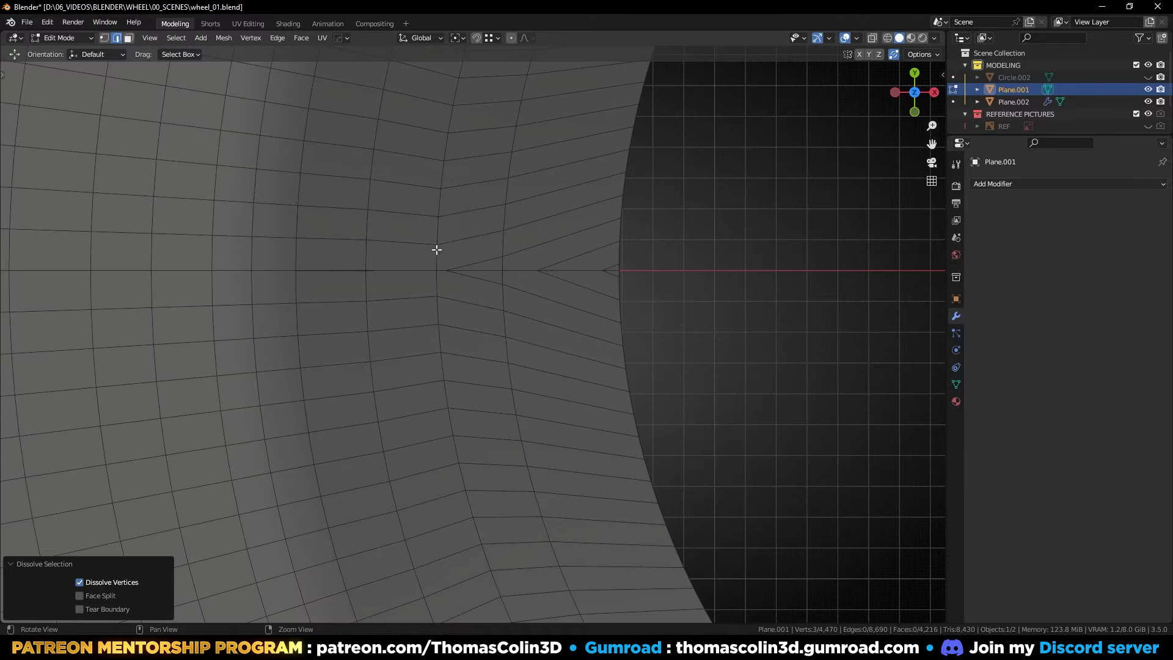
left_click(332, 269)
left_click(639, 257)
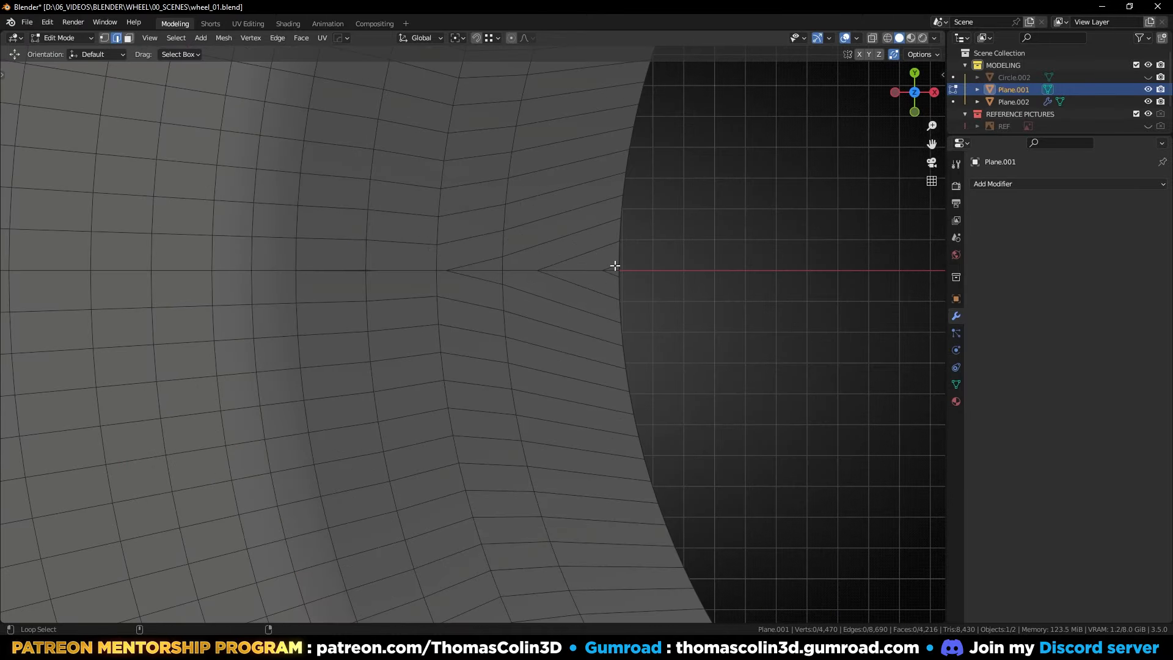
left_click(614, 266, "alt")
left_click(601, 248, "alt+shift")
left_click(567, 234, "alt+shift")
left_click(342, 276, "alt+shift")
key("ctrl+x")
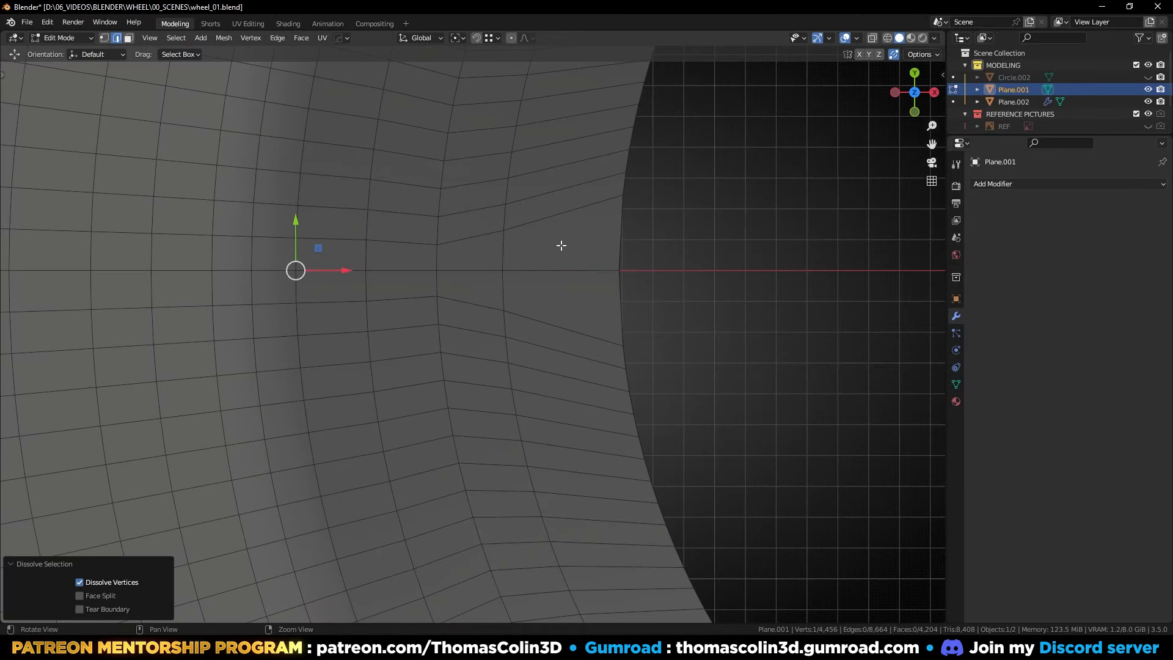
Step: Select the central hole's rim loop and even it into a circle with LoopTools Circle
right_click_drag(560, 247, 611, 351, "alt")
middle_click_drag(648, 344, 411, 361, "alt")
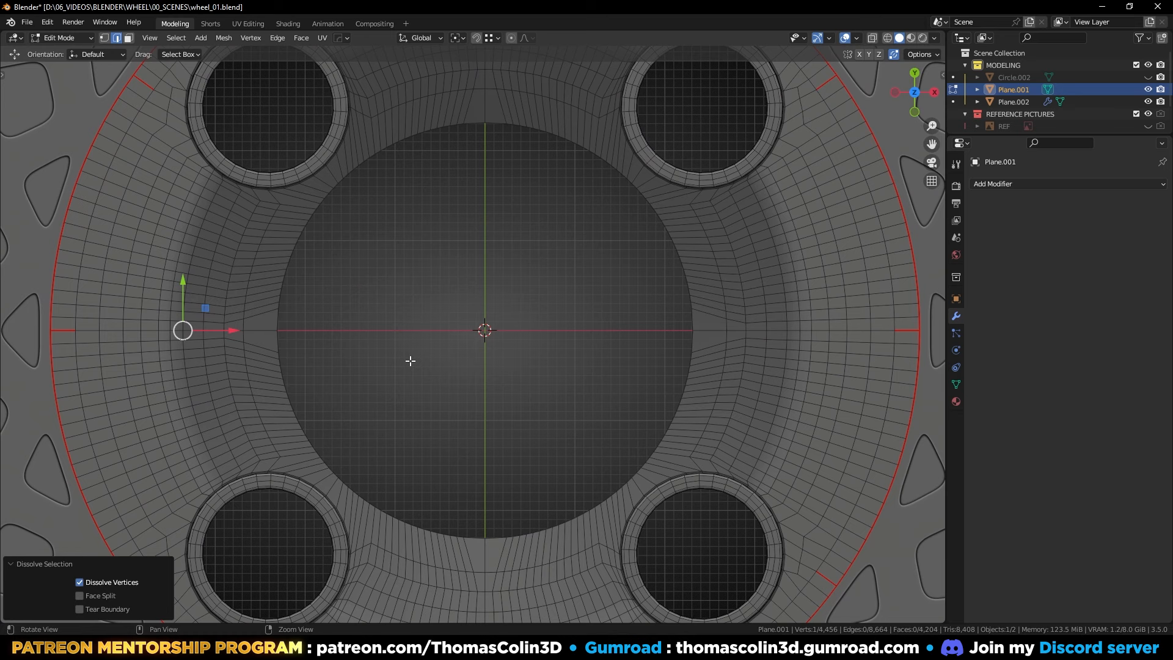
left_click(472, 126, "alt")
right_click(526, 170)
mouse_move(530, 169)
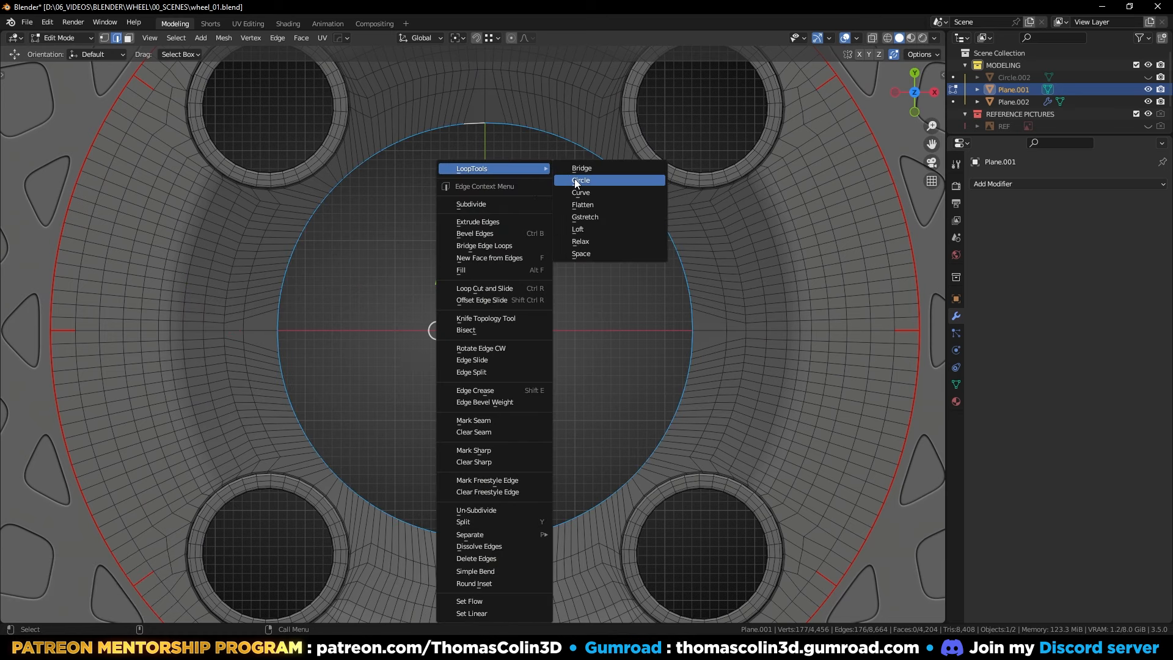
left_click(576, 181)
Step: Extrude the central hole's rim loop downward along Z by about 0.05 m and clear the selection
middle_click_drag(497, 218, 445, 262)
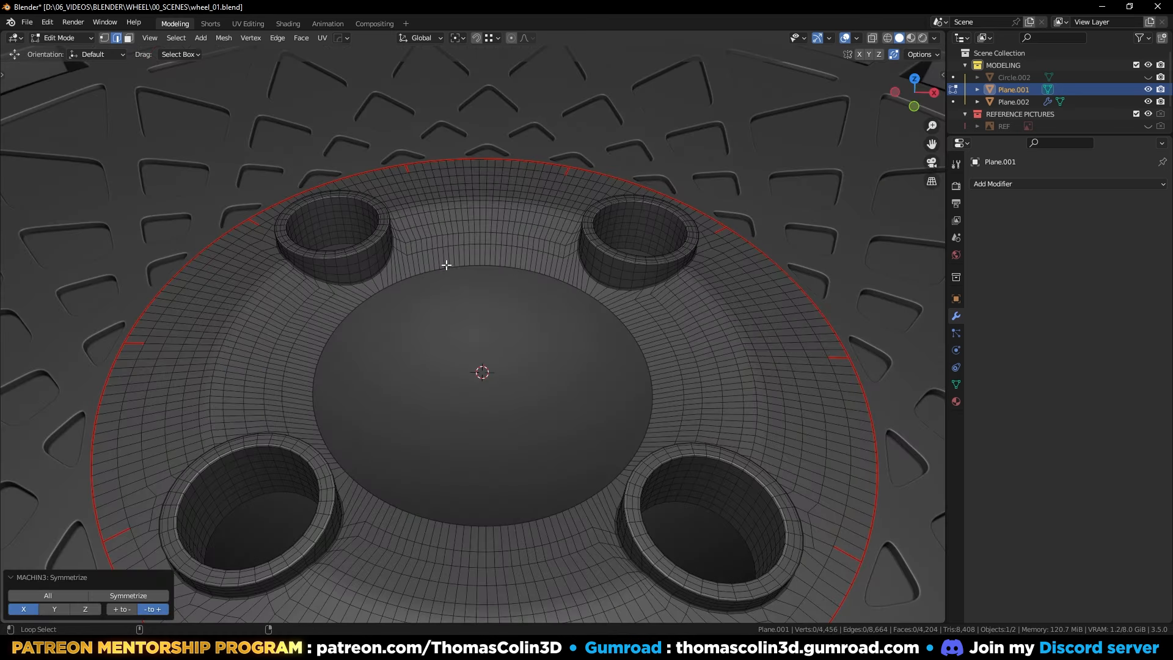
key("e")
key("z")
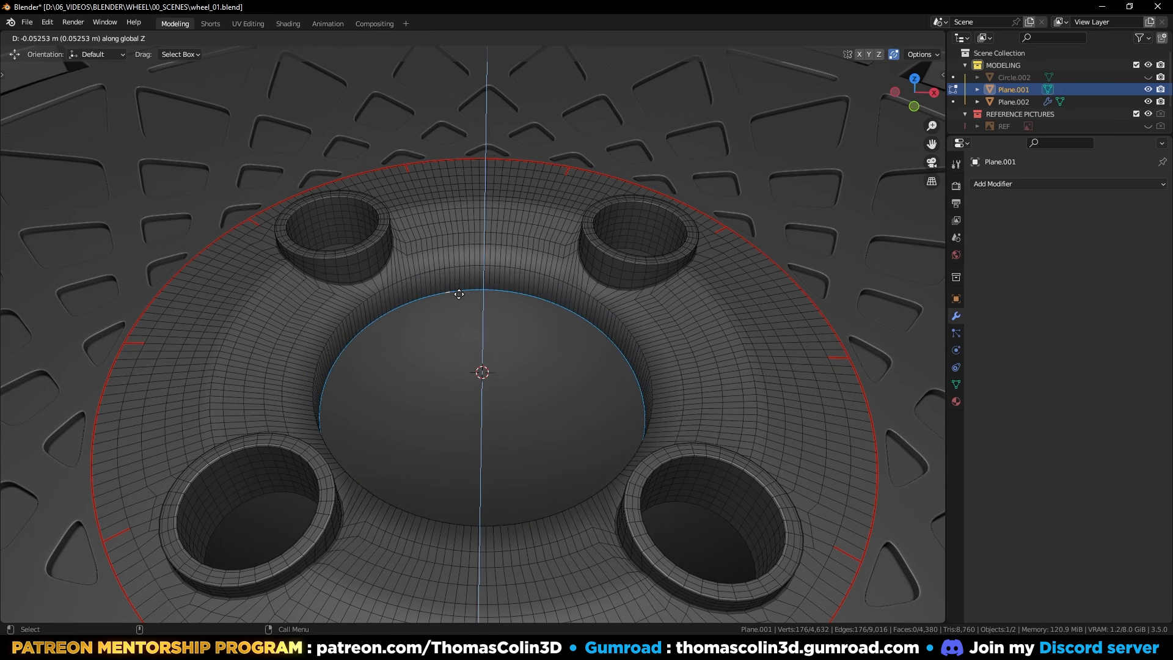
left_click(447, 289)
key("alt+a")
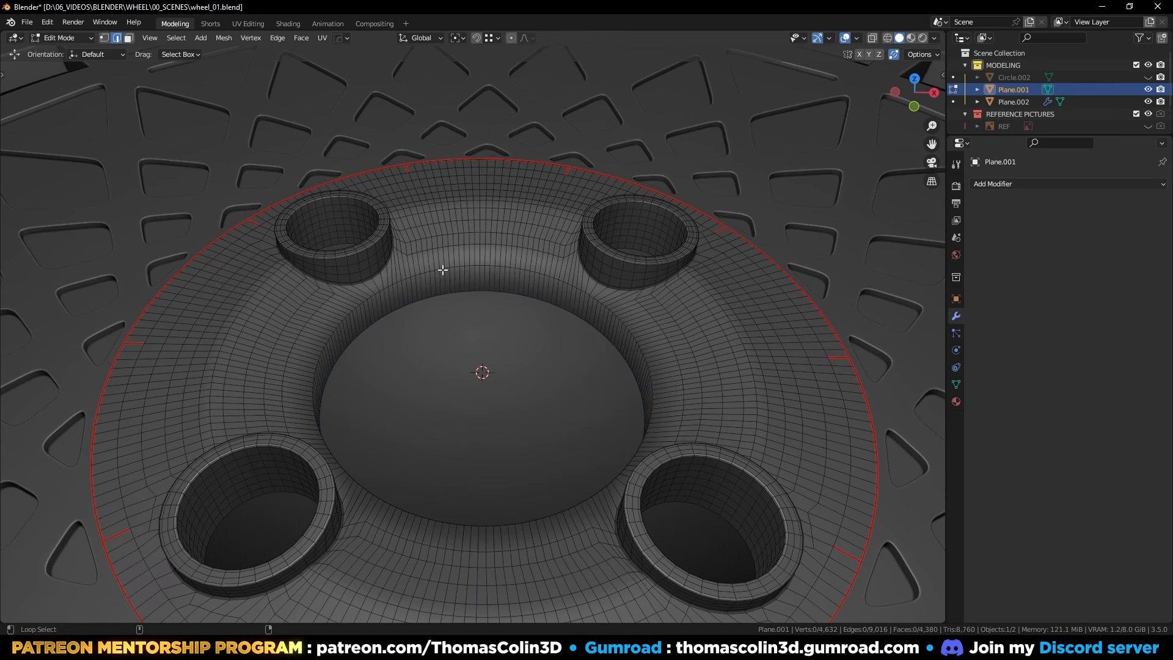
Step: Bevel the upper edge loop of the central hole with a width of about 0.0148 m and 4 segments
left_click(442, 268, "alt")
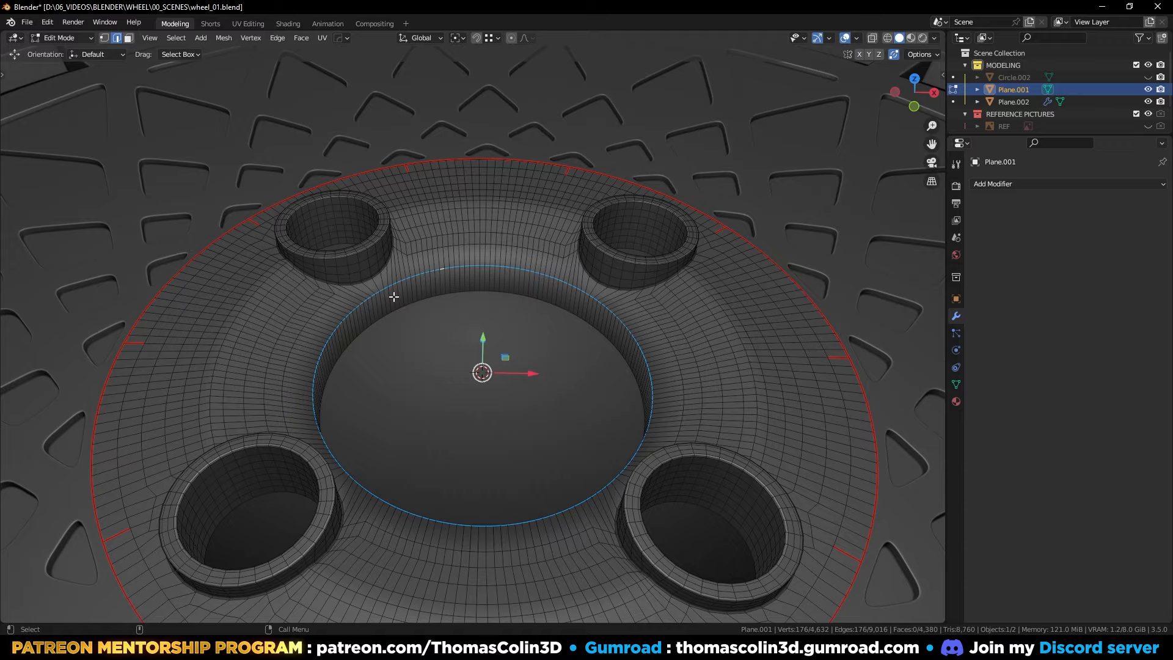
middle_click_drag(467, 296, 568, 310)
scroll(569, 310, "up", 6)
key("ctrl+b")
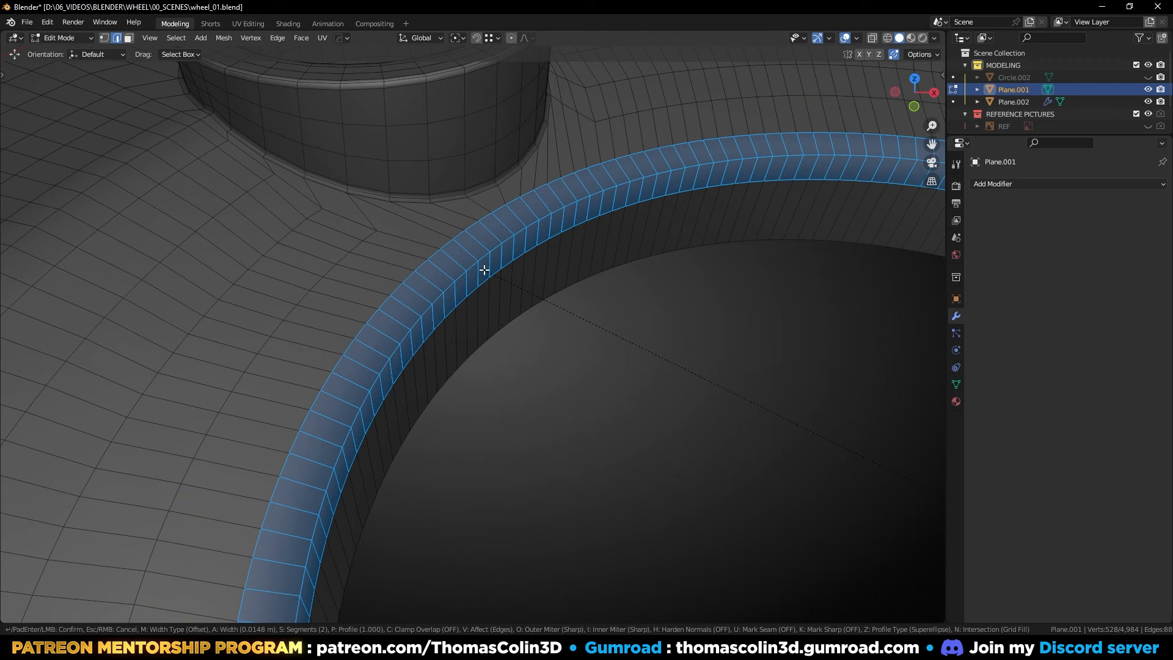
scroll(485, 270, "up", 2)
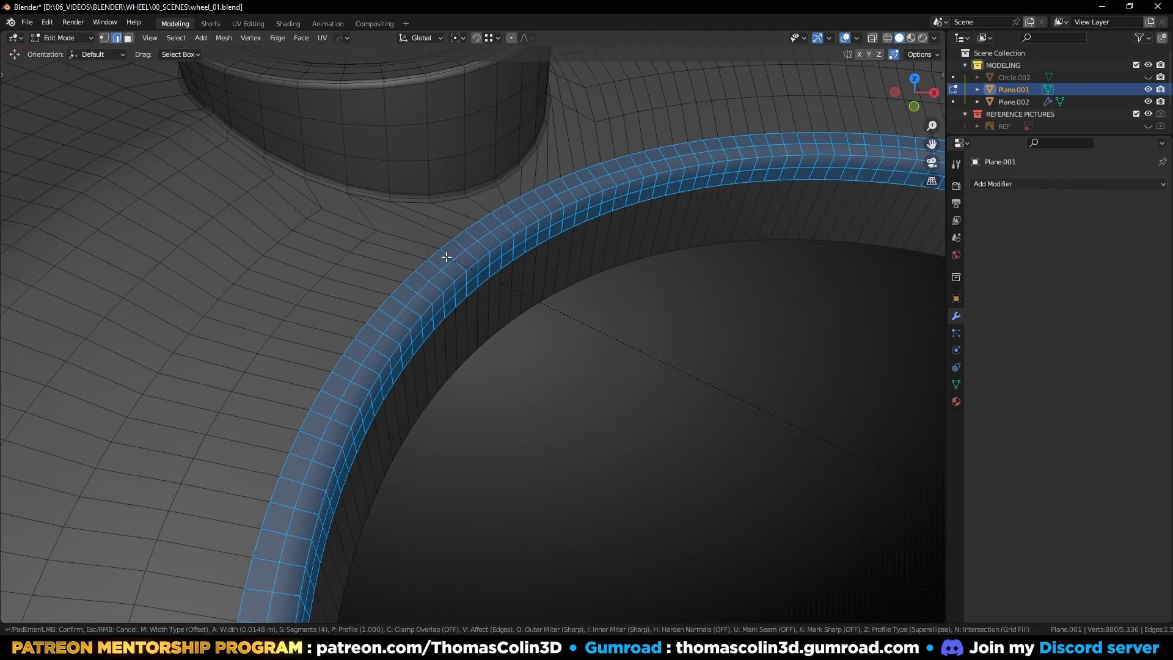
left_click(445, 257)
Step: Slide the support edge loops of the beveled central hole rim closer to the rim's corner
left_click(460, 255, "alt")
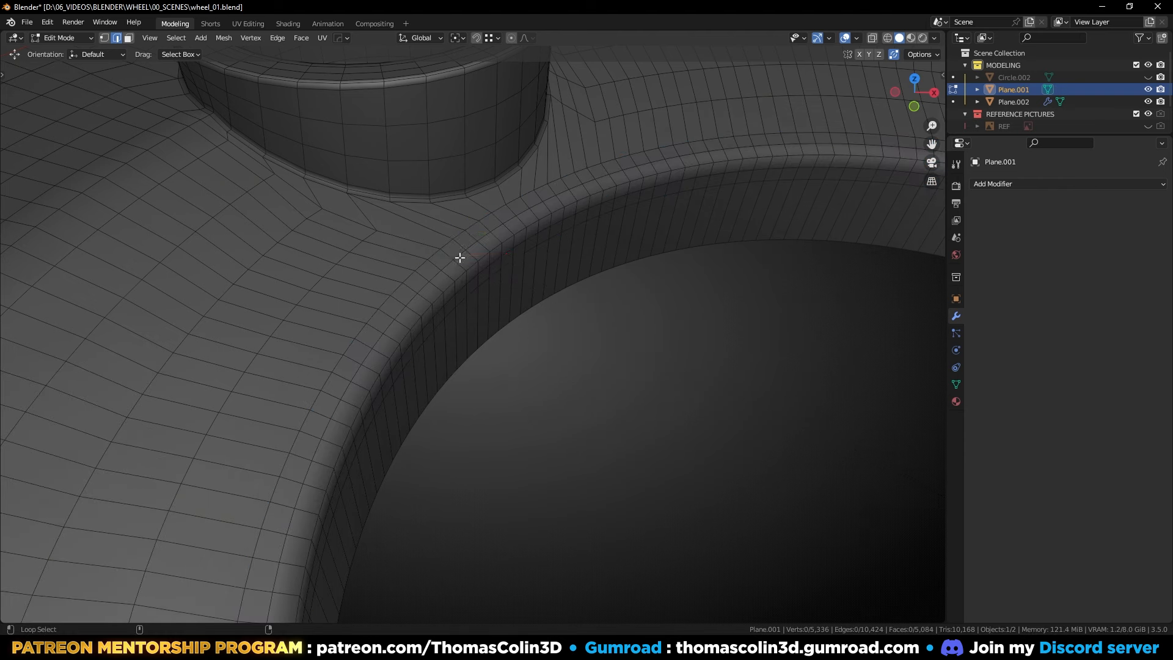
key("g")
key("g")
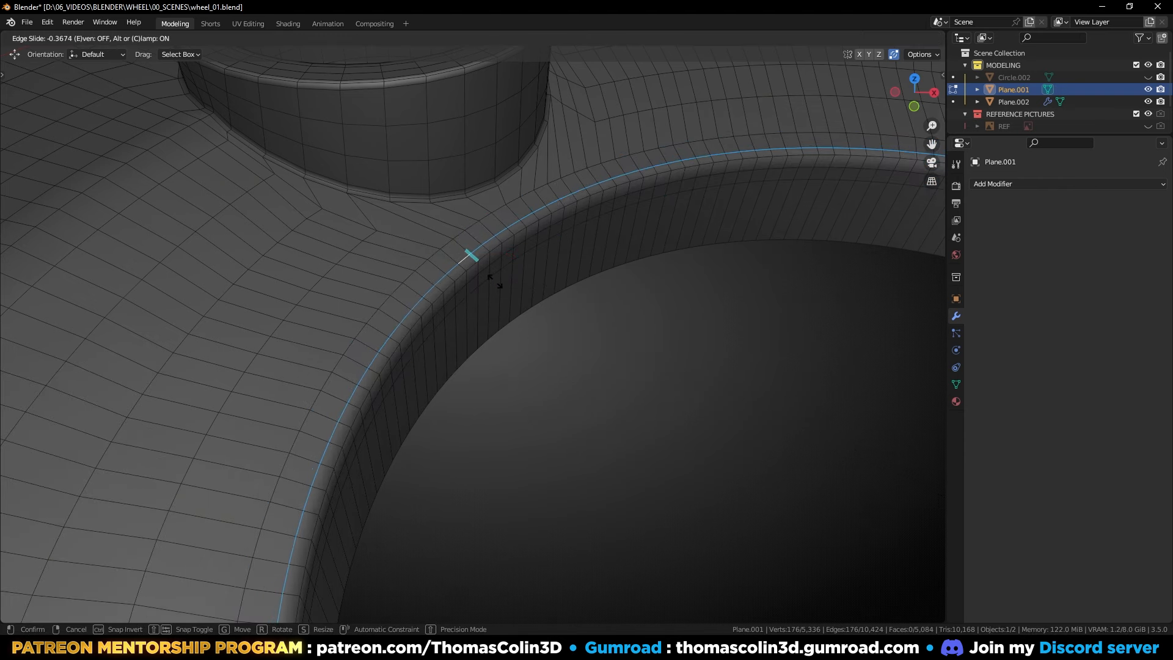
left_click(497, 282)
key("ctrl+z")
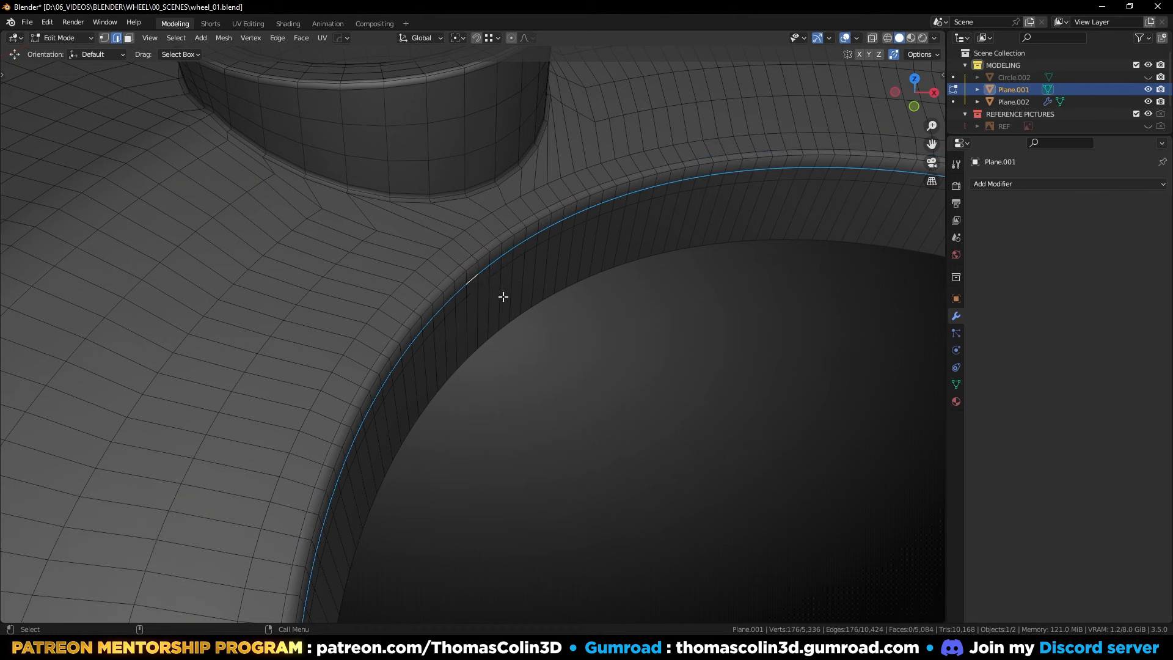
key("g")
key("g")
left_click(503, 292)
Step: Add two evenly spaced loop cuts around the inner wall of the central hole
left_click(567, 264)
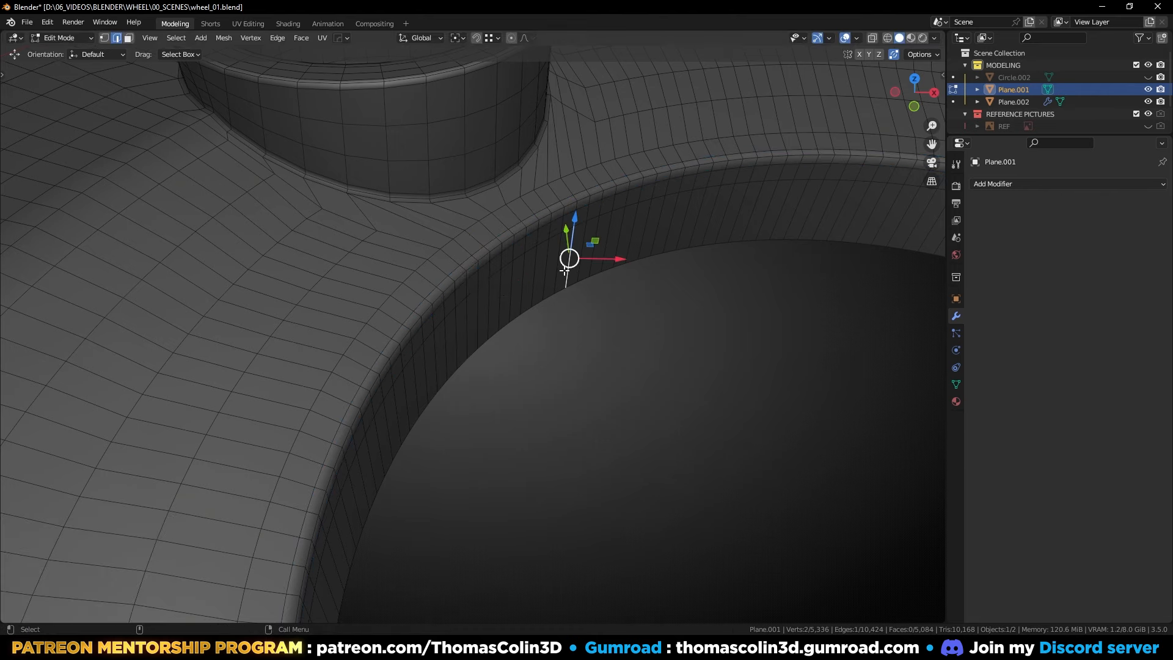
key("ctrl+r")
scroll(565, 270, "up", 1)
left_click(565, 269)
Step: Return to Object Mode, add a level 2 Subdivision modifier to the hub and clear the selection
middle_click_drag(565, 270, 459, 287)
key("Tab")
key("ctrl+2")
scroll(525, 330, "down", 5)
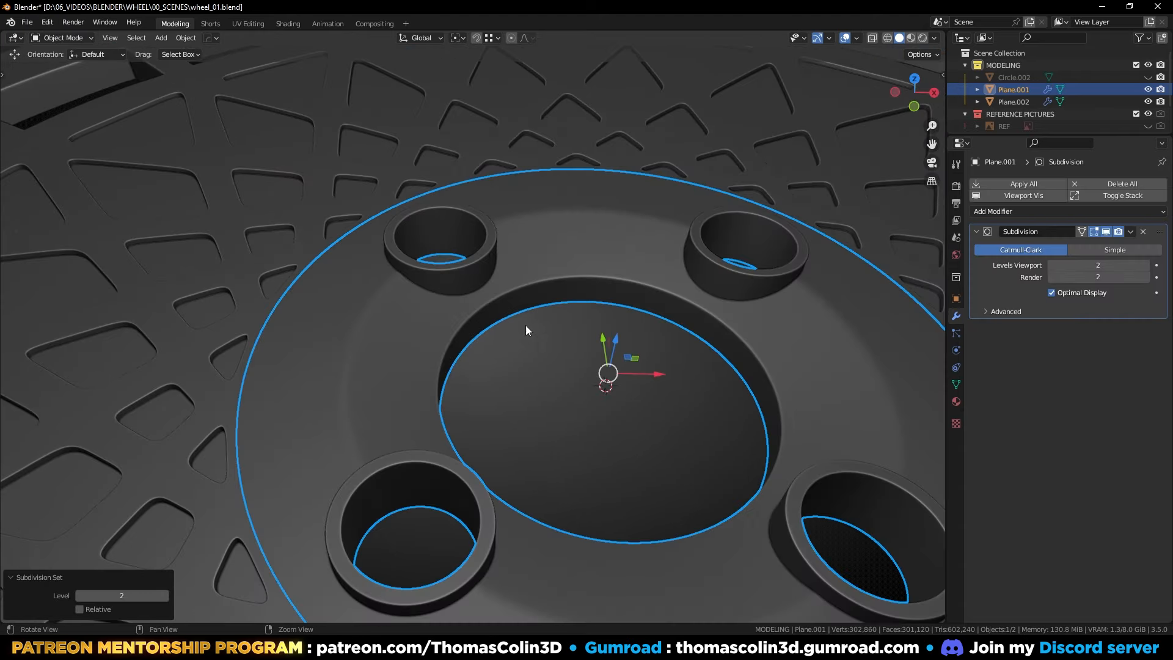
middle_click_drag(647, 338, 509, 260, "alt")
key("alt+a")
Step: Join the hub object into the spoke object, keeping the spokes as the active object
scroll(469, 239, "down", 3)
left_click_drag(464, 257, 453, 346, "alt")
left_click(448, 172)
left_click(469, 125, "shift")
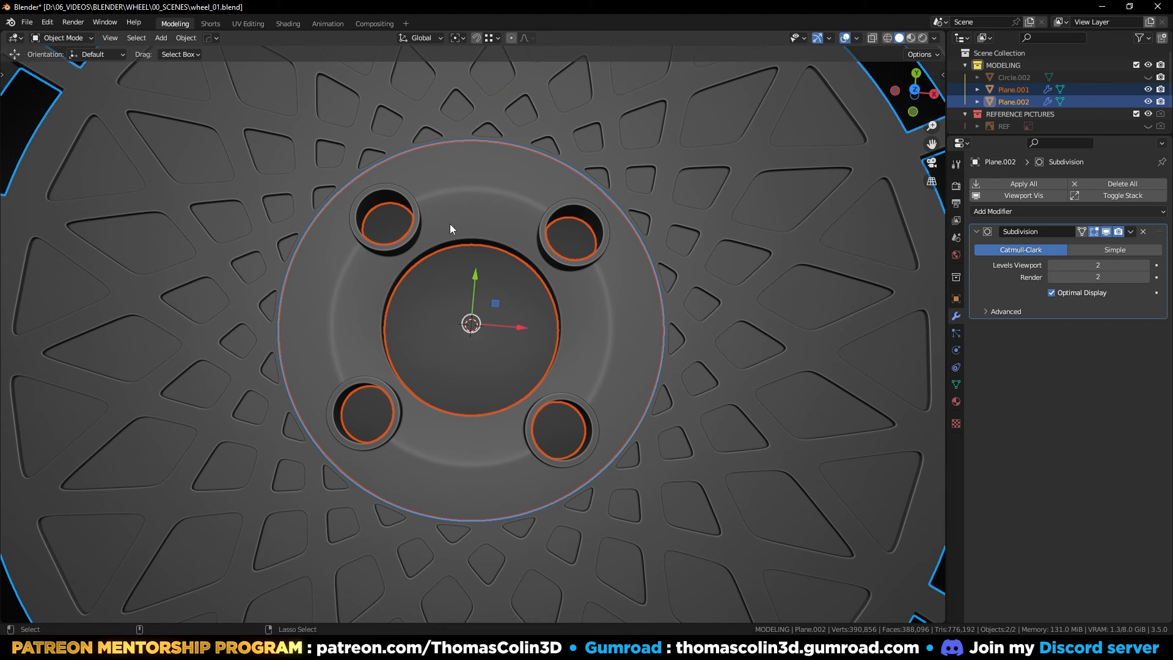
key("ctrl+j")
Step: Merge all vertices of the joined wheel by distance at 0.0001 m, then return to Object Mode with nothing selected
key("Tab")
key("1")
key("a")
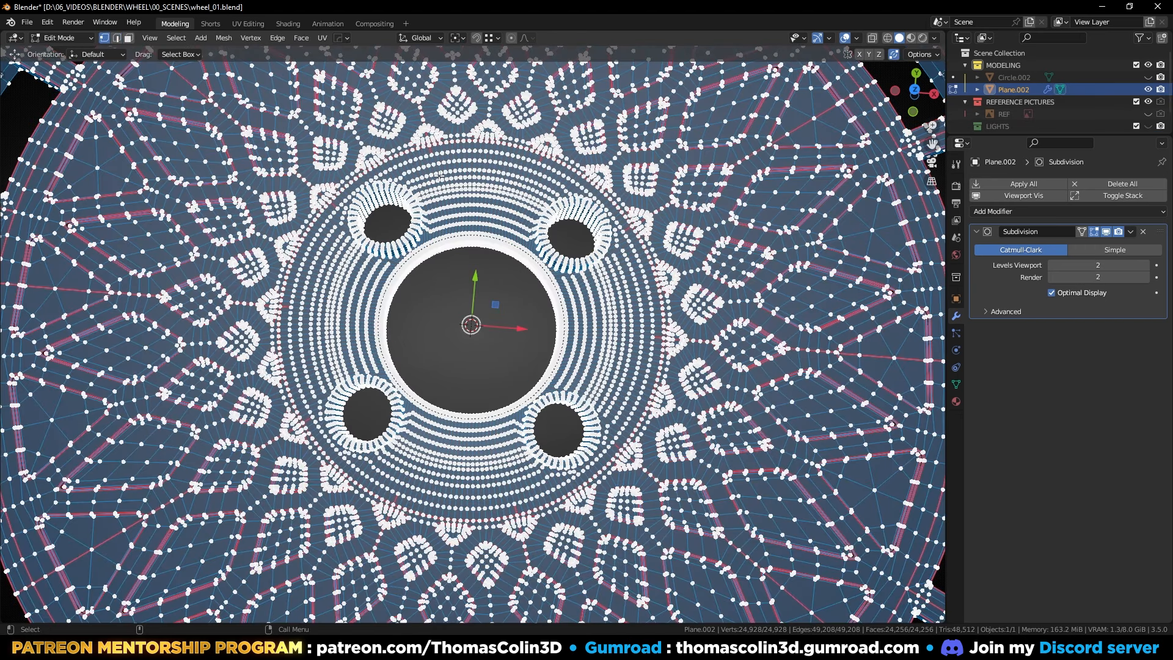
key("m")
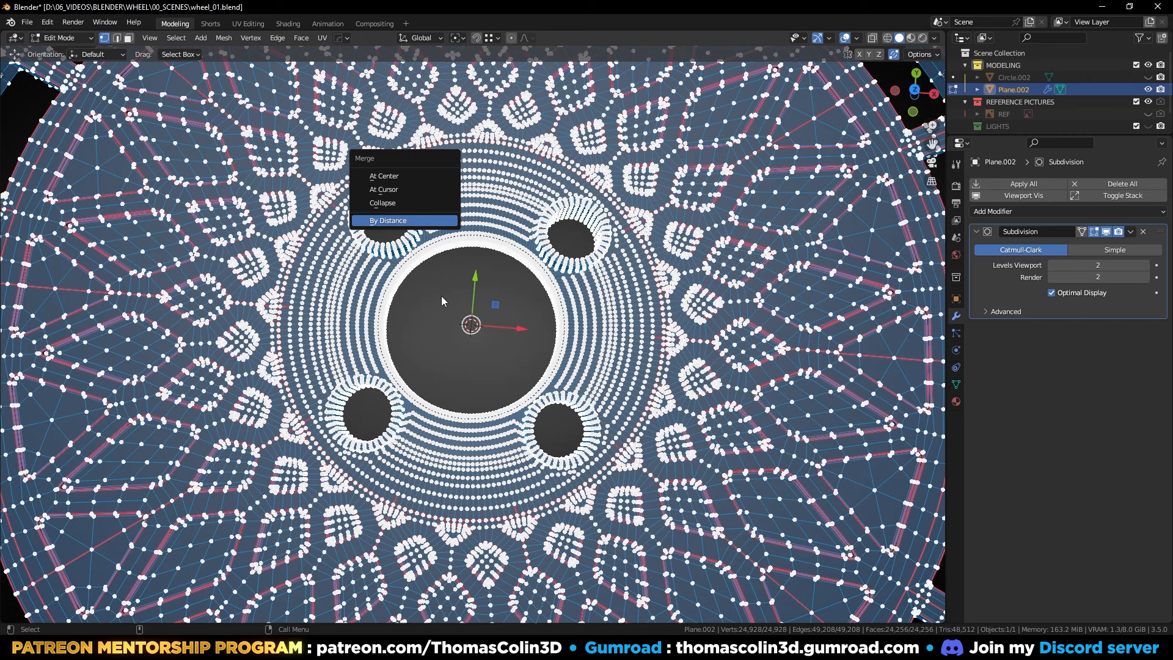
key("Return")
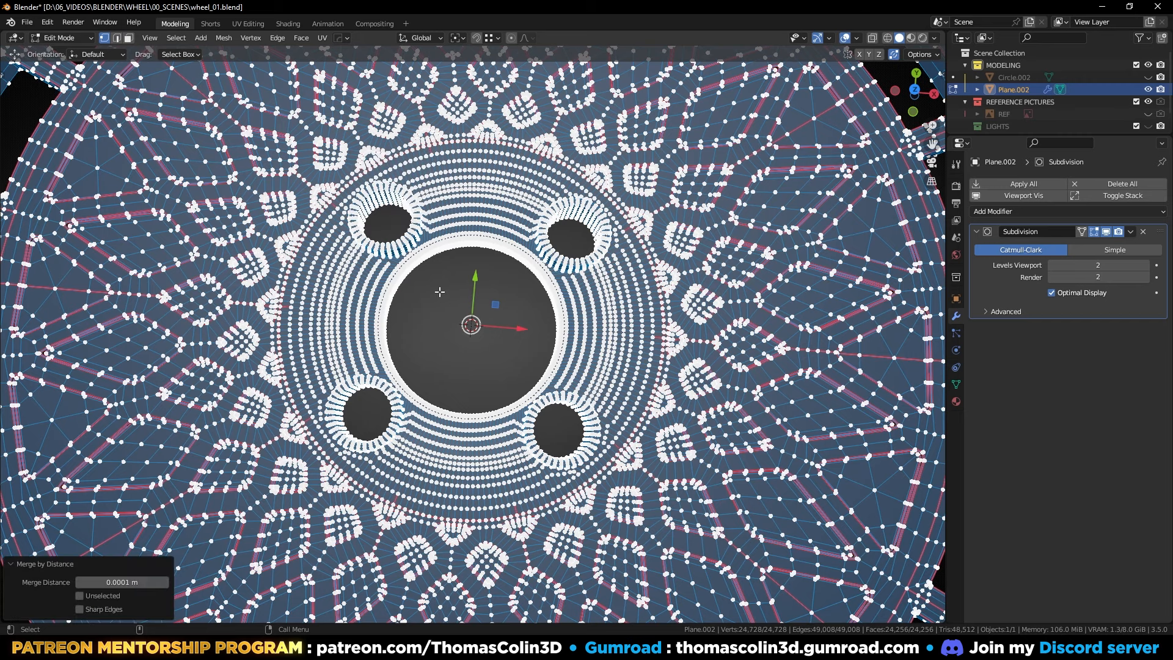
key("alt+a")
key("Tab")
key("alt+a")
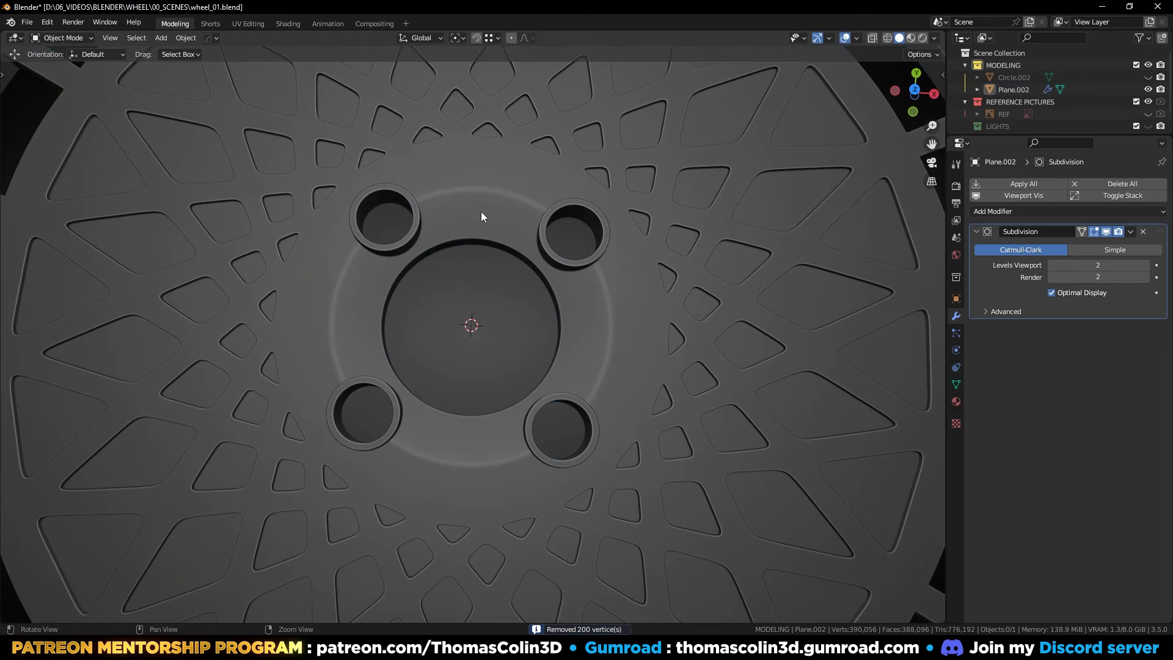
Step: Lower the central hole's inner bottom edge loop about 0.16 m along Z using Sphere proportional editing with an influence size of about 1.33 m
middle_click_drag(478, 285, 486, 285)
middle_click_drag(490, 252, 496, 189)
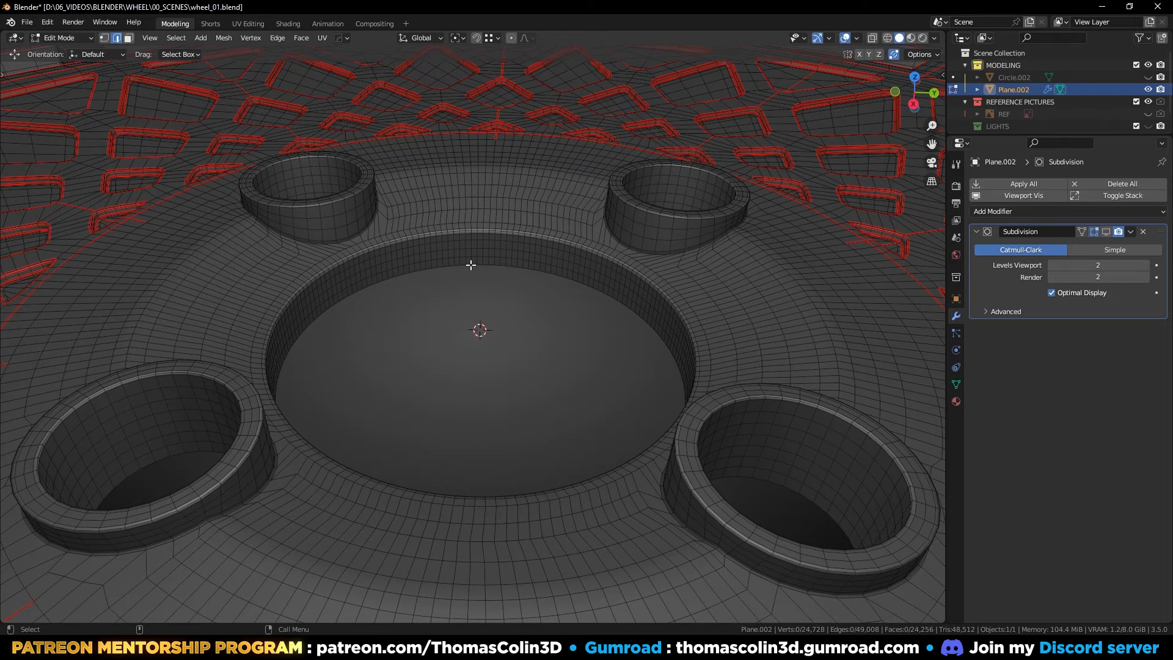
left_click(524, 37)
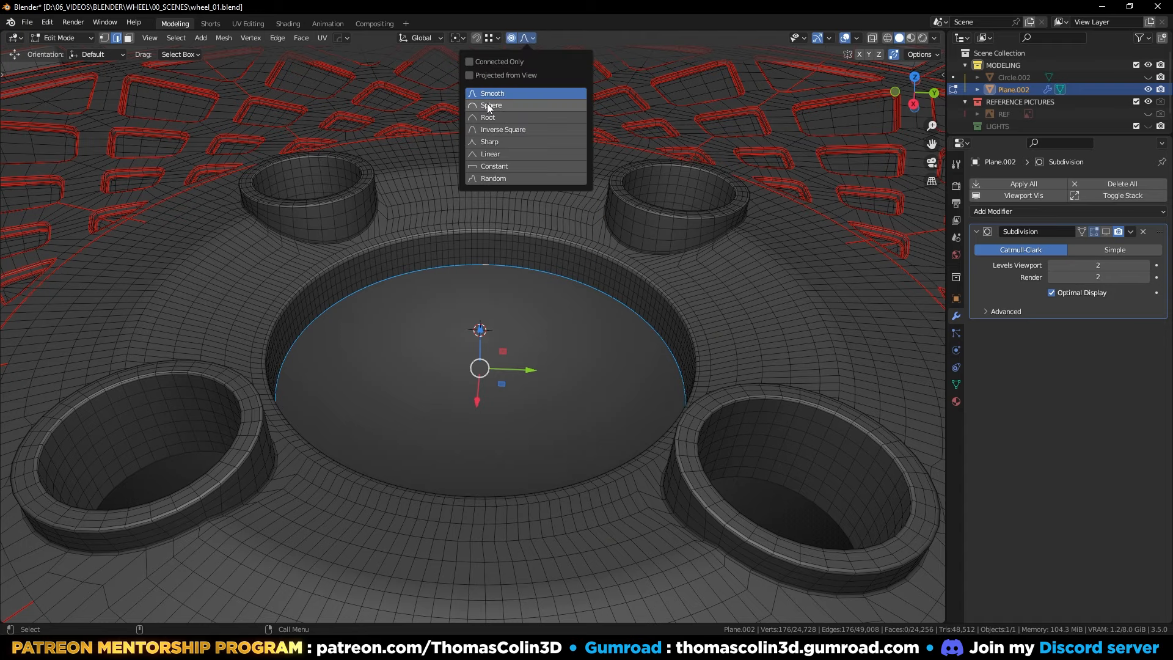
right_click_drag(450, 213, 442, 339, "alt")
left_click_drag(443, 339, 458, 293, "alt")
right_click_drag(458, 293, 482, 350, "alt")
scroll(481, 350, "up", 2)
key("g")
key("z")
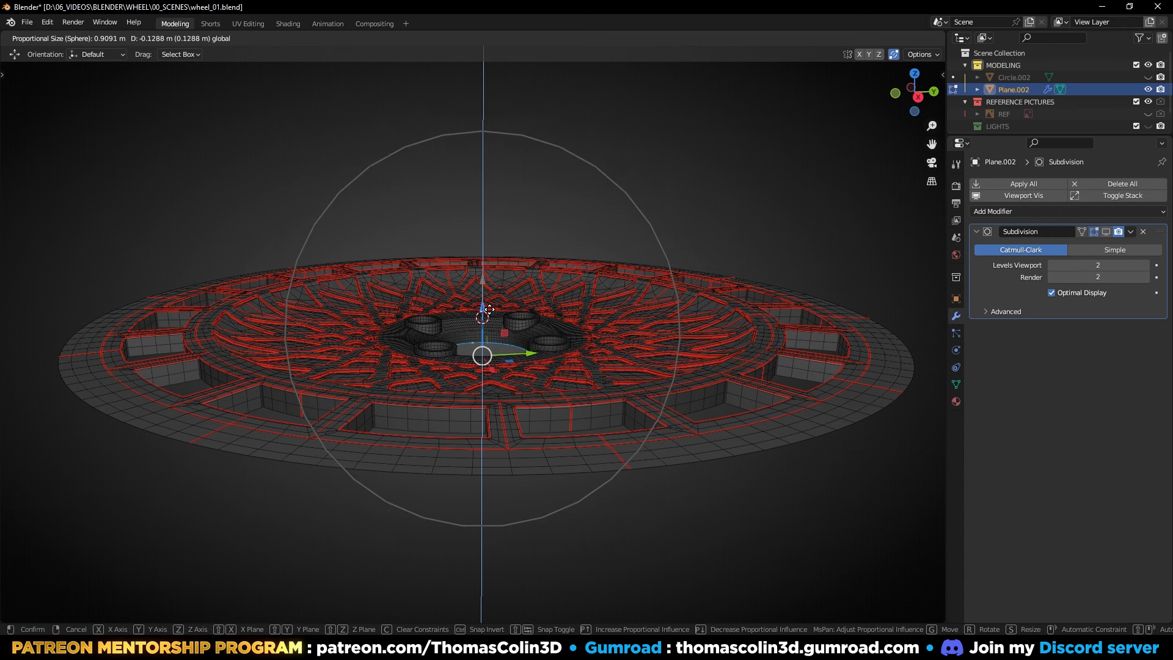
scroll(490, 305, "down", 2)
scroll(490, 308, "down", 1)
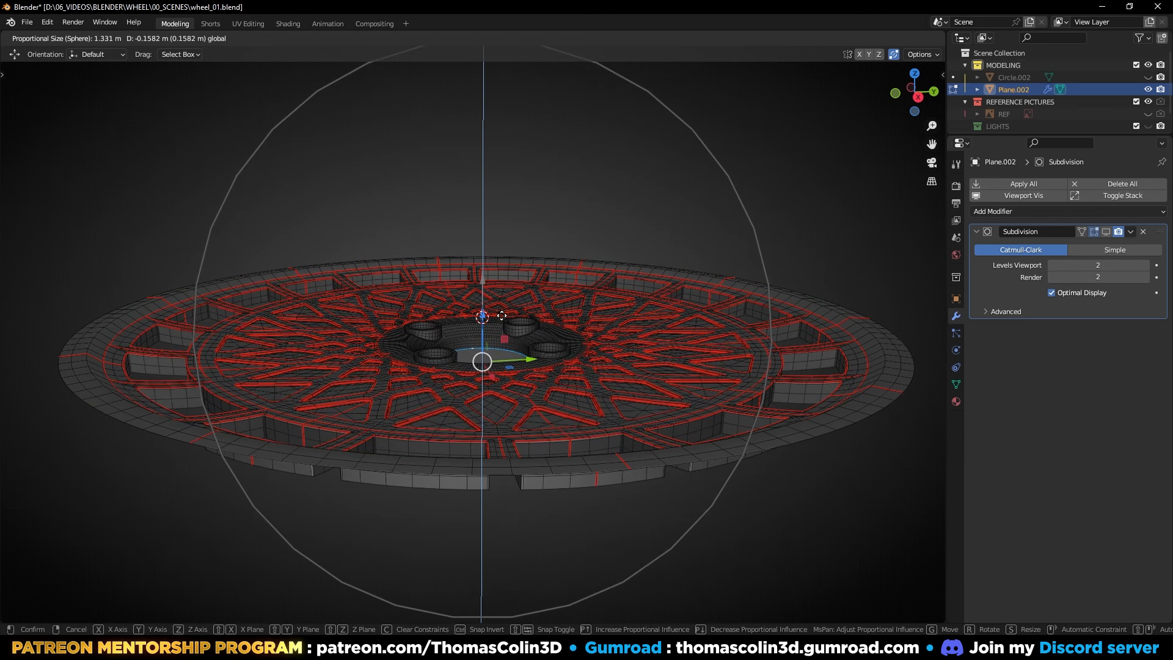
left_click(502, 315)
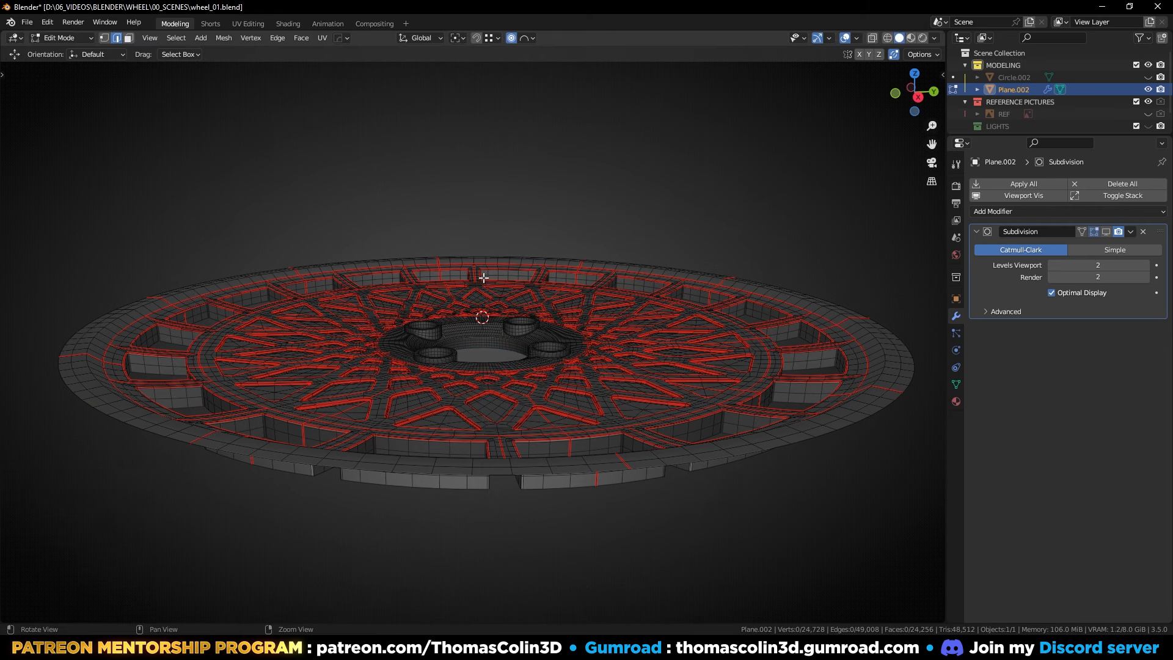
Step: Extrude the wheel's outermost edge loop about 0.26 m downward along Z to form the rim wall
middle_click_drag(479, 275, 385, 393)
left_click(425, 392, "alt")
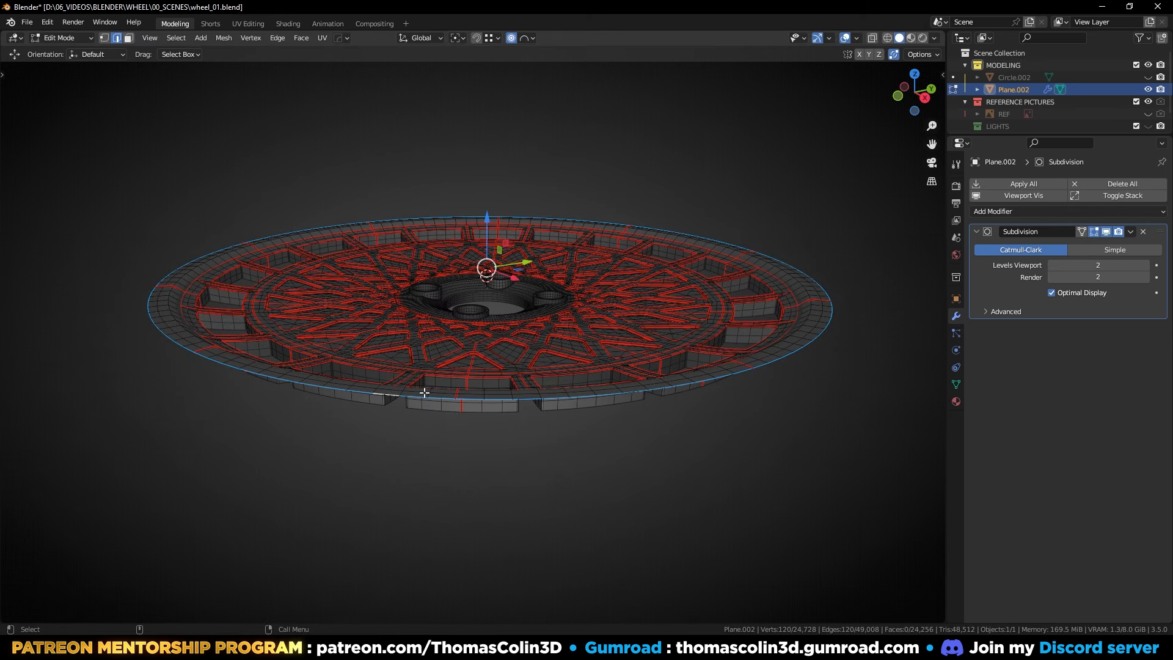
middle_click_drag(507, 349, 500, 314)
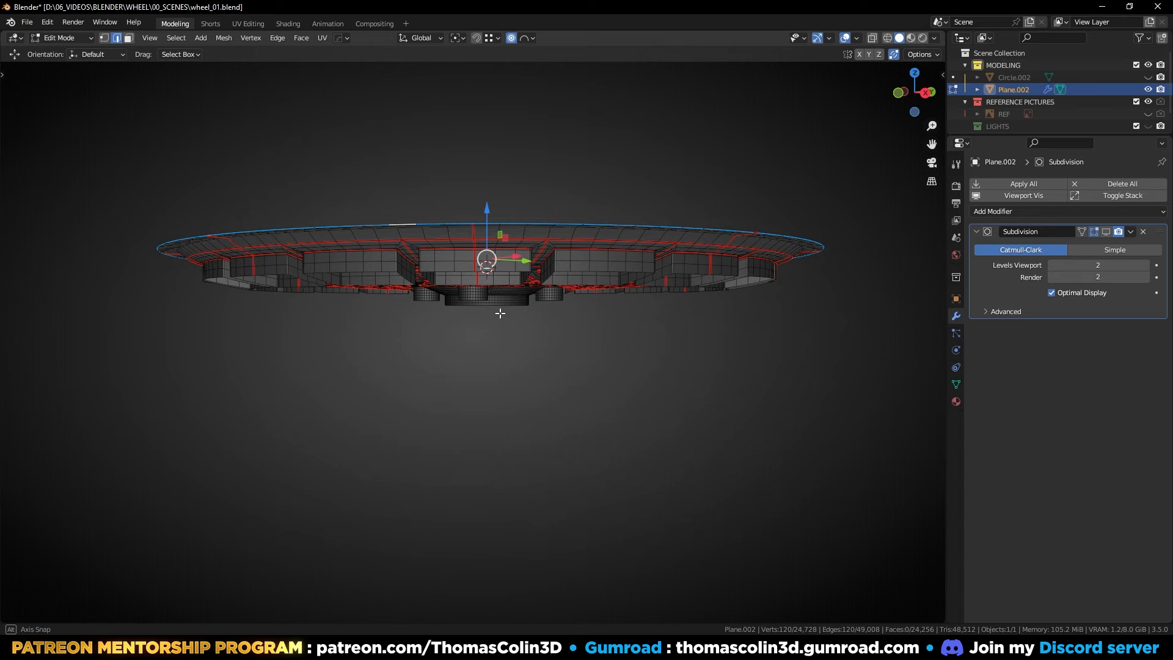
key("e")
key("z")
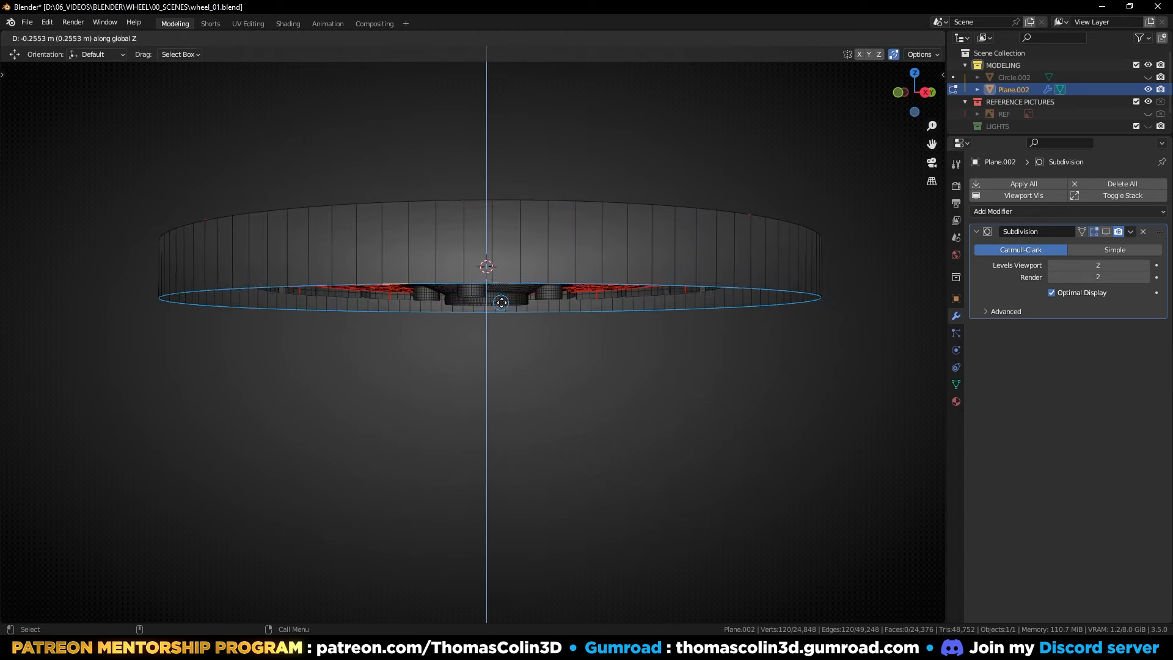
left_click(503, 305)
Step: Snap the 3D cursor to the rim wall's lower edge loop, then in Object Mode set the wheel's origin to the cursor
middle_click_drag(522, 304, 565, 306)
scroll(571, 306, "down", 1)
left_click(570, 306)
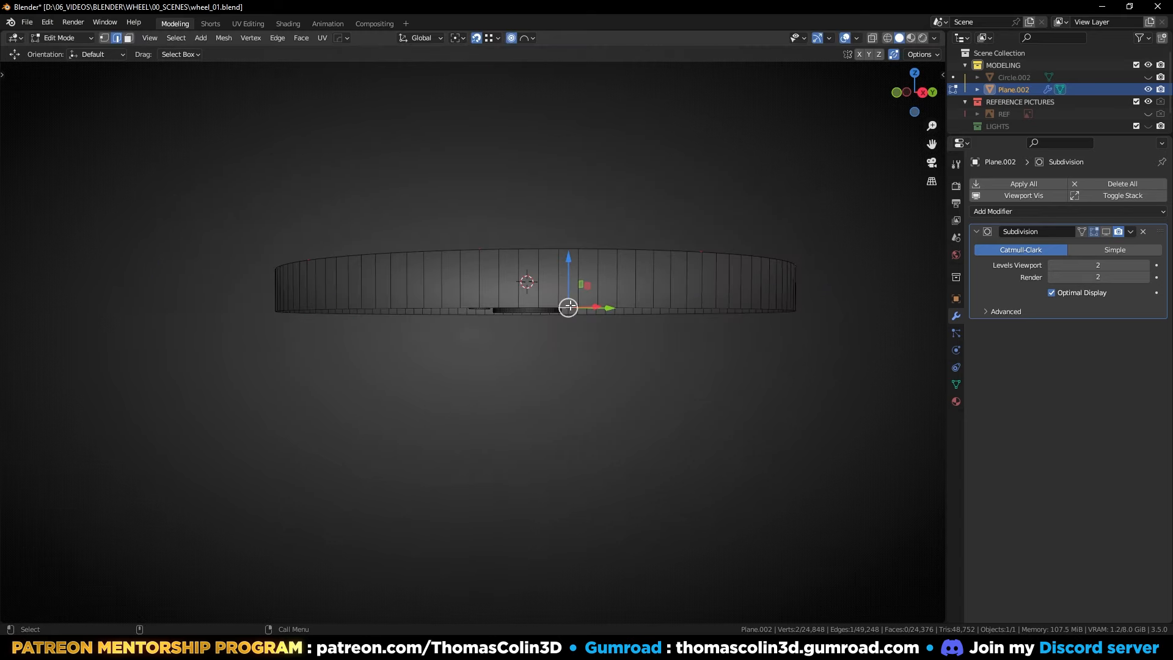
left_click(570, 306, "alt")
key("shift+s")
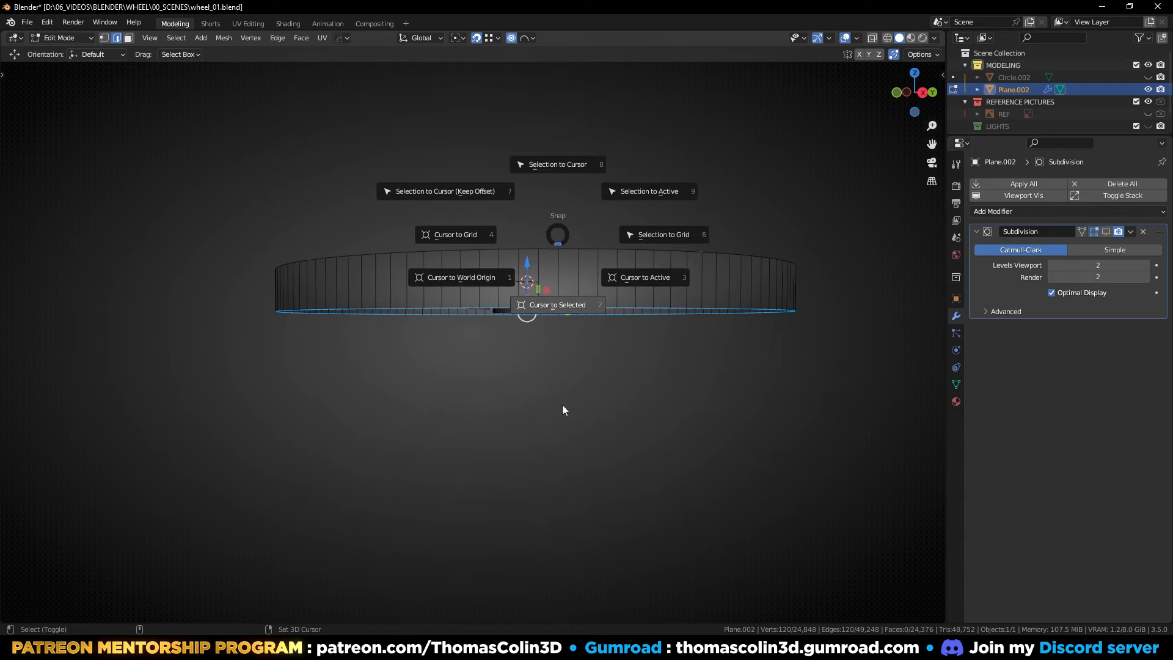
left_click(564, 440)
key("Tab")
left_click_drag(539, 304, 540, 311, "alt")
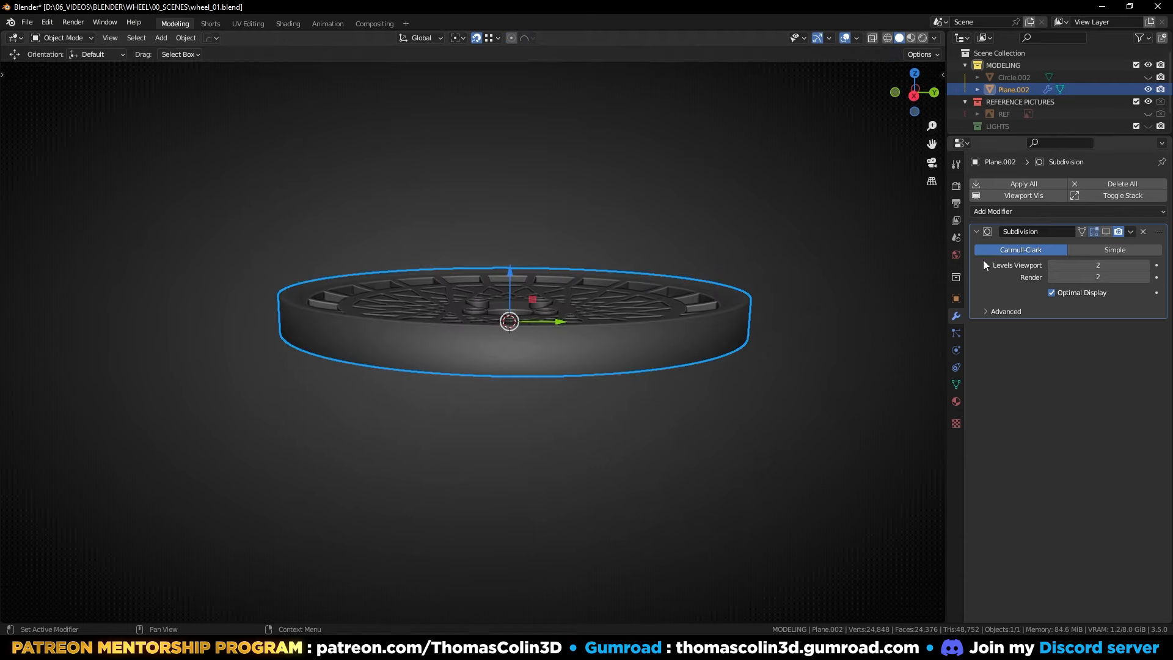
Step: Add a Mirror modifier to the wheel with only the Z axis and Z bisect enabled, and apply it
left_click(1002, 210)
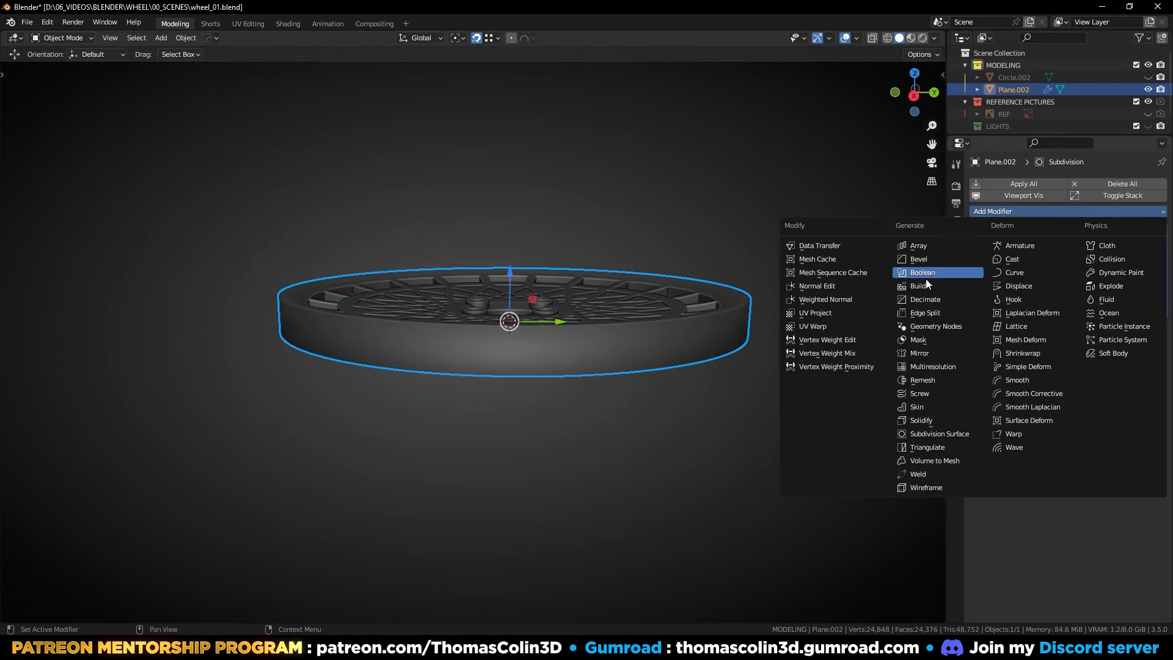
left_click(925, 353)
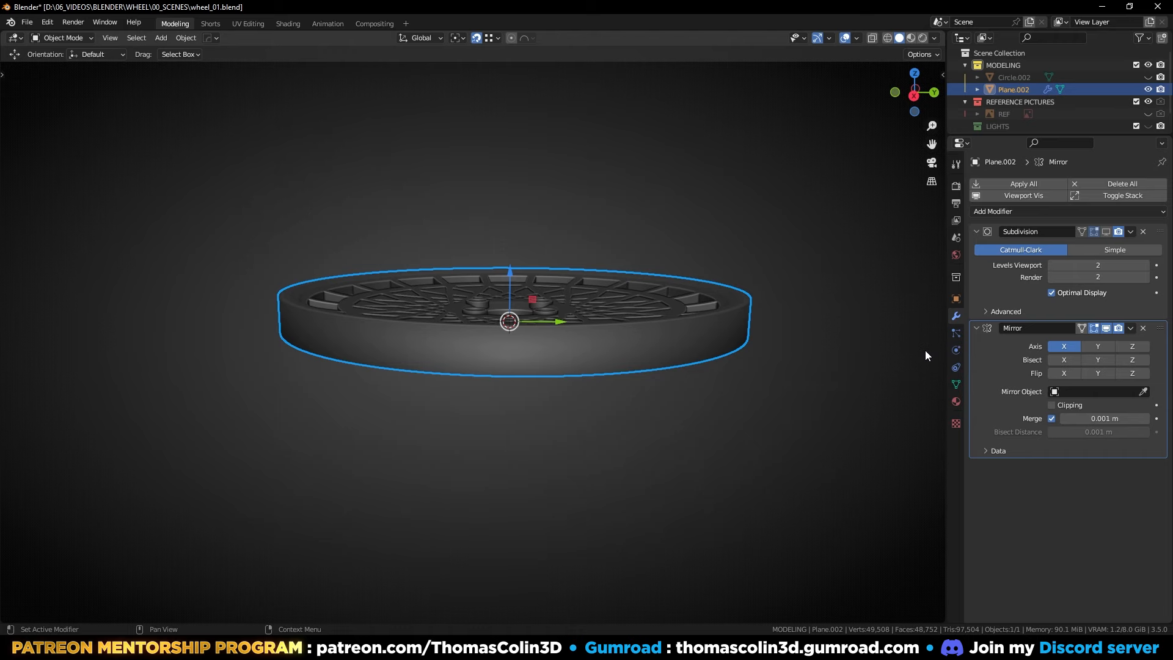
left_click(1133, 346)
left_click(1133, 359)
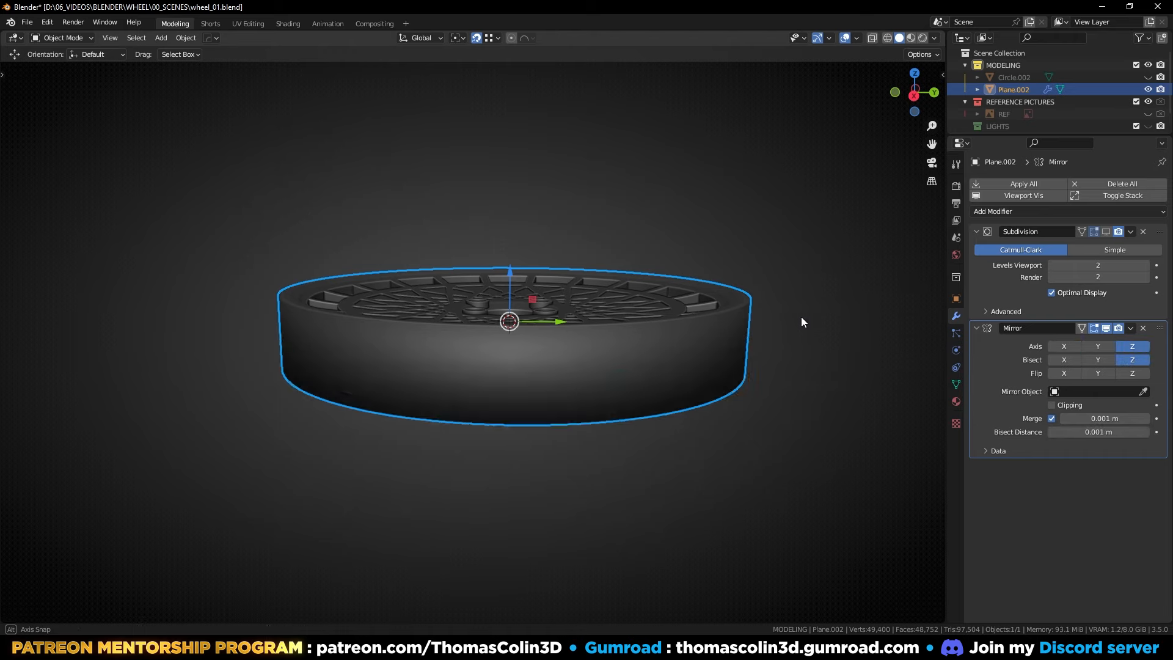
middle_click_drag(801, 317, 807, 349)
key("ctrl+a")
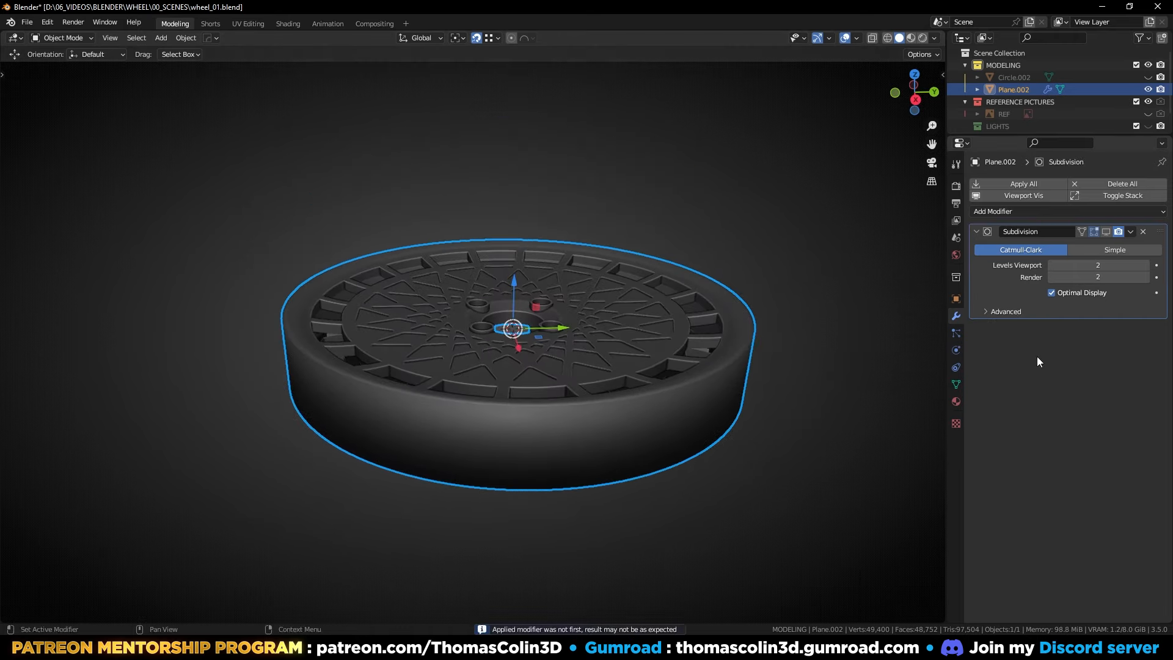
Step: In Edit Mode inside the wheel, bridge the facing open edge loops of one pair of lug hole tubes
left_click_drag(636, 305, 633, 334, "alt")
middle_click_drag(512, 295, 366, 293, "alt")
scroll(577, 278, "up", 5)
left_click_drag(480, 309, 441, 321, "alt")
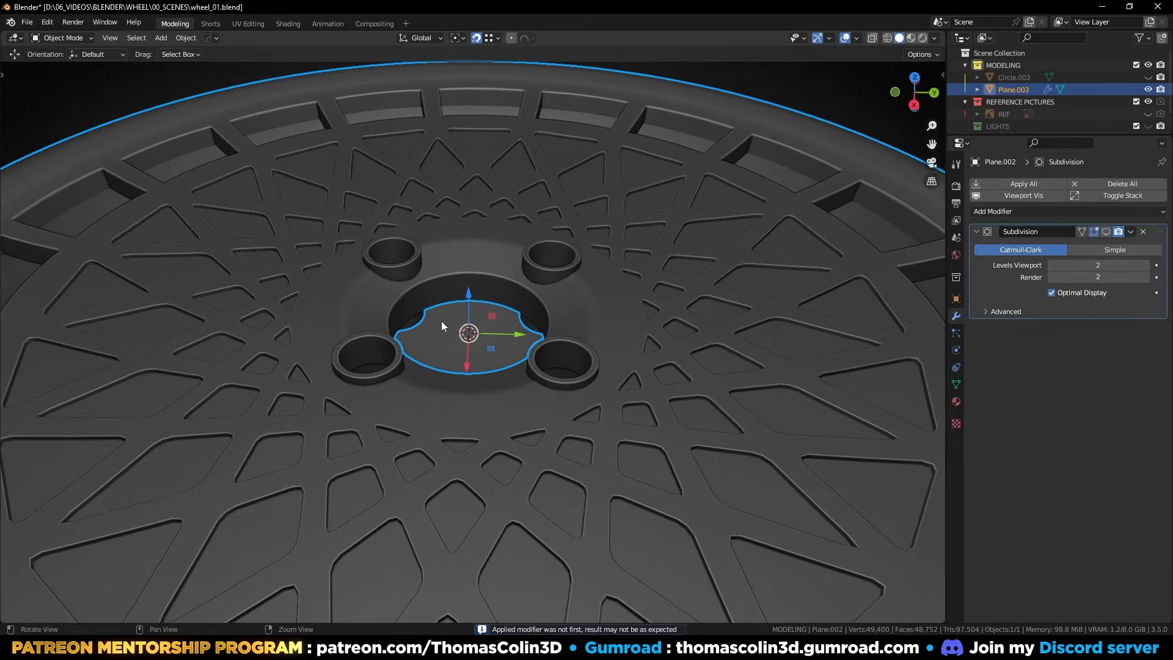
middle_click_drag(441, 320, 480, 232)
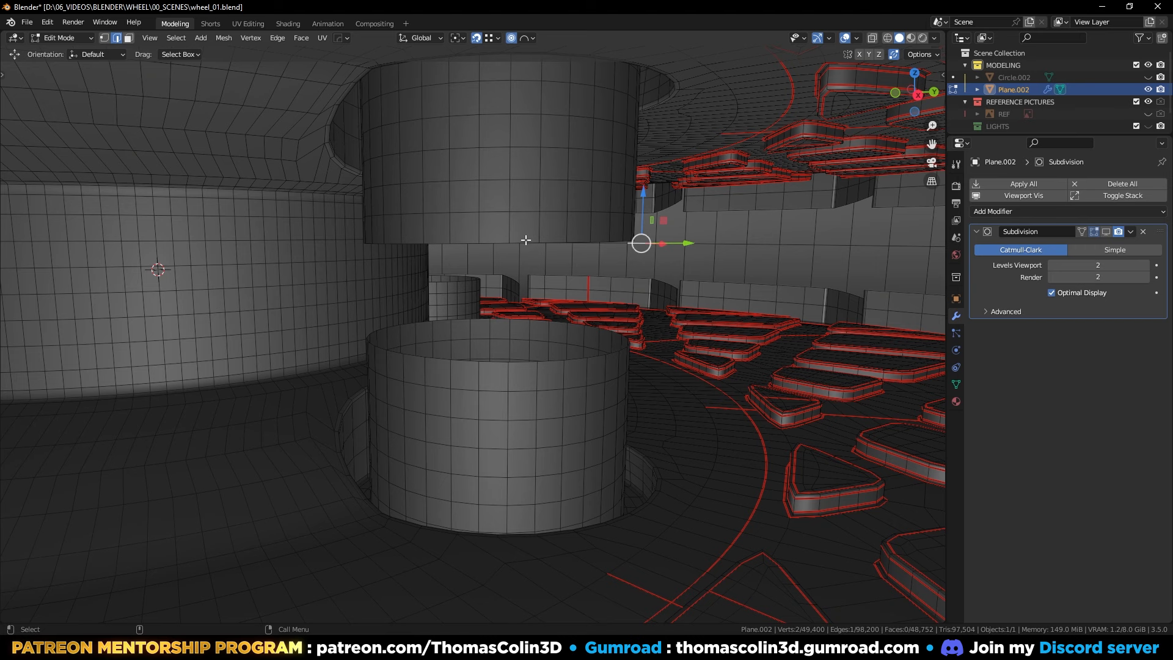
left_click(524, 241)
left_click(526, 240, "alt")
right_click(532, 294)
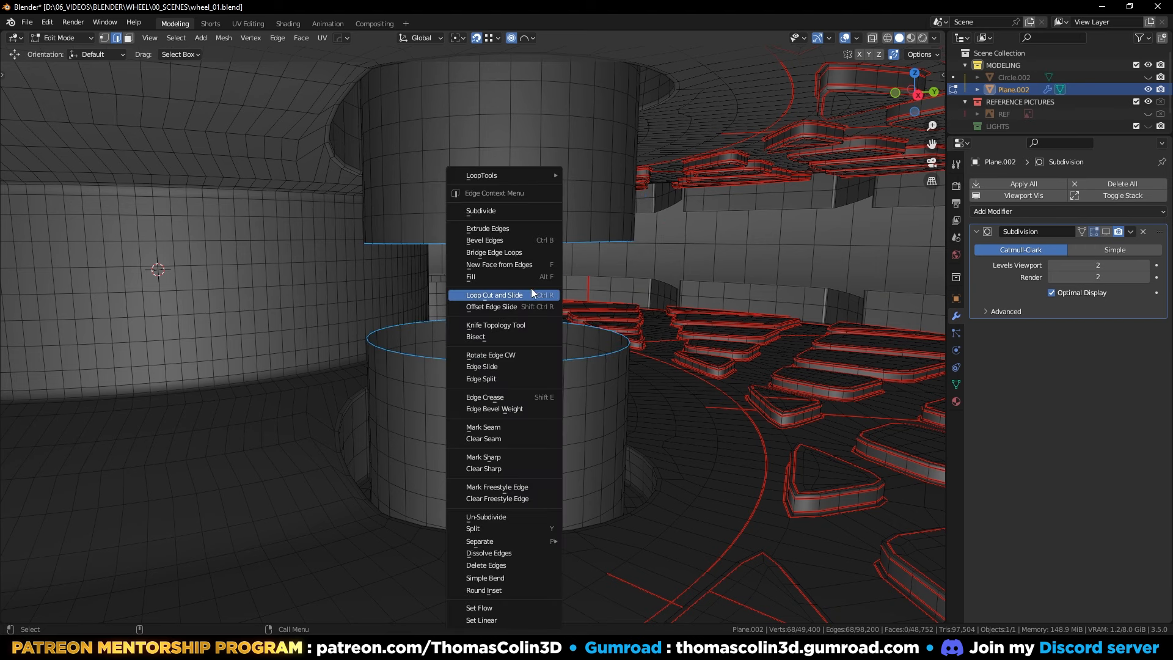
left_click(497, 252)
Step: Add three evenly spaced loop cuts across the newly bridged section of the lug hole tube
key("ctrl+r")
scroll(492, 289, "up", 1)
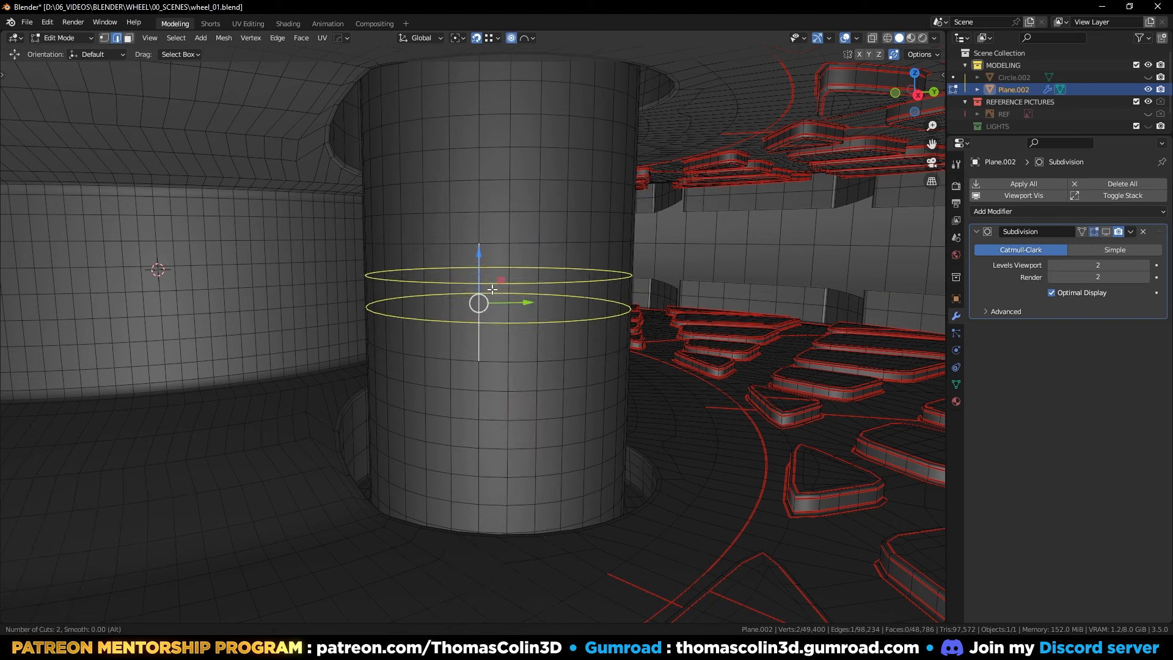
scroll(492, 289, "up", 1)
left_click(493, 289)
right_click(493, 289)
Step: Bridge the open edge loops of another pair of lug hole tubes and divide the bridge with three even loop cuts
middle_click_drag(492, 289, 476, 249)
left_click(438, 256)
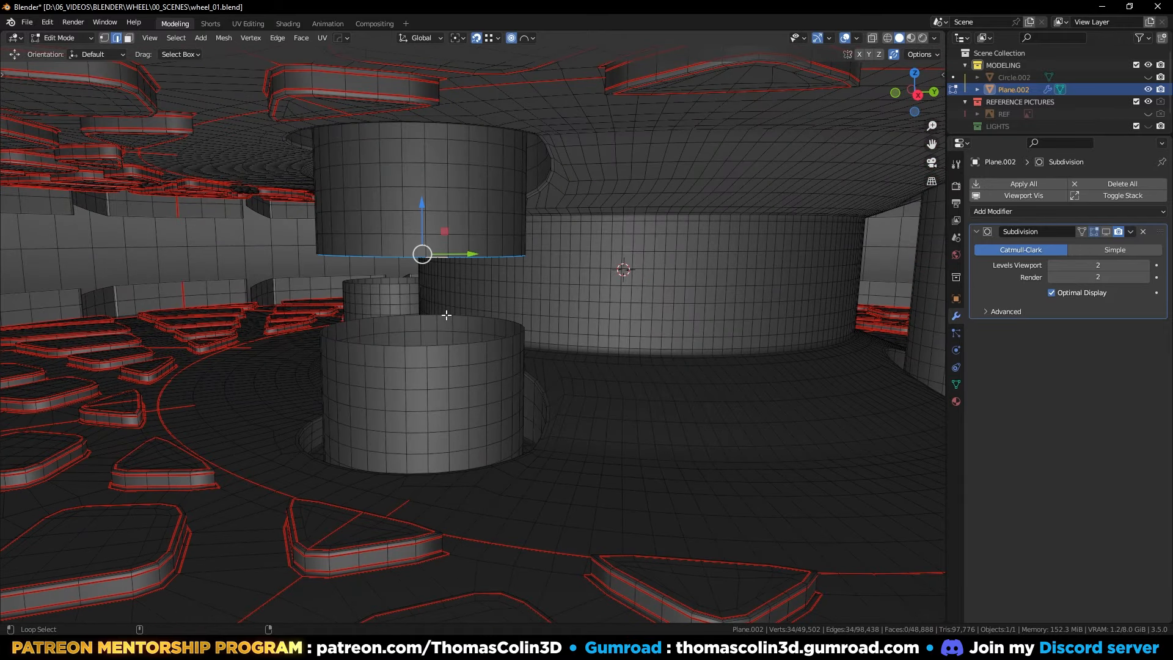
left_click(439, 347, "alt+shift")
right_click(440, 351)
left_click(417, 253)
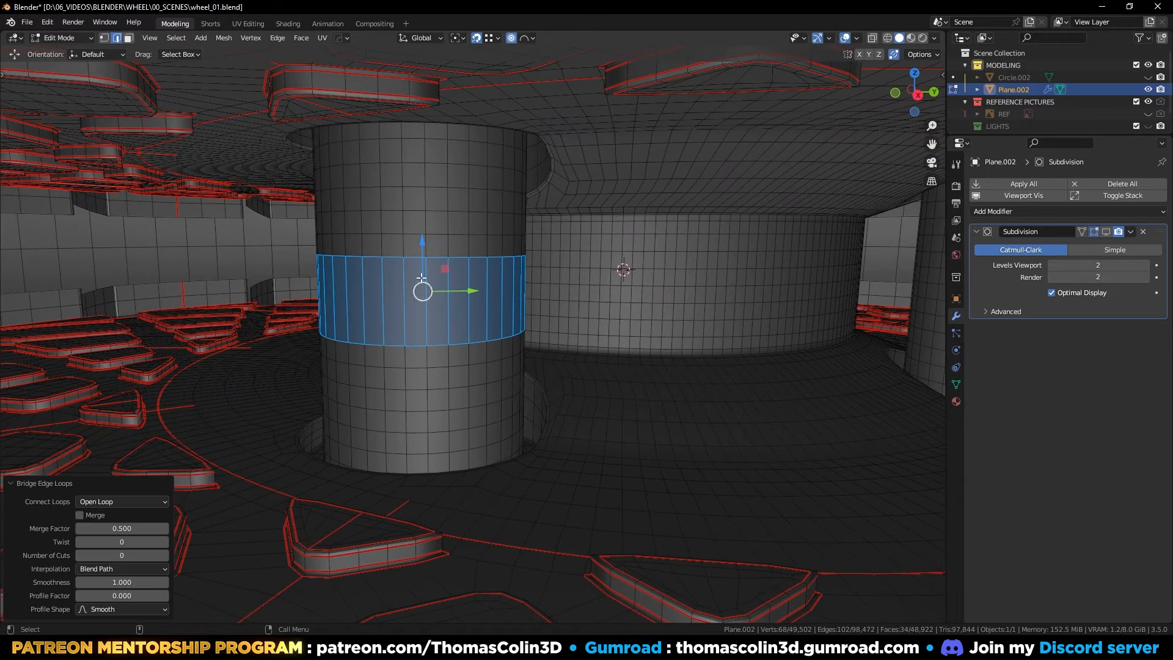
key("ctrl+r")
scroll(356, 286, "up", 2)
left_click(356, 287)
right_click(356, 286)
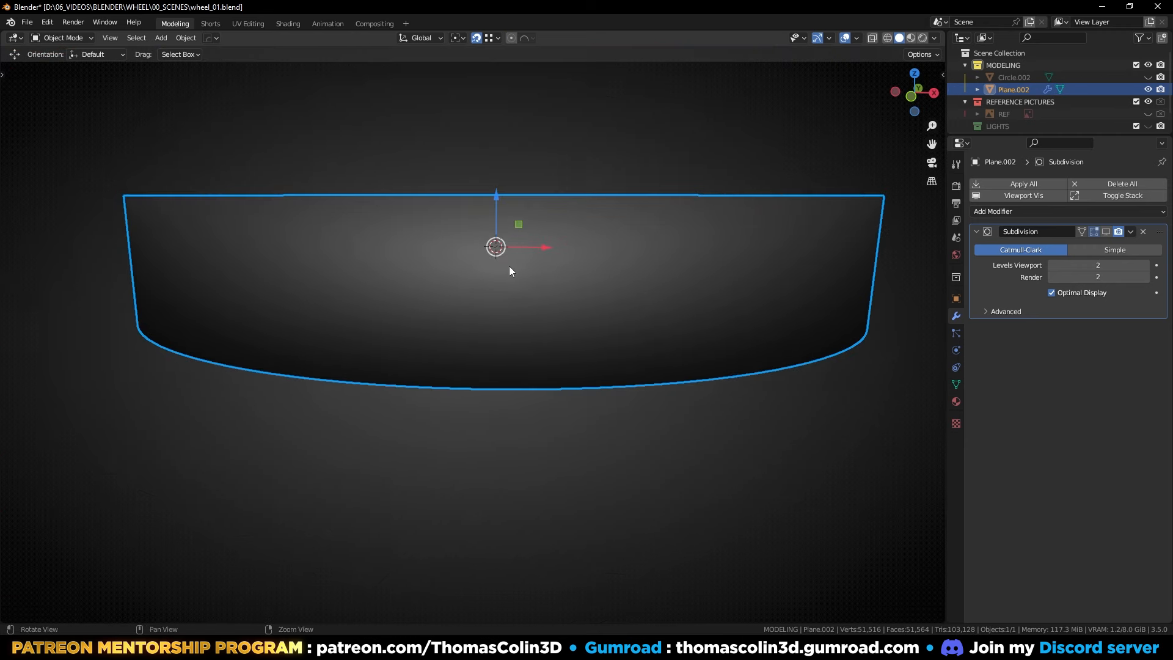
Step: Bevel the middle edge loop of the outer rim wall about 0.24 m wide with four segments
key("Tab")
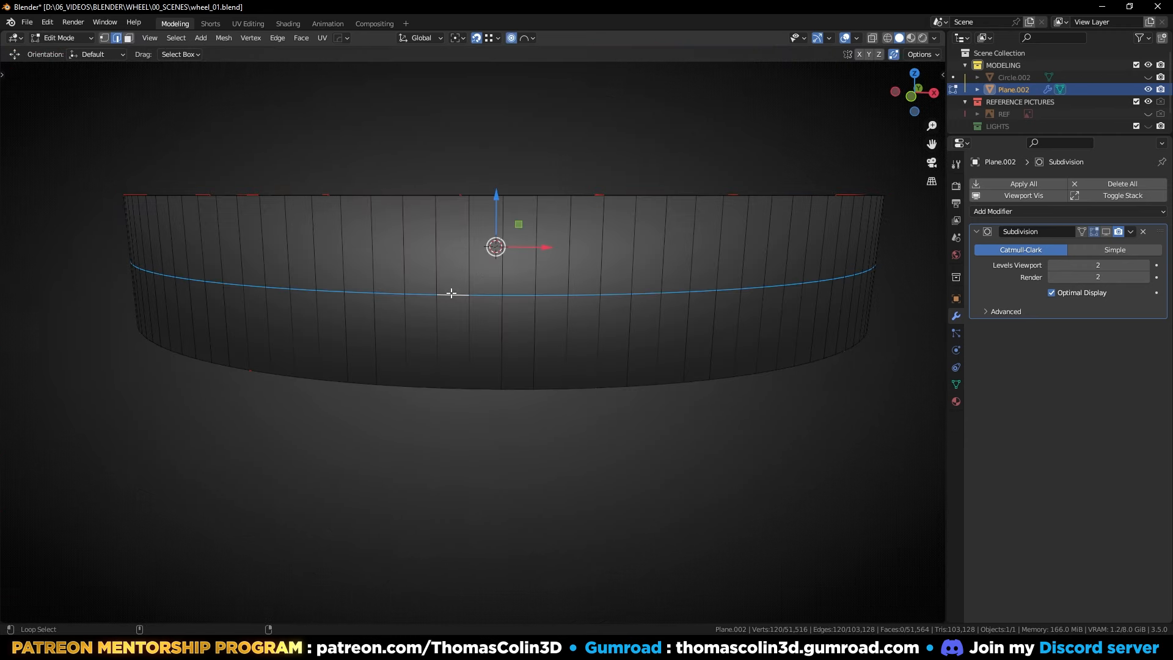
key("ctrl+b")
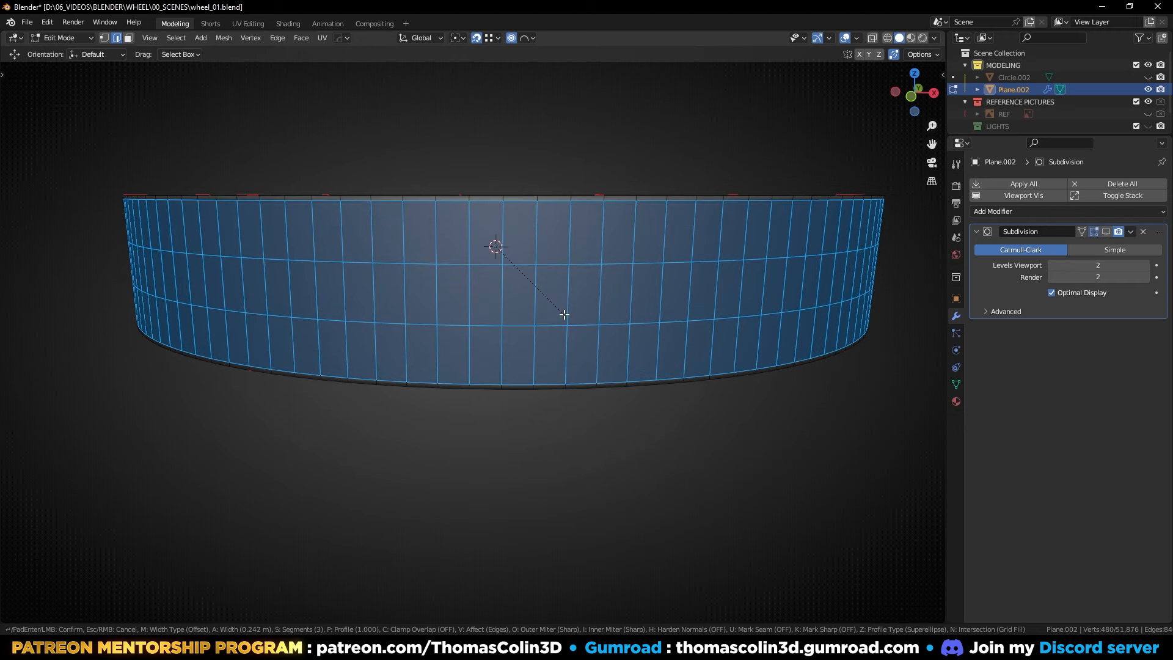
scroll(564, 315, "up", 1)
left_click(563, 314)
Step: Select the two middle face loops of the outer rim wall and scale them along Z by about 1.68
key("3")
left_click(445, 272, "alt")
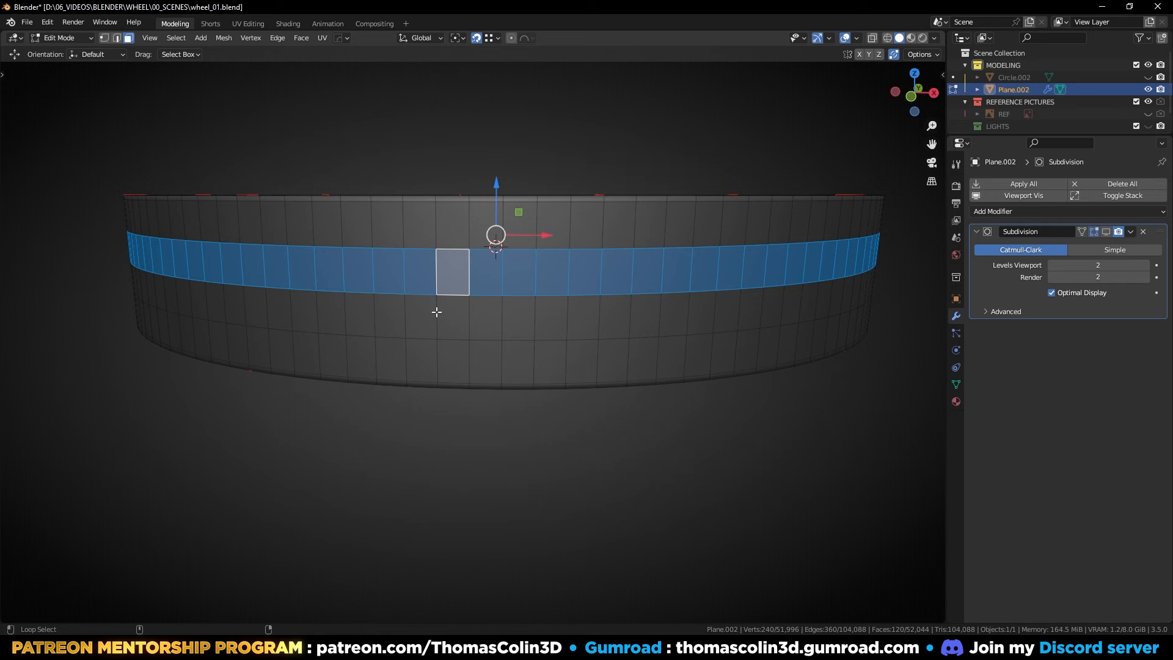
left_click(434, 311, "alt+shift")
key("s")
key("z")
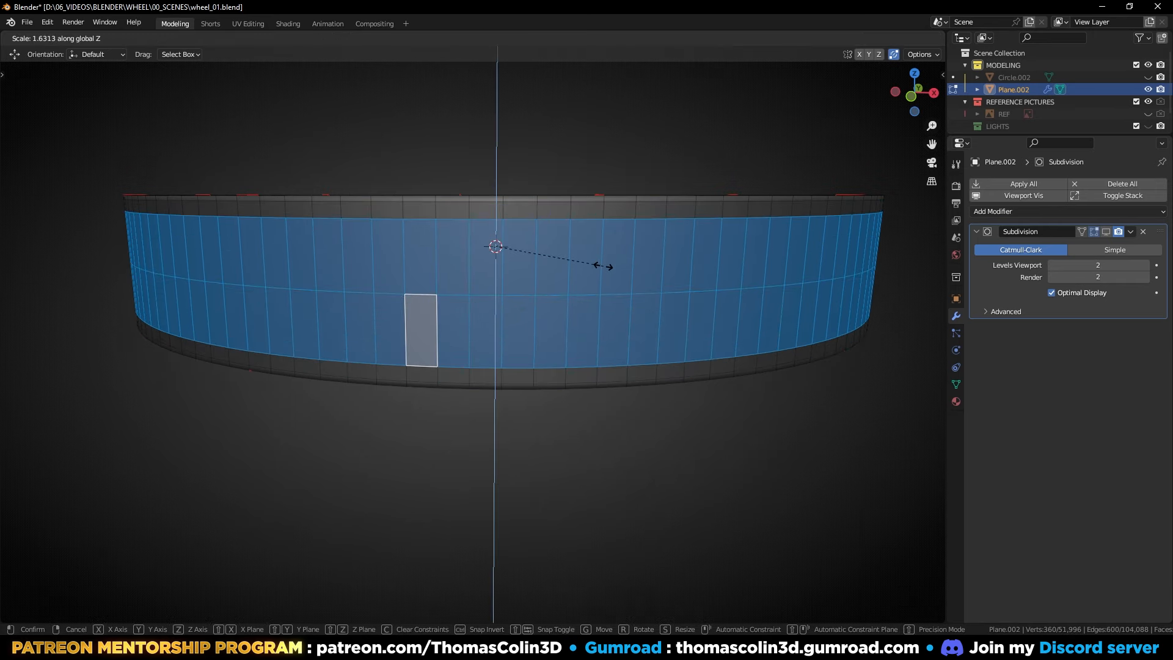
left_click(605, 267)
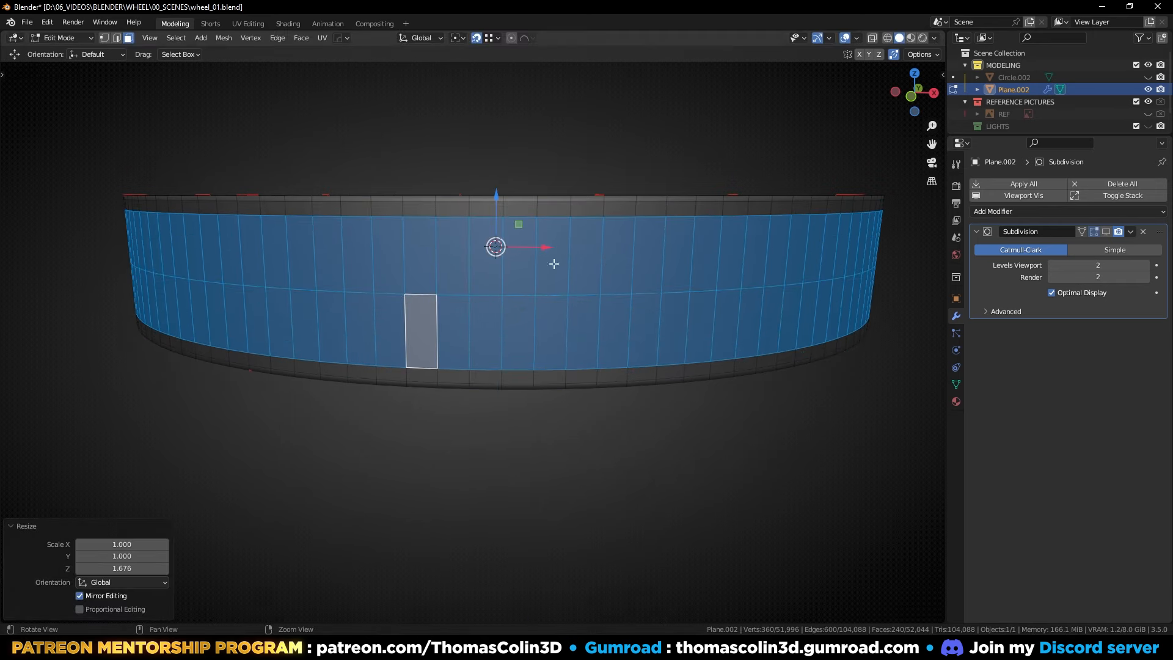
Step: Extrude the selected rim wall faces in place and shrink them inward along their normals by about 0.052 m
middle_click_drag(487, 264, 484, 333)
key("e")
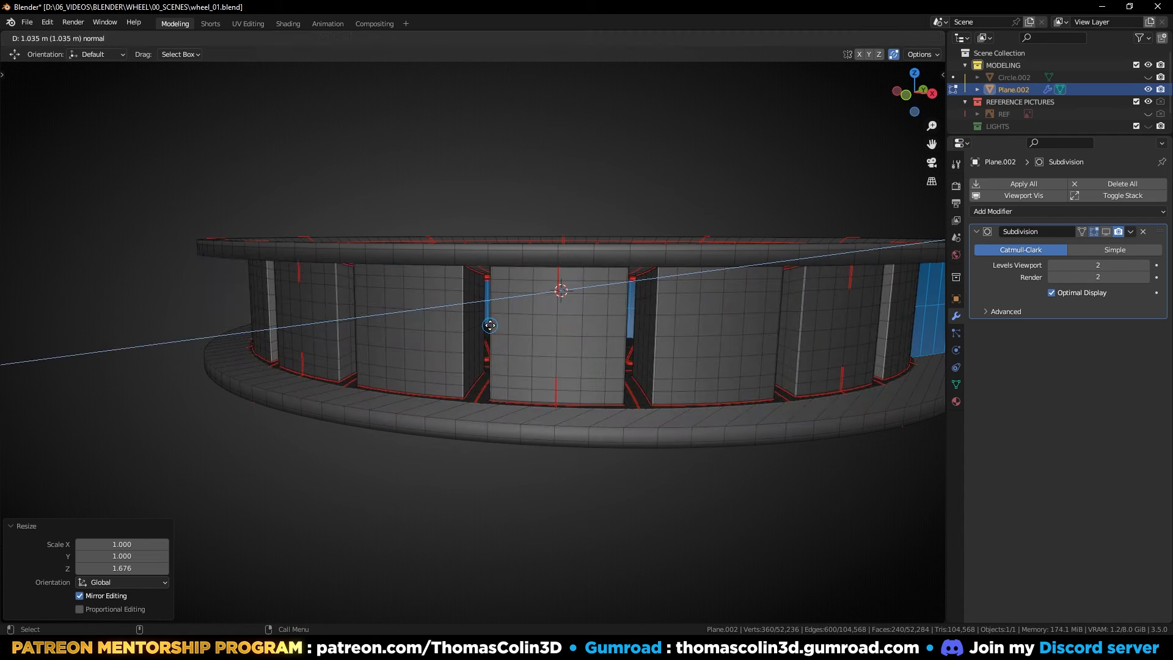
right_click(497, 312)
key("alt+s")
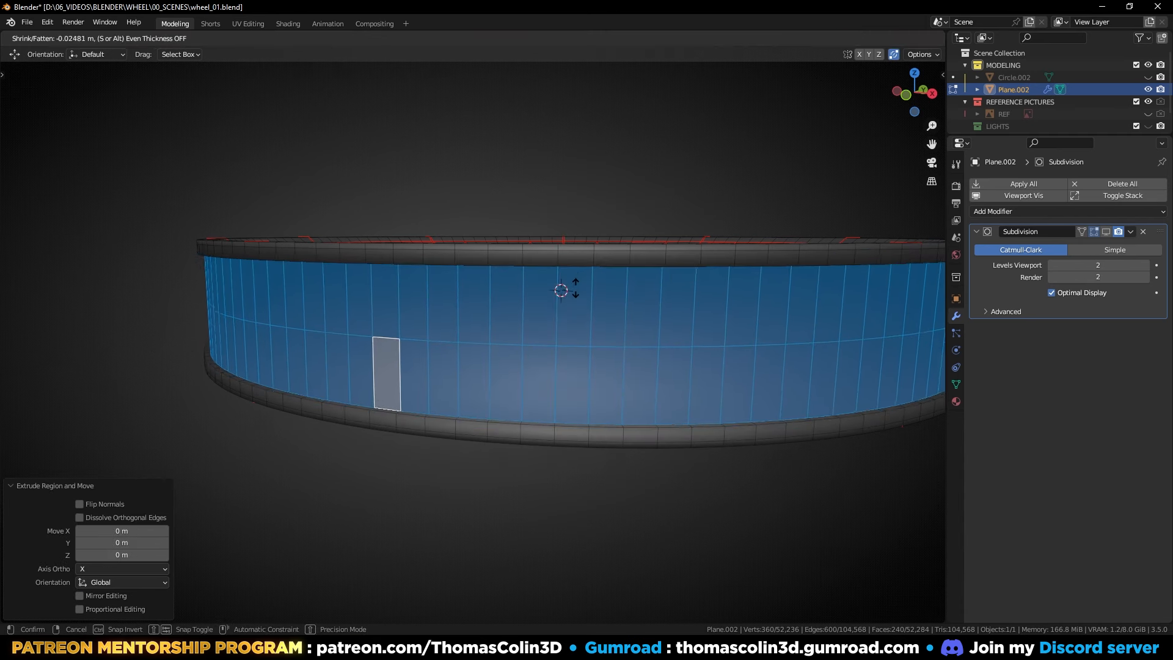
left_click(573, 314)
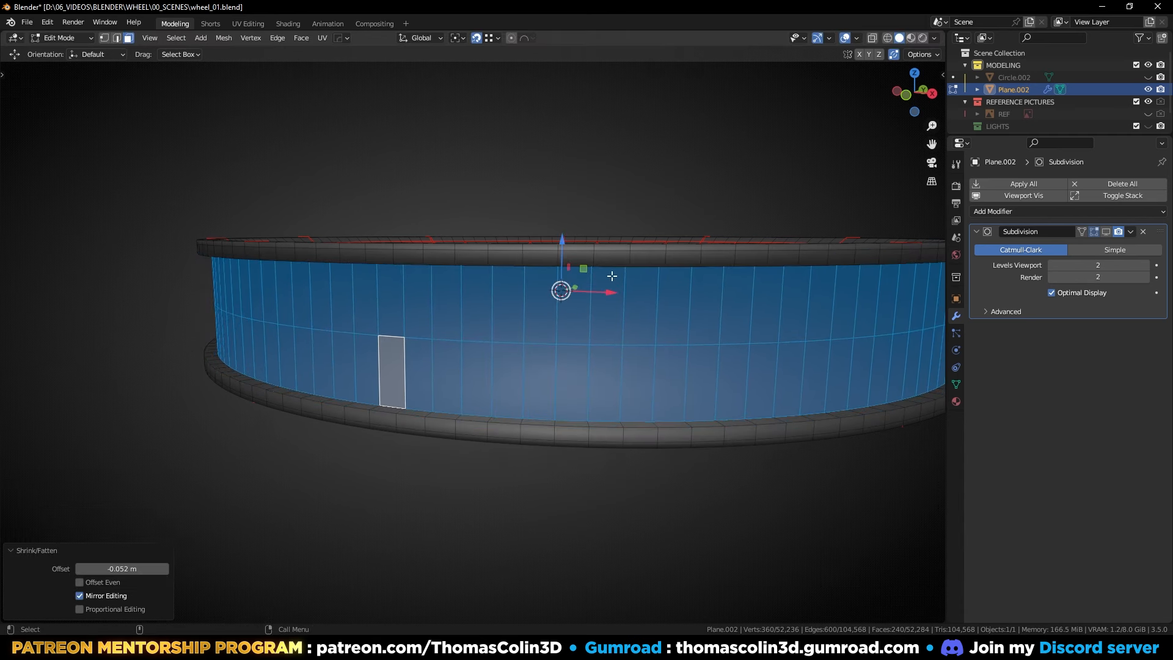
Step: Scale the recessed rim faces along Z to about 0.6 to slope the recess's upper and lower walls
key("s")
key("z")
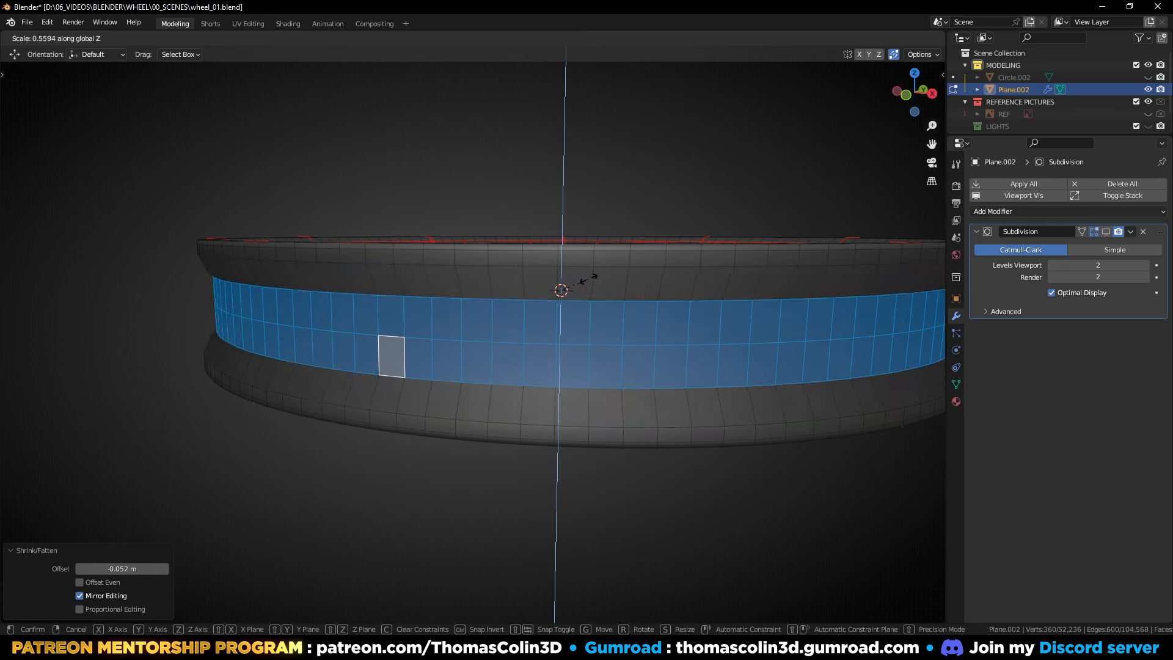
left_click(593, 280)
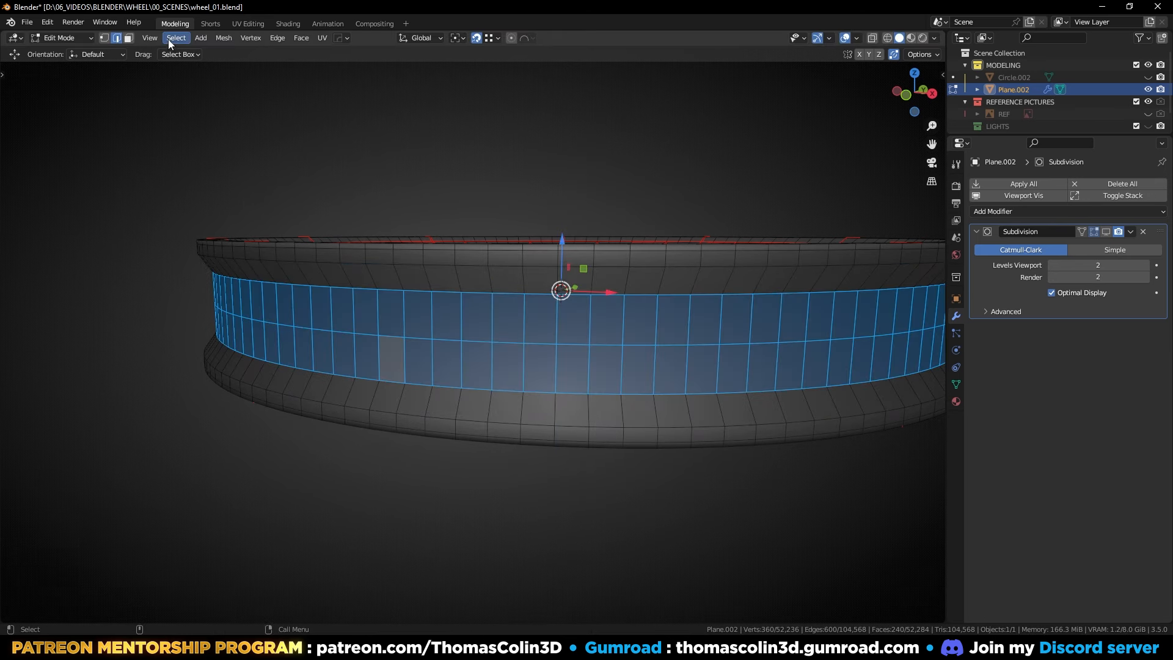
Step: Bevel the recess's inner and outer border edge loops about 0.014 m wide with two segments, then clear the selection
left_click(175, 38)
mouse_move(244, 237)
left_click(317, 279)
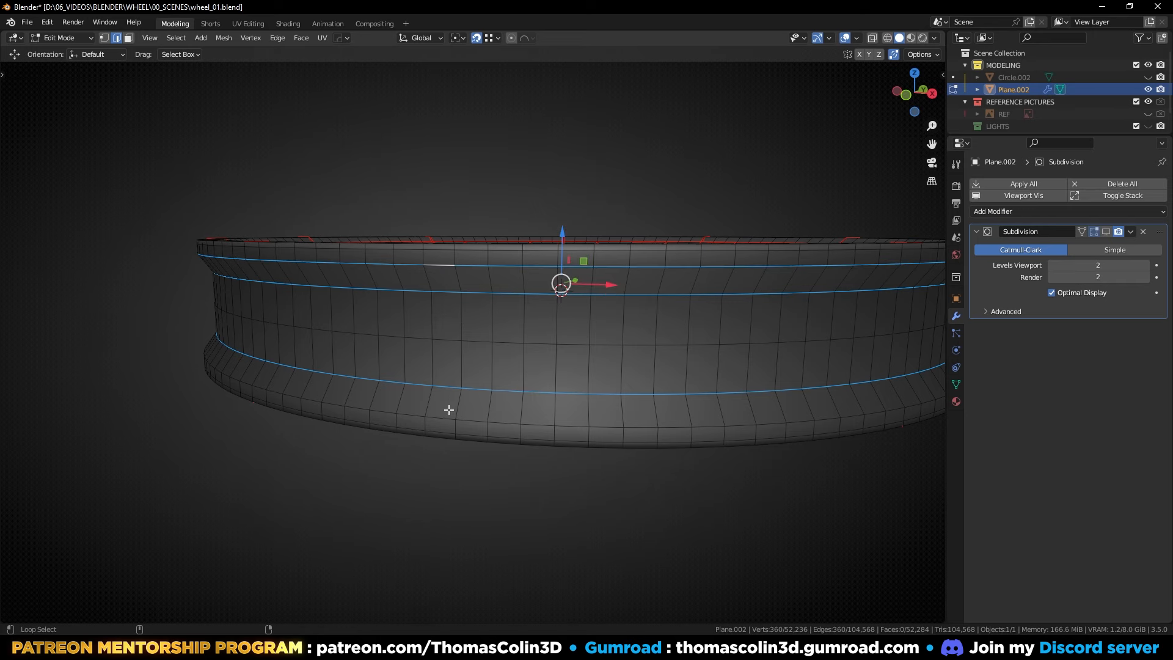
scroll(450, 396, "up", 2)
key("ctrl+b")
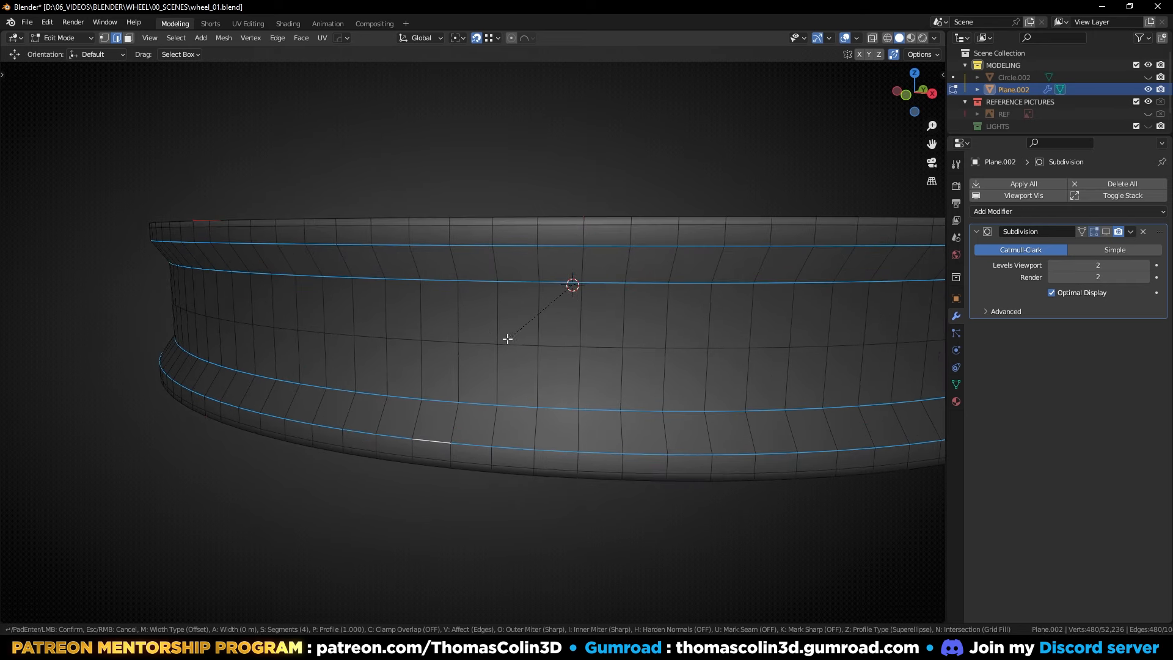
scroll(495, 338, "down", 2)
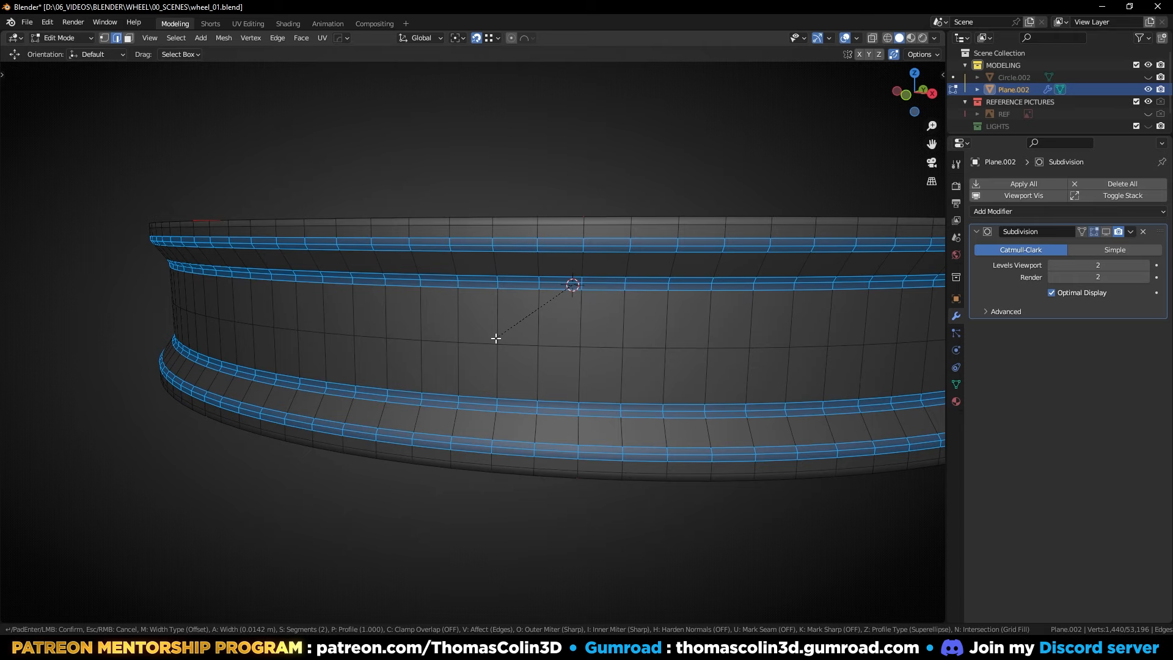
left_click(496, 339)
key("alt+a")
Step: Add a centred loop cut on each side of the middle edge loop of the recessed rim band
key("ctrl+r")
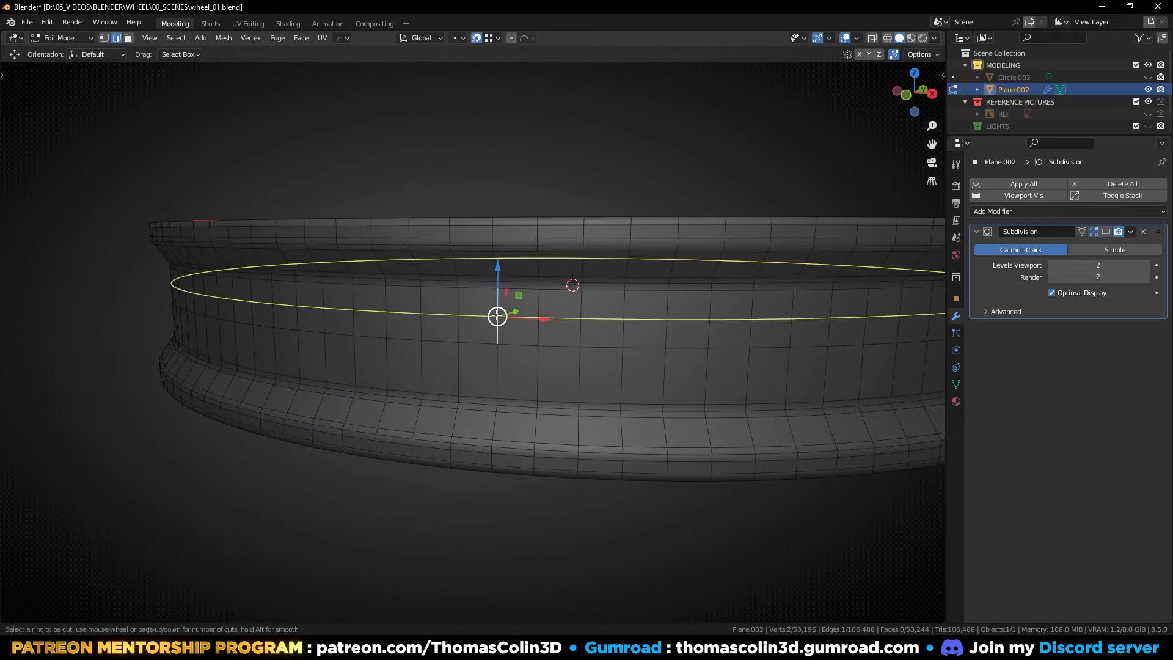
left_click(495, 318)
right_click(496, 345)
key("ctrl+r")
left_click(497, 359)
right_click(496, 359)
left_click(380, 480)
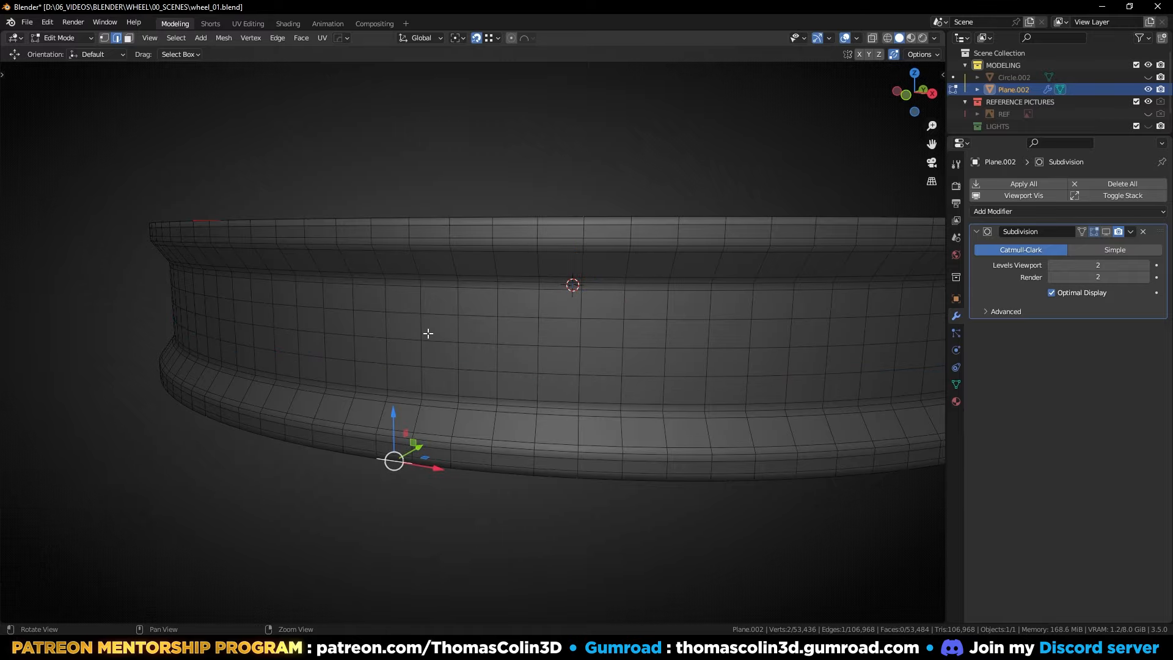
Step: Return to Object Mode with the viewport maximised and wireframe displayed, and examine the wheel's front, spokes and hub topology
right_click_drag(427, 333, 406, 361, "alt")
left_click_drag(462, 288, 493, 265, "alt")
left_click_drag(565, 290, 556, 244, "alt")
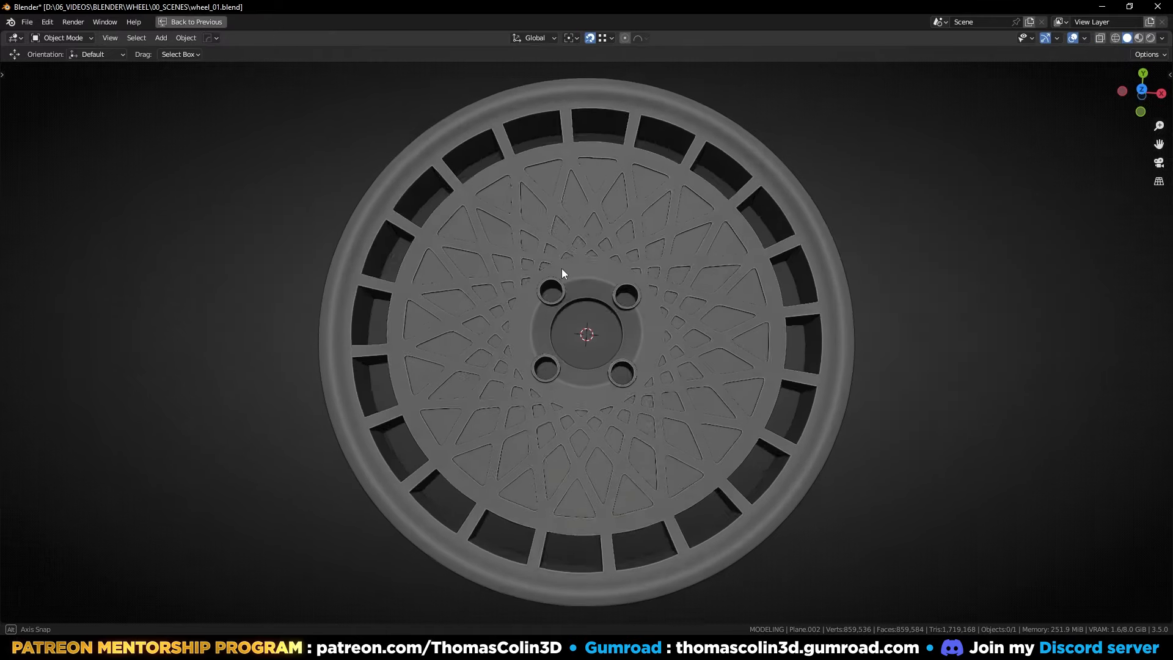
left_click_drag(570, 321, 571, 302, "alt")
middle_click_drag(571, 302, 611, 429)
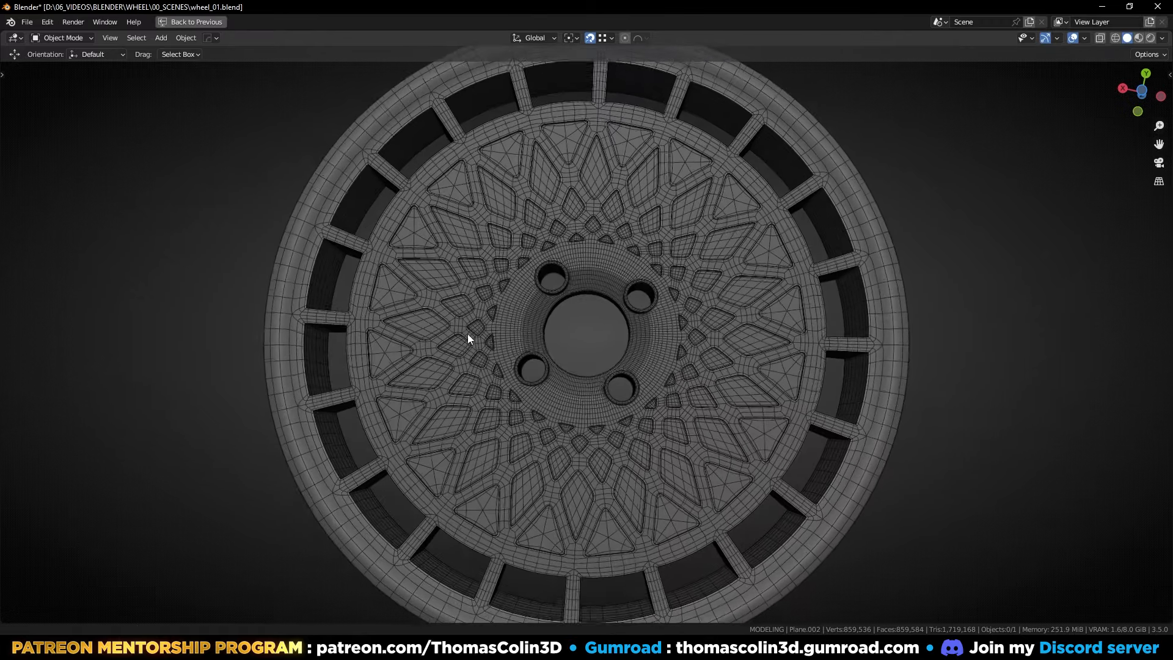
scroll(470, 338, "up", 5)
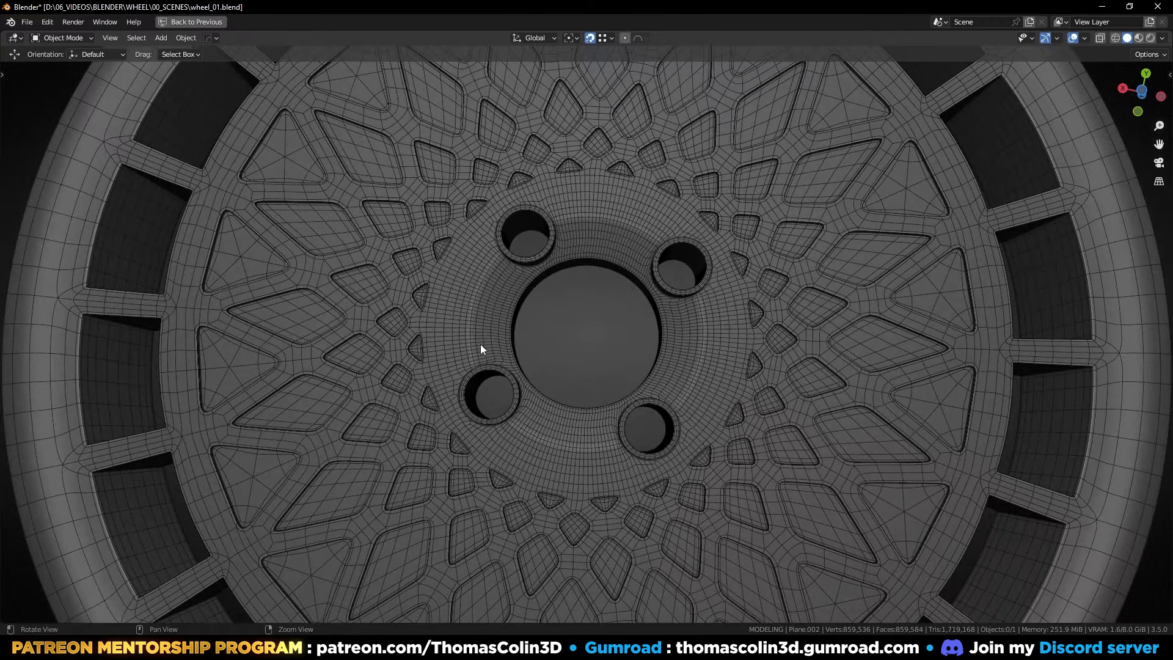